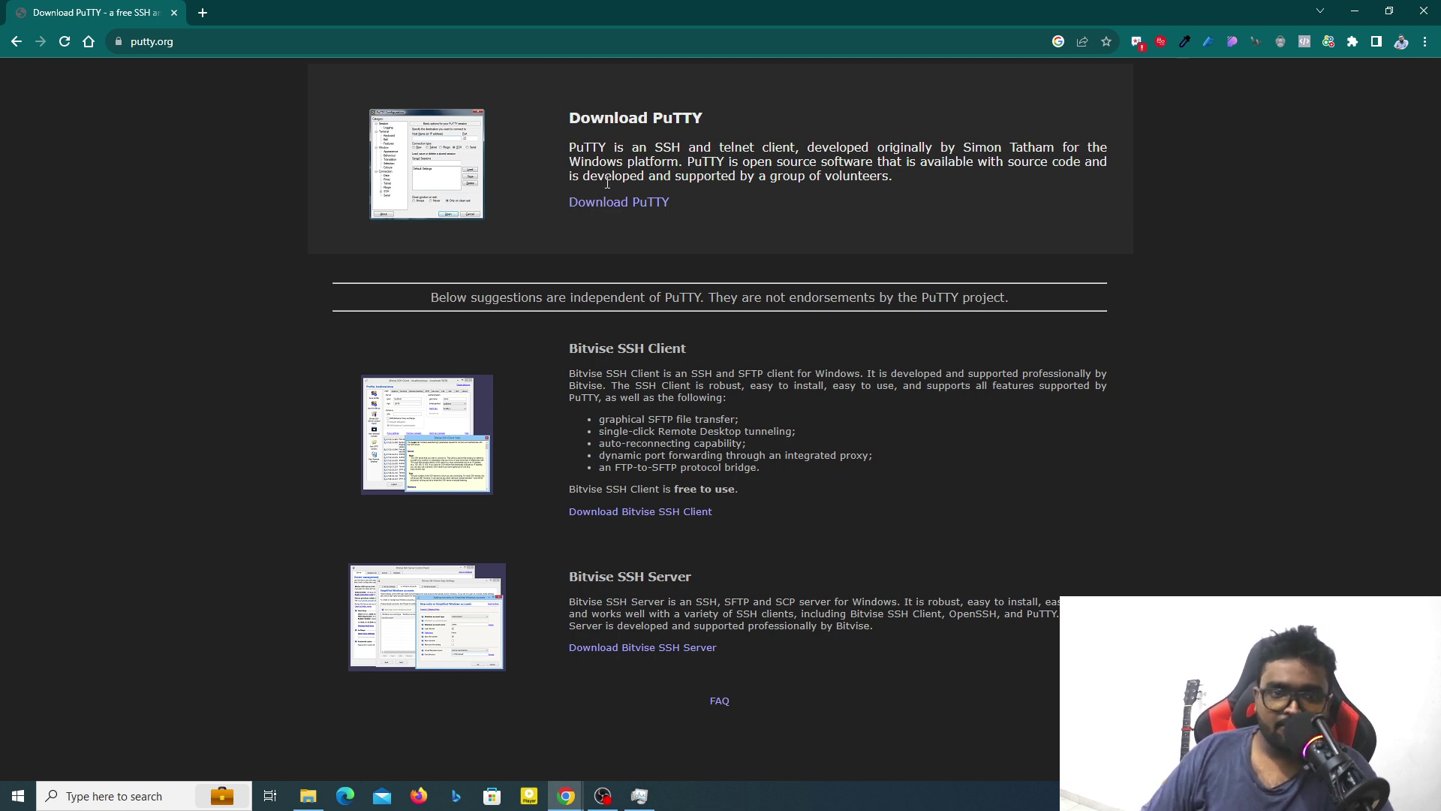
# Download the 64-bit PuTTY 0.79 installer from putty.org and keep the blocked file.
pyautogui.click(621, 206)
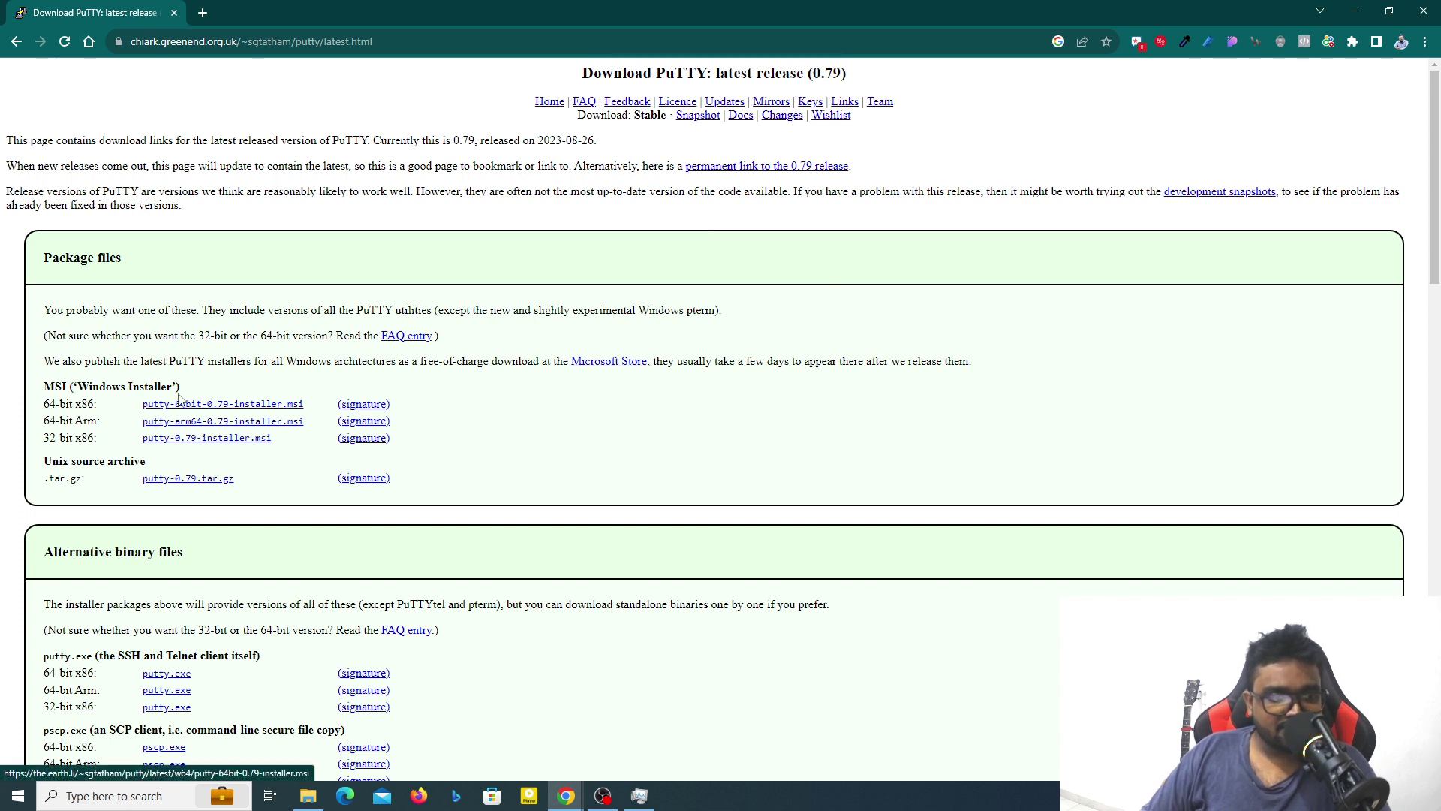
pyautogui.click(267, 407)
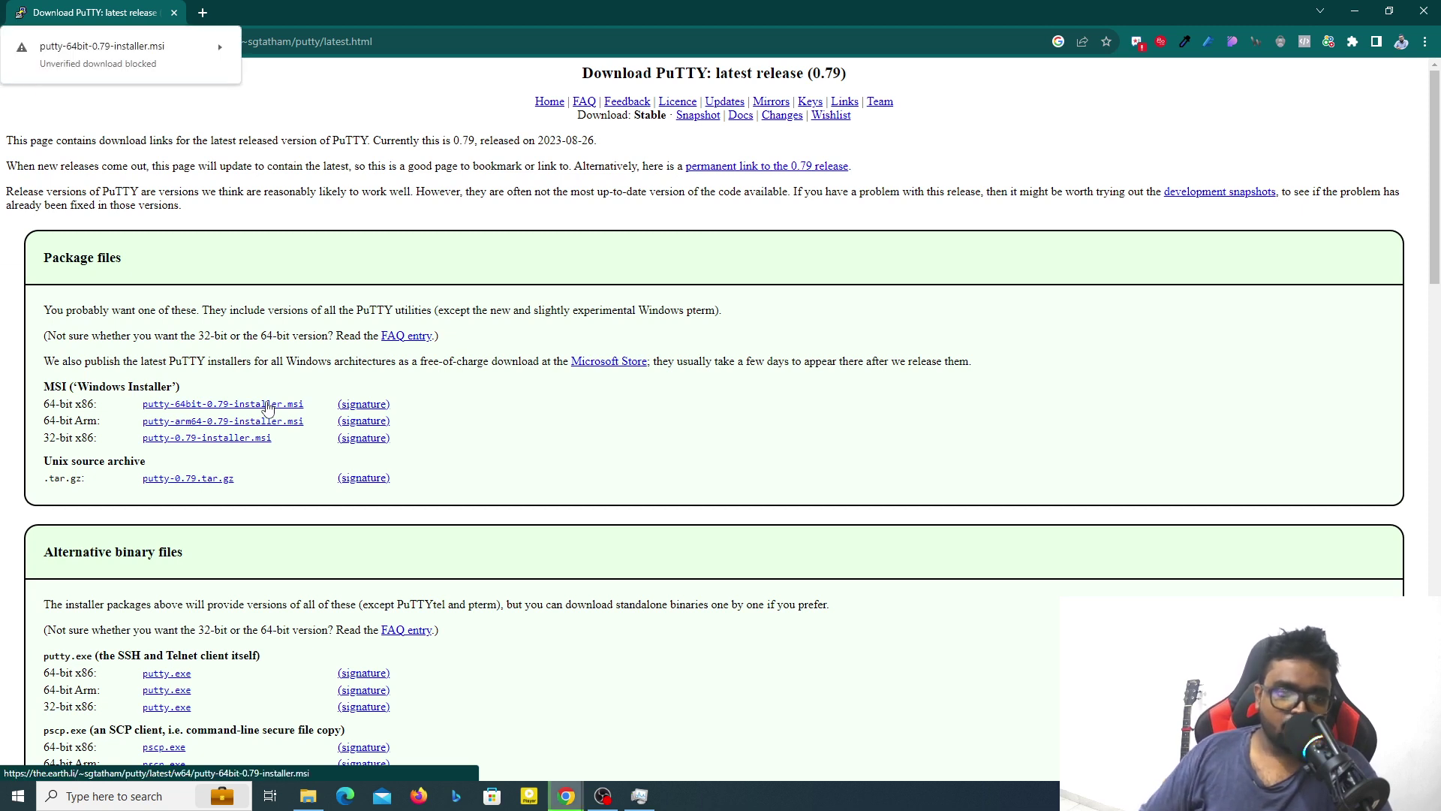
pyautogui.click(100, 58)
pyautogui.click(275, 133)
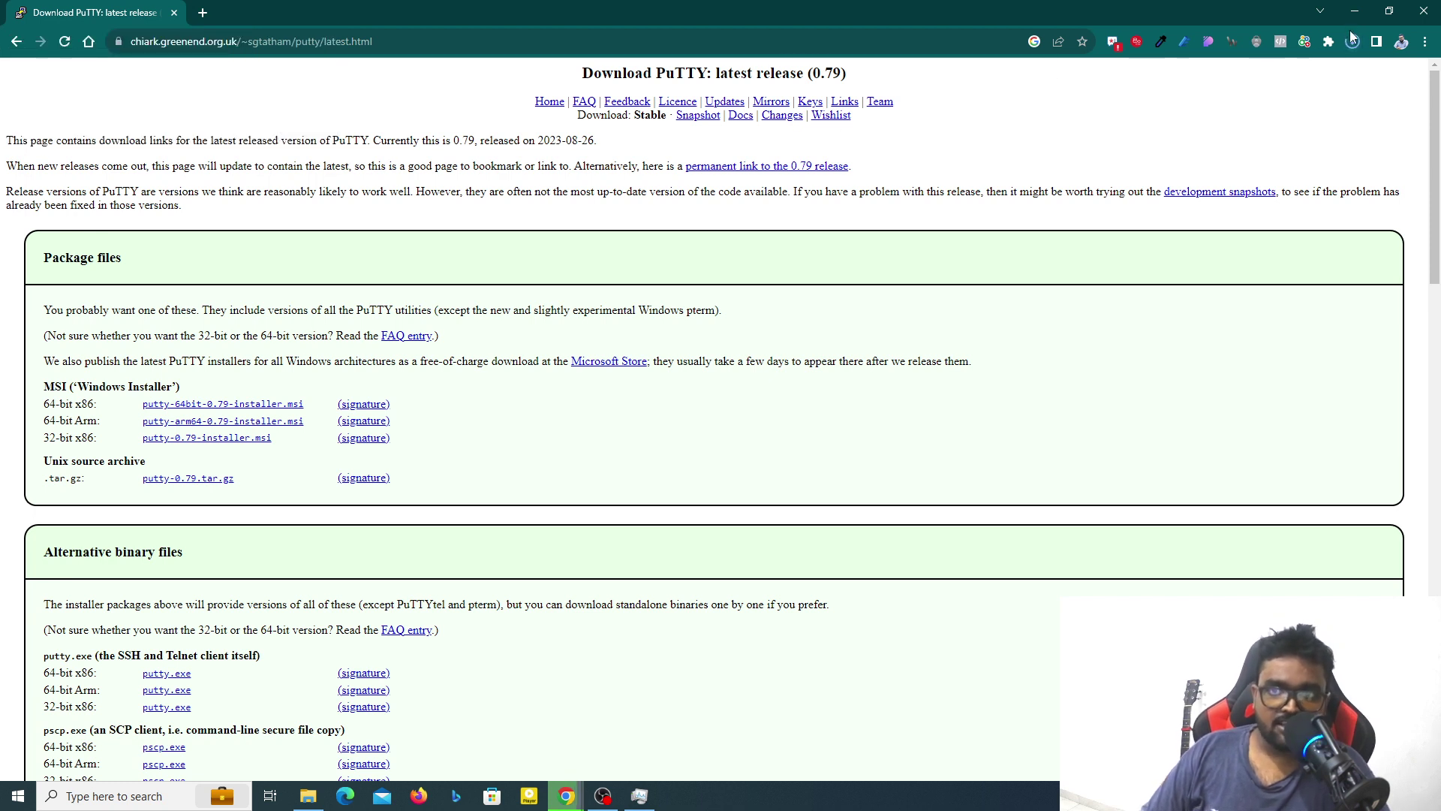
# Check the download history for the finished installer, then load google.com.
pyautogui.click(1354, 41)
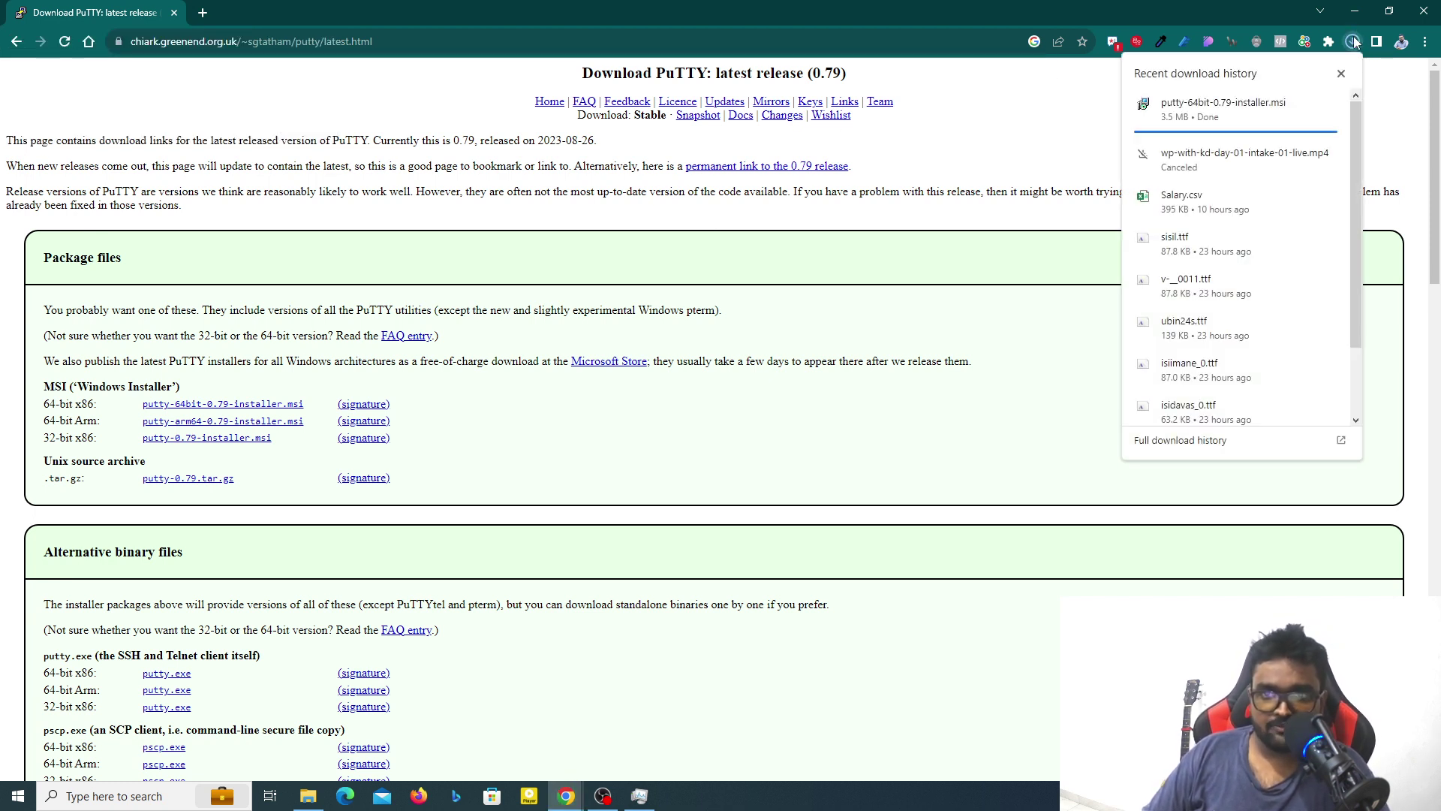
pyautogui.click(1354, 42)
pyautogui.click(1353, 42)
pyautogui.click(1354, 42)
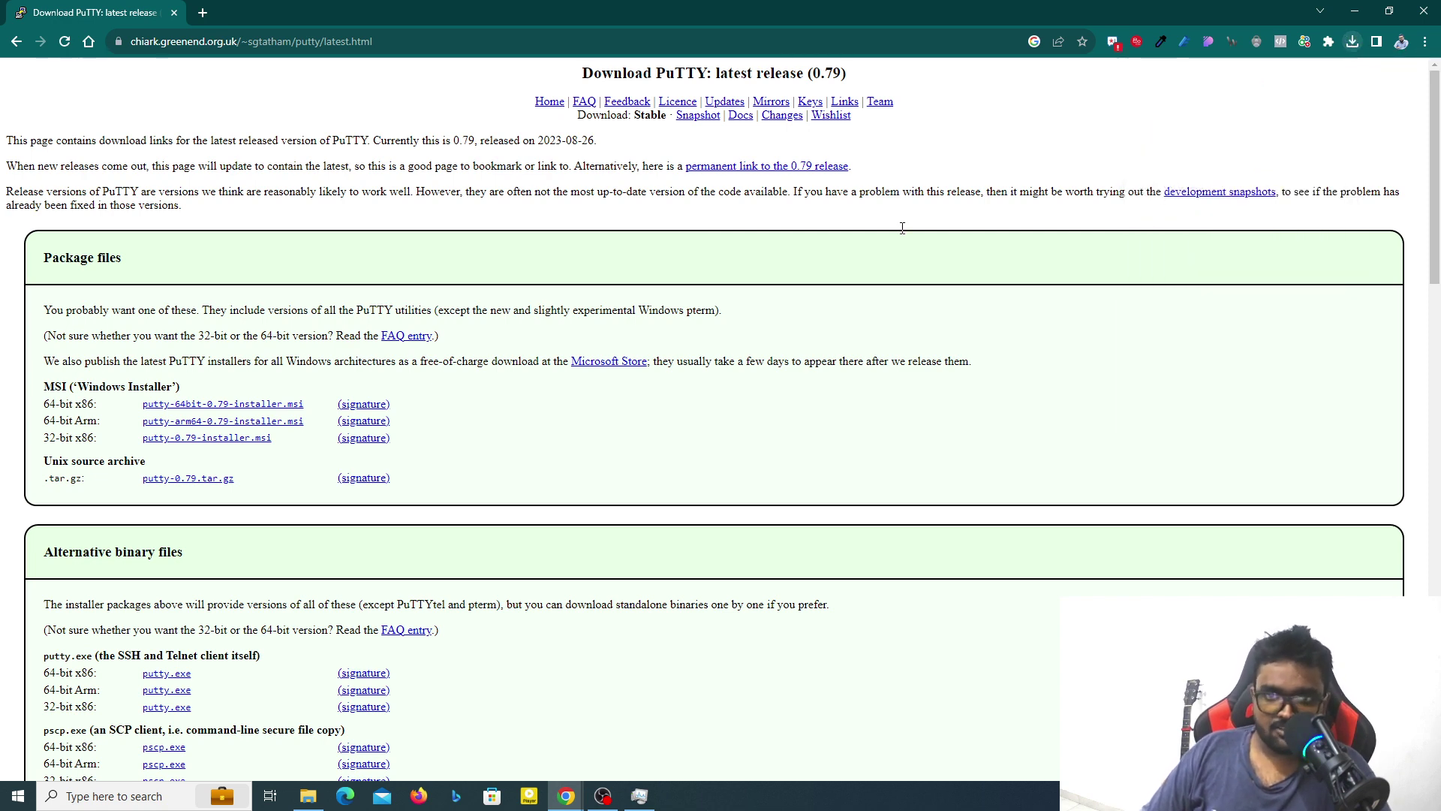
pyautogui.scroll(-7, 563, 517)
pyautogui.scroll(7, 579, 530)
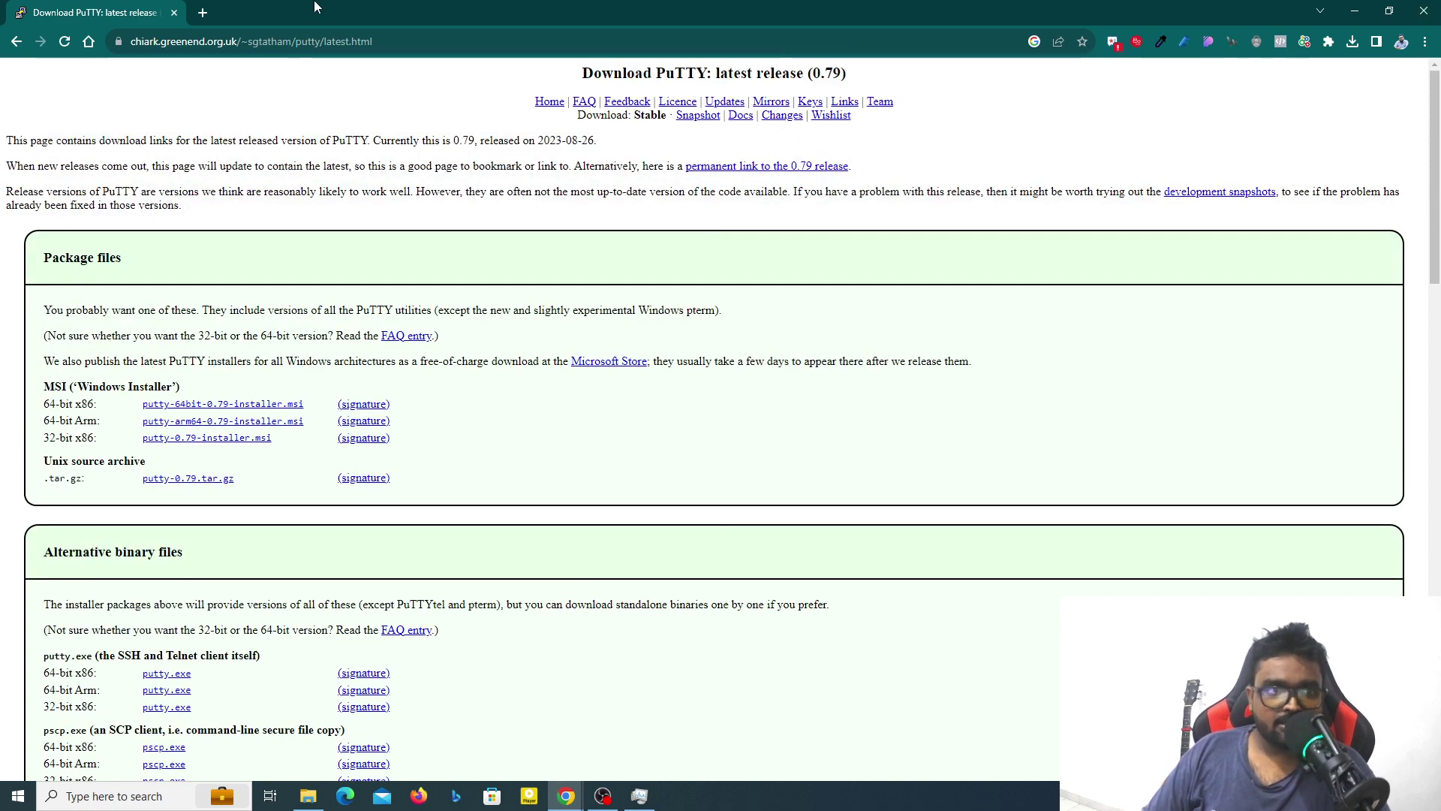
pyautogui.click(170, 45)
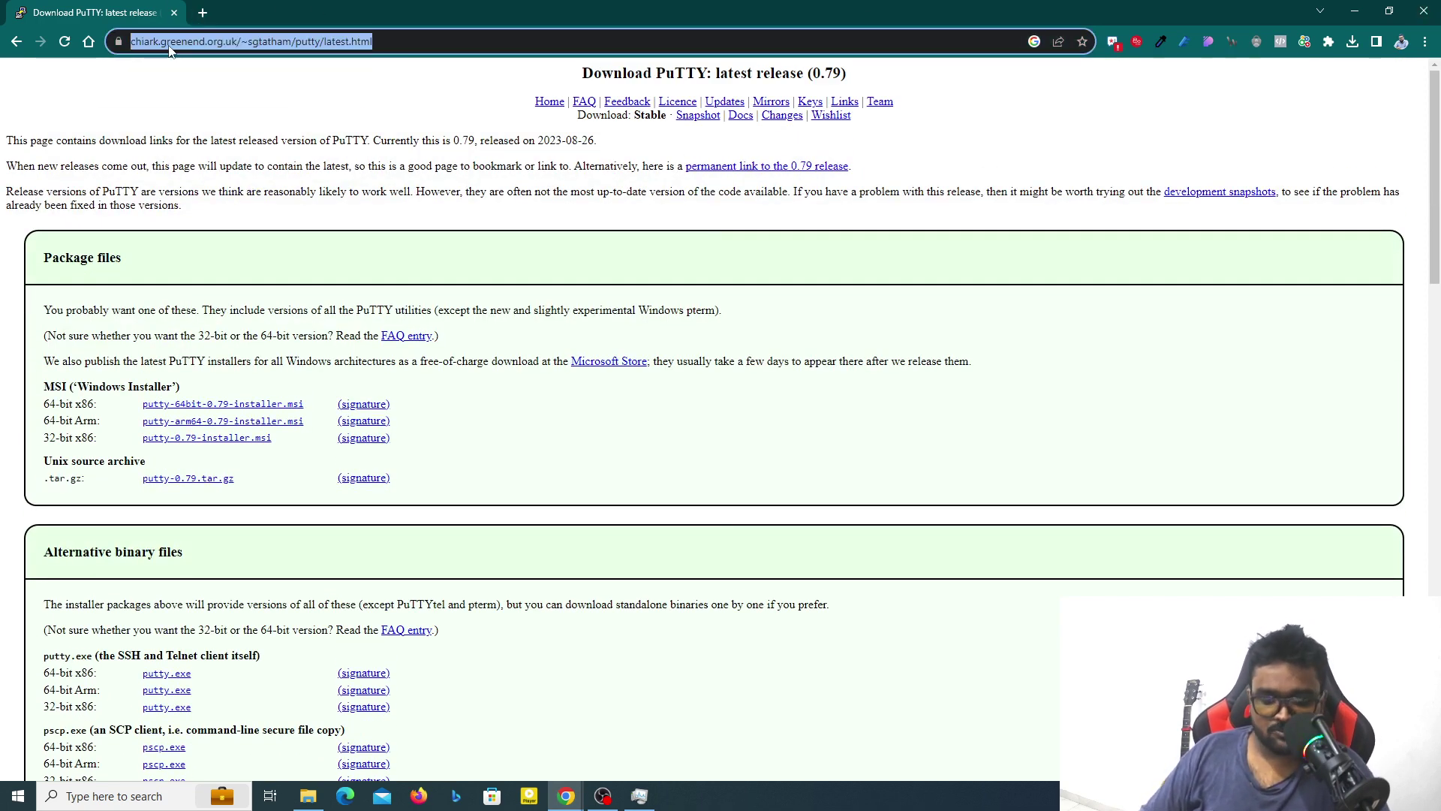
pyautogui.write('google.com')
pyautogui.press('Return')
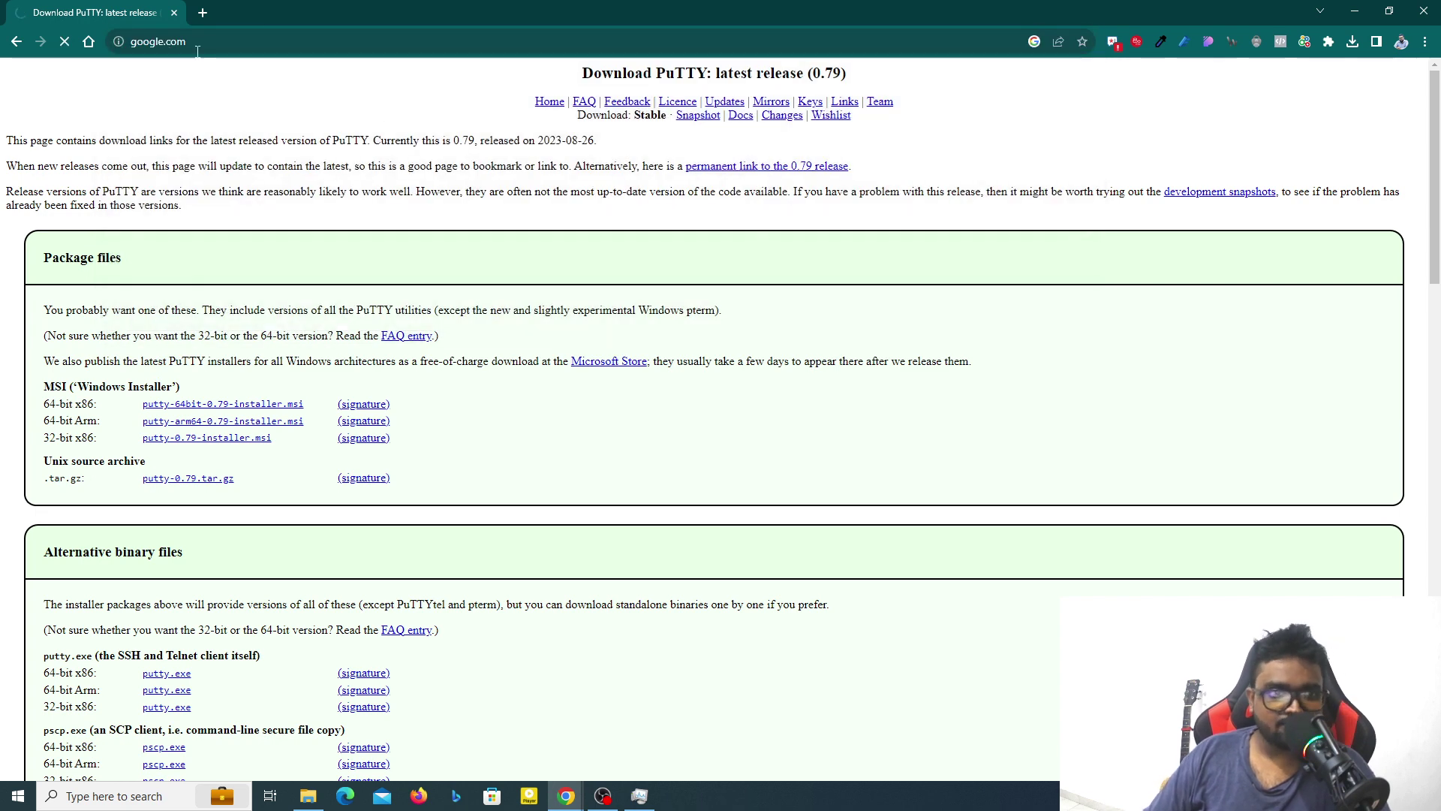
# Launch putty-64bit-0.79-installer.msi from recent downloads and allow it to run.
pyautogui.click(1352, 42)
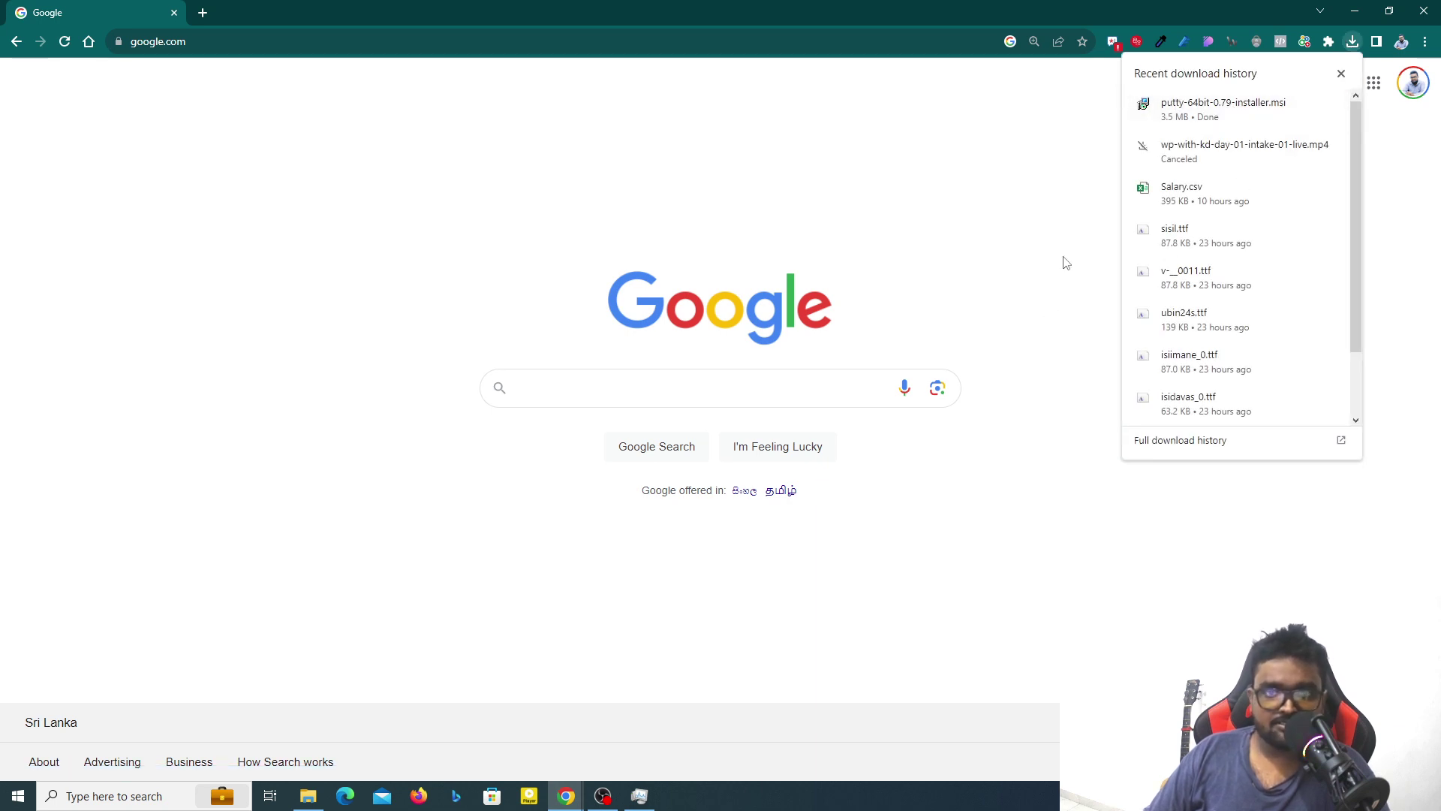
pyautogui.click(1255, 123)
pyautogui.click(784, 419)
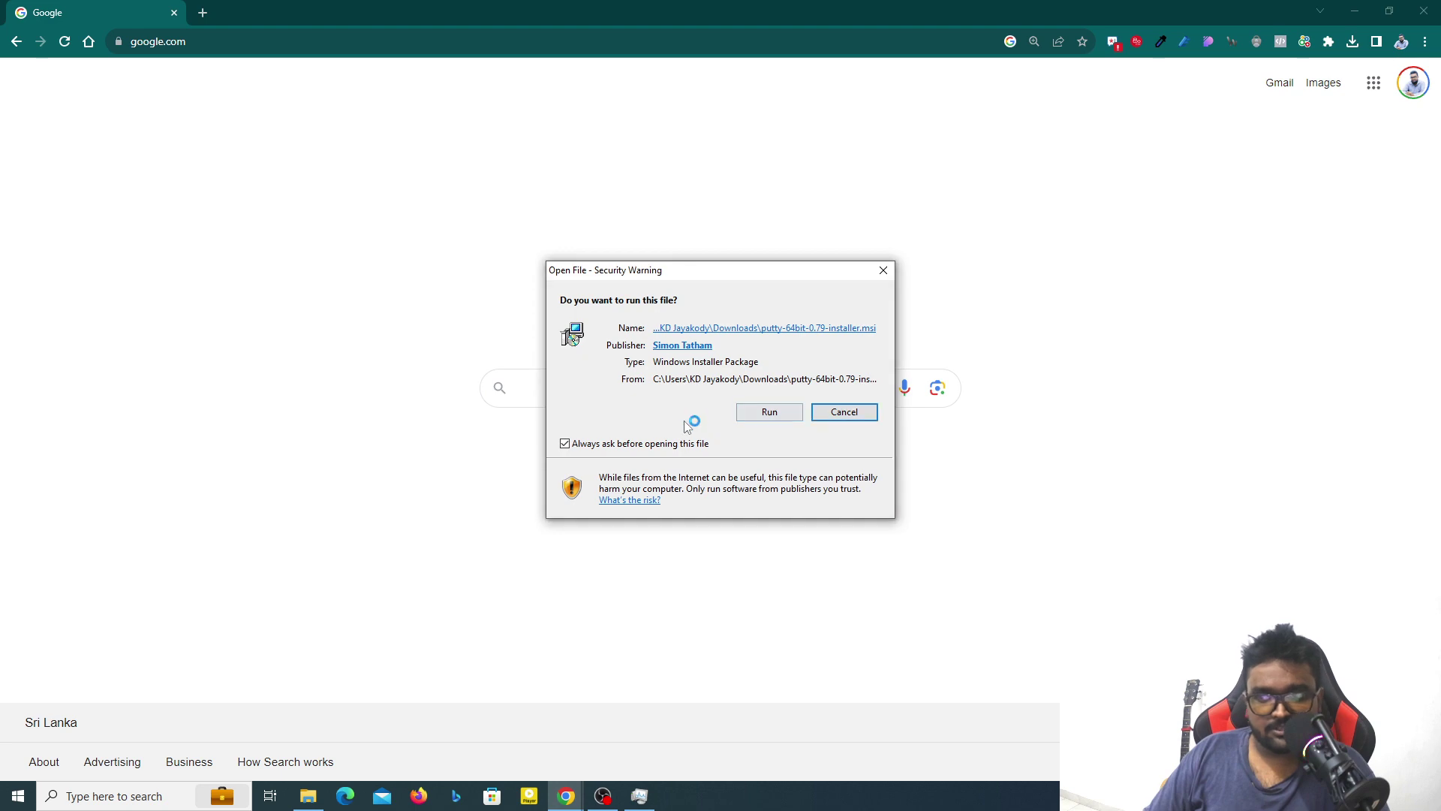
# Install PuTTY 0.79 with the default folder and features, skipping the README file.
pyautogui.click(844, 411)
pyautogui.click(604, 450)
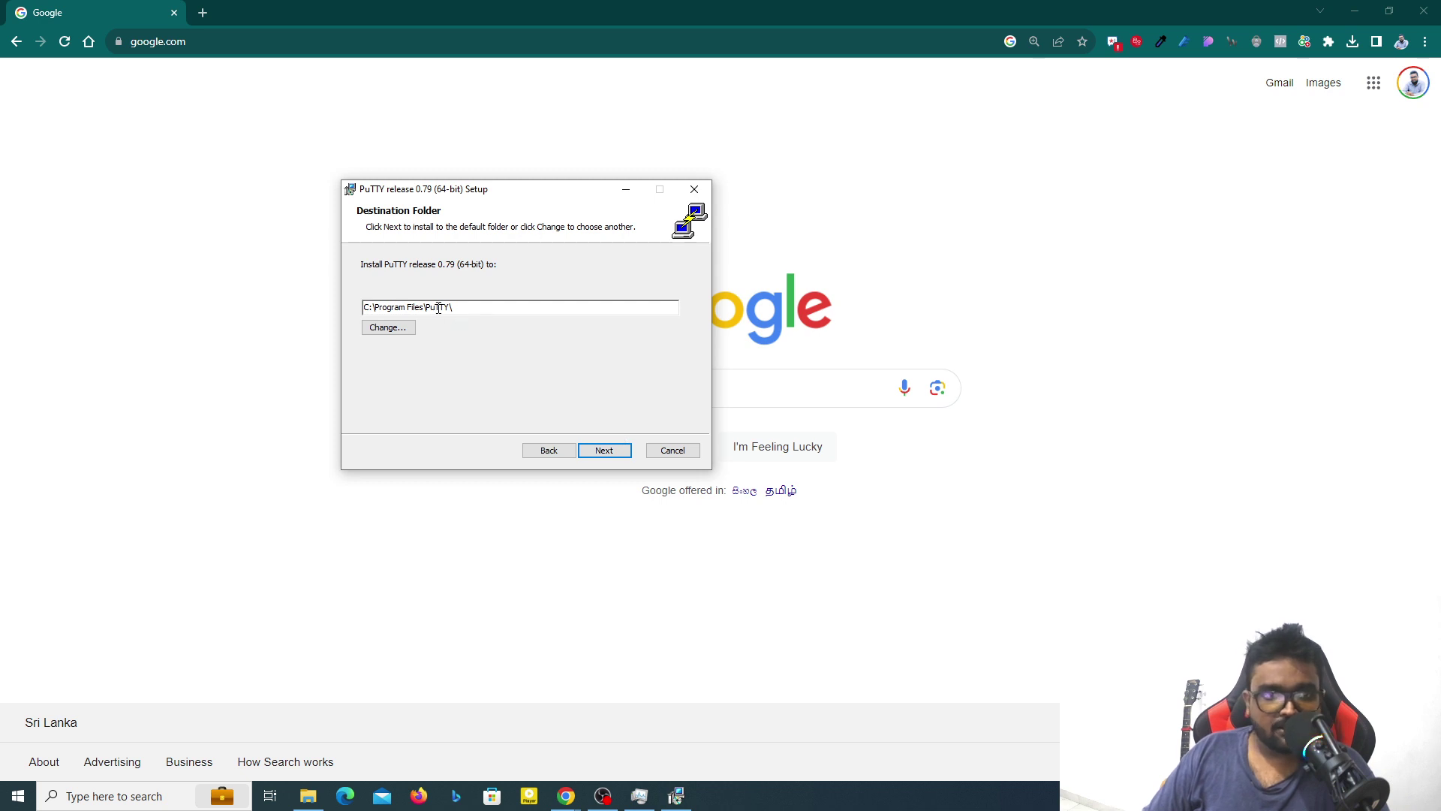
pyautogui.click(604, 450)
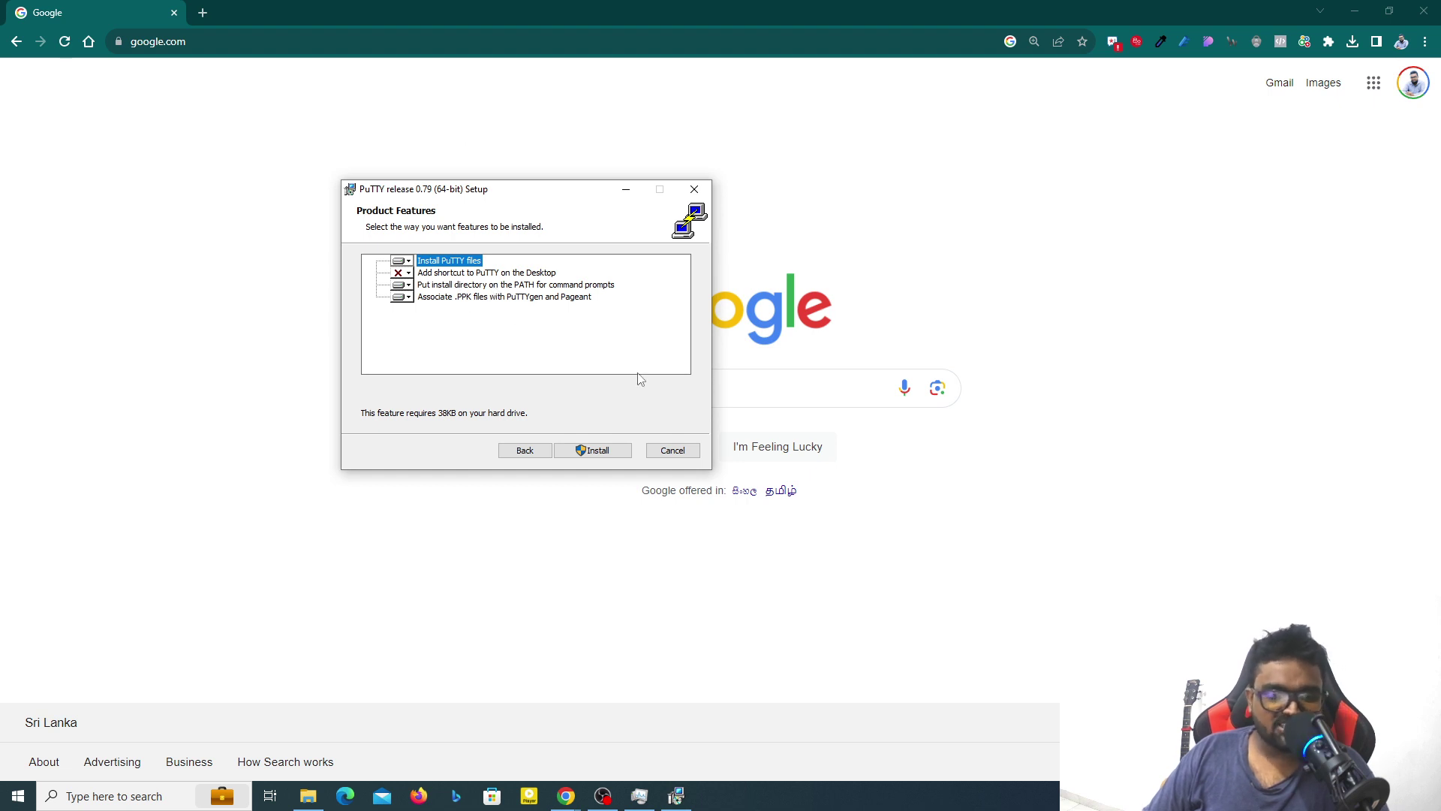
pyautogui.click(614, 453)
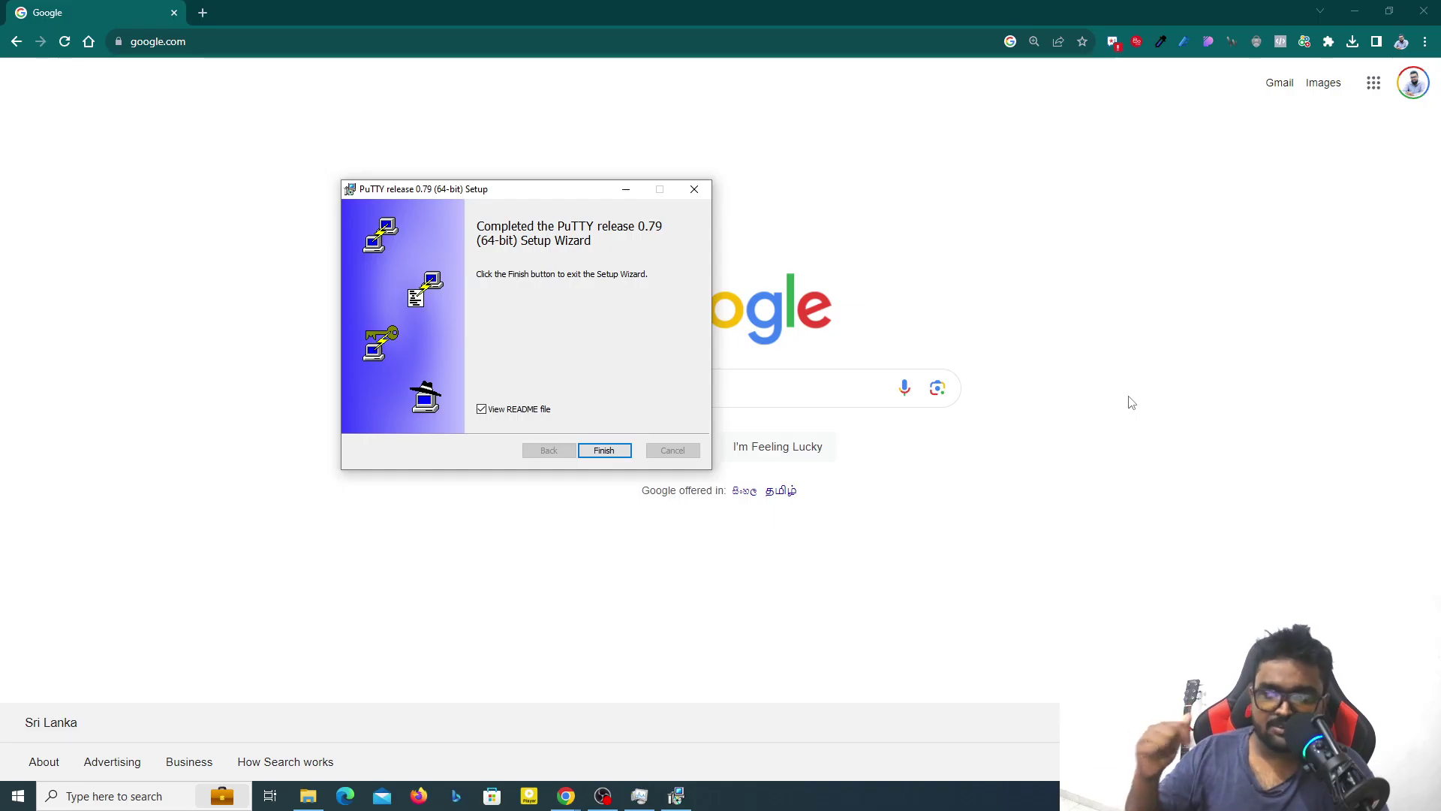
pyautogui.click(481, 410)
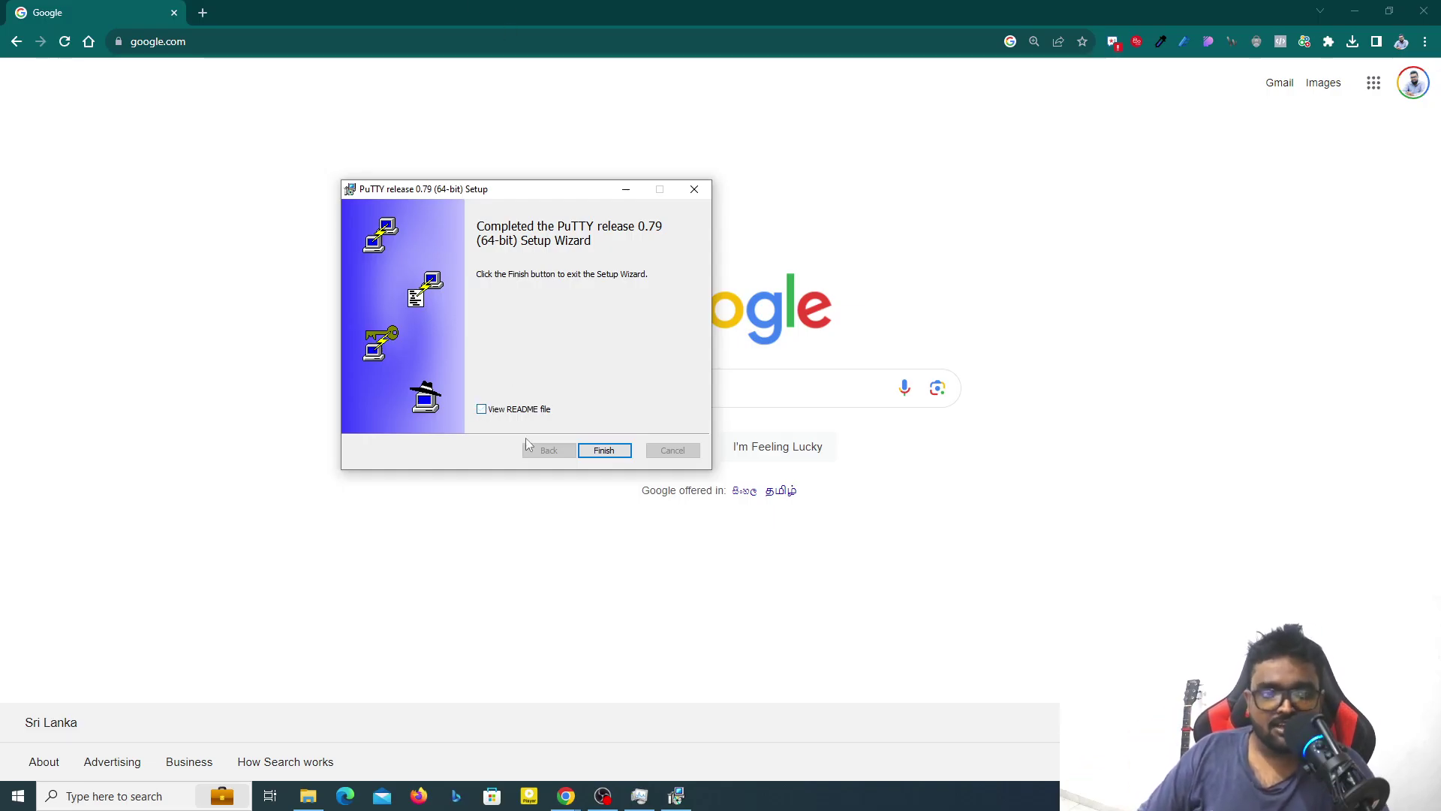
pyautogui.click(604, 449)
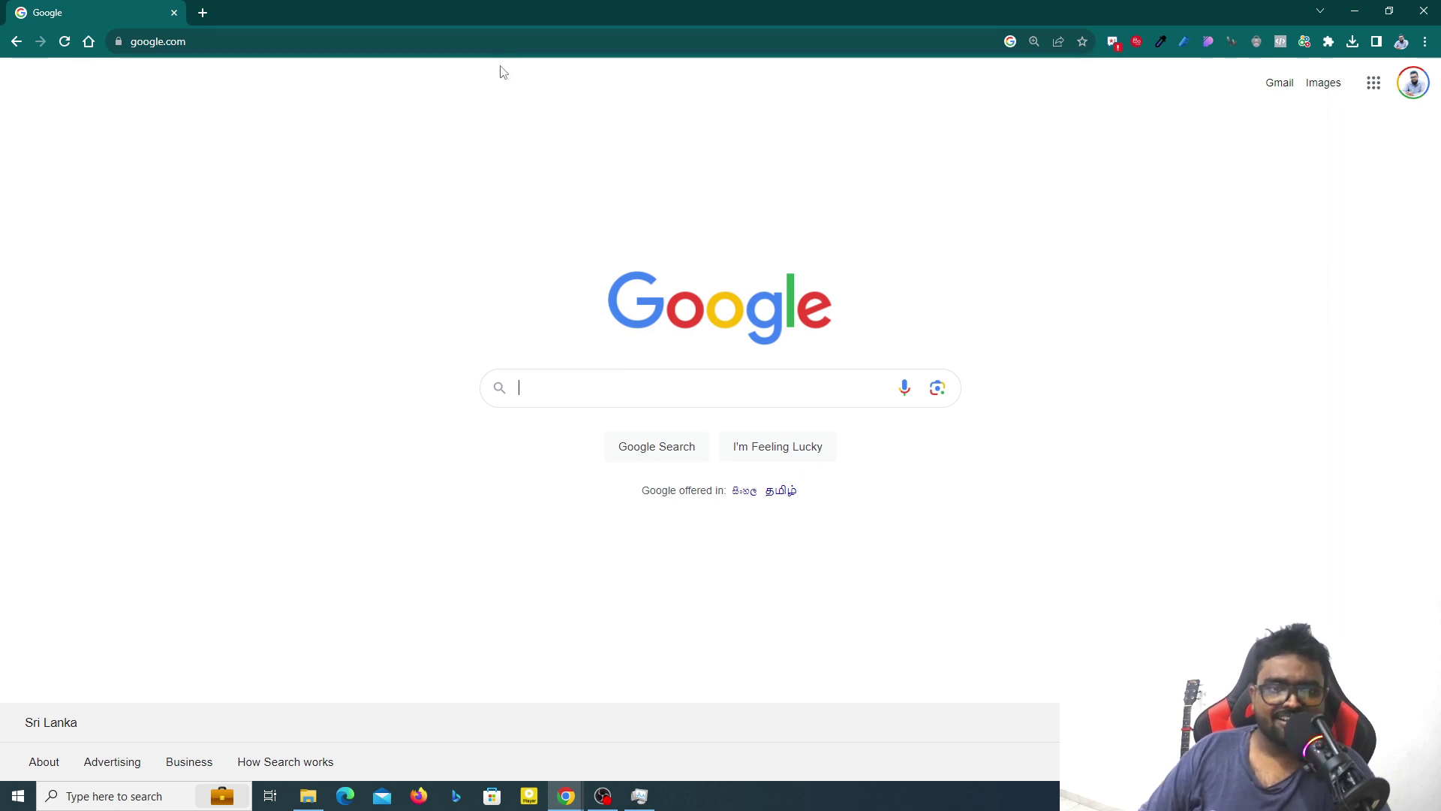
# Launch PuTTY through the Windows search for 'putty' and reposition its Configuration window.
pyautogui.click(4, 794)
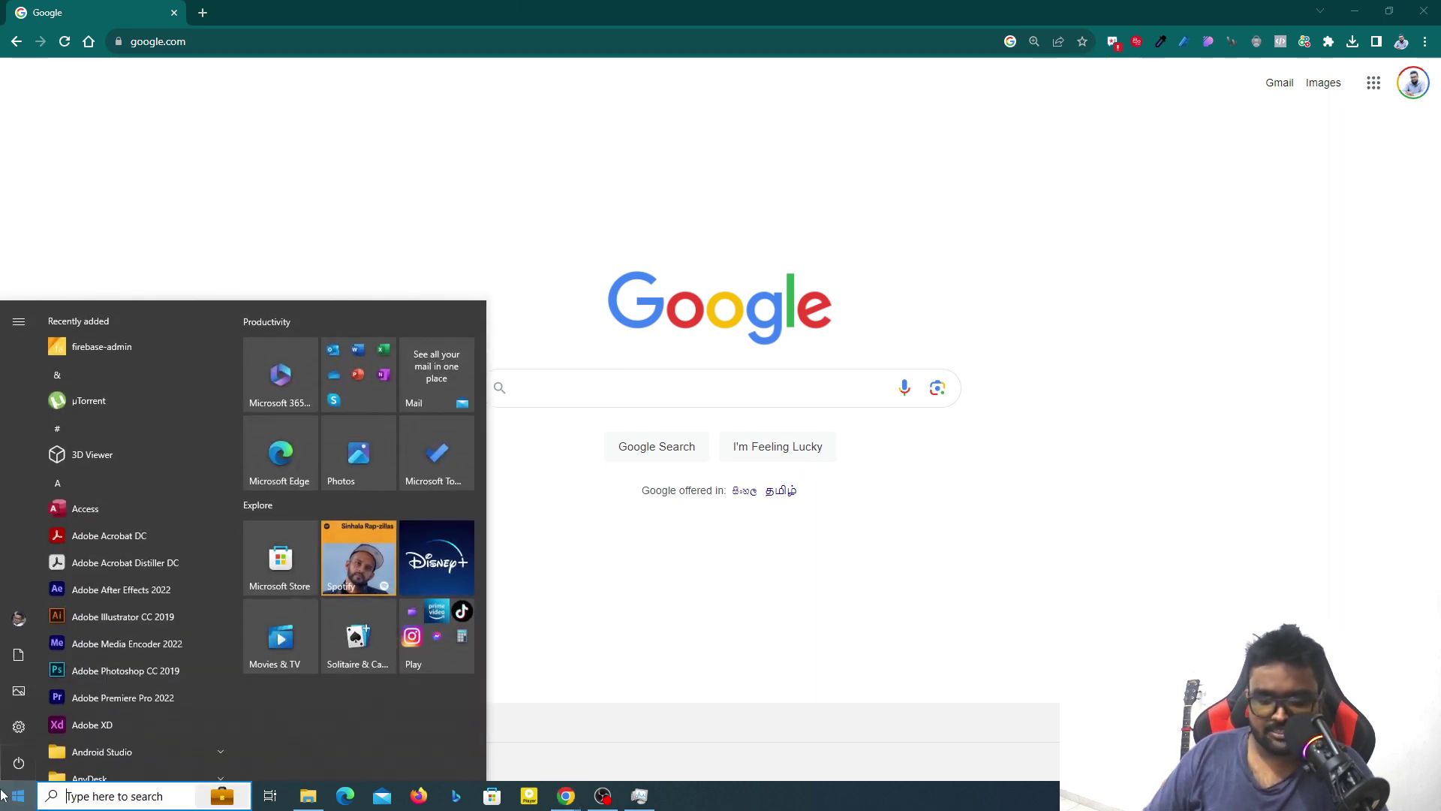
pyautogui.write('putty')
pyautogui.press('Return')
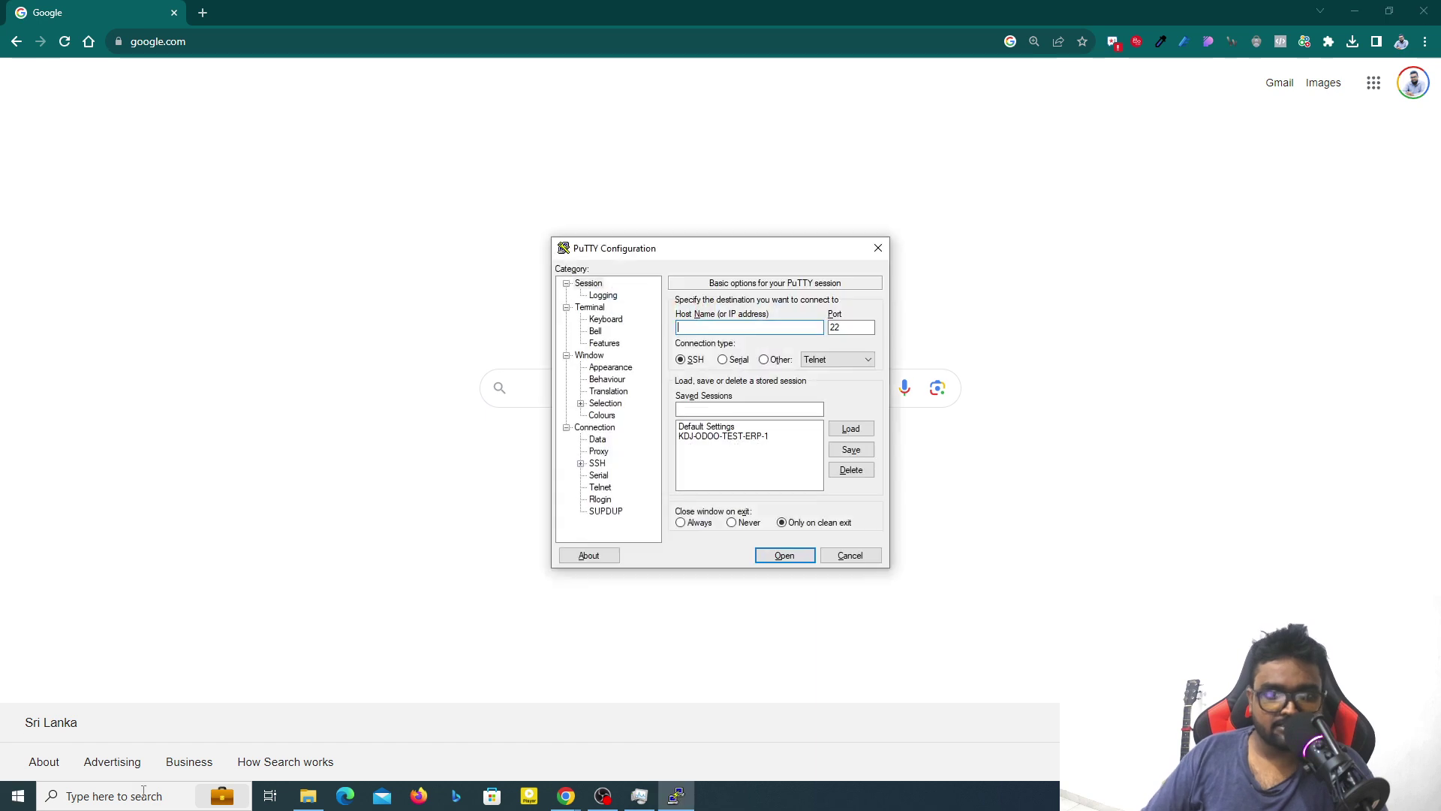
pyautogui.moveTo(770, 263); pyautogui.dragTo(582, 322)
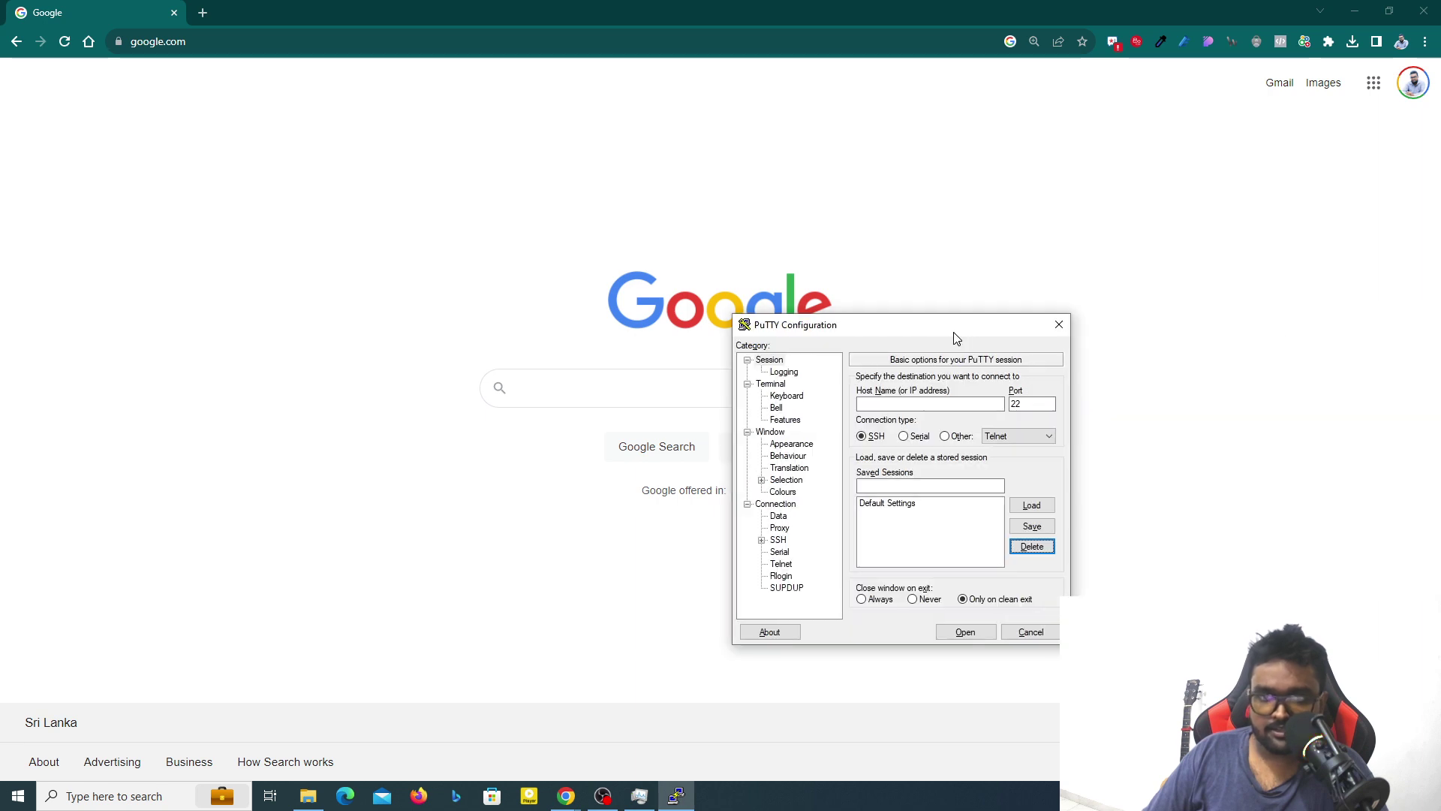
pyautogui.moveTo(947, 339); pyautogui.dragTo(629, 259)
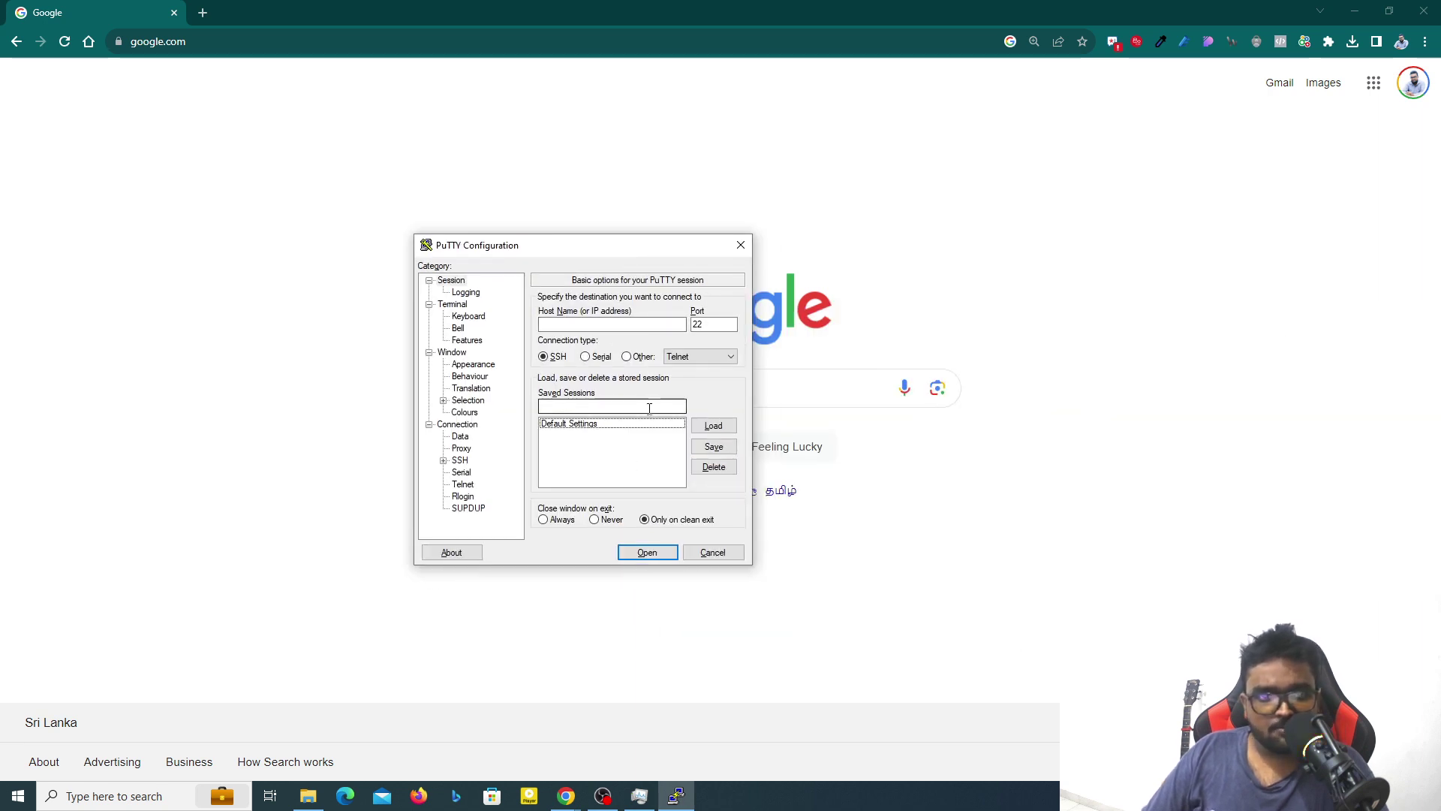
pyautogui.click(593, 324)
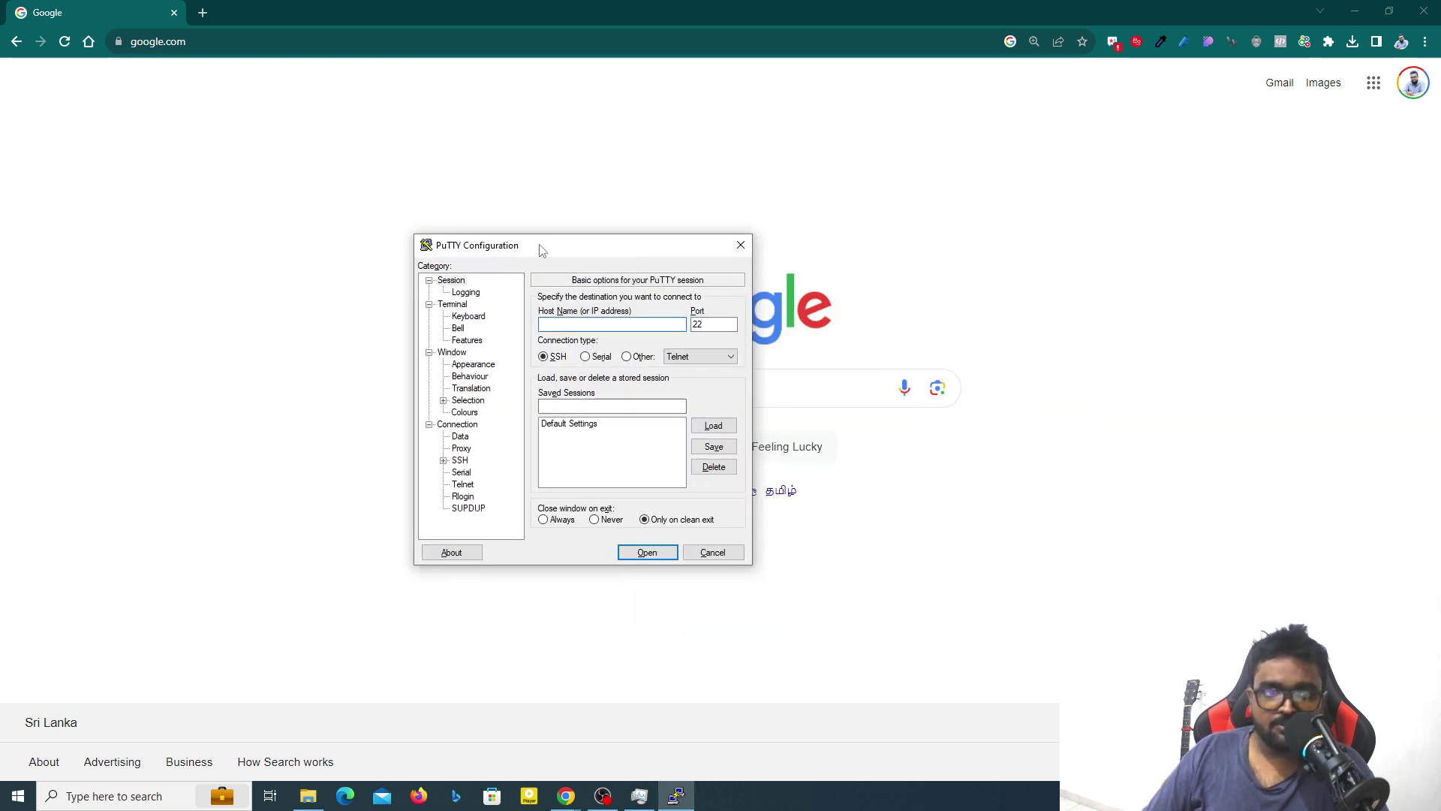
pyautogui.moveTo(542, 248); pyautogui.dragTo(529, 234)
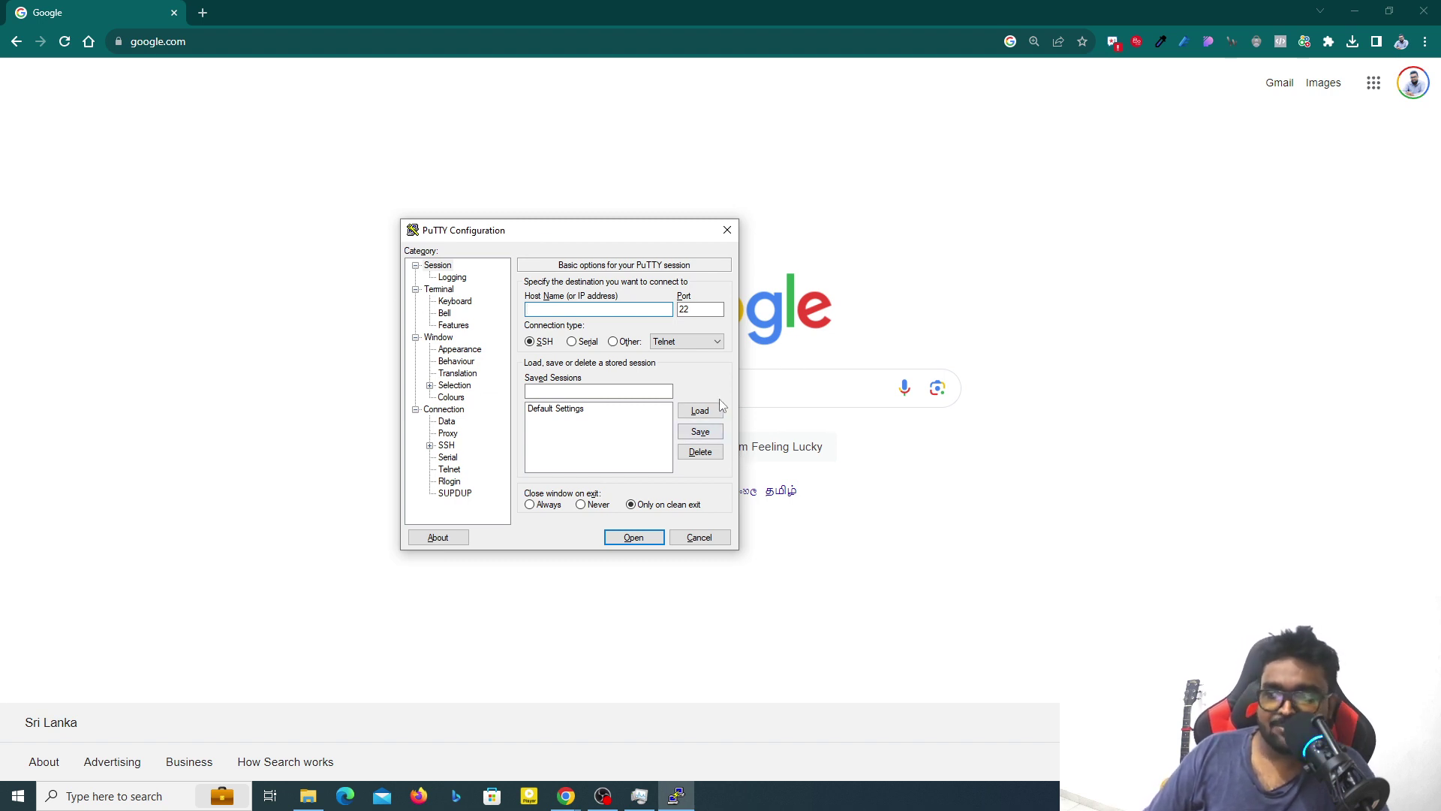
pyautogui.moveTo(622, 238); pyautogui.dragTo(620, 209)
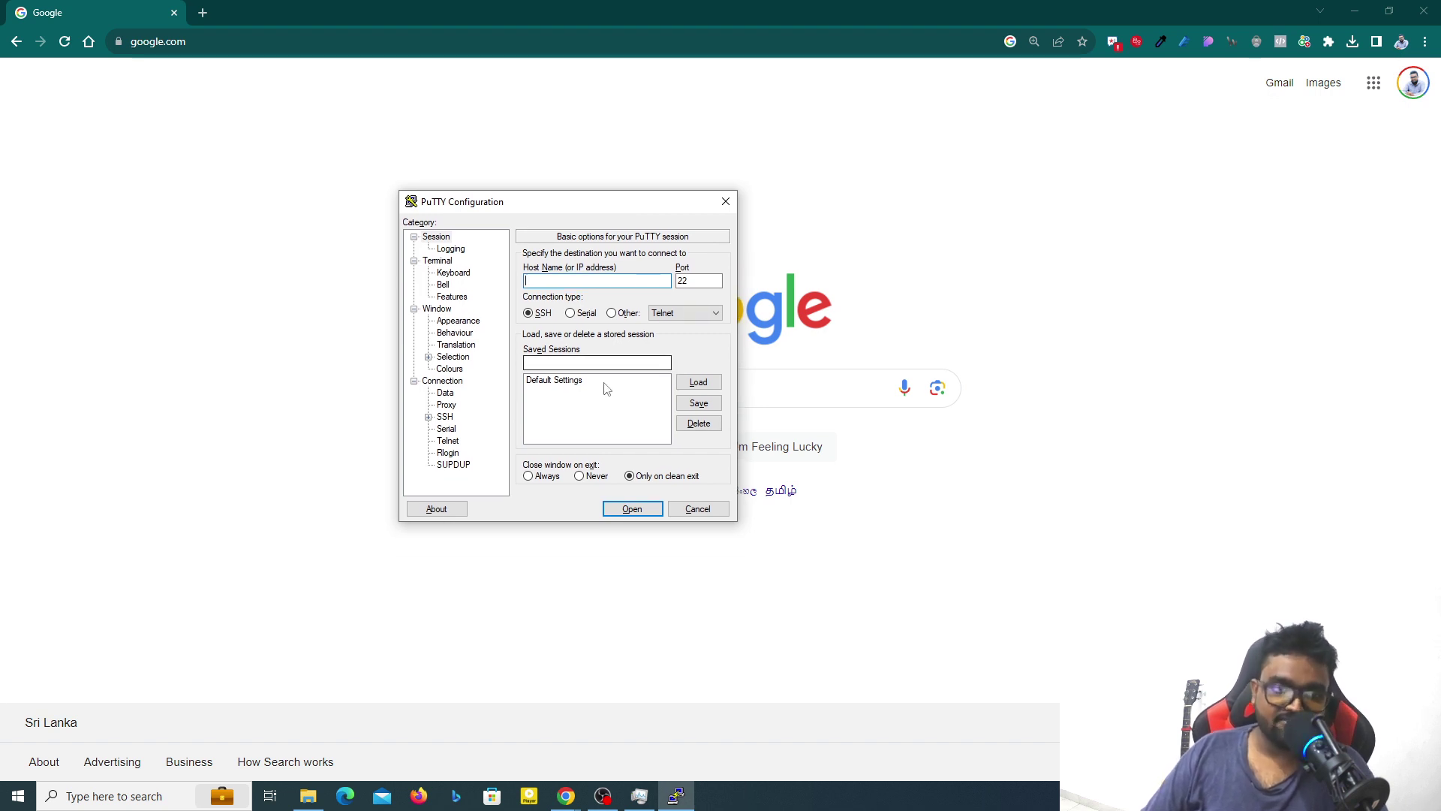
# Browse the Terminal and Window categories, then return to the Session page.
pyautogui.click(435, 261)
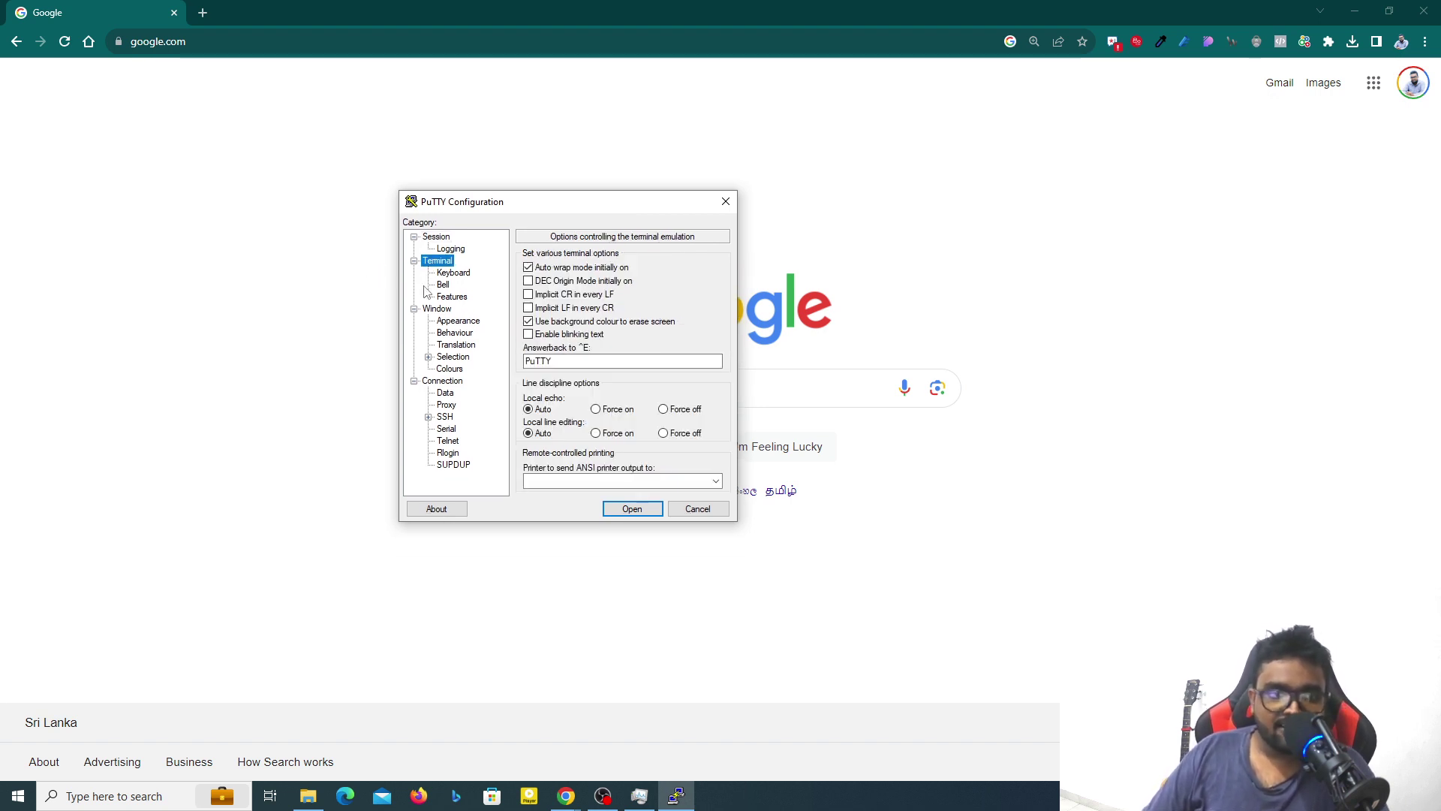
pyautogui.click(437, 310)
pyautogui.click(436, 238)
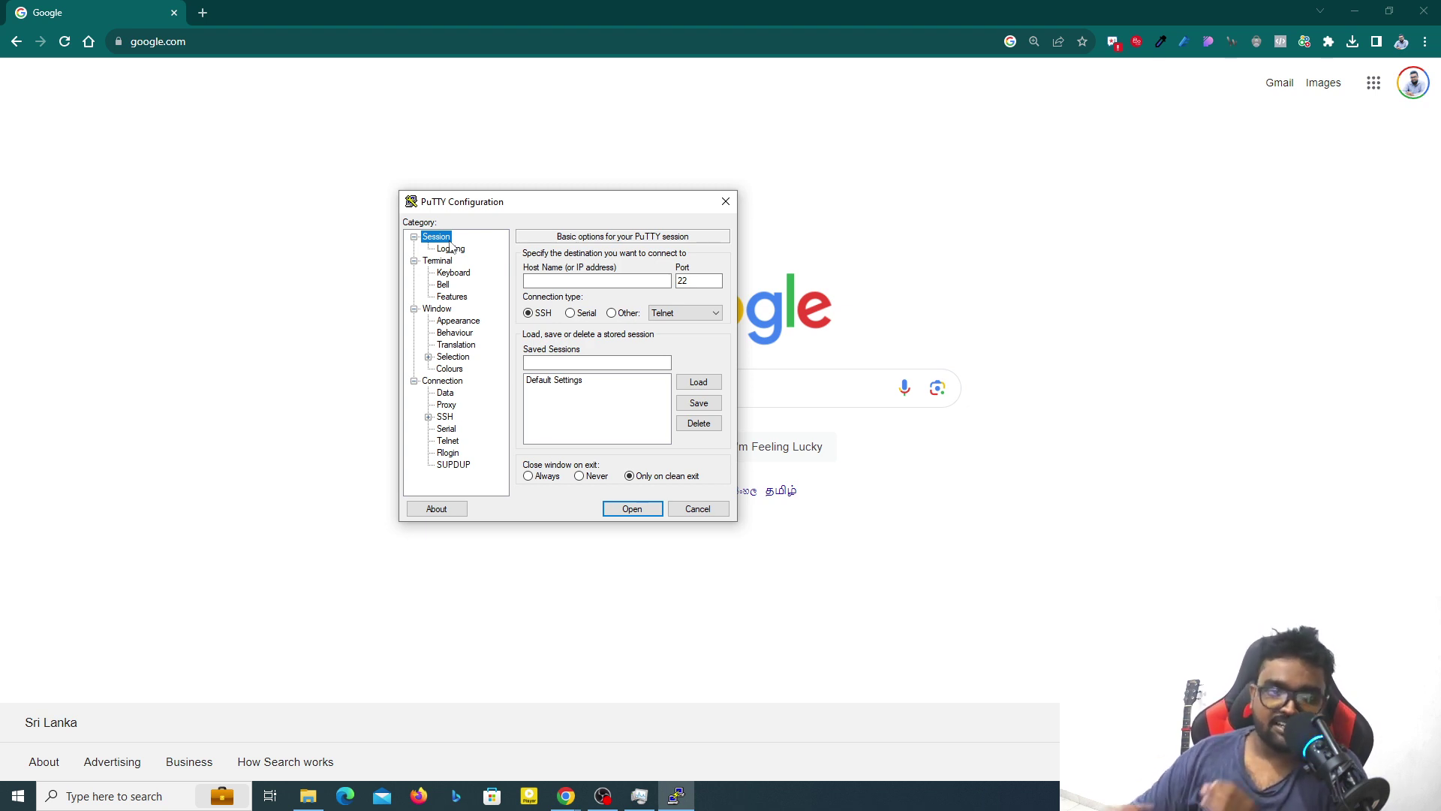
pyautogui.click(563, 282)
pyautogui.moveTo(559, 207); pyautogui.dragTo(508, 197)
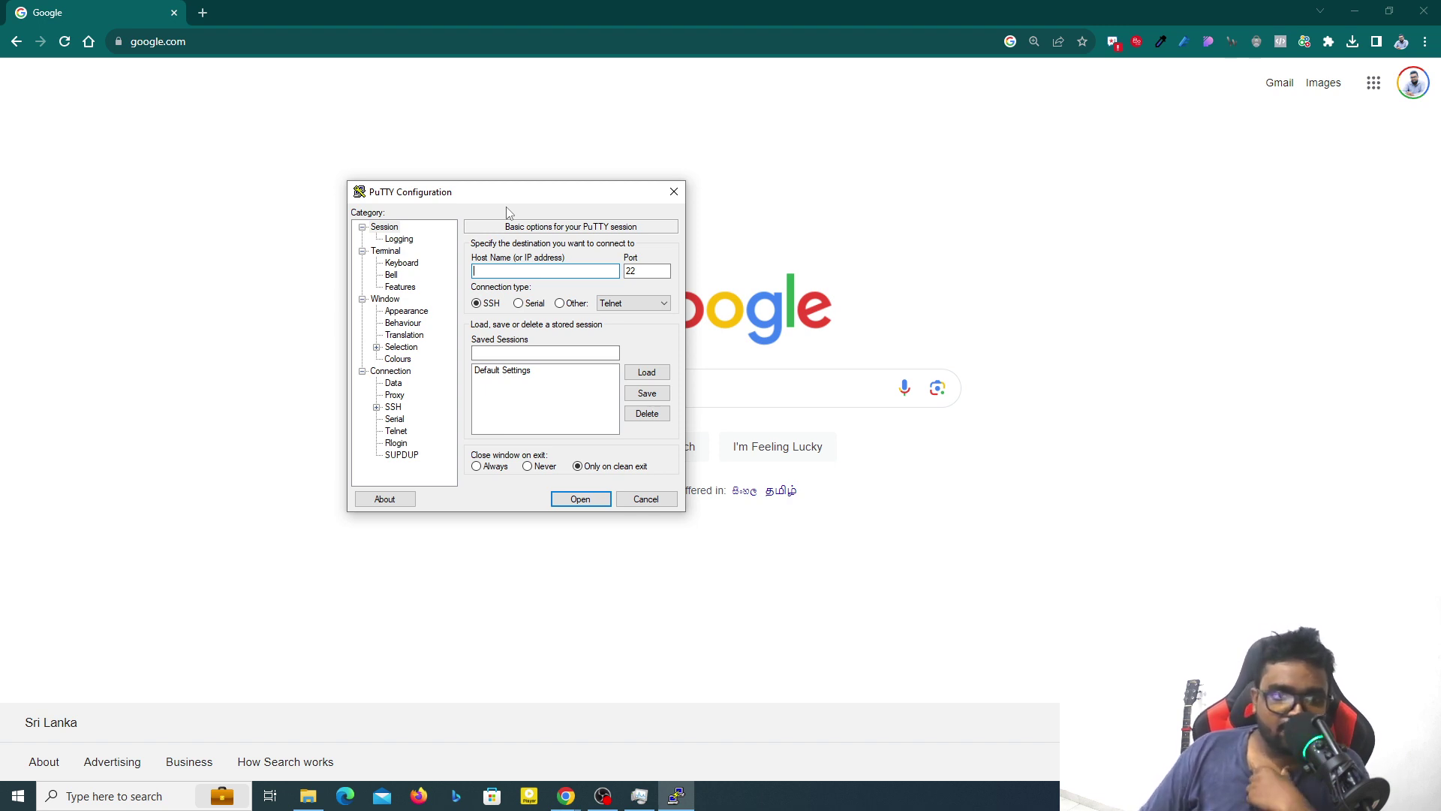
pyautogui.click(381, 229)
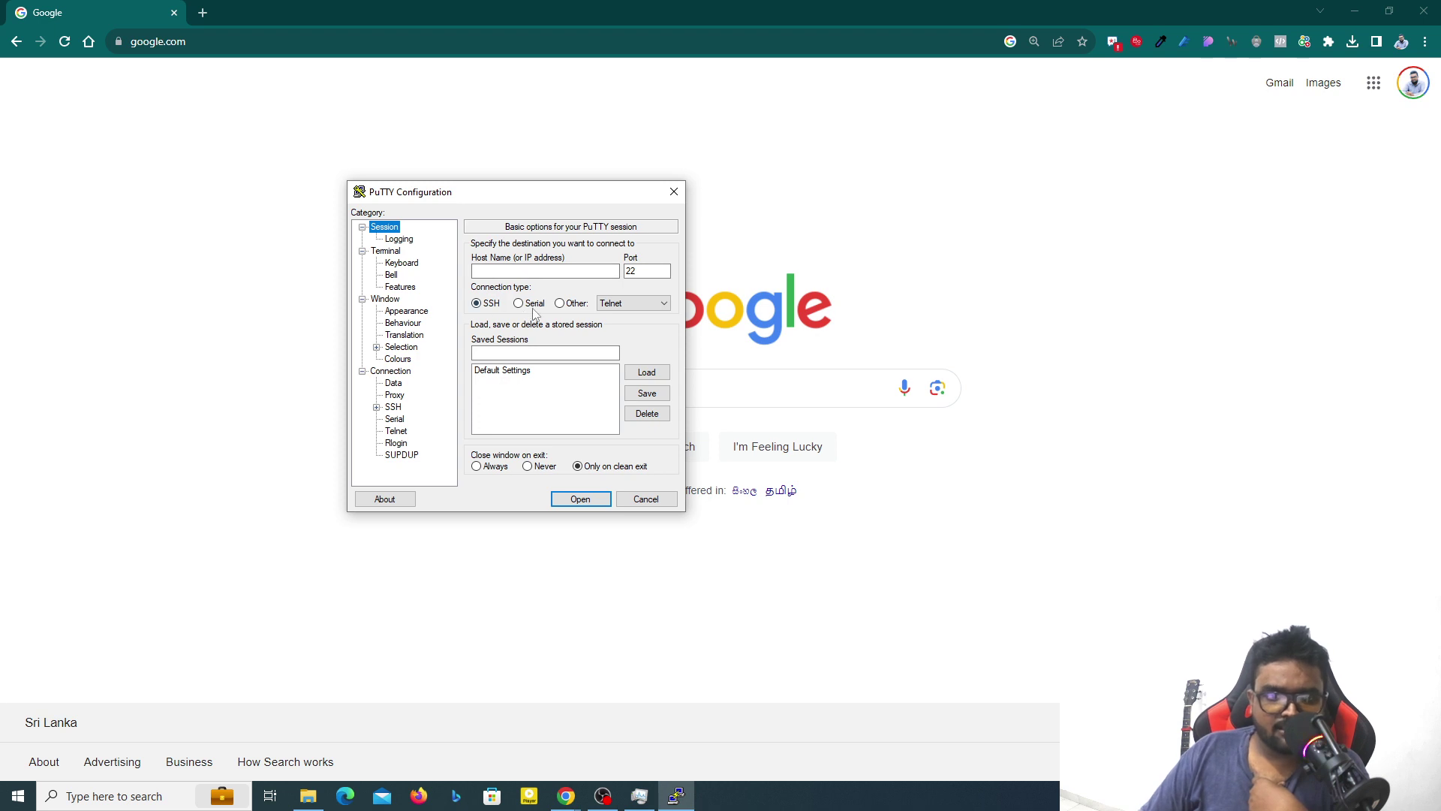
pyautogui.click(518, 352)
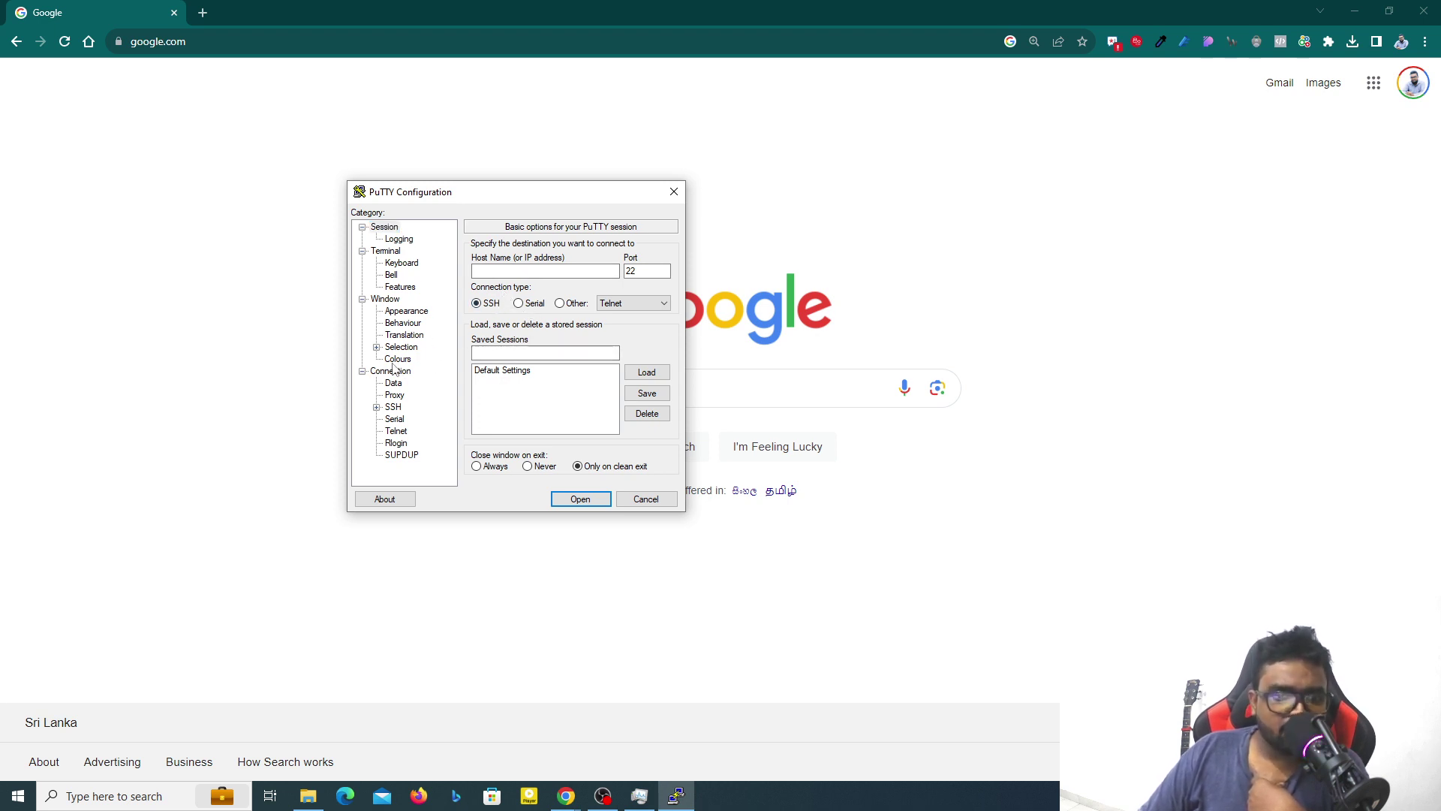
pyautogui.click(389, 411)
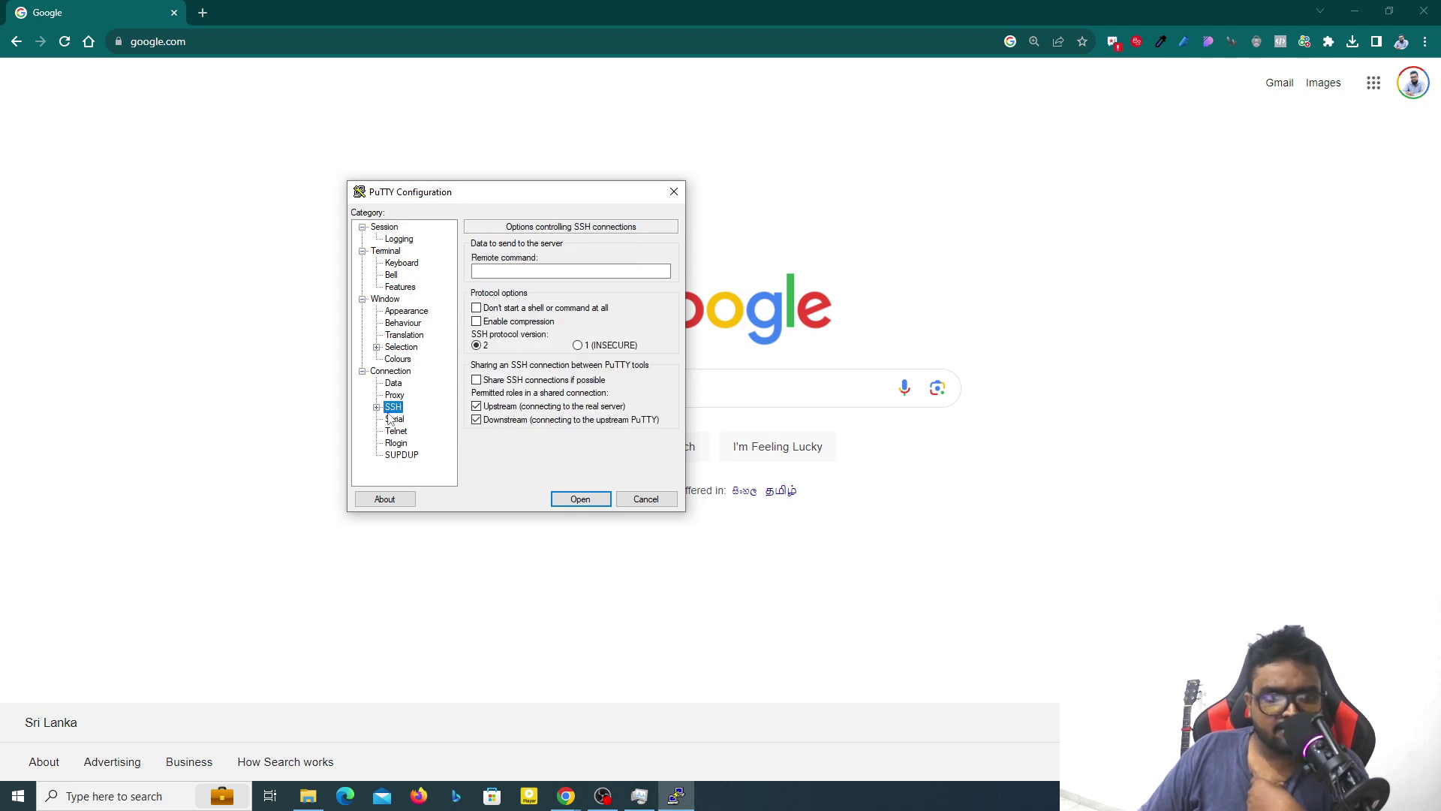
pyautogui.click(402, 373)
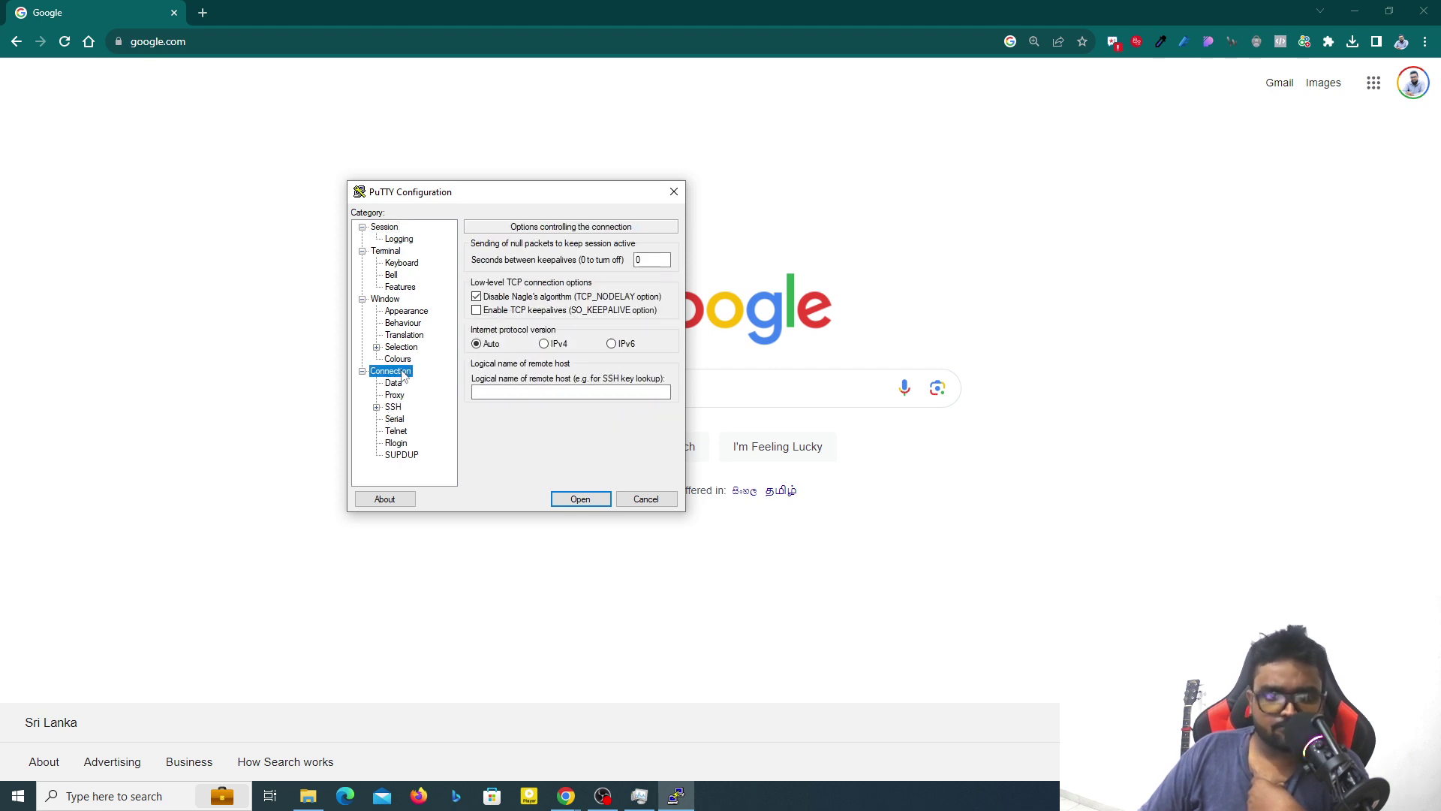
pyautogui.click(377, 407)
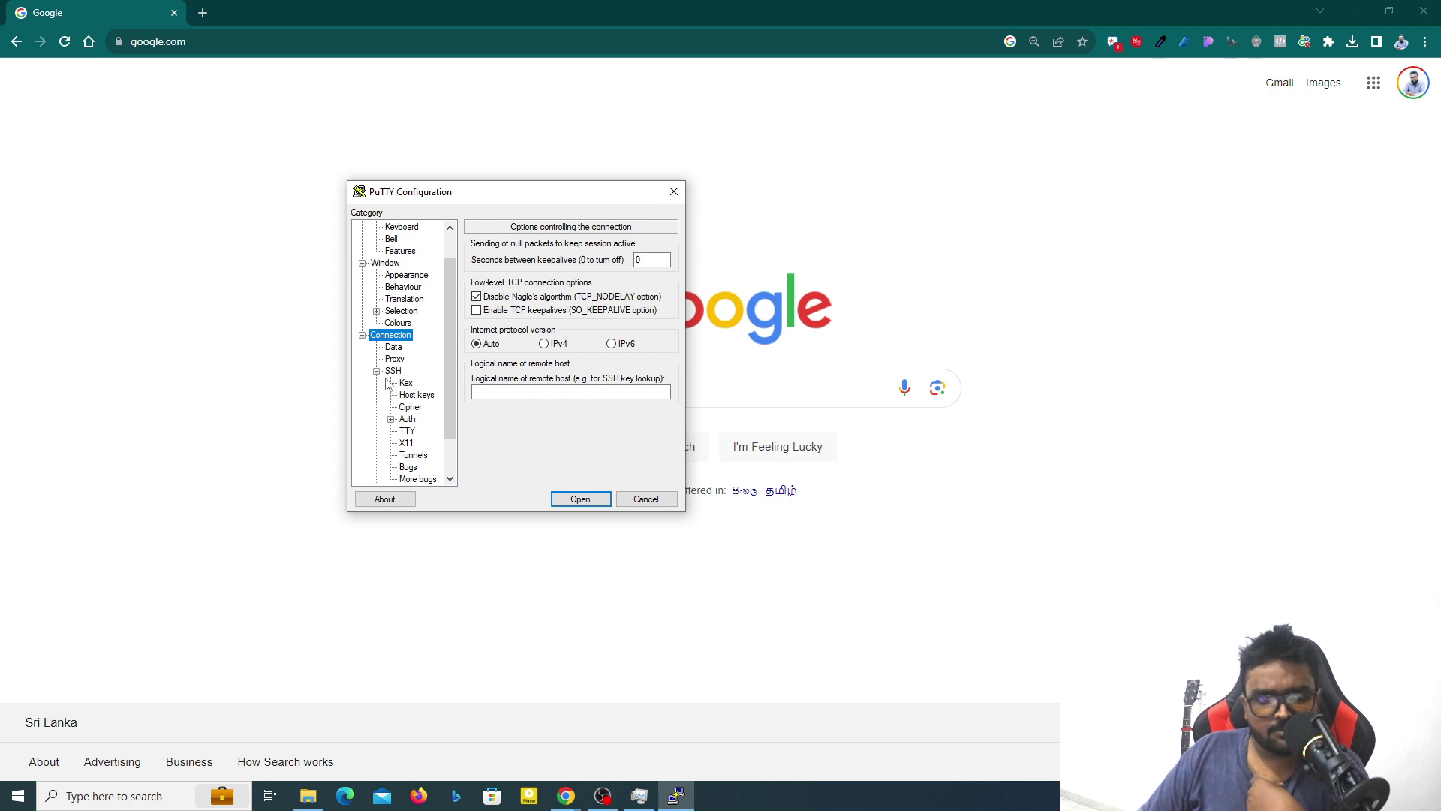
pyautogui.click(377, 379)
pyautogui.click(376, 406)
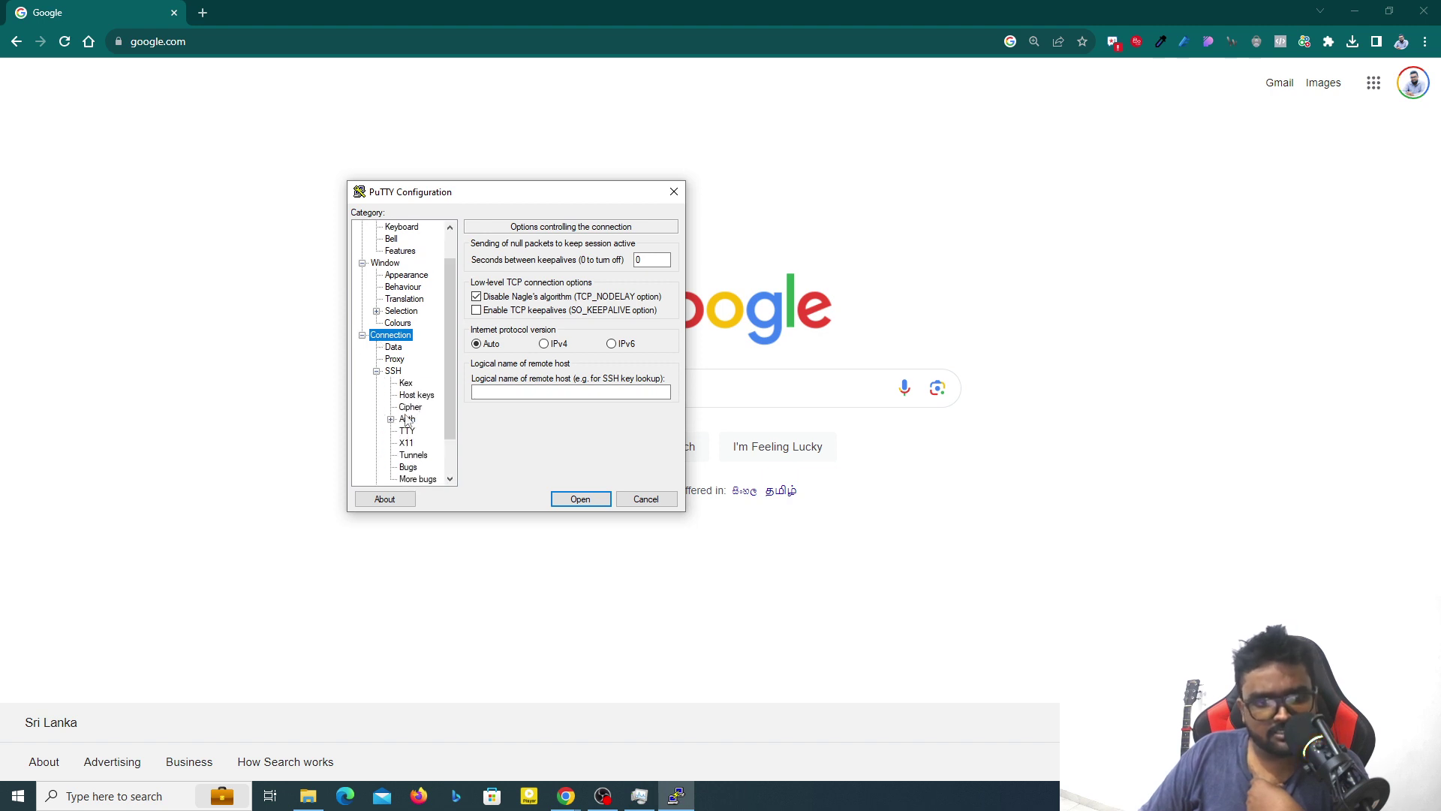
pyautogui.click(406, 418)
pyautogui.click(407, 383)
pyautogui.click(416, 395)
pyautogui.click(410, 407)
pyautogui.click(407, 431)
pyautogui.click(413, 455)
pyautogui.click(407, 430)
pyautogui.click(406, 419)
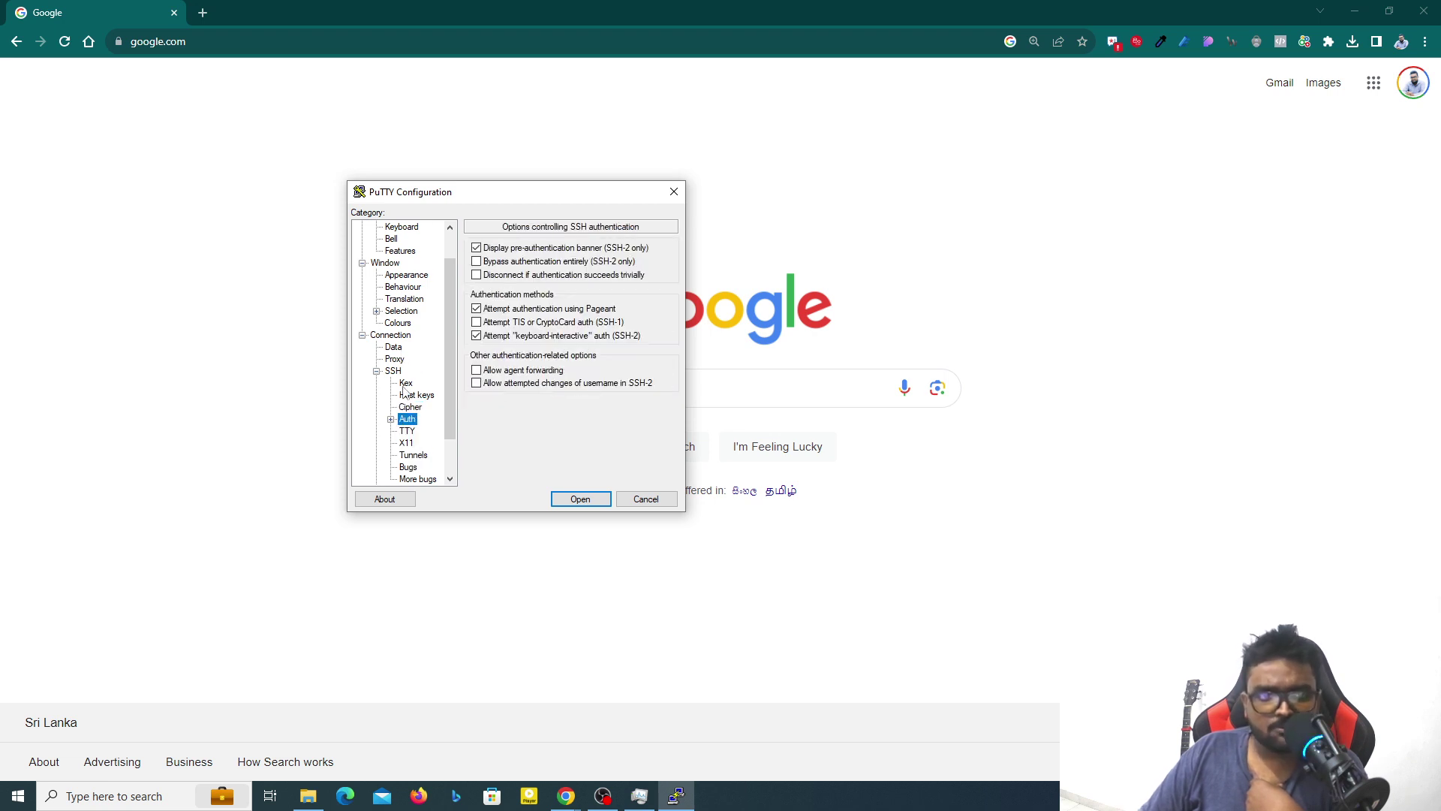
pyautogui.click(387, 334)
pyautogui.click(393, 276)
pyautogui.click(385, 263)
pyautogui.scroll(1, 403, 272)
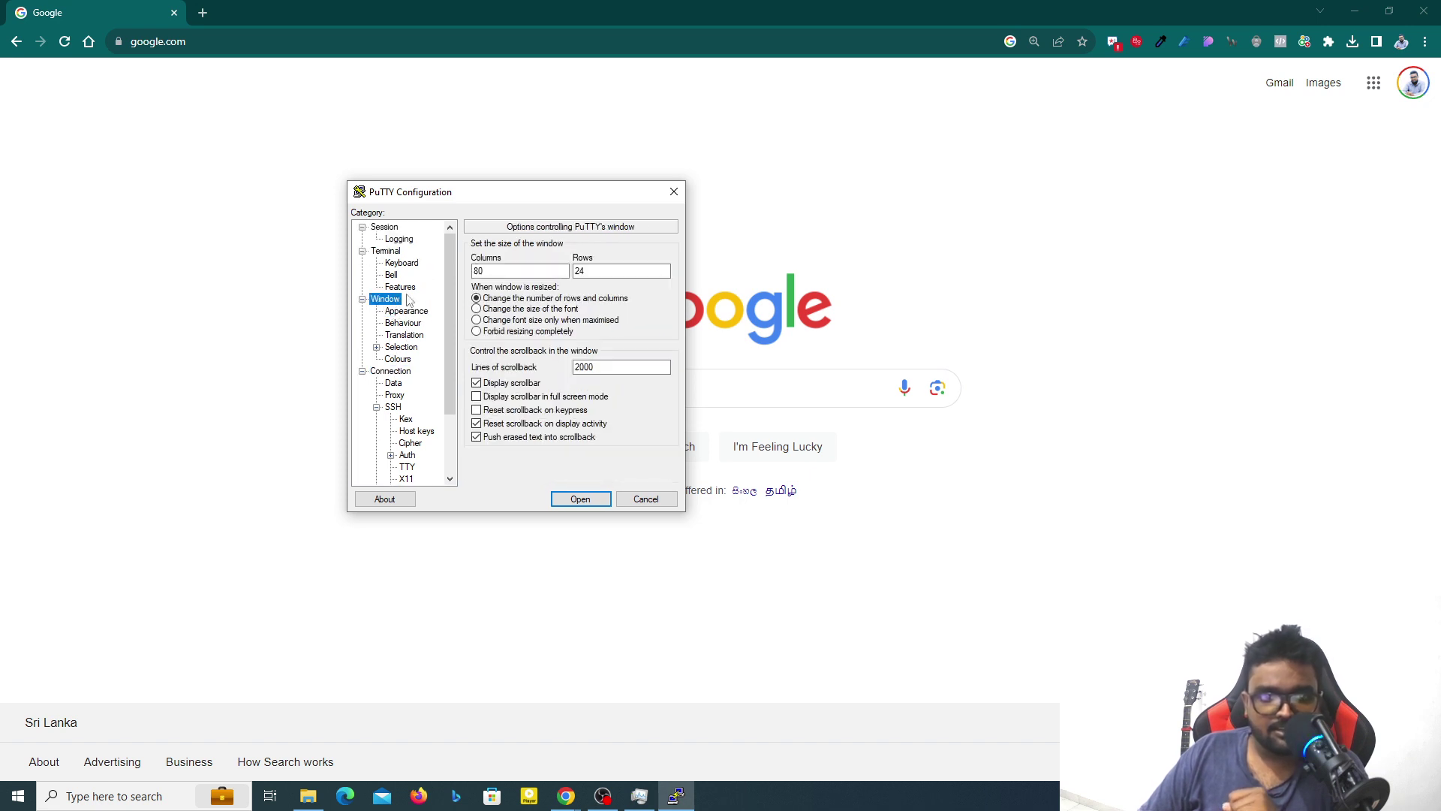
pyautogui.click(405, 349)
pyautogui.click(377, 347)
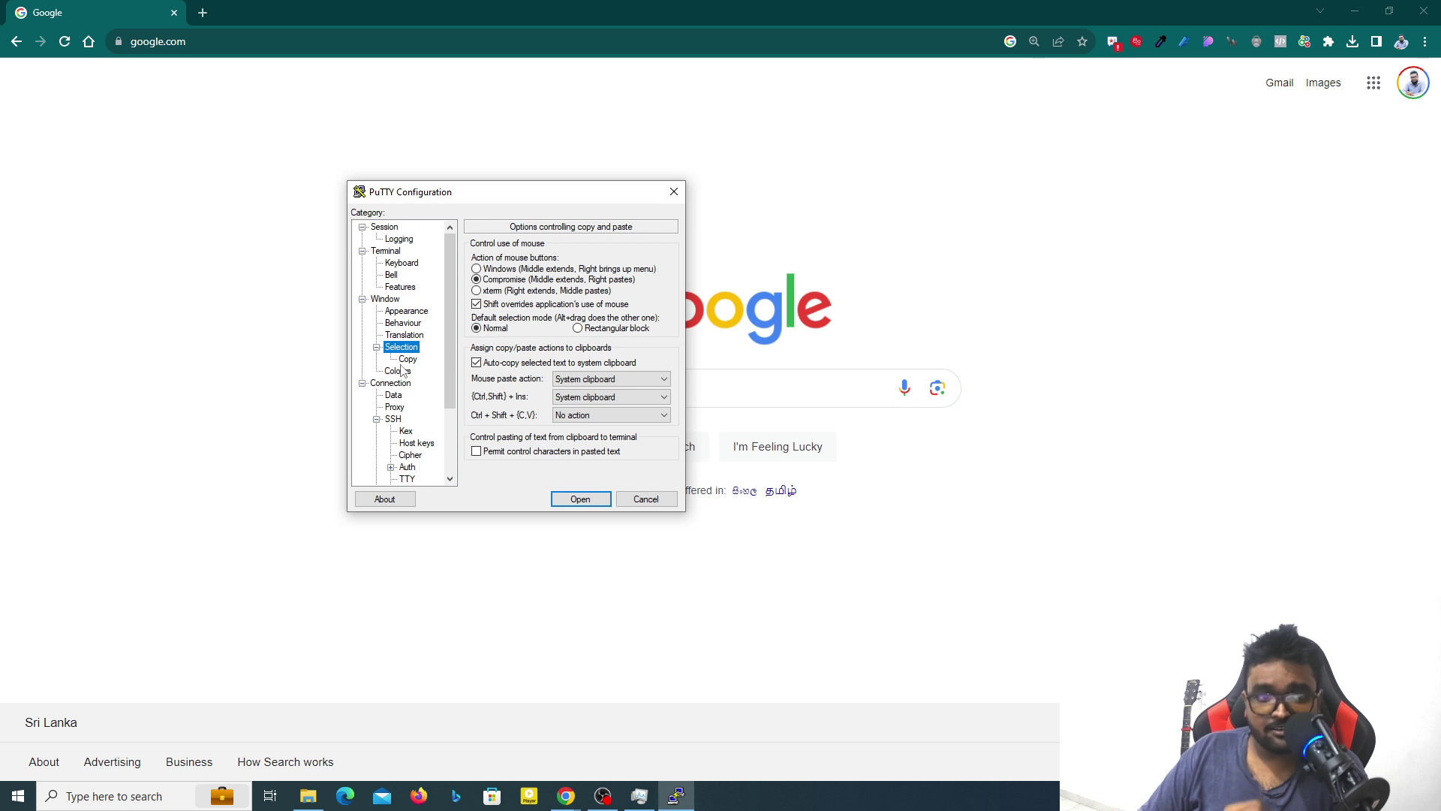
pyautogui.scroll(-2, 403, 369)
pyautogui.click(395, 348)
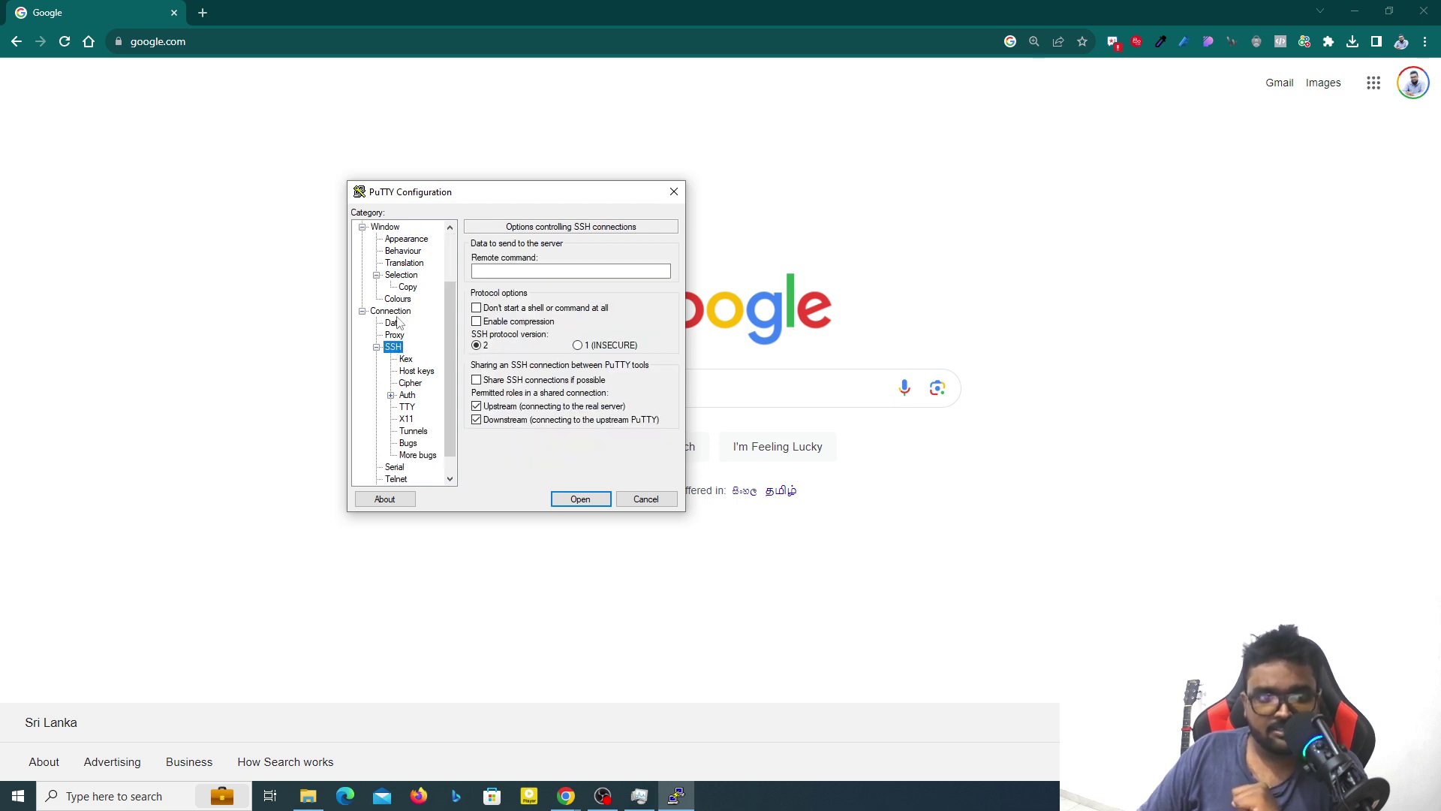
pyautogui.scroll(-1, 402, 393)
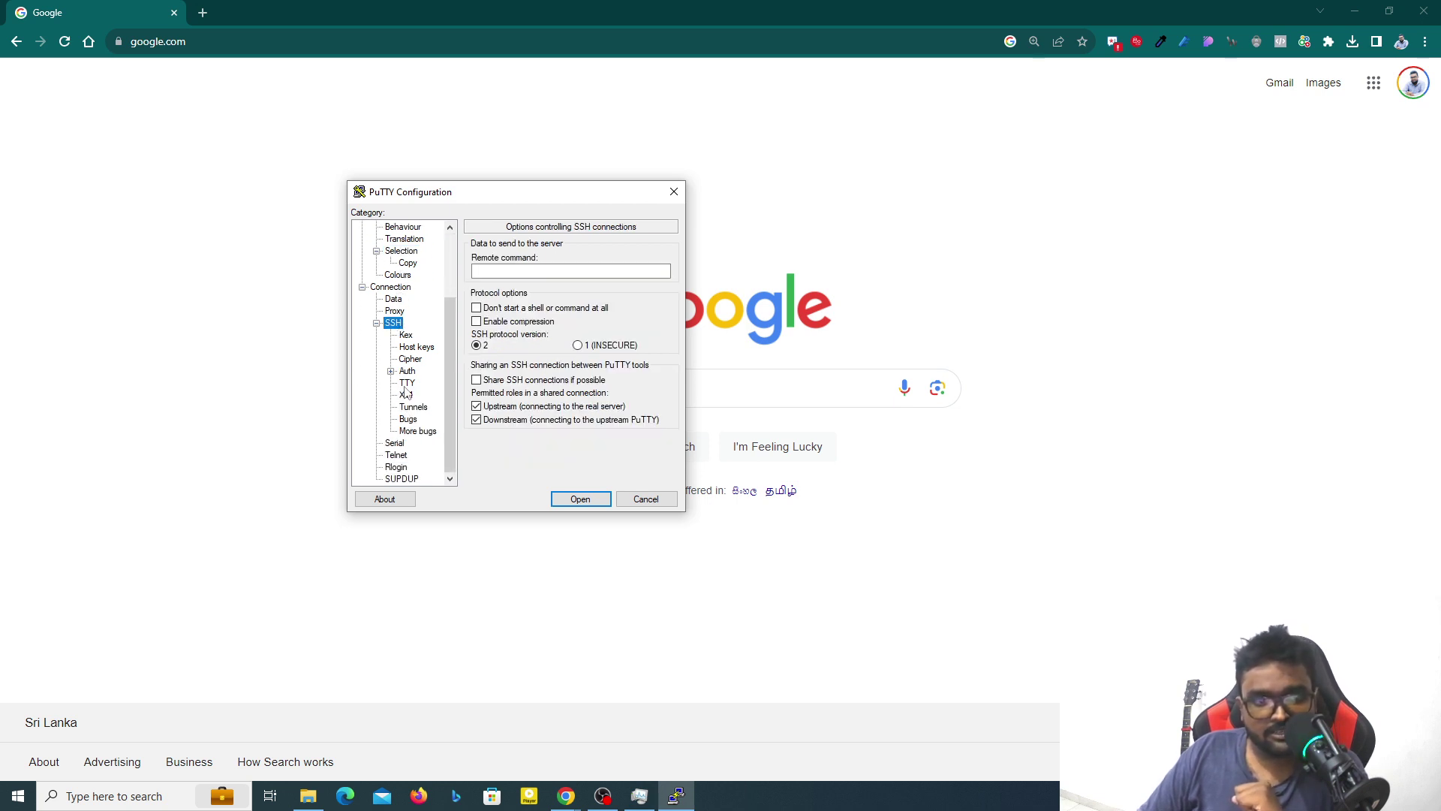
pyautogui.click(391, 370)
pyautogui.click(427, 382)
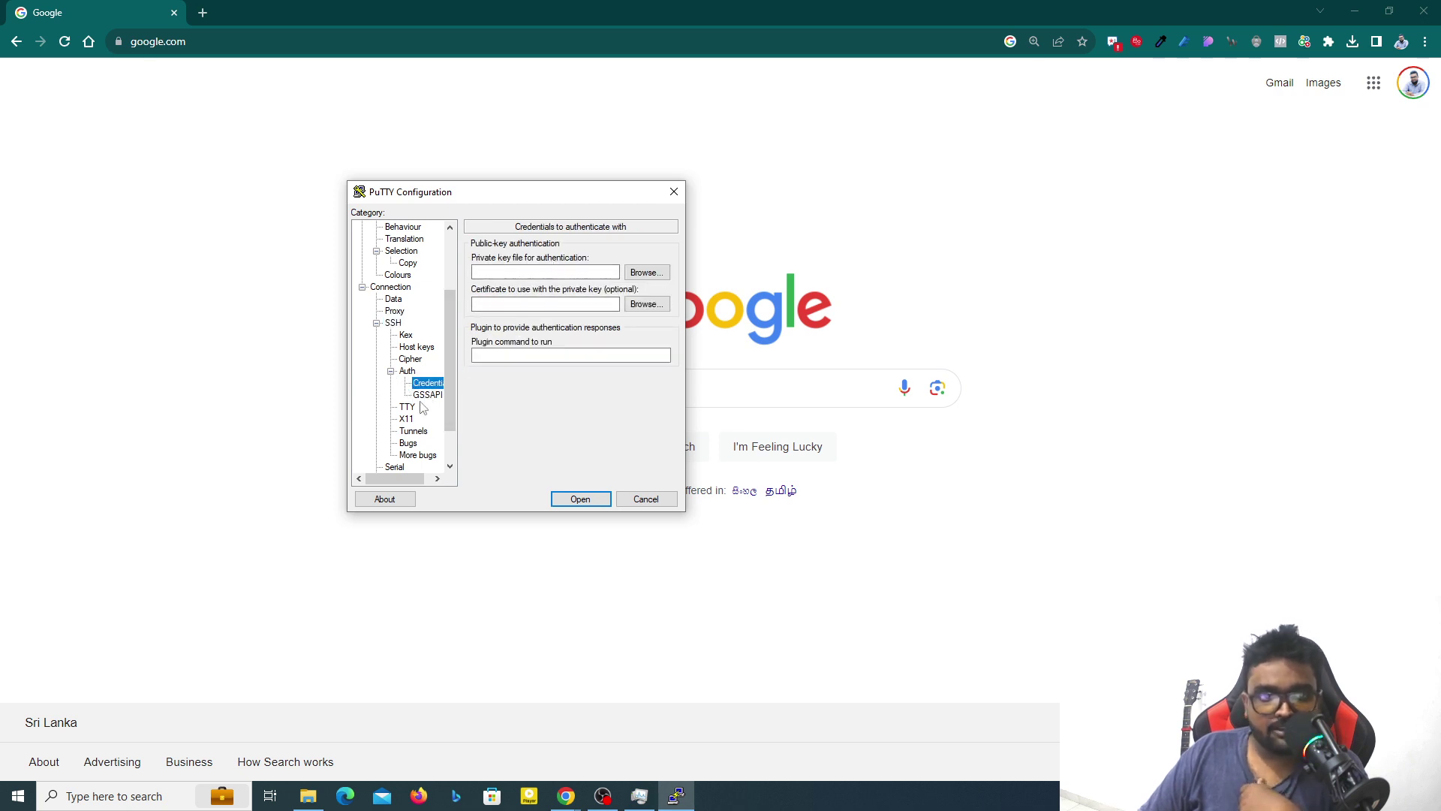
pyautogui.click(409, 407)
pyautogui.click(395, 311)
pyautogui.scroll(3, 370, 272)
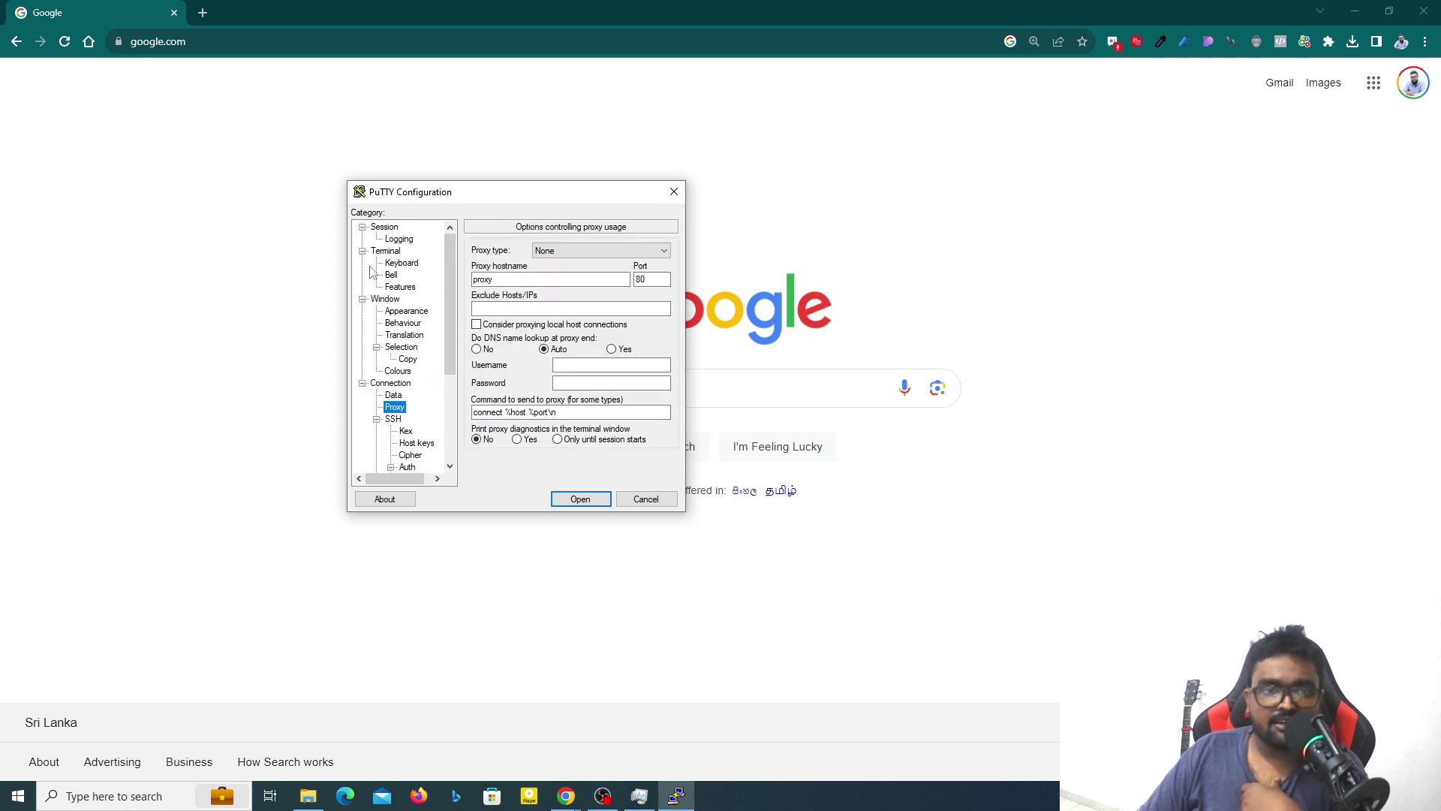
pyautogui.click(387, 229)
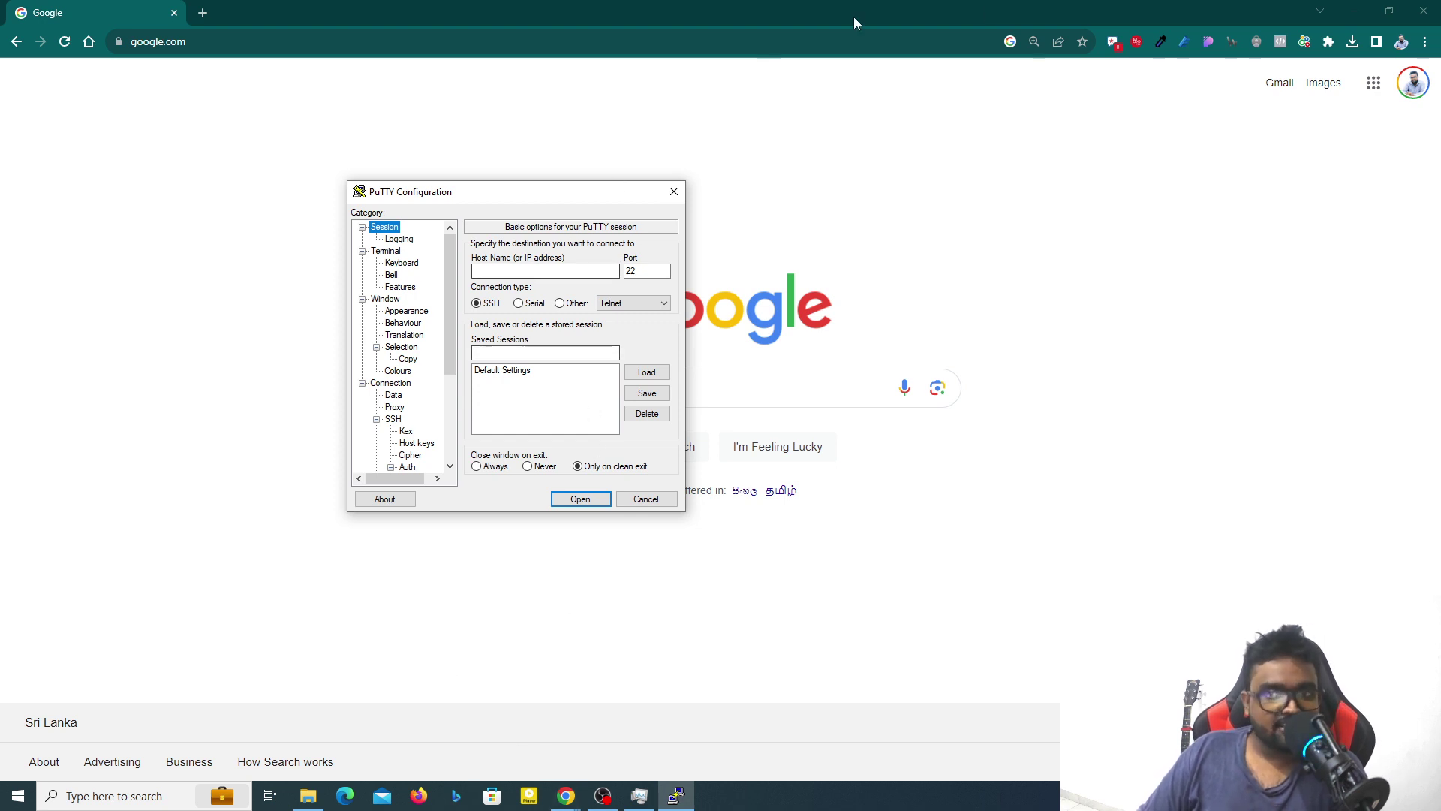
# Open a new Chrome Incognito window and load google.com.
pyautogui.click(767, 65)
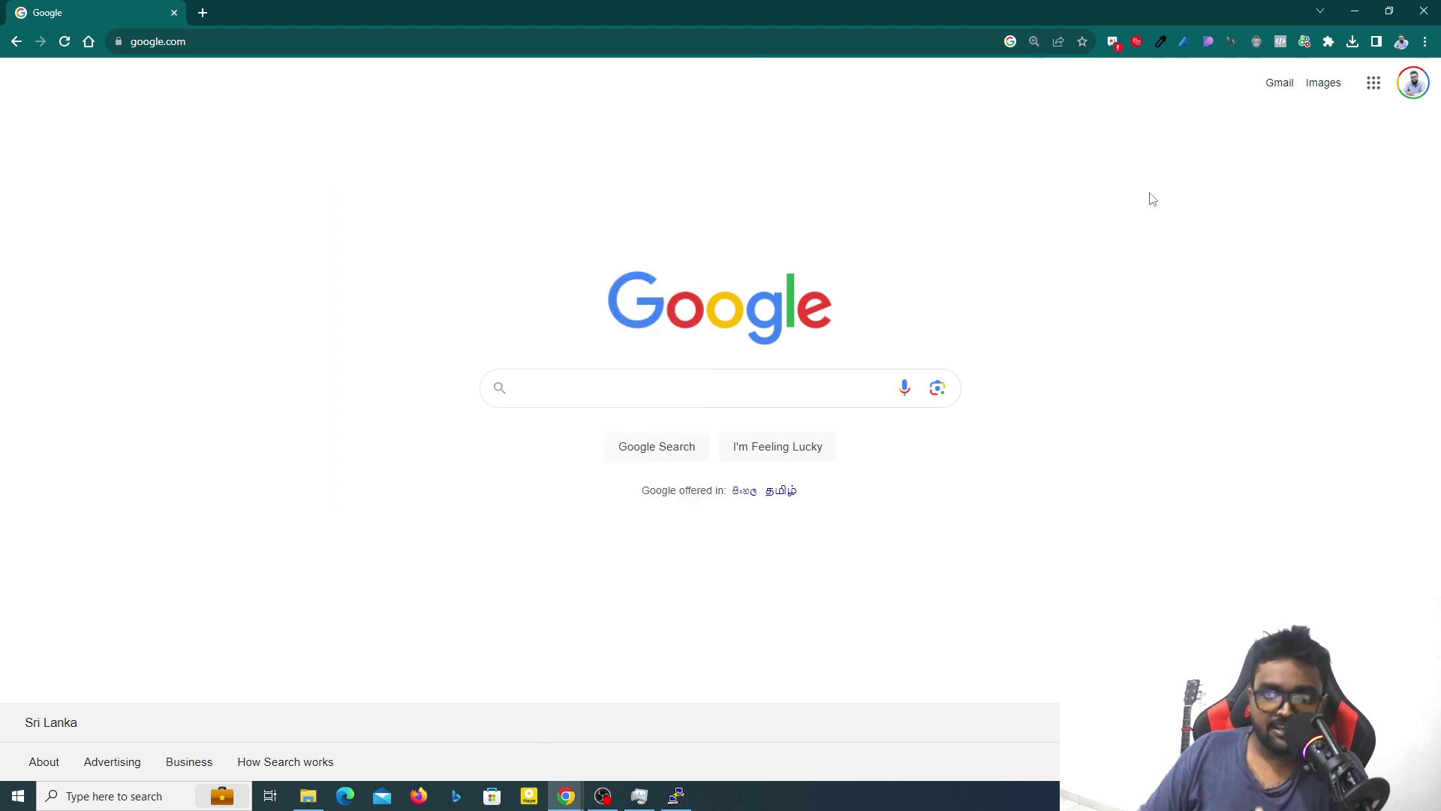
pyautogui.click(1424, 44)
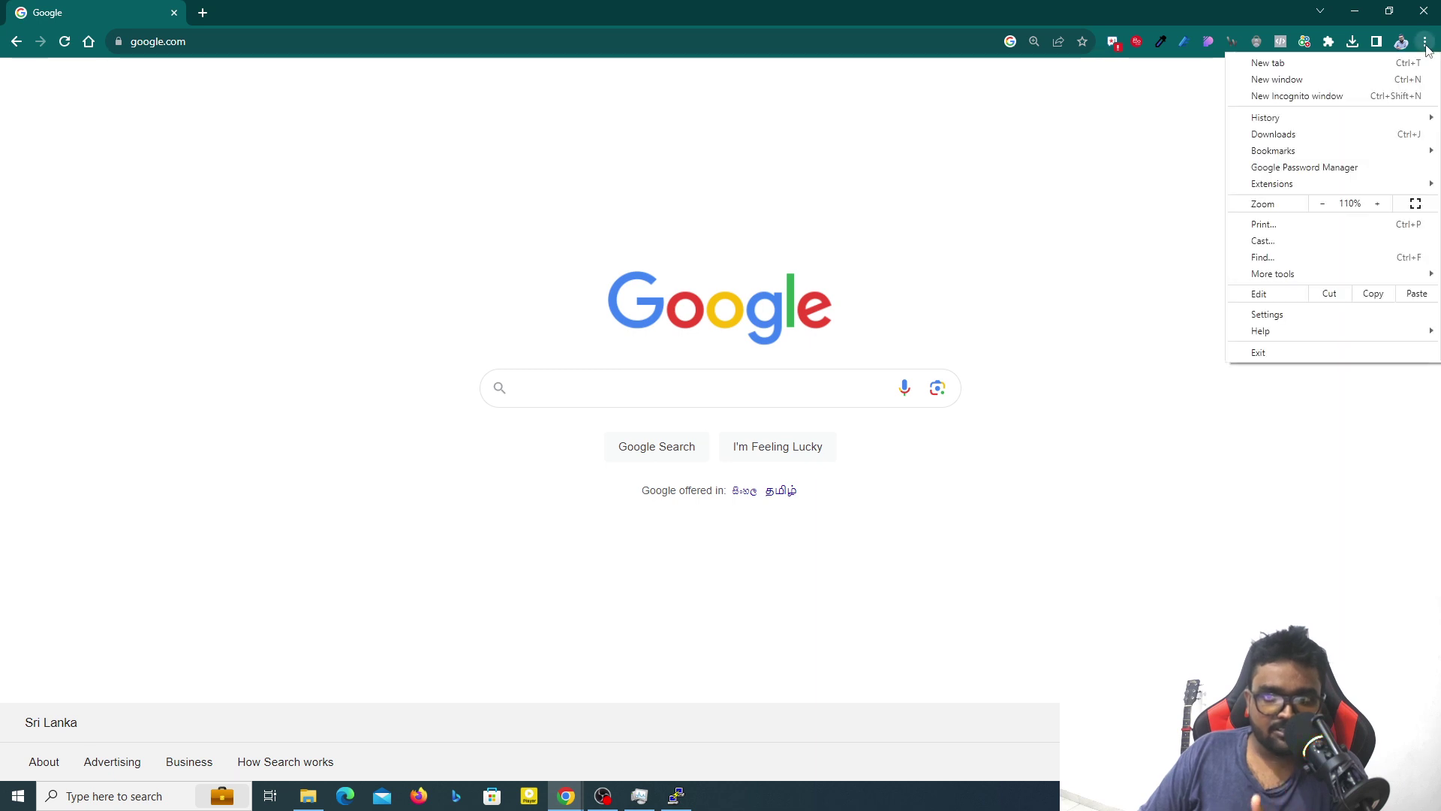
pyautogui.click(1335, 98)
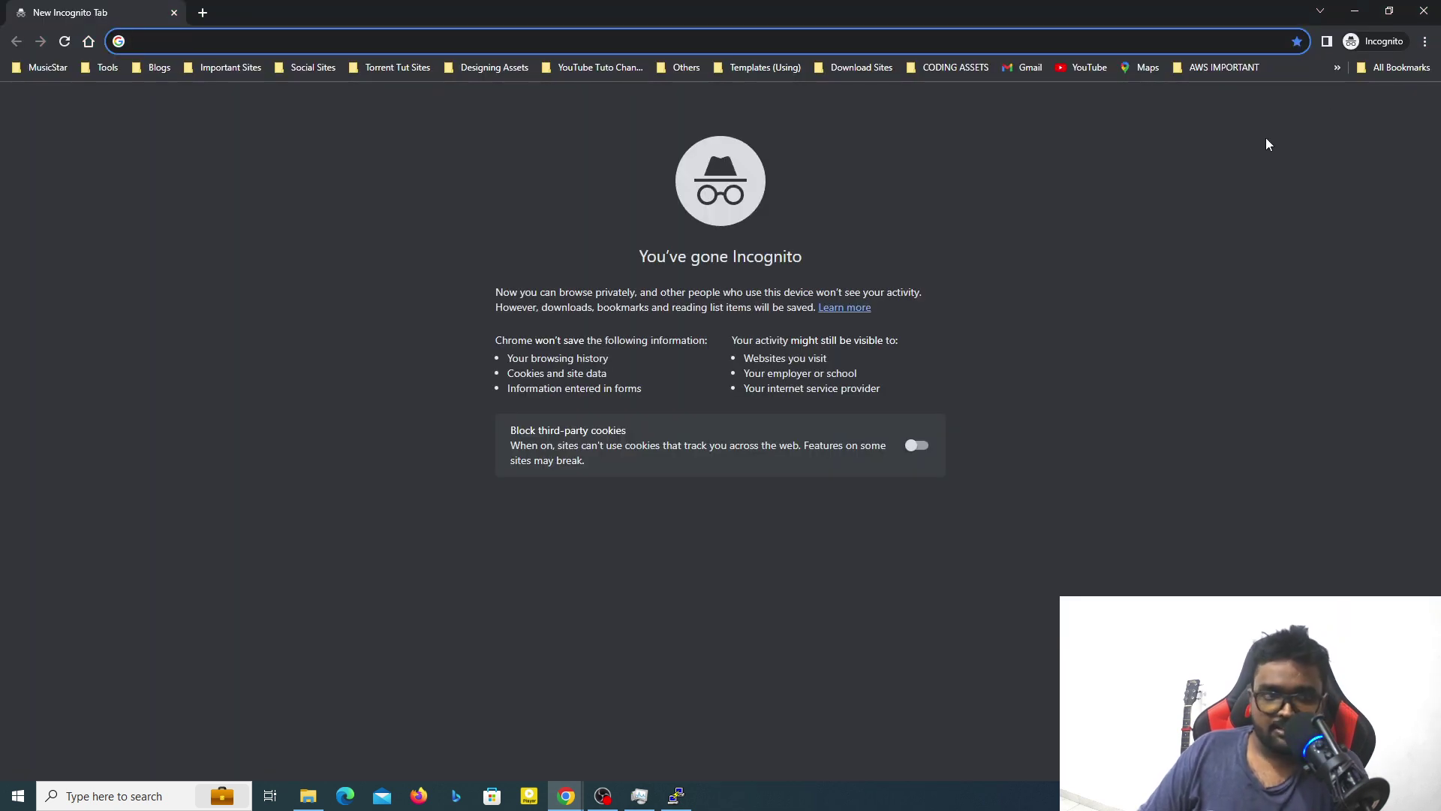
pyautogui.write('google.com')
pyautogui.press('Return')
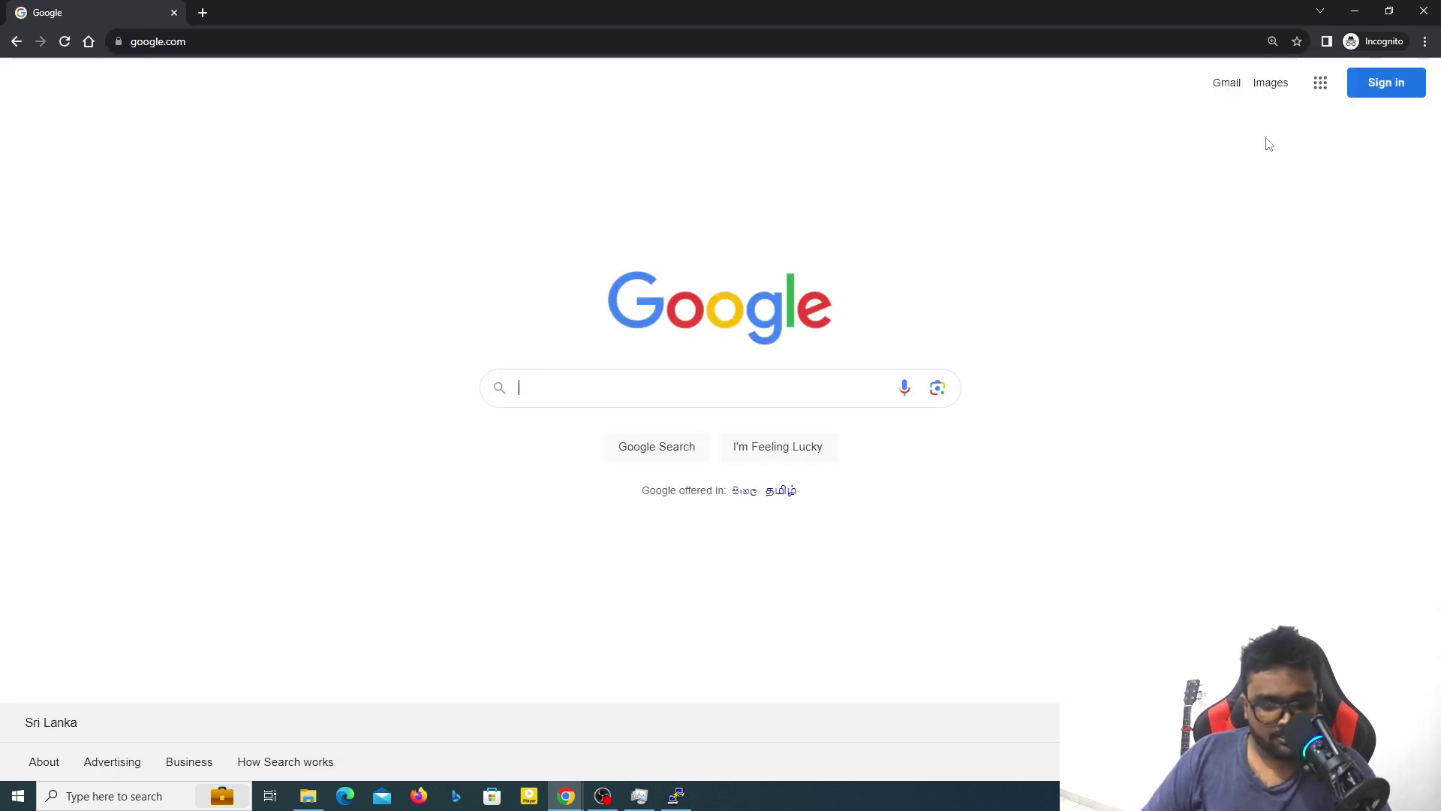
# Search Google for 'vultr' and open the Vultr.com result.
pyautogui.write('vultr')
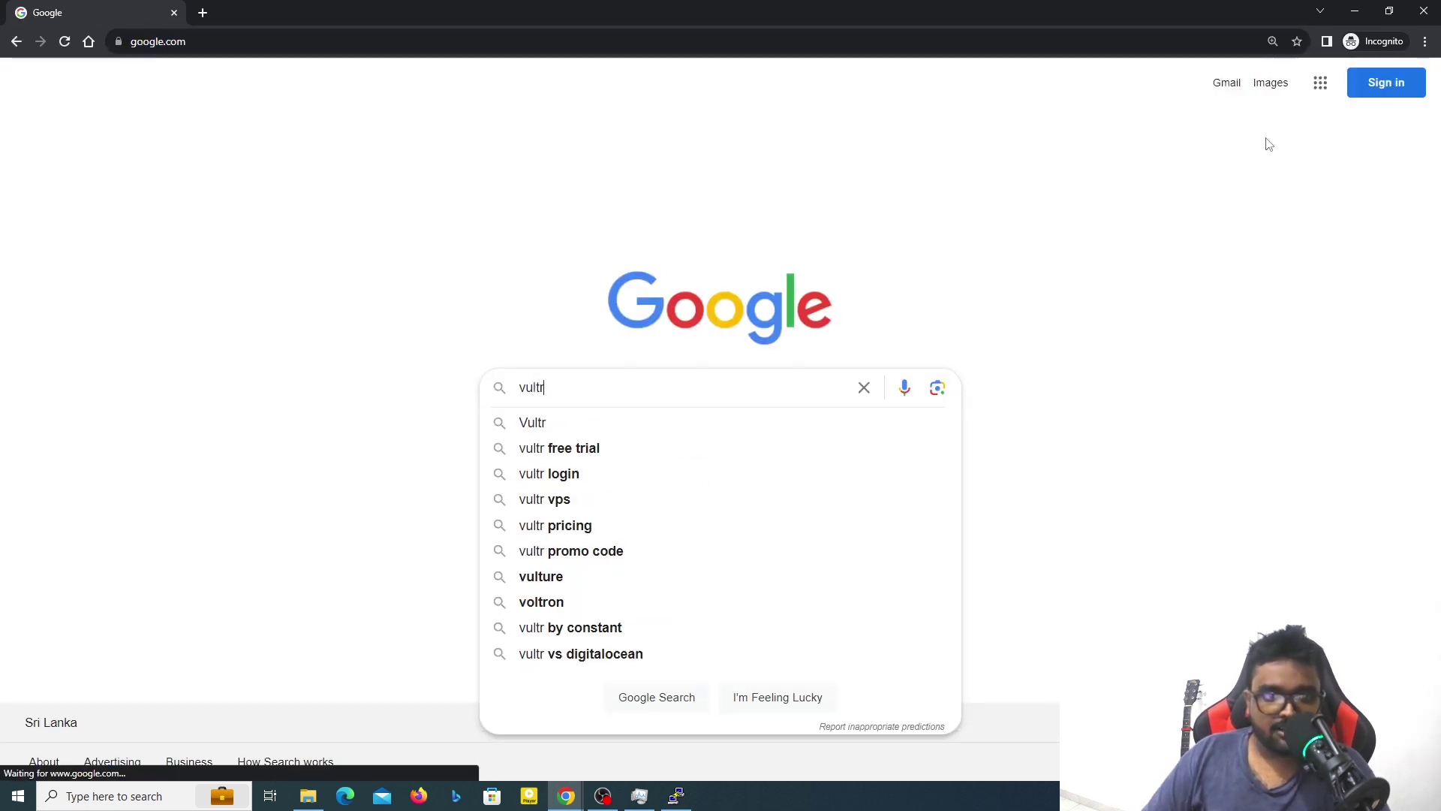
pyautogui.press('Return')
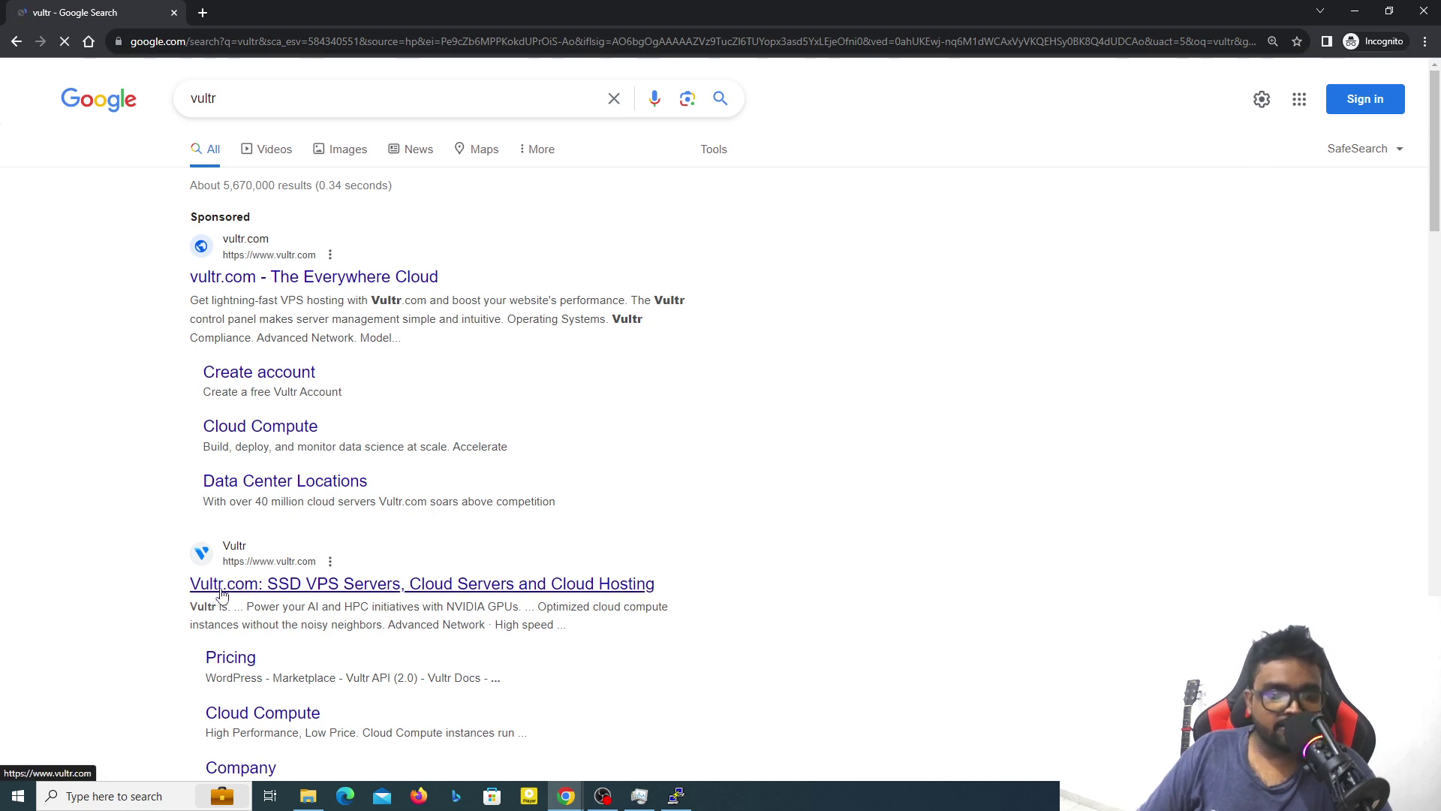
pyautogui.scroll(-1, 242, 586)
pyautogui.click(247, 508)
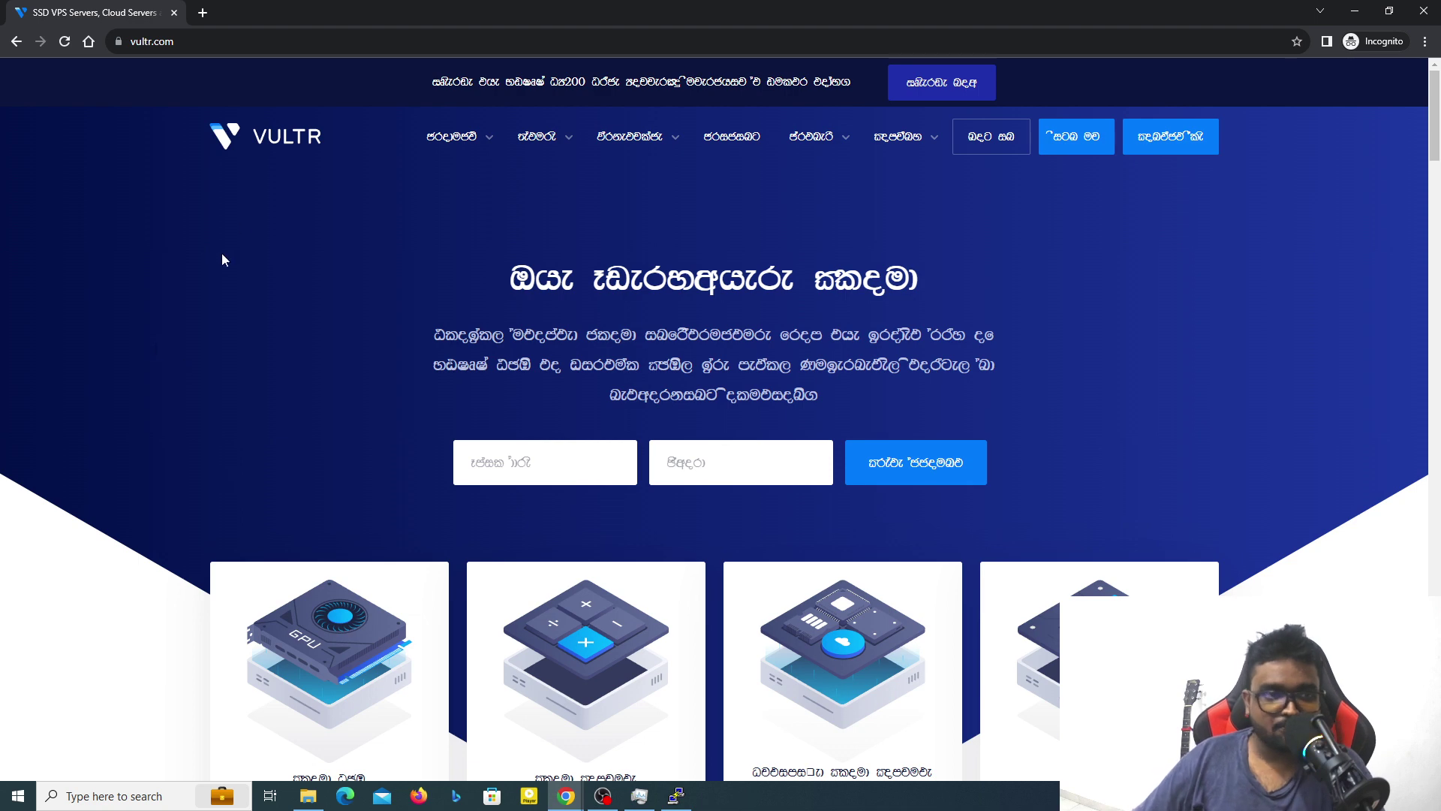
pyautogui.click(281, 43)
pyautogui.hotkey('ctrl', 'c')
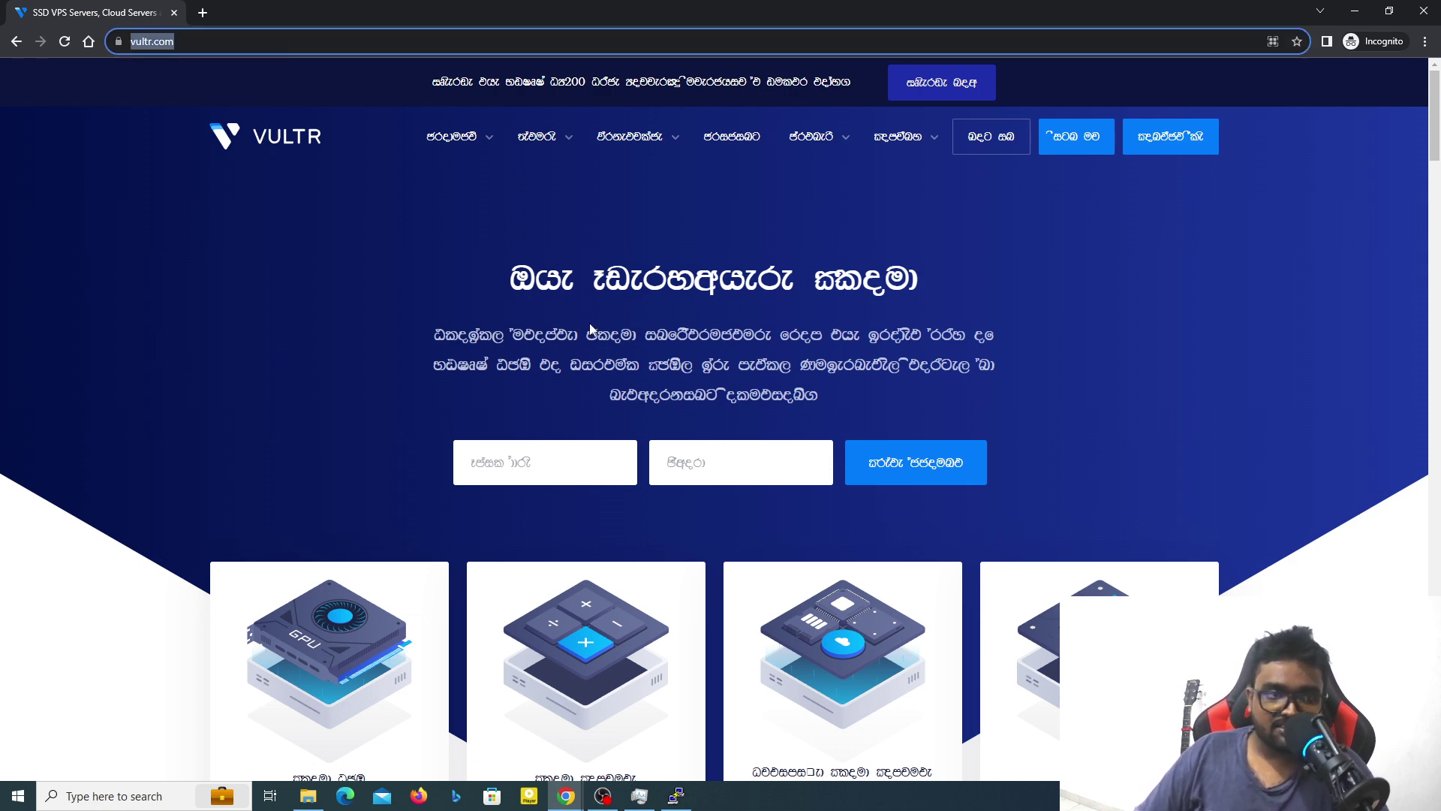
pyautogui.scroll(-10, 1254, 353)
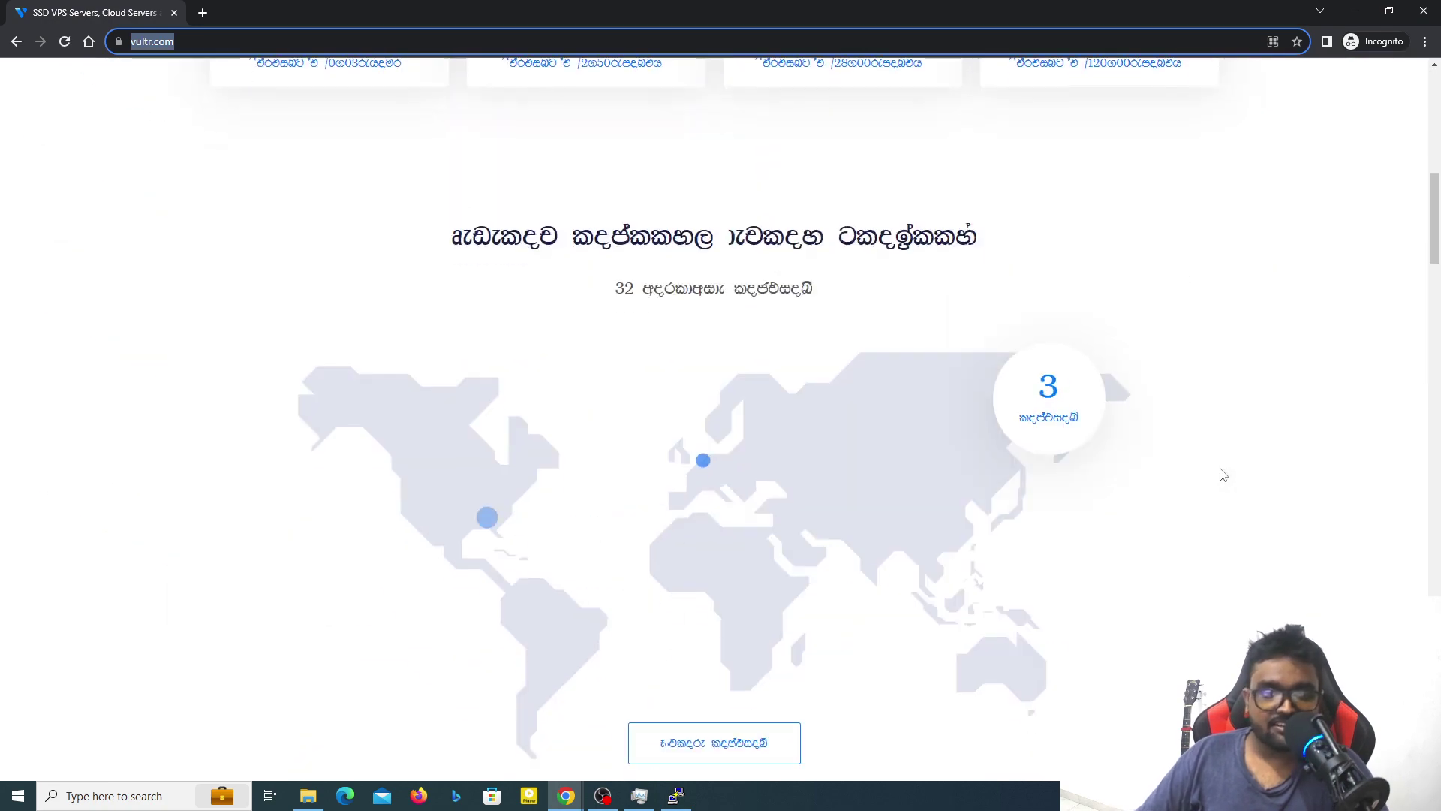
pyautogui.scroll(-20, 653, 418)
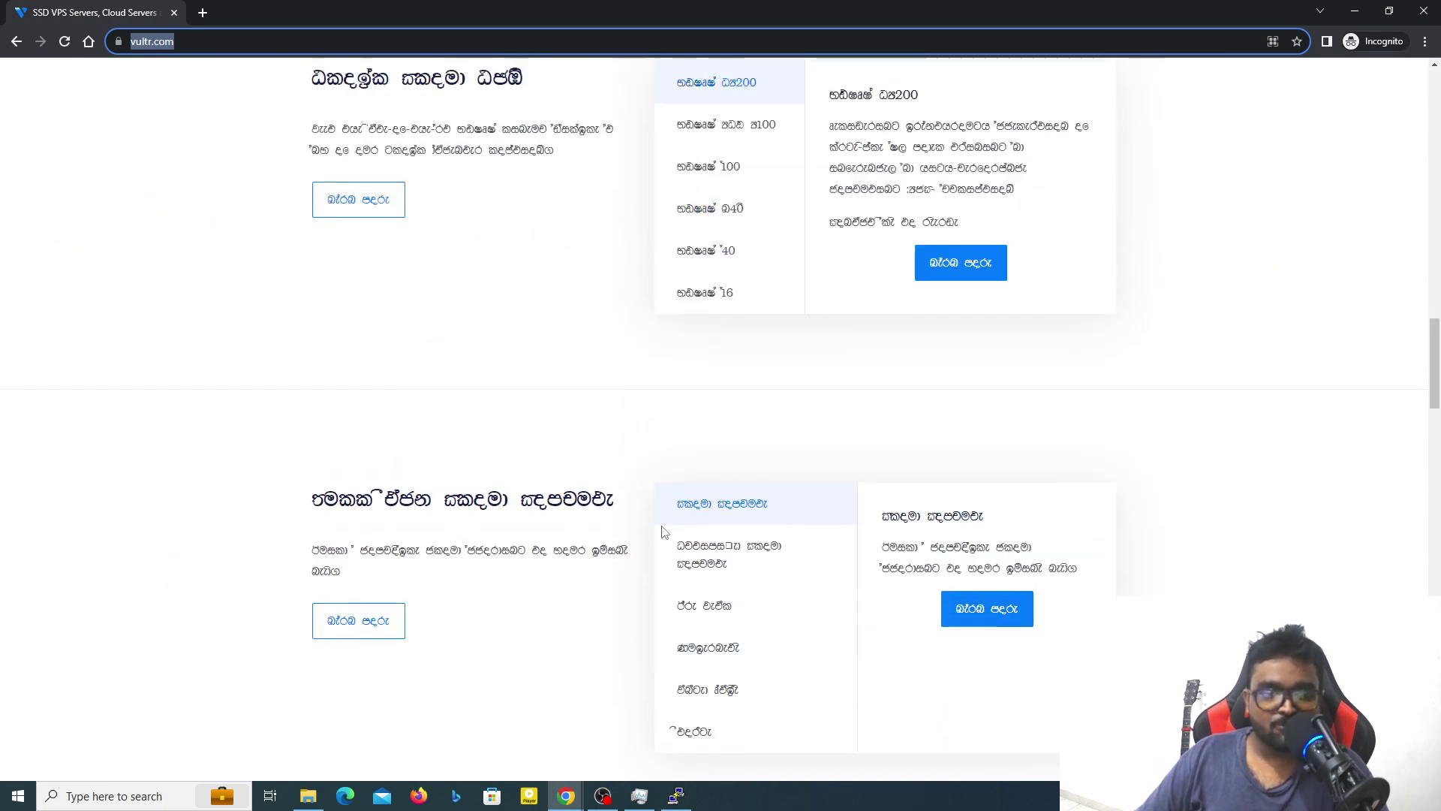
pyautogui.scroll(20, 662, 533)
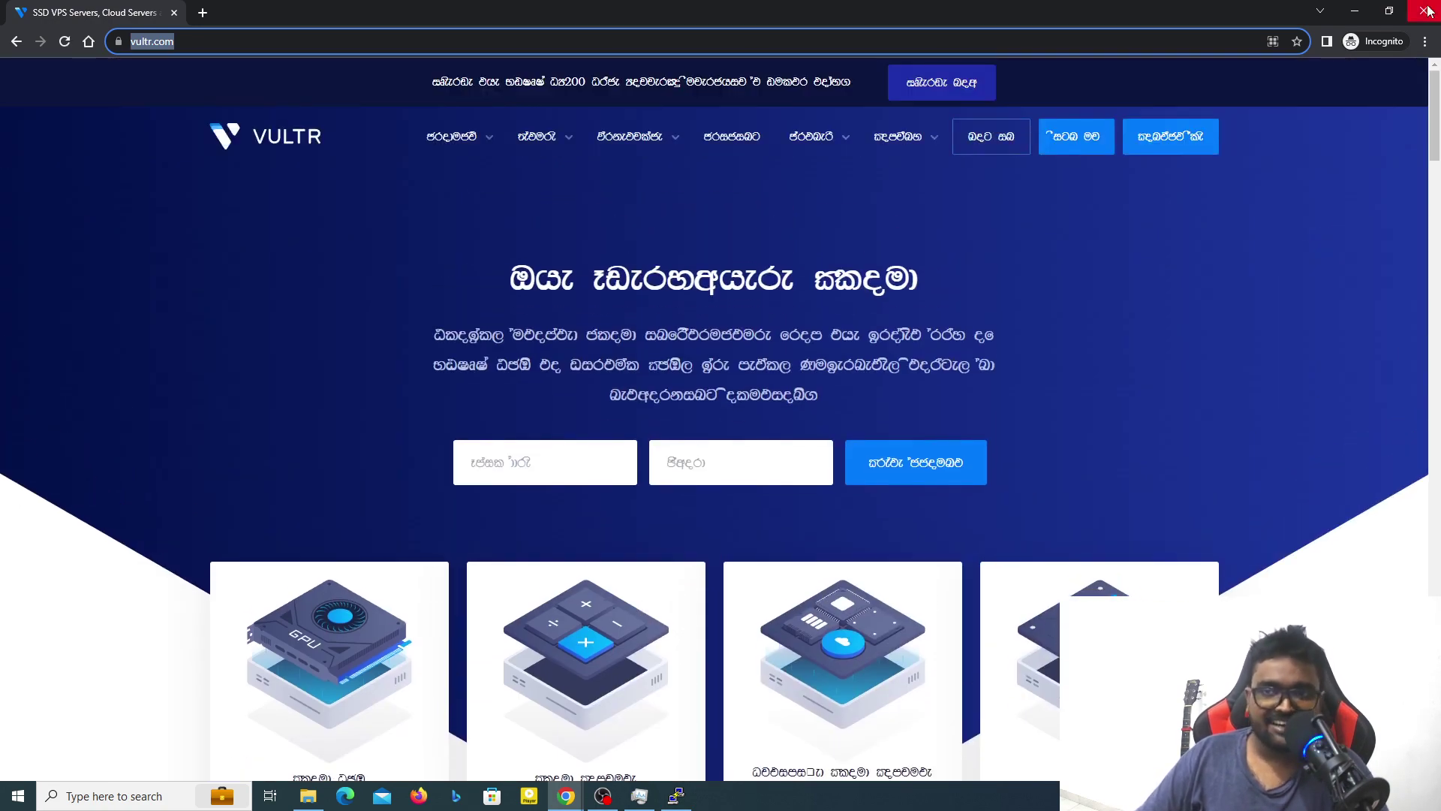
# Launch Firefox from the Start menu and open a new private window.
pyautogui.press('super')
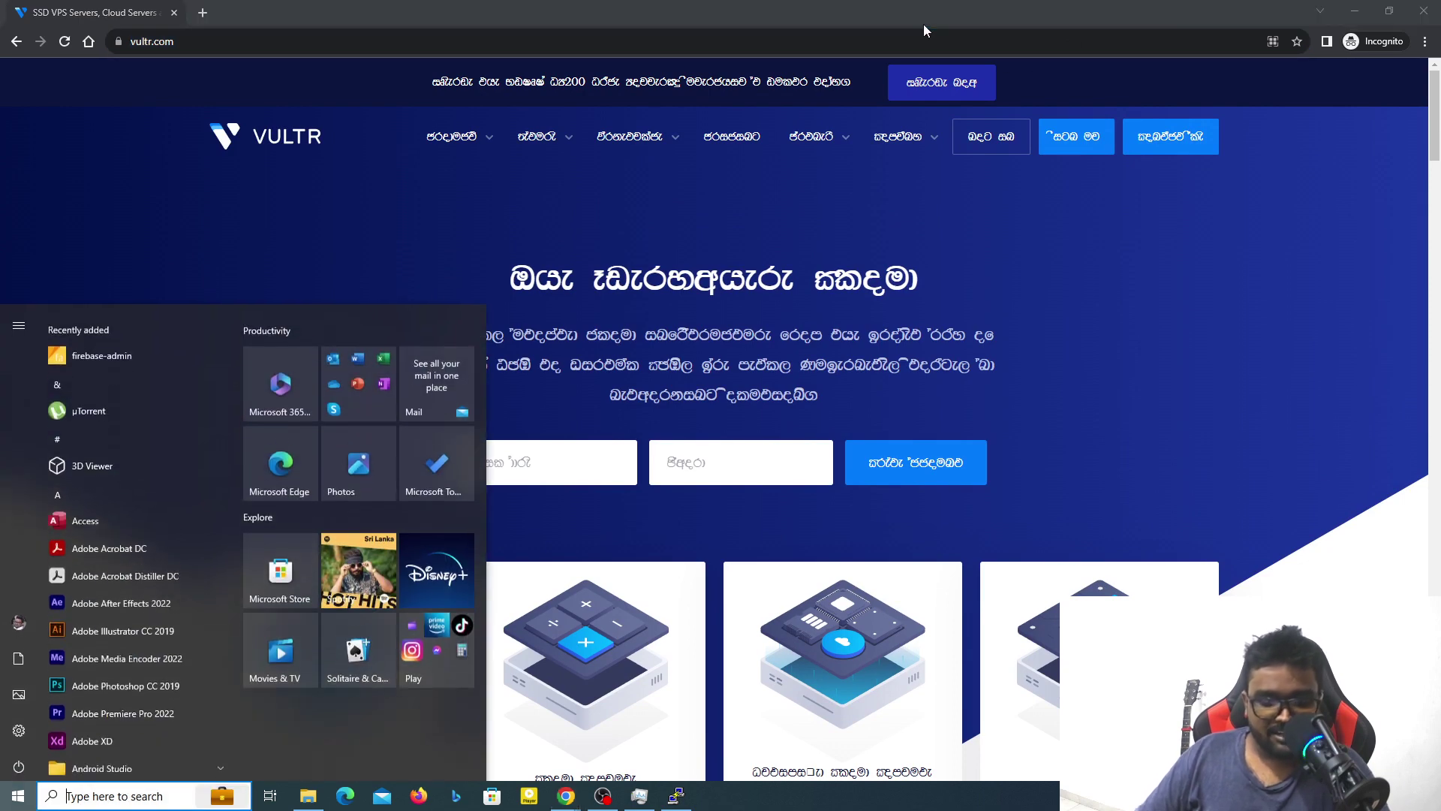
pyautogui.write('fire')
pyautogui.press('Return')
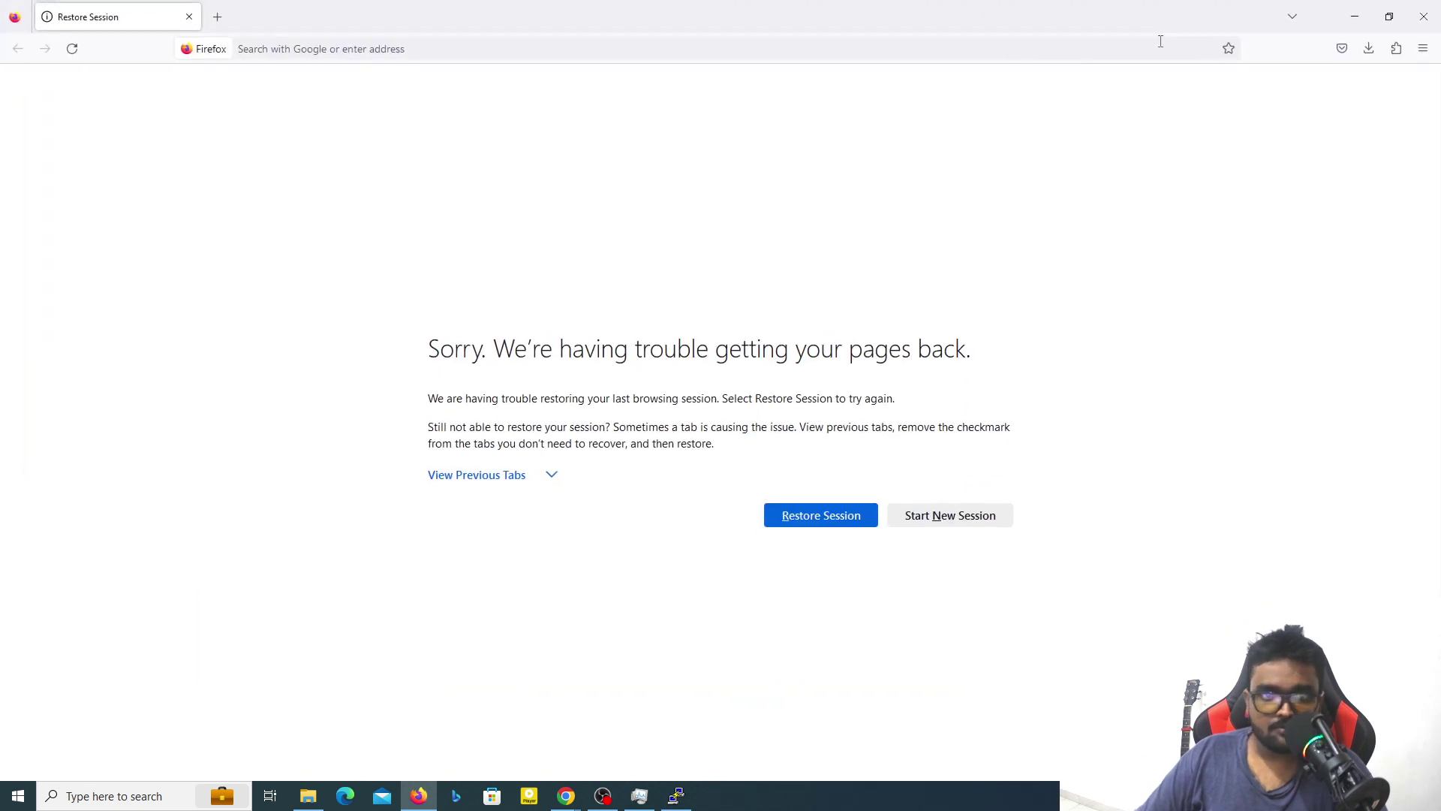
pyautogui.click(1423, 49)
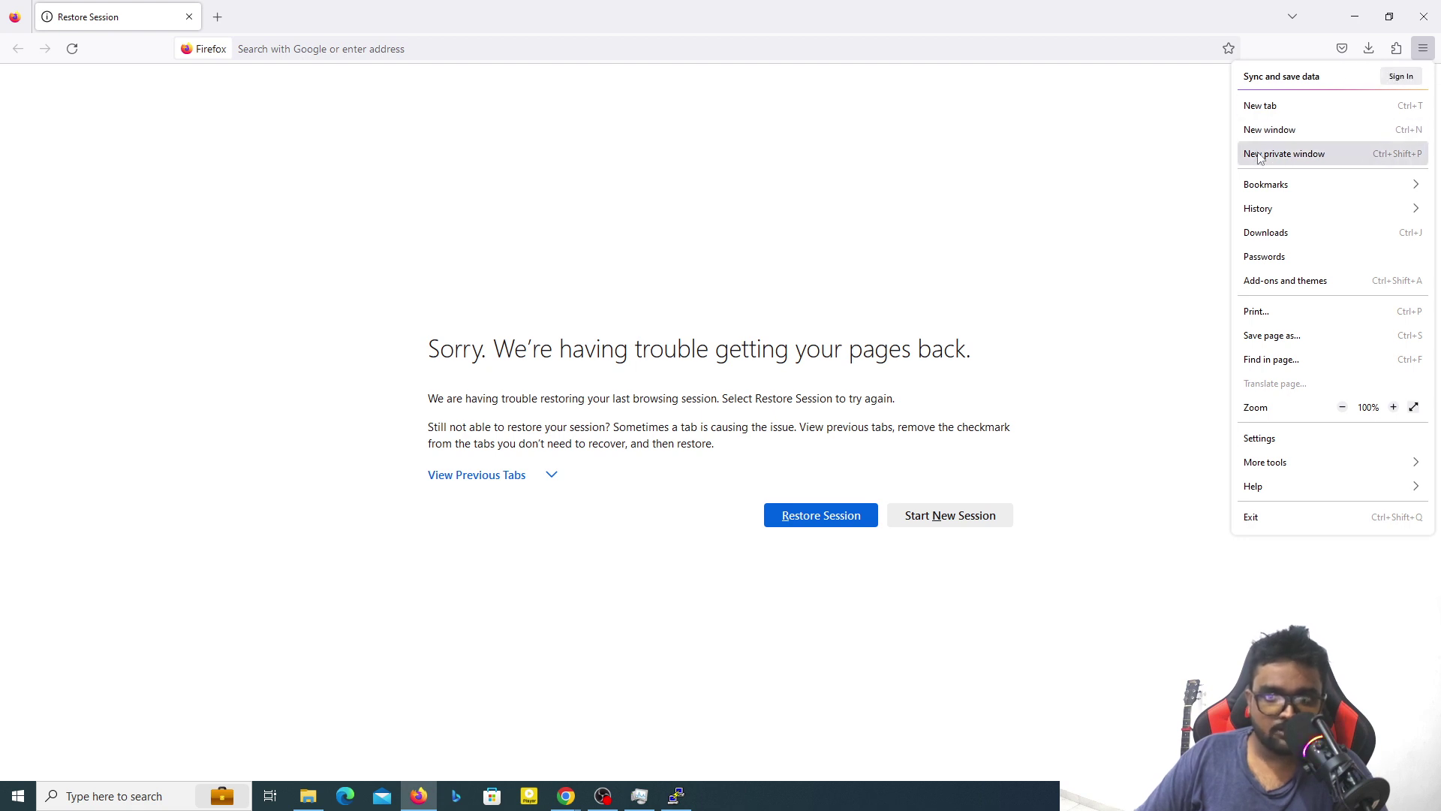
pyautogui.click(1285, 154)
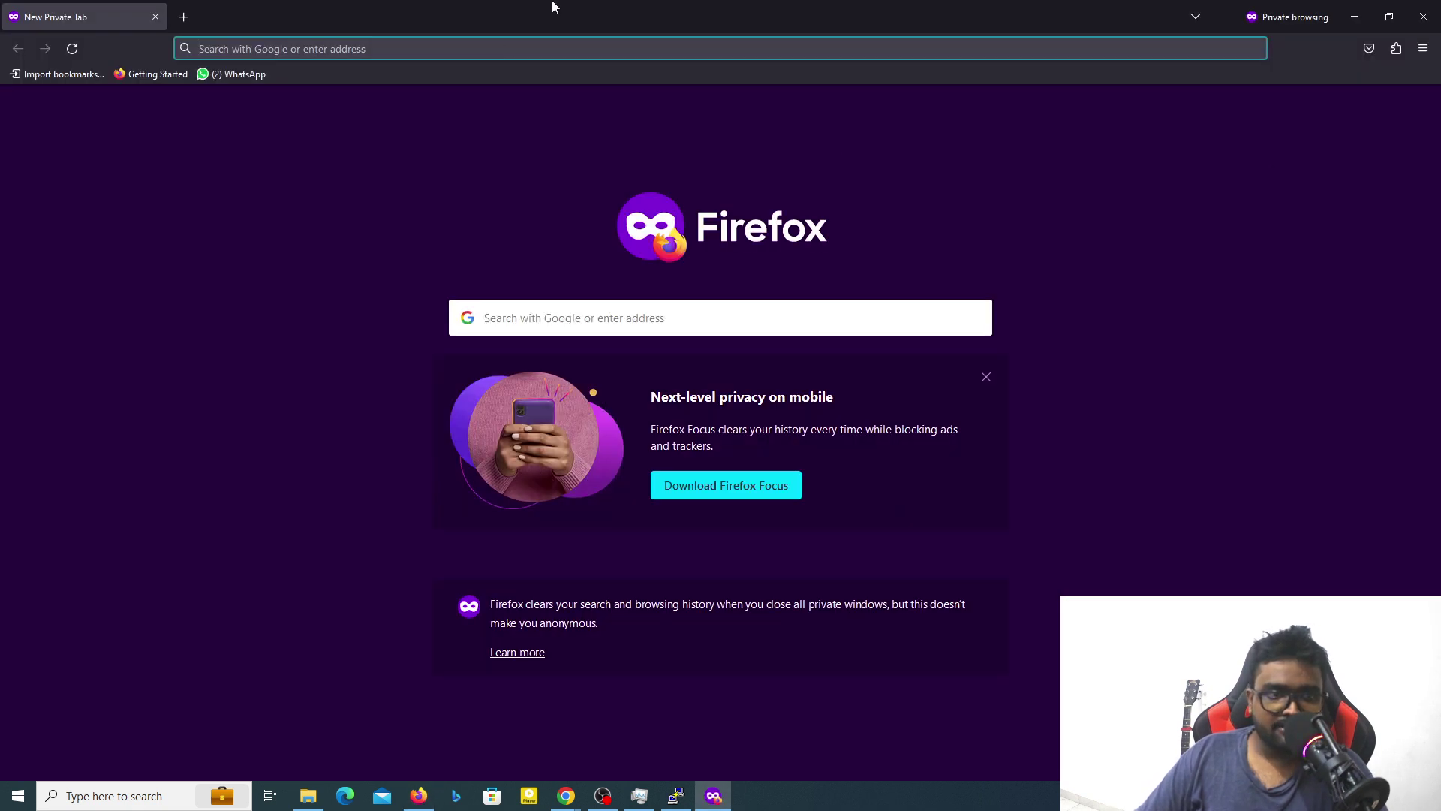
# Paste and load the Vultr address, then load the Google homepage instead.
pyautogui.hotkey('ctrl', 'v')
pyautogui.press('Return')
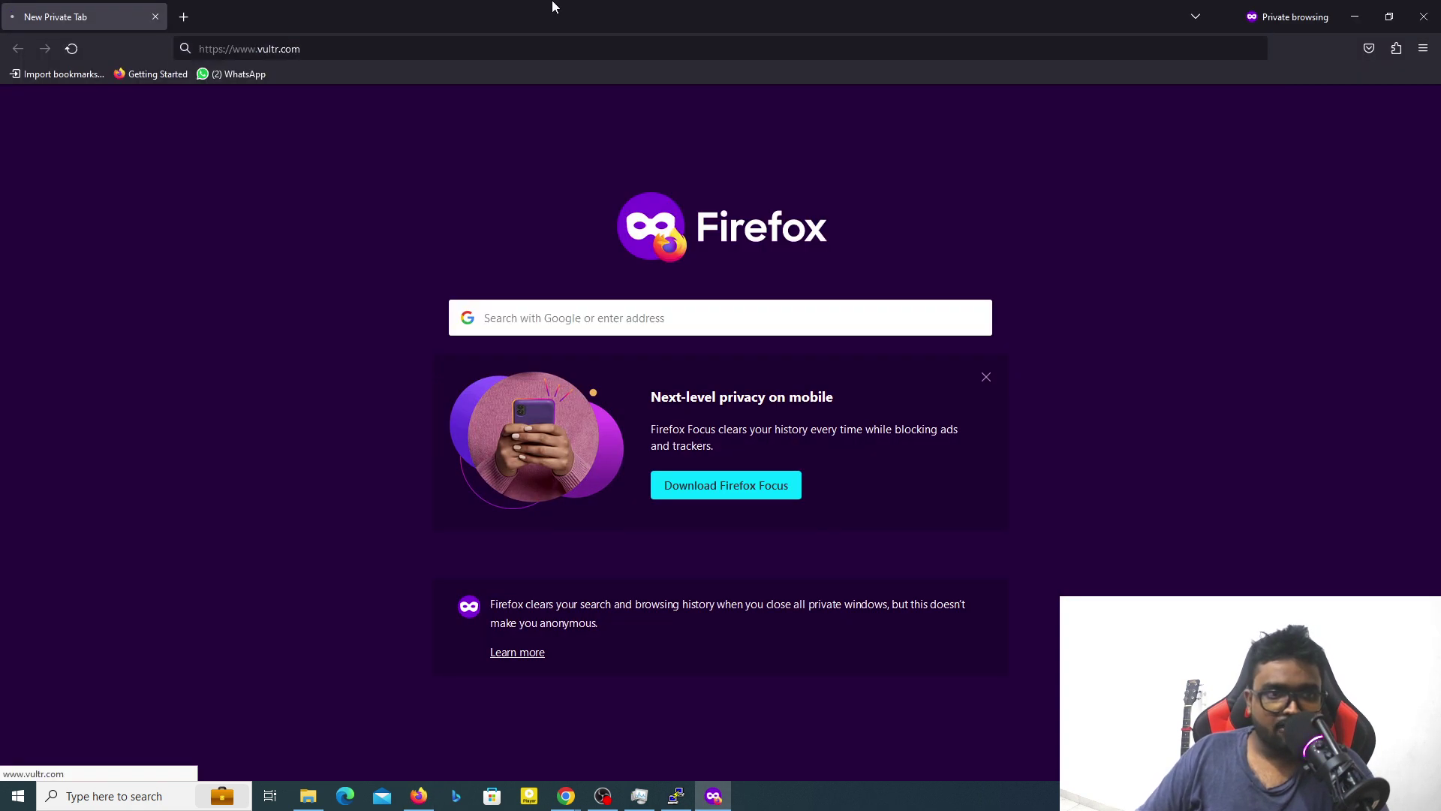
pyautogui.click(453, 56)
pyautogui.write('google.com/')
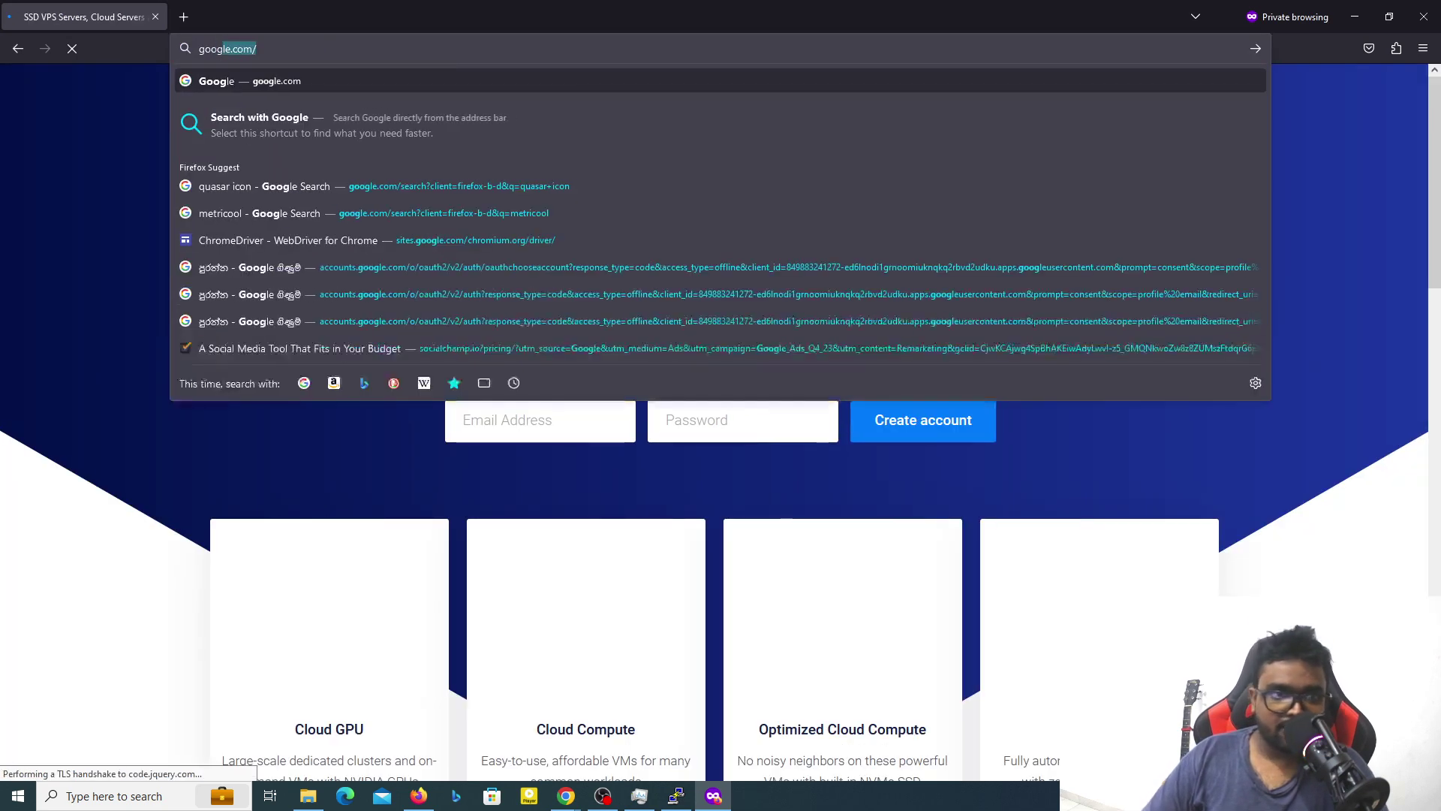
pyautogui.press('Return')
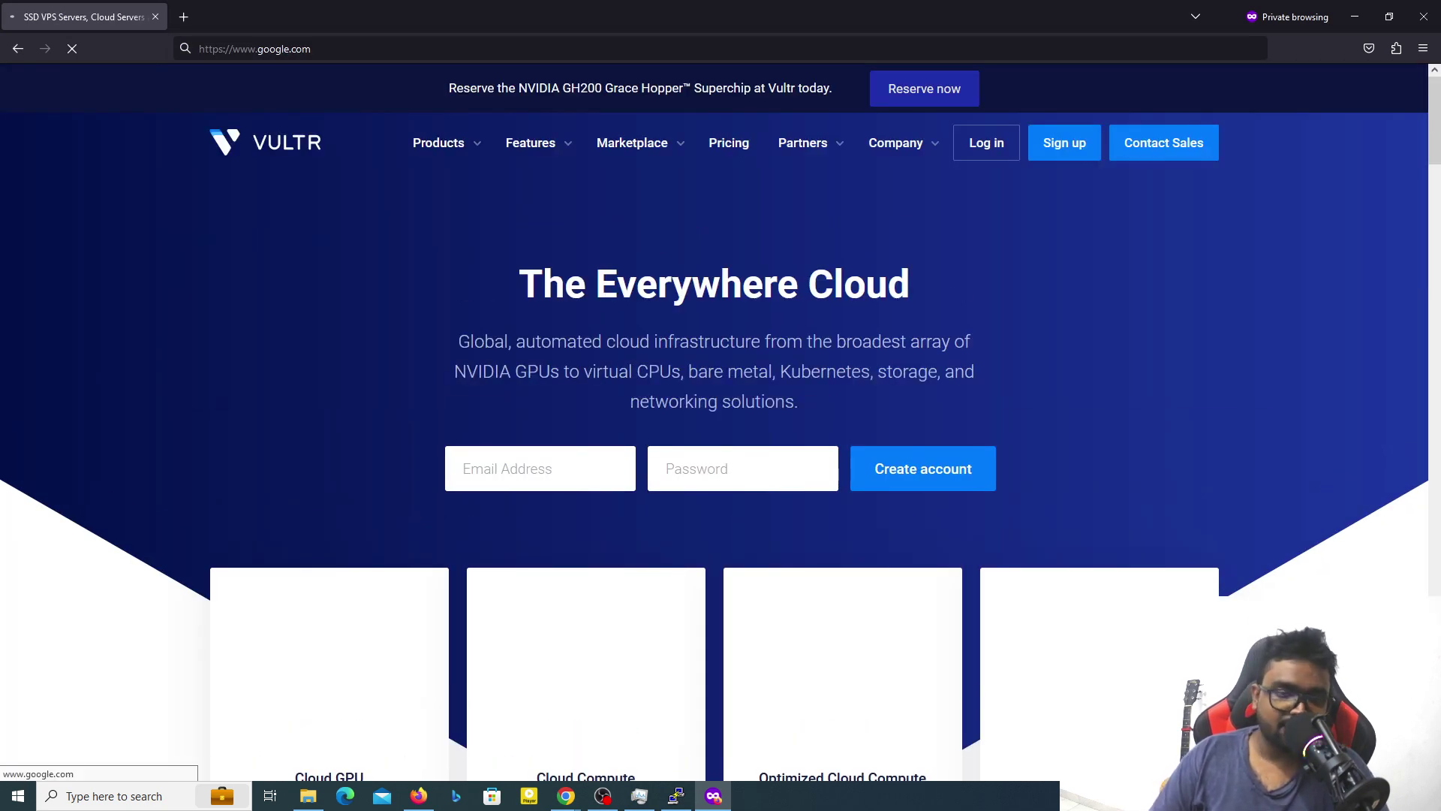
# Search Google for 'vultr', close Restore Session, and scroll to the Vultr.com result.
pyautogui.write('vulr')
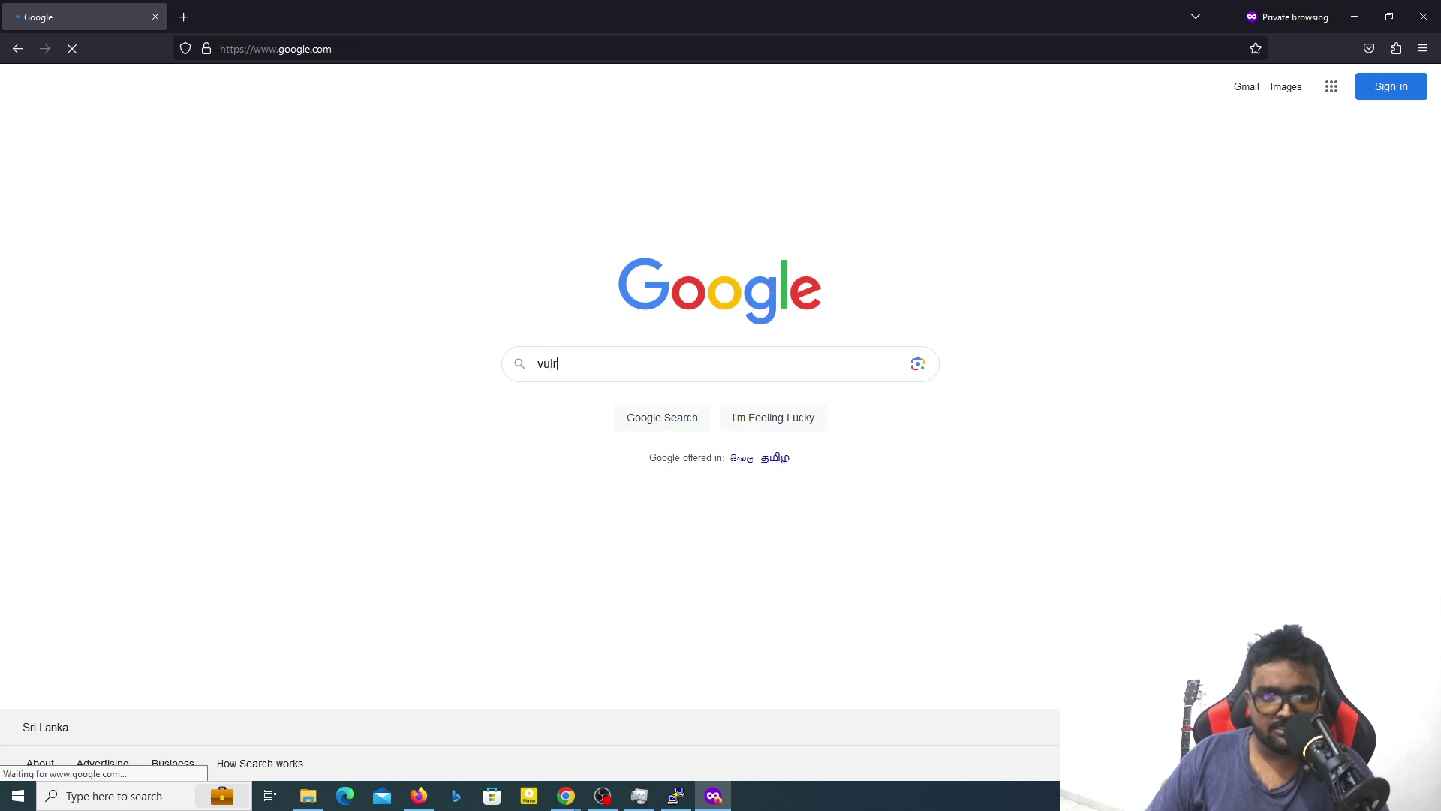
pyautogui.press('BackSpace')
pyautogui.write('tr')
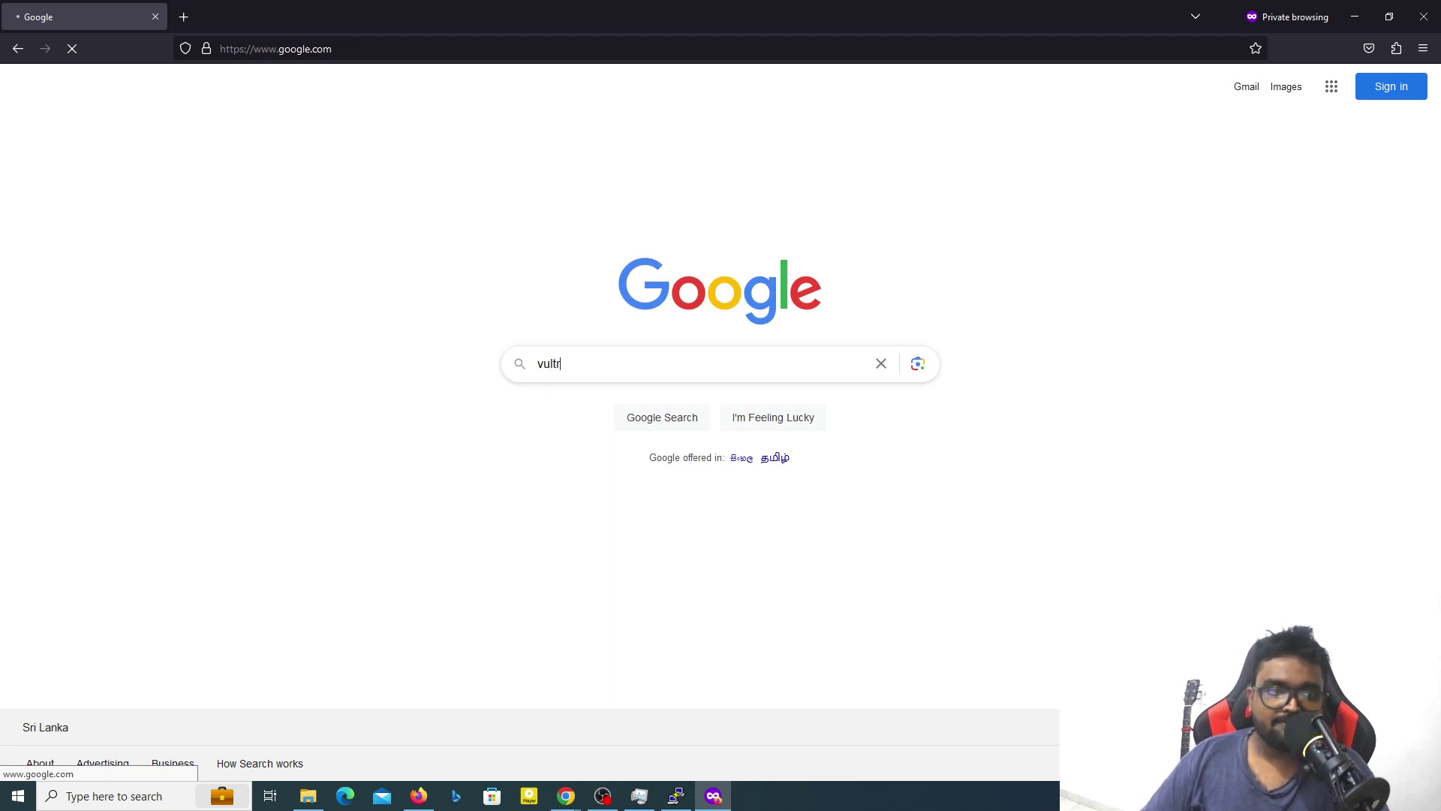
pyautogui.press('Return')
pyautogui.moveTo(450, 17); pyautogui.dragTo(424, 154)
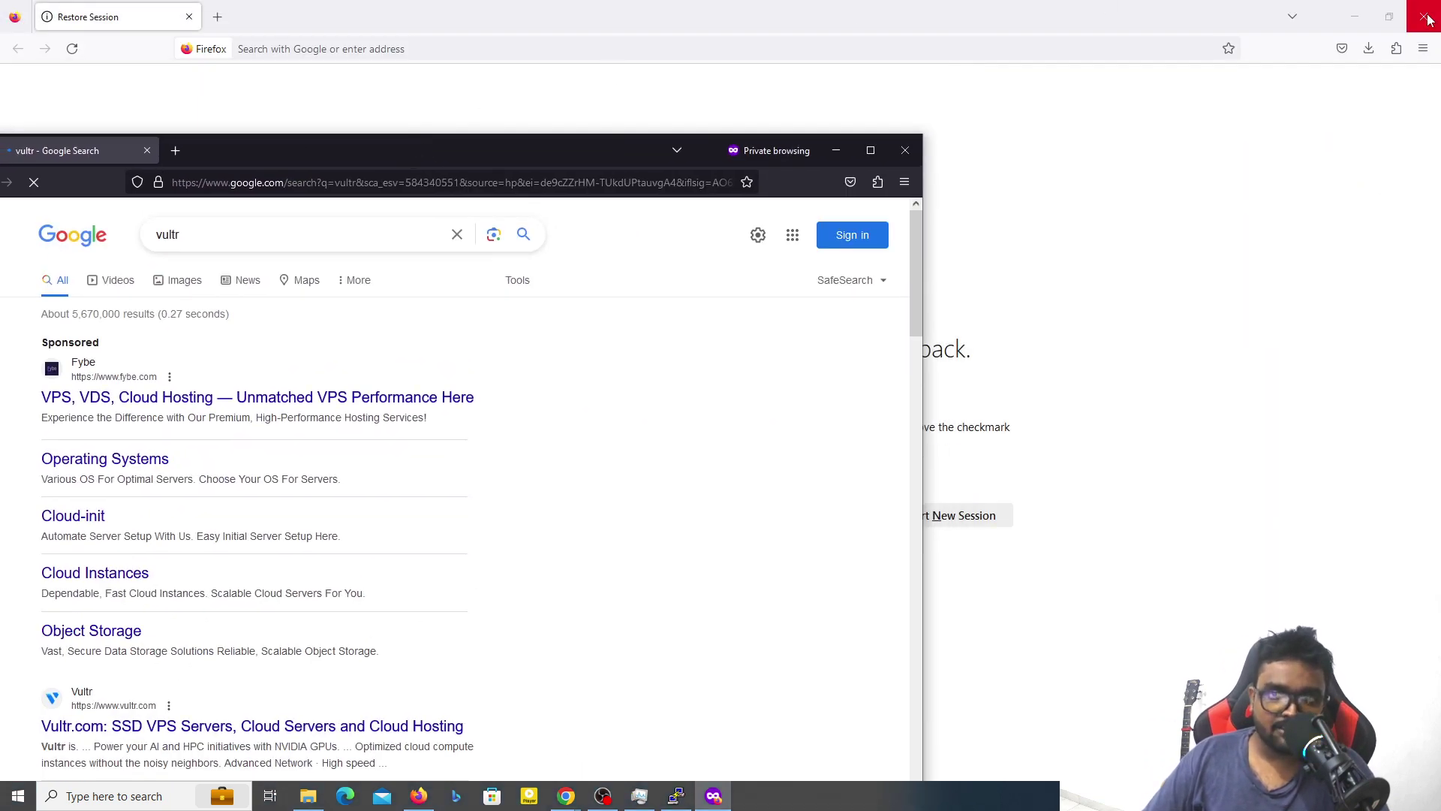
pyautogui.click(1424, 17)
pyautogui.click(871, 150)
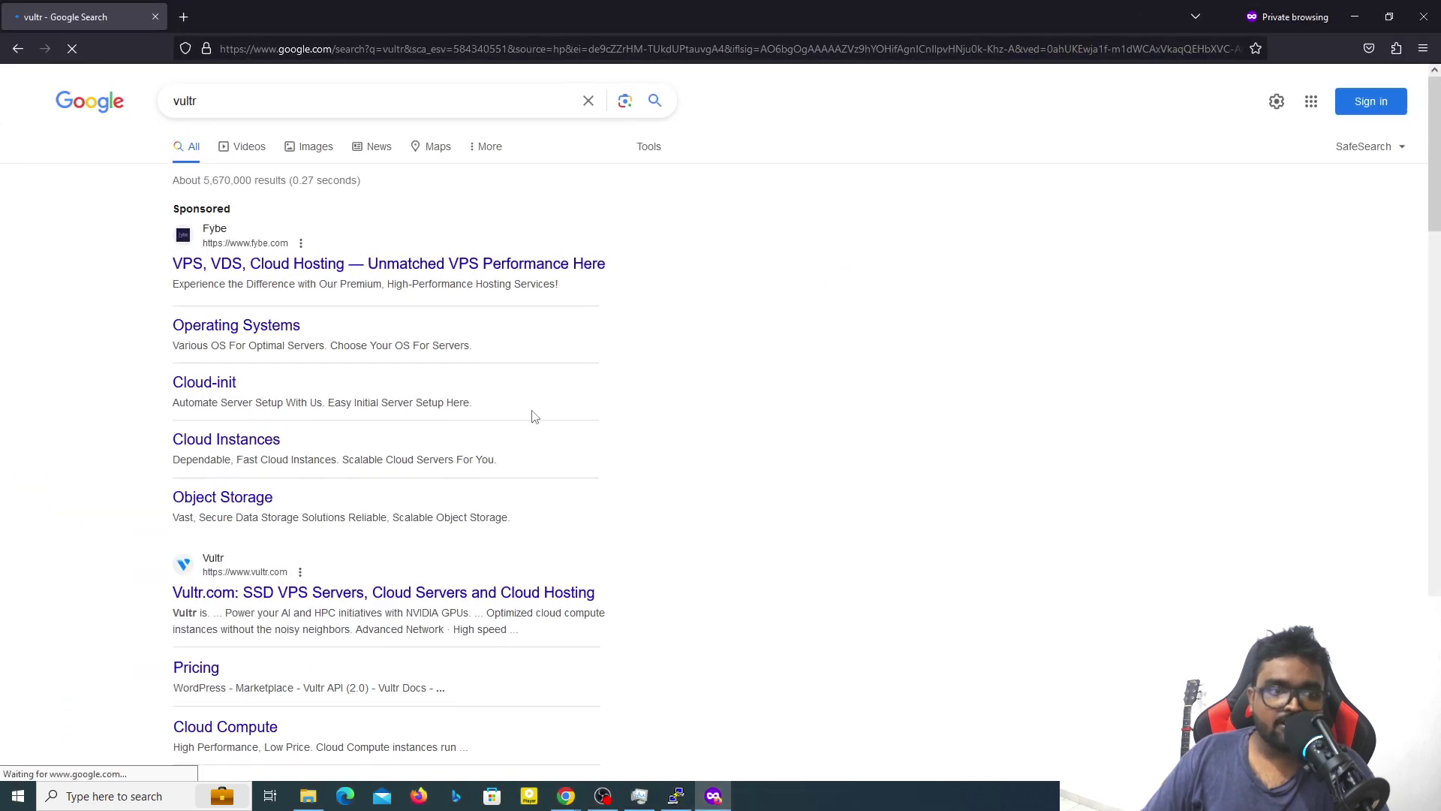
pyautogui.scroll(-3, 505, 483)
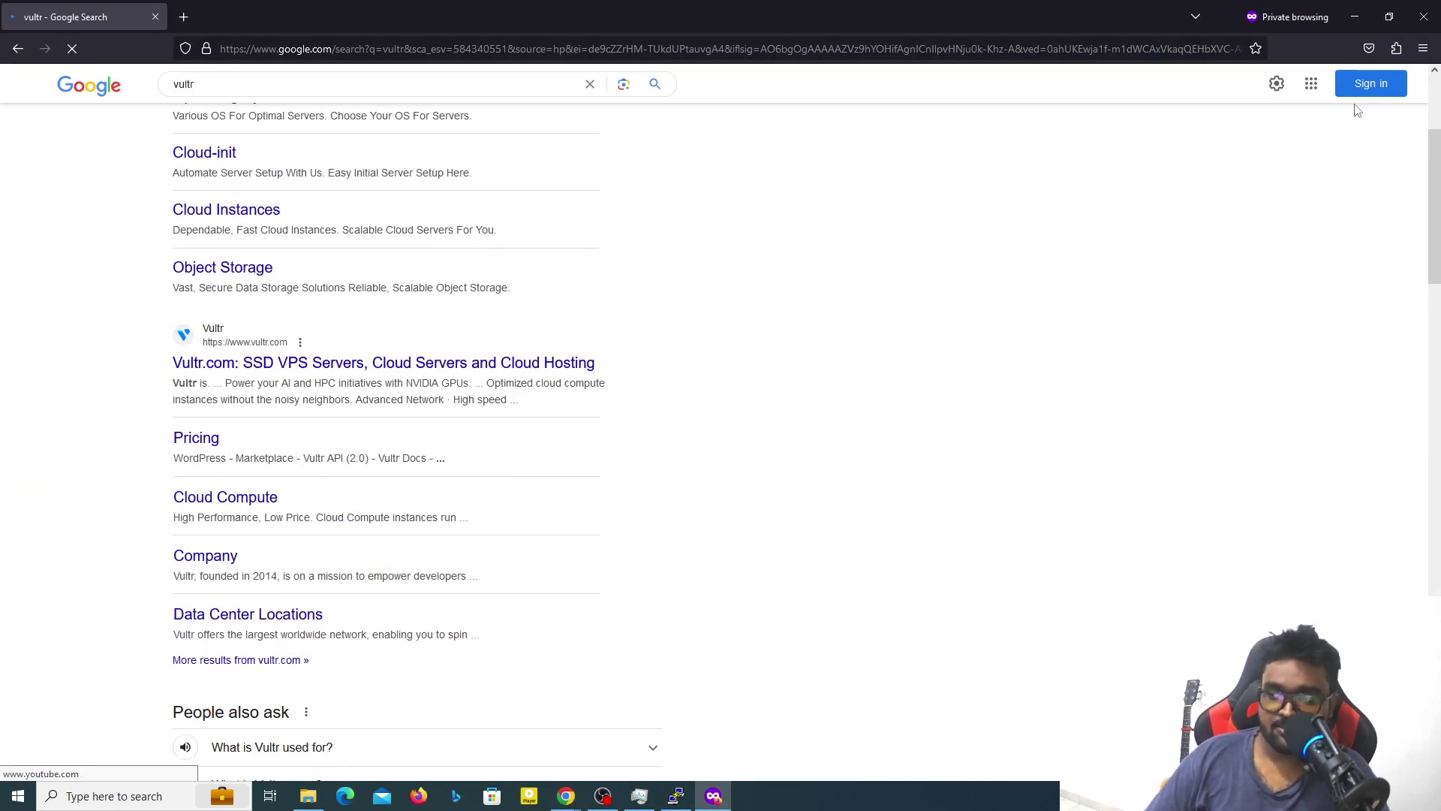
pyautogui.scroll(-1, 360, 406)
pyautogui.scroll(-2, 371, 434)
pyautogui.scroll(2, 488, 405)
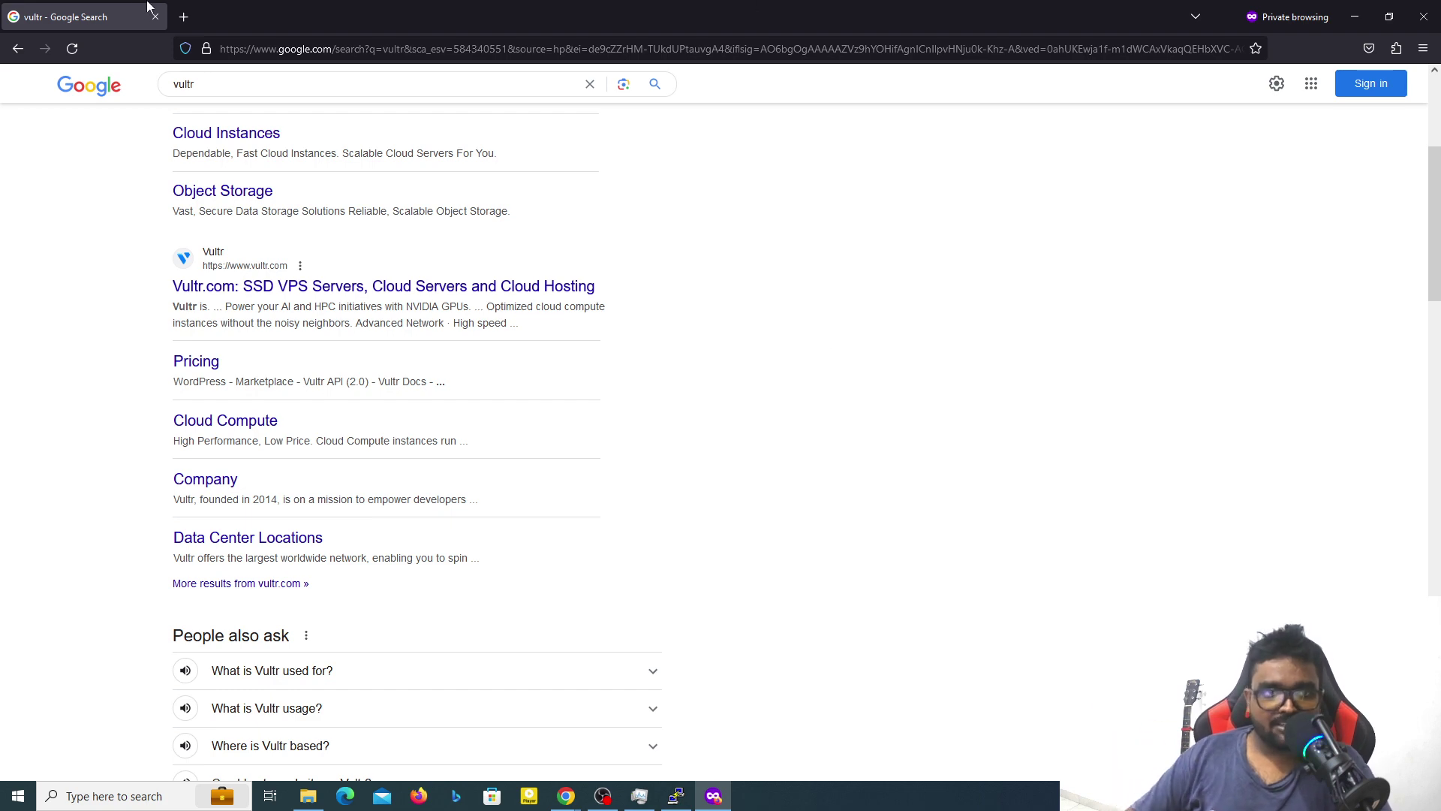
# Re-maximize the Firefox window and open the 'Vultr.com: SSD VPS Servers…' result.
pyautogui.doubleClick(676, 9)
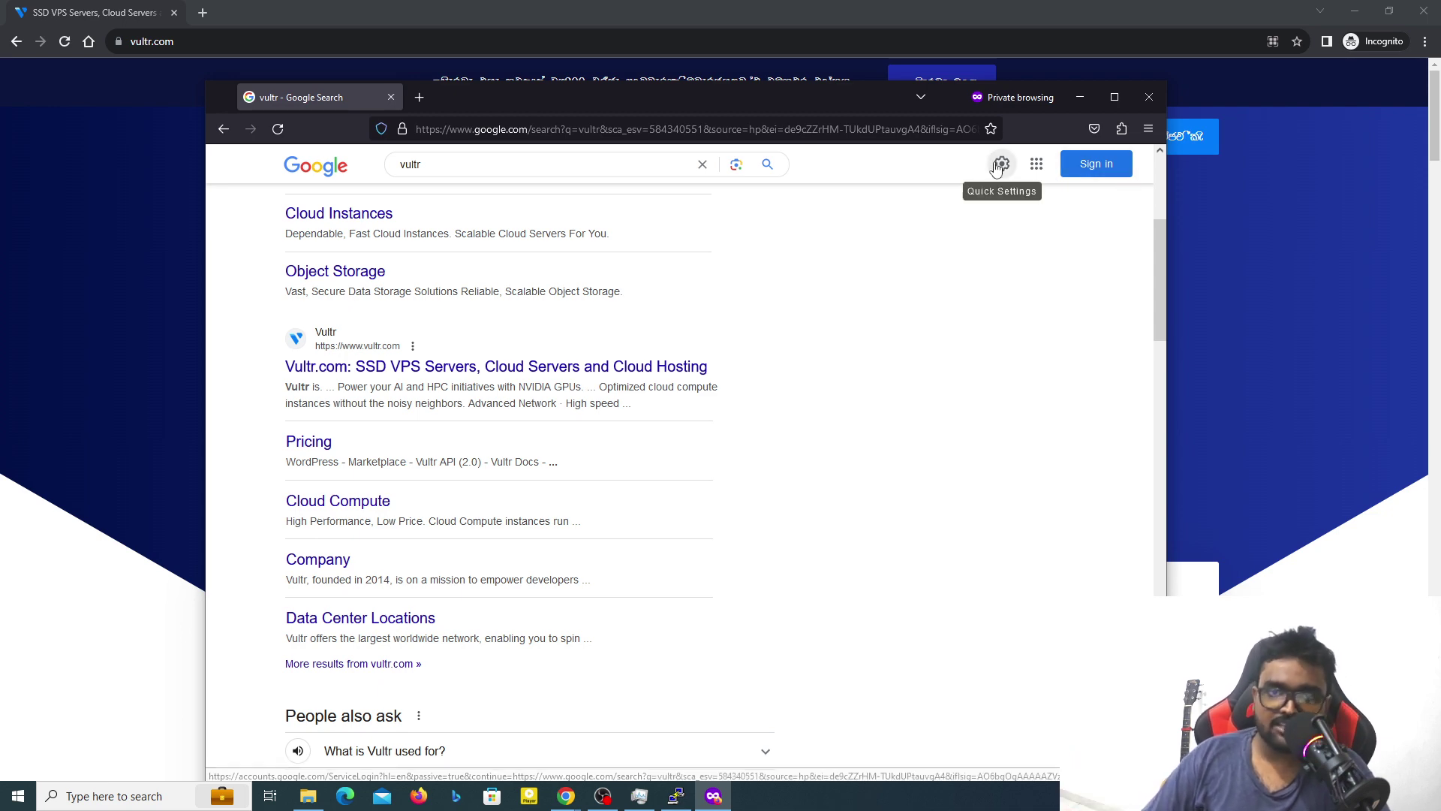
pyautogui.click(1100, 122)
pyautogui.click(1115, 97)
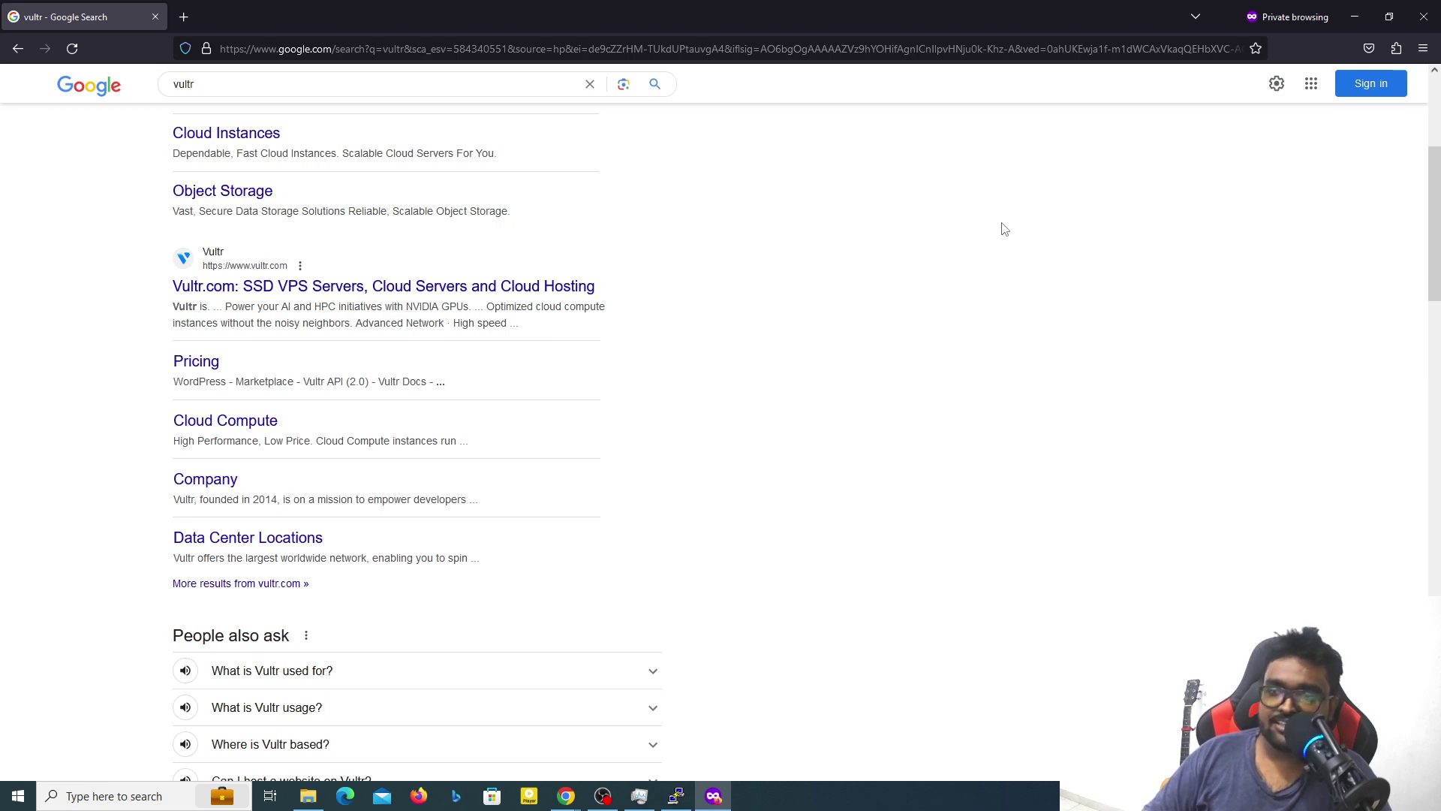
pyautogui.click(307, 288)
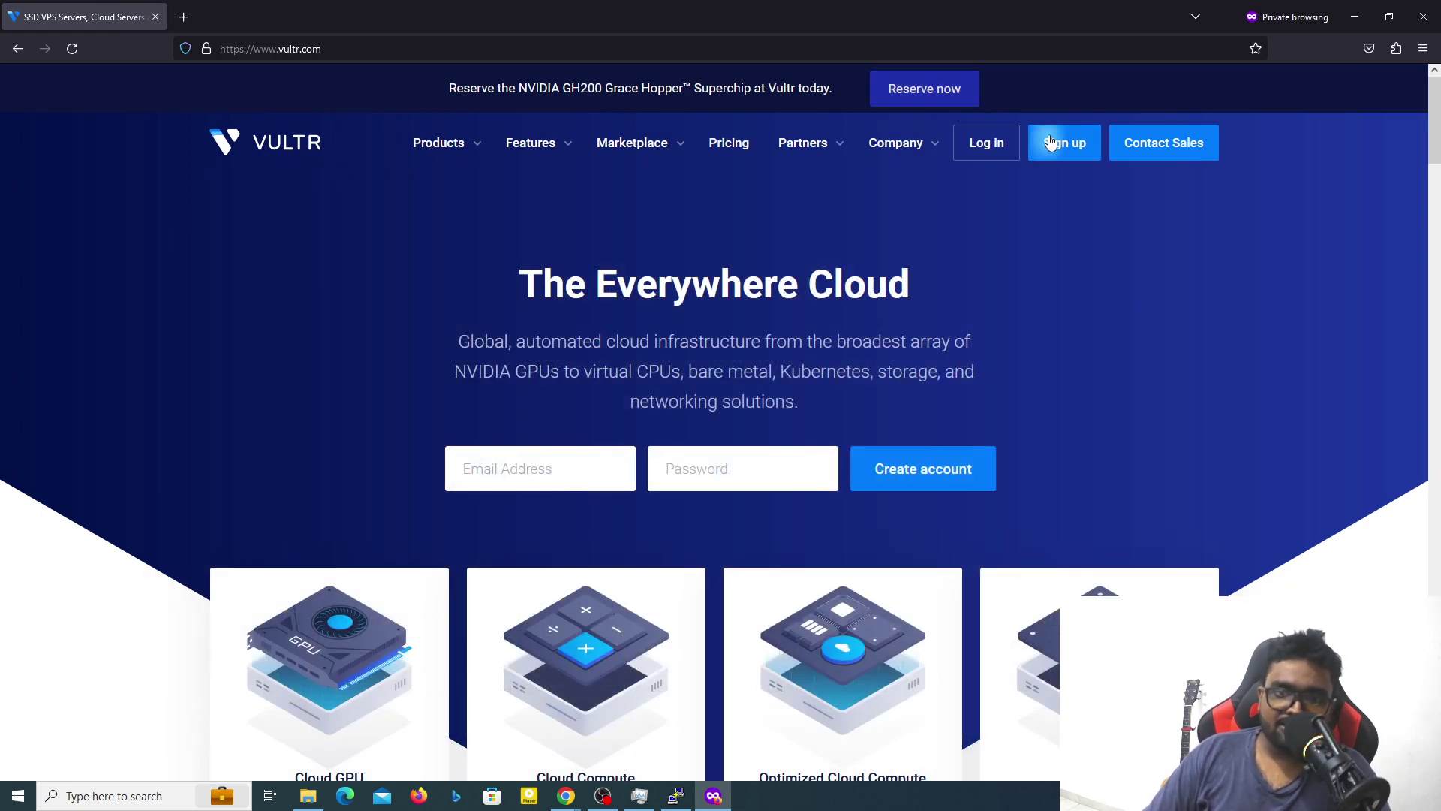
# Open Vultr's Create Account sign-up page.
pyautogui.click(1052, 143)
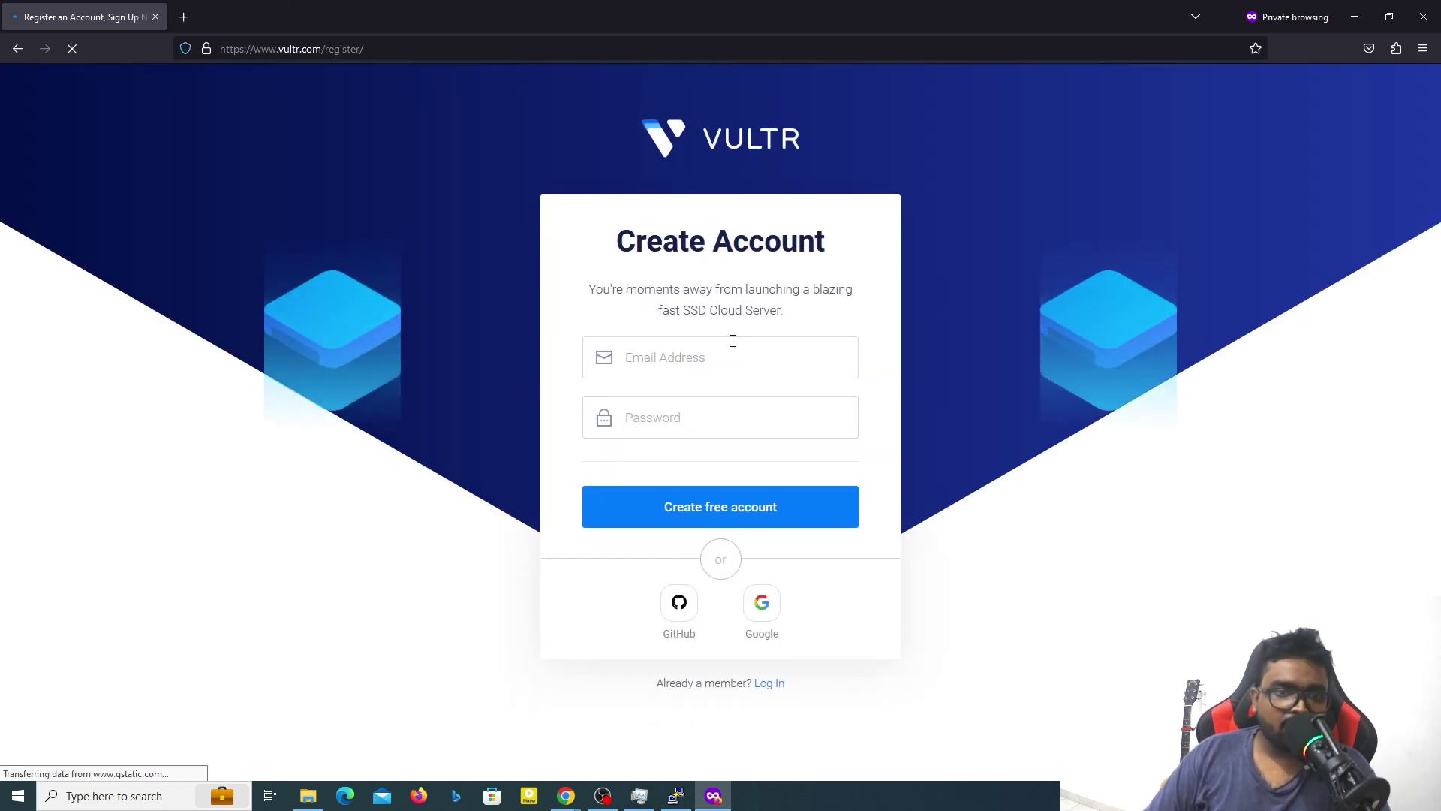
pyautogui.scroll(-1, 553, 582)
pyautogui.scroll(1, 553, 583)
# Open a new private tab and load the Google homepage.
pyautogui.click(183, 16)
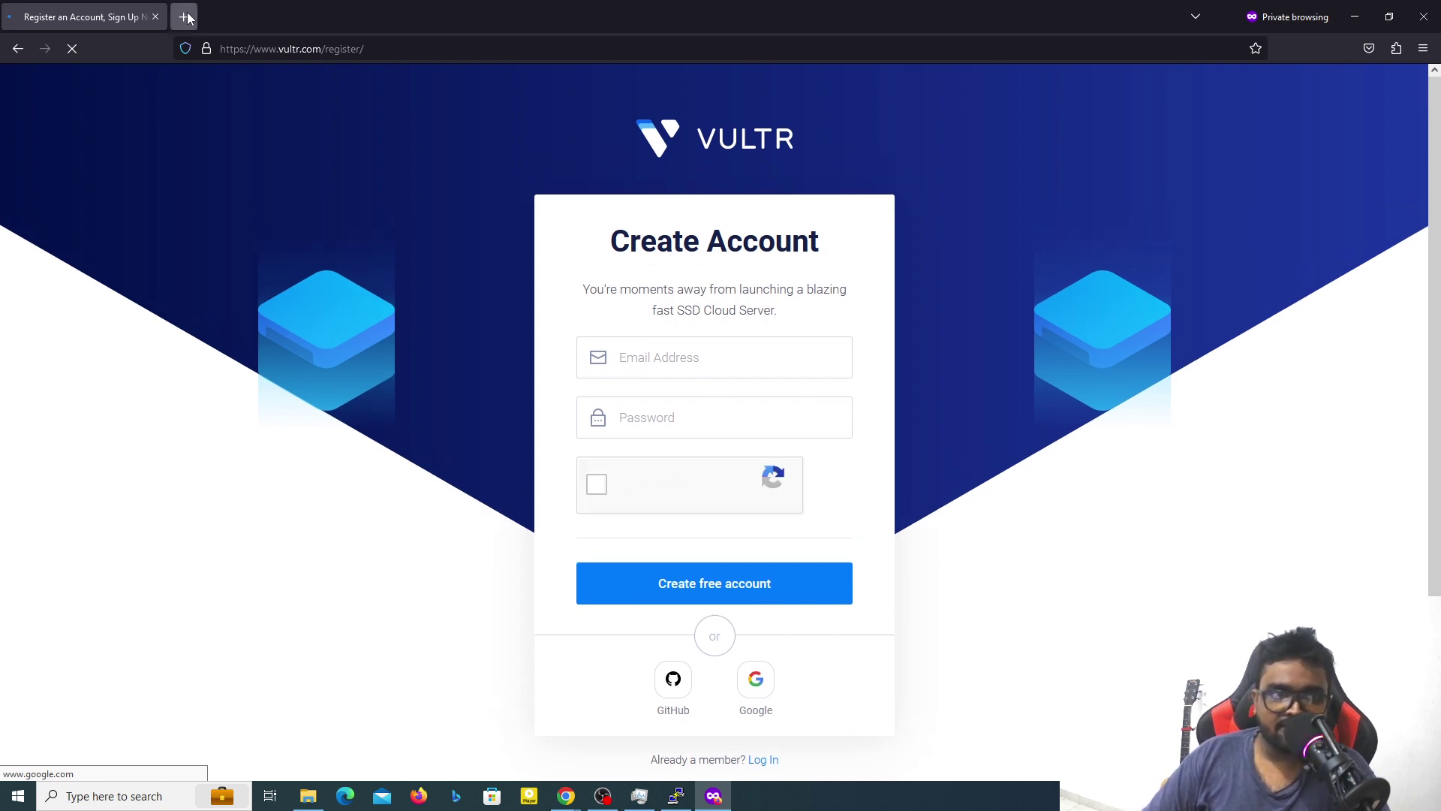
pyautogui.write('google.com')
pyautogui.press('Return')
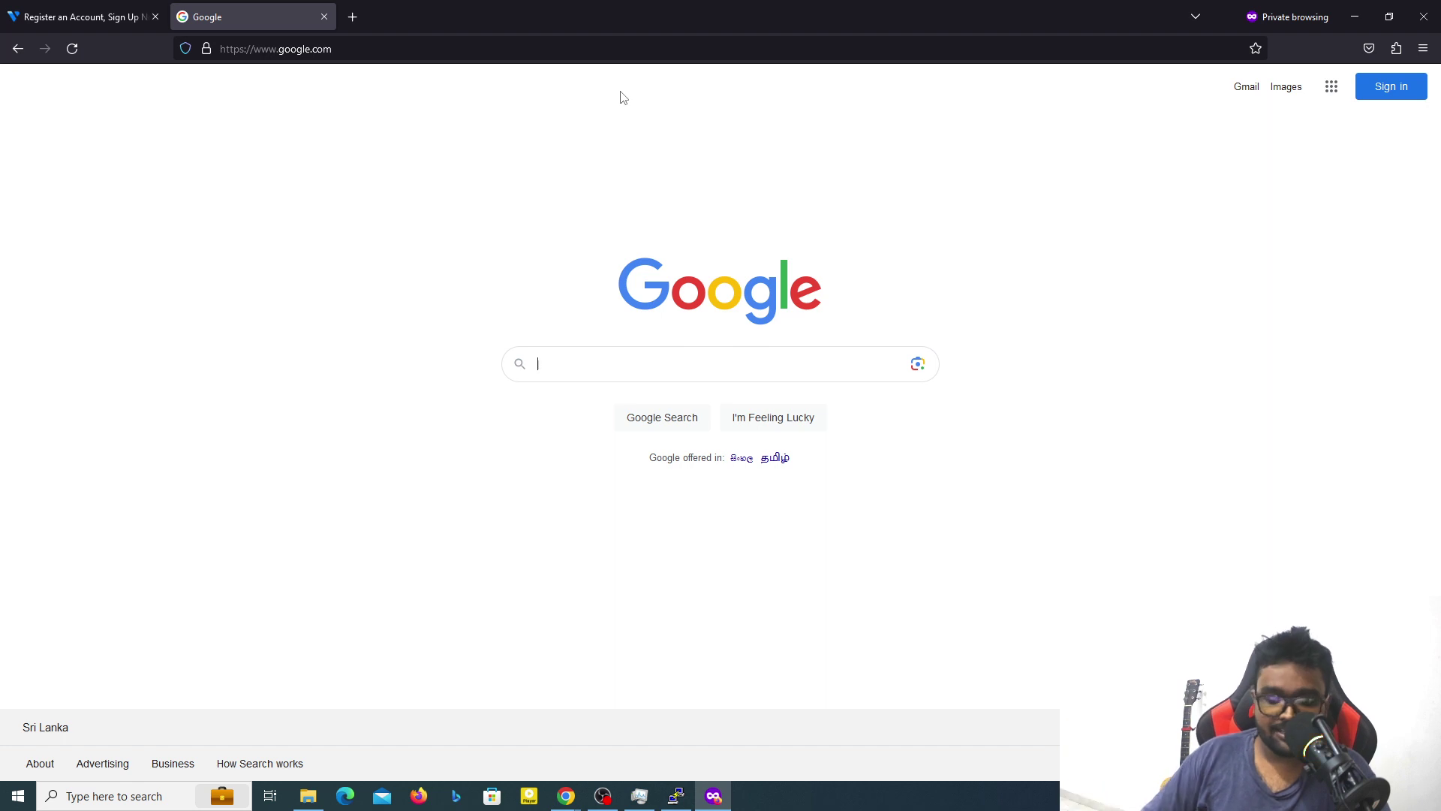
# Clear the Google search box and search for 'linode'.
pyautogui.write('c')
pyautogui.press('BackSpace')
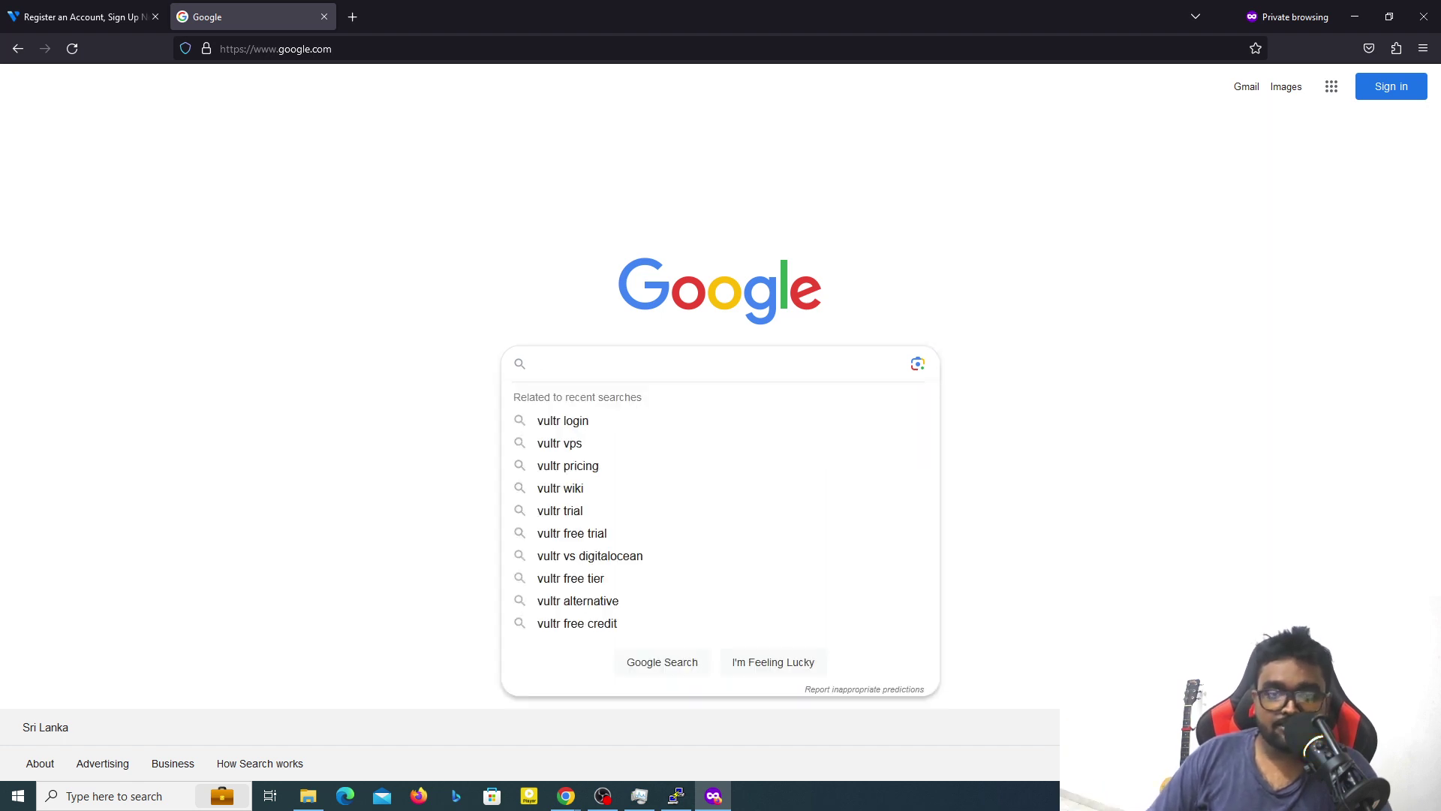
pyautogui.press('Escape')
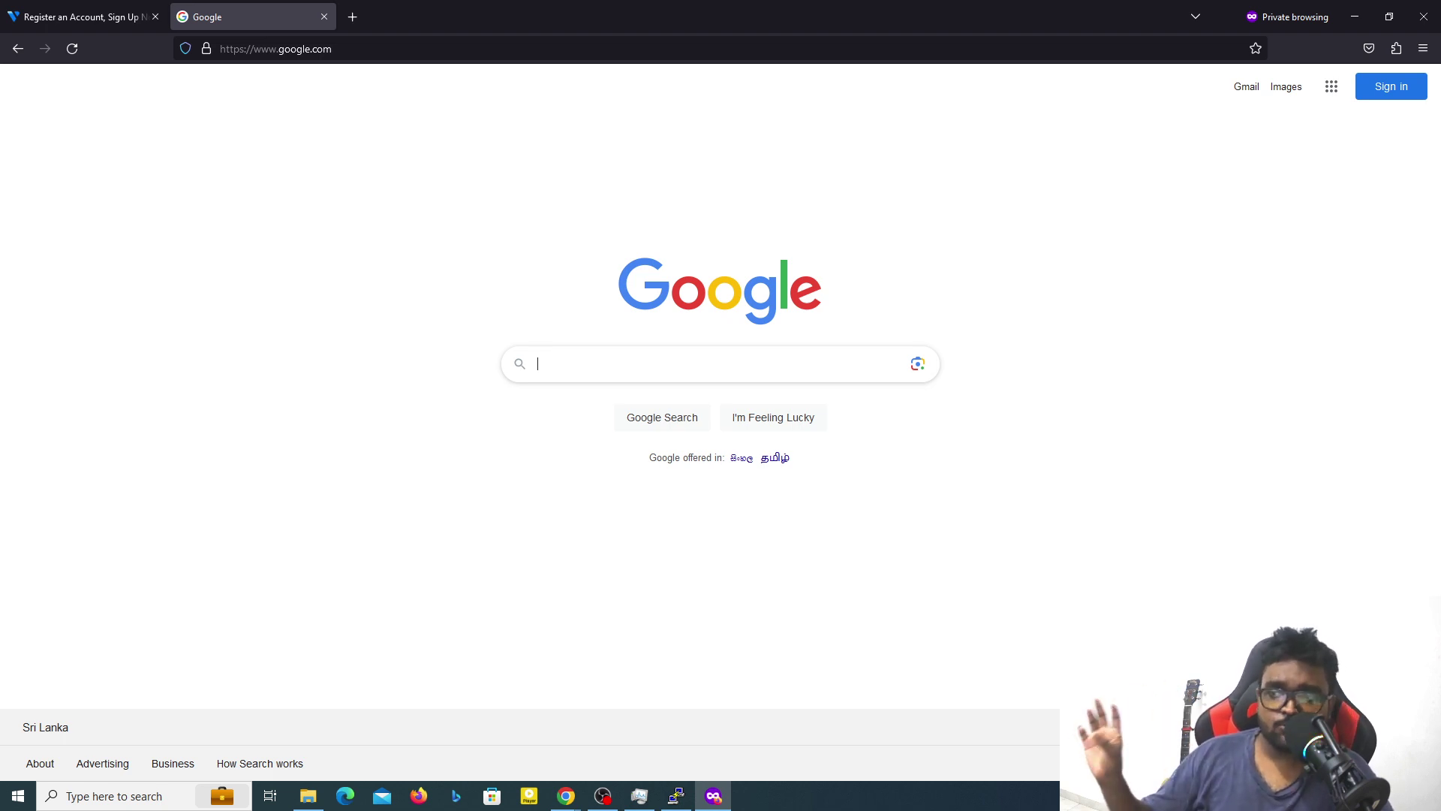
pyautogui.write('linode')
pyautogui.press('Return')
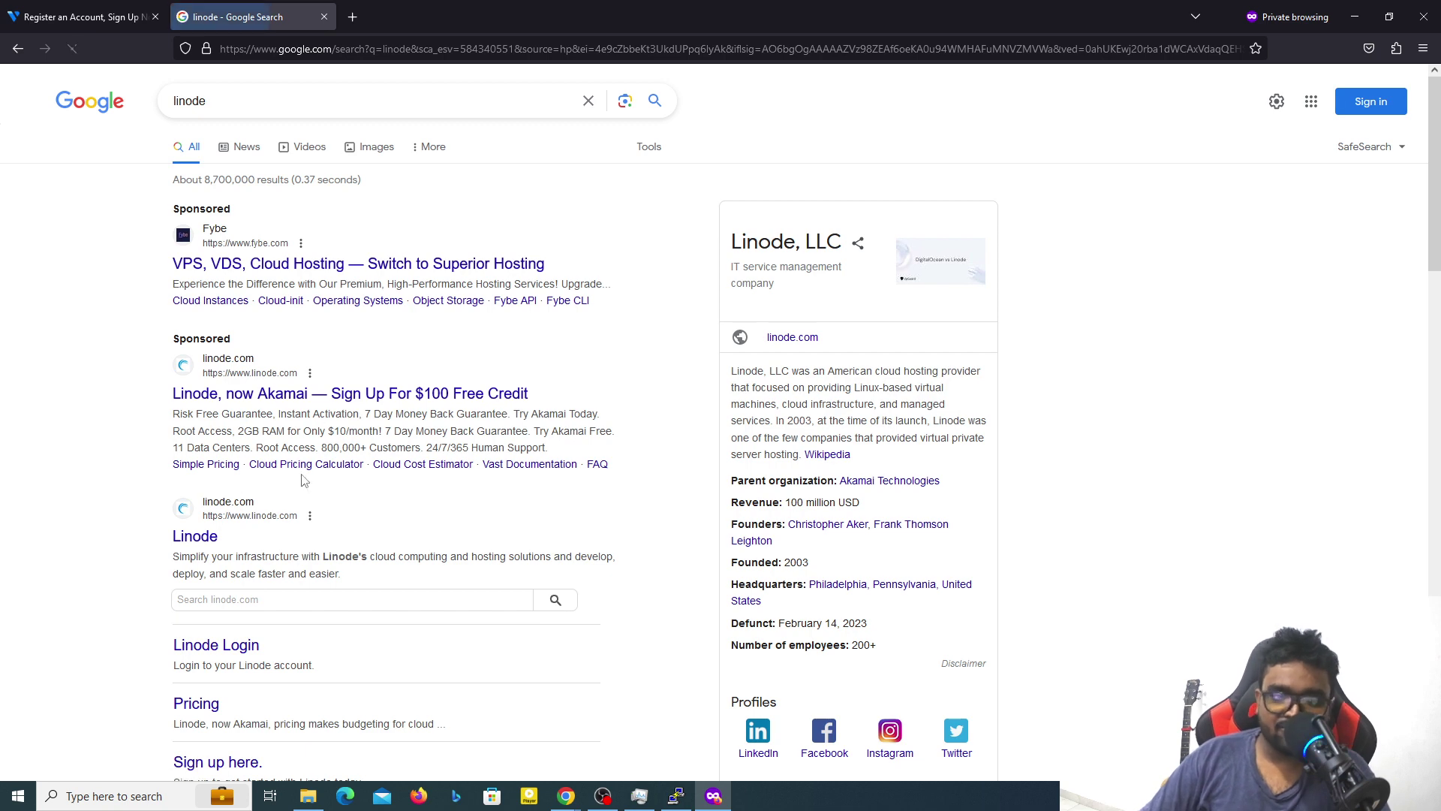
# Open the sponsored 'Linode, now Akamai — Sign Up For $100 Free Credit' result.
pyautogui.scroll(-3, 304, 480)
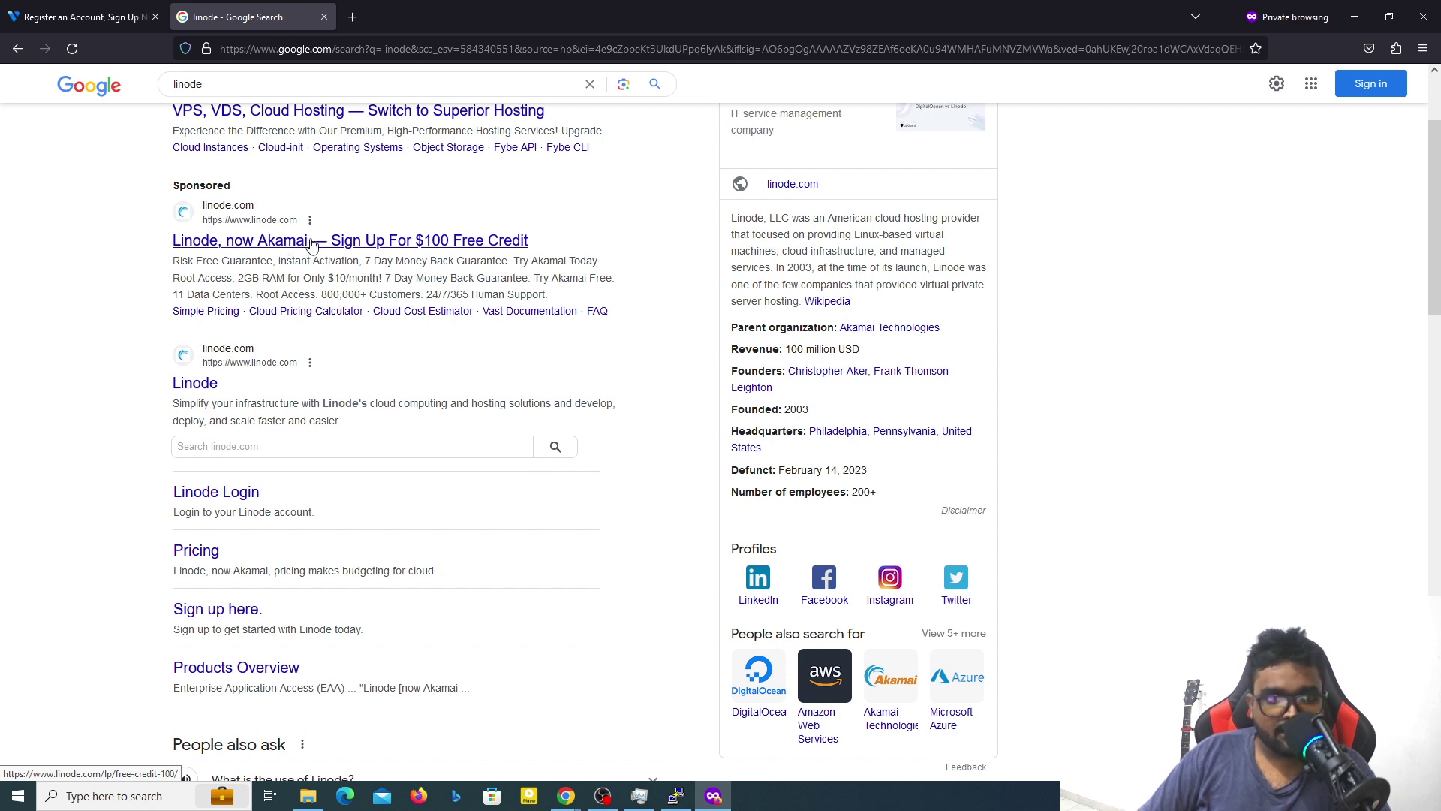
pyautogui.click(414, 242)
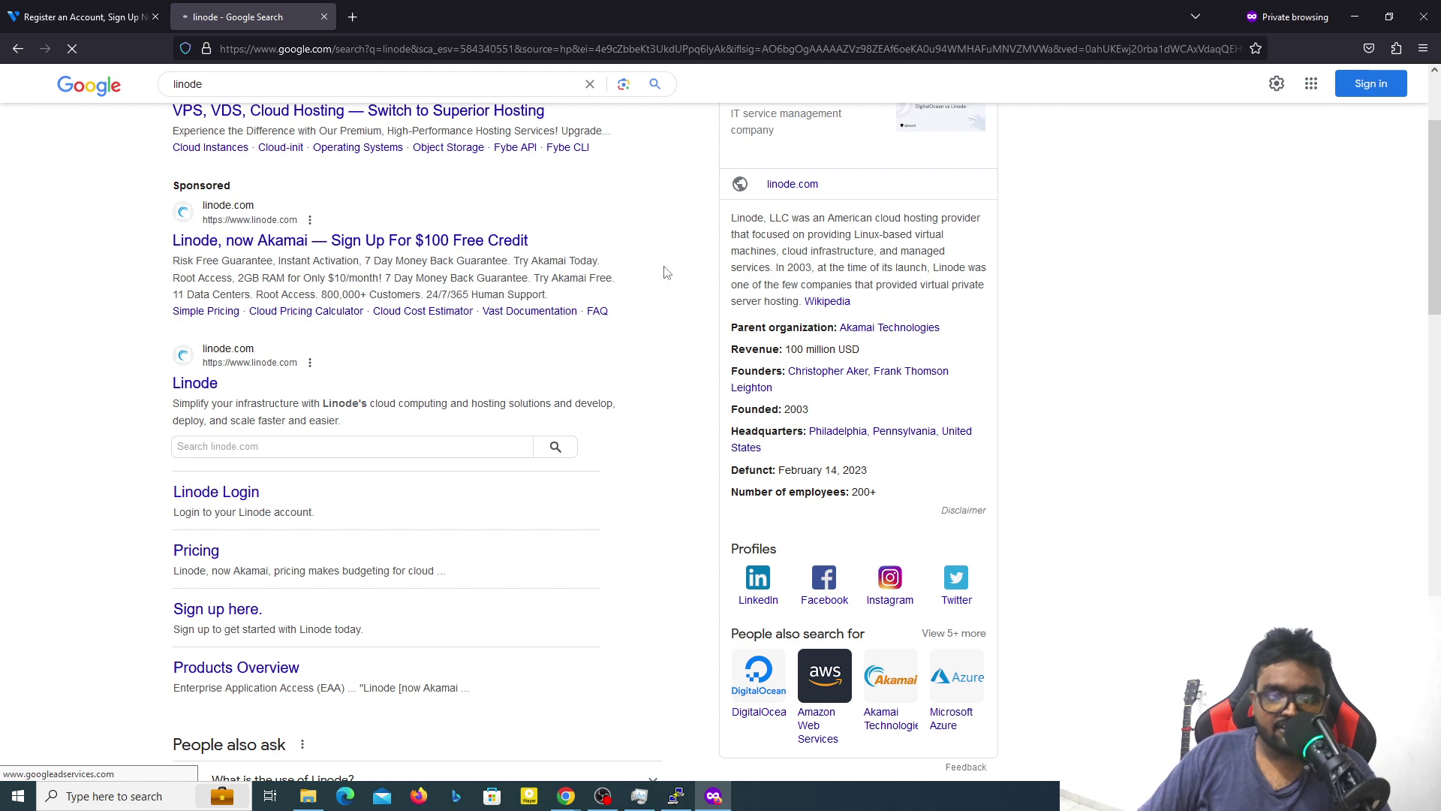
pyautogui.scroll(2, 726, 274)
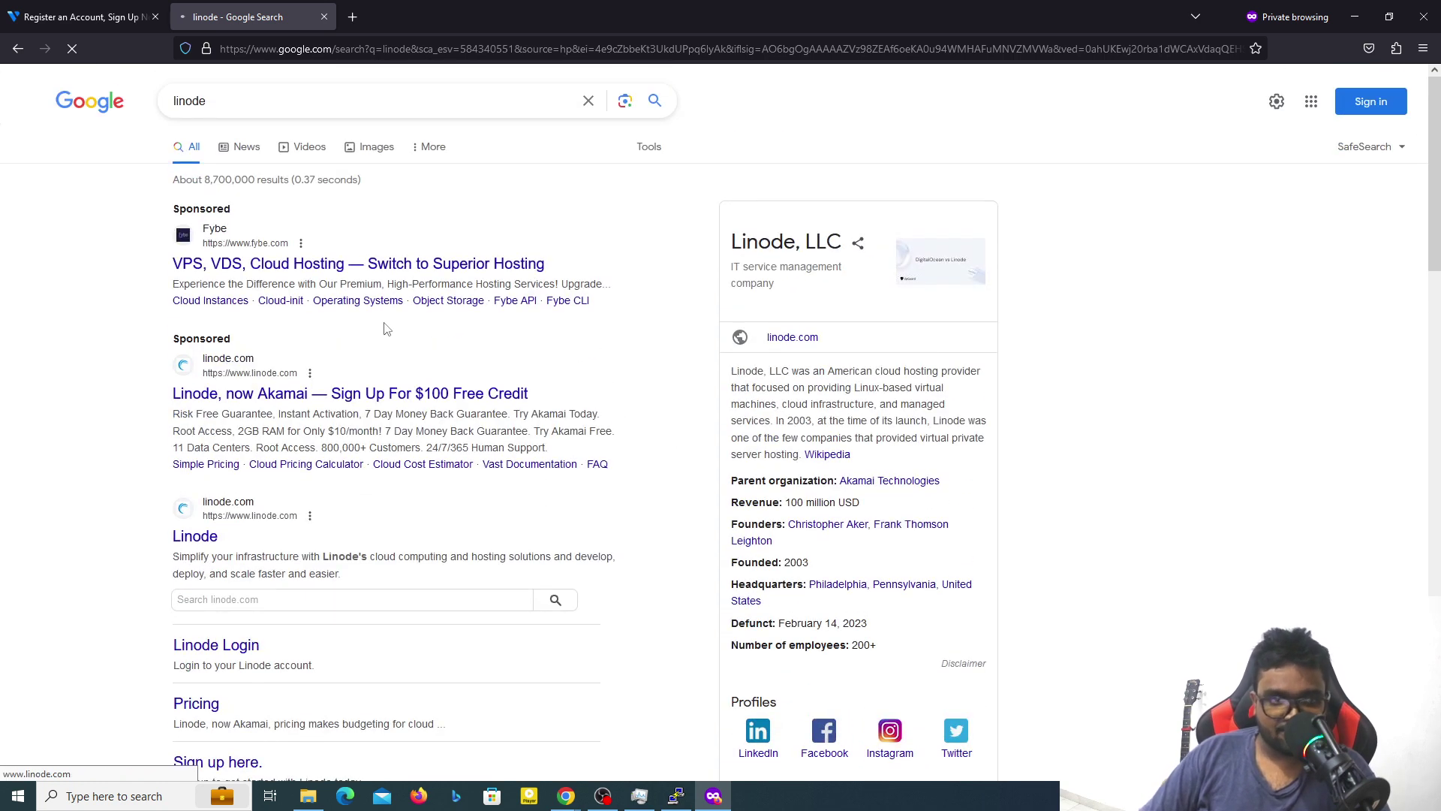
pyautogui.scroll(-1, 386, 328)
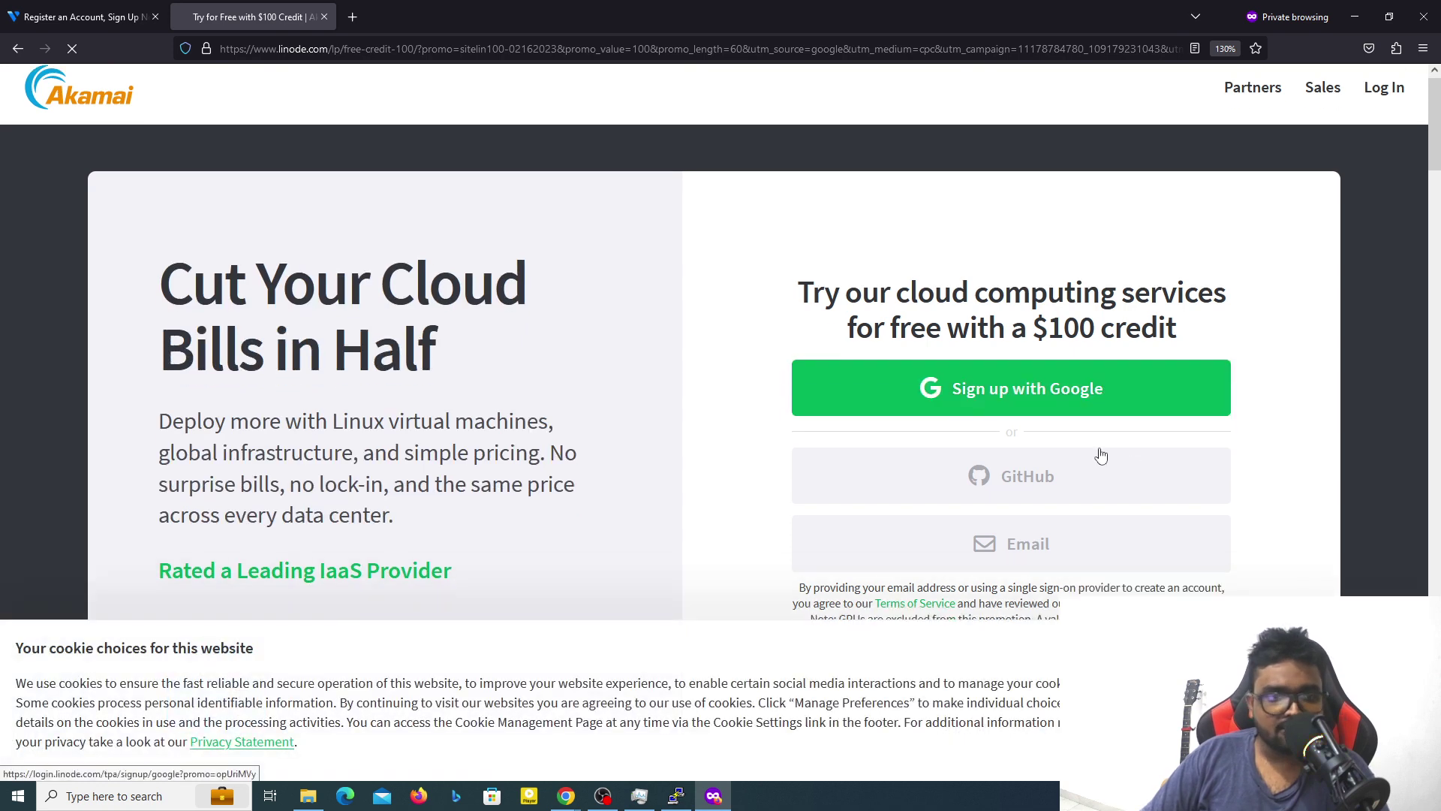
pyautogui.scroll(-1, 743, 385)
pyautogui.scroll(1, 744, 385)
# Try Sign up with Google, then return to the Linode free-credit page.
pyautogui.click(1013, 425)
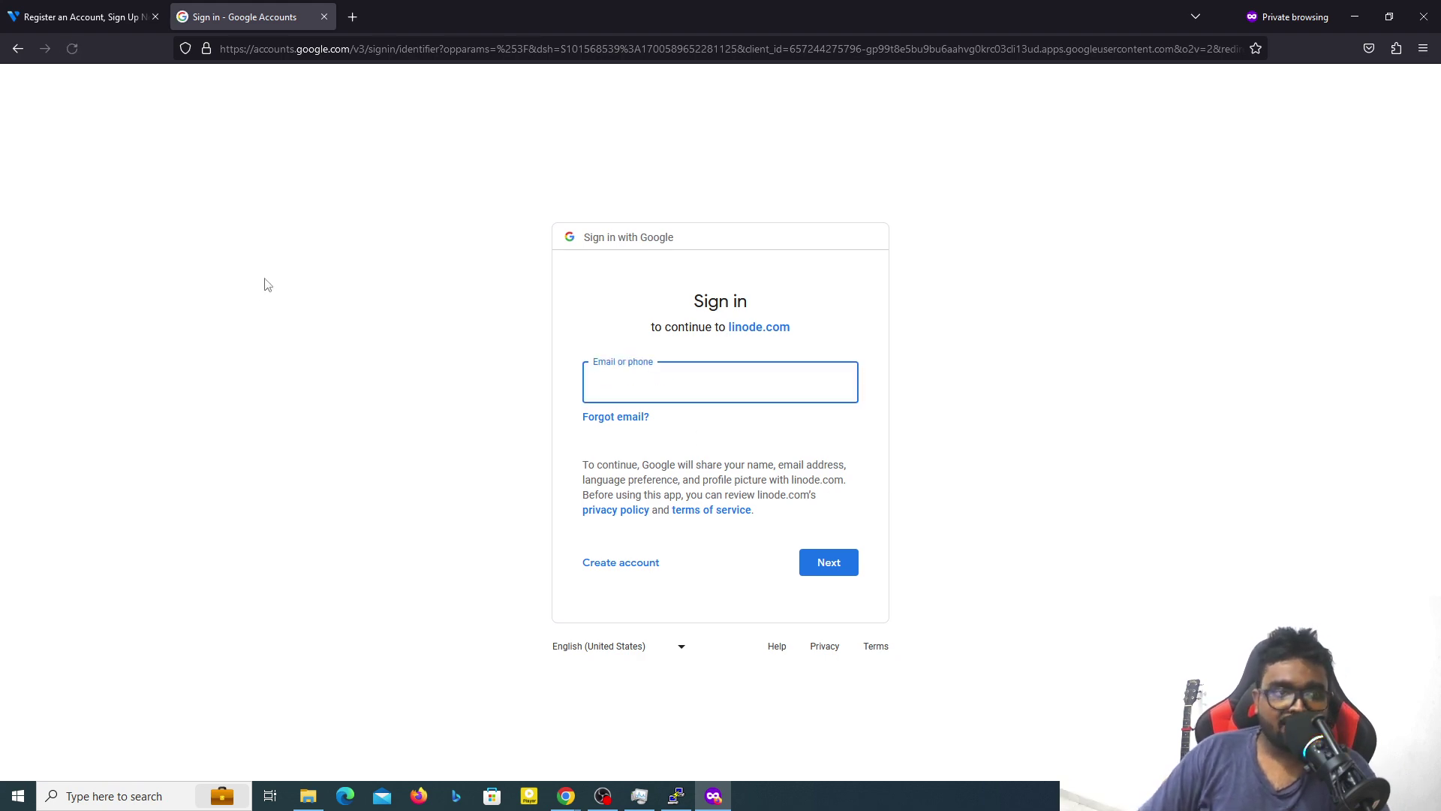
pyautogui.click(18, 48)
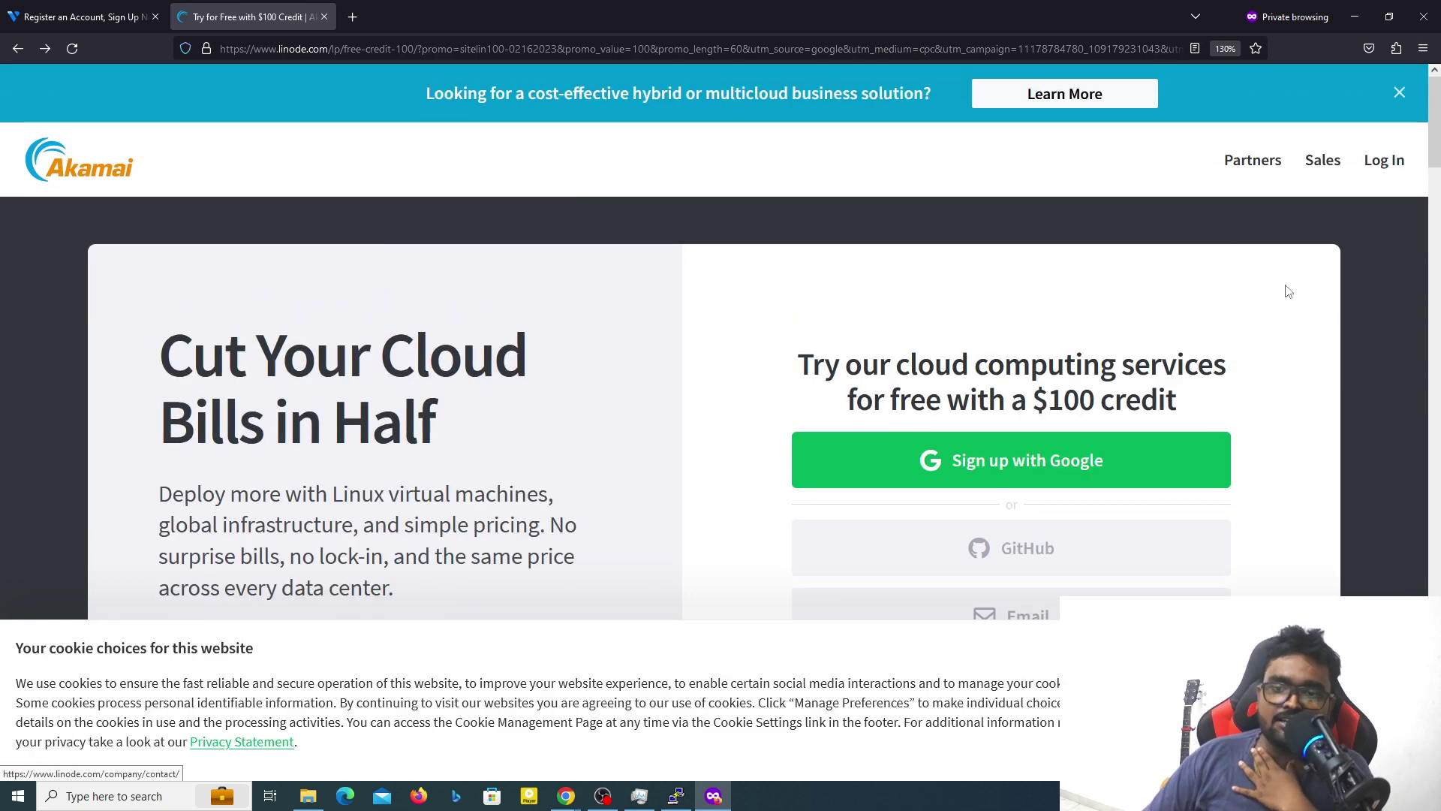
pyautogui.scroll(-5, 801, 461)
# Scroll through the Linode free-credit offer and its price comparison.
pyautogui.scroll(4, 801, 461)
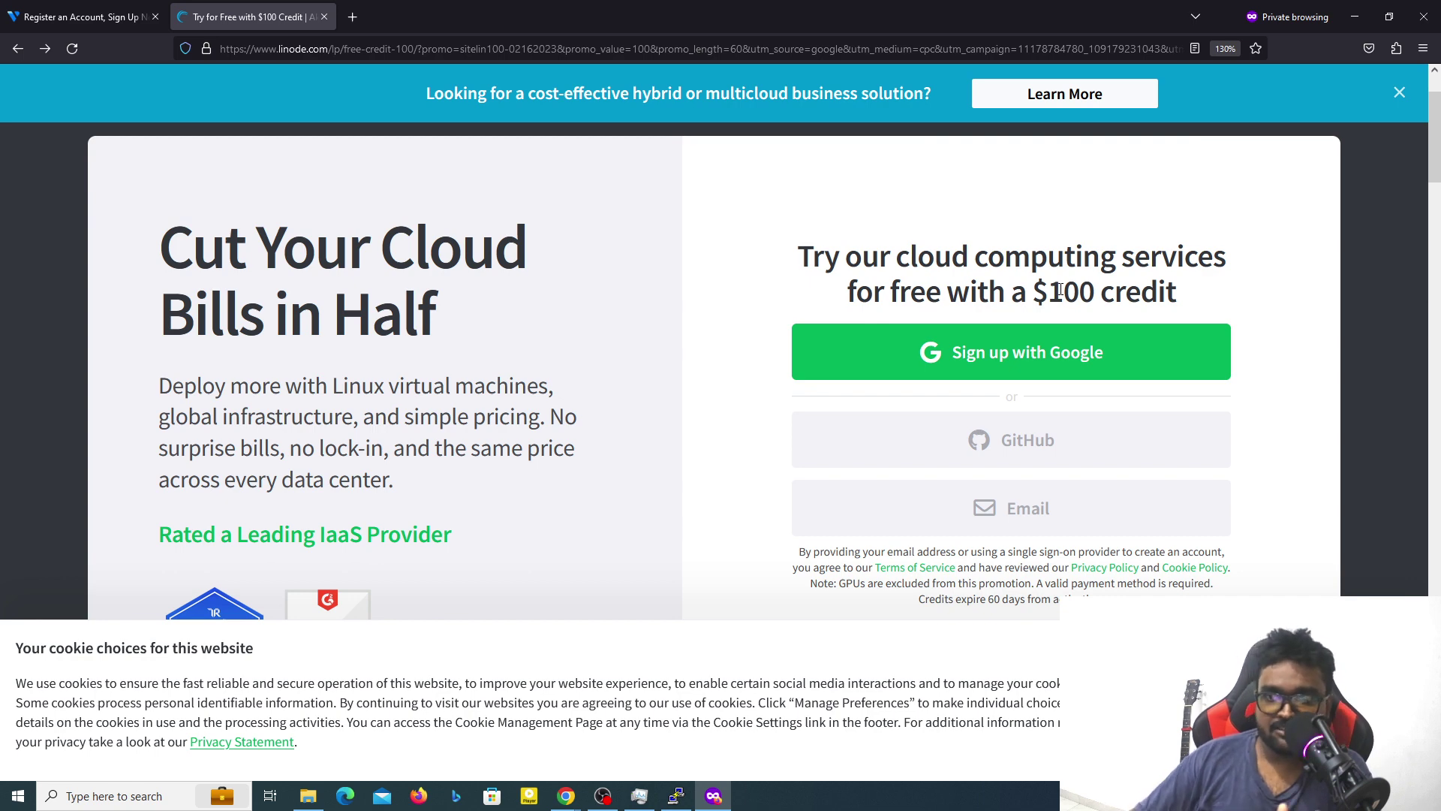
pyautogui.scroll(-5, 1145, 460)
pyautogui.scroll(-5, 1062, 440)
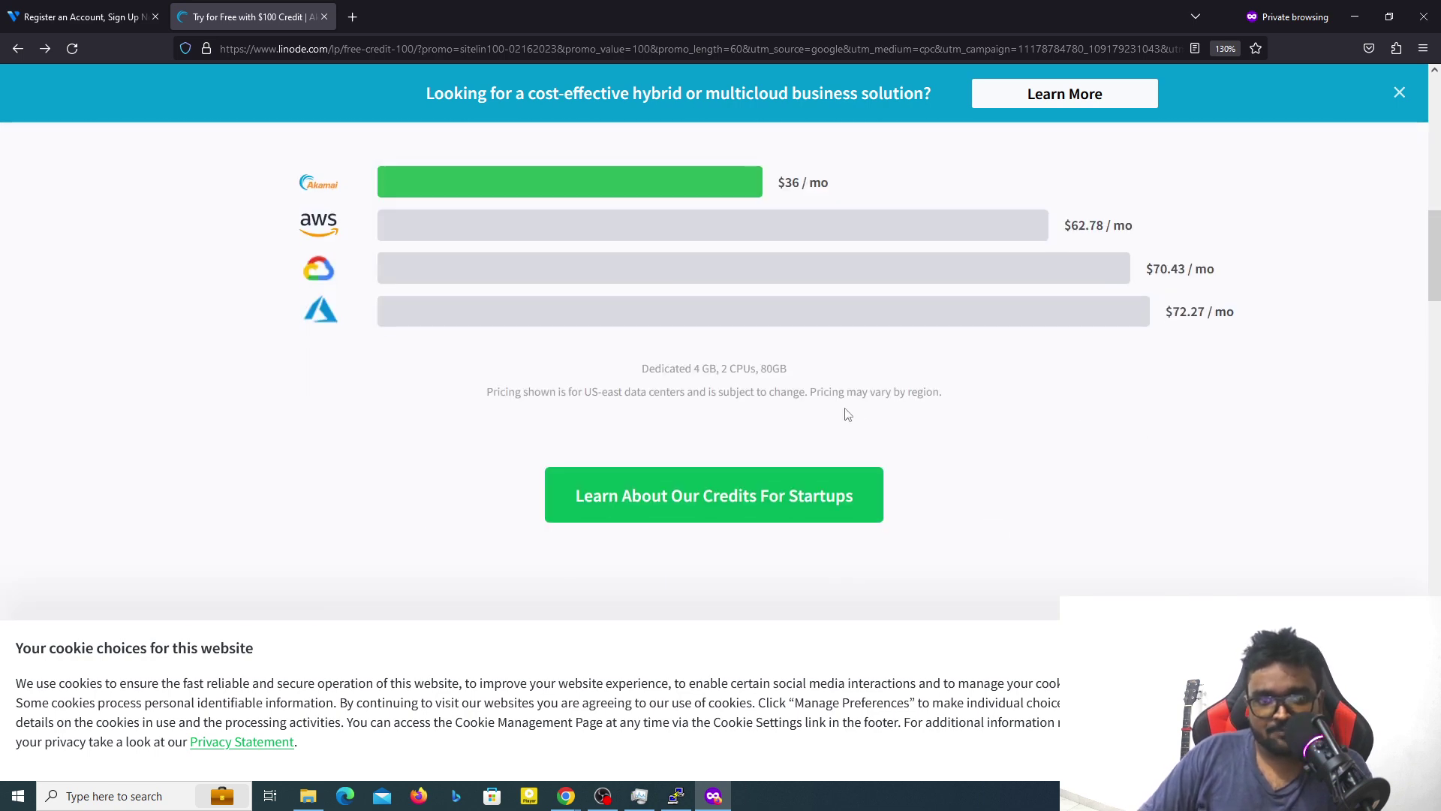
pyautogui.scroll(7, 856, 409)
pyautogui.scroll(10, 860, 408)
# Open google.com in a new private tab.
pyautogui.hotkey('ctrl', 'shift', 'Tab')
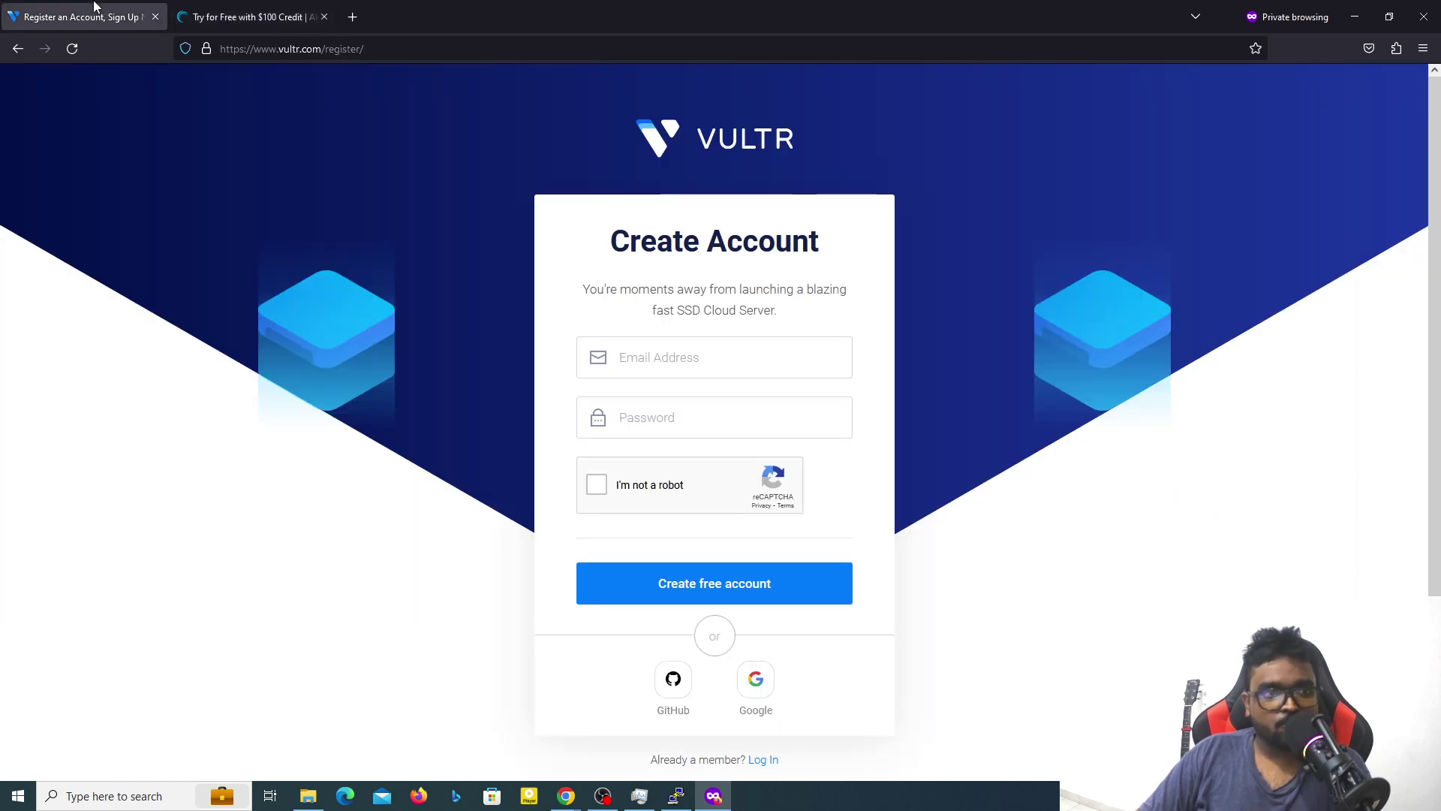
pyautogui.click(286, 8)
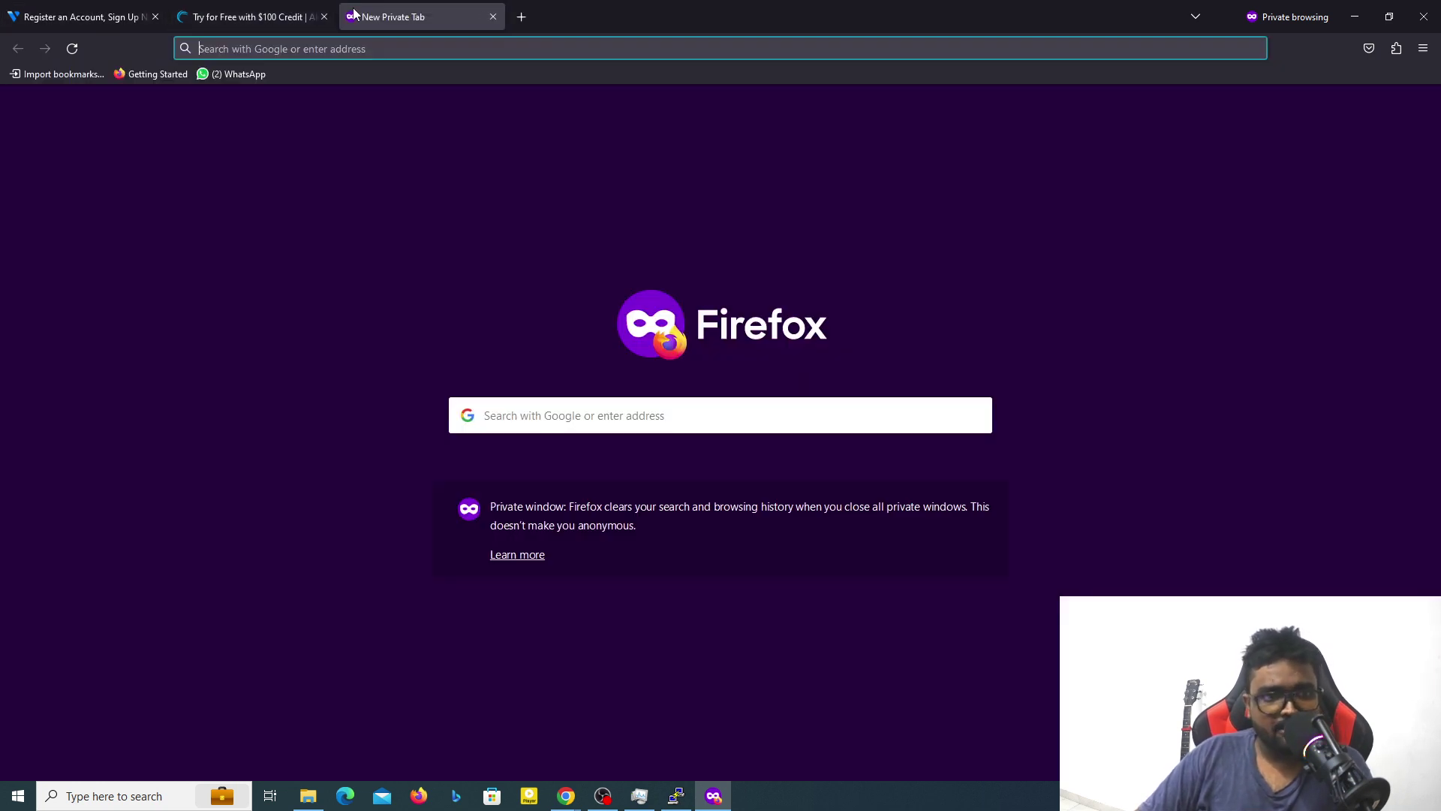
pyautogui.click(353, 15)
pyautogui.write('google.com/')
pyautogui.press('Return')
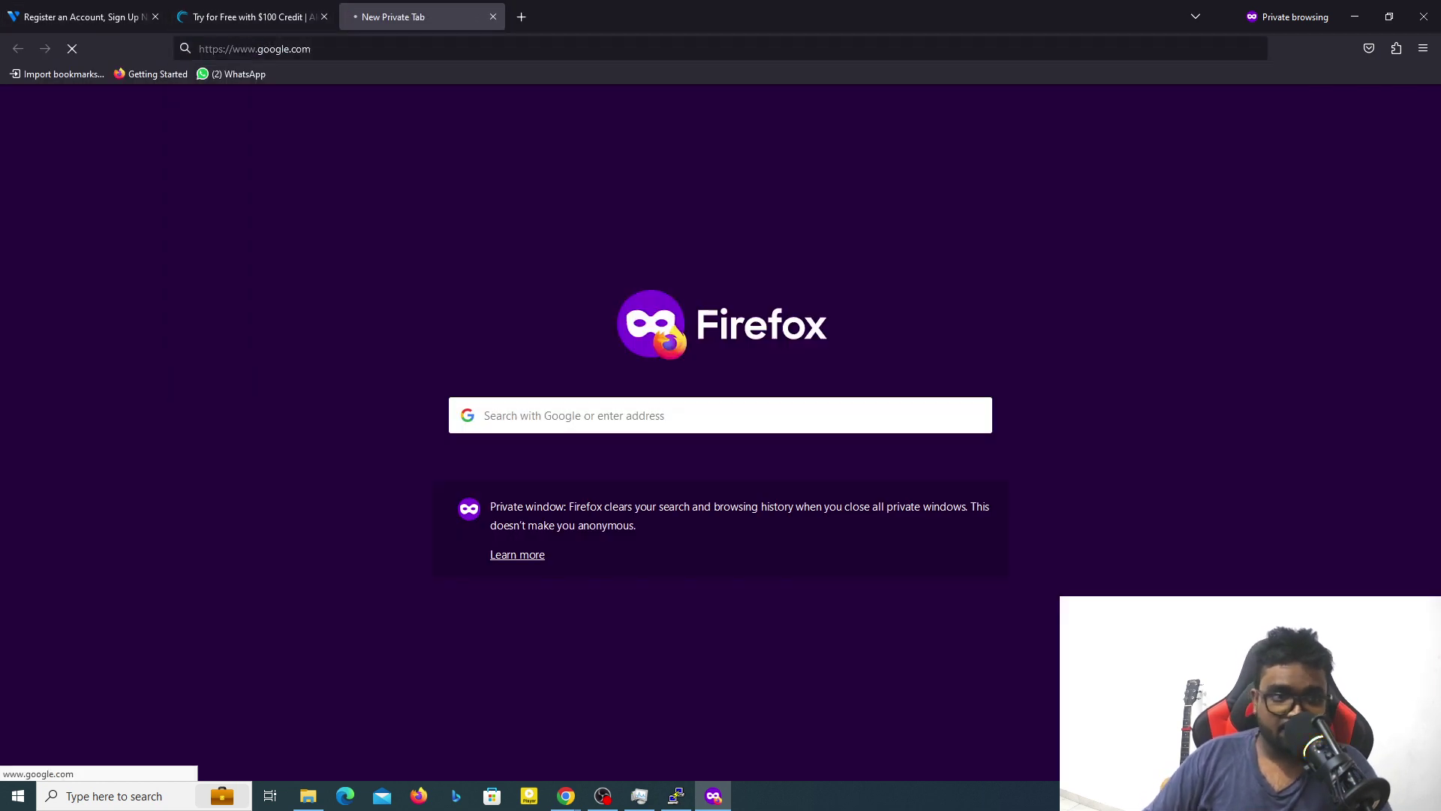
# Search Google for 'digitalocean' and open the $200 free-credit offer.
pyautogui.click(300, 9)
pyautogui.hotkey('ctrl', 'Tab')
pyautogui.click(64, 9)
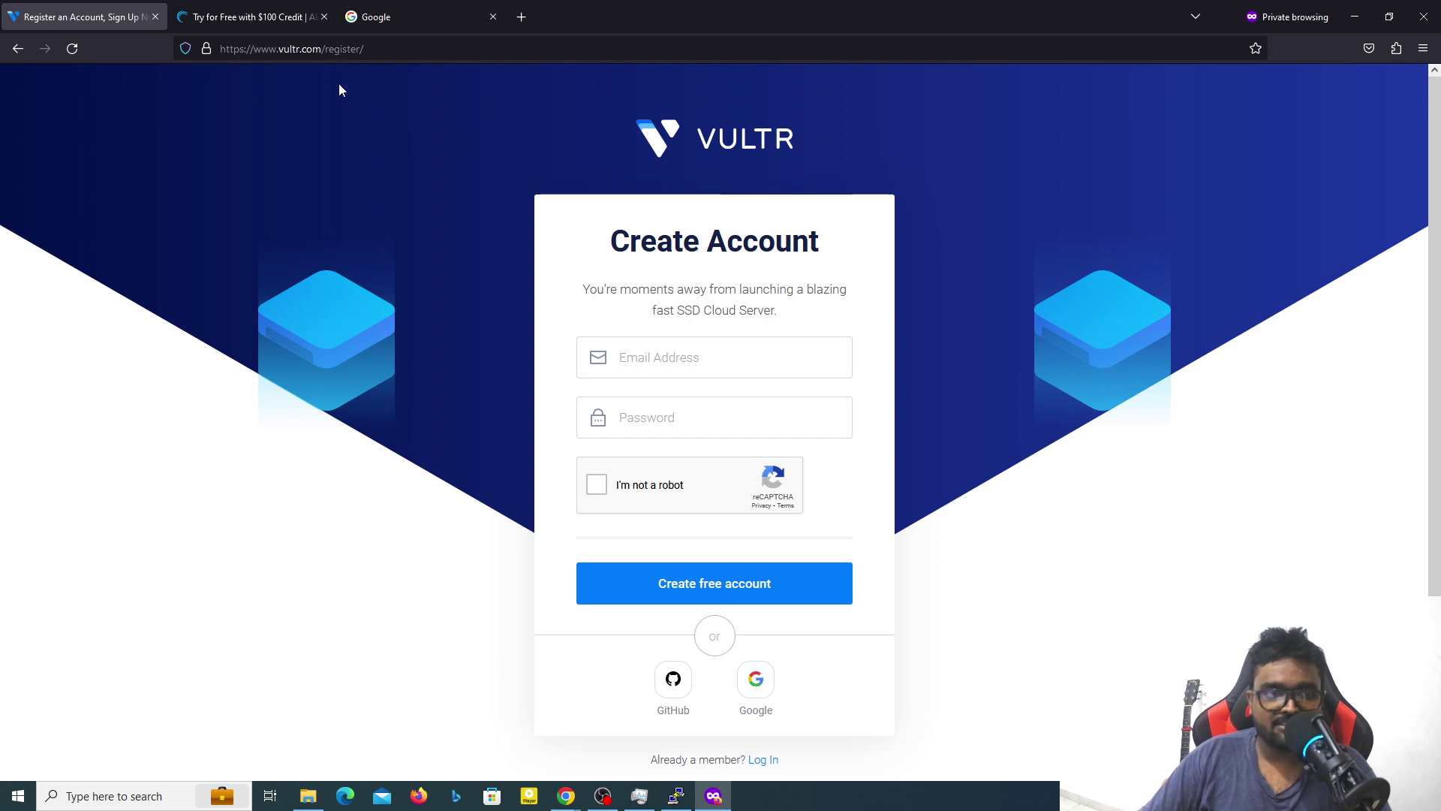
pyautogui.click(421, 7)
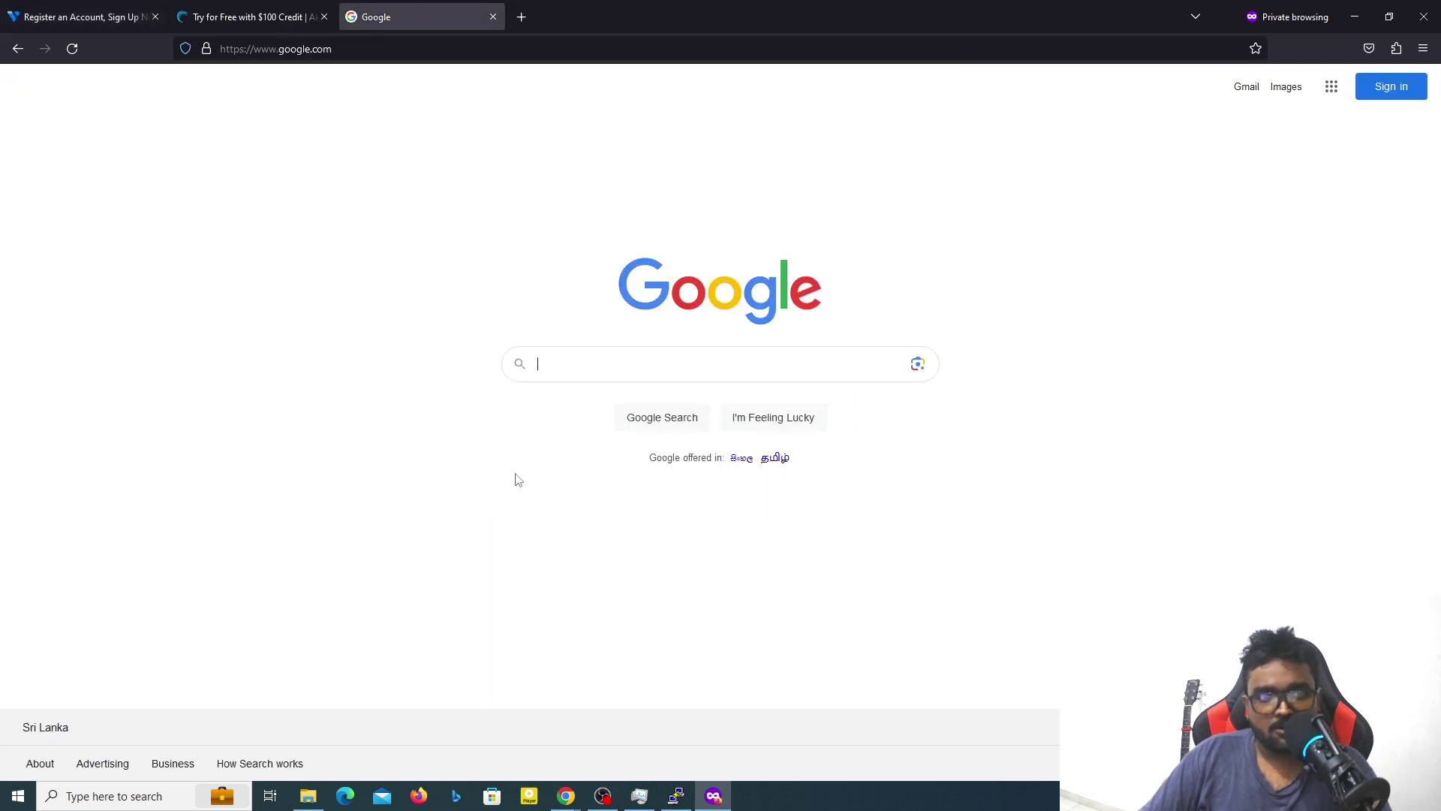
pyautogui.click(259, 14)
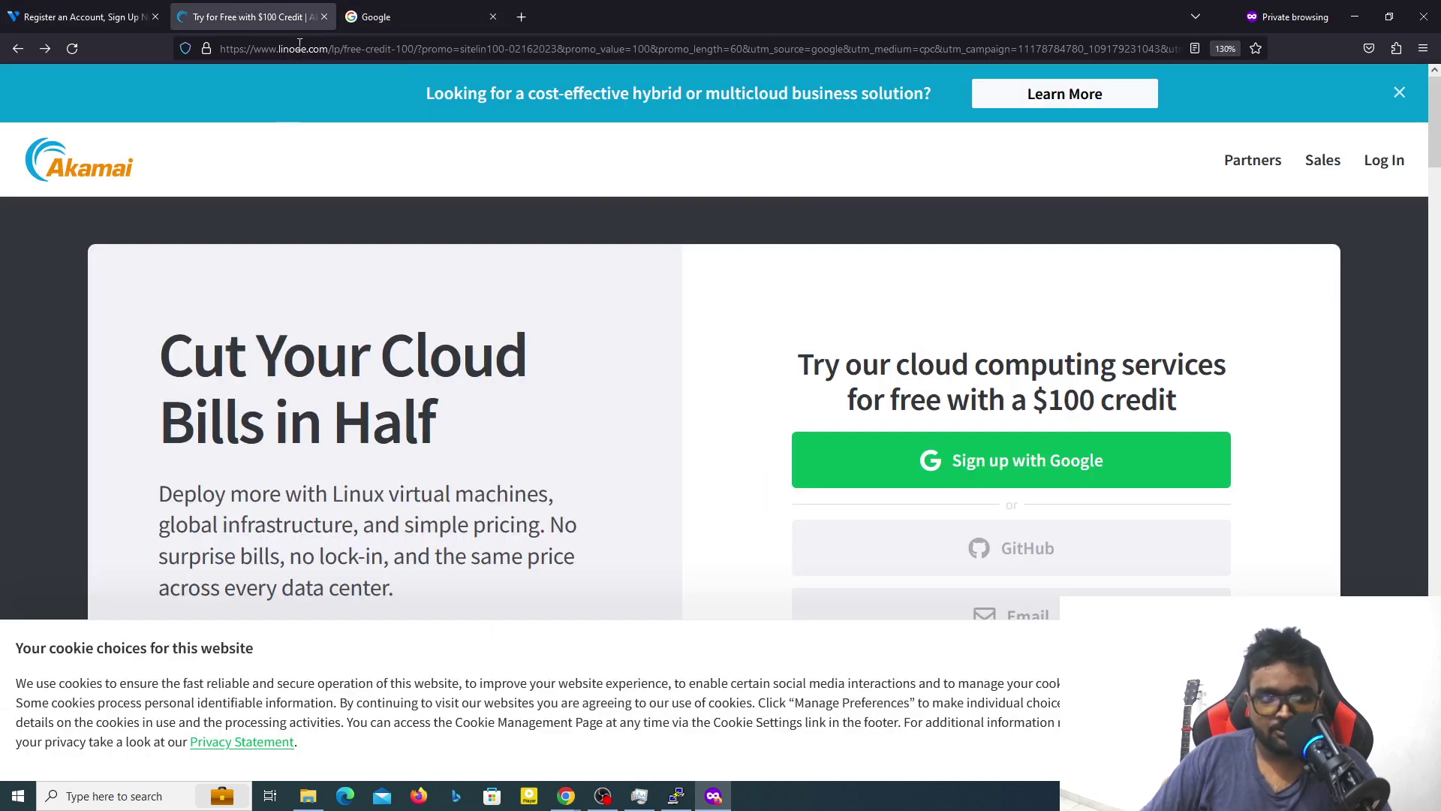
pyautogui.click(364, 9)
pyautogui.write('digit')
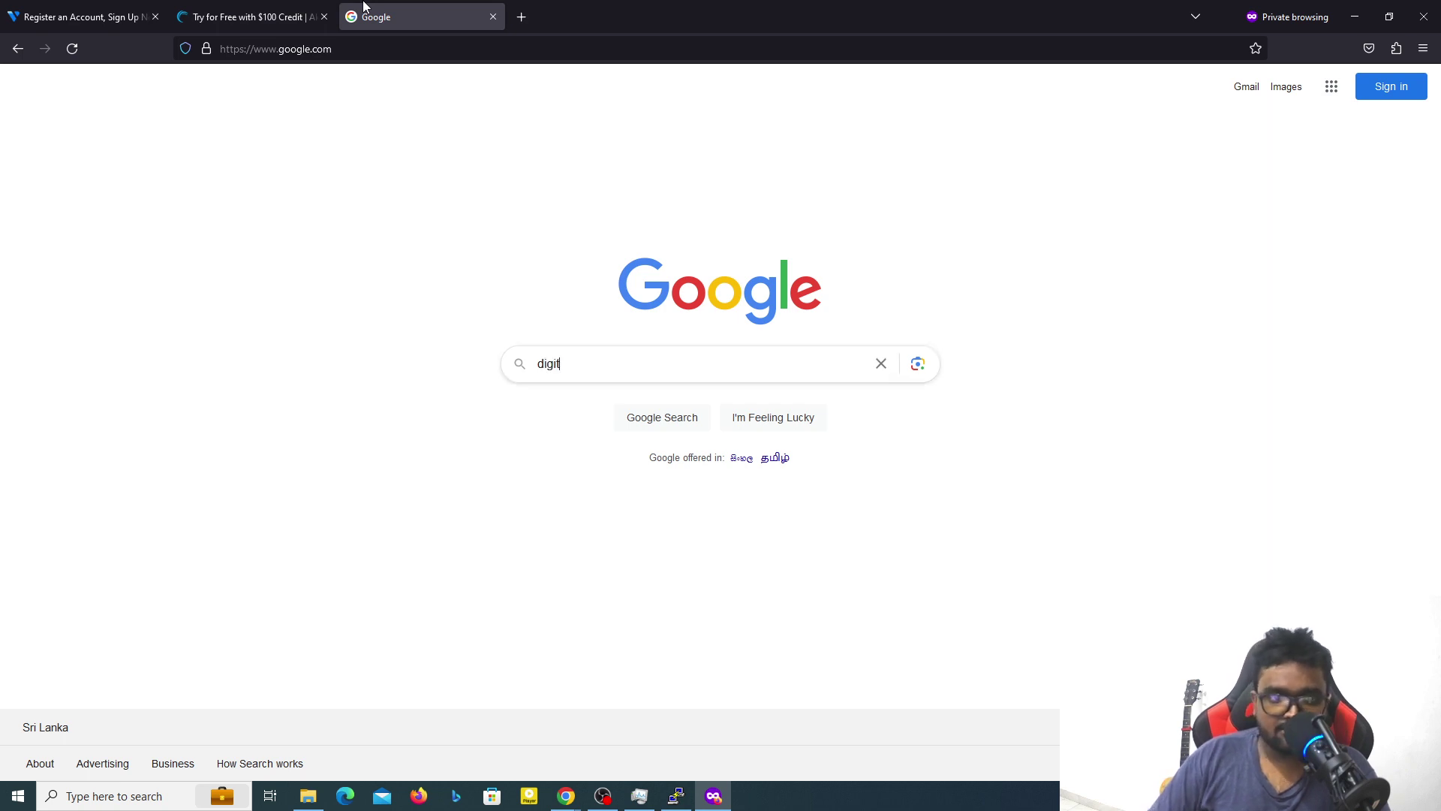
pyautogui.write('alocean')
pyautogui.press('Return')
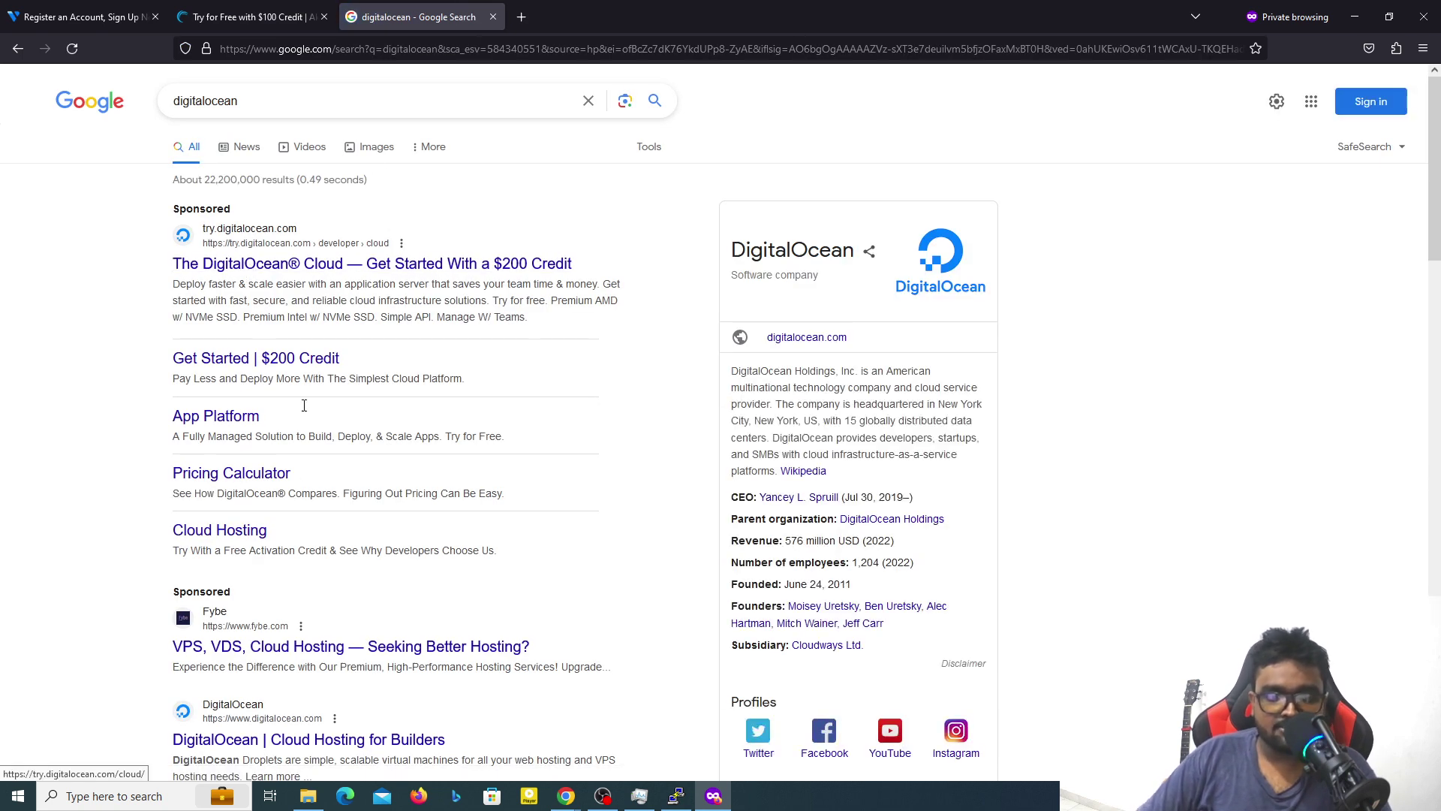
pyautogui.click(304, 271)
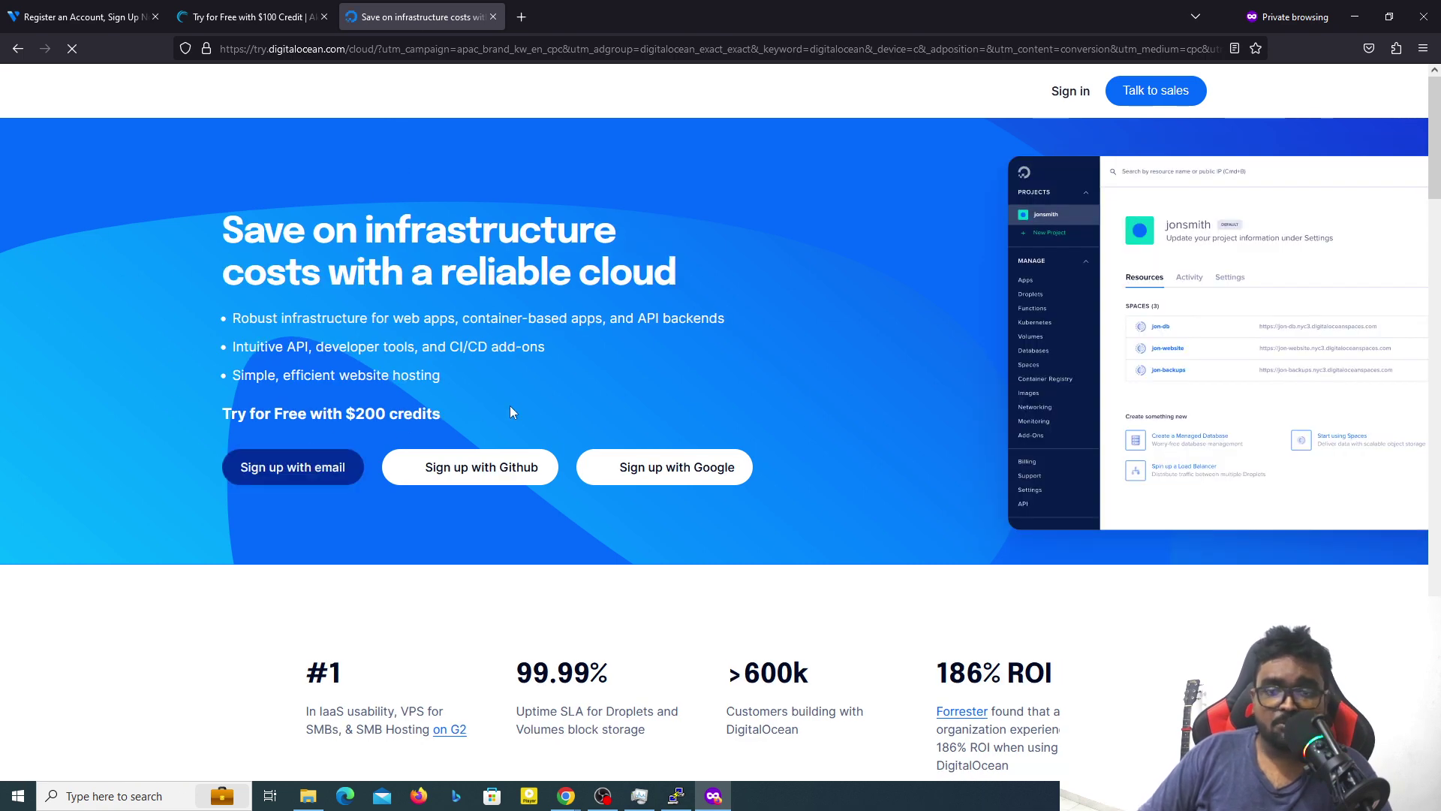
# Scroll to the developer testimonial and select the words 'AWS and G Cloud,' in the quote.
pyautogui.scroll(-4, 581, 402)
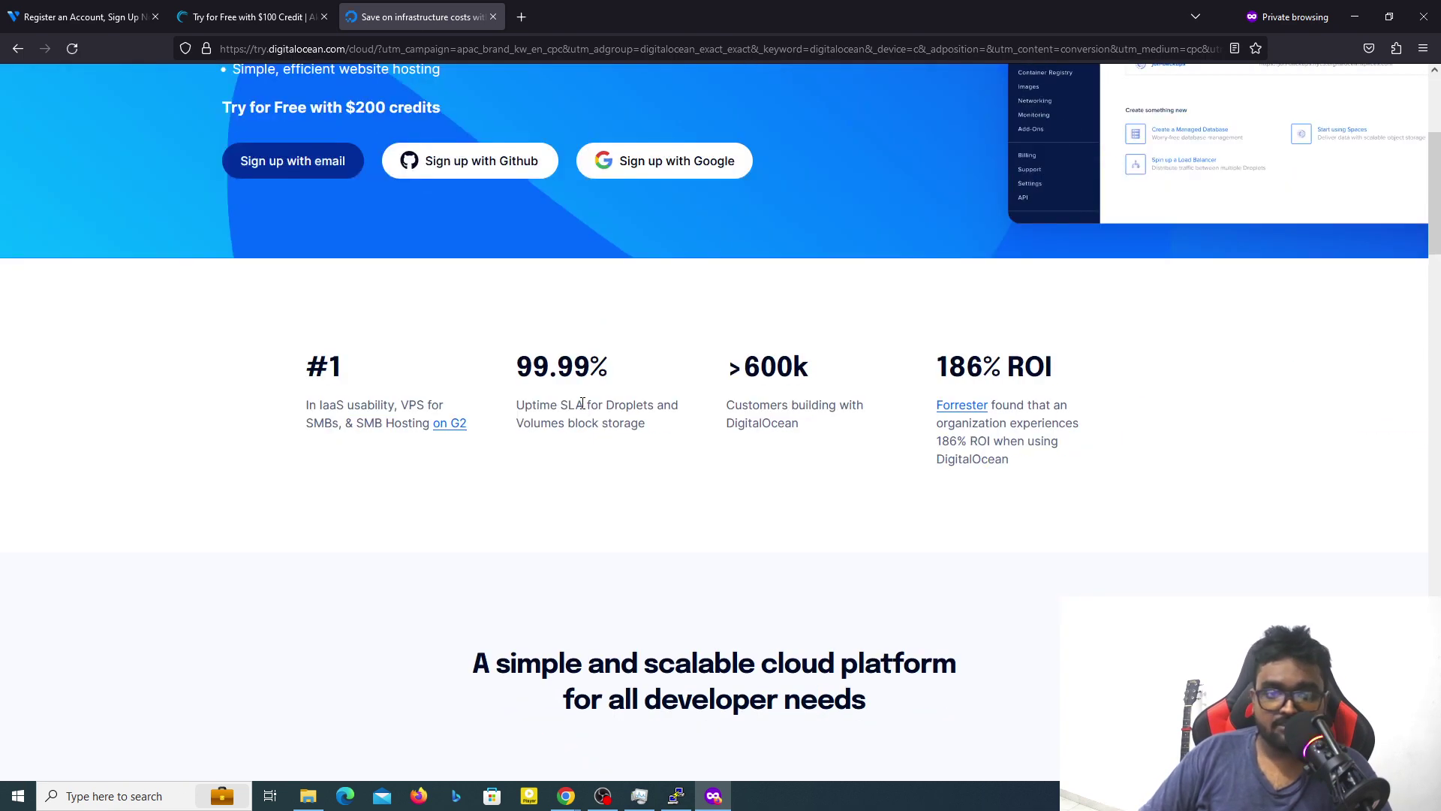
pyautogui.scroll(4, 582, 403)
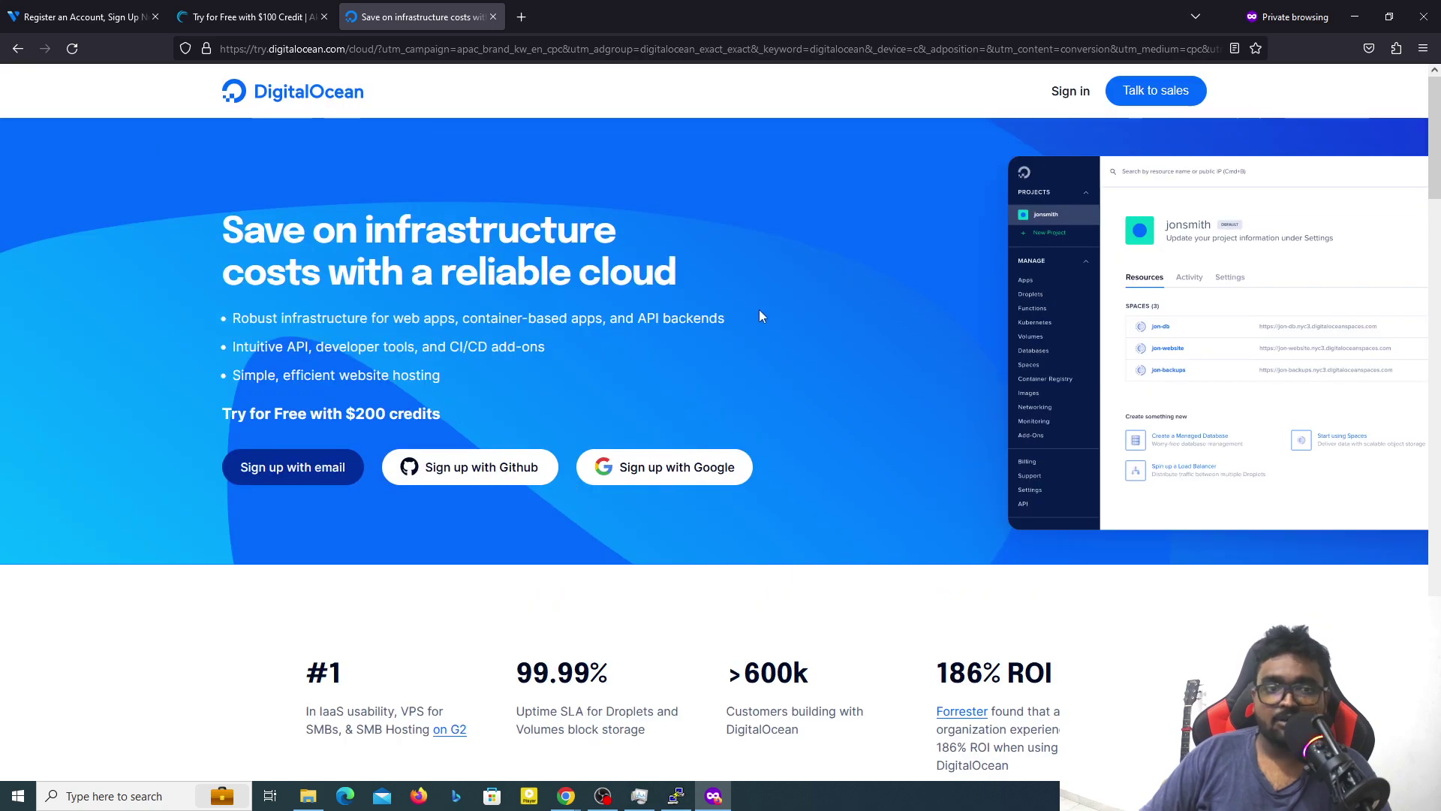
pyautogui.scroll(-9, 697, 434)
pyautogui.scroll(-4, 699, 471)
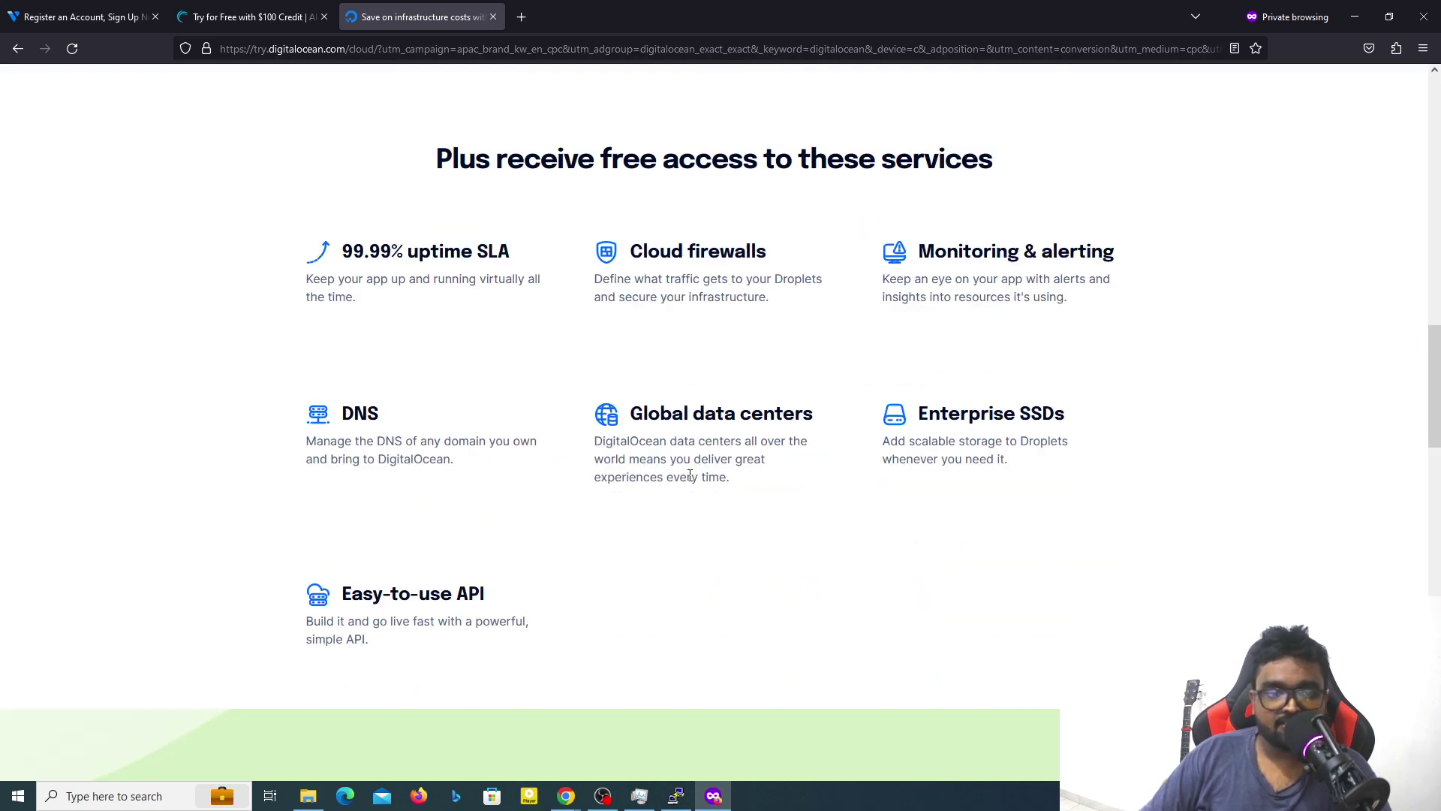
pyautogui.scroll(-9, 690, 475)
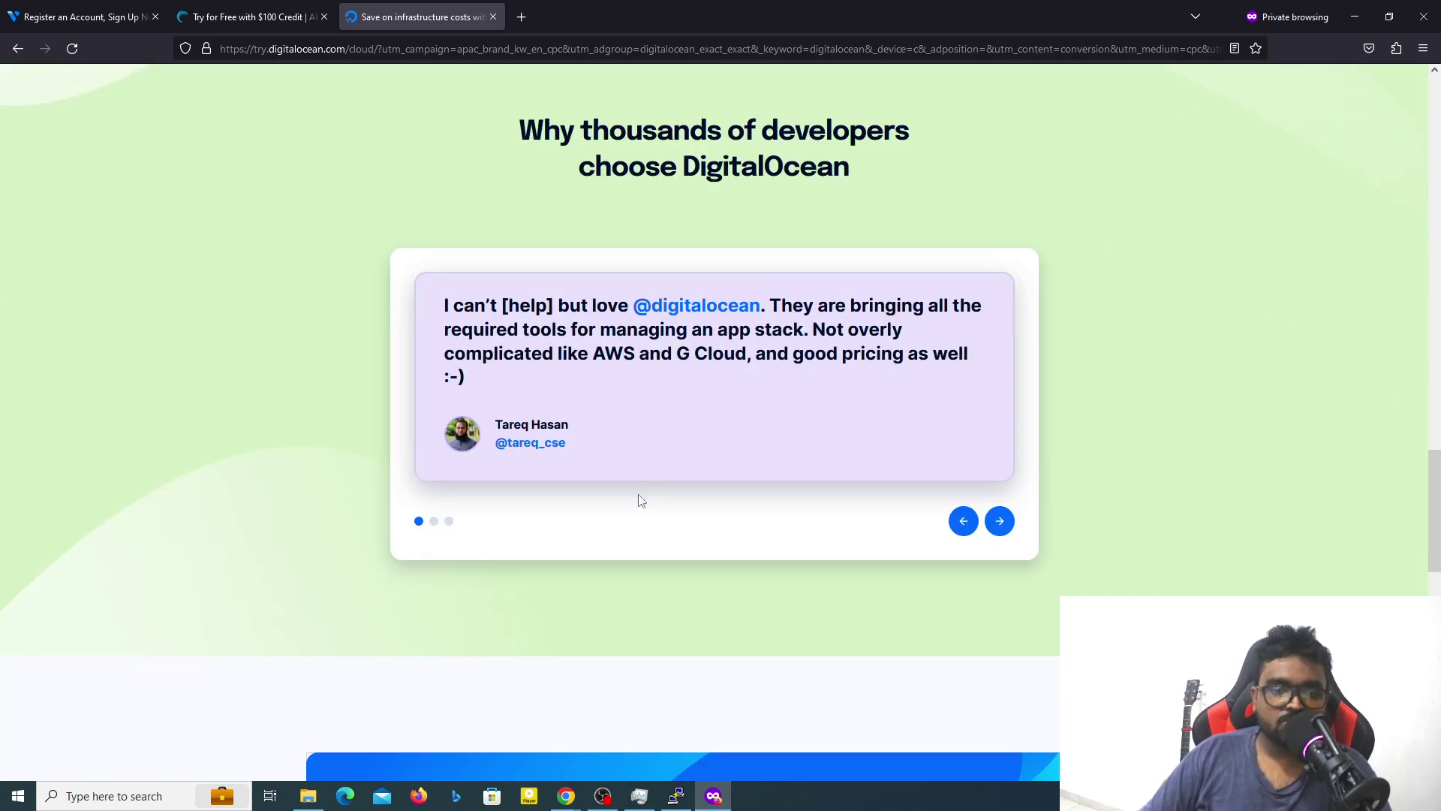
pyautogui.scroll(-5, 632, 552)
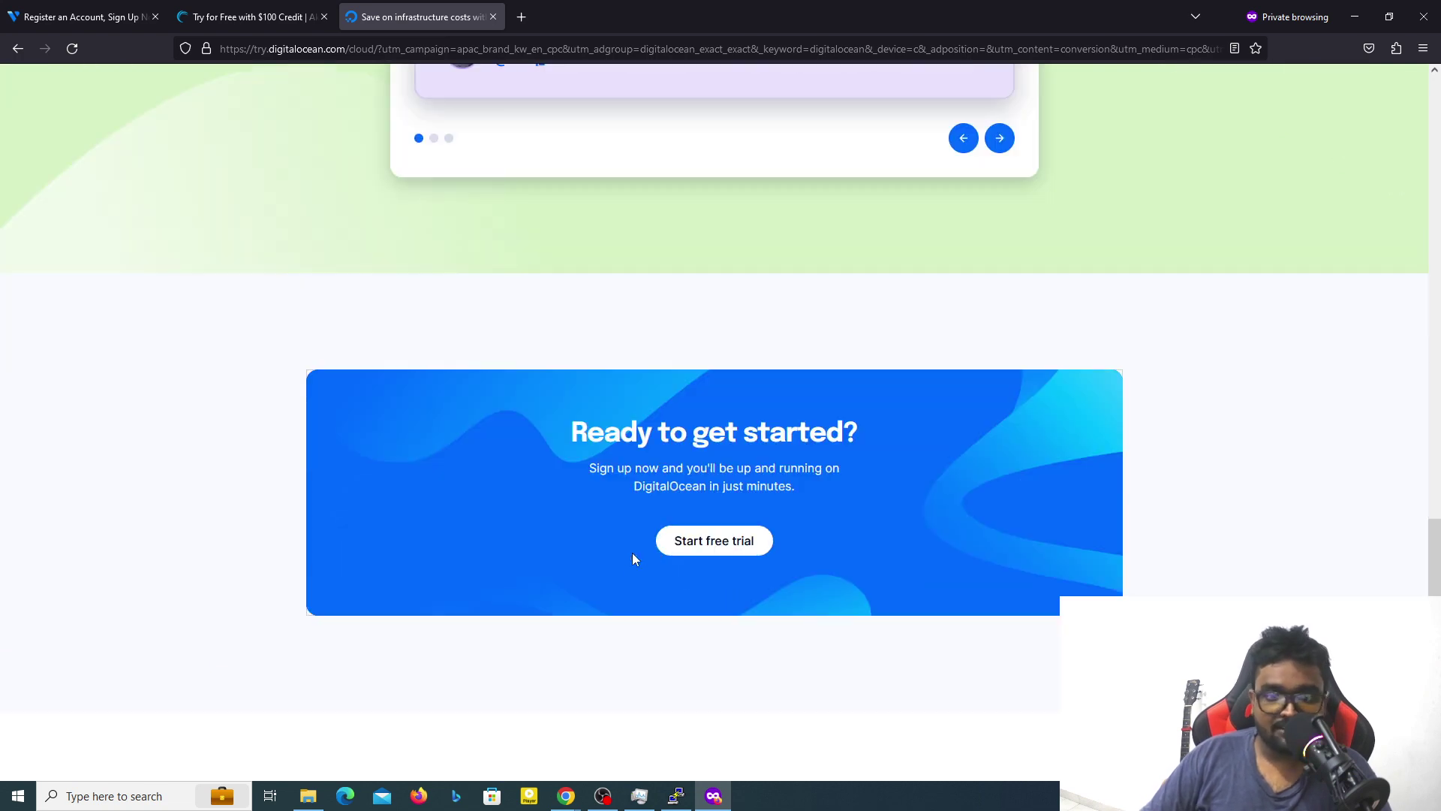
pyautogui.scroll(3, 632, 553)
pyautogui.scroll(11, 626, 445)
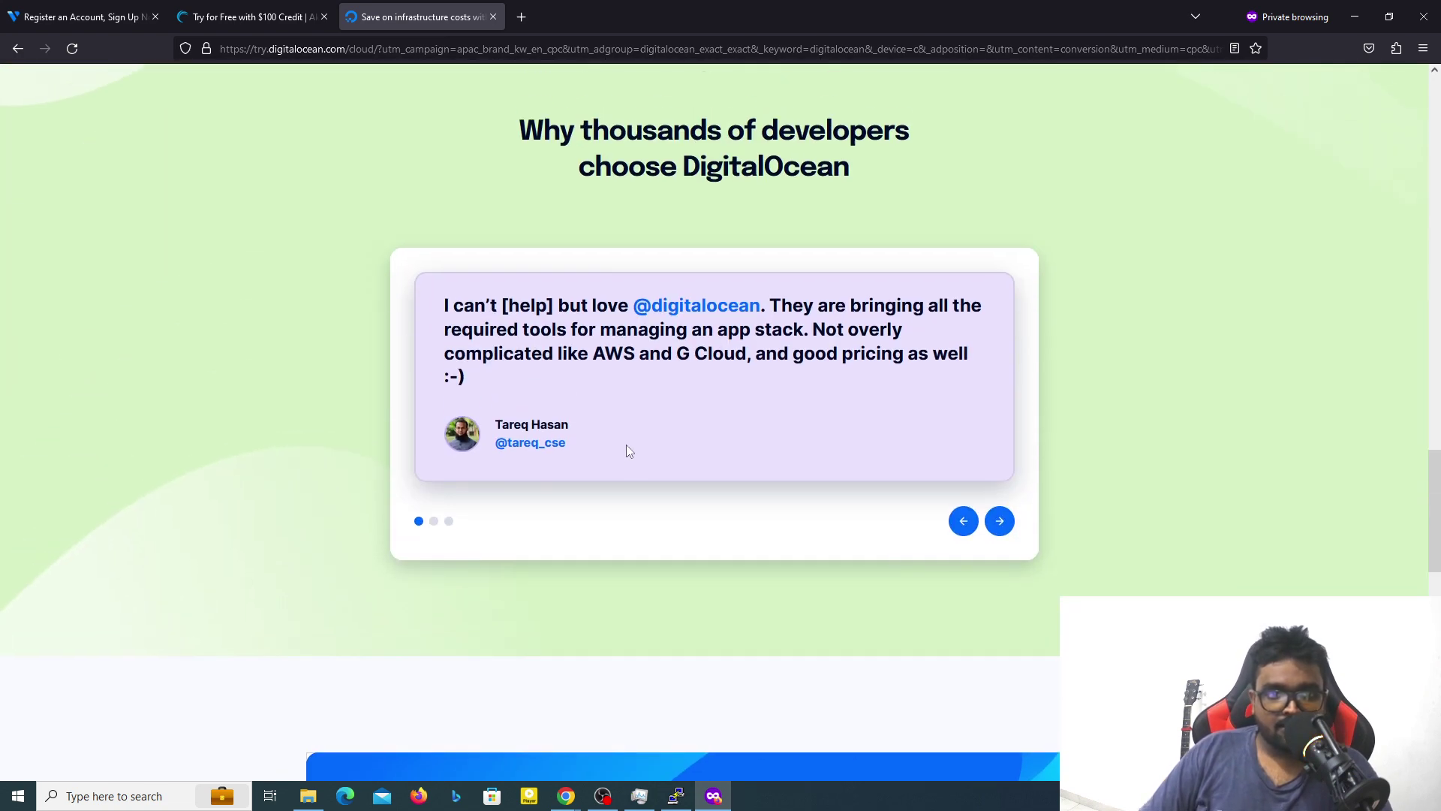
pyautogui.scroll(-8, 613, 470)
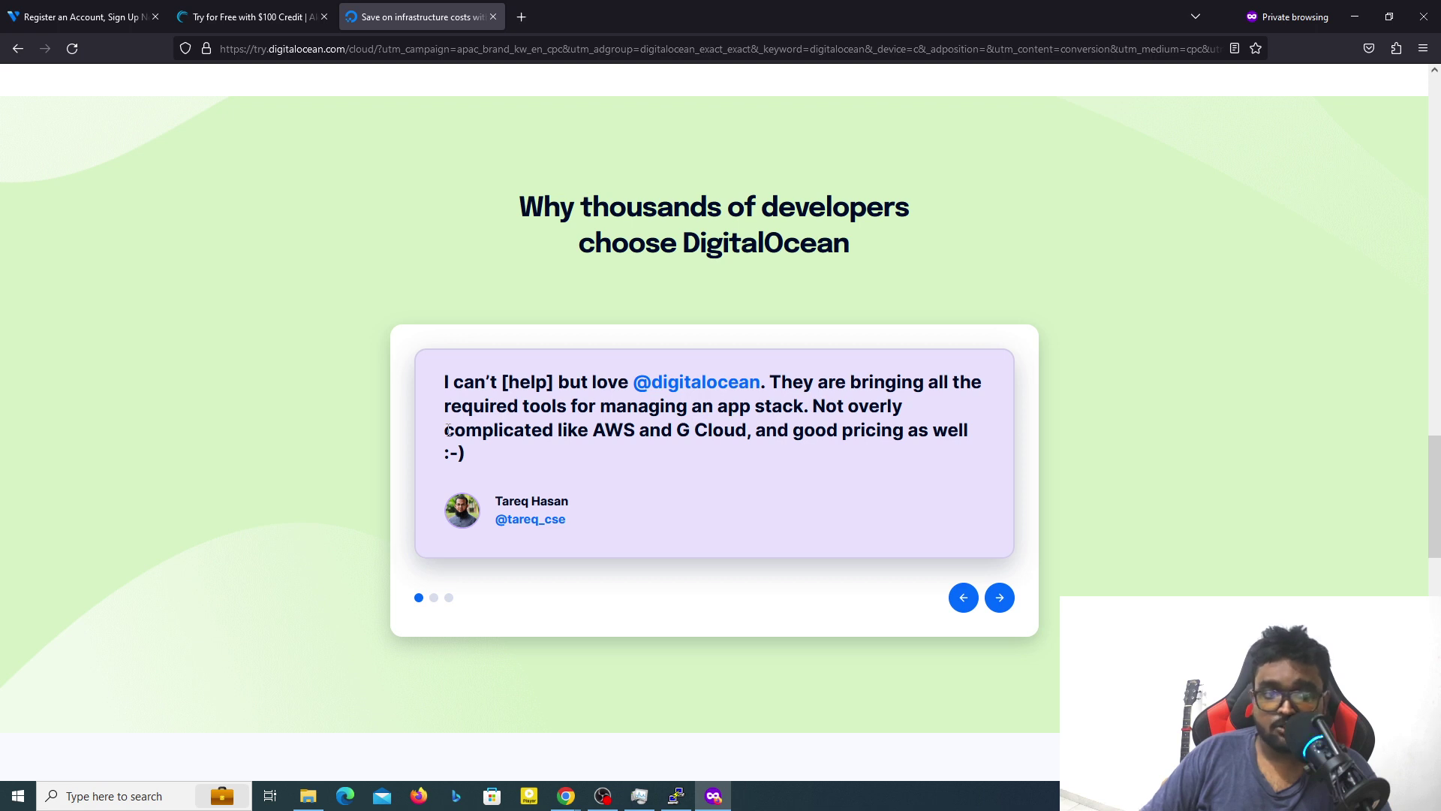
pyautogui.moveTo(588, 429); pyautogui.dragTo(691, 433)
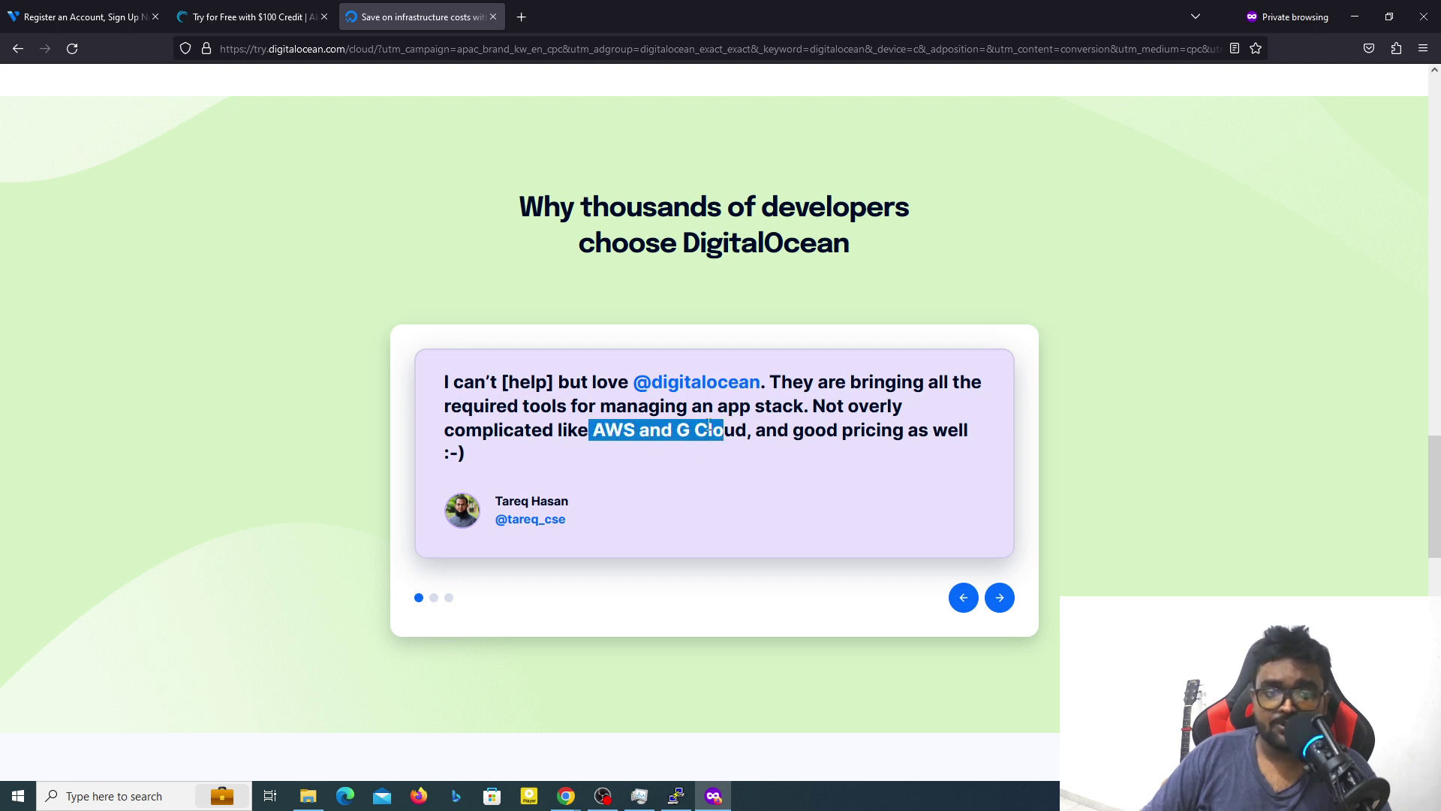
pyautogui.moveTo(776, 431); pyautogui.dragTo(602, 436)
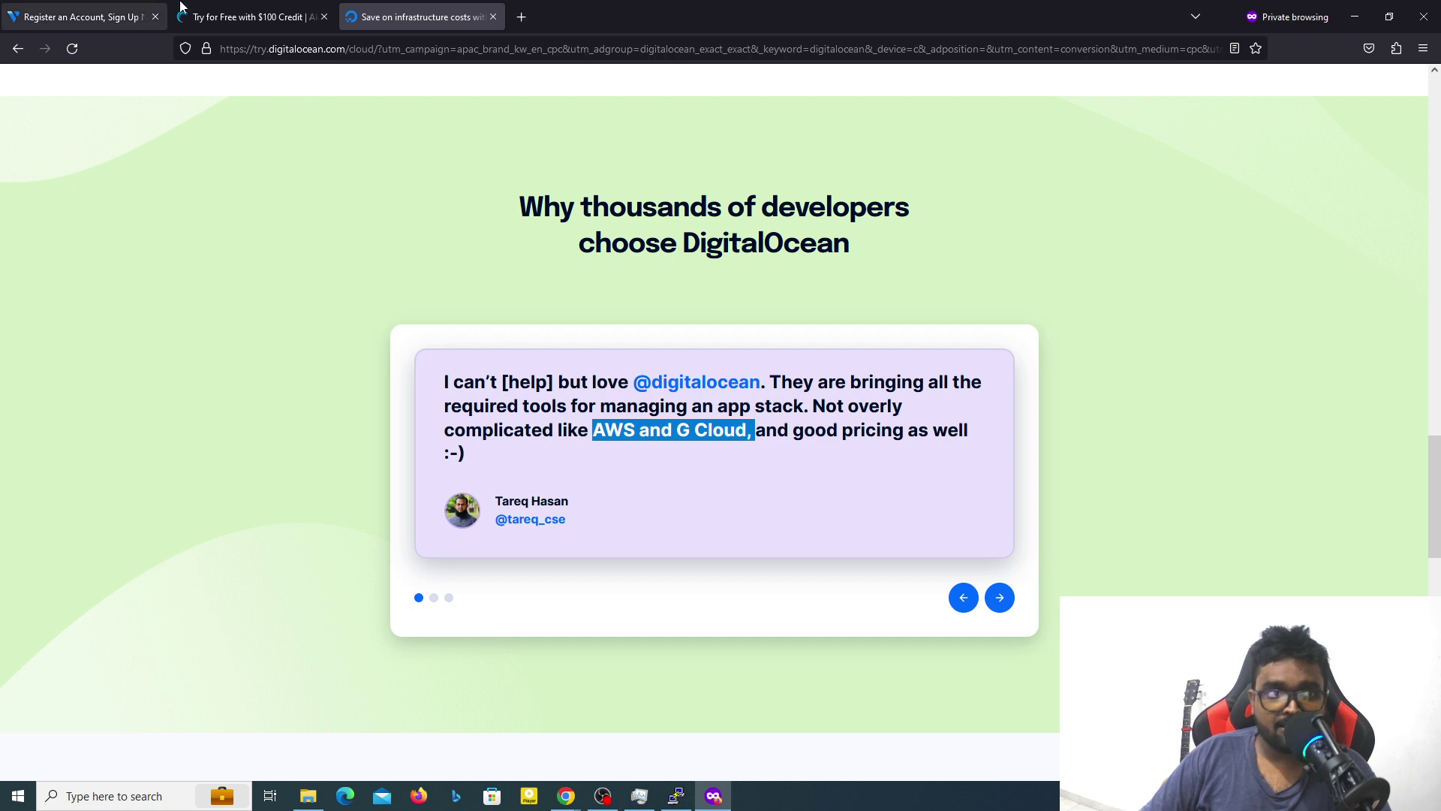
pyautogui.click(247, 17)
pyautogui.click(411, 9)
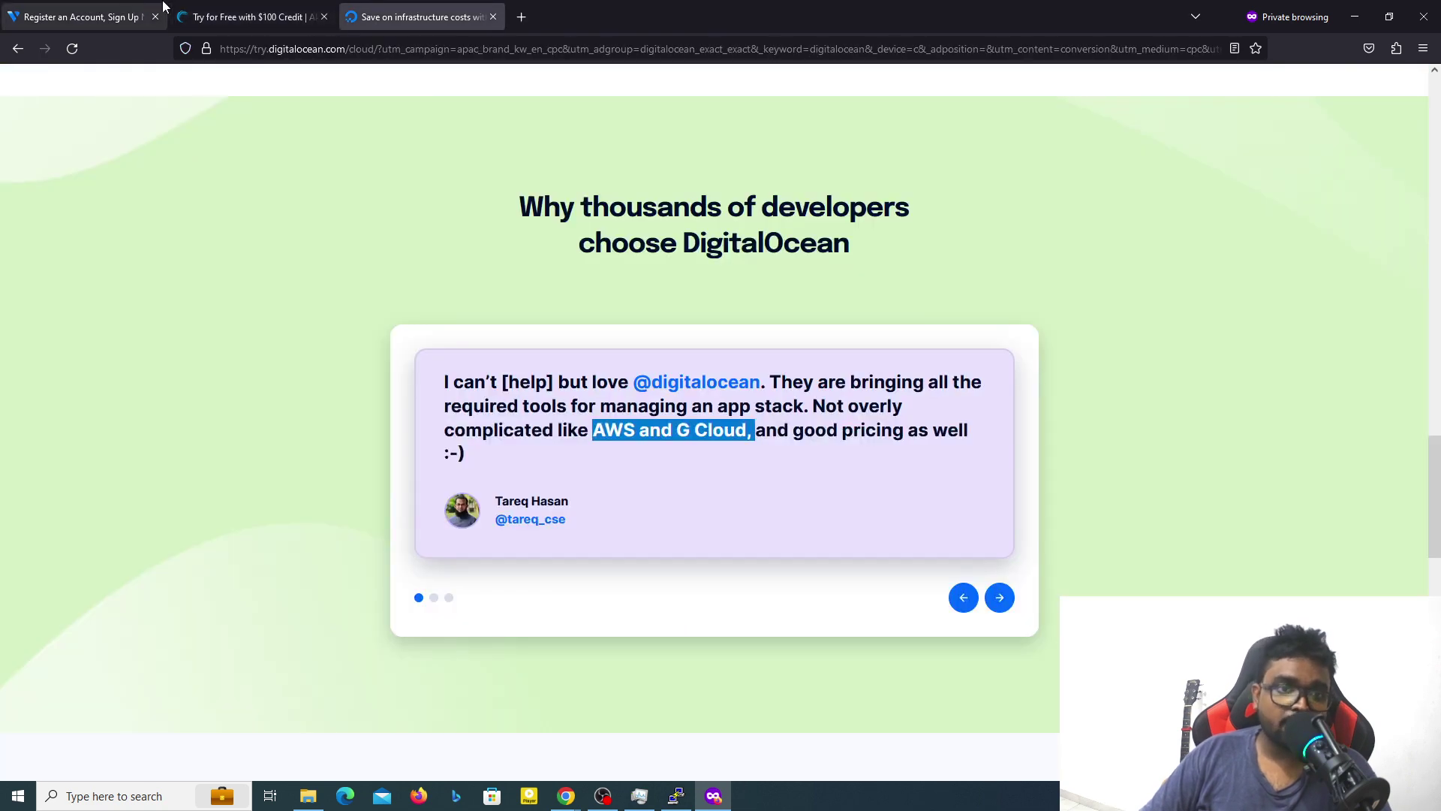
pyautogui.click(135, 15)
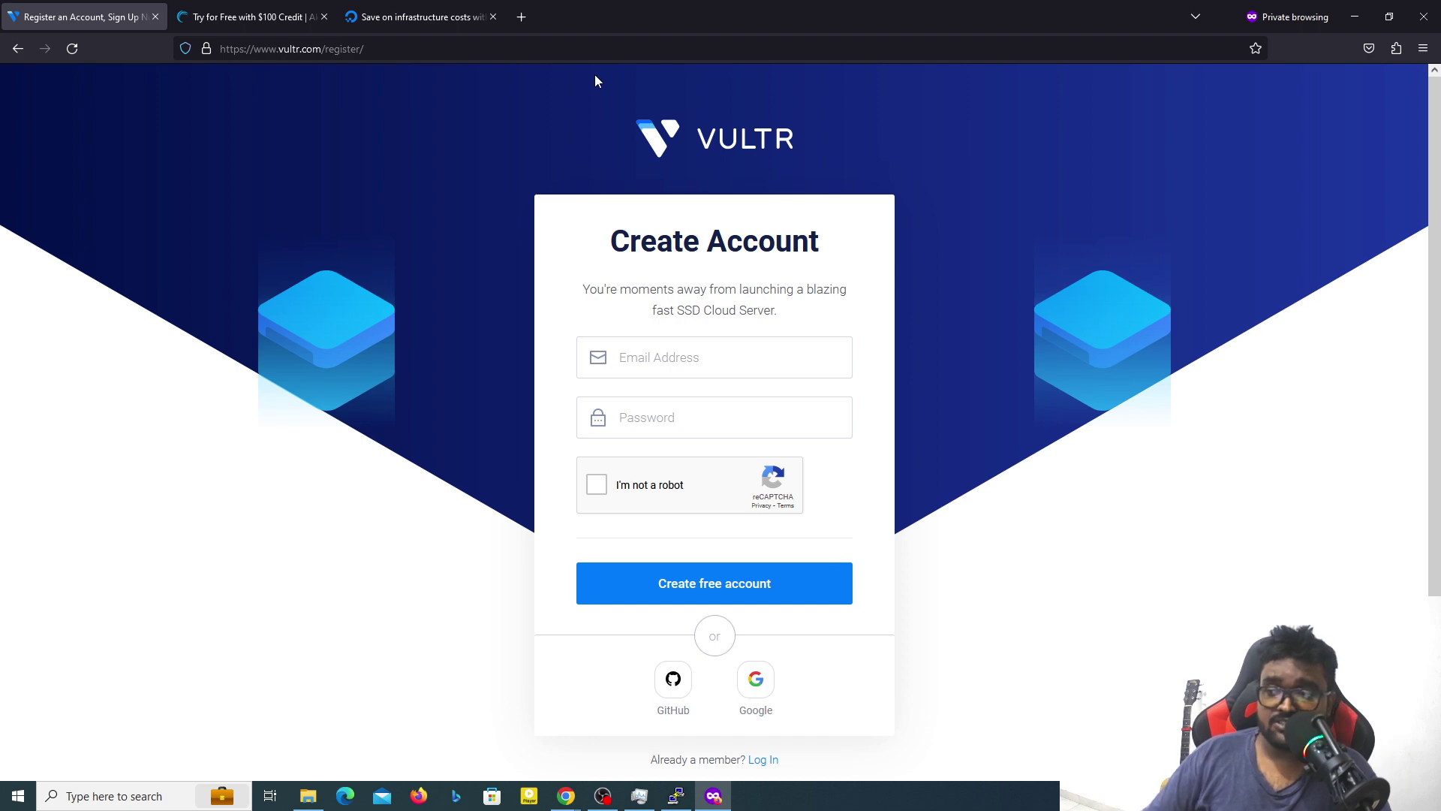
pyautogui.hotkey('ctrl', 'Tab')
pyautogui.hotkey('ctrl', 'Tab')
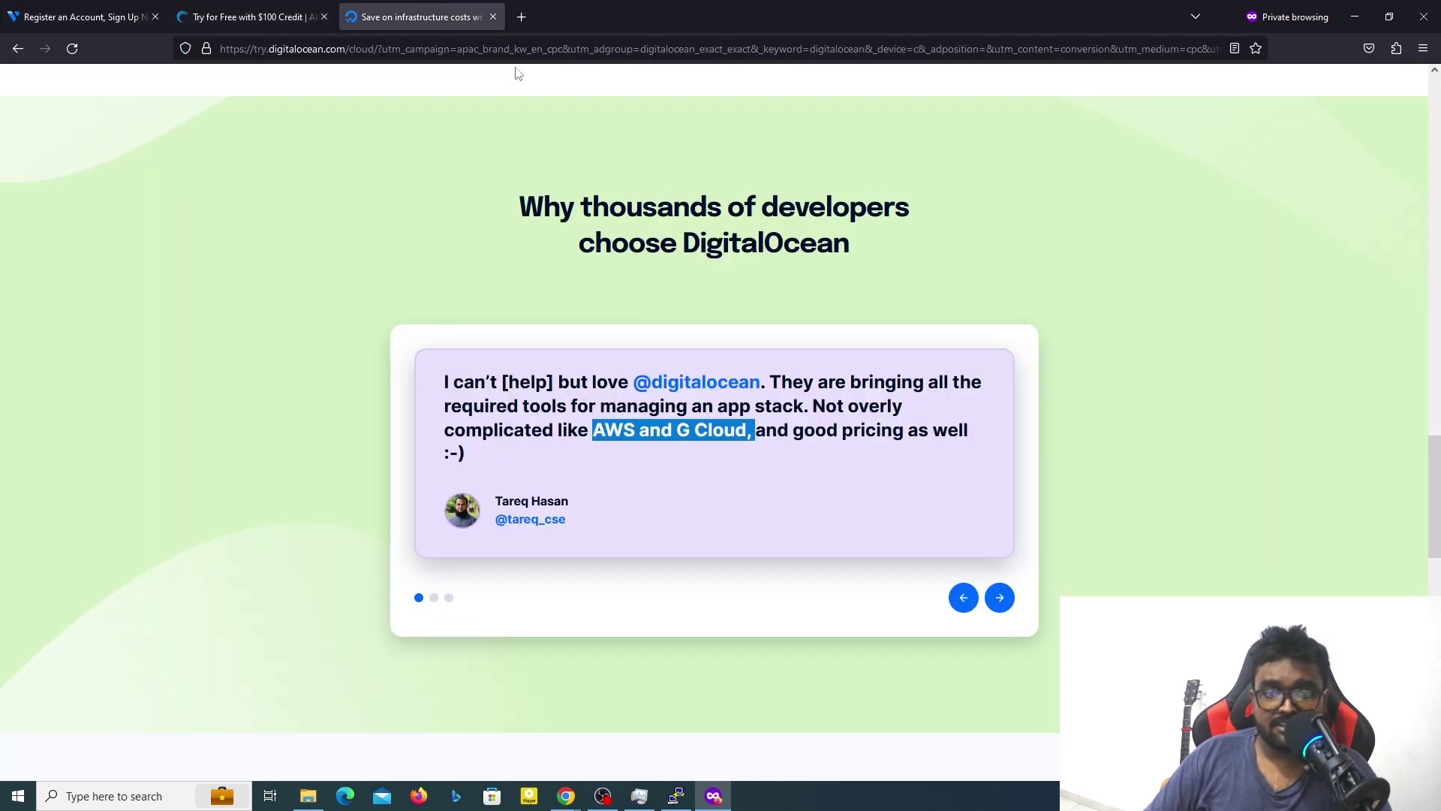
pyautogui.click(300, 17)
pyautogui.click(437, 21)
pyautogui.click(248, 15)
pyautogui.click(405, 11)
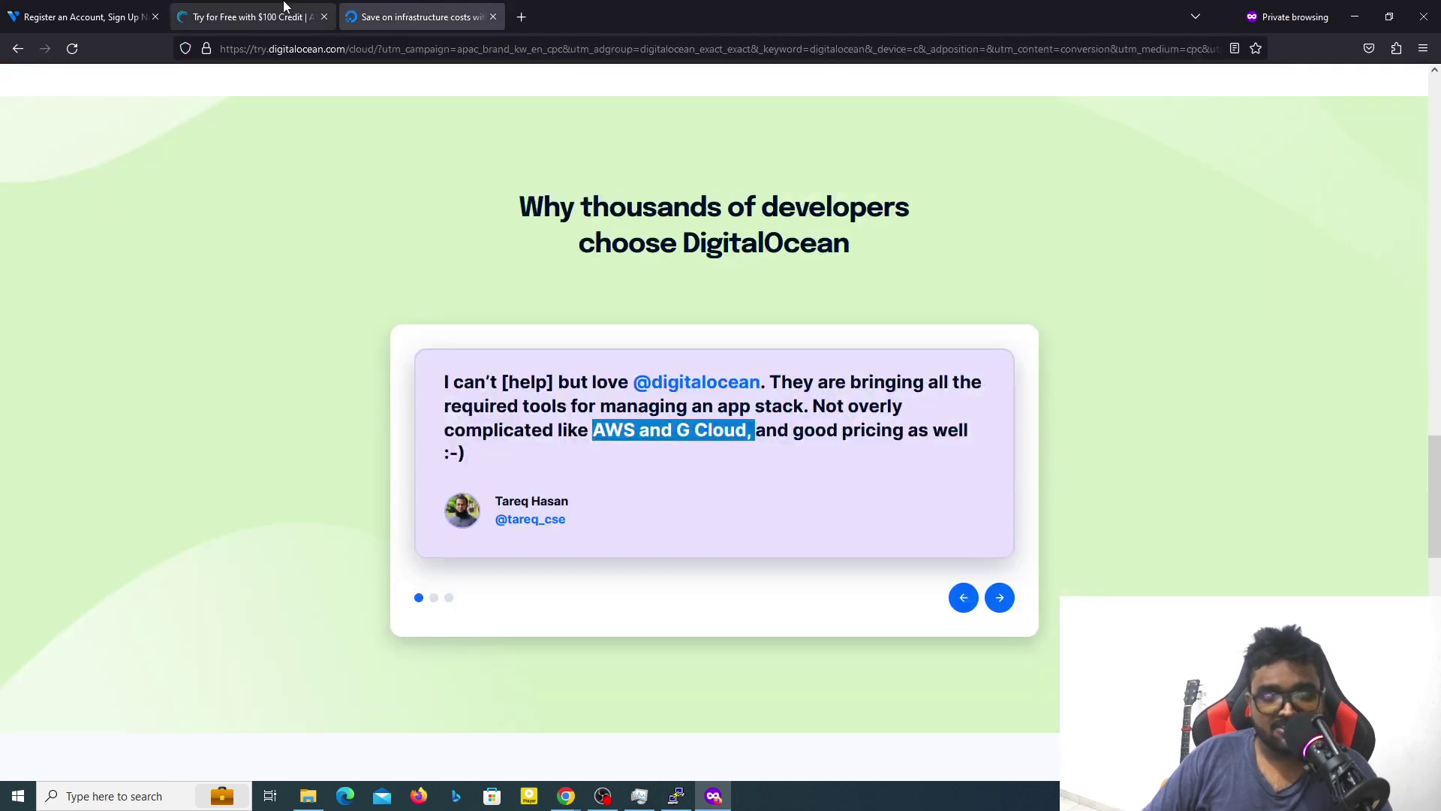
pyautogui.click(285, 8)
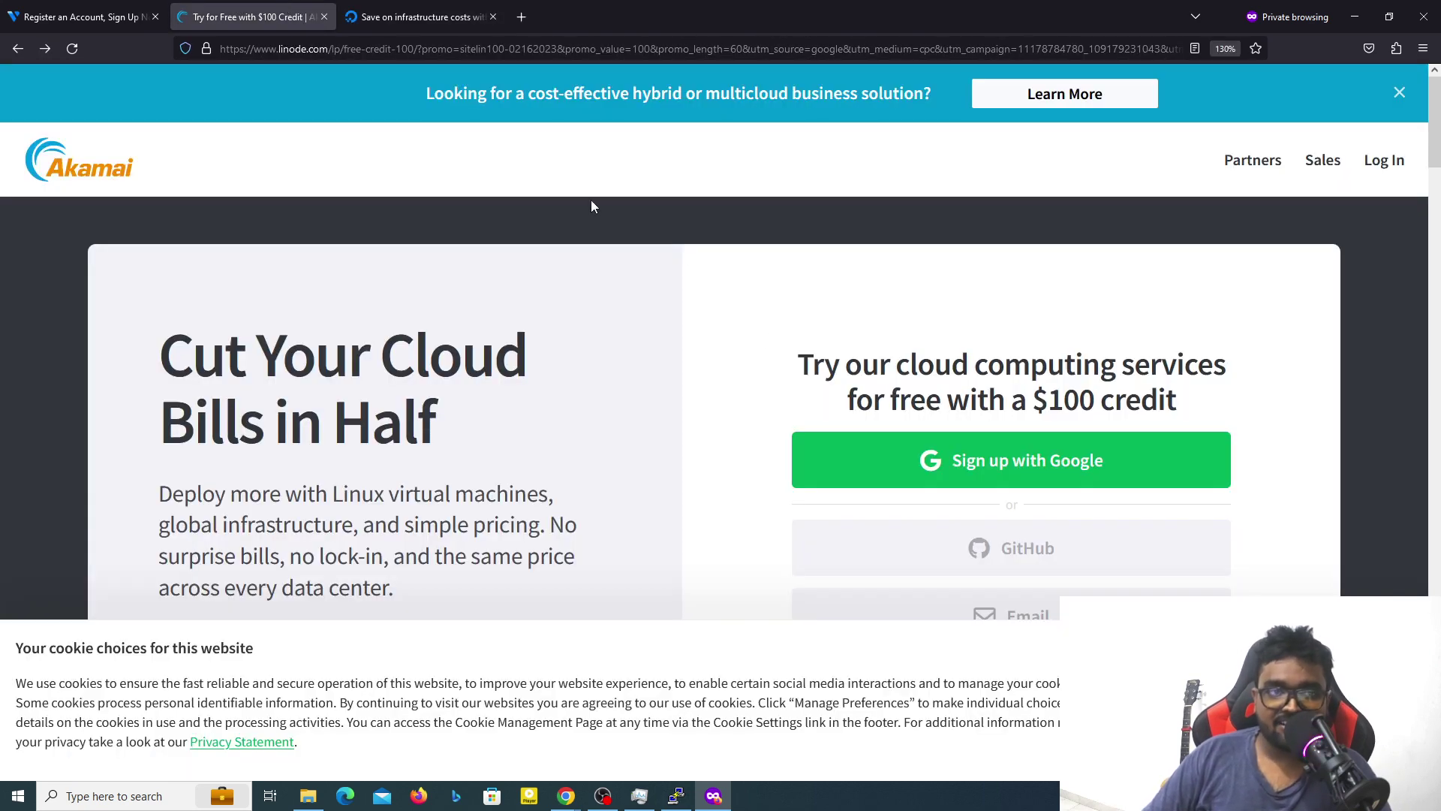
pyautogui.click(424, 7)
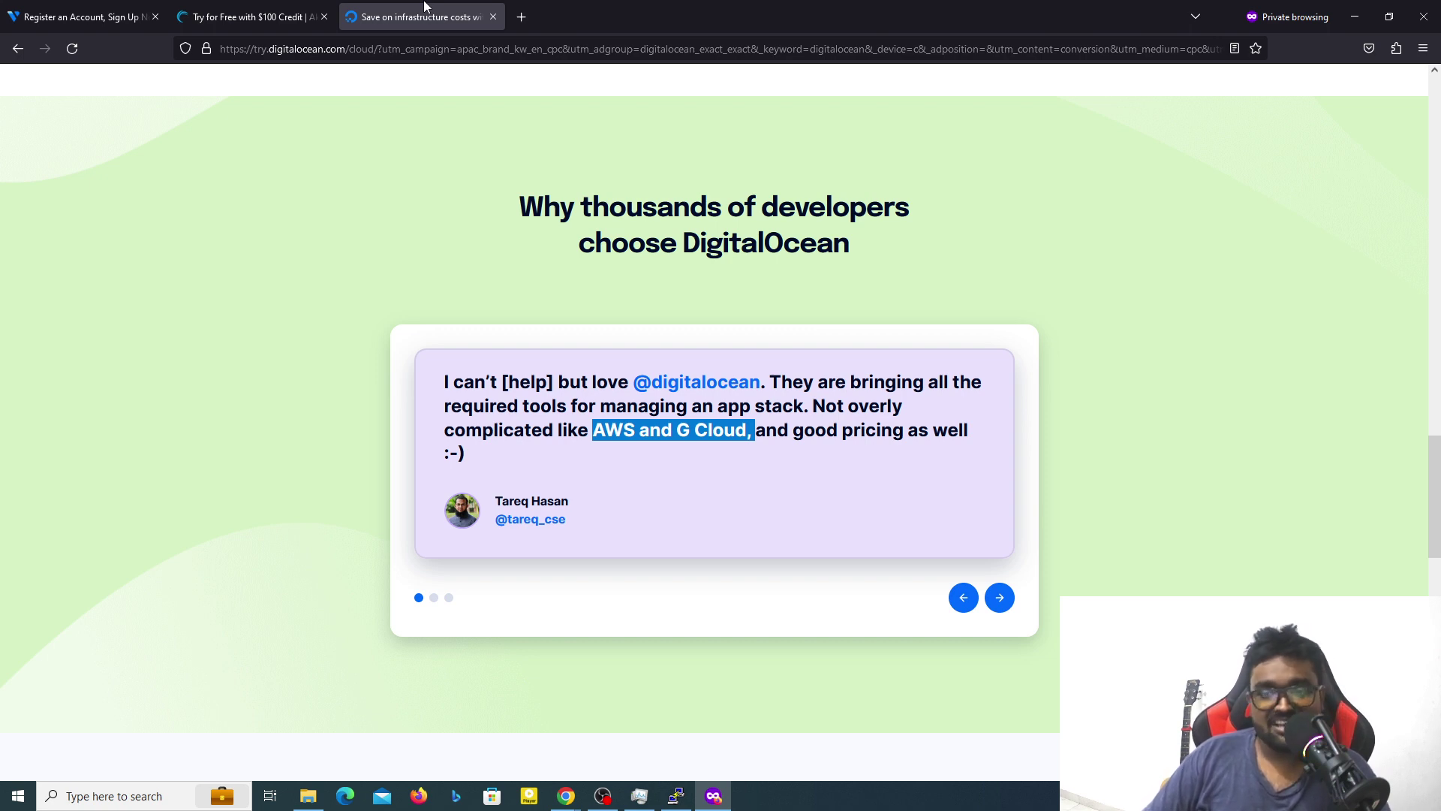
pyautogui.click(278, 8)
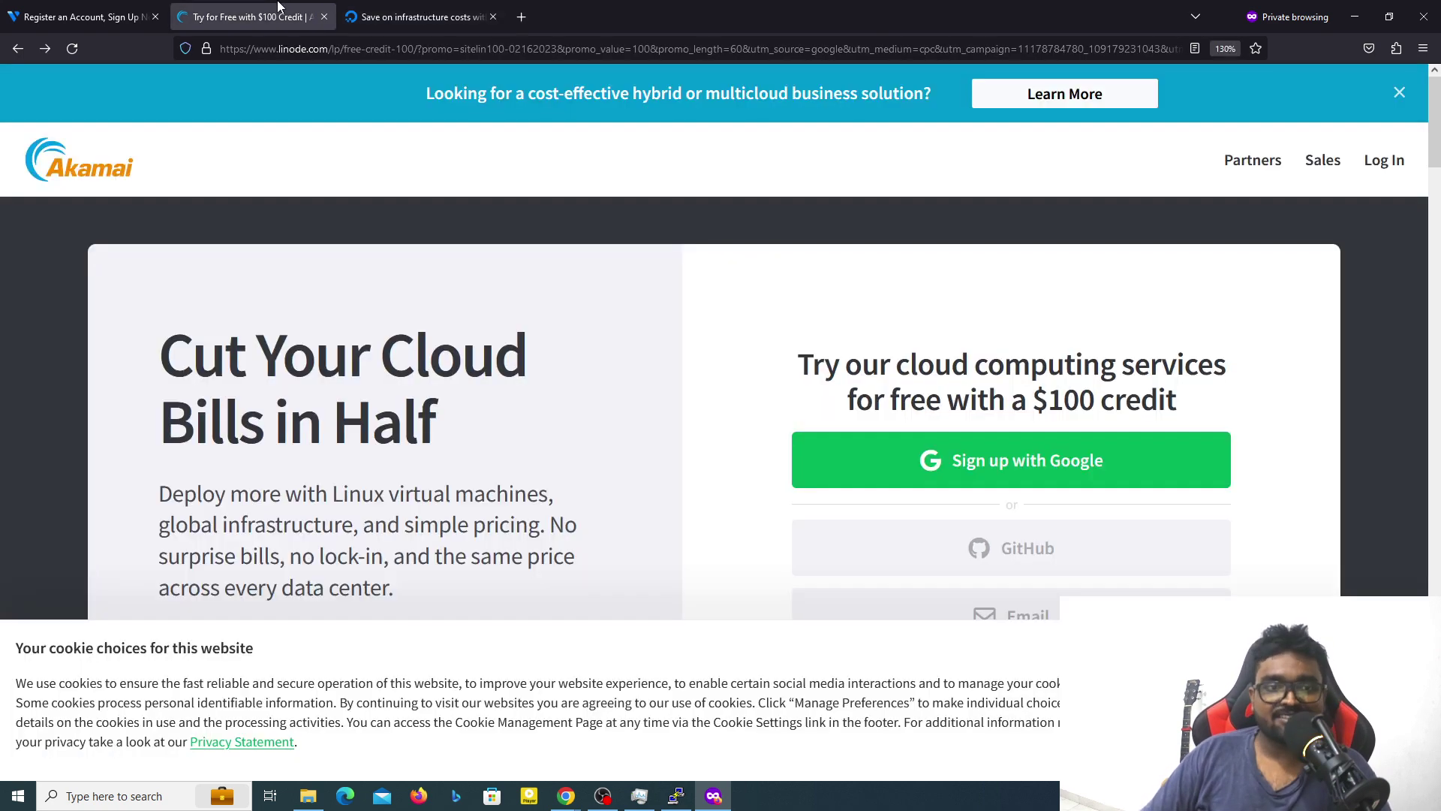
pyautogui.click(439, 6)
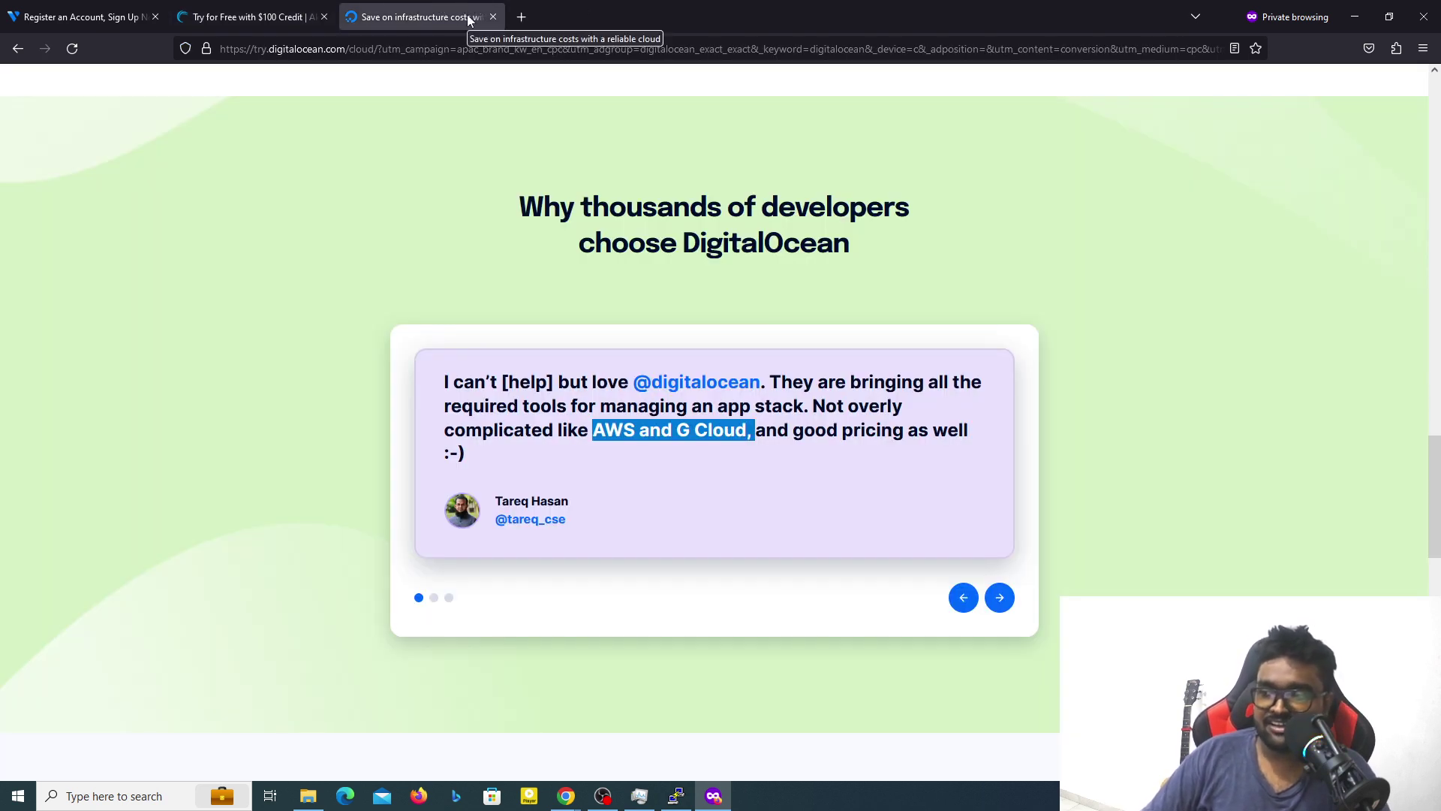
pyautogui.click(282, 17)
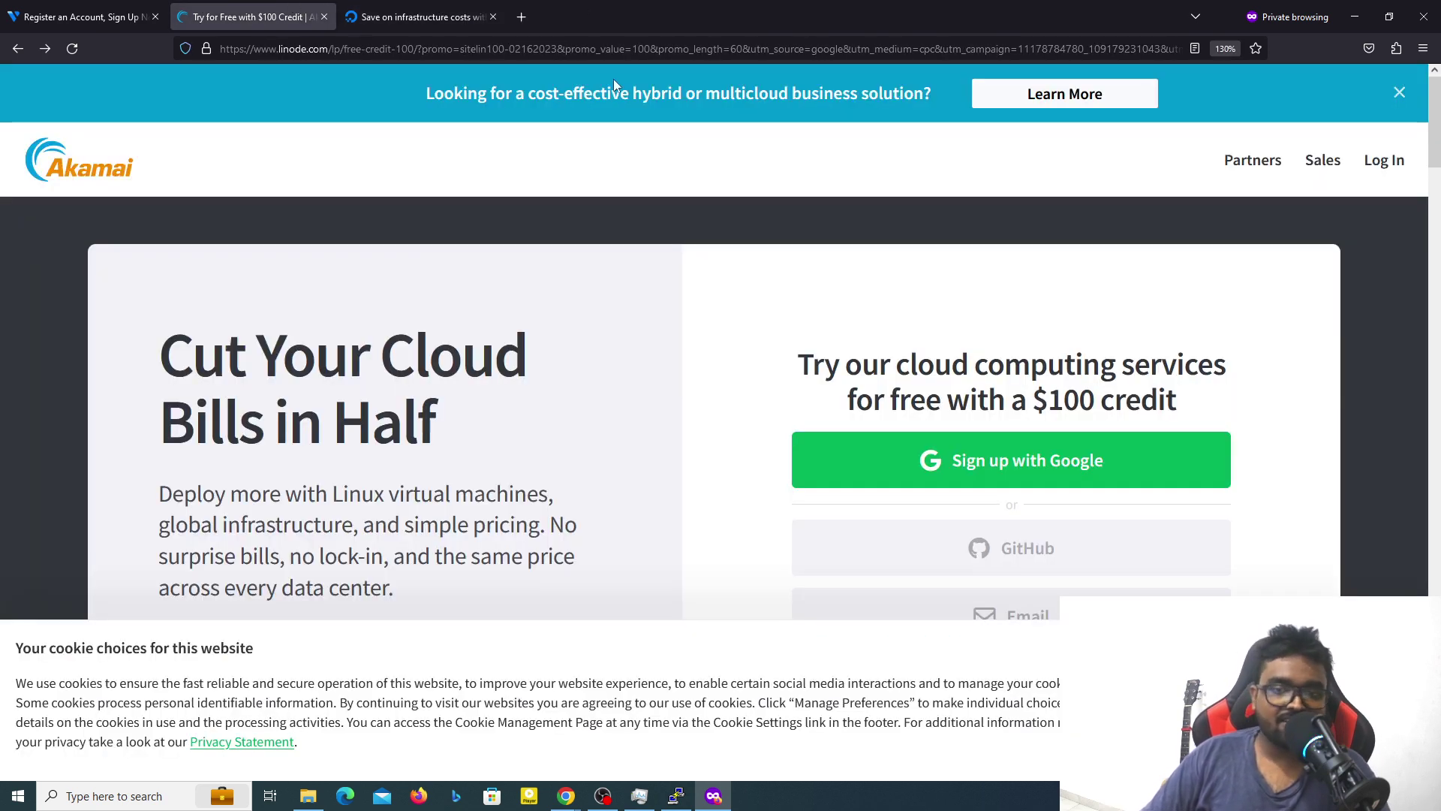
pyautogui.click(443, 7)
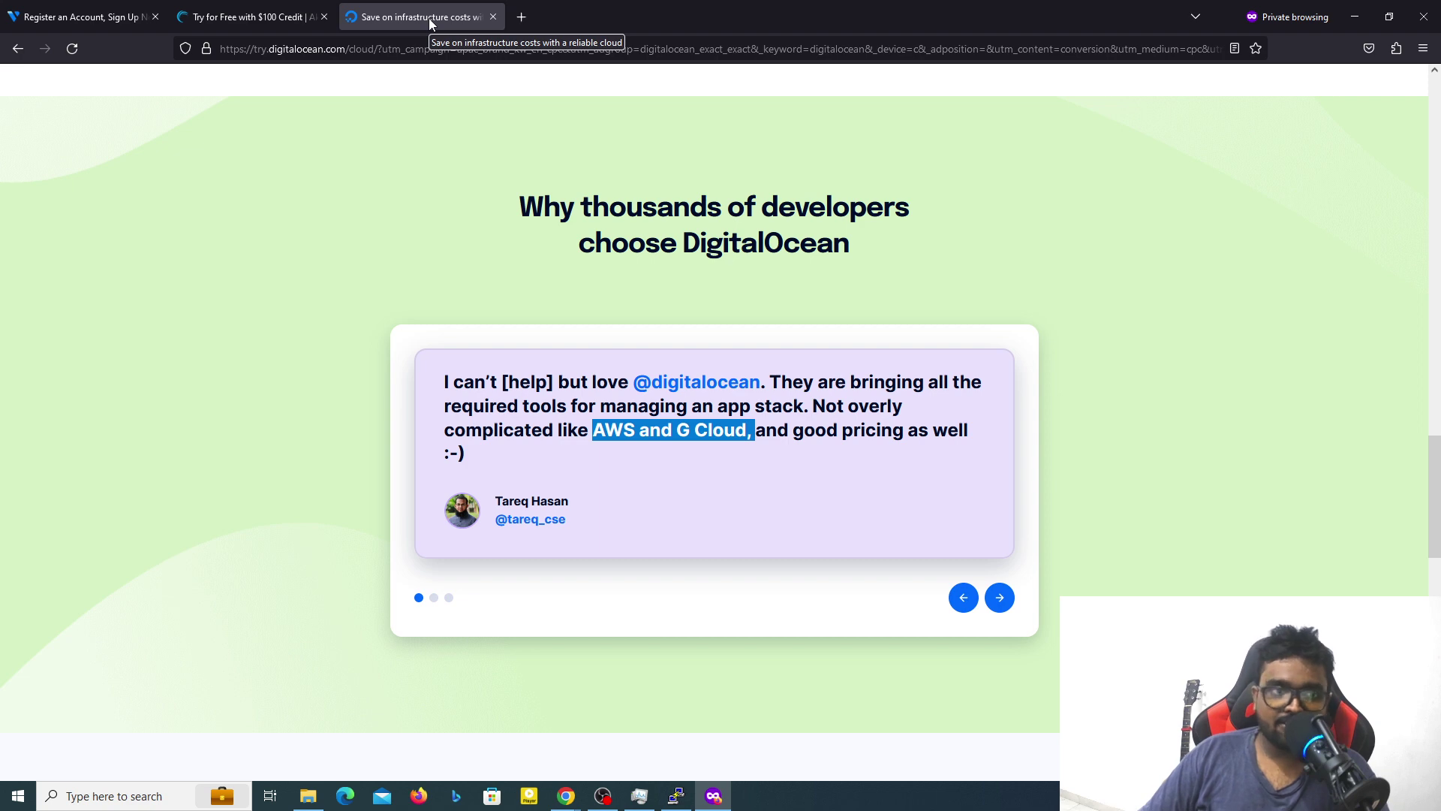
pyautogui.click(284, 10)
pyautogui.click(405, 9)
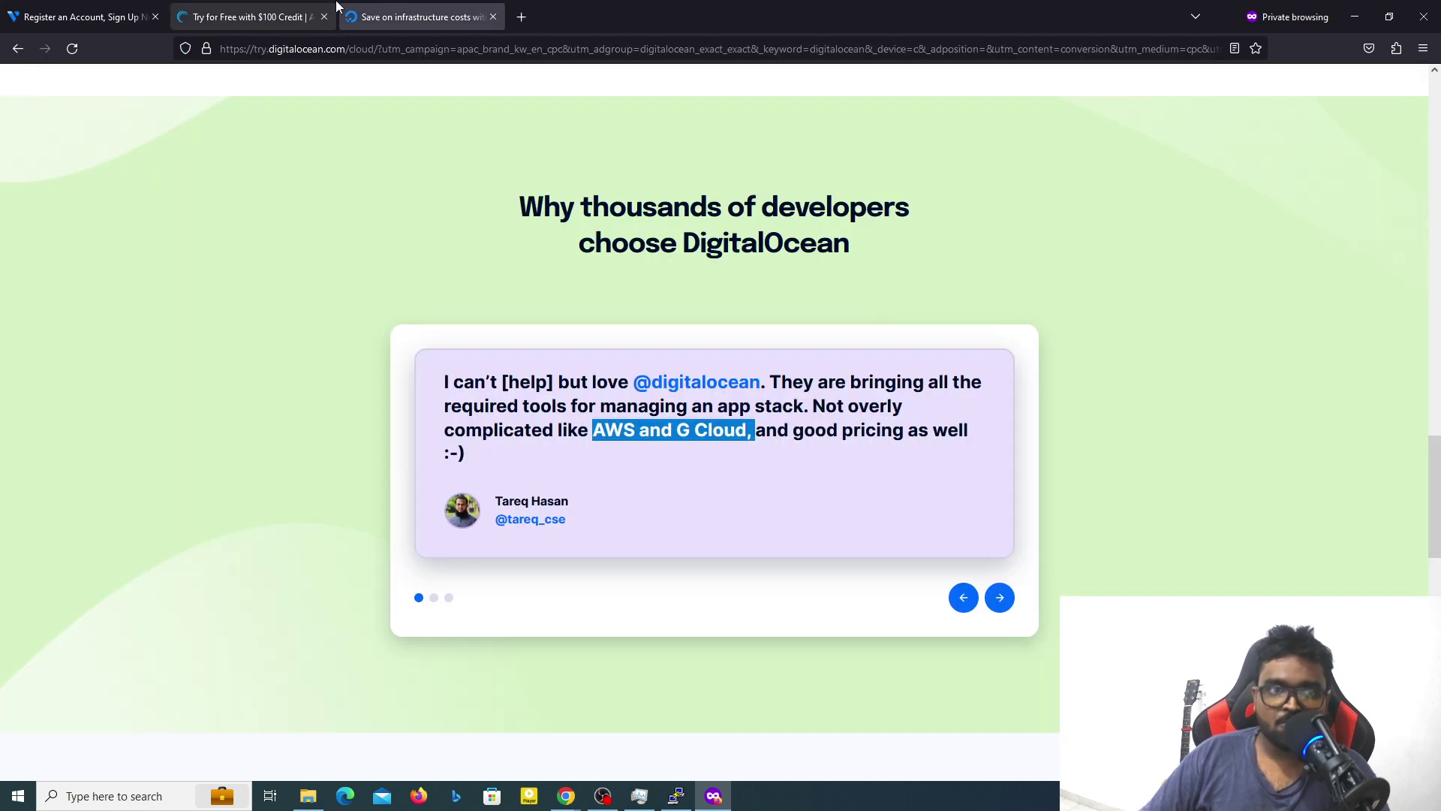
pyautogui.click(235, 9)
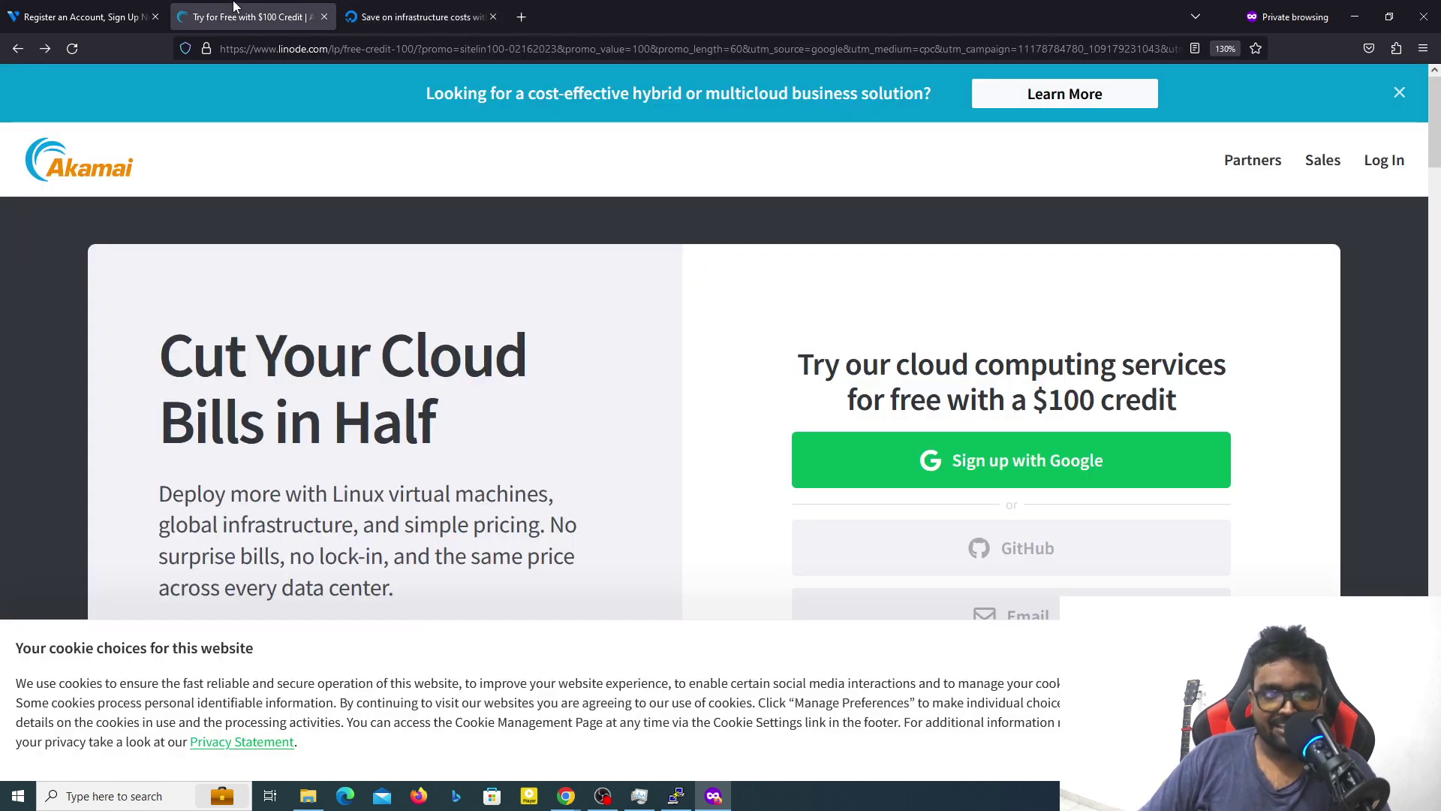
pyautogui.click(416, 4)
pyautogui.scroll(4, 571, 378)
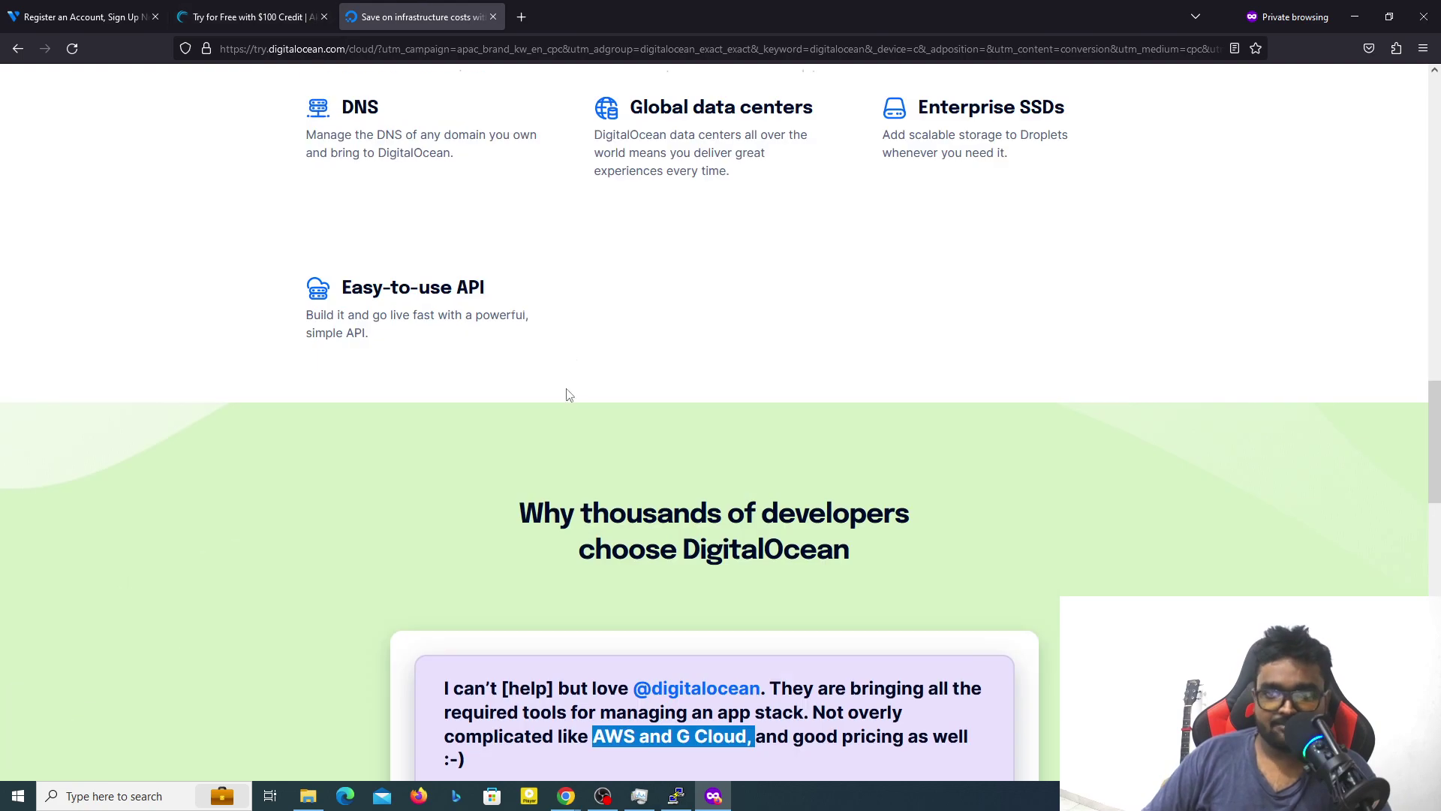
pyautogui.scroll(15, 573, 378)
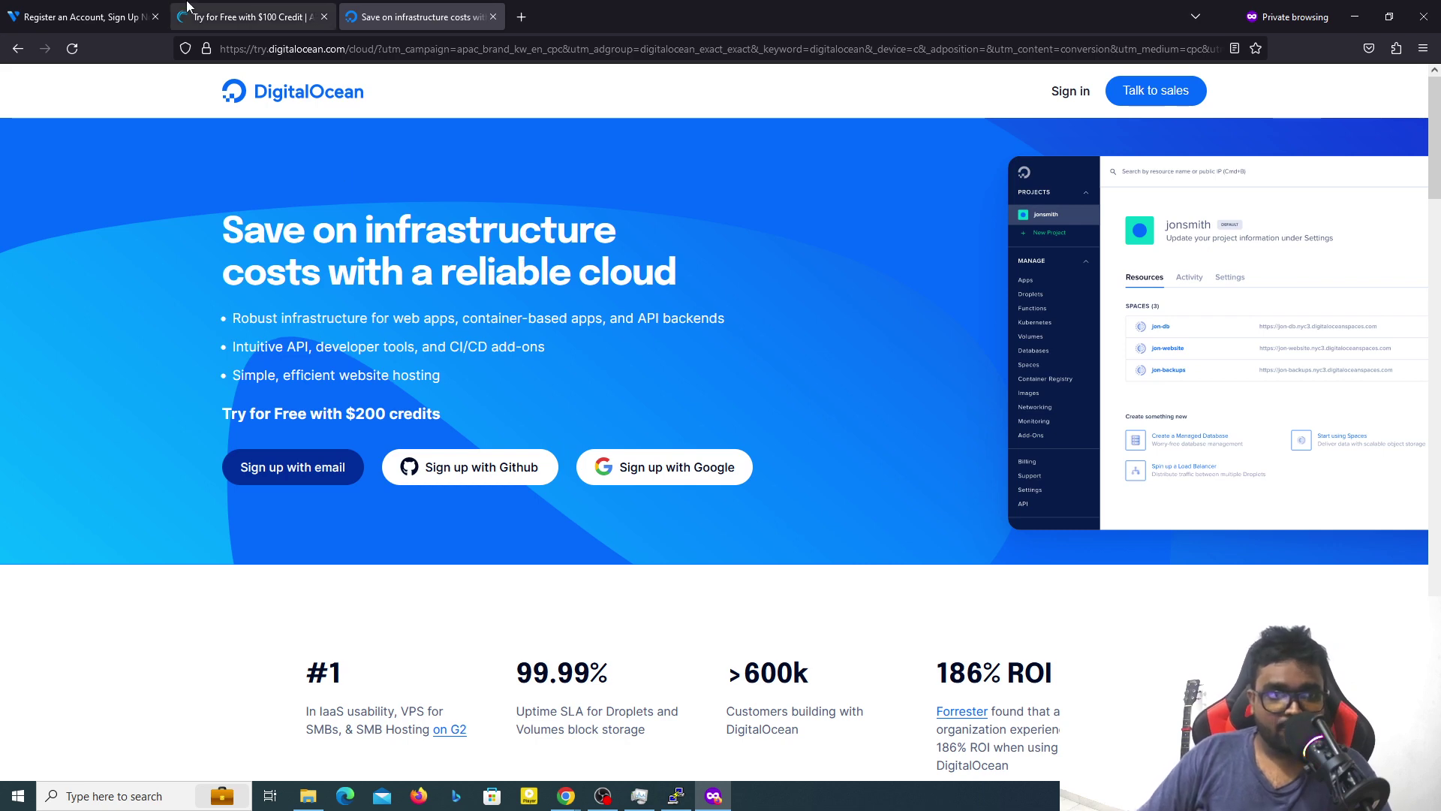
# Cycle through the Vultr, Linode and DigitalOcean tabs, ending on Vultr's log-in page.
pyautogui.click(88, 18)
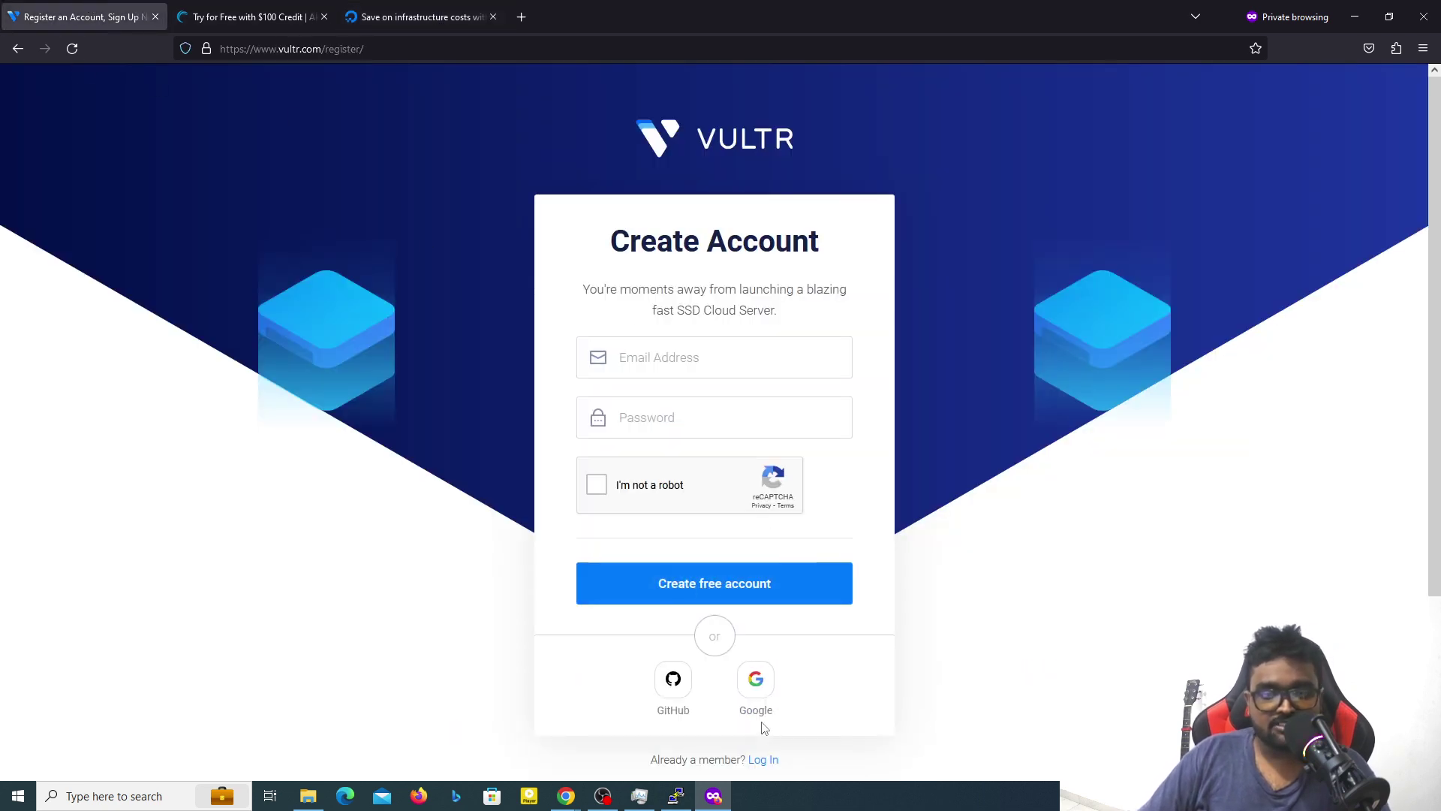
pyautogui.click(267, 15)
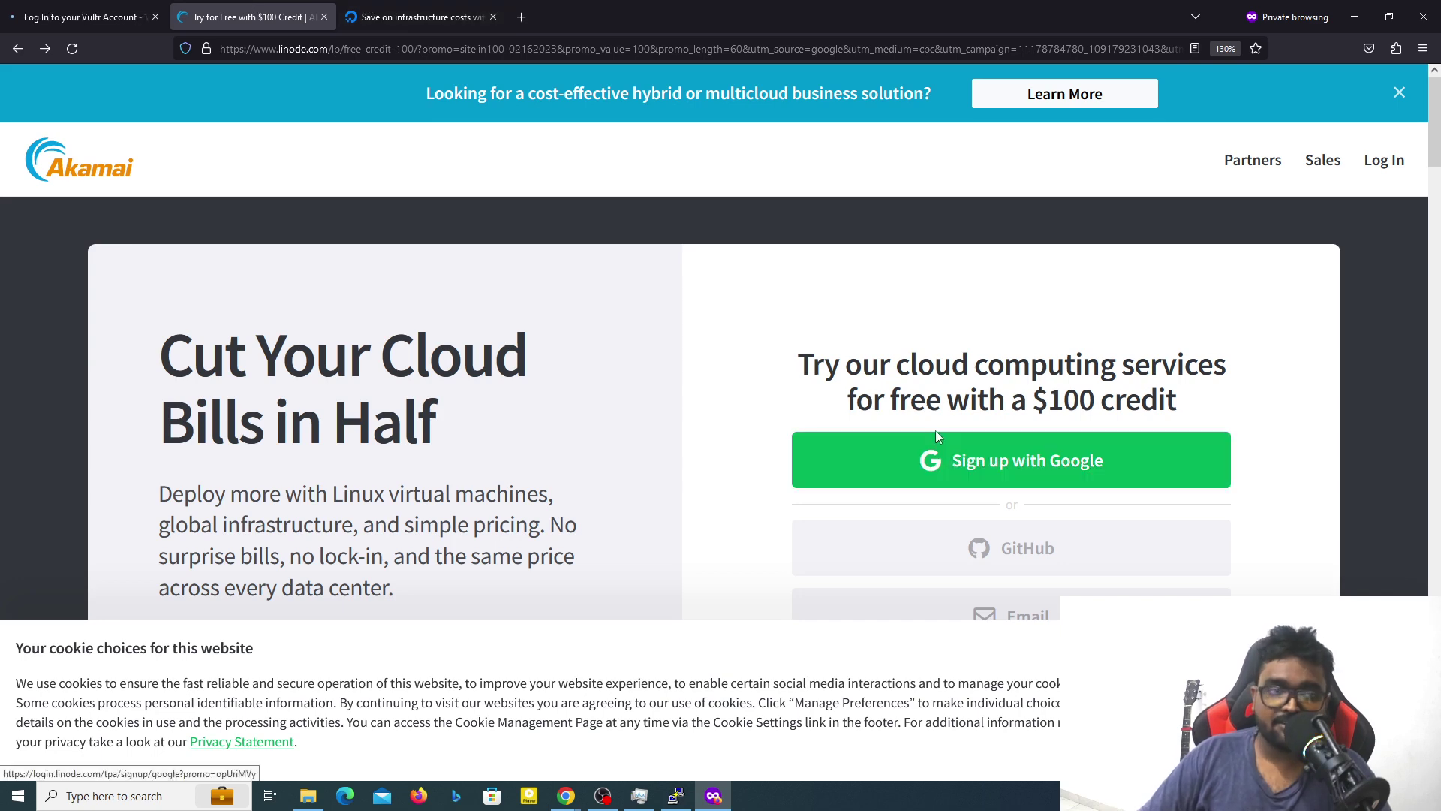
pyautogui.click(399, 9)
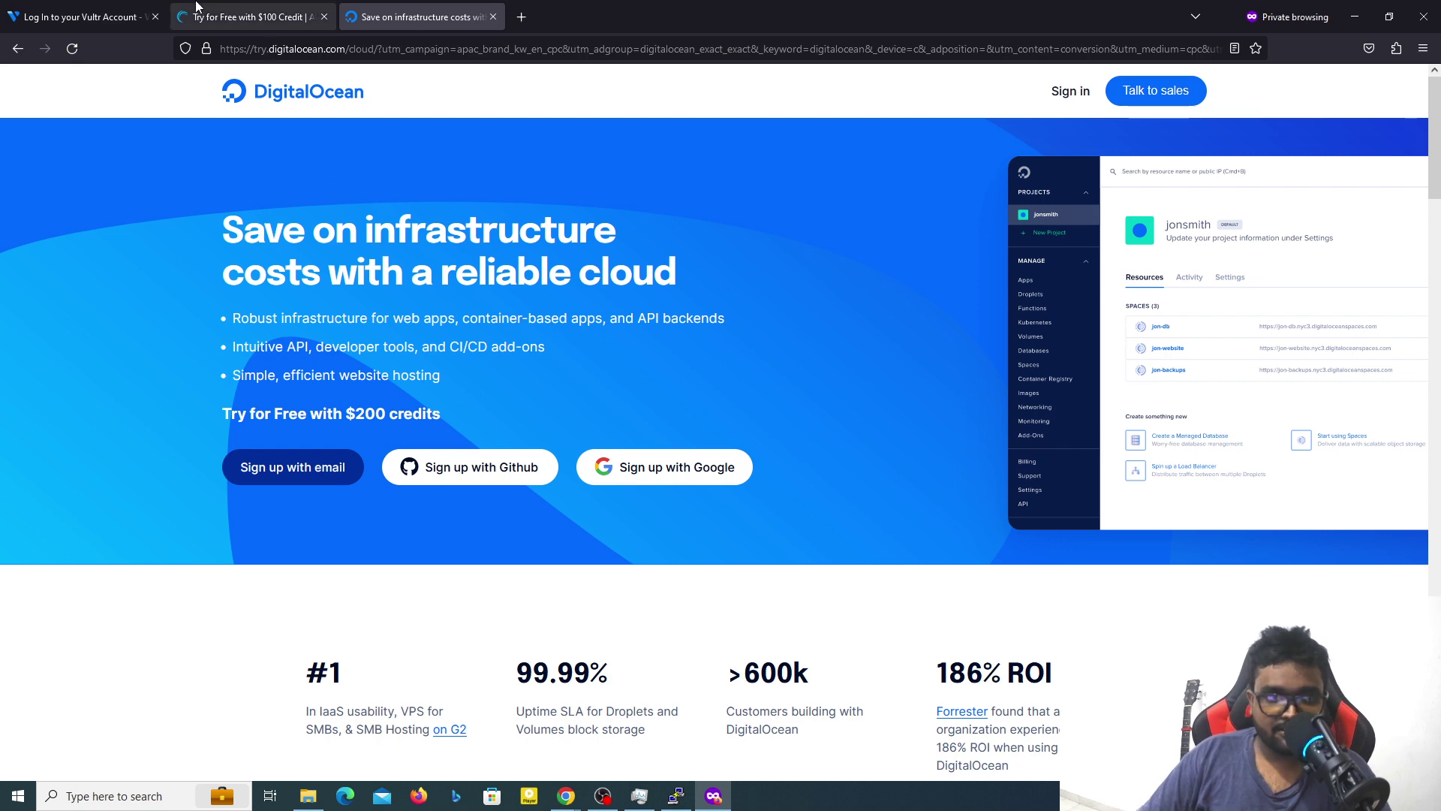
pyautogui.click(82, 17)
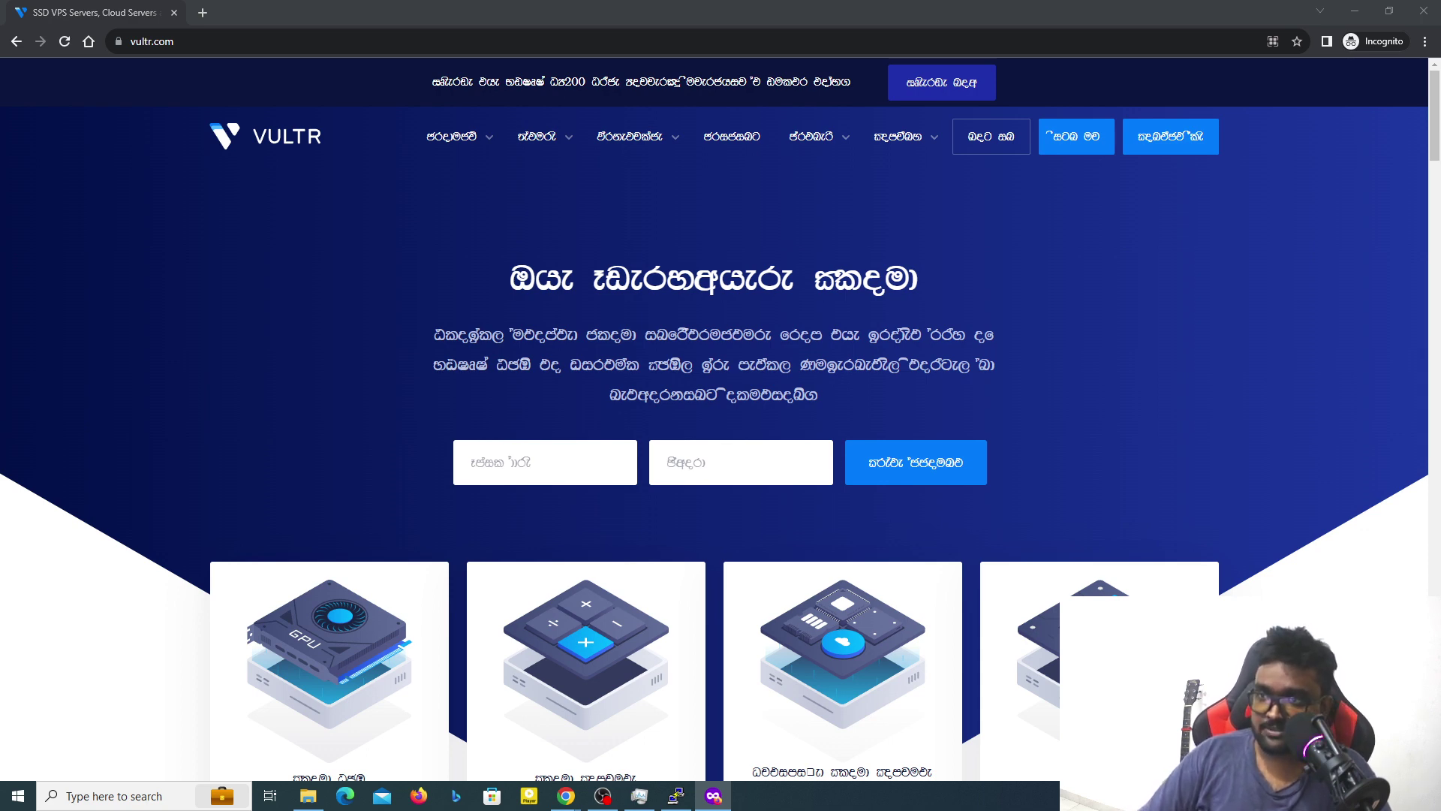
# Switch windows until the private Firefox window shows Vultr's Trusted Device Security code page.
pyautogui.hotkey('alt', 'Tab')
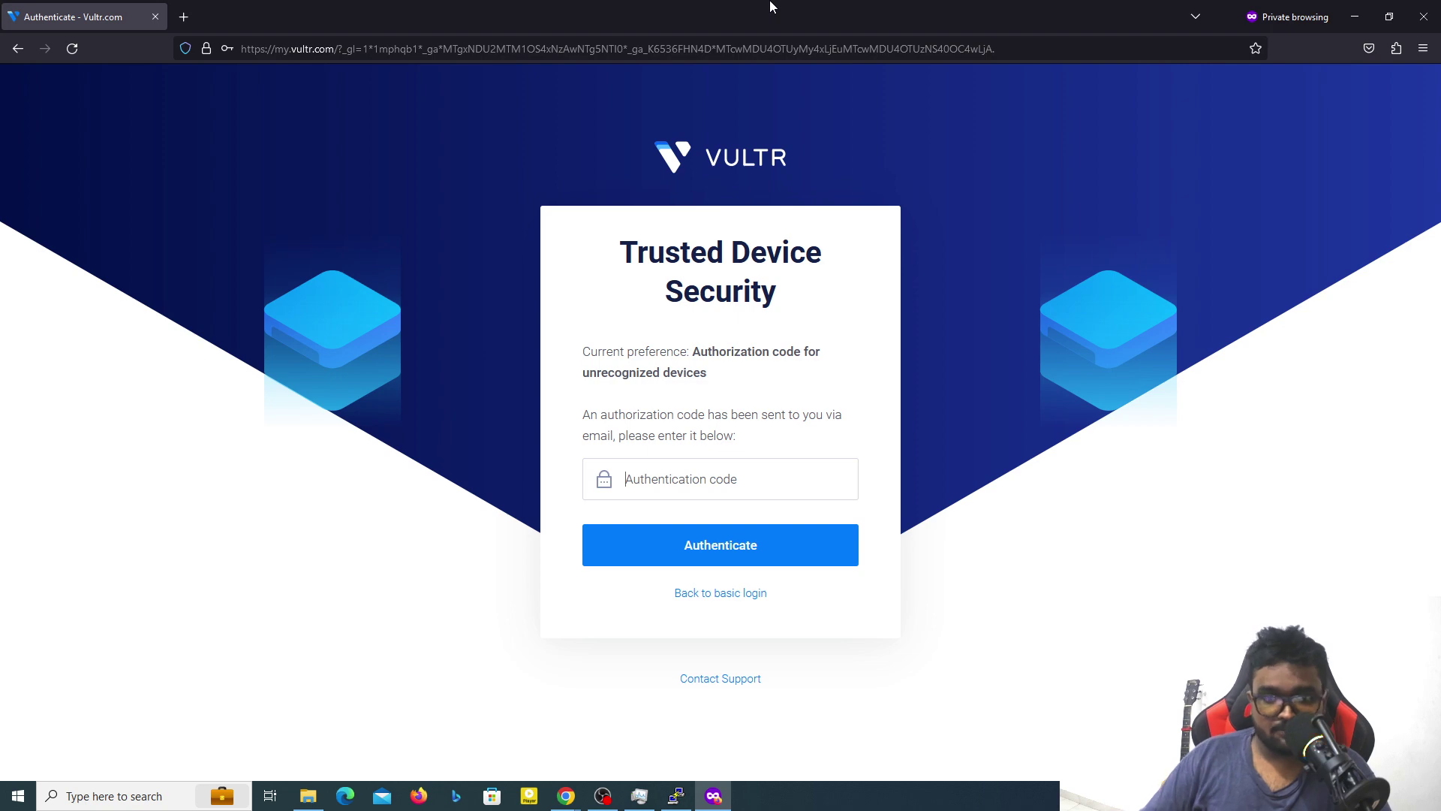
pyautogui.hotkey('alt', 'Tab')
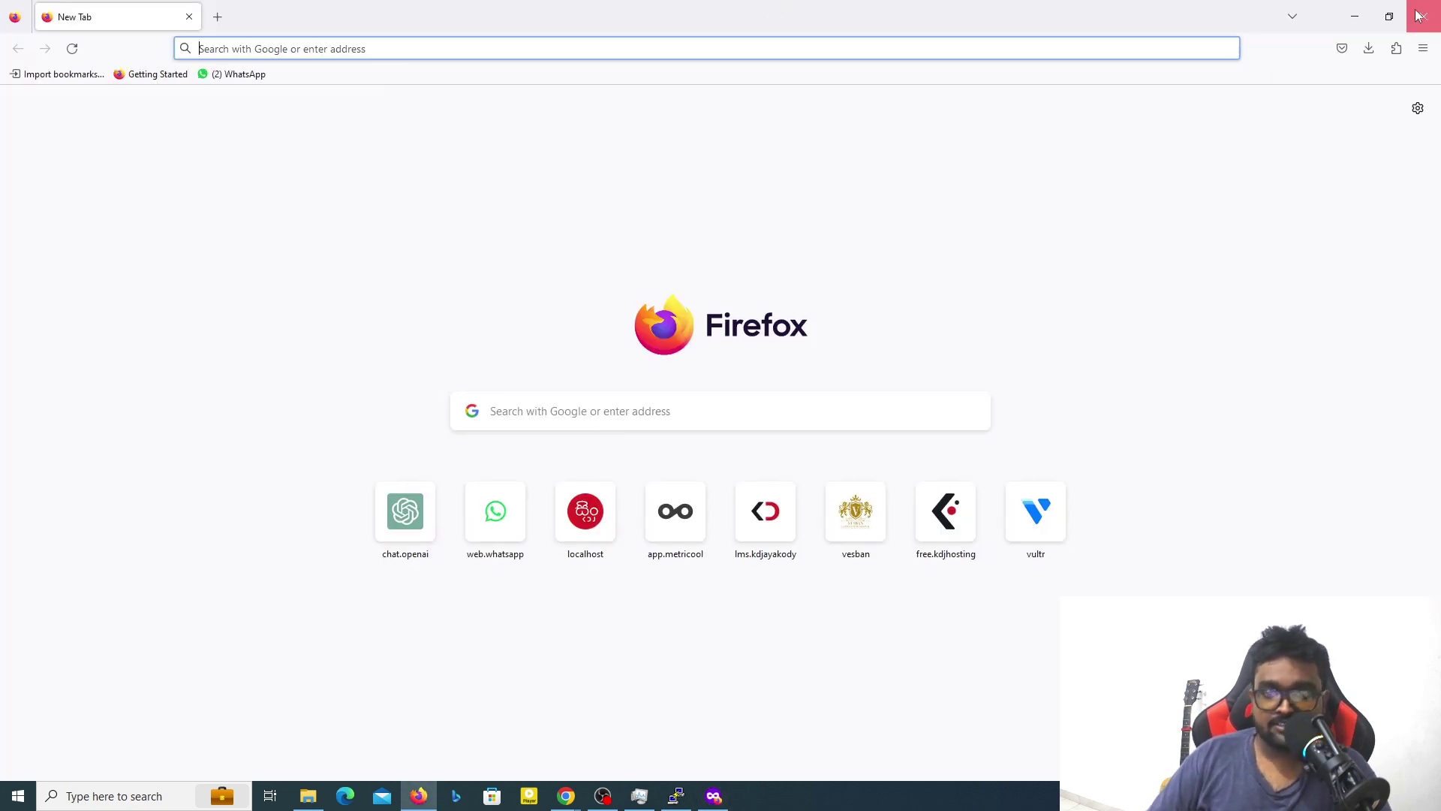
pyautogui.hotkey('alt', 'Tab')
pyautogui.moveTo(566, 794)
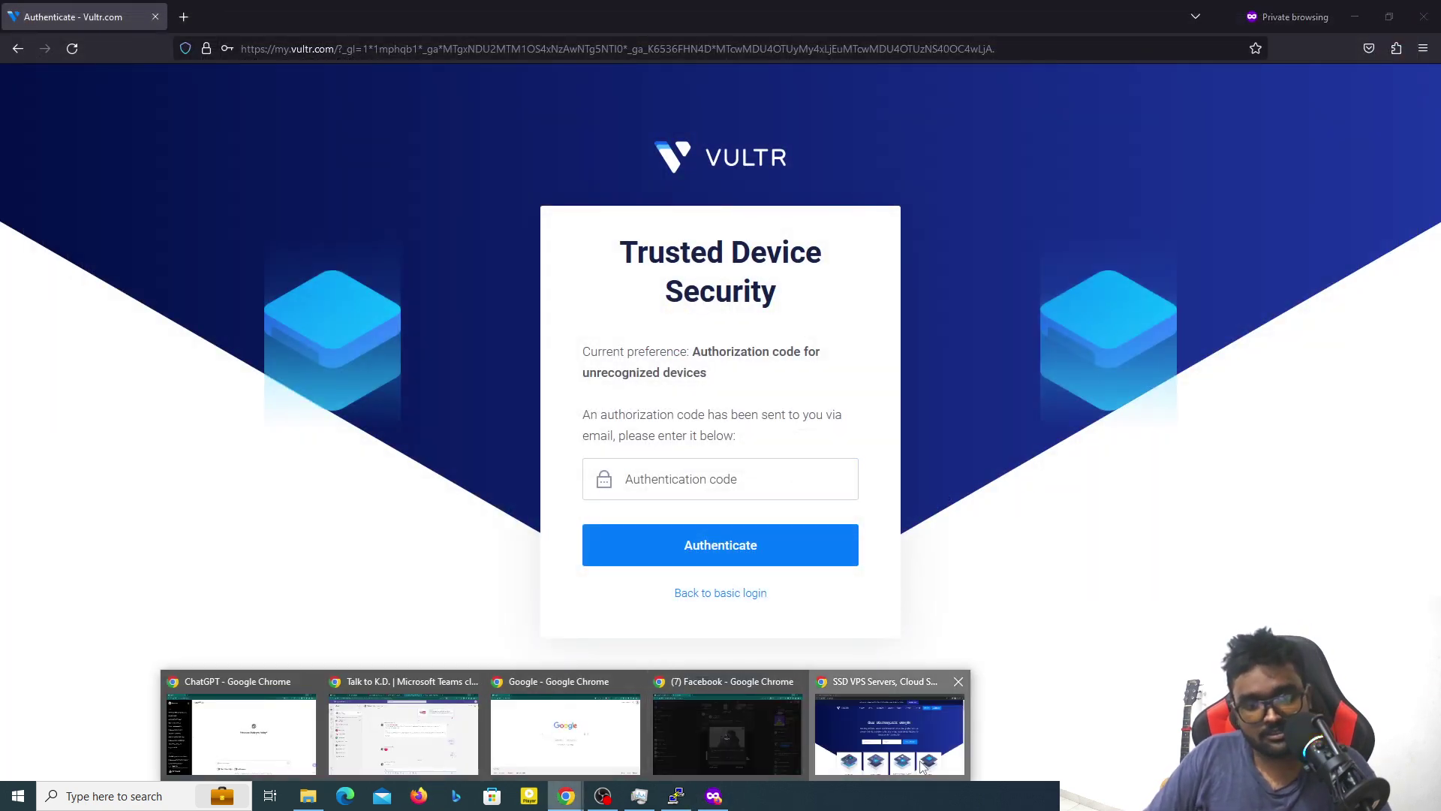
pyautogui.click(841, 739)
pyautogui.hotkey('alt', 'Tab')
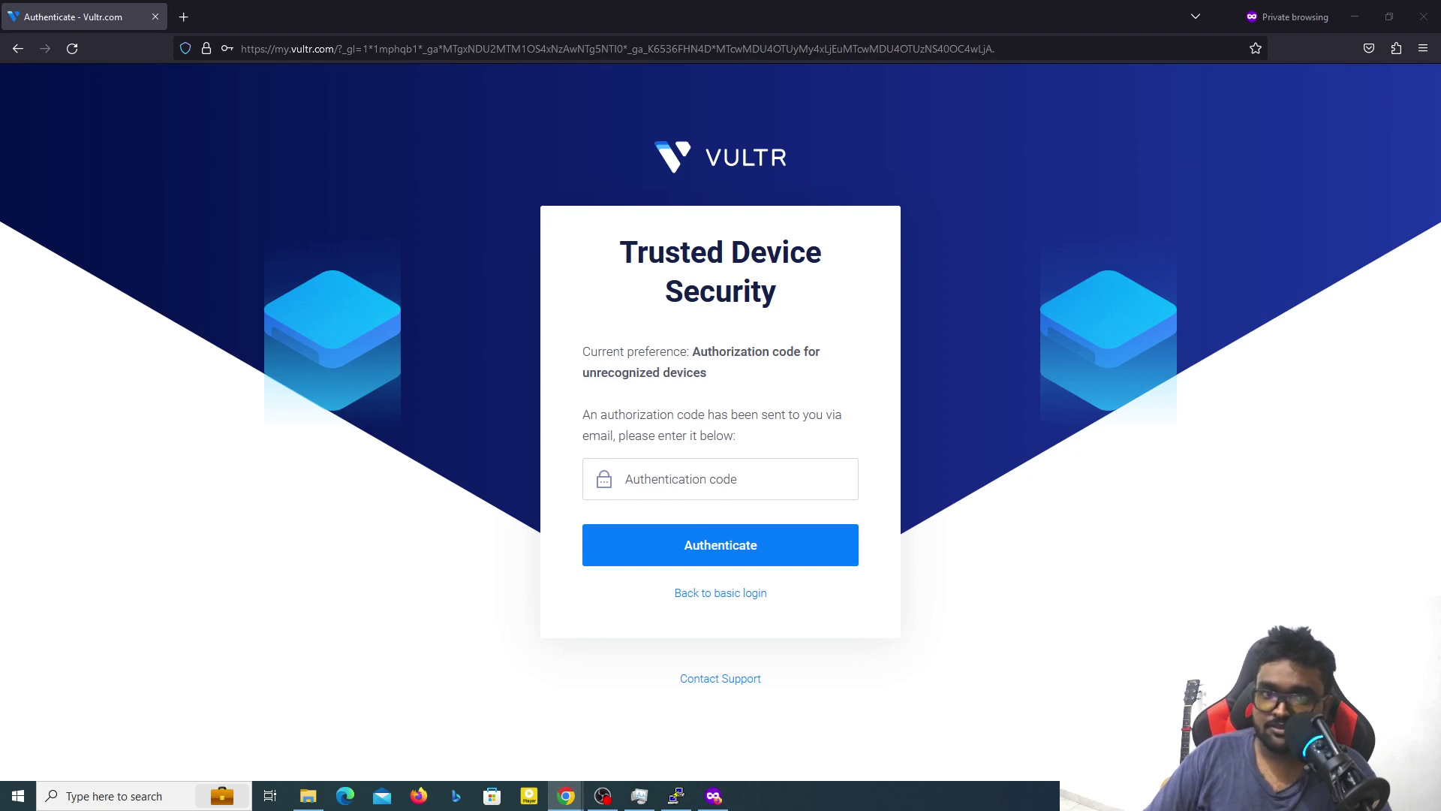
pyautogui.hotkey('alt', 'Tab')
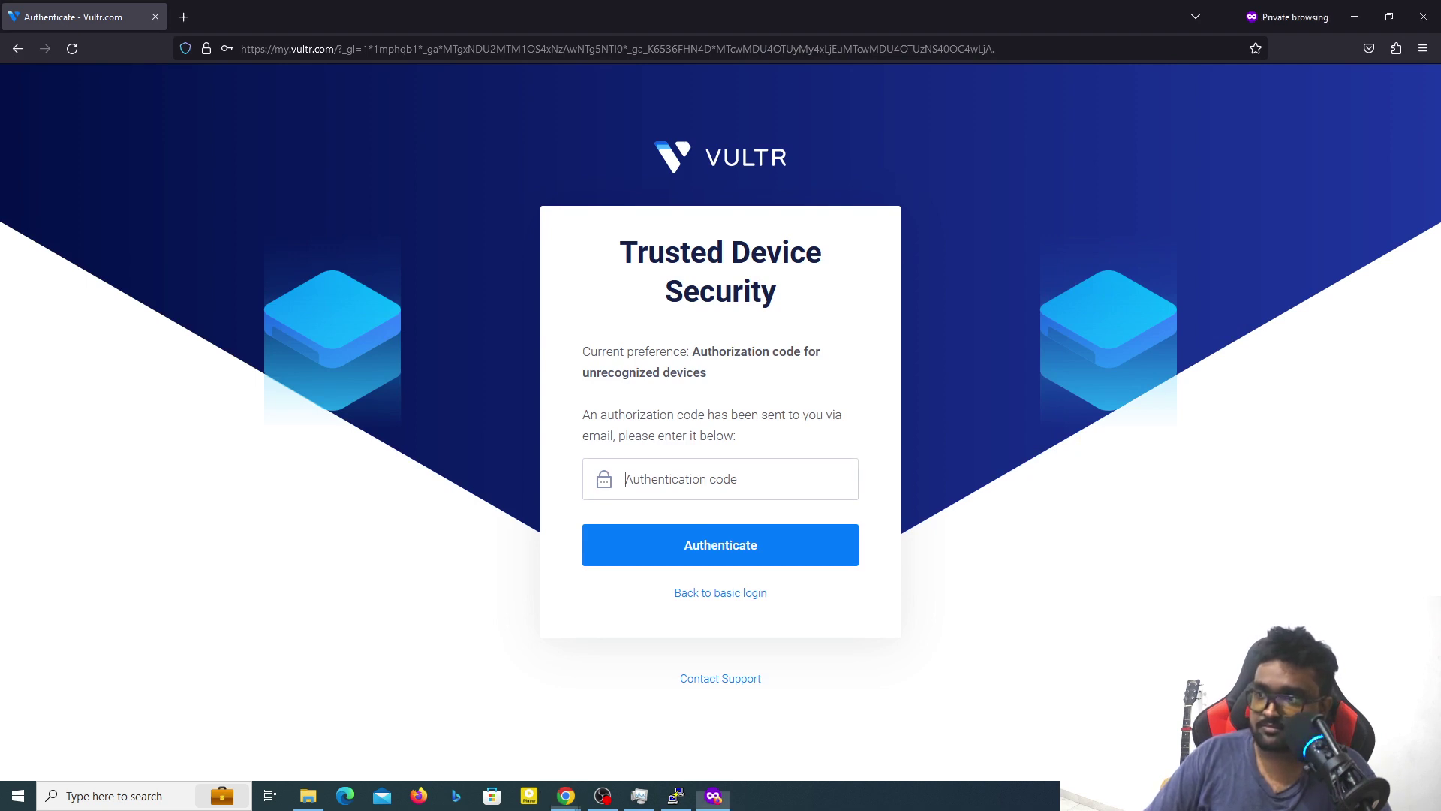
pyautogui.hotkey('alt', 'Tab')
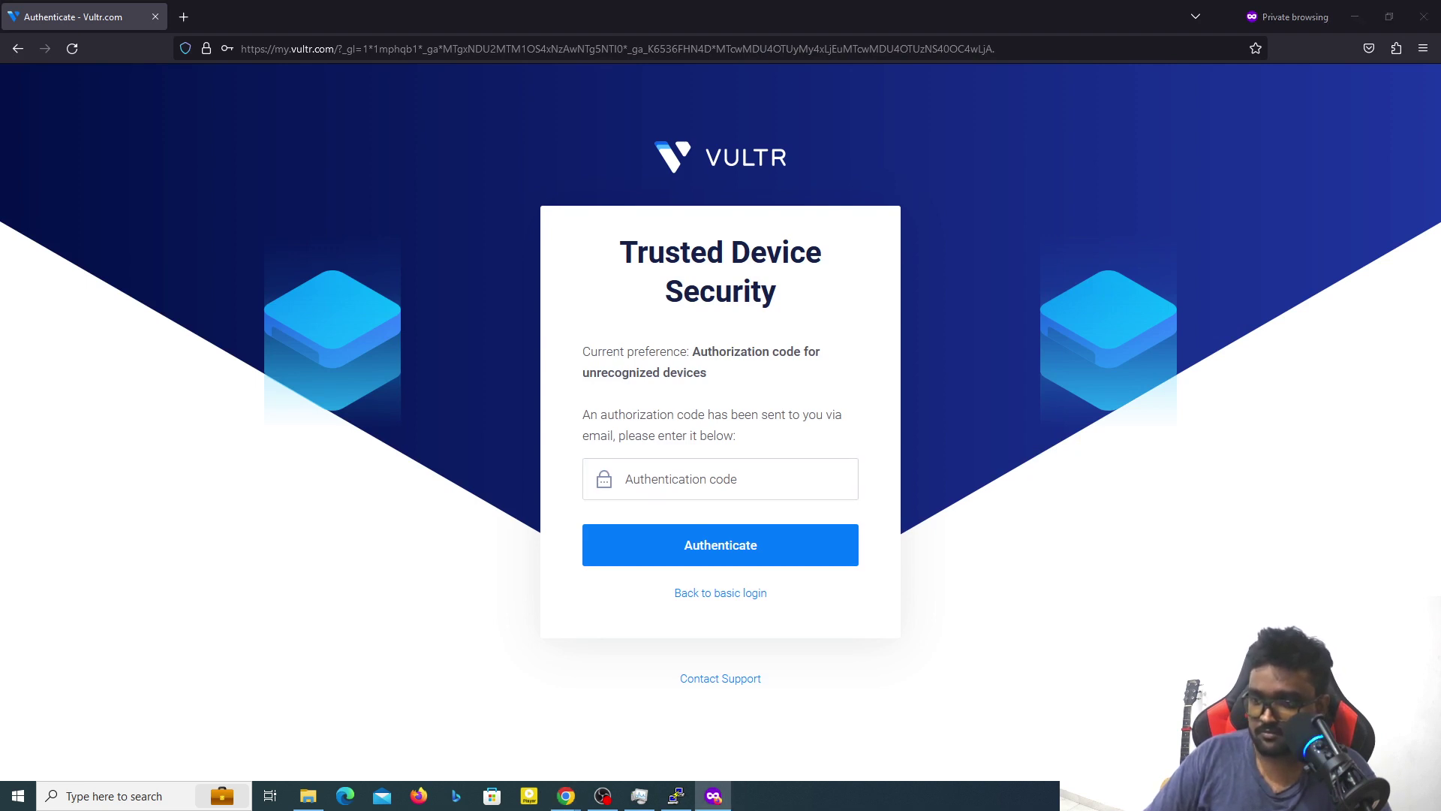
pyautogui.hotkey('alt', 'Tab')
pyautogui.hotkey('alt', 'Tab')
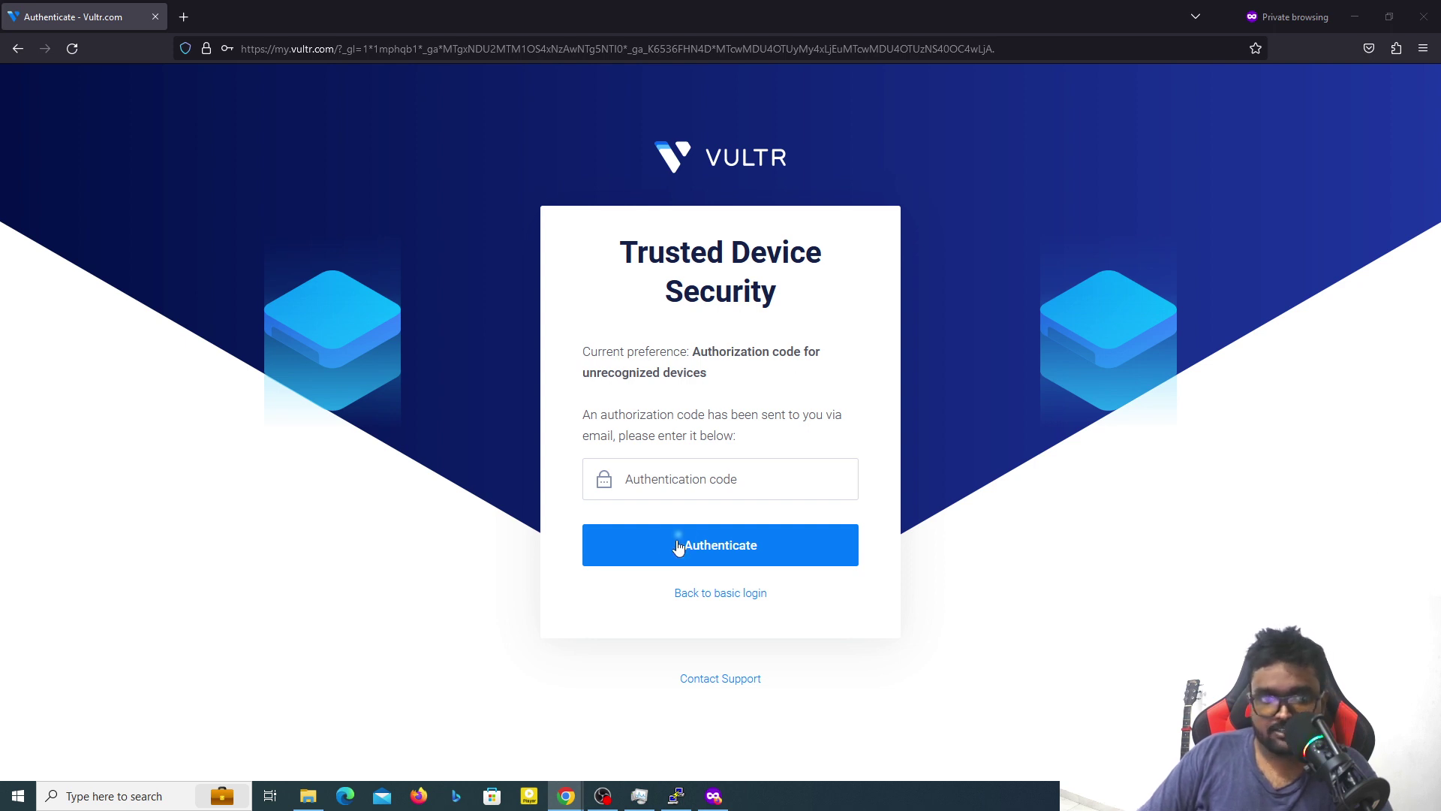
pyautogui.click(711, 478)
pyautogui.click(707, 548)
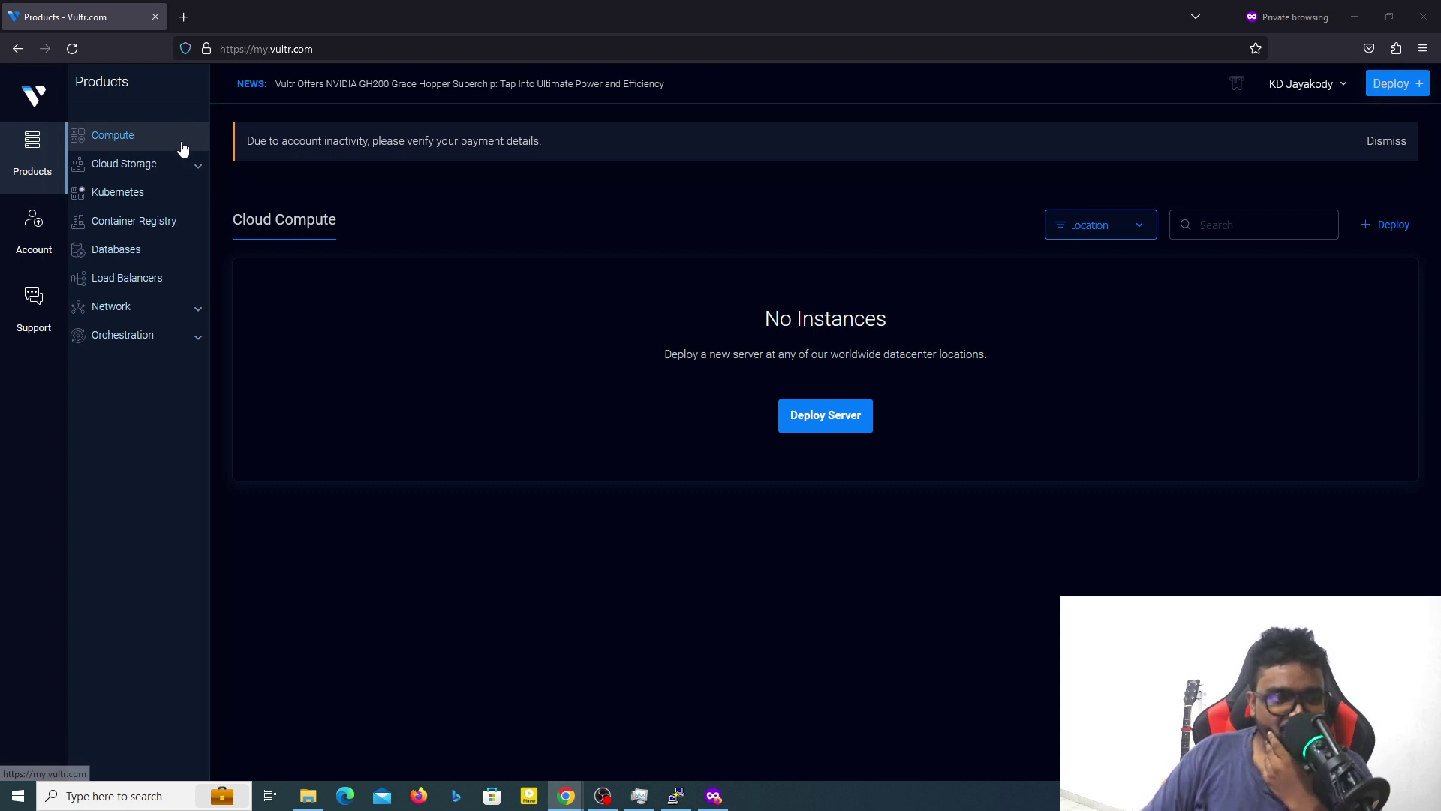
pyautogui.click(145, 146)
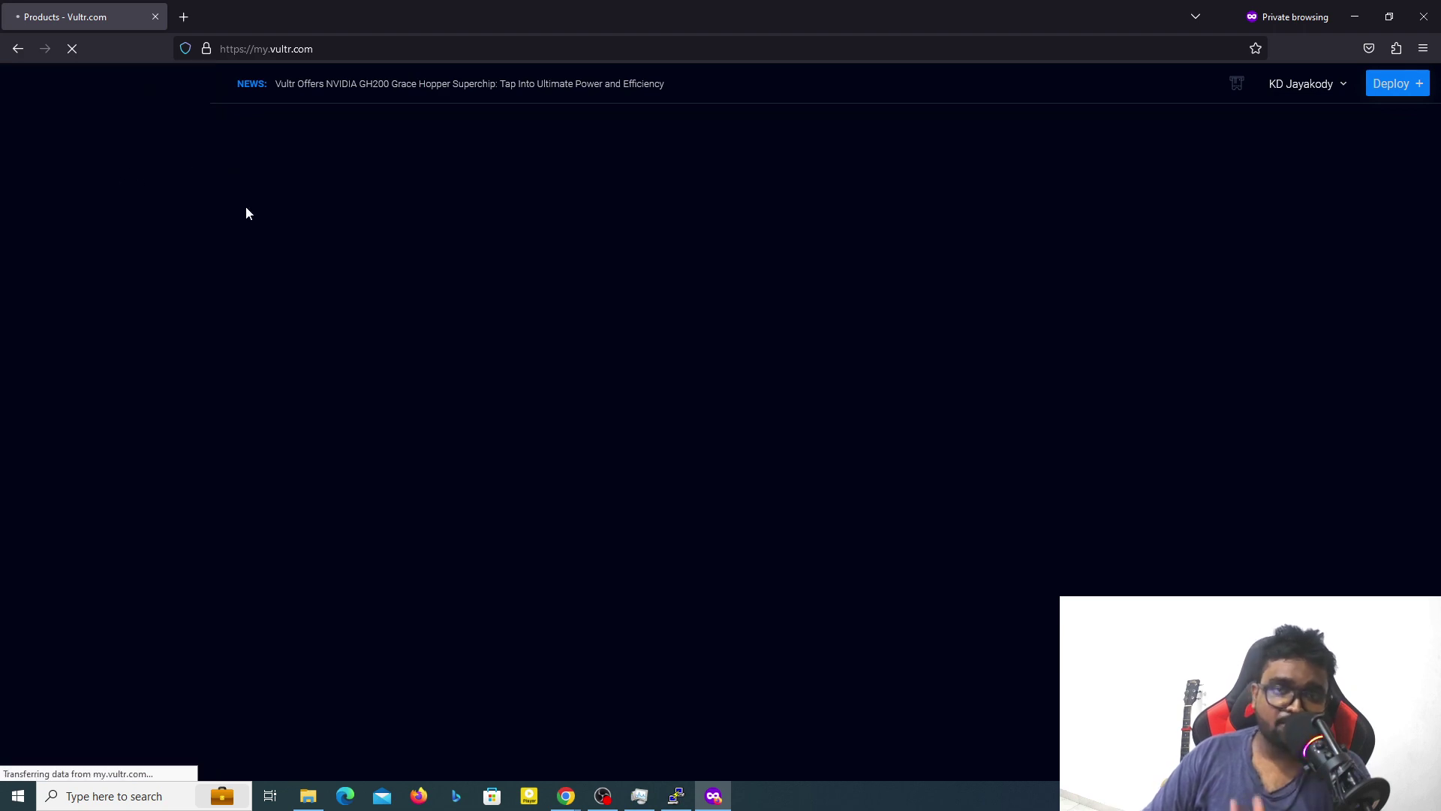
pyautogui.moveTo(1231, 6); pyautogui.dragTo(541, 2)
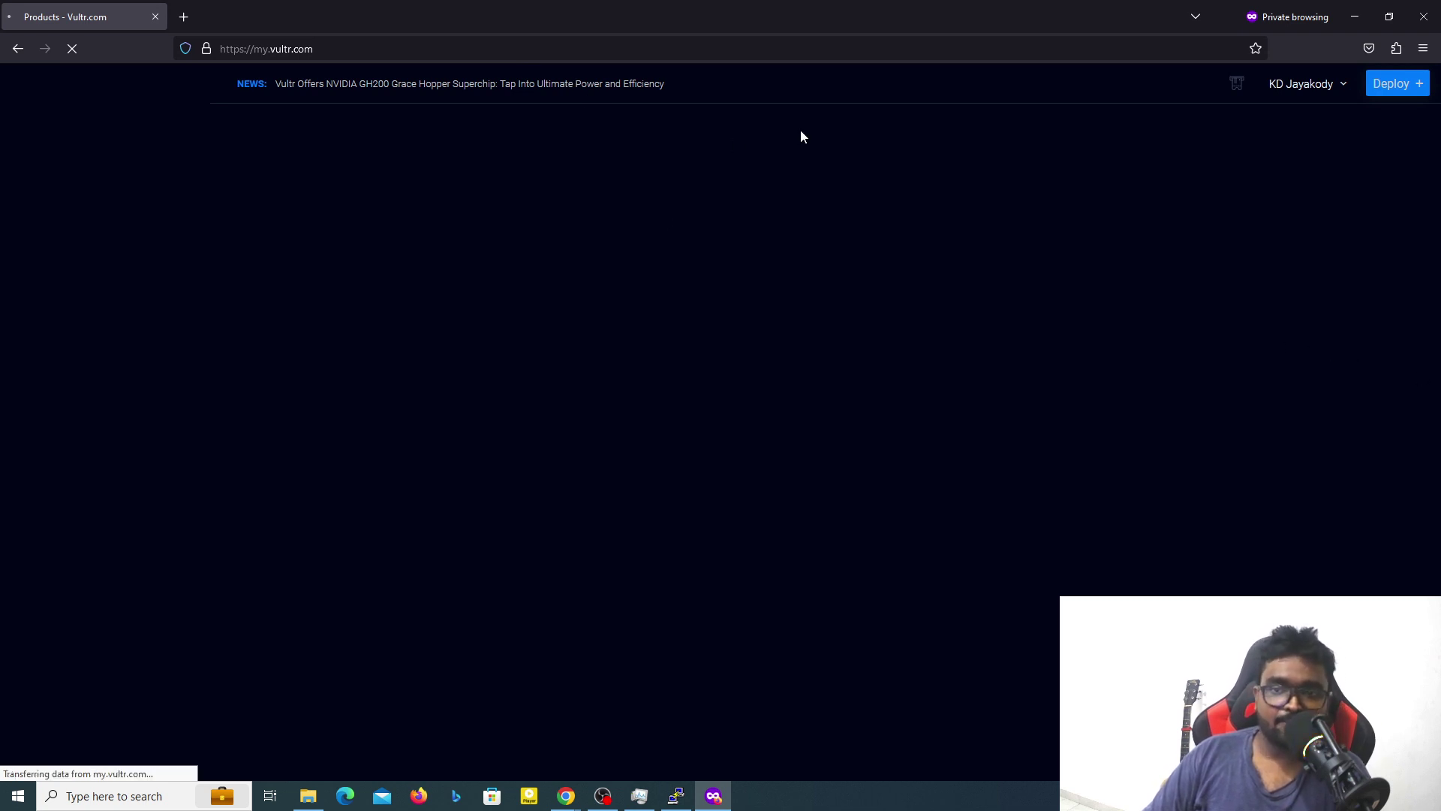
pyautogui.click(261, 48)
pyautogui.press('Return')
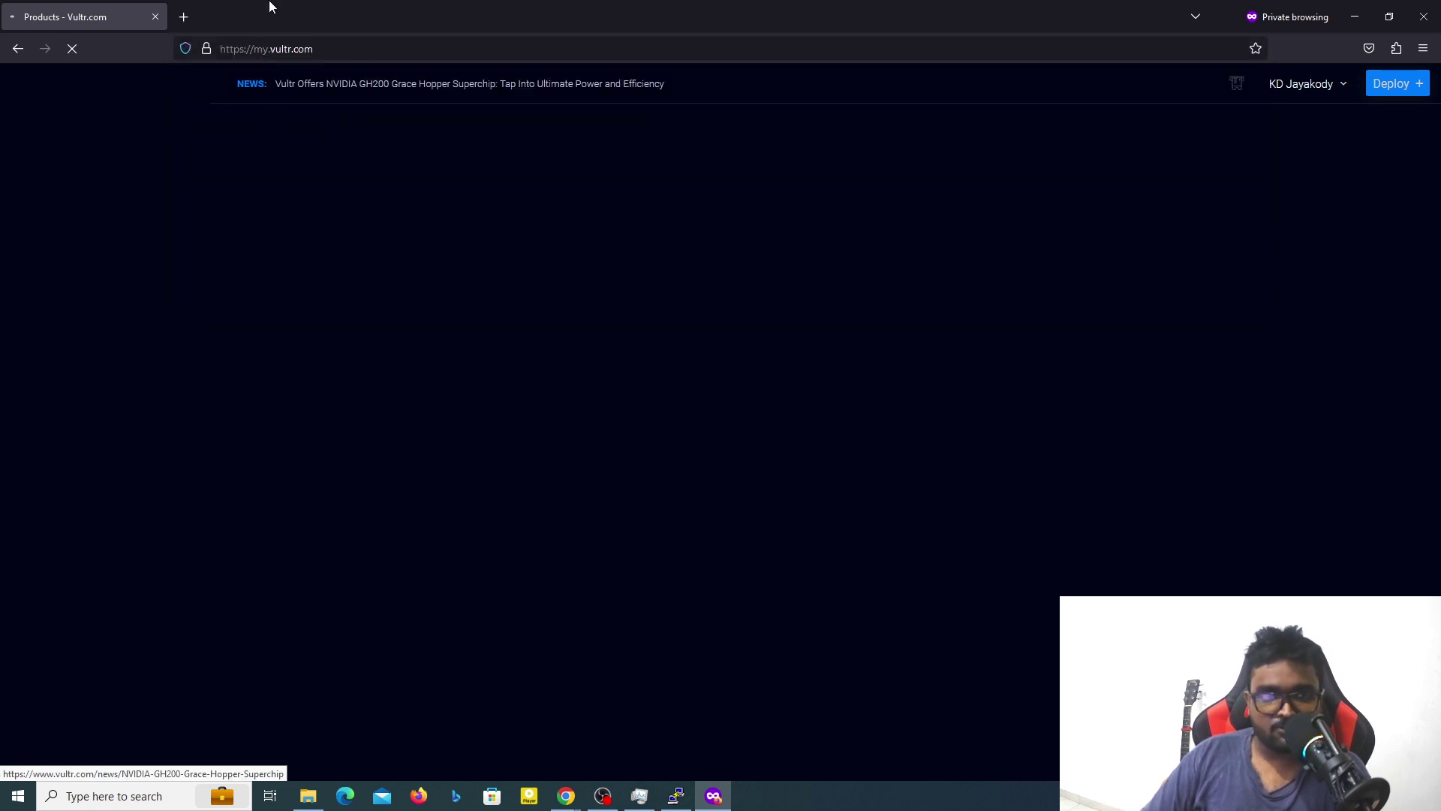
# Open Google in a new private tab and reload the Vultr dashboard without the trailing #.
pyautogui.click(185, 17)
pyautogui.write('google.com/')
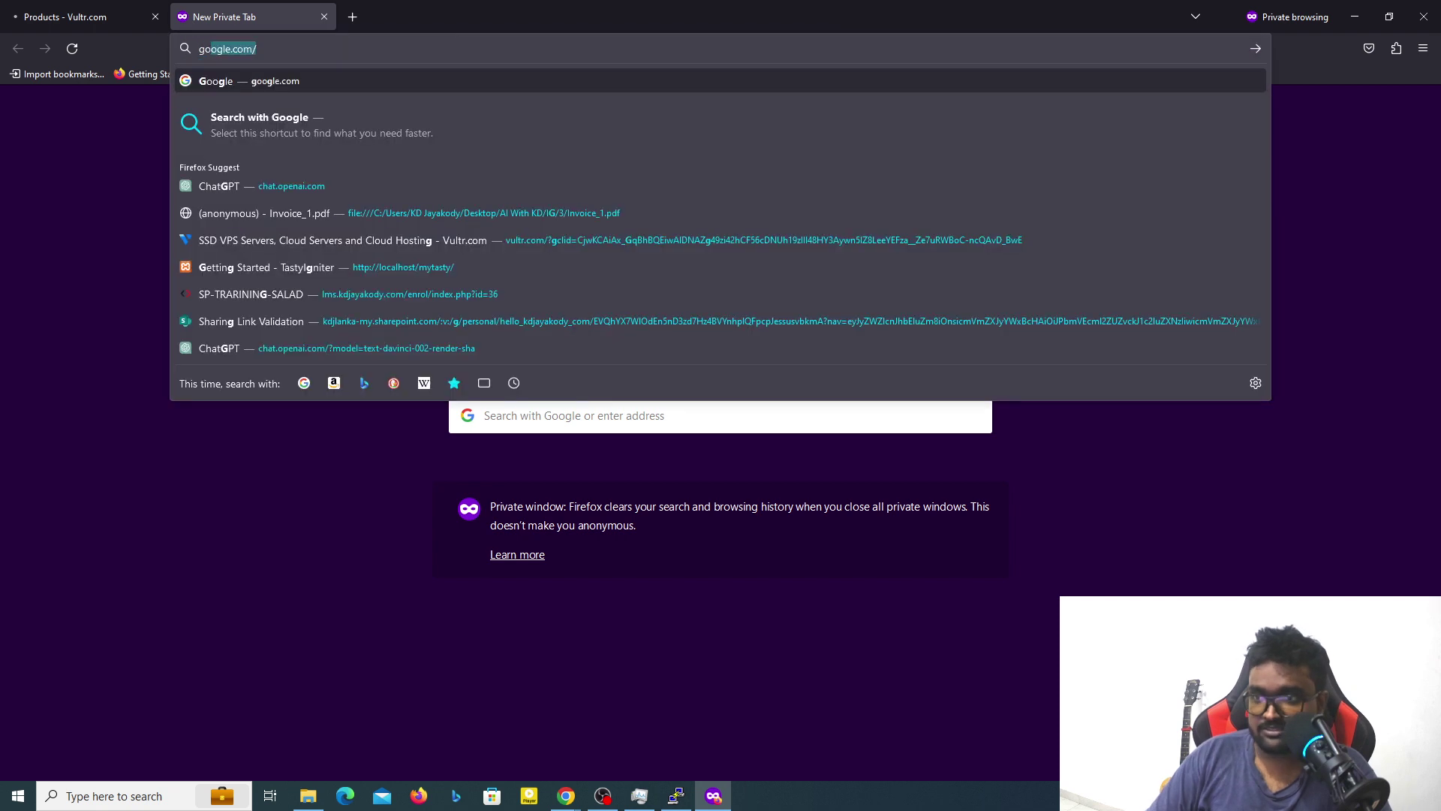
pyautogui.press('Return')
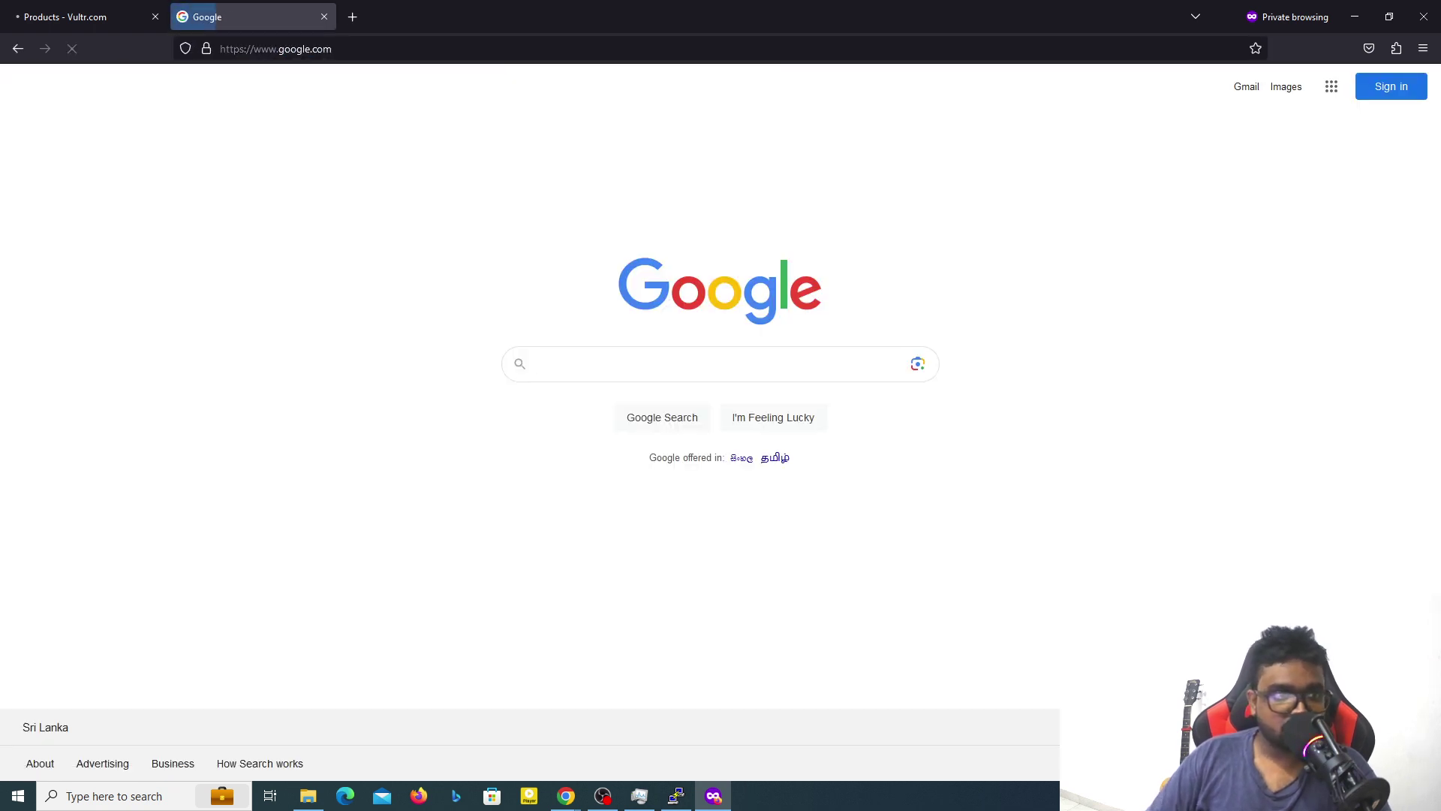
pyautogui.click(106, 15)
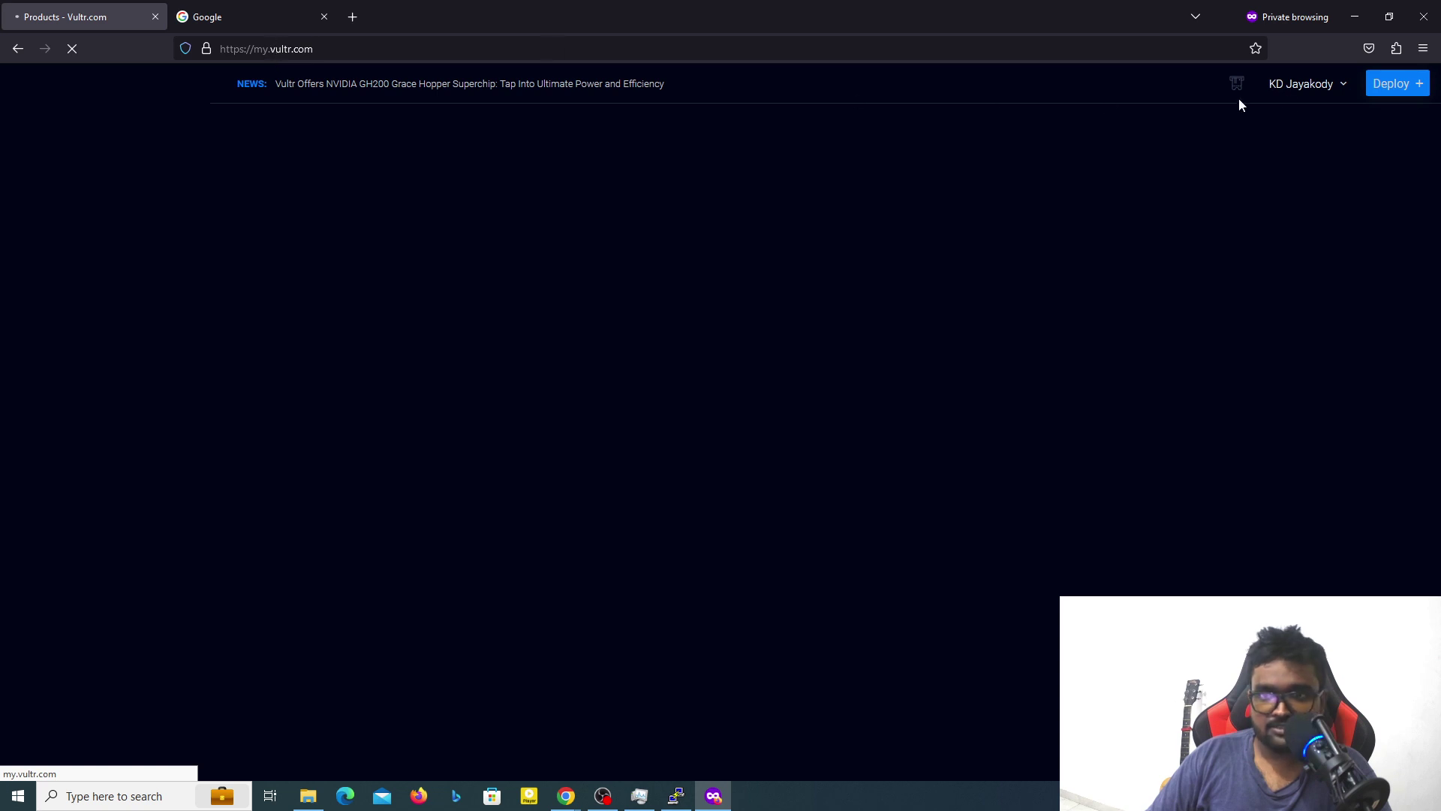
pyautogui.click(1318, 86)
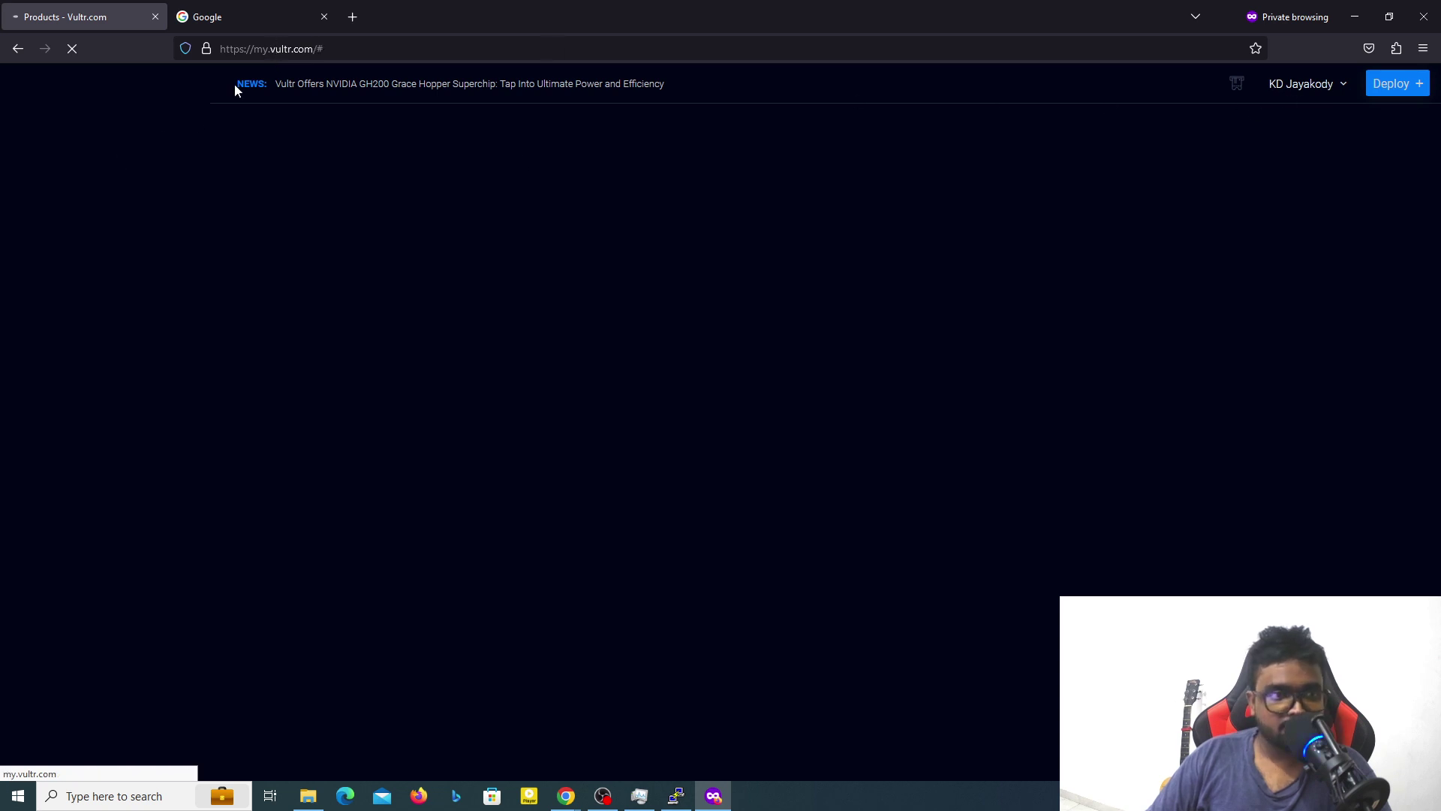
pyautogui.click(318, 48)
pyautogui.press('BackSpace')
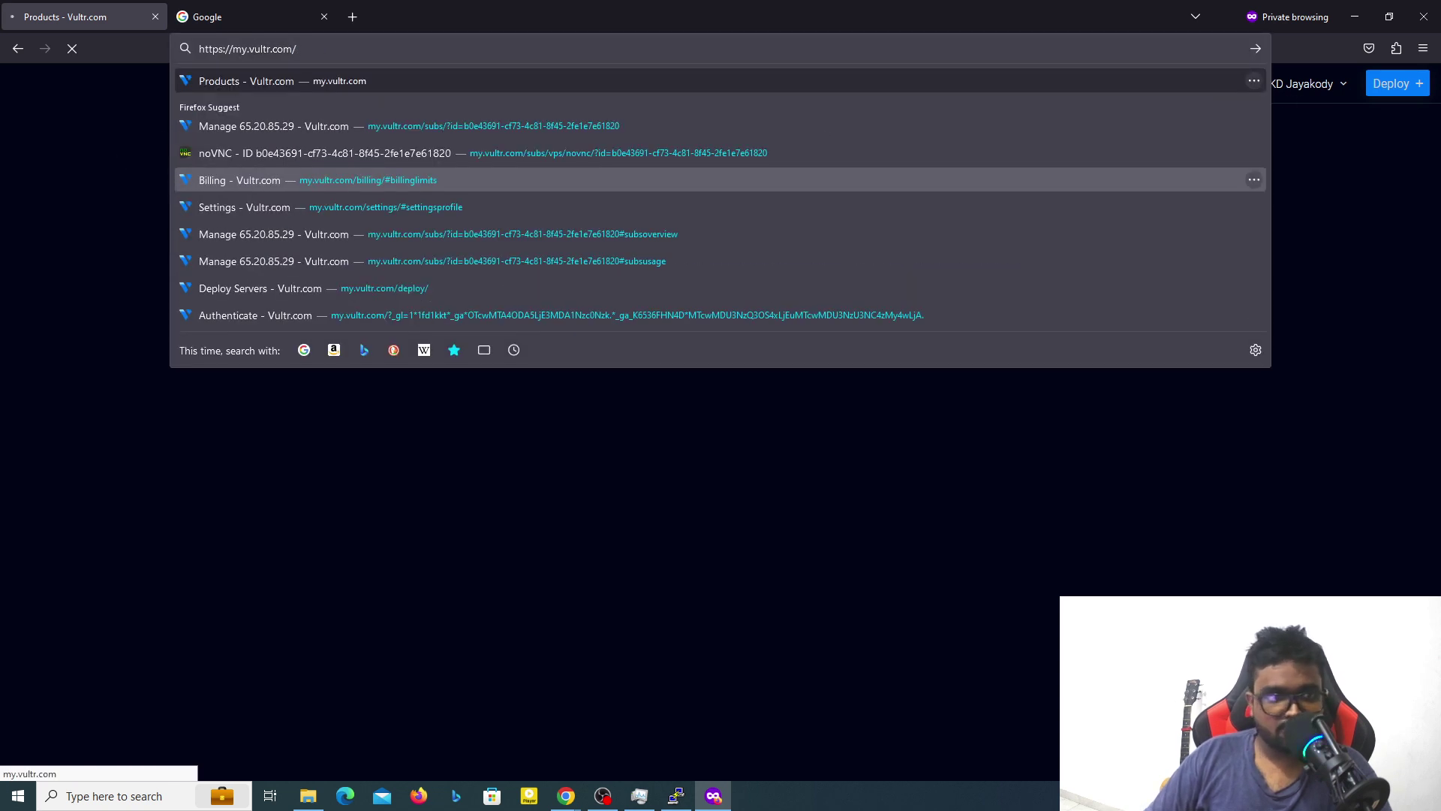
pyautogui.press('Return')
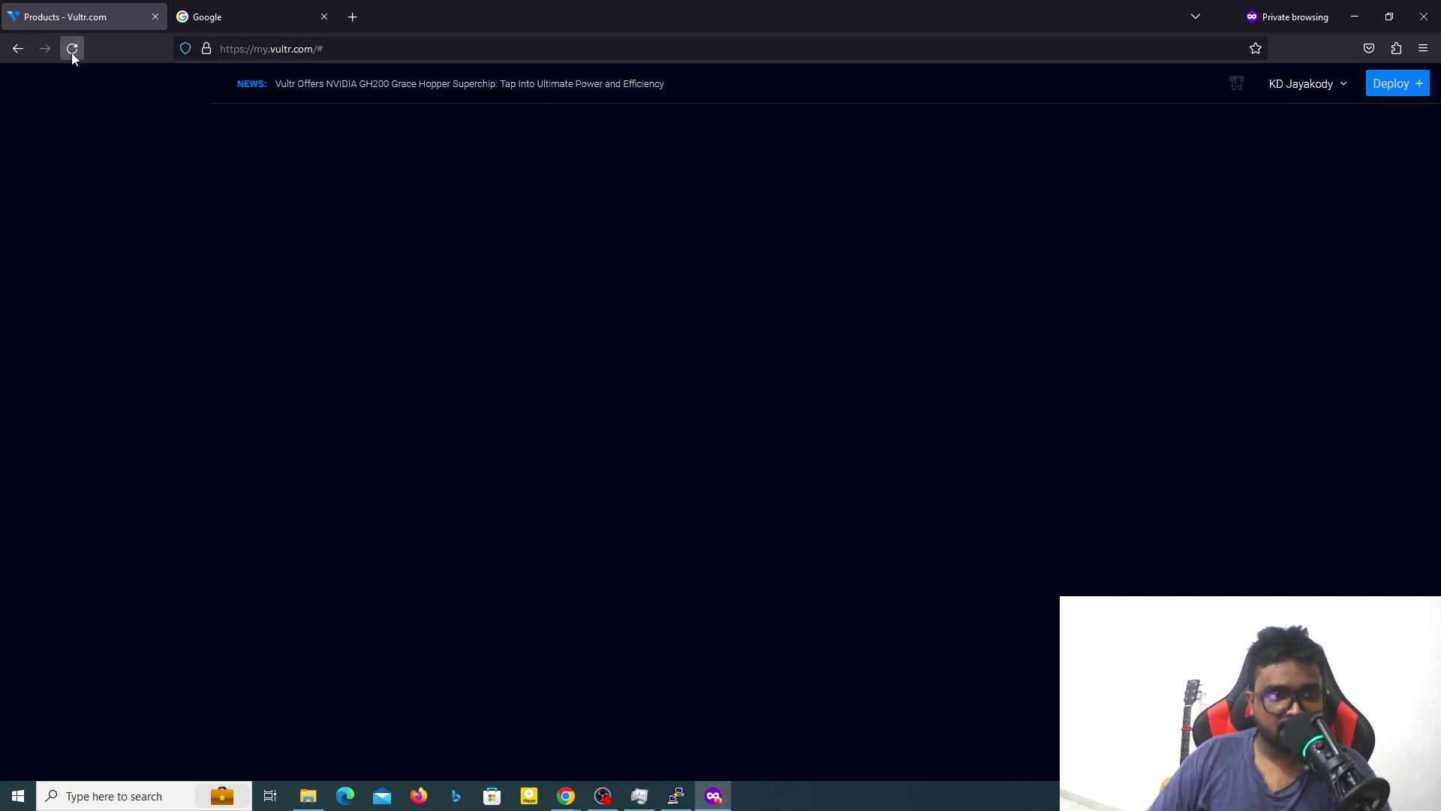
# Paste the Vultr address into the Google tab and close the old stalled Vultr tab.
pyautogui.click(274, 15)
pyautogui.click(276, 50)
pyautogui.write('https://my.vultr.com/#')
pyautogui.press('Return')
pyautogui.click(112, 15)
pyautogui.click(156, 17)
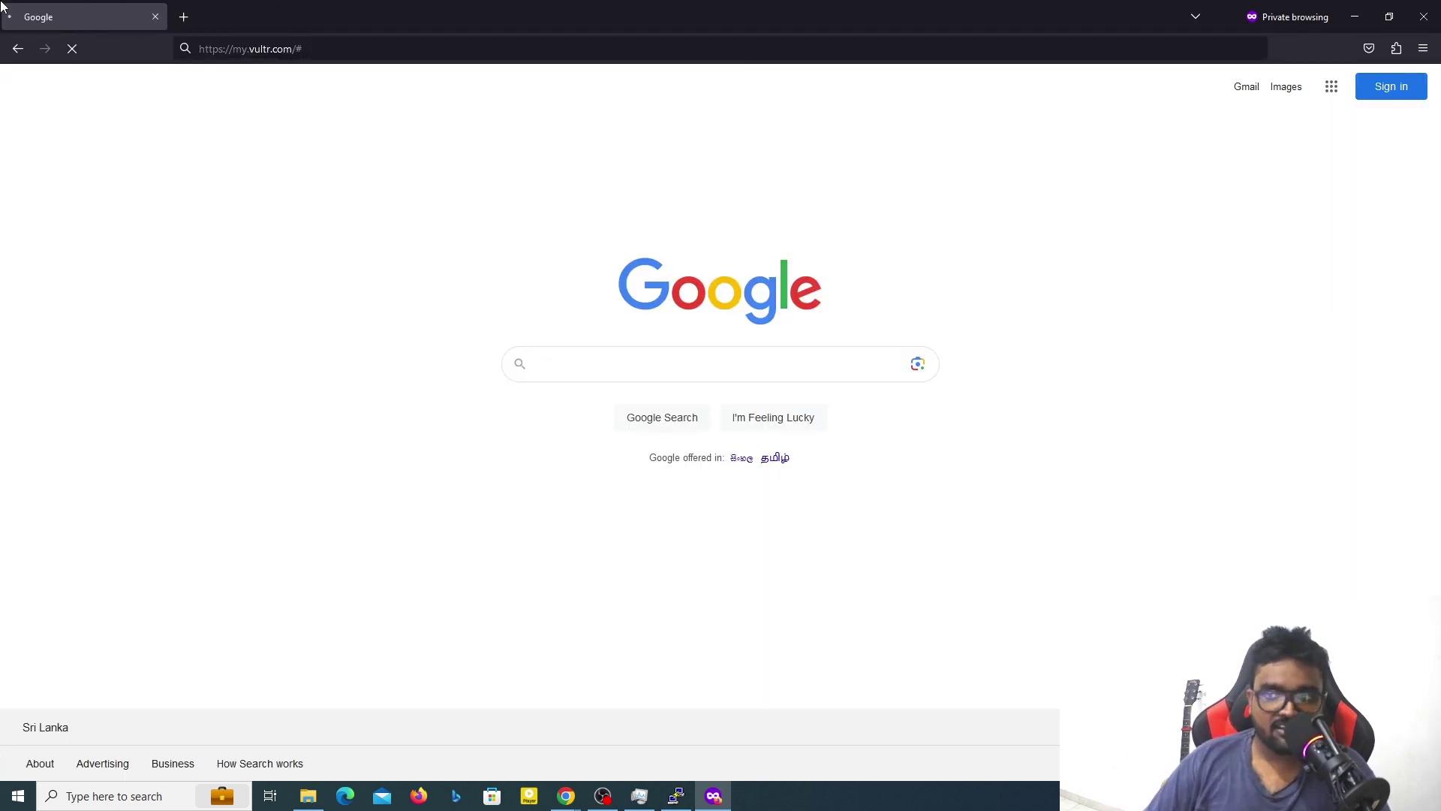
pyautogui.moveTo(694, 15); pyautogui.dragTo(473, 4)
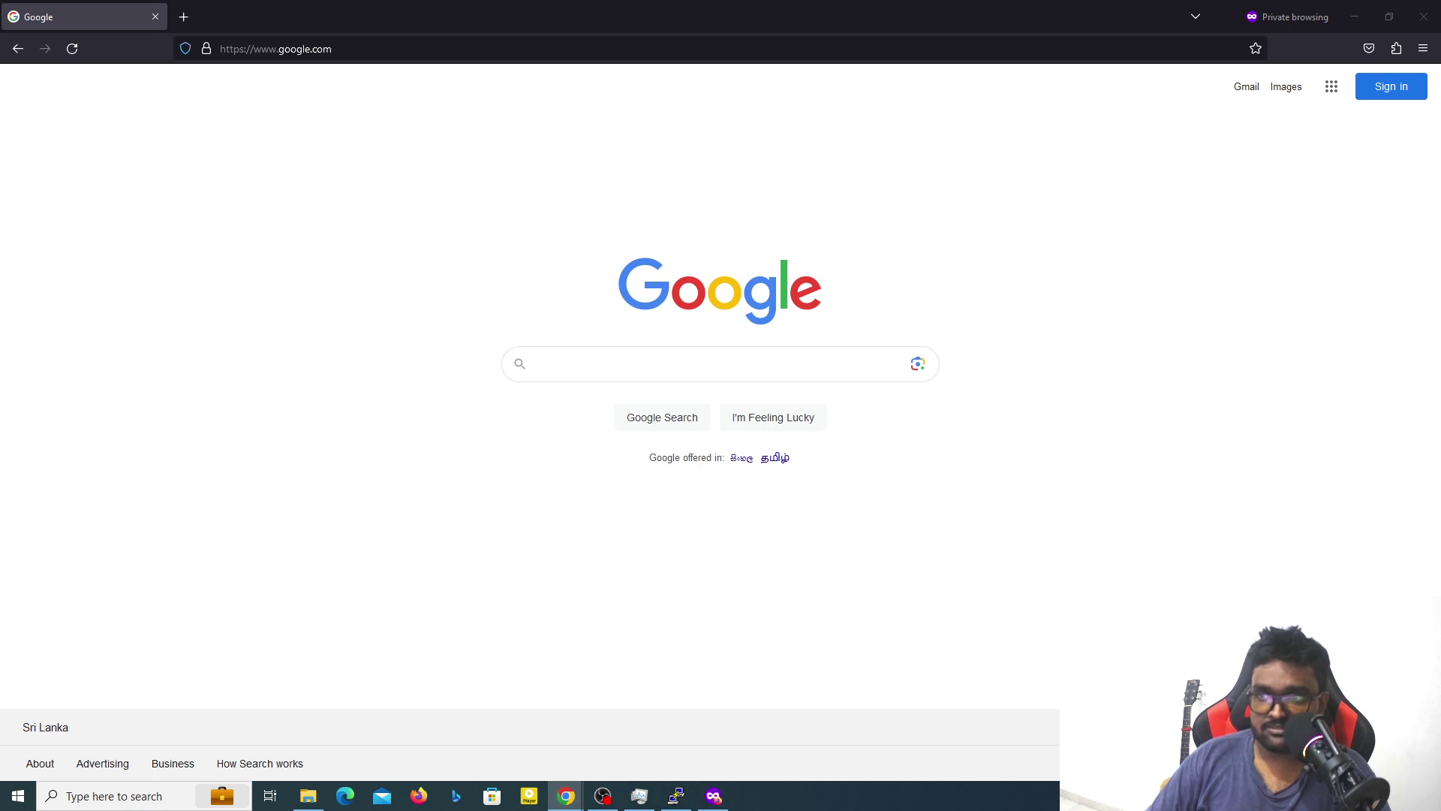
# Search Google for 'vultr' and open the official vultr.com result.
pyautogui.click(271, 45)
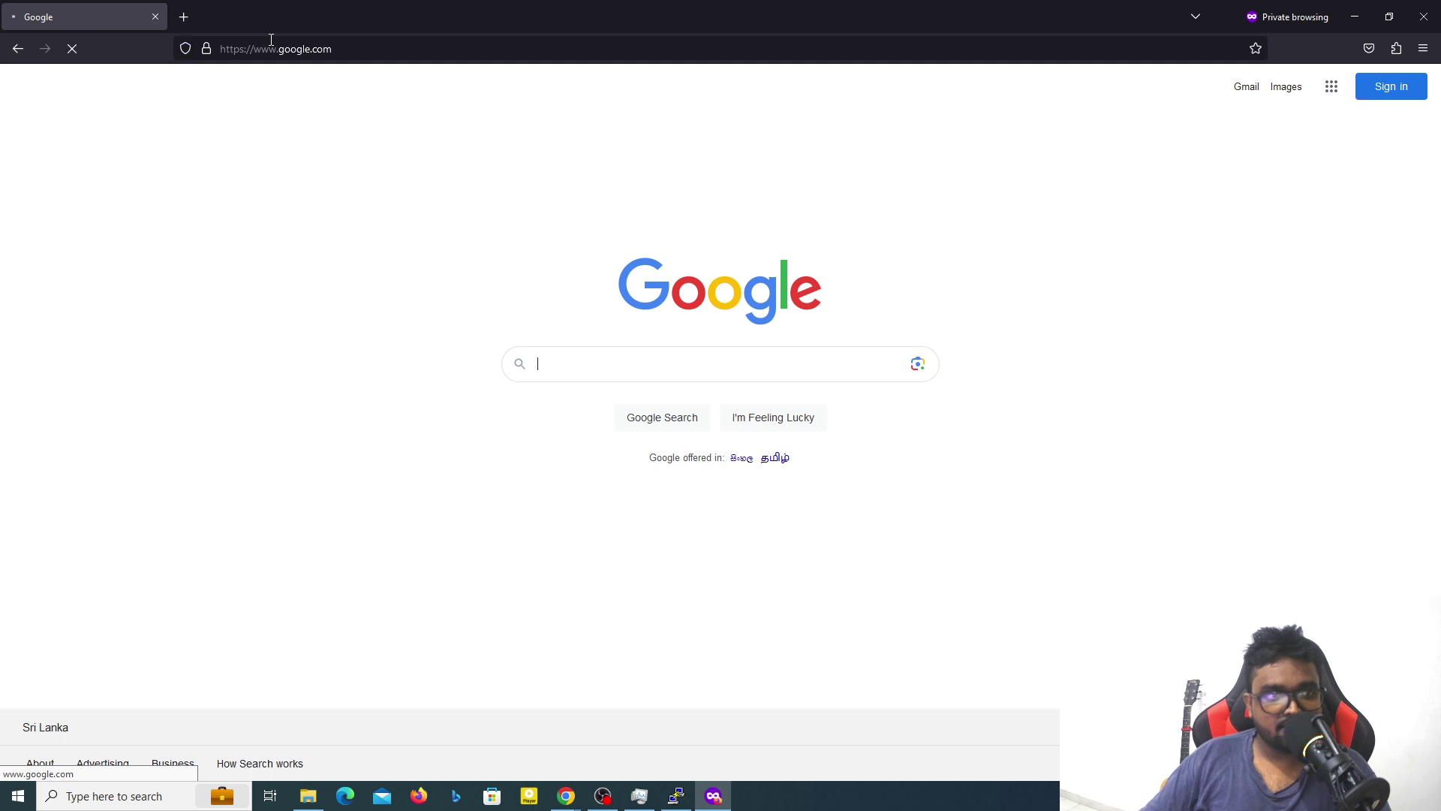
pyautogui.click(588, 358)
pyautogui.write('vultr')
pyautogui.press('Return')
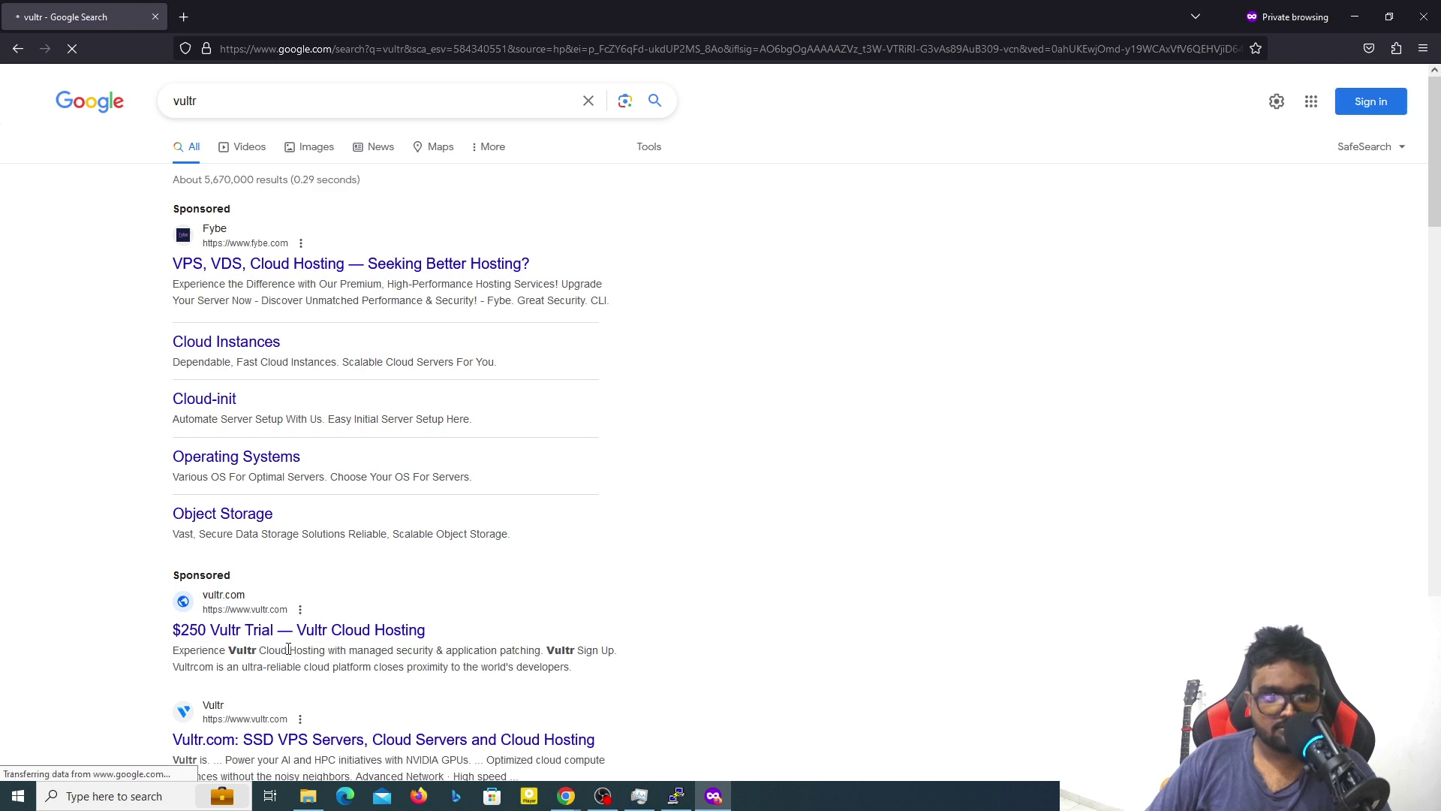
pyautogui.scroll(-2, 337, 650)
pyautogui.click(337, 650)
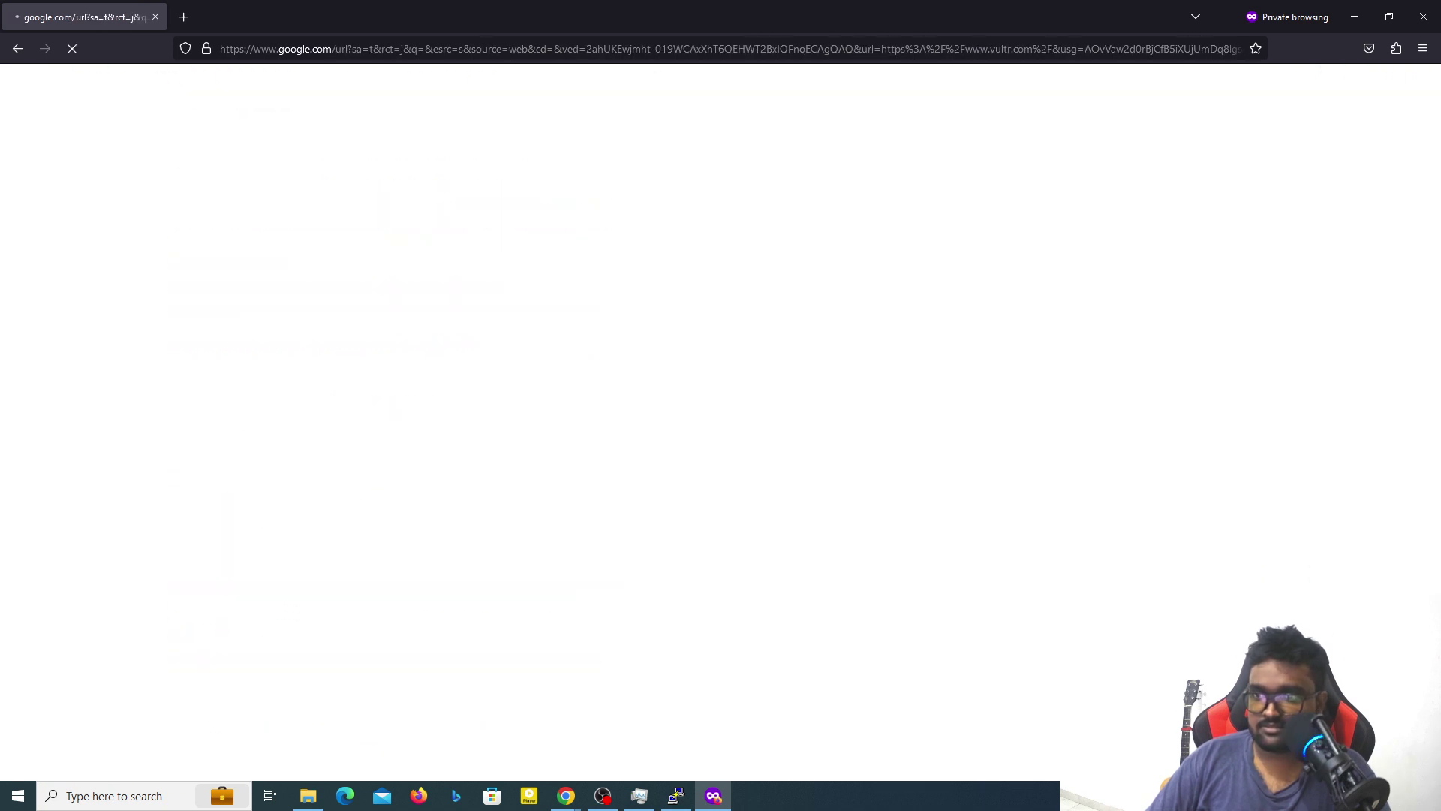
# Reconnect to the Wi-Fi network and reload the stalled Vultr page.
pyautogui.click(566, 795)
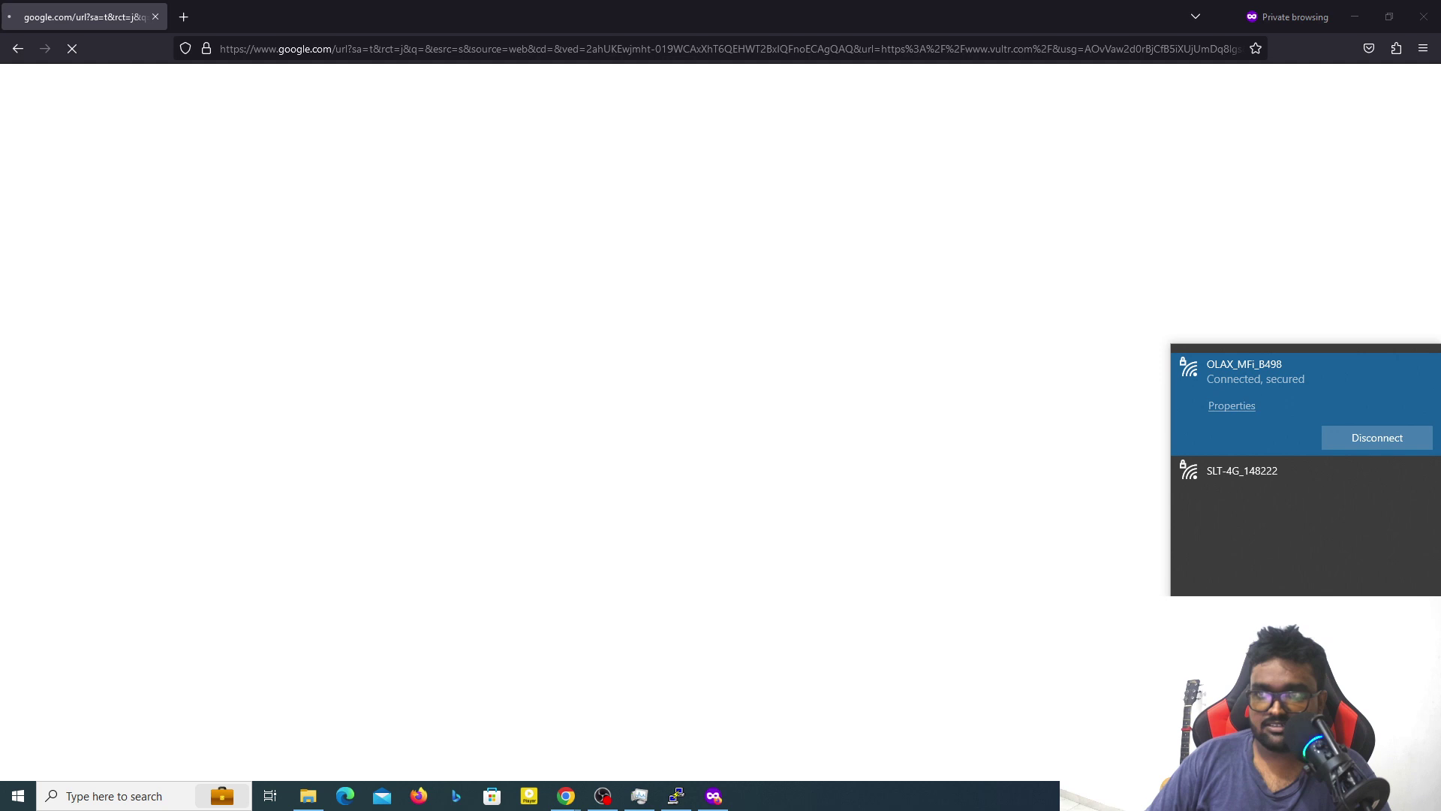
pyautogui.press('Escape')
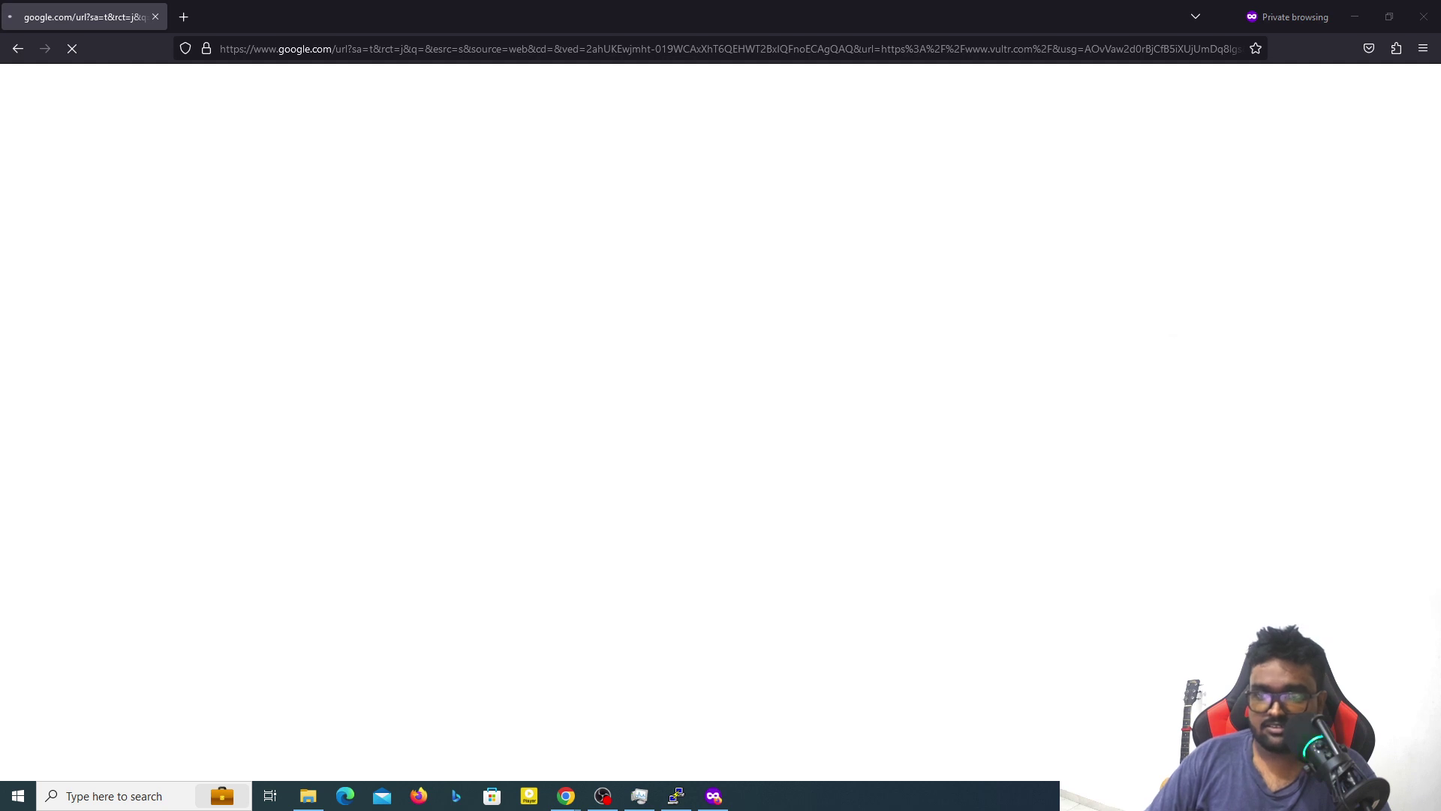
pyautogui.click(1291, 385)
pyautogui.click(1369, 441)
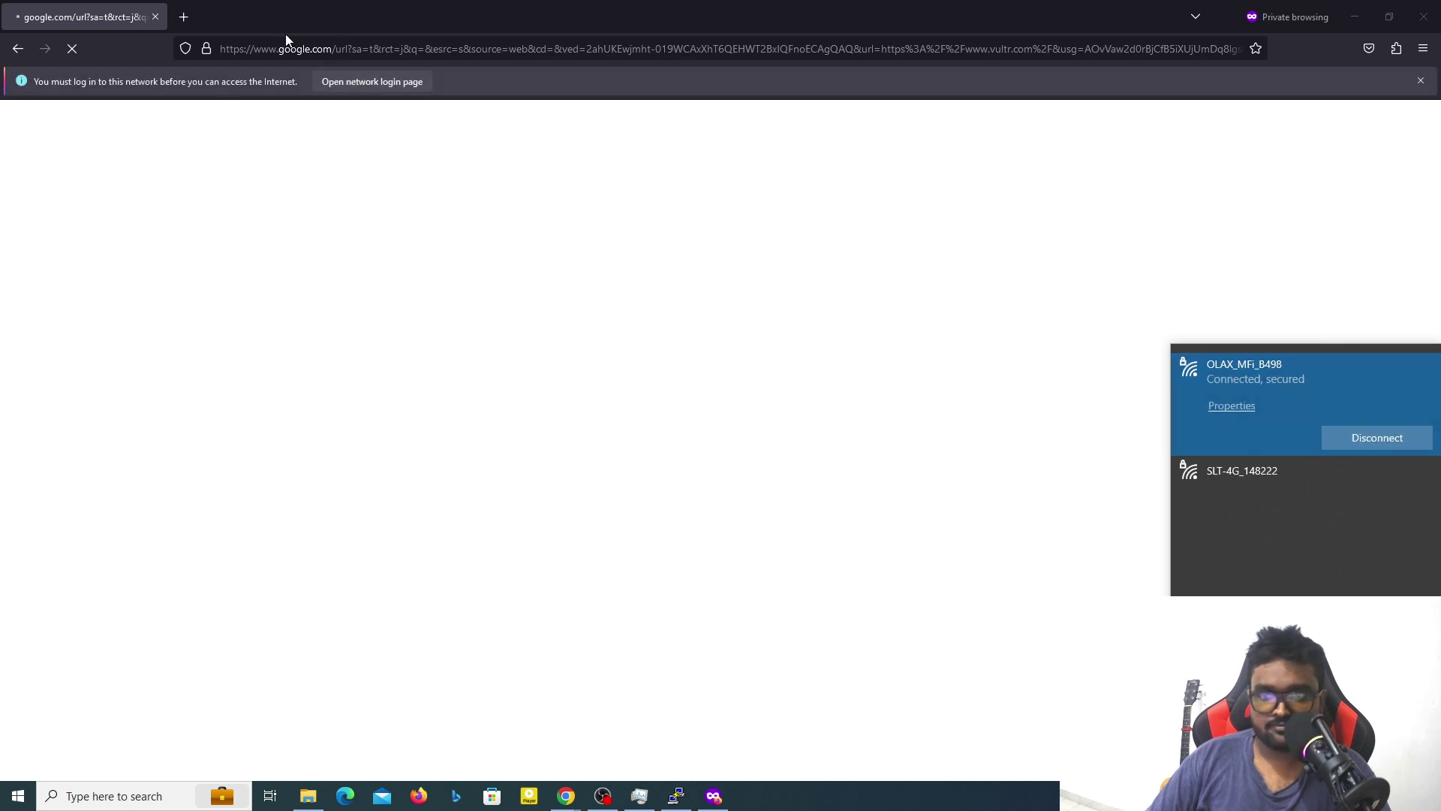
pyautogui.click(411, 50)
pyautogui.press('Return')
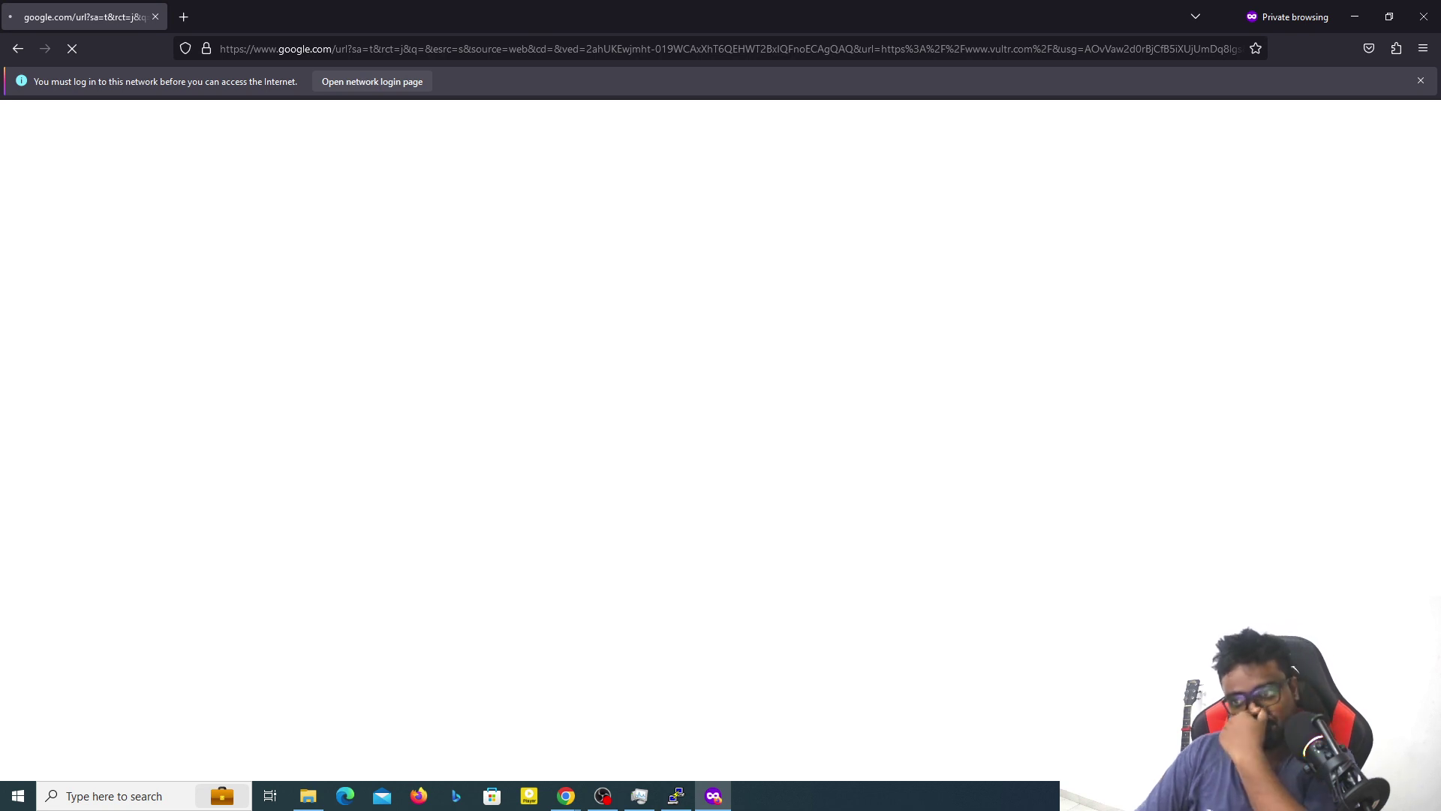
pyautogui.hotkey('alt', 'Tab')
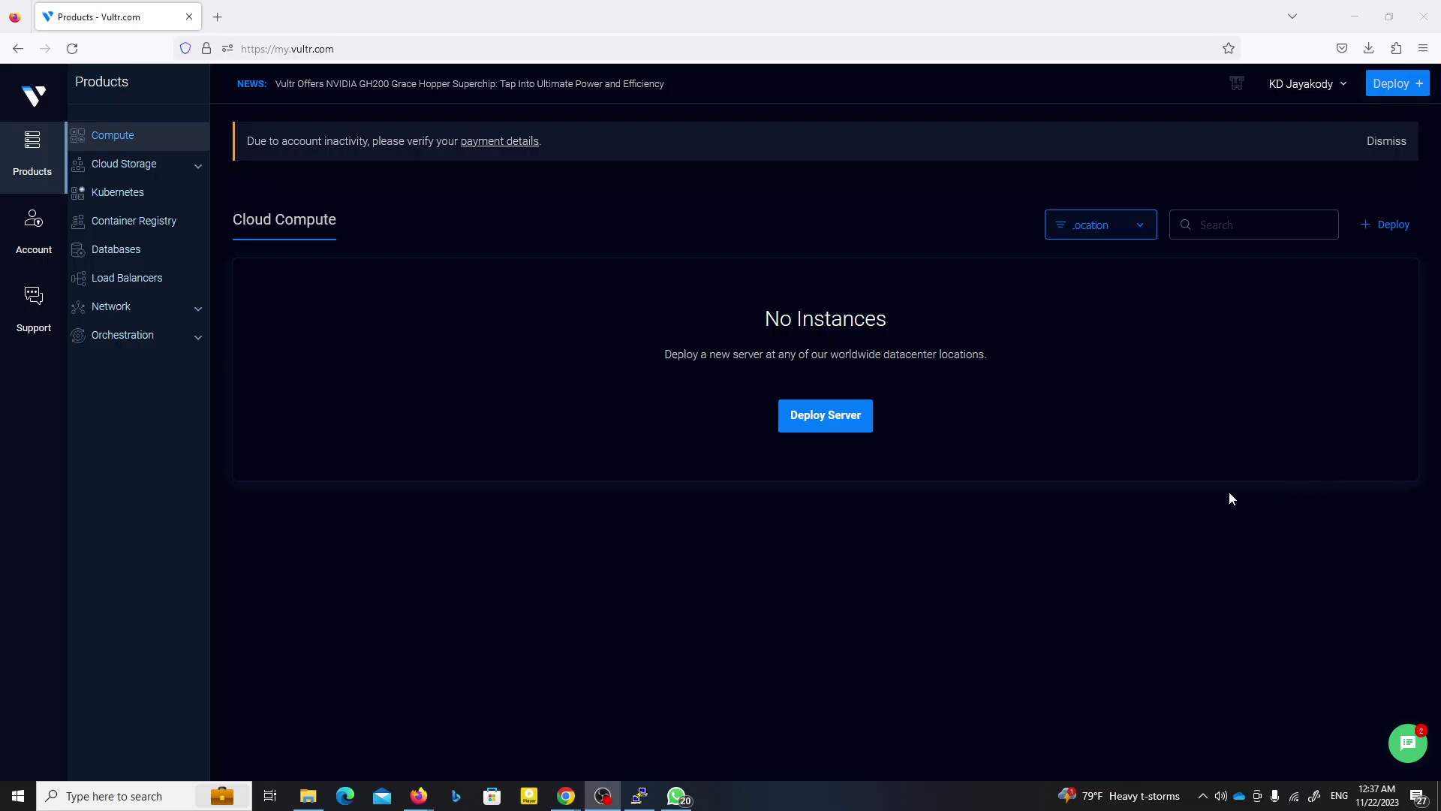
pyautogui.click(1230, 493)
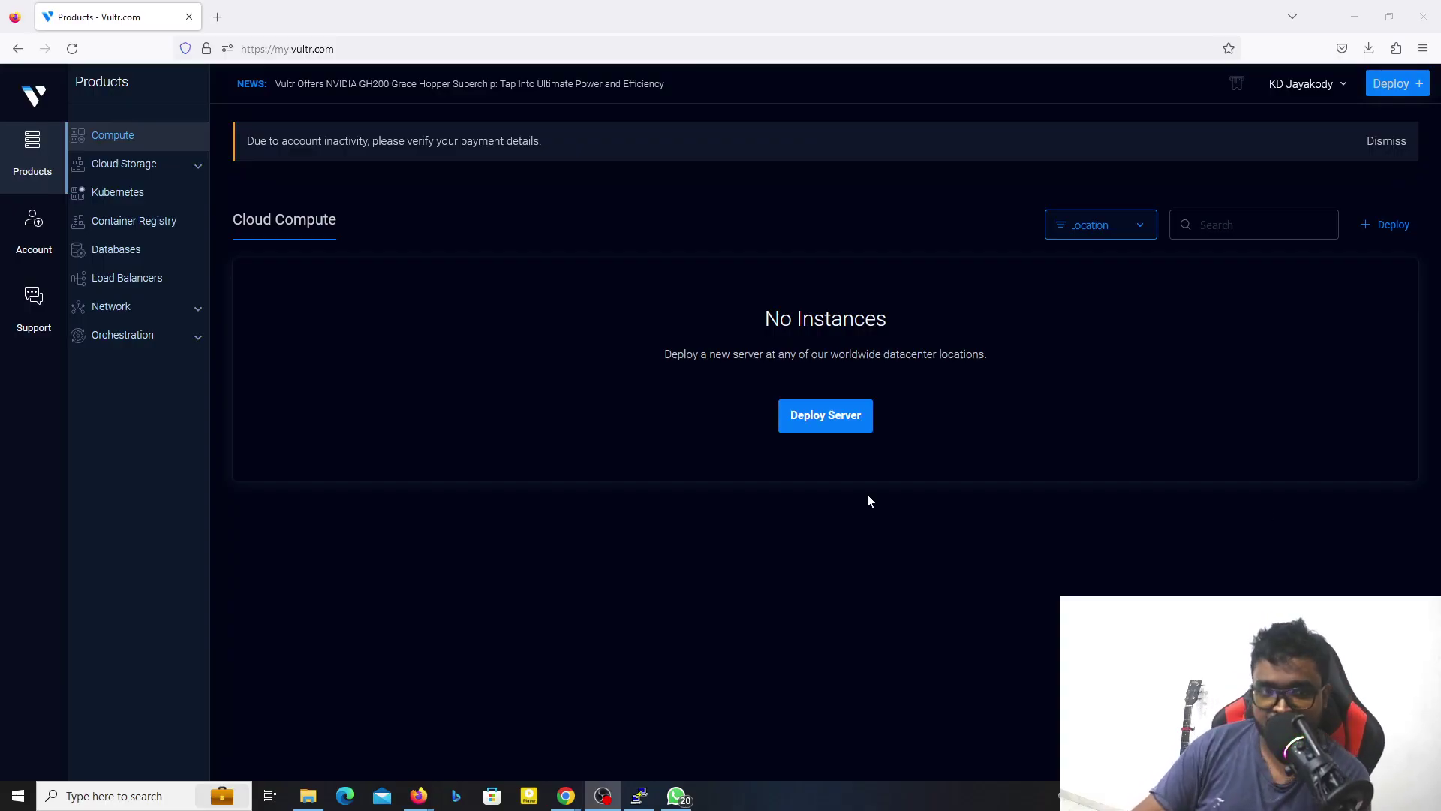
pyautogui.click(904, 586)
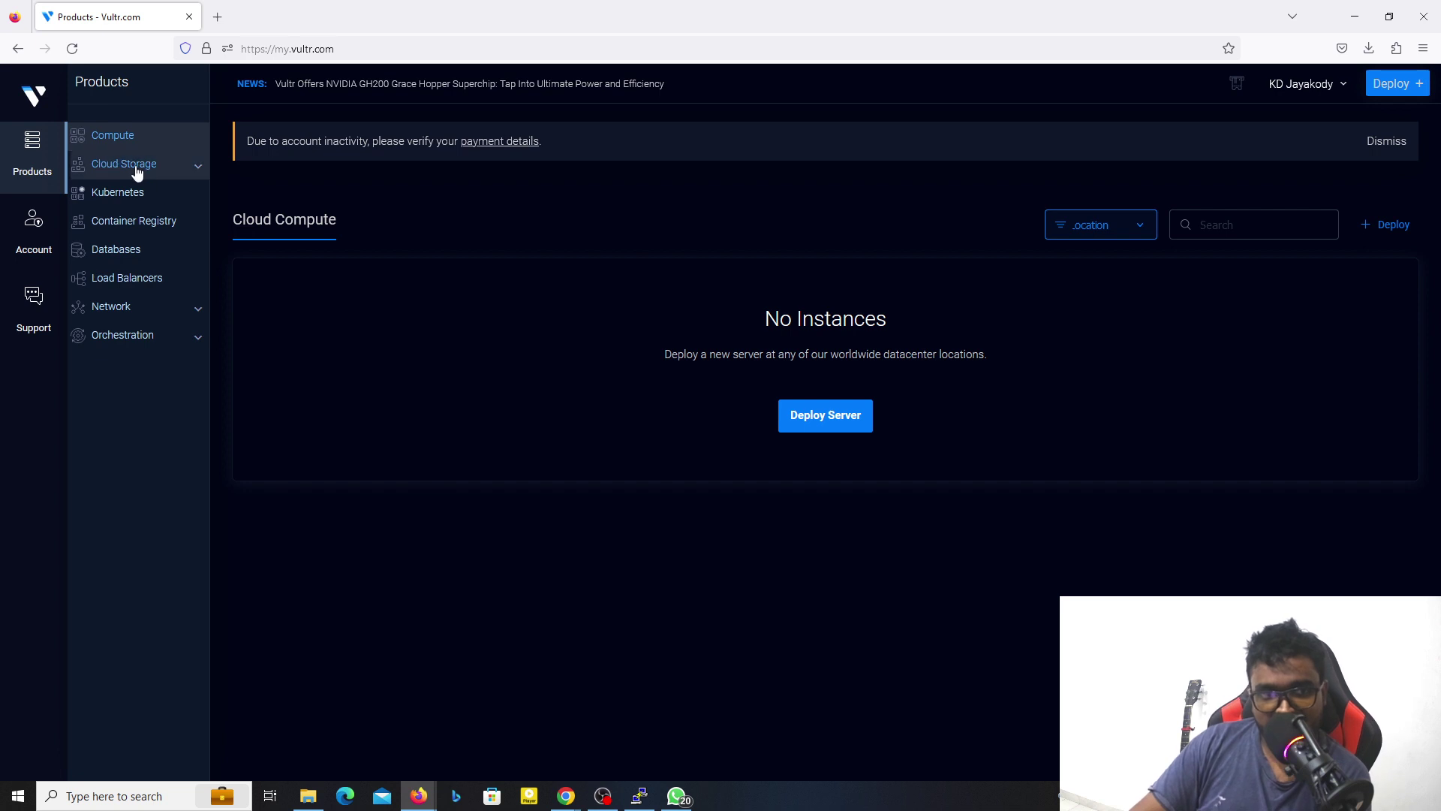
pyautogui.click(114, 143)
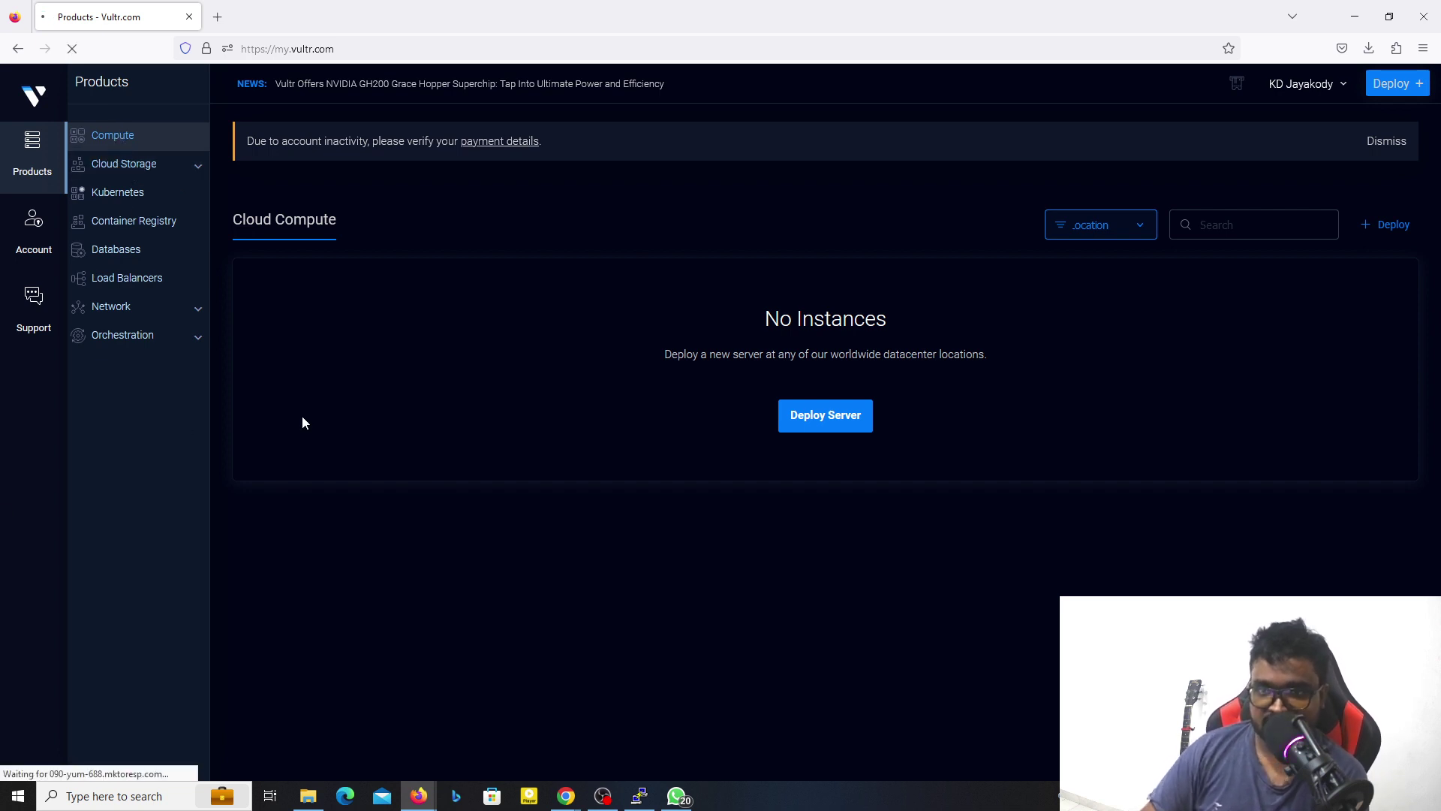
pyautogui.click(174, 135)
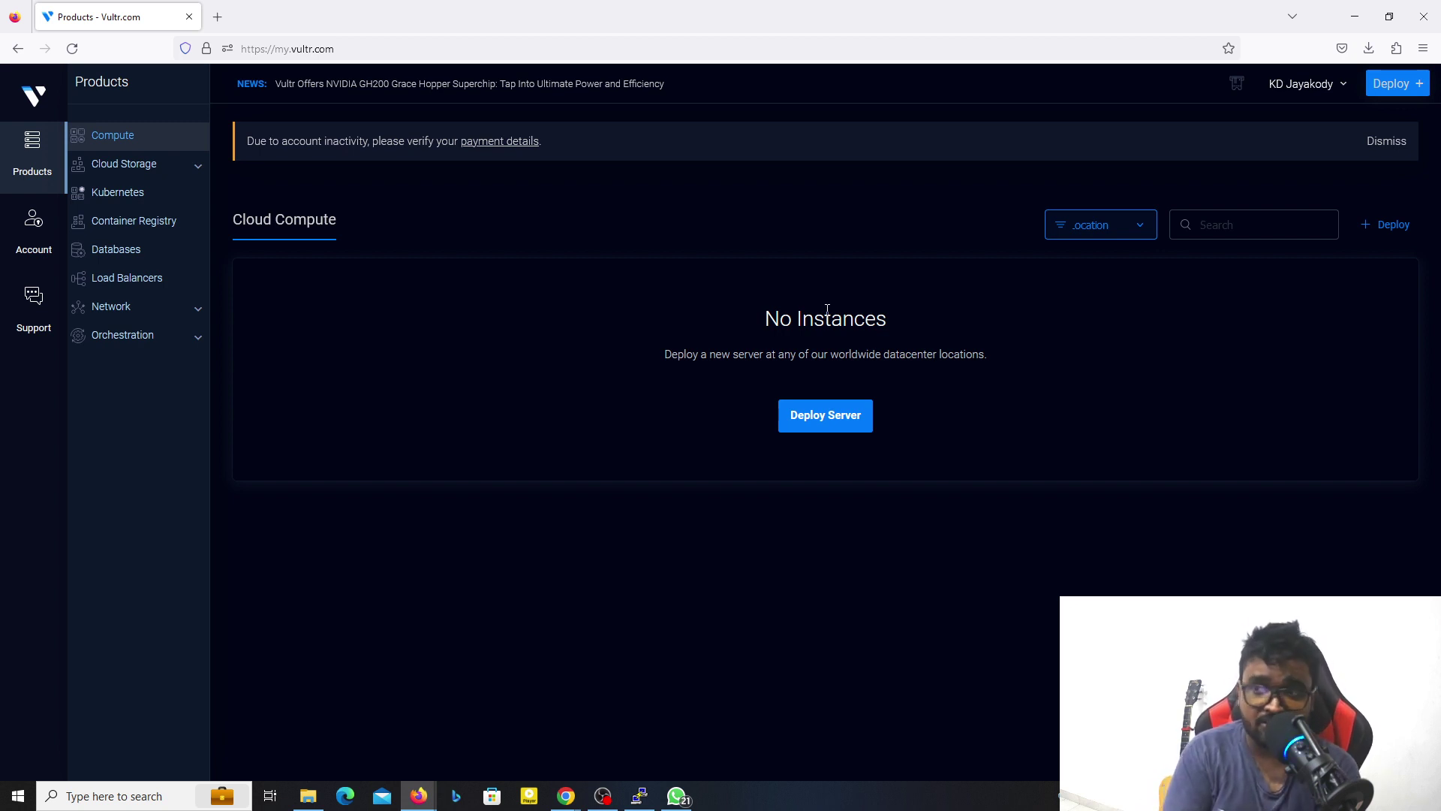
# Start a new deployment and compare Cloud Compute, Optimized Cloud Compute, Cloud GPU and Bare Metal.
pyautogui.click(834, 415)
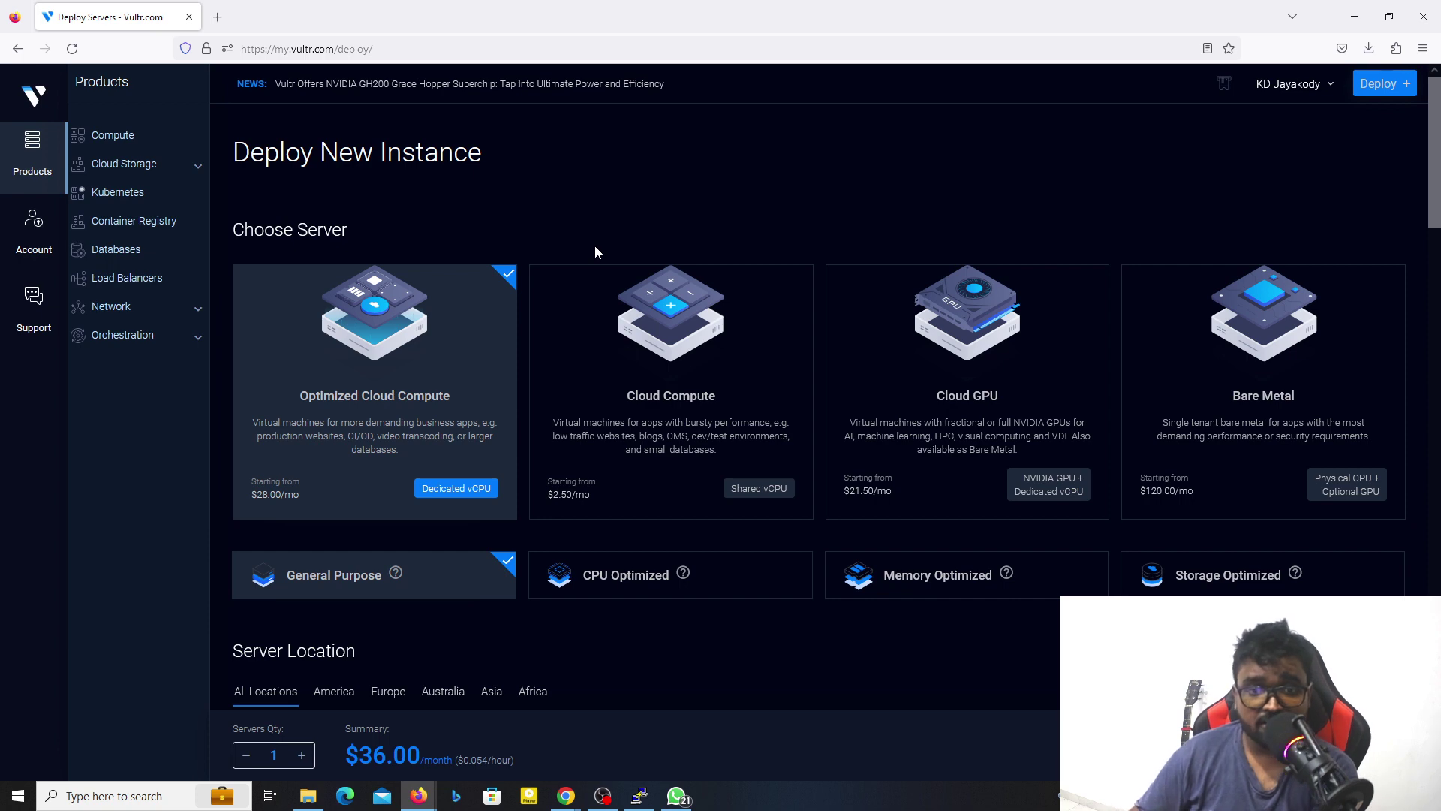
pyautogui.scroll(-2, 595, 246)
pyautogui.scroll(2, 698, 277)
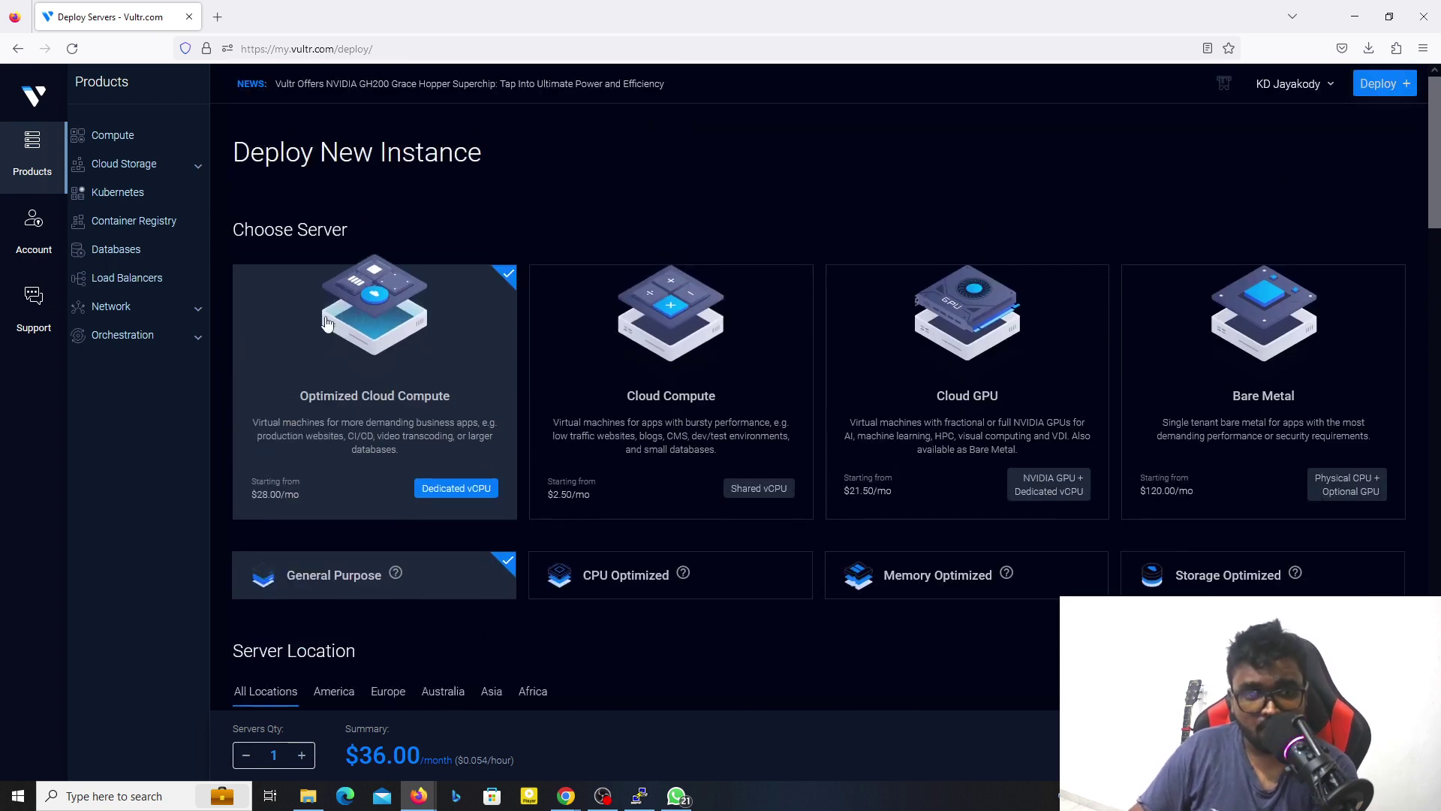
pyautogui.click(683, 300)
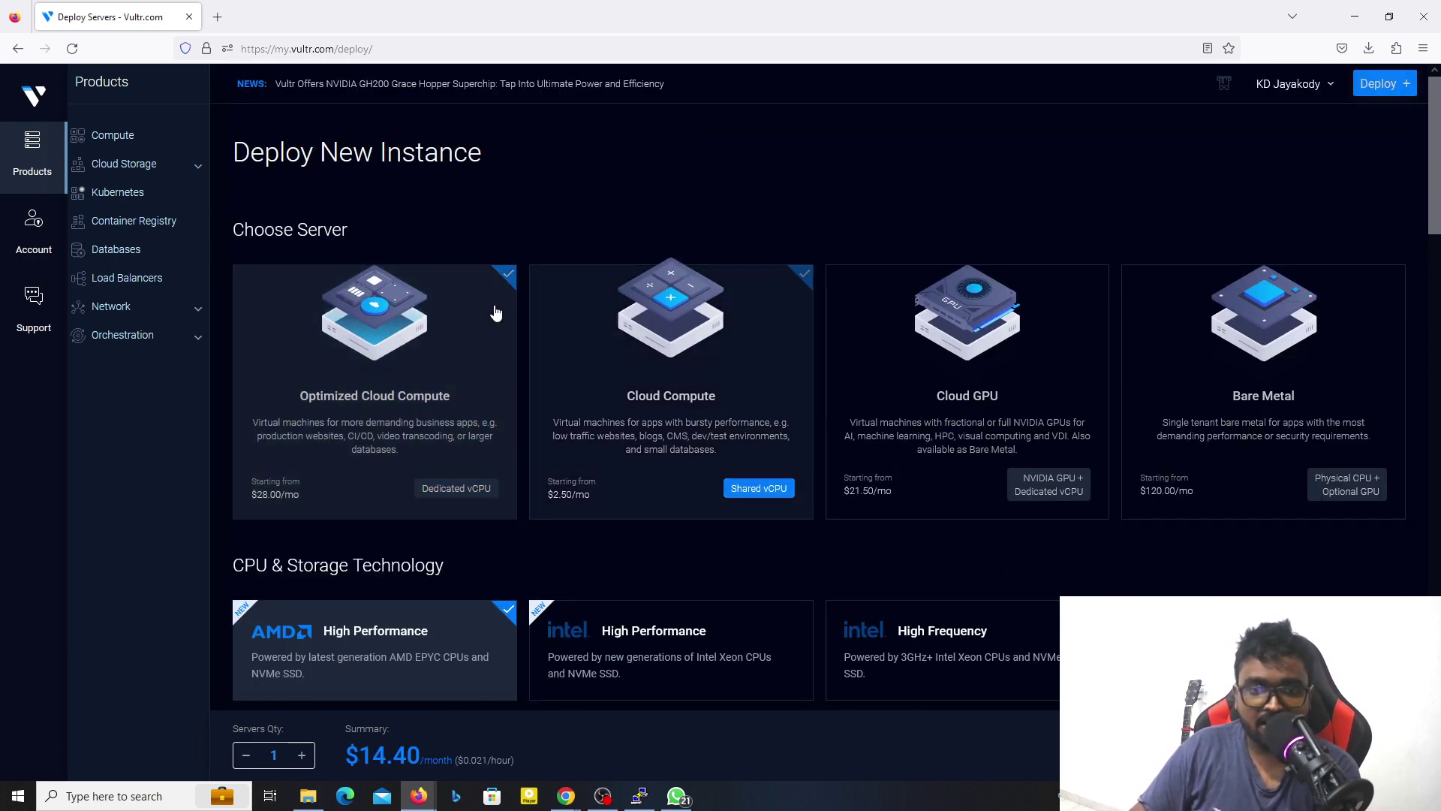
pyautogui.click(498, 360)
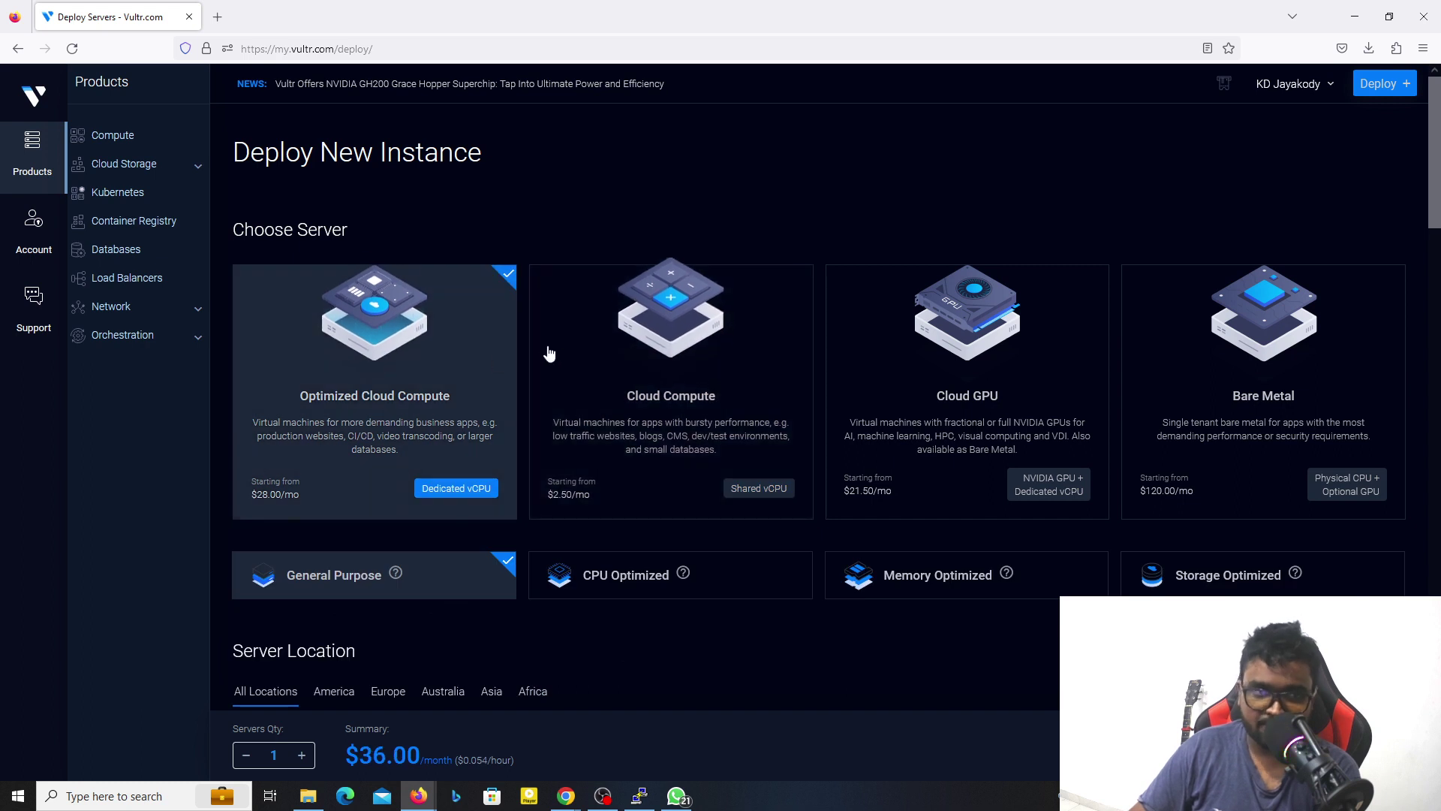
pyautogui.click(547, 354)
pyautogui.click(448, 347)
pyautogui.click(638, 353)
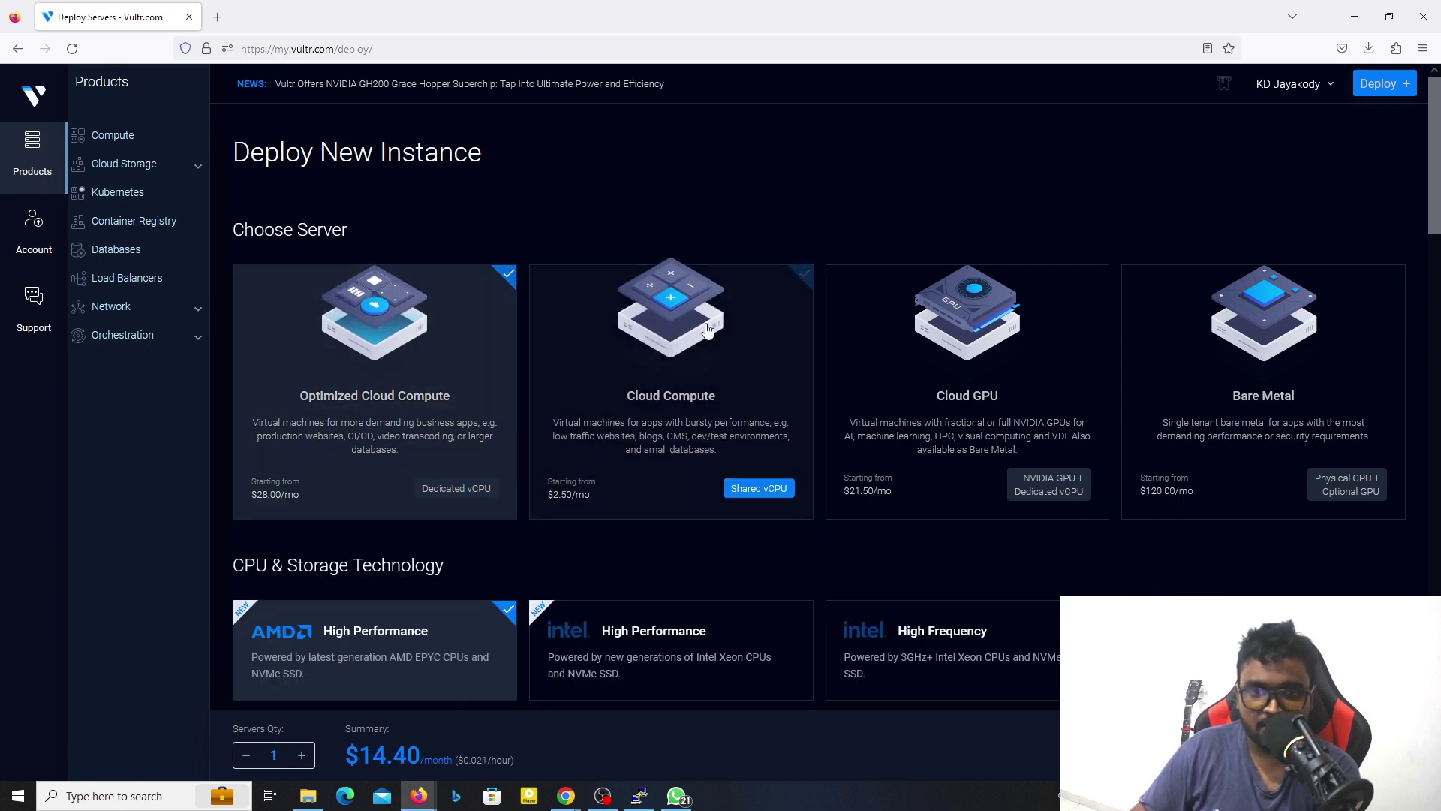
pyautogui.click(1051, 353)
pyautogui.click(1247, 356)
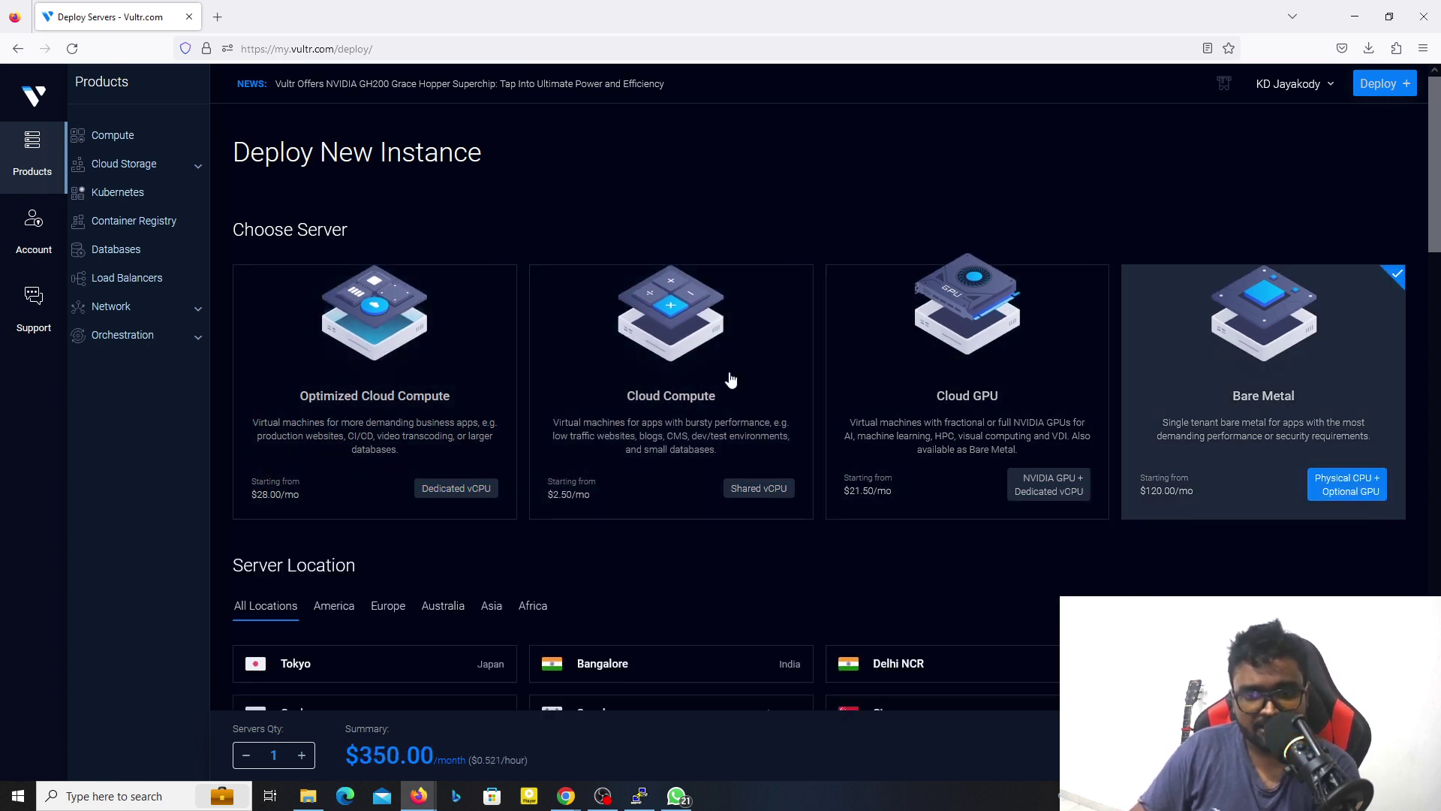
# Settle on Cloud Compute, defaulting to AMD High Performance at $14.40/month.
pyautogui.scroll(-2, 687, 413)
pyautogui.scroll(2, 683, 411)
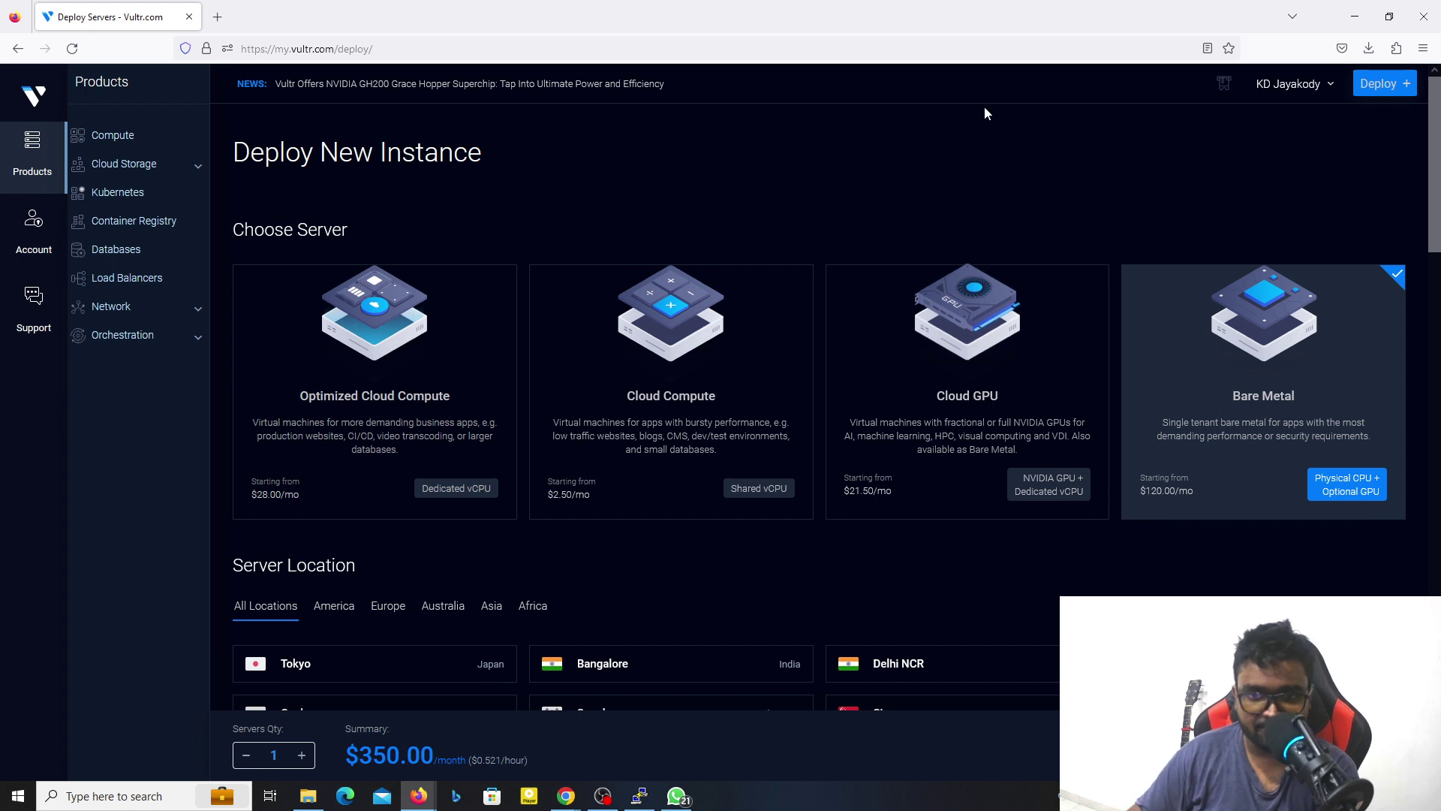
pyautogui.click(563, 398)
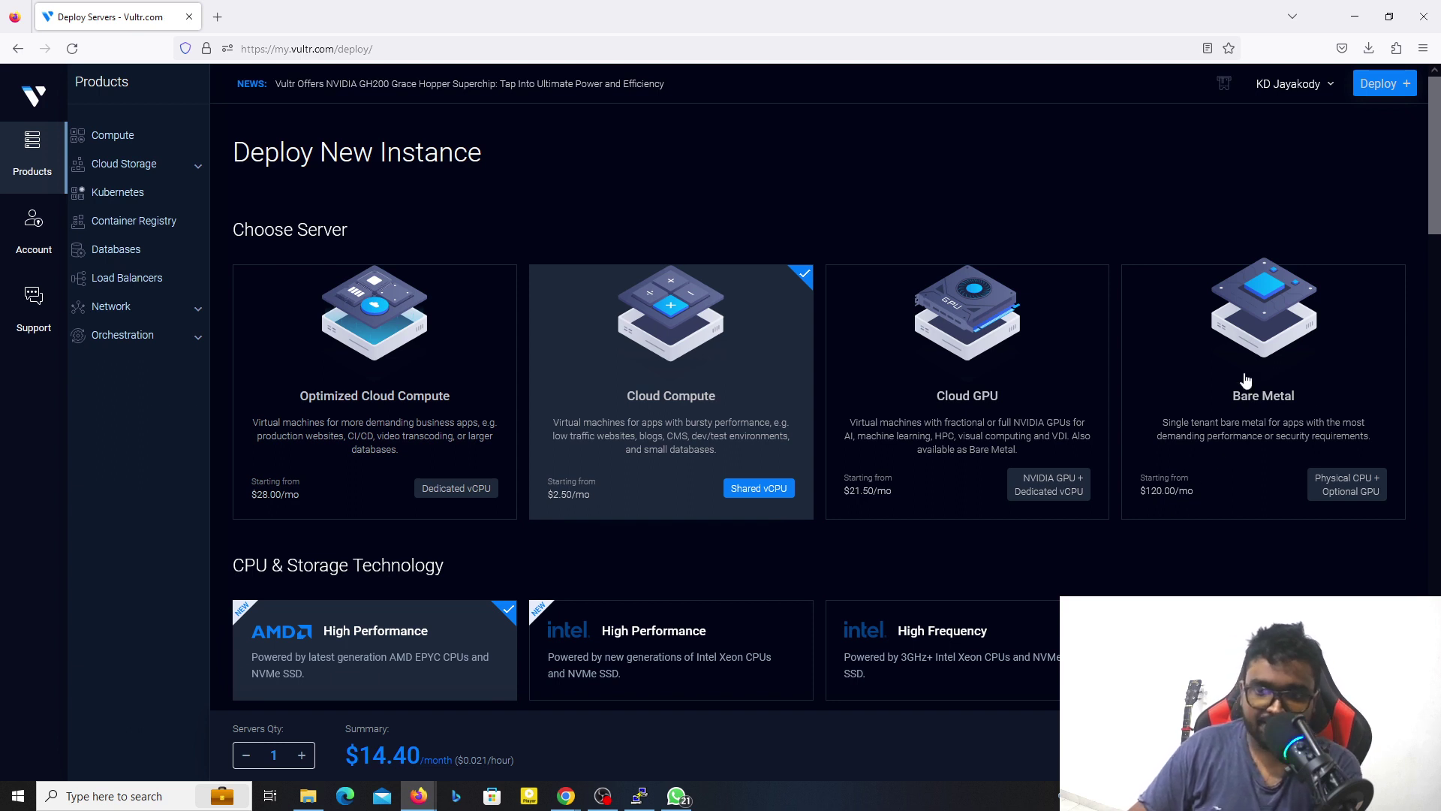
pyautogui.click(1267, 344)
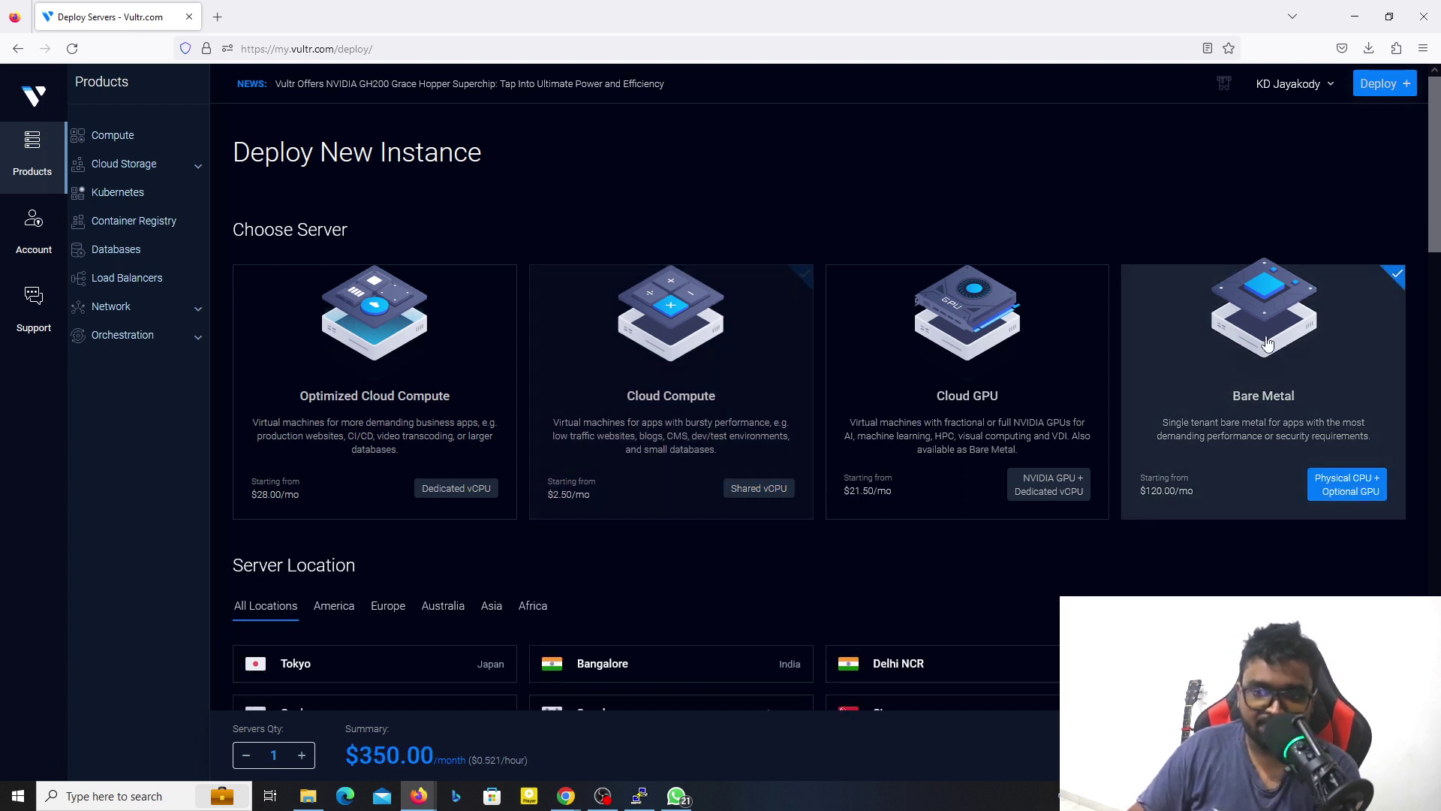
pyautogui.click(726, 344)
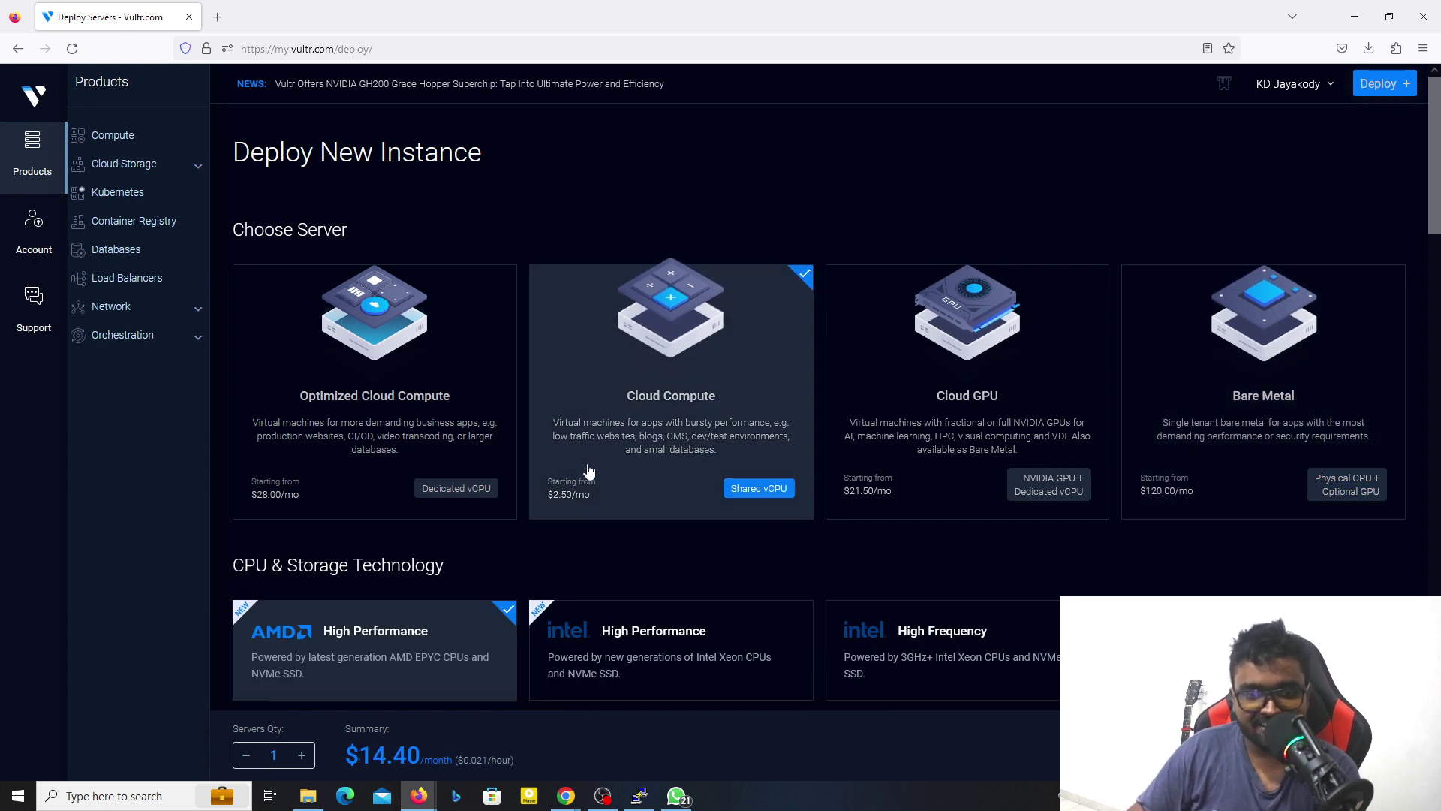
pyautogui.scroll(-1, 644, 397)
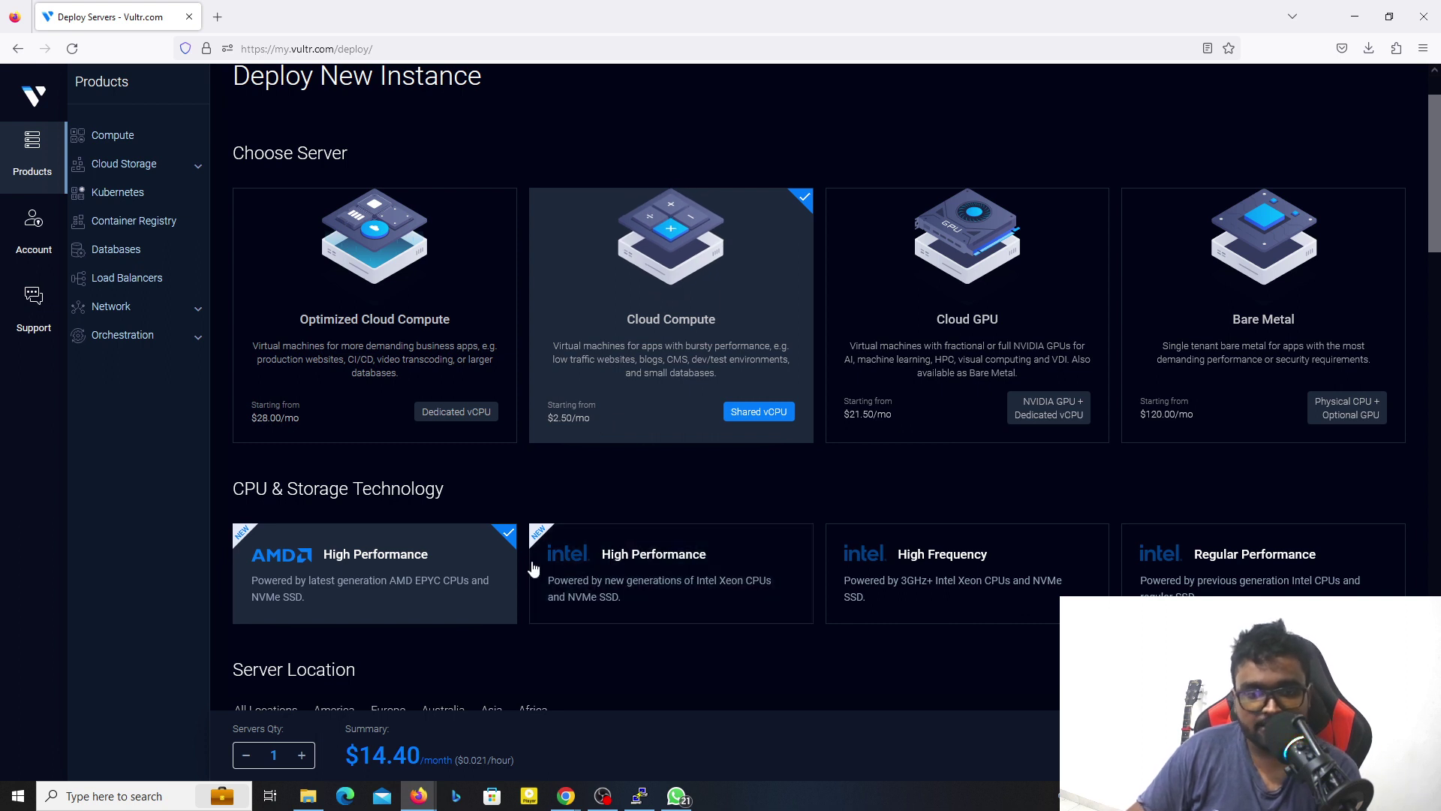
# Compare the AMD High Performance, Intel High Performance, High Frequency and Regular Performance options.
pyautogui.click(593, 555)
pyautogui.click(878, 557)
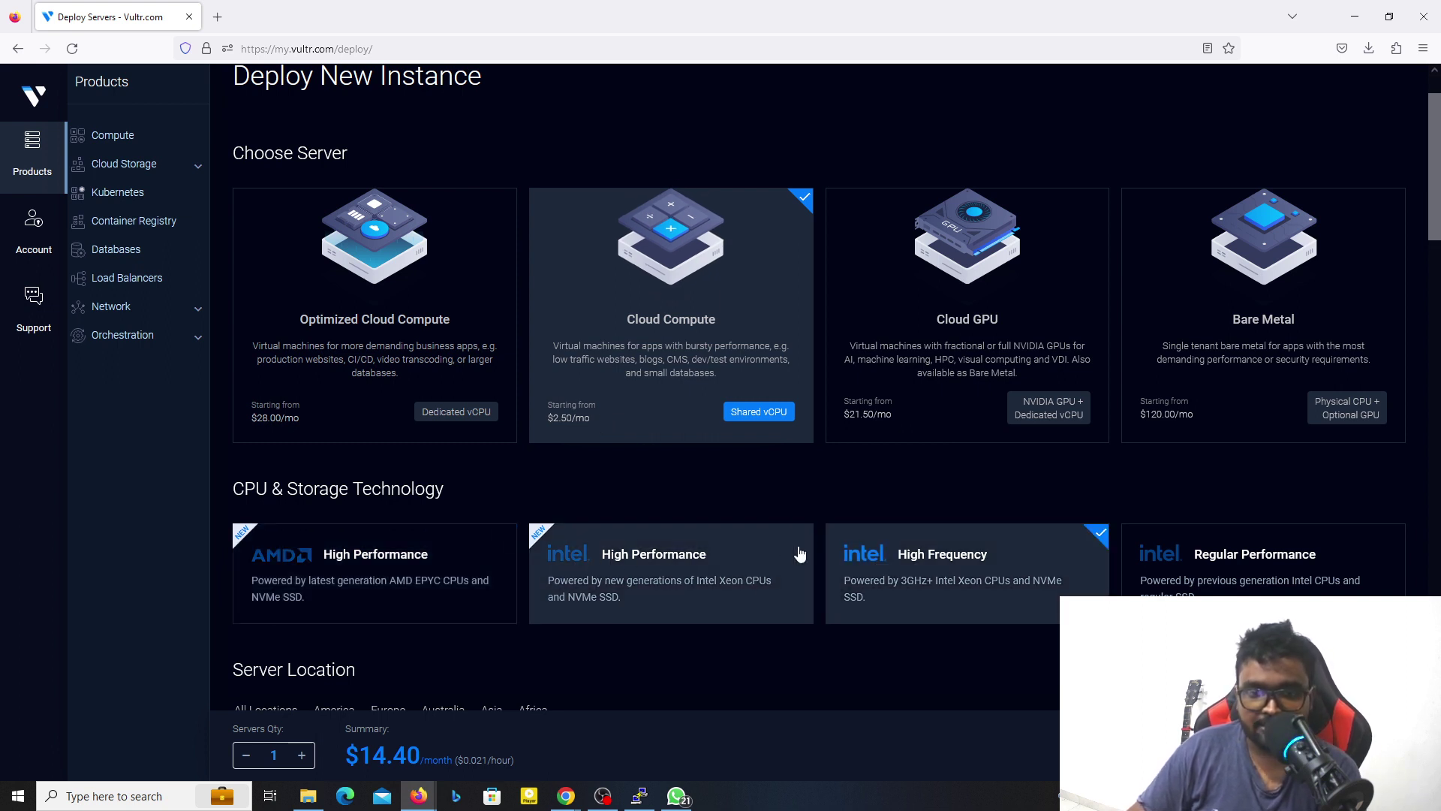
pyautogui.click(1156, 578)
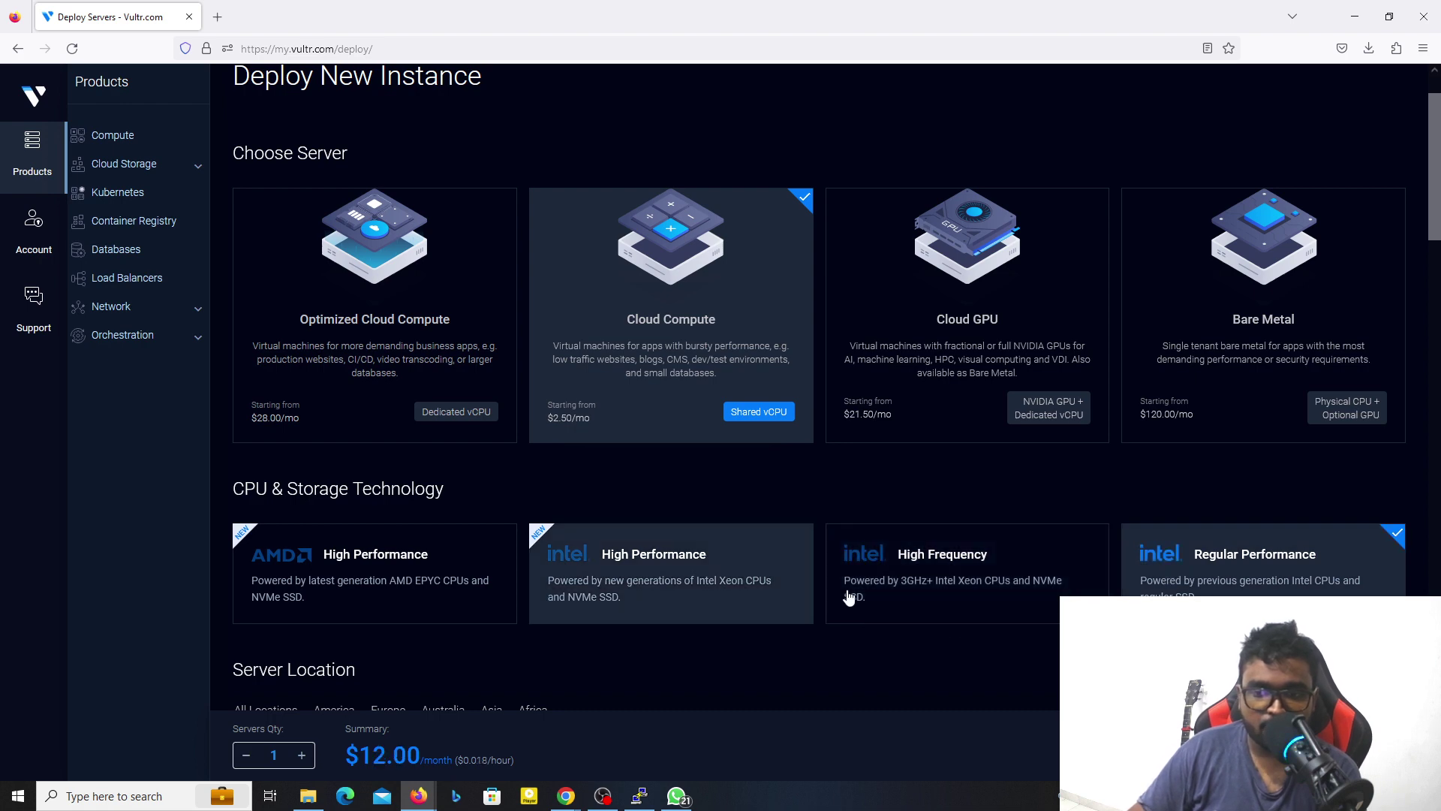
pyautogui.click(900, 582)
pyautogui.click(488, 597)
pyautogui.scroll(-3, 448, 446)
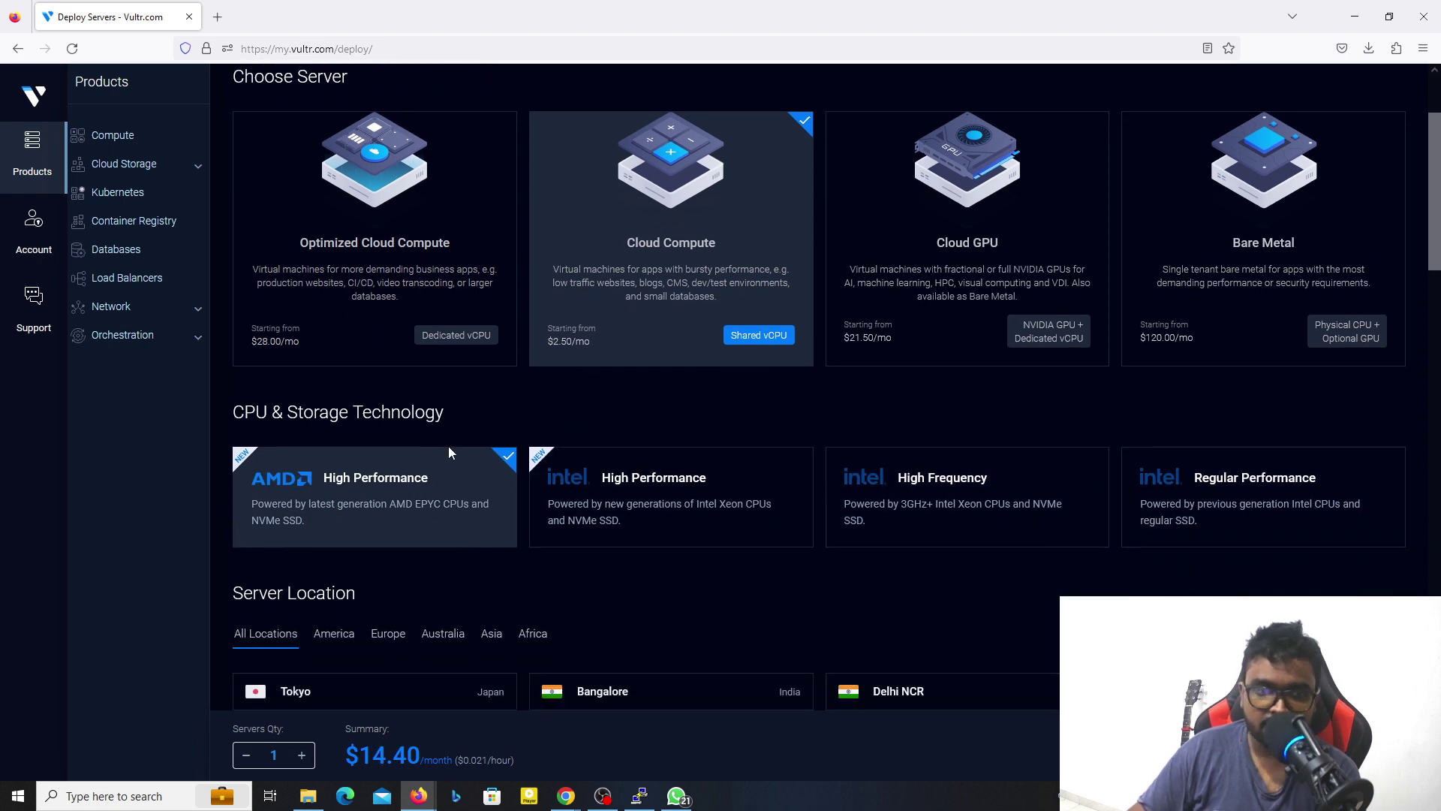
pyautogui.click(901, 330)
pyautogui.click(472, 331)
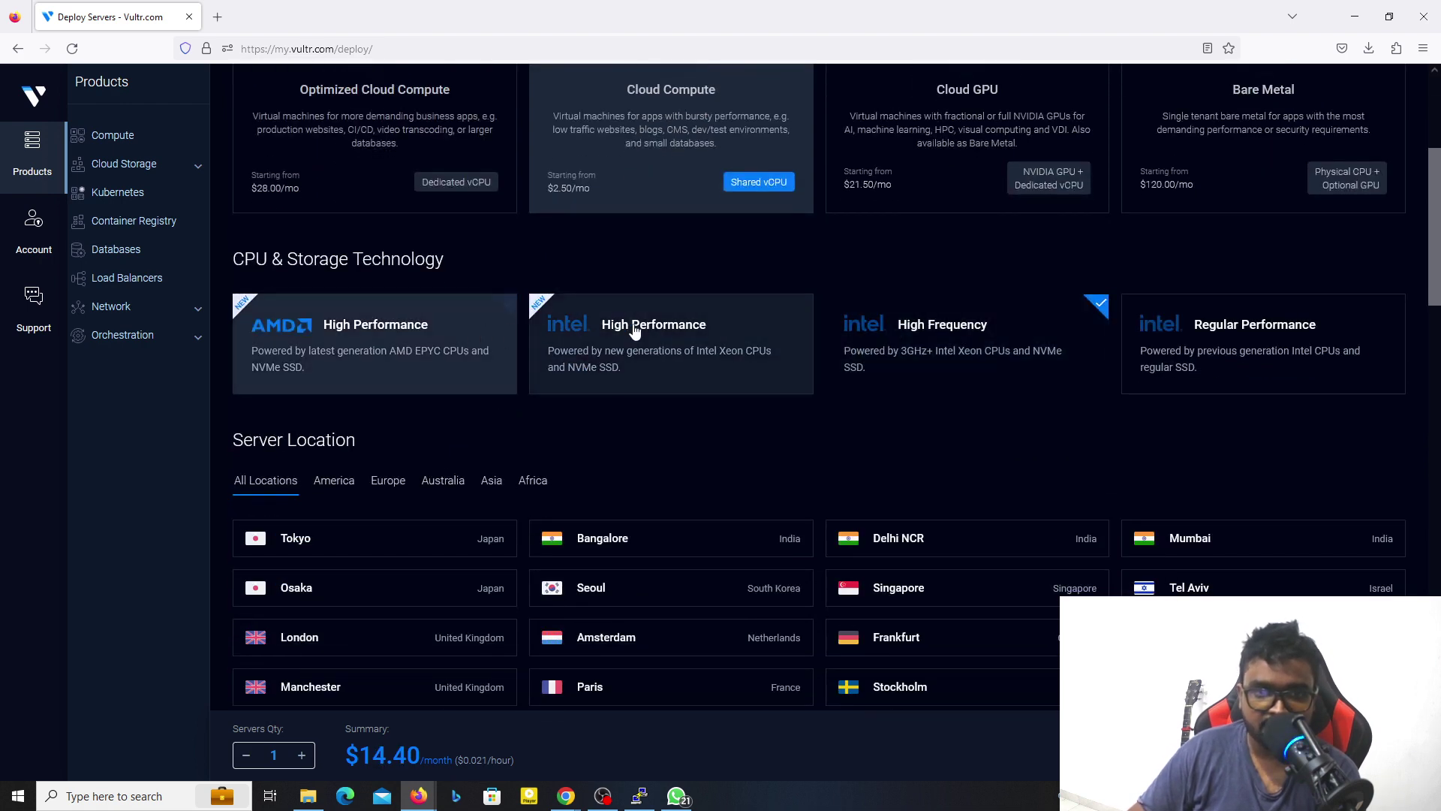
pyautogui.click(653, 345)
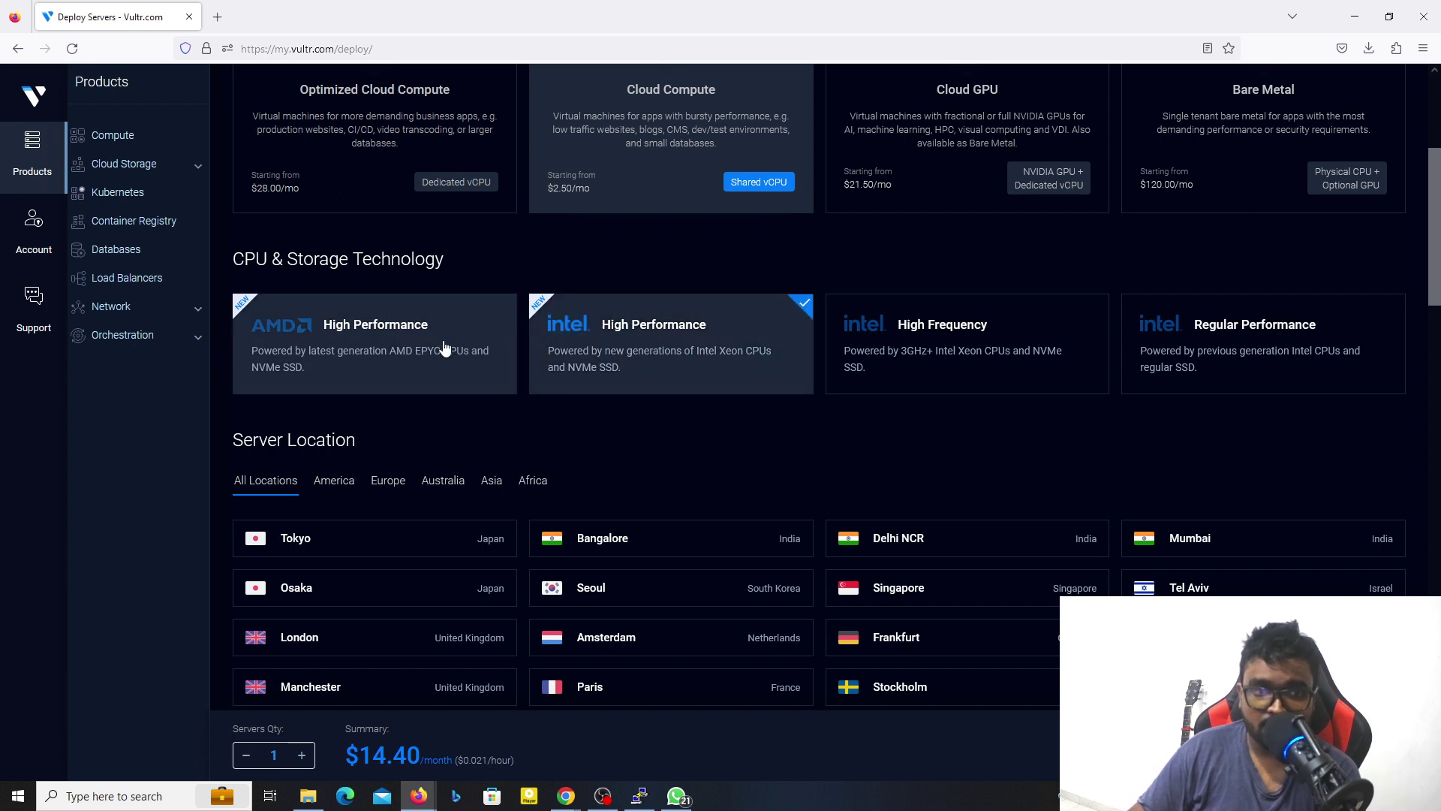
pyautogui.click(443, 359)
pyautogui.click(637, 347)
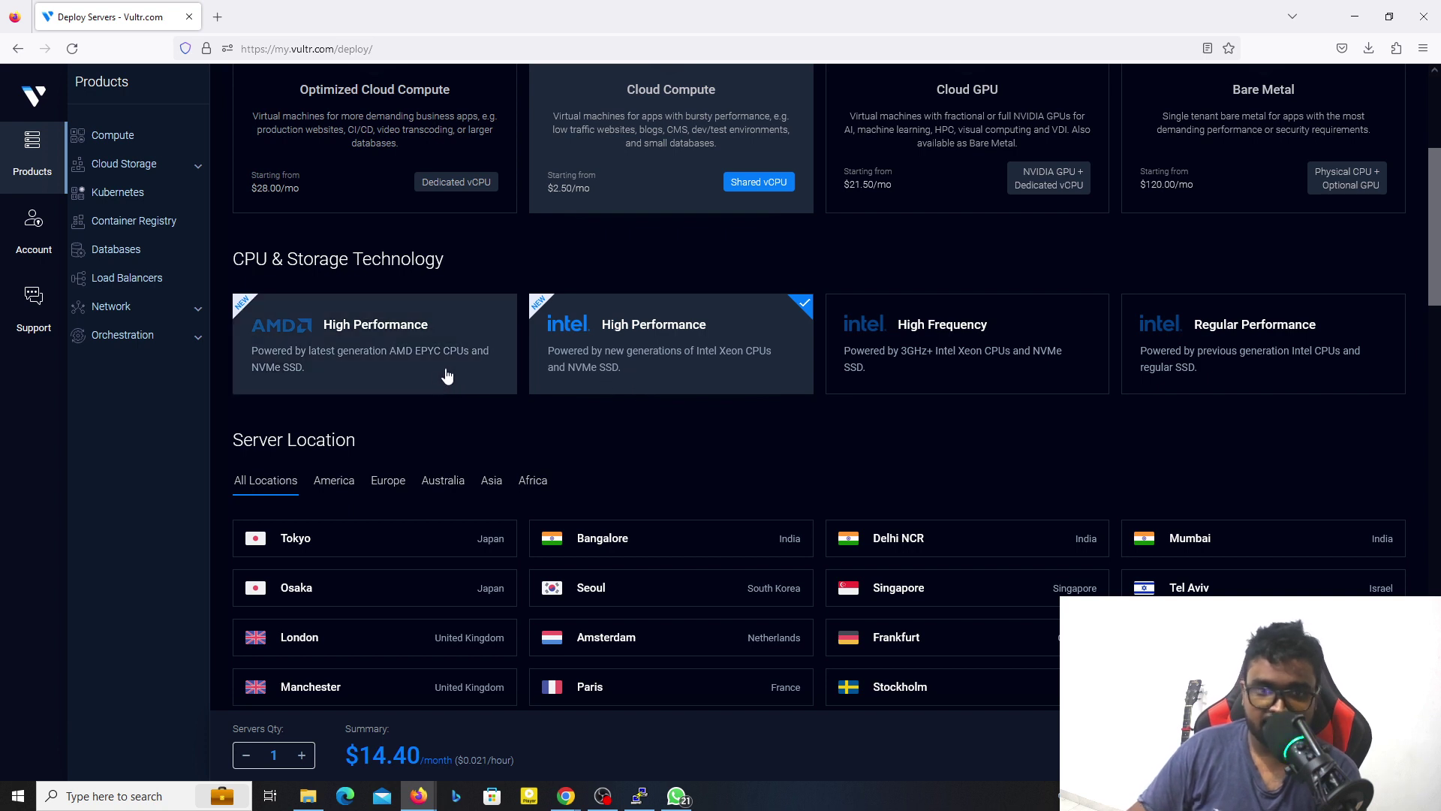
pyautogui.click(923, 355)
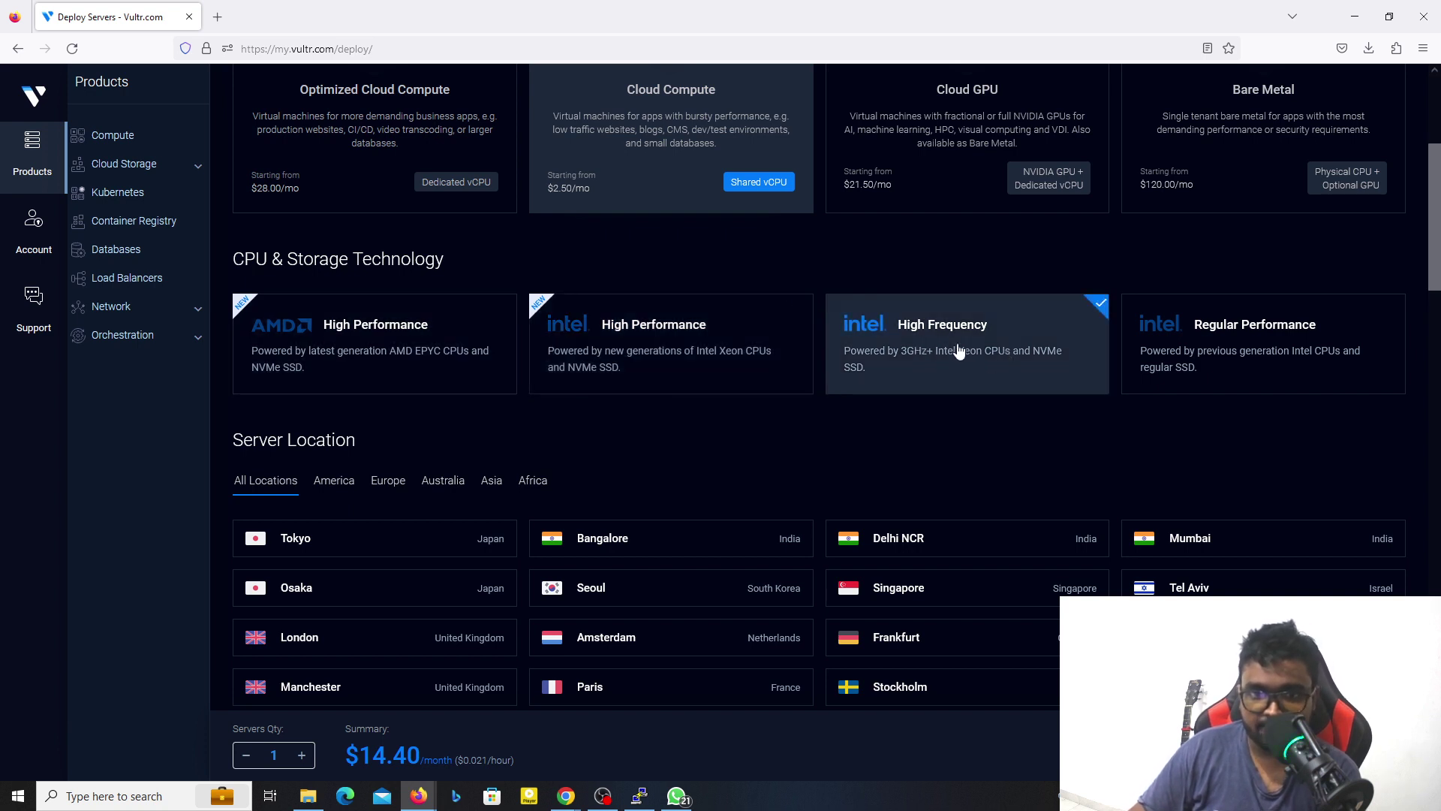
pyautogui.click(1176, 357)
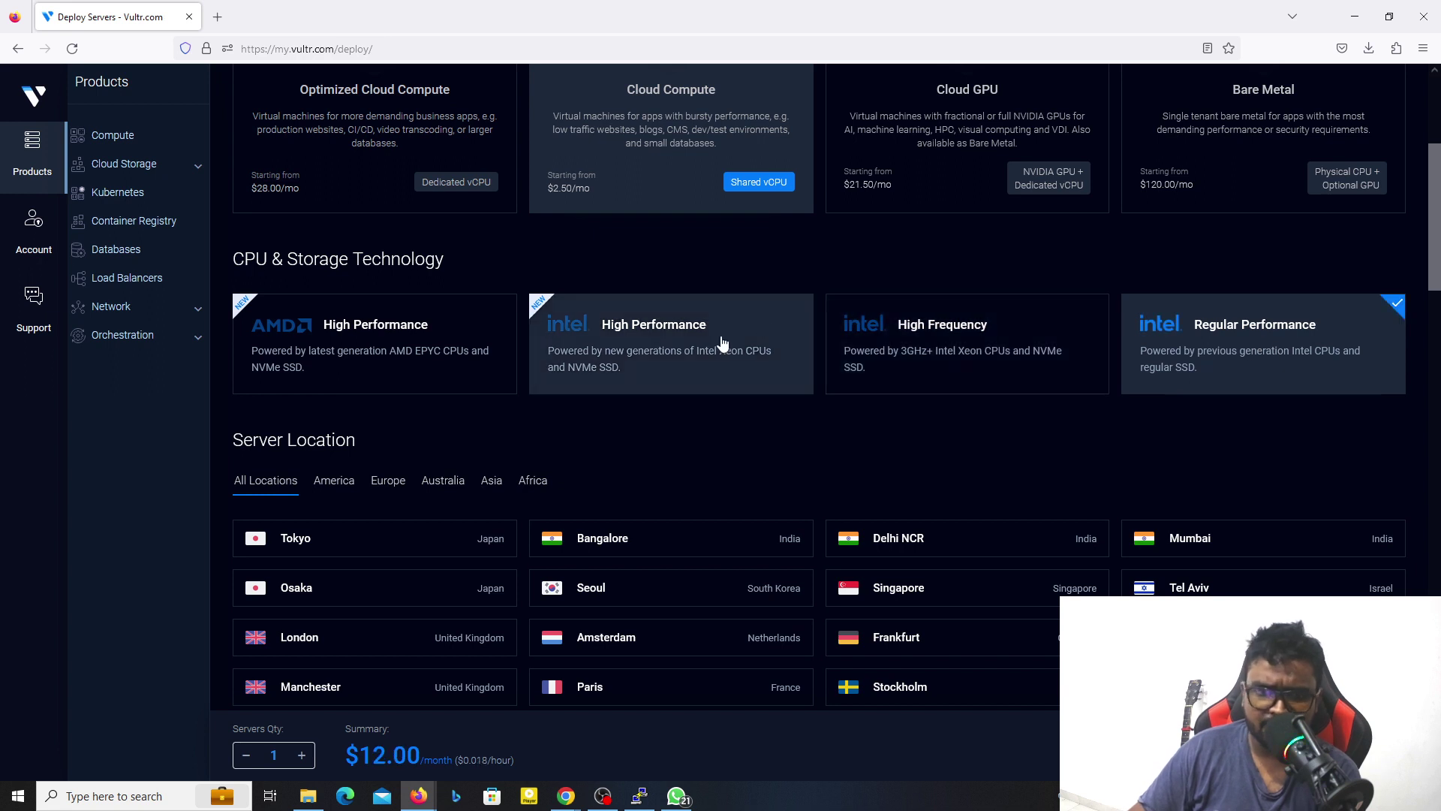
pyautogui.click(679, 364)
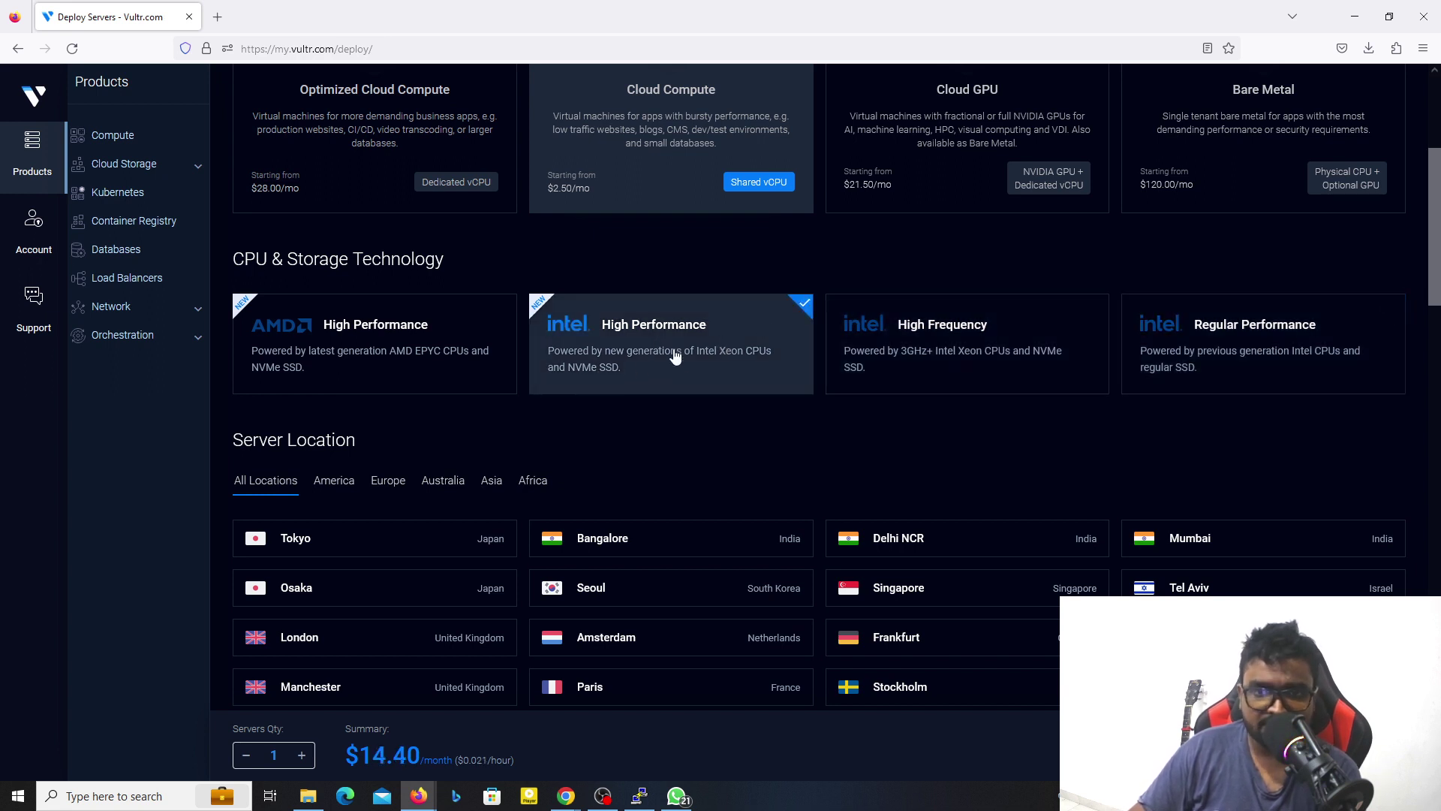
# Pick Intel Regular Performance, lowering the price to $12.00/month ($0.018/hour).
pyautogui.scroll(-1, 678, 352)
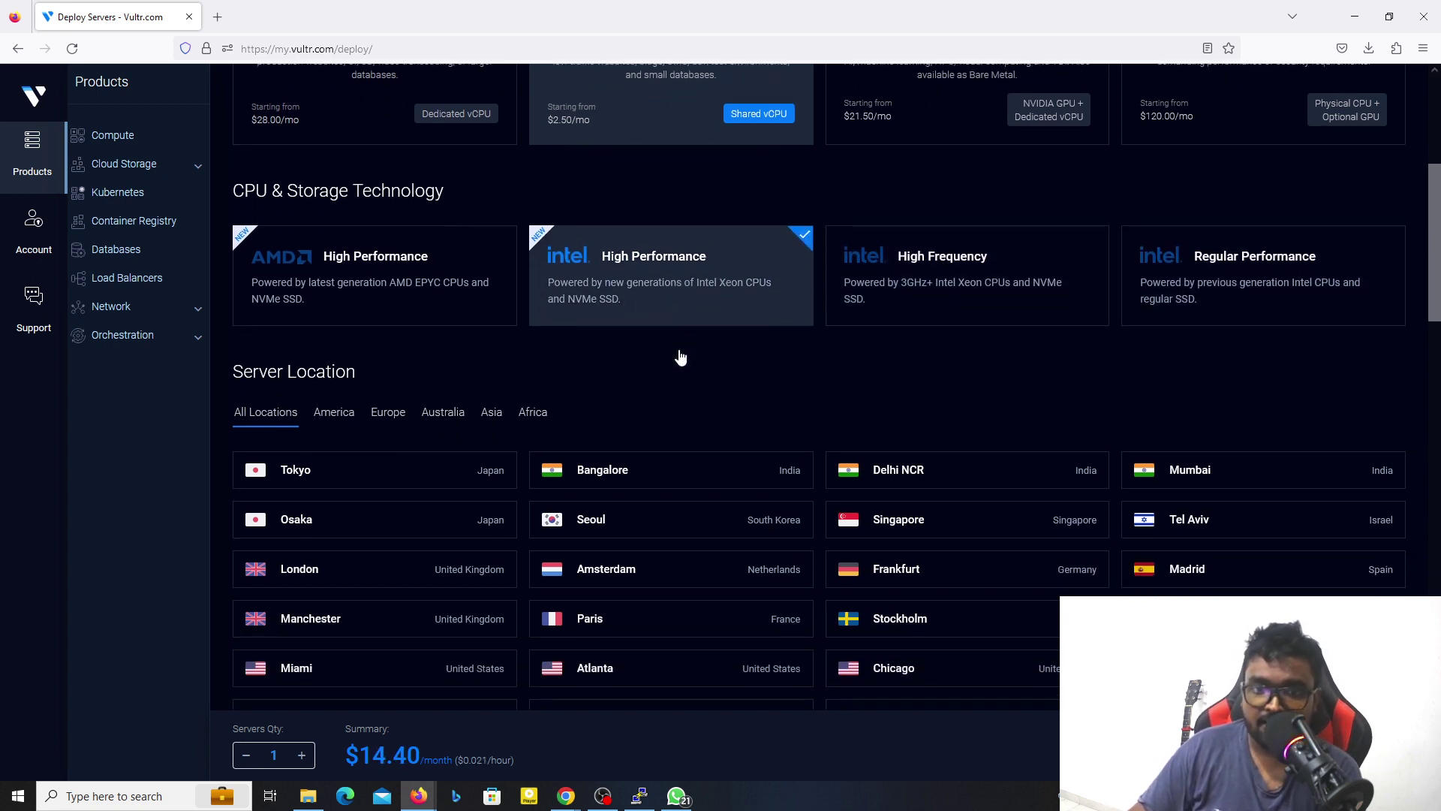
pyautogui.click(966, 286)
pyautogui.click(717, 297)
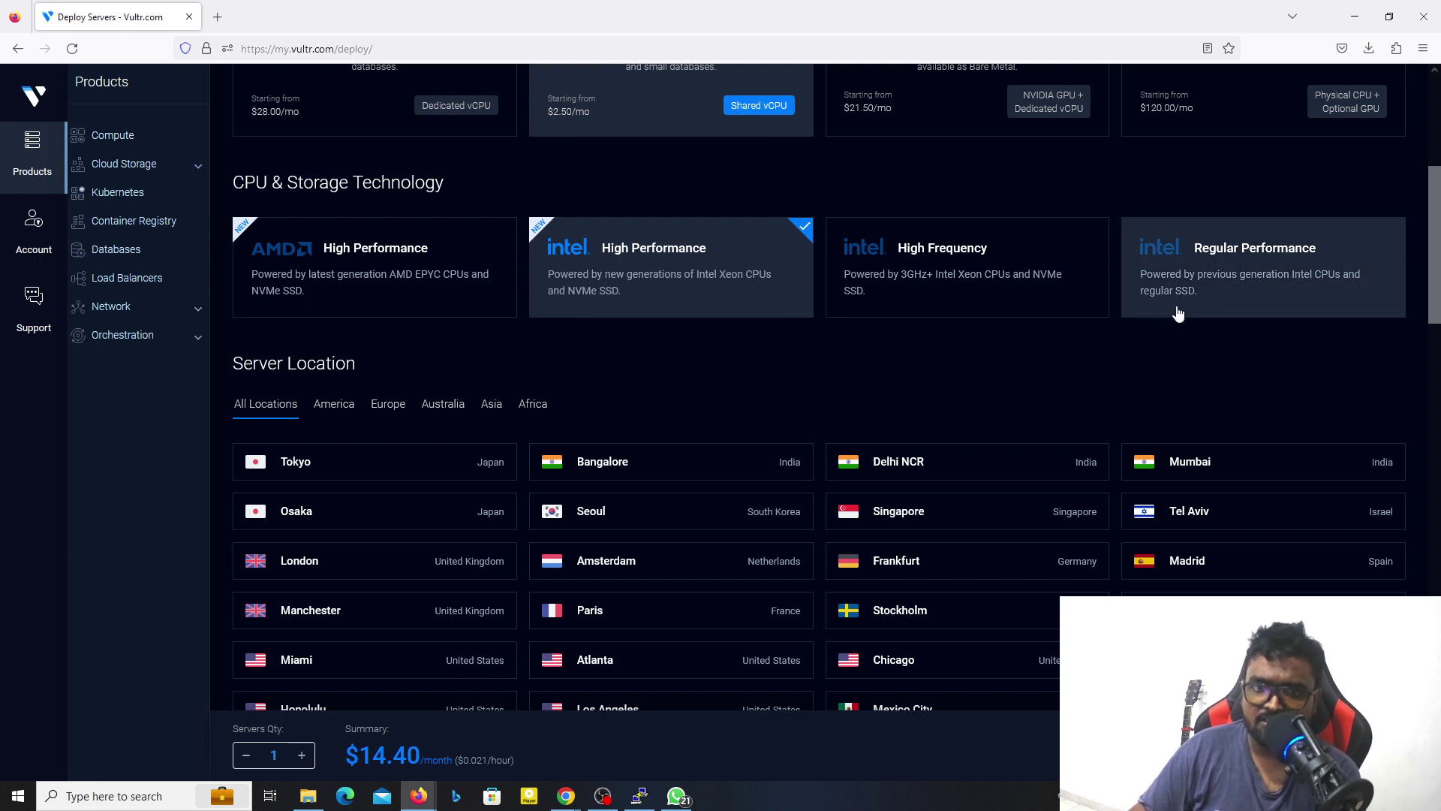
pyautogui.click(1218, 286)
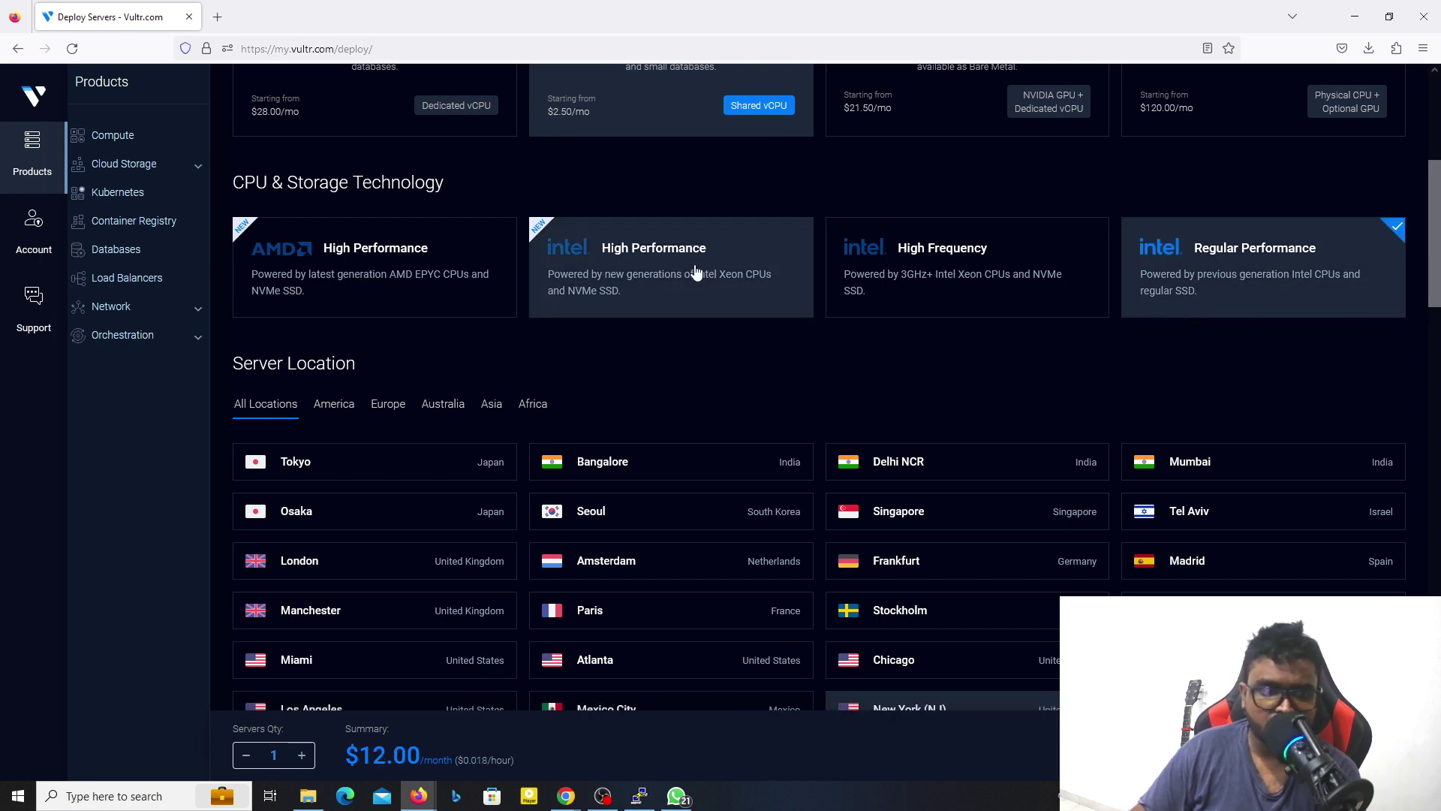
pyautogui.click(697, 272)
pyautogui.click(1192, 285)
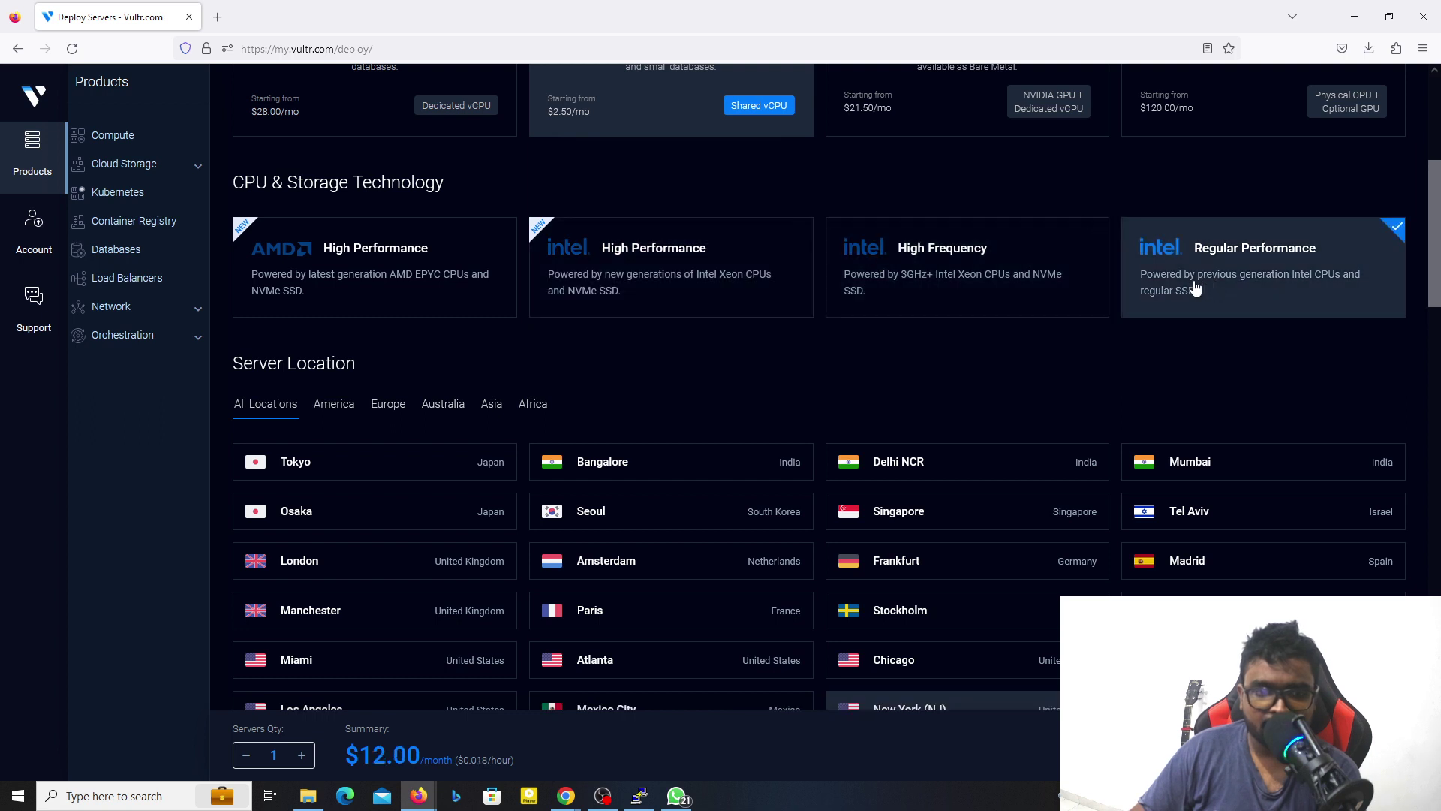
pyautogui.scroll(-1, 1231, 301)
pyautogui.click(958, 214)
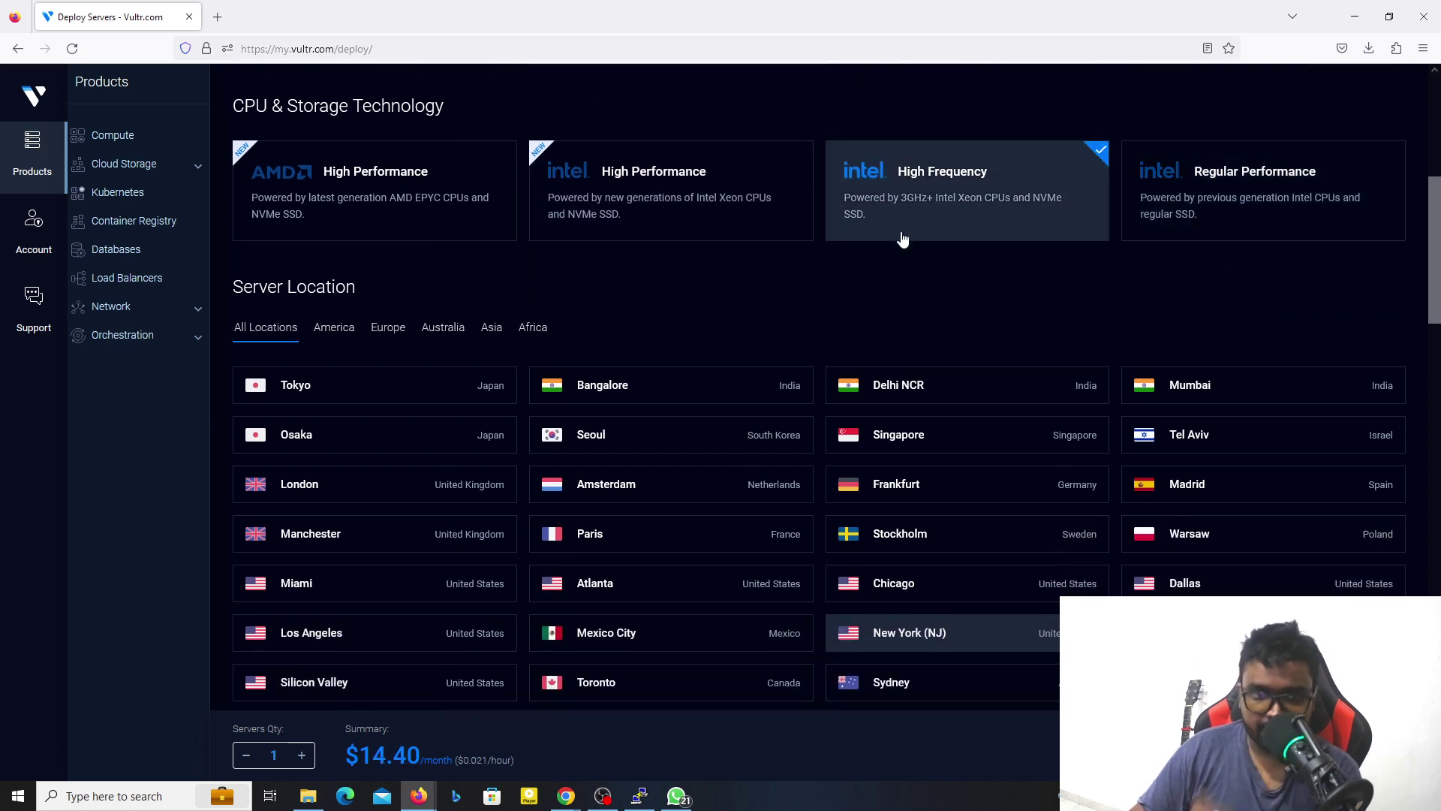
pyautogui.click(473, 187)
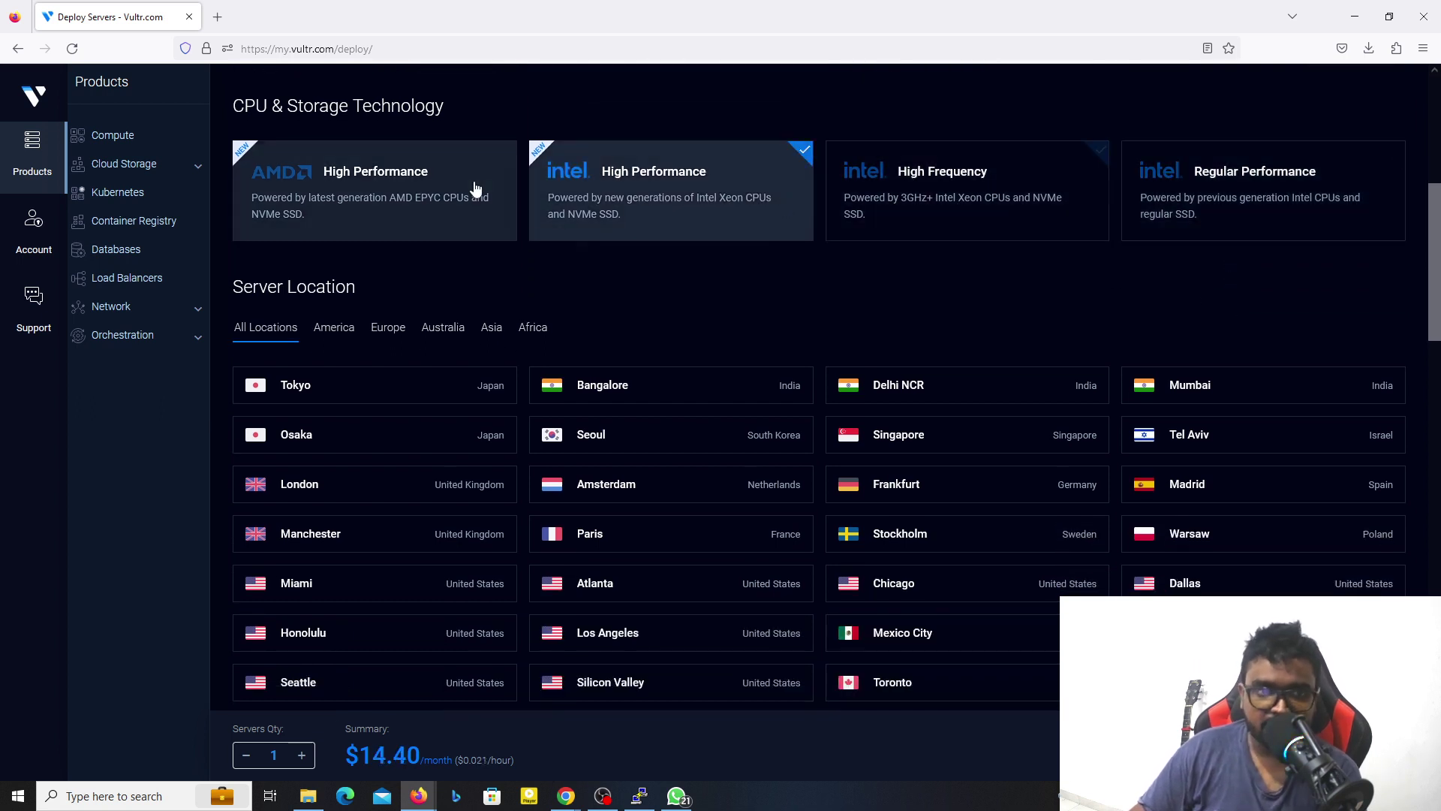
pyautogui.click(665, 199)
pyautogui.click(883, 216)
pyautogui.click(505, 199)
pyautogui.doubleClick(1197, 171)
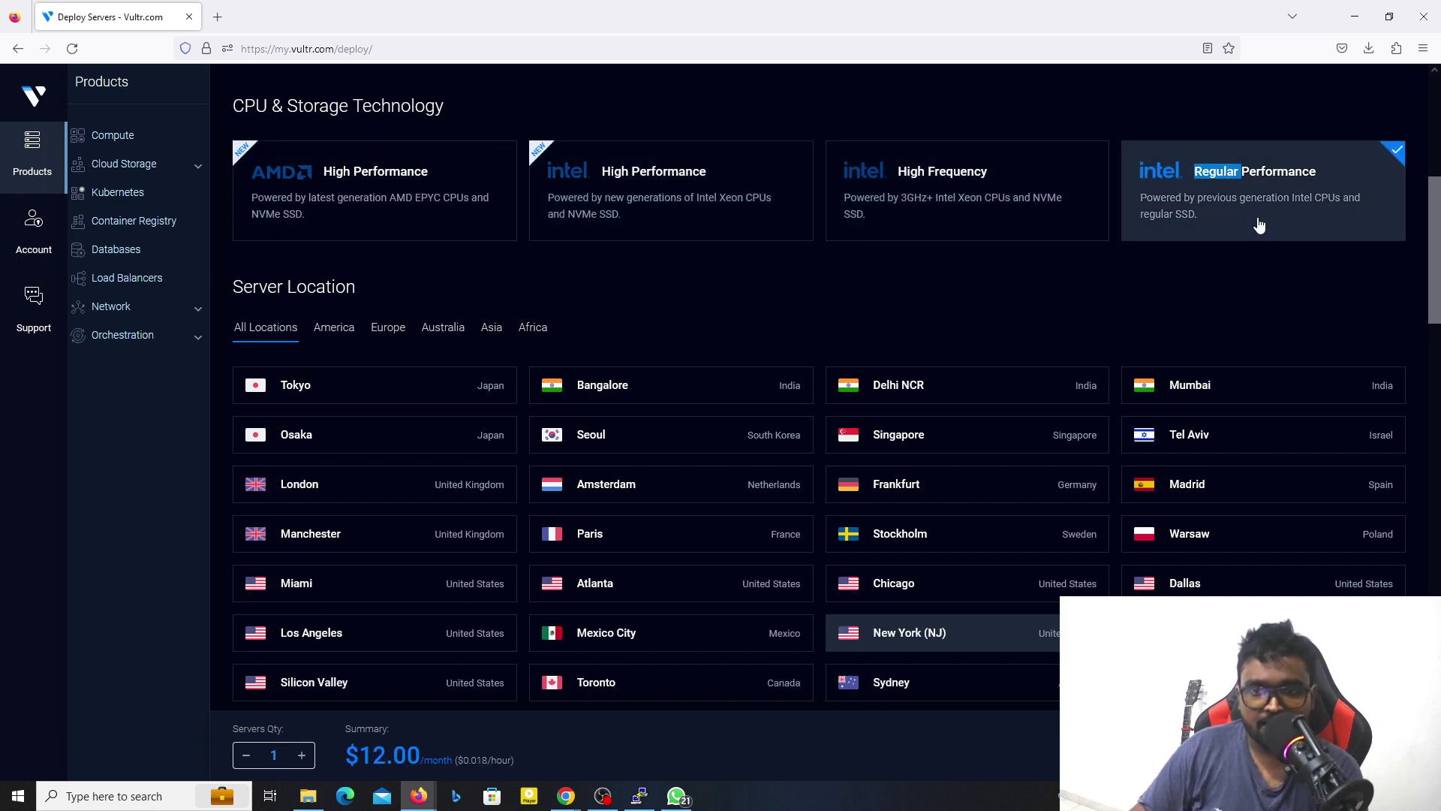
# Filter server locations by region and choose Singapore as the server location.
pyautogui.scroll(-1, 1178, 204)
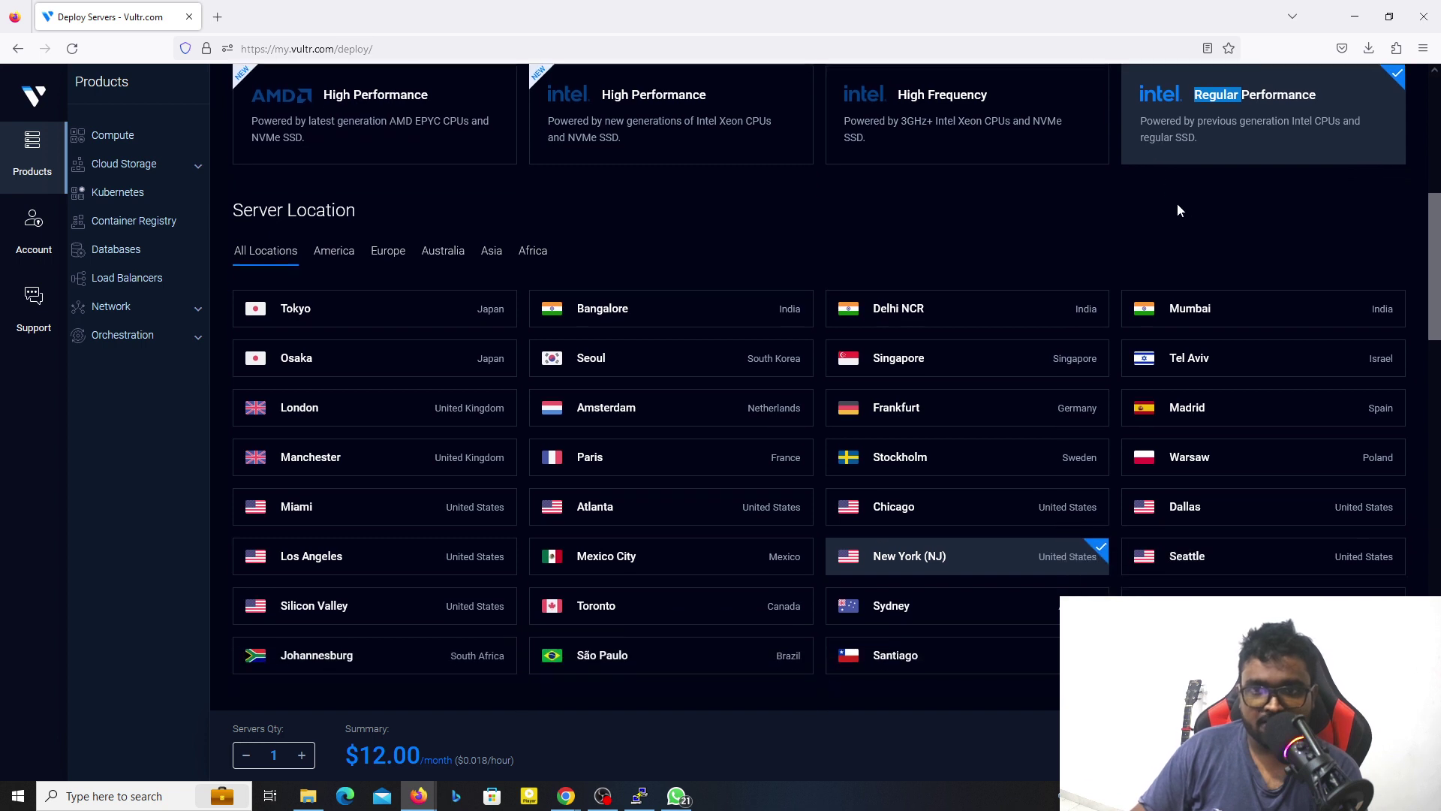
pyautogui.click(1260, 148)
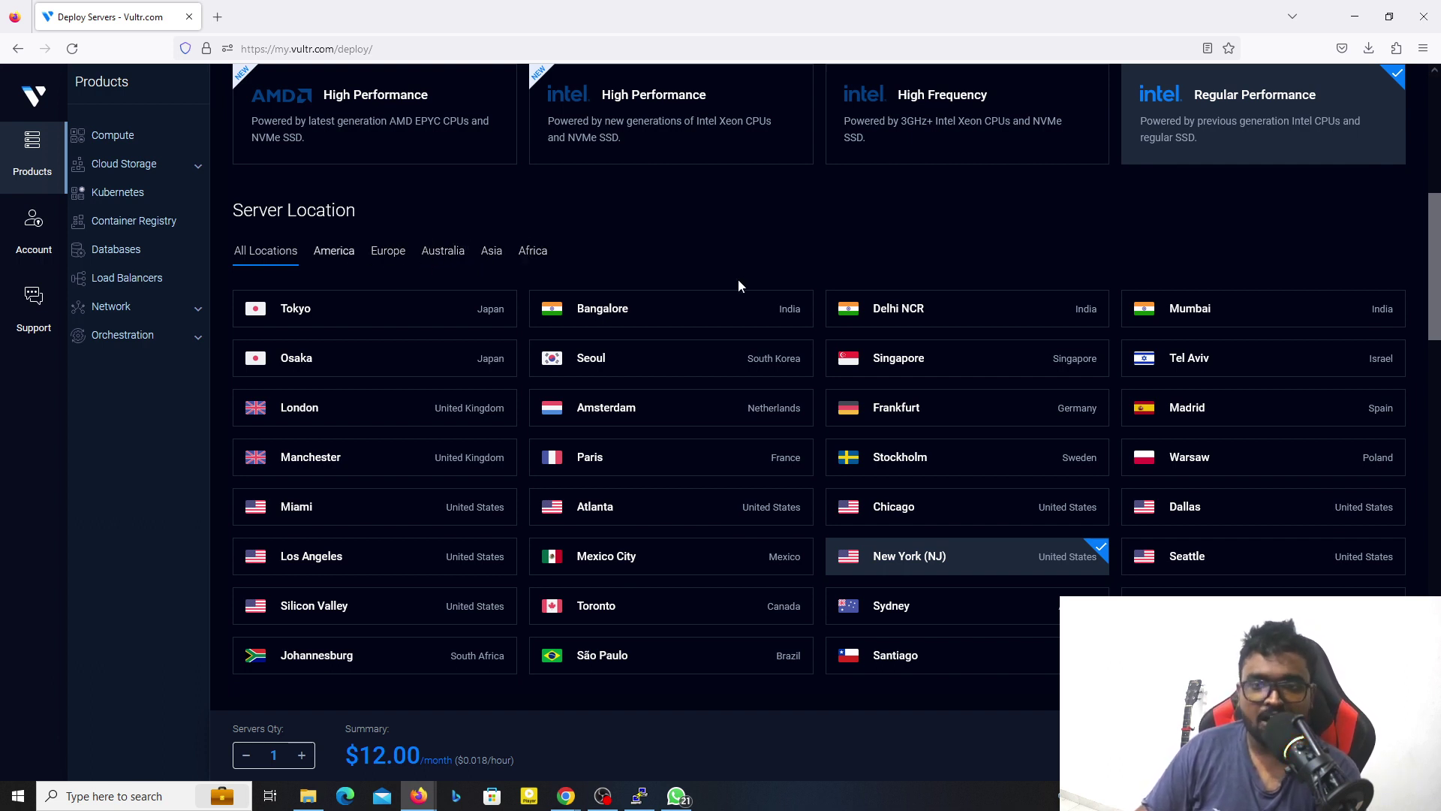
pyautogui.scroll(2, 943, 283)
pyautogui.scroll(-1, 1231, 303)
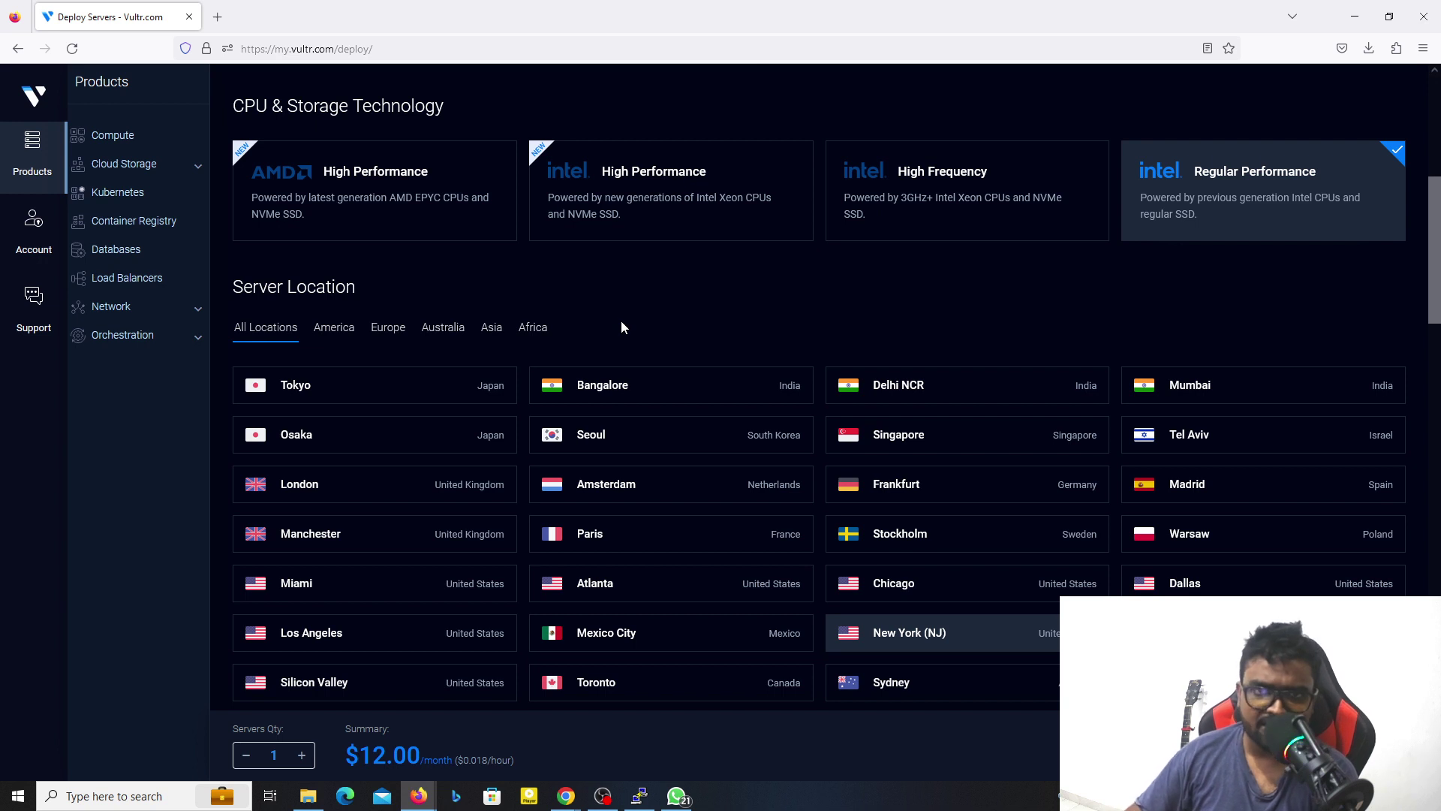
pyautogui.click(334, 328)
pyautogui.click(388, 328)
pyautogui.click(442, 328)
pyautogui.click(491, 329)
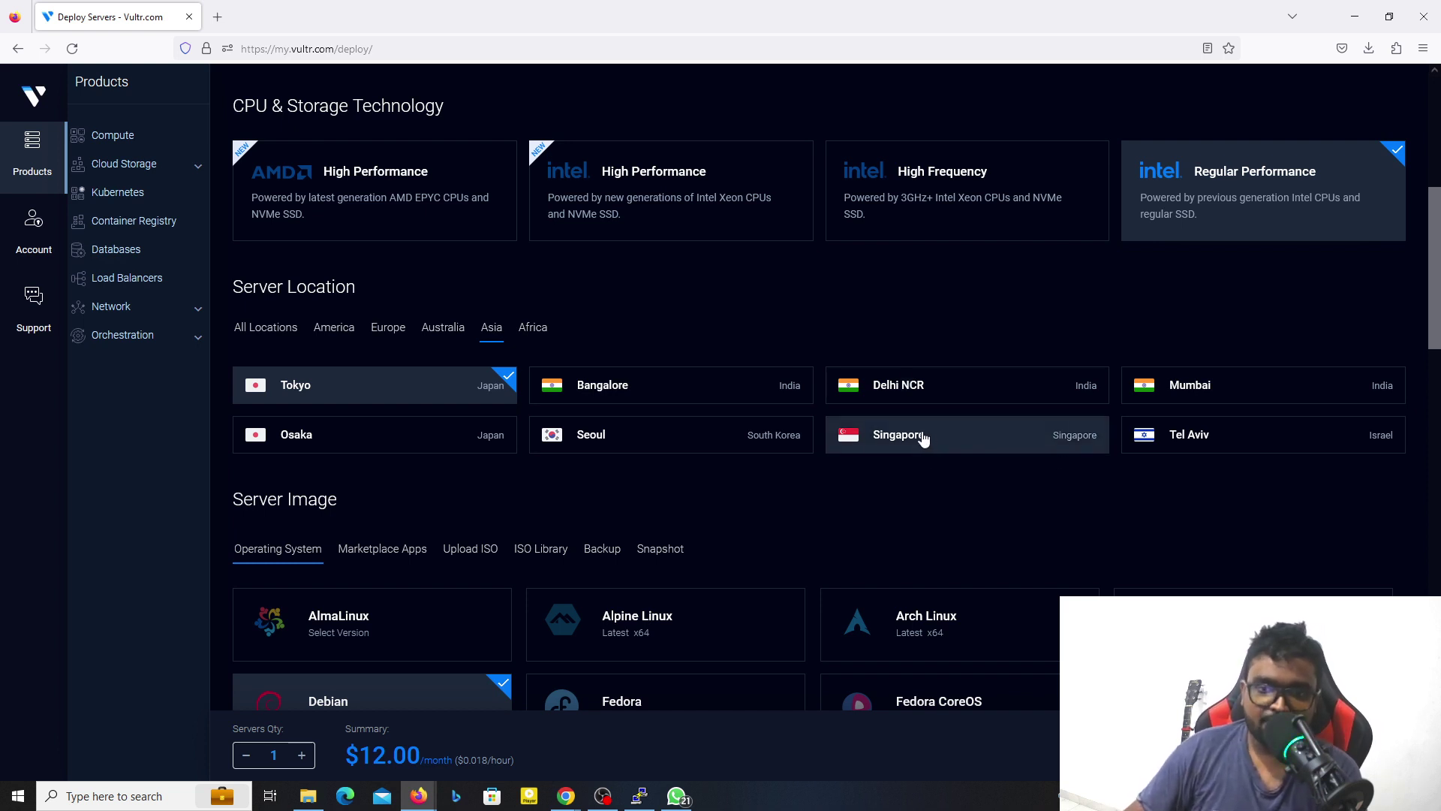
pyautogui.click(942, 447)
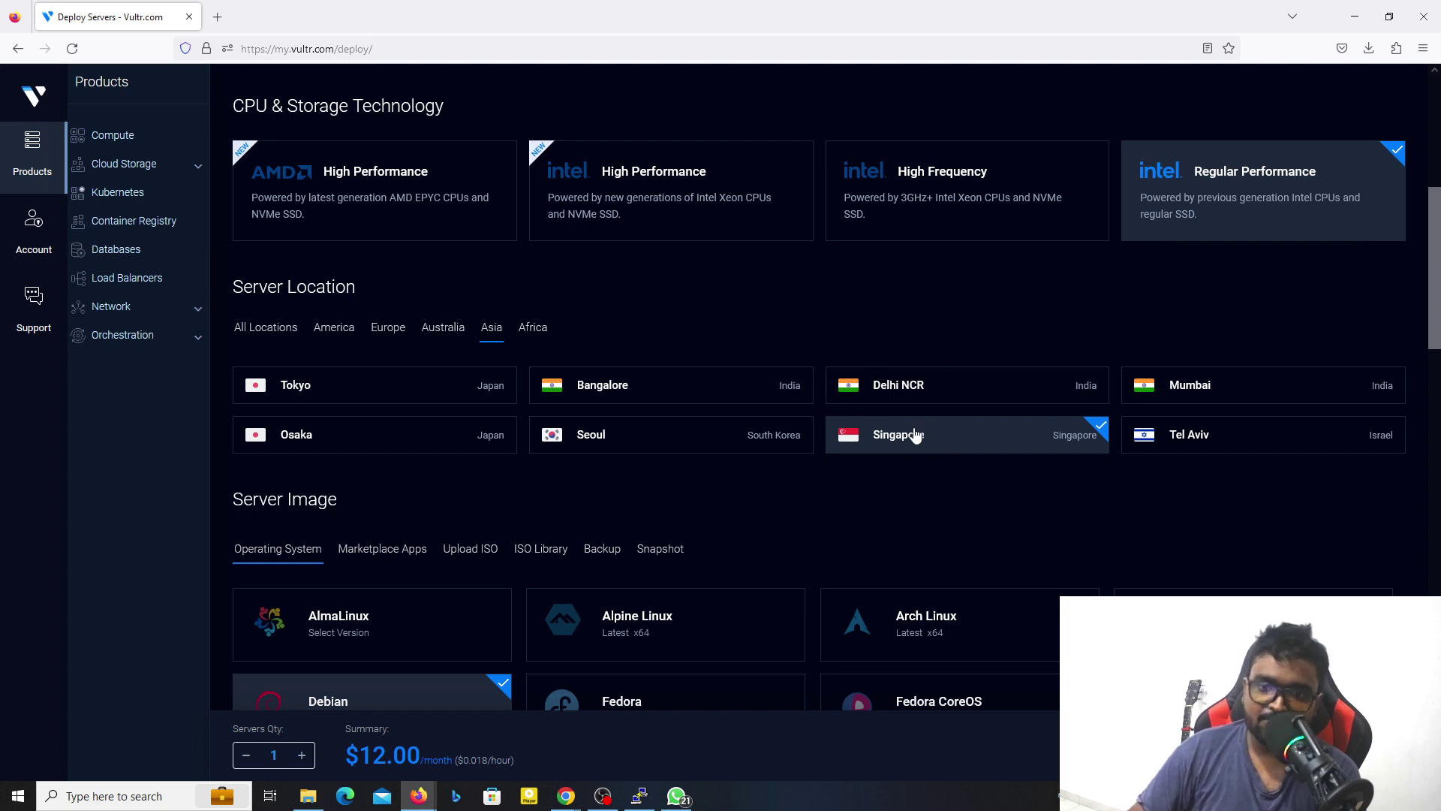
# Scroll down to the server images and pick Arch Linux.
pyautogui.scroll(-2, 911, 431)
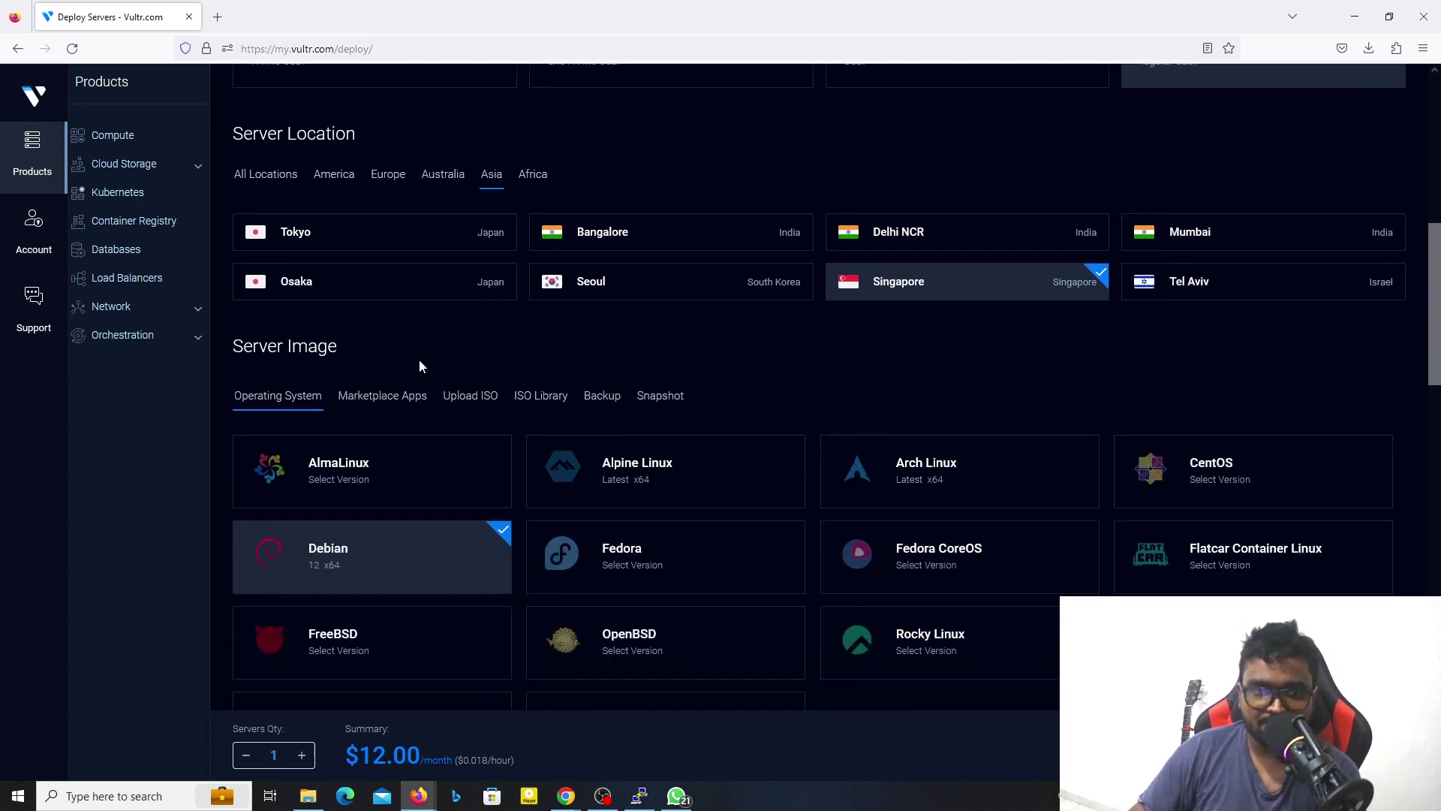
pyautogui.scroll(4, 548, 363)
pyautogui.scroll(-2, 820, 312)
pyautogui.scroll(-3, 819, 344)
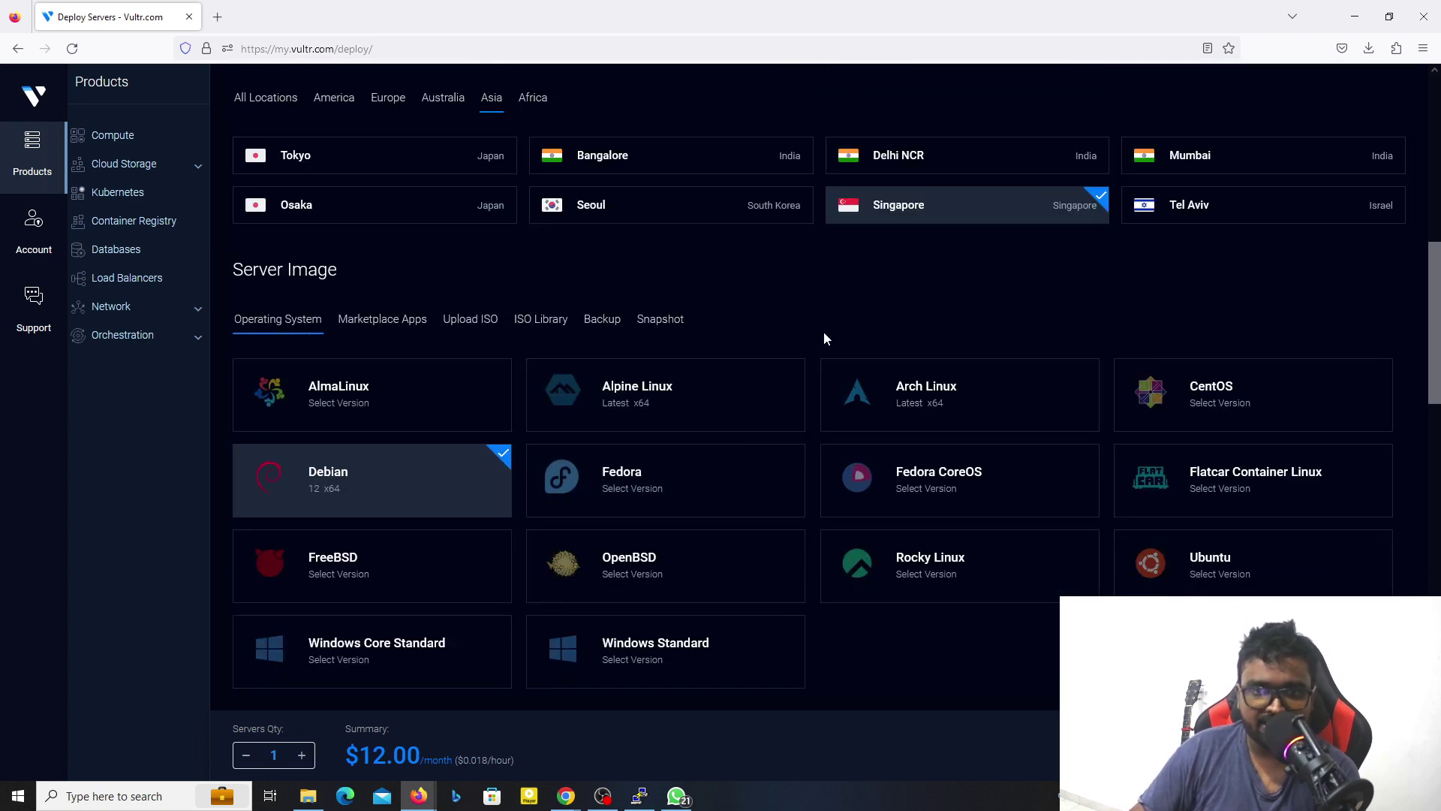
pyautogui.scroll(8, 839, 298)
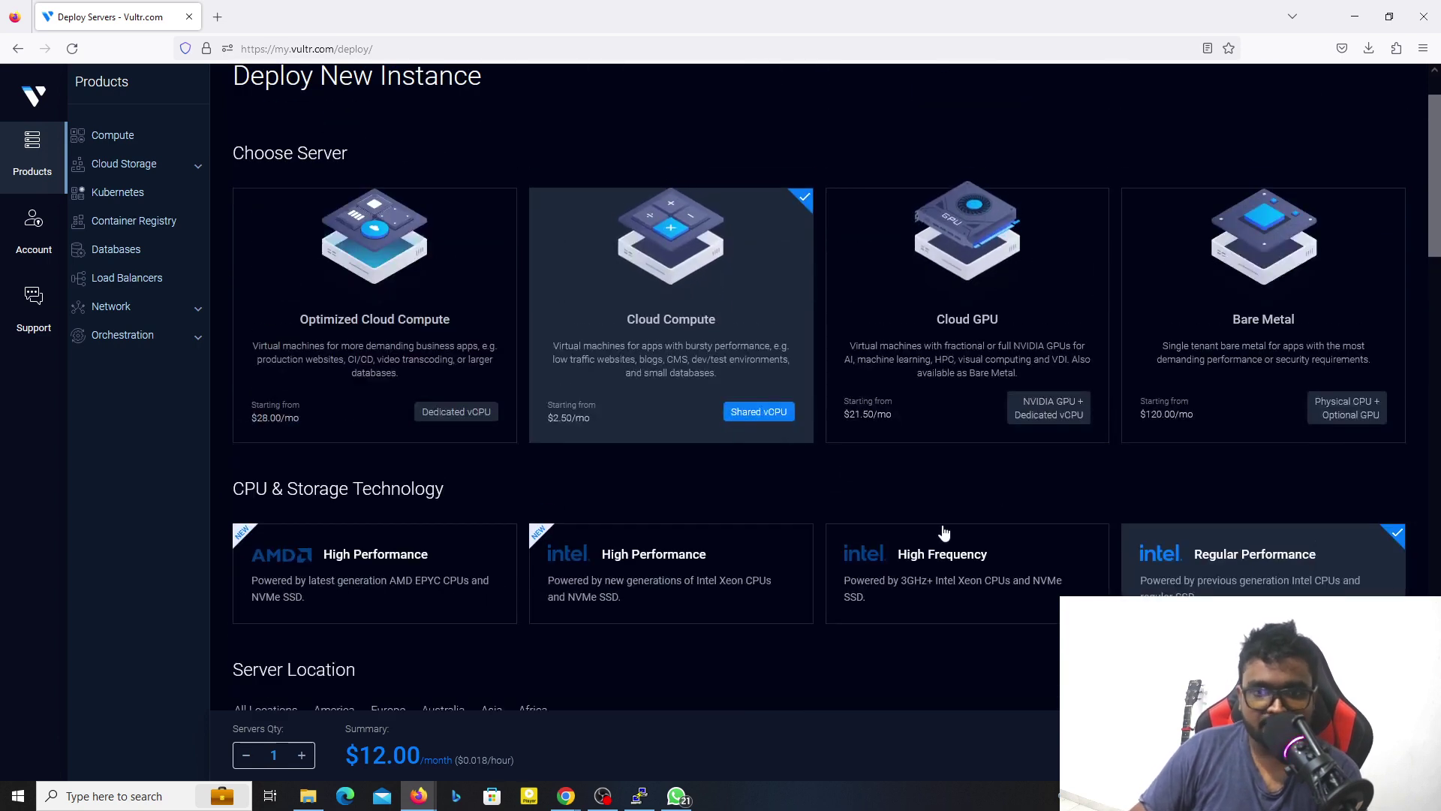
pyautogui.scroll(-2, 807, 548)
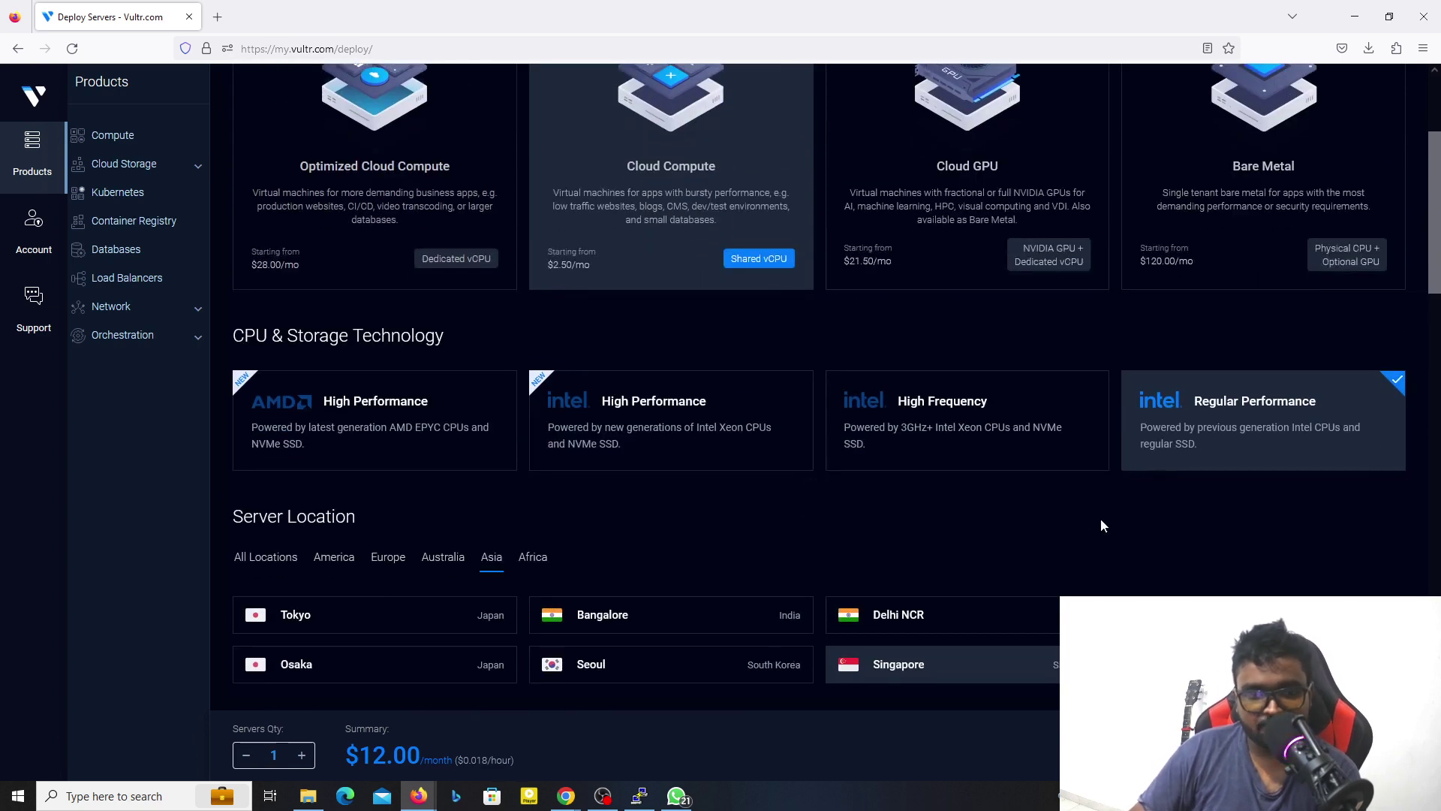
pyautogui.scroll(-2, 1101, 515)
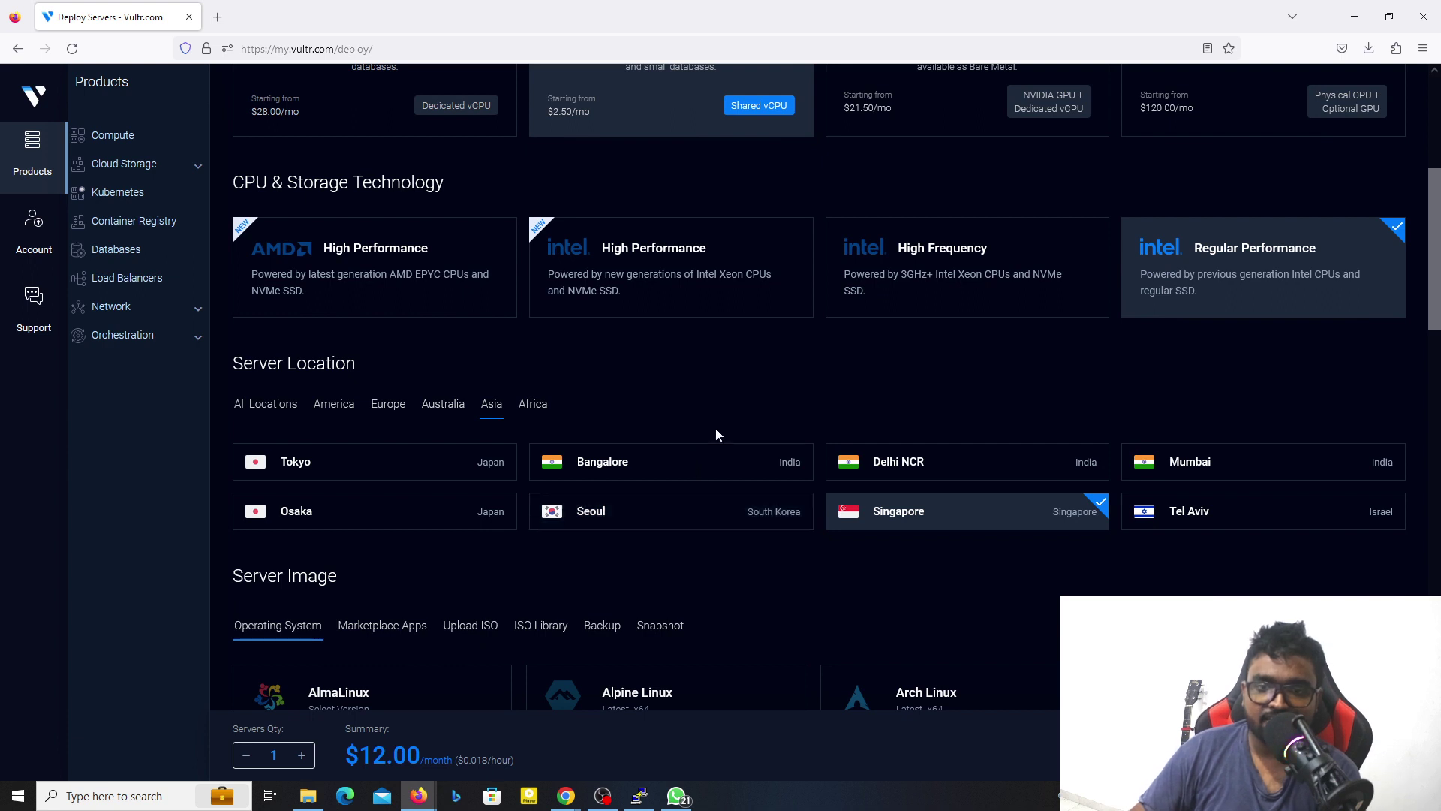
pyautogui.scroll(-2, 913, 376)
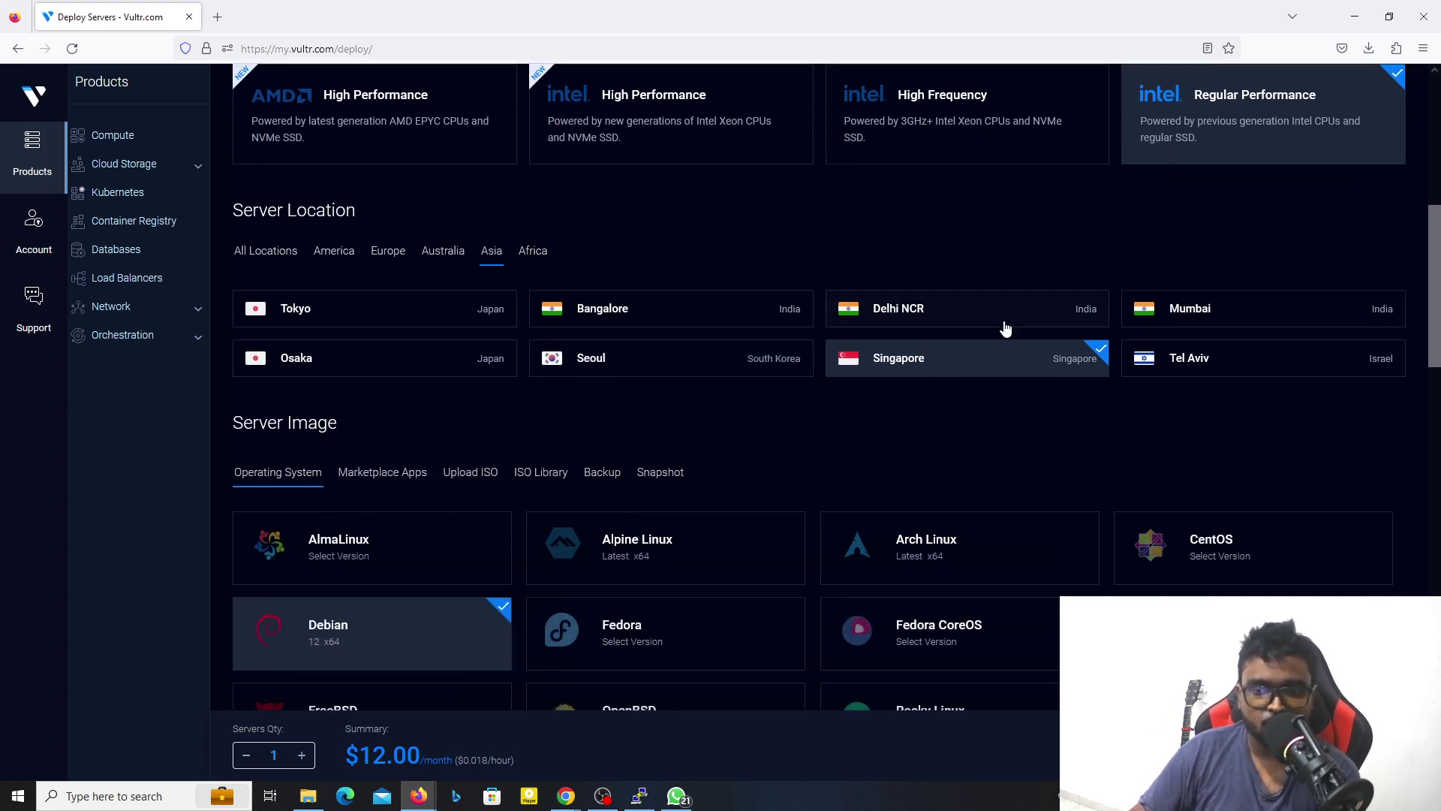
pyautogui.scroll(-1, 900, 443)
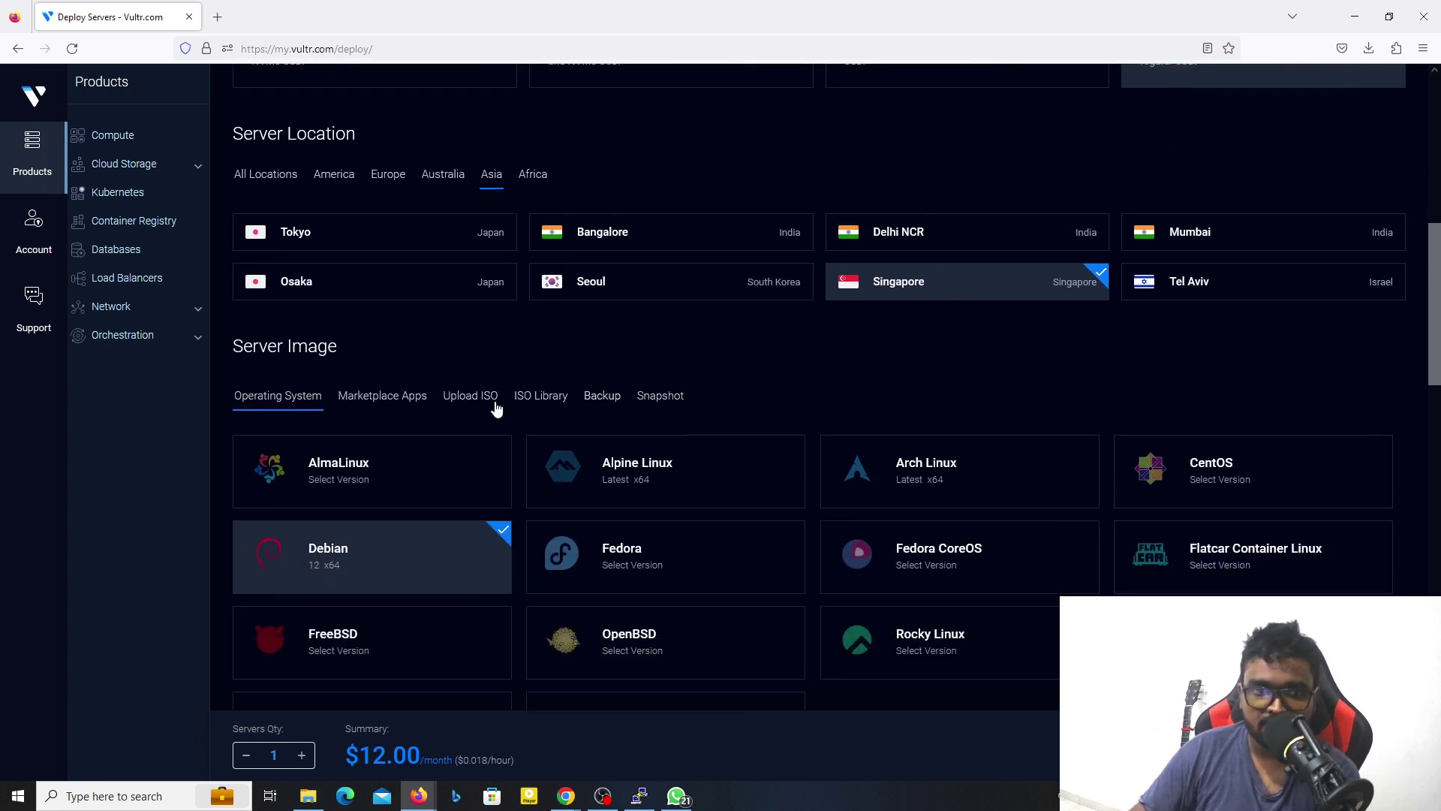
pyautogui.scroll(-1, 368, 451)
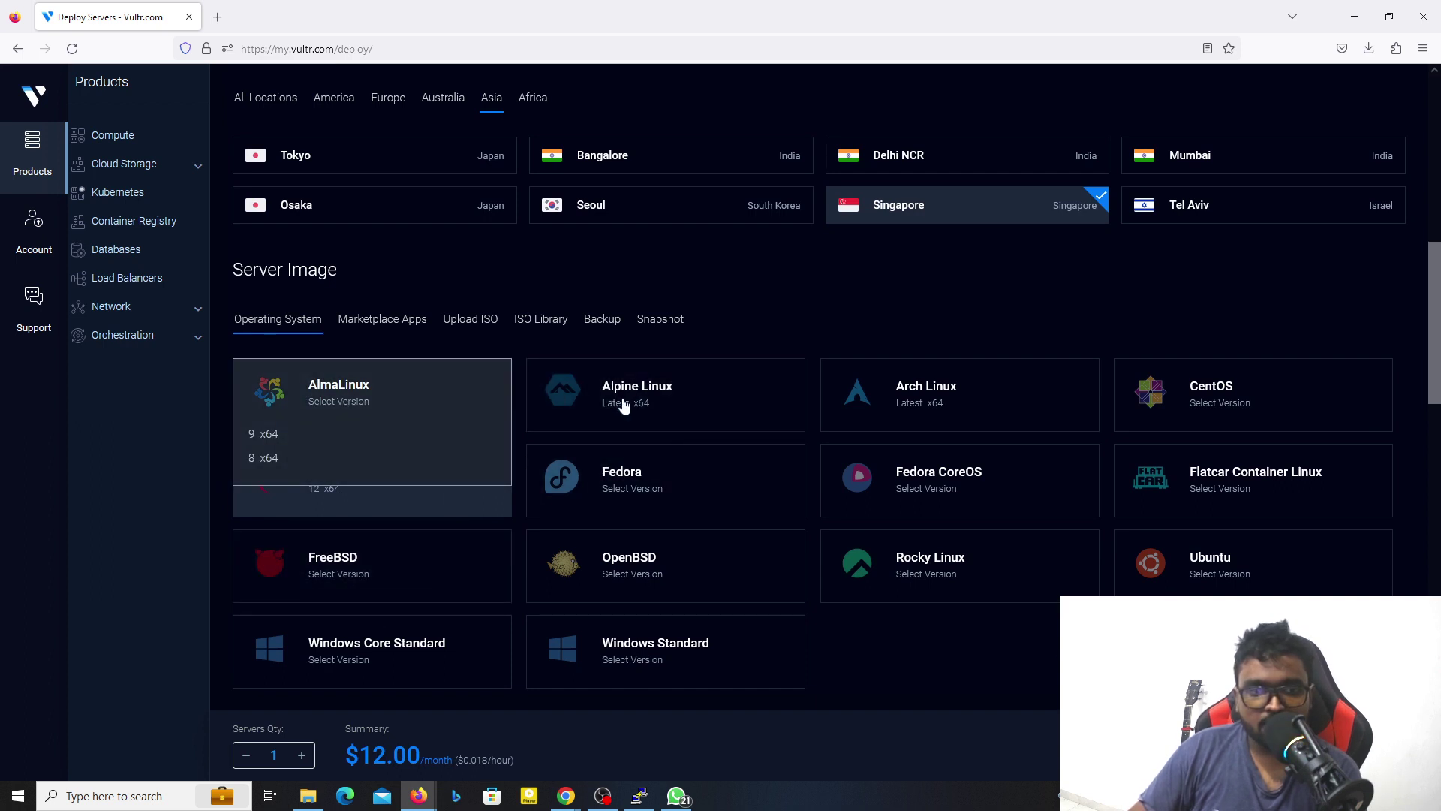
pyautogui.click(942, 422)
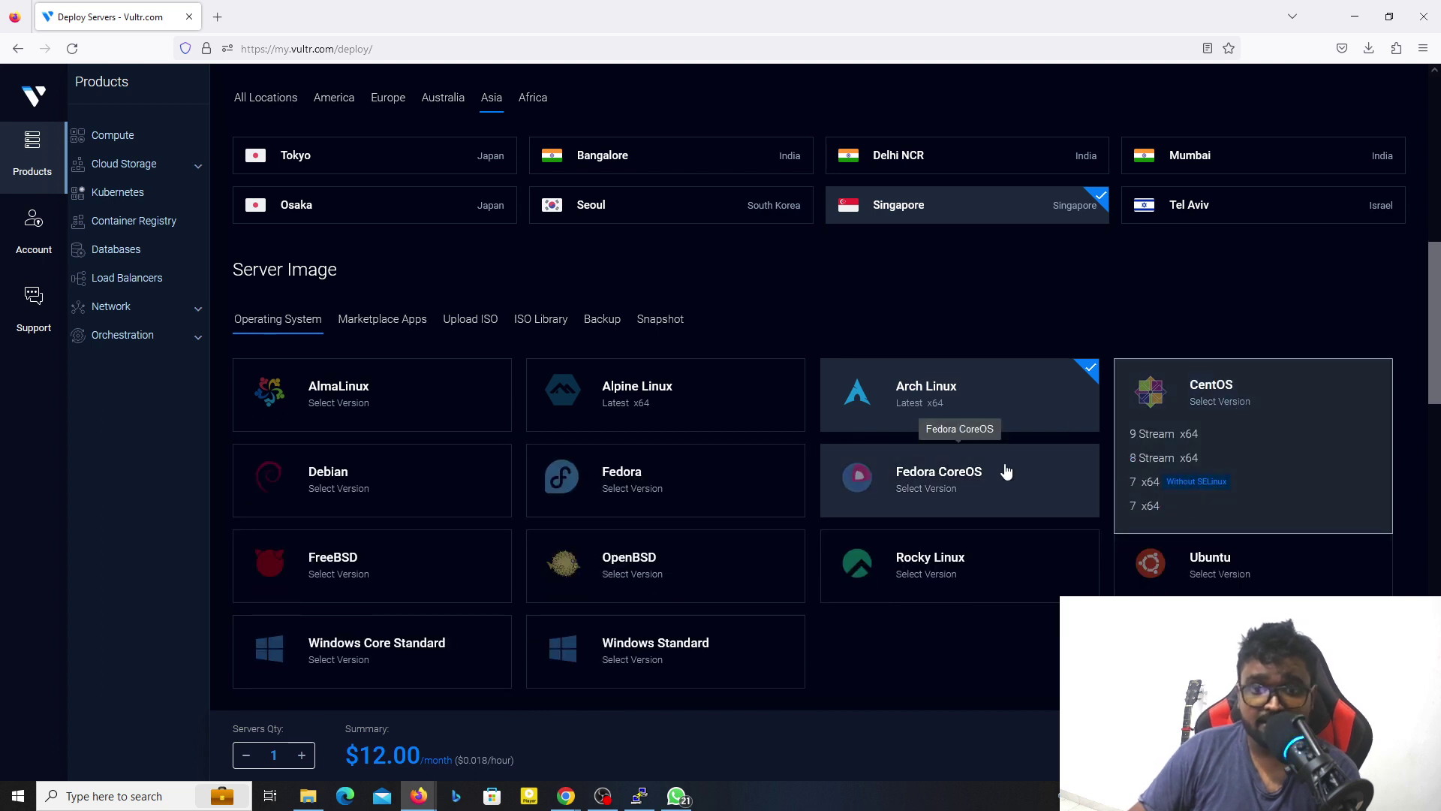
# Change the operating system image to Ubuntu 22.04 LTS x64.
pyautogui.moveTo(929, 563)
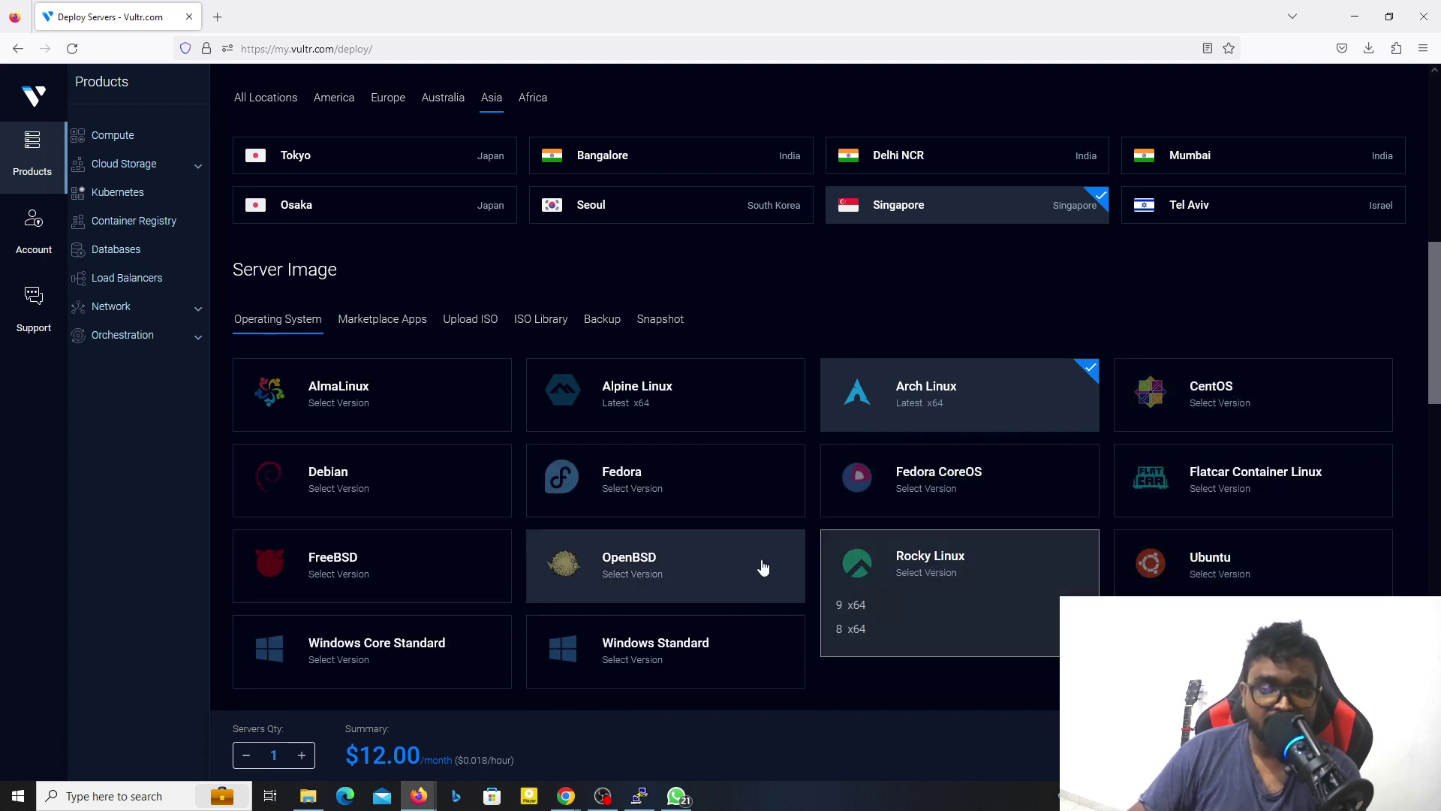
pyautogui.scroll(-2, 762, 564)
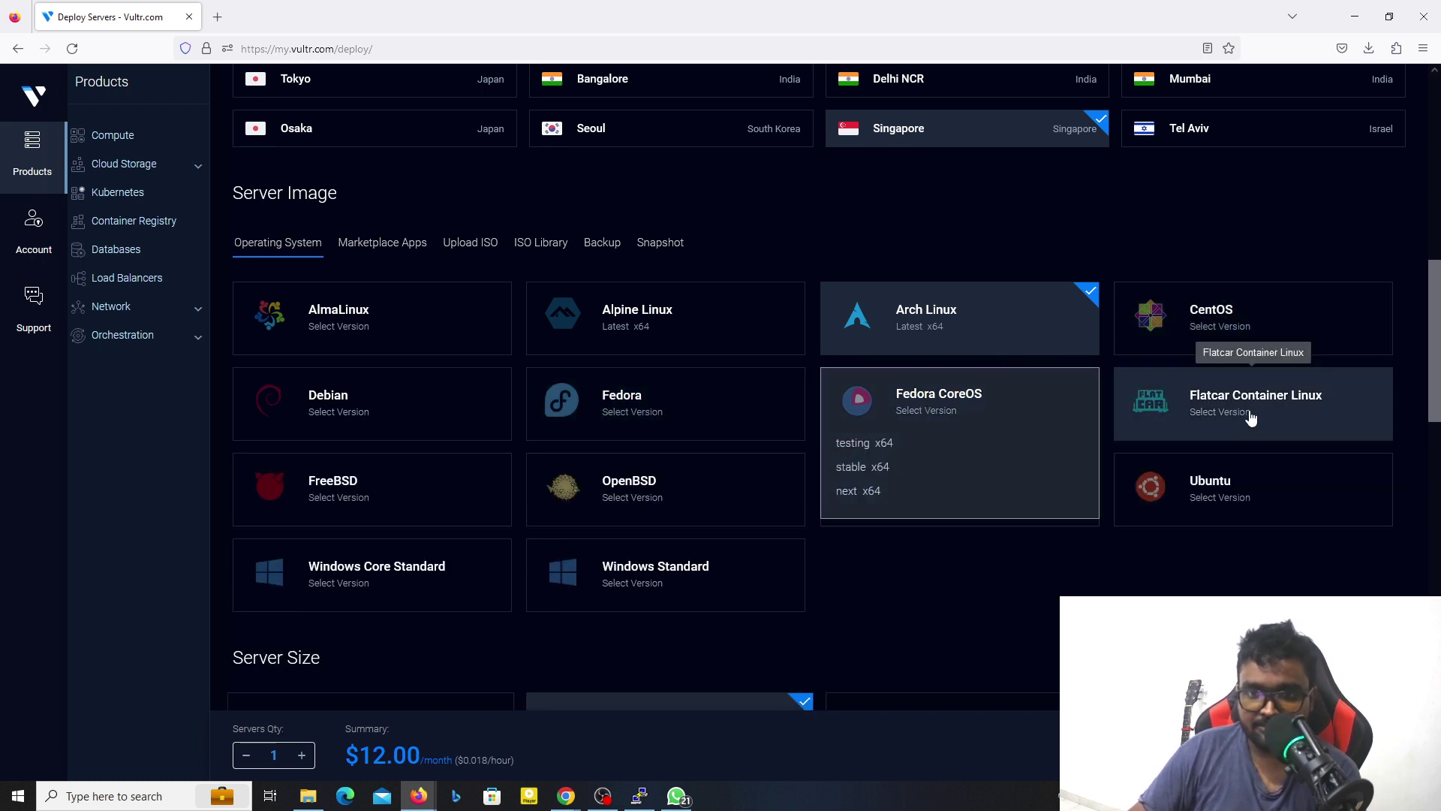
pyautogui.moveTo(436, 478)
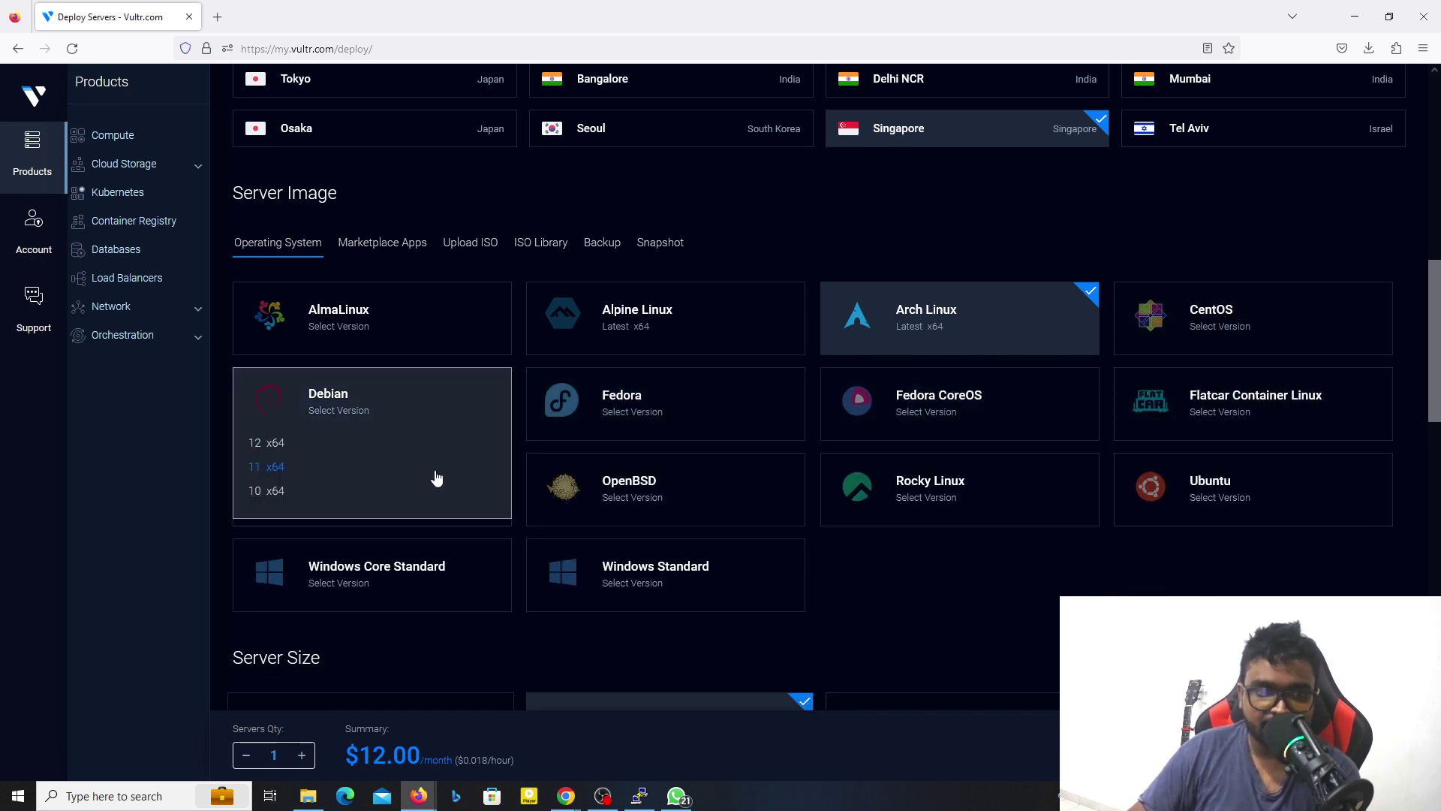
pyautogui.moveTo(752, 512)
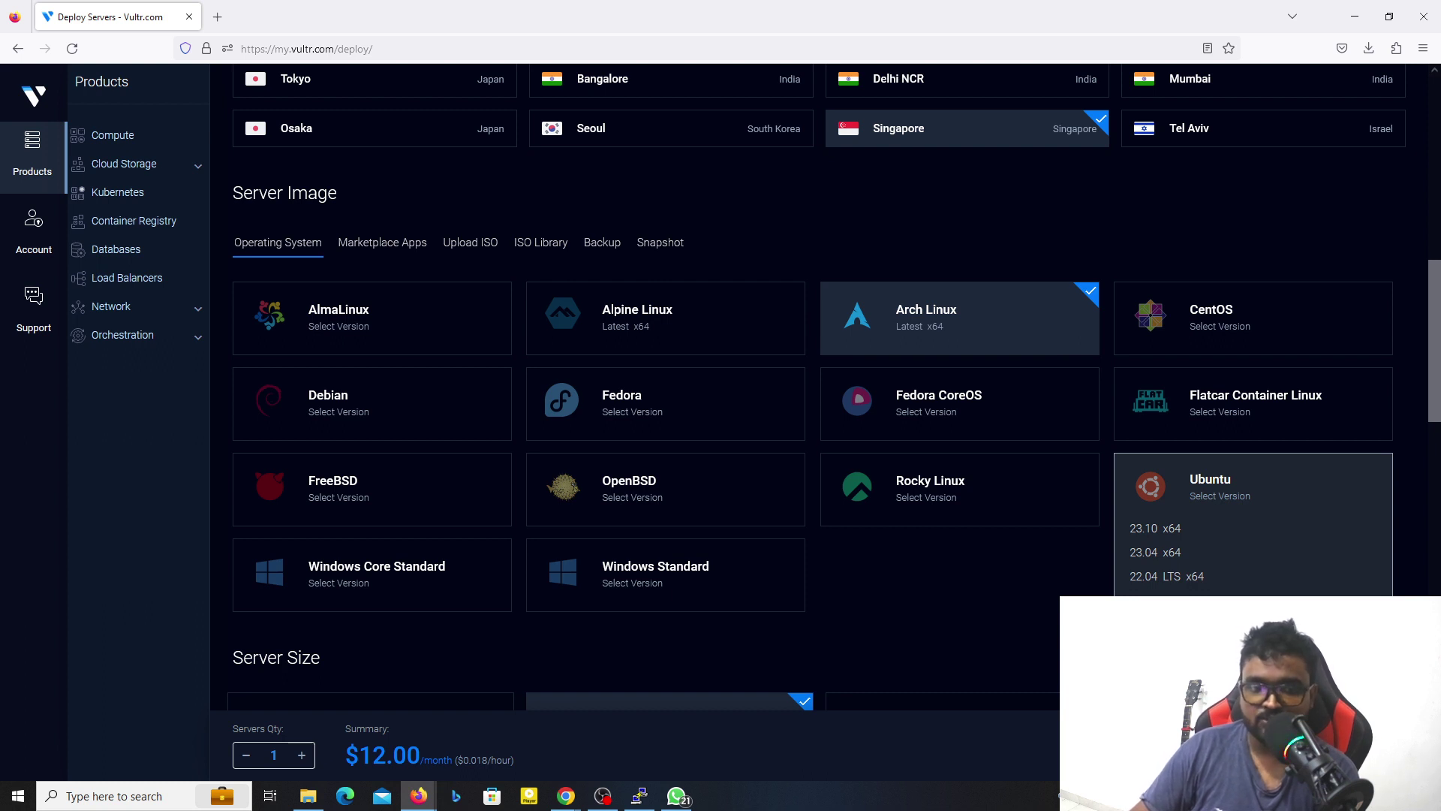
pyautogui.click(1165, 577)
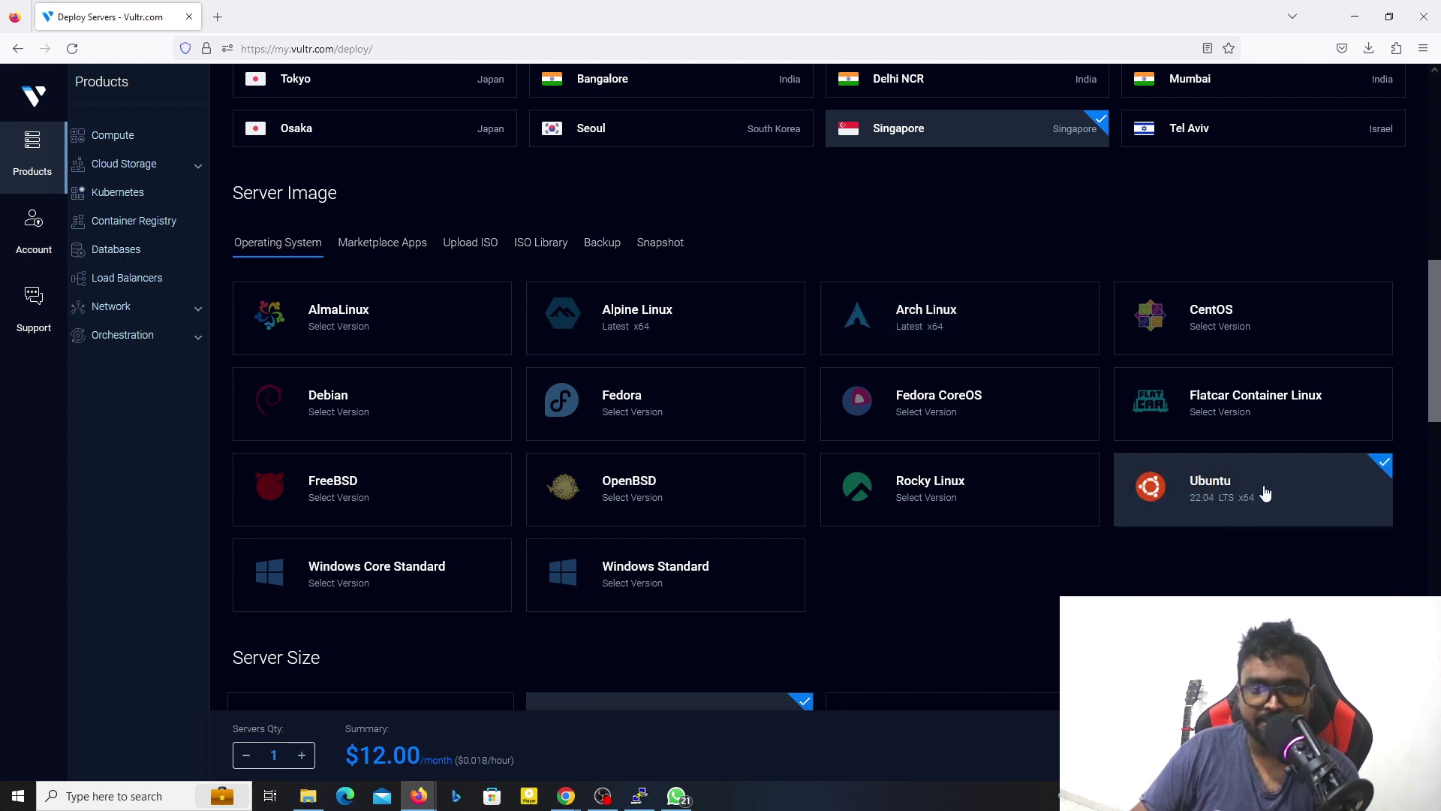
# Switch the Server Image section to the Marketplace Apps catalogue.
pyautogui.scroll(-2, 1265, 491)
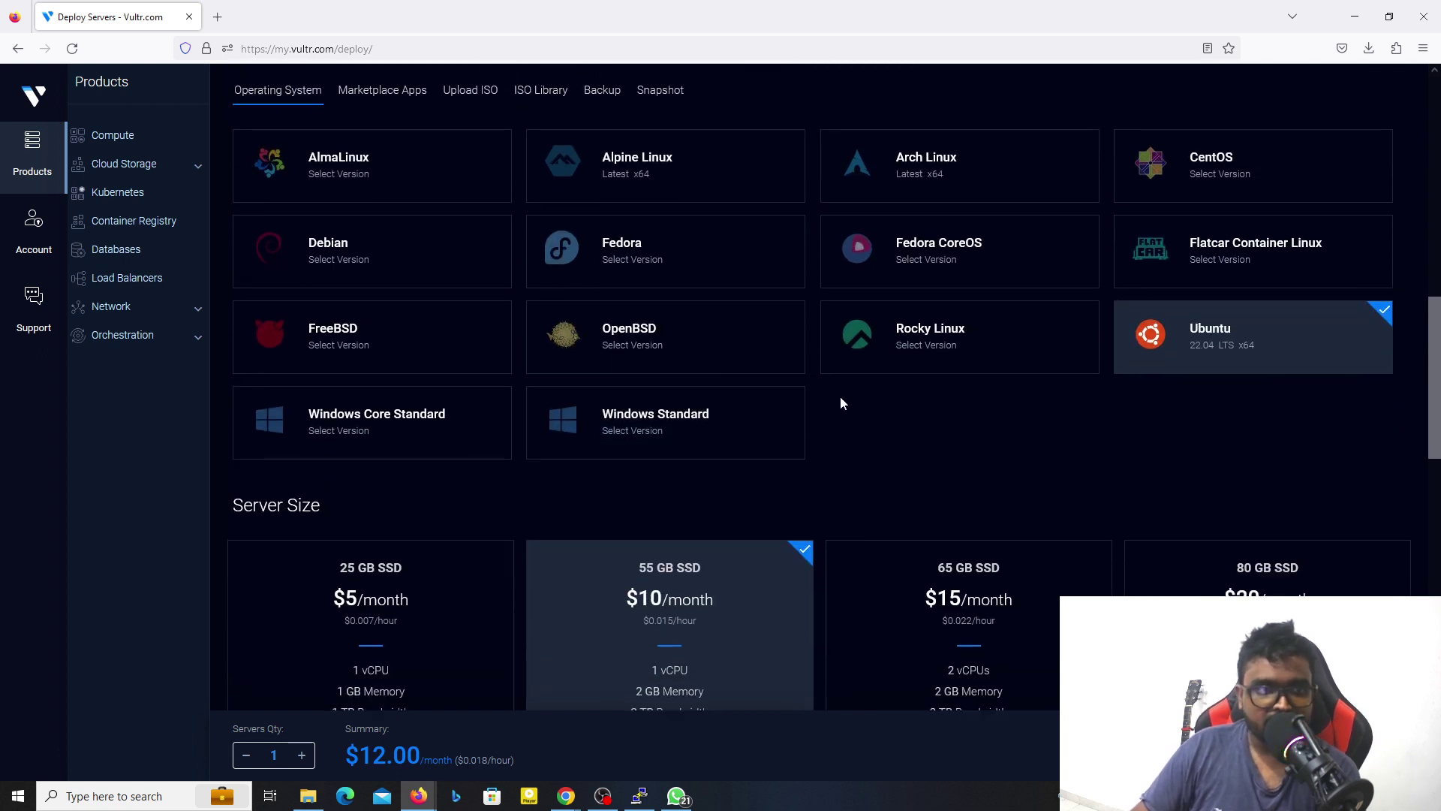
pyautogui.scroll(1, 841, 397)
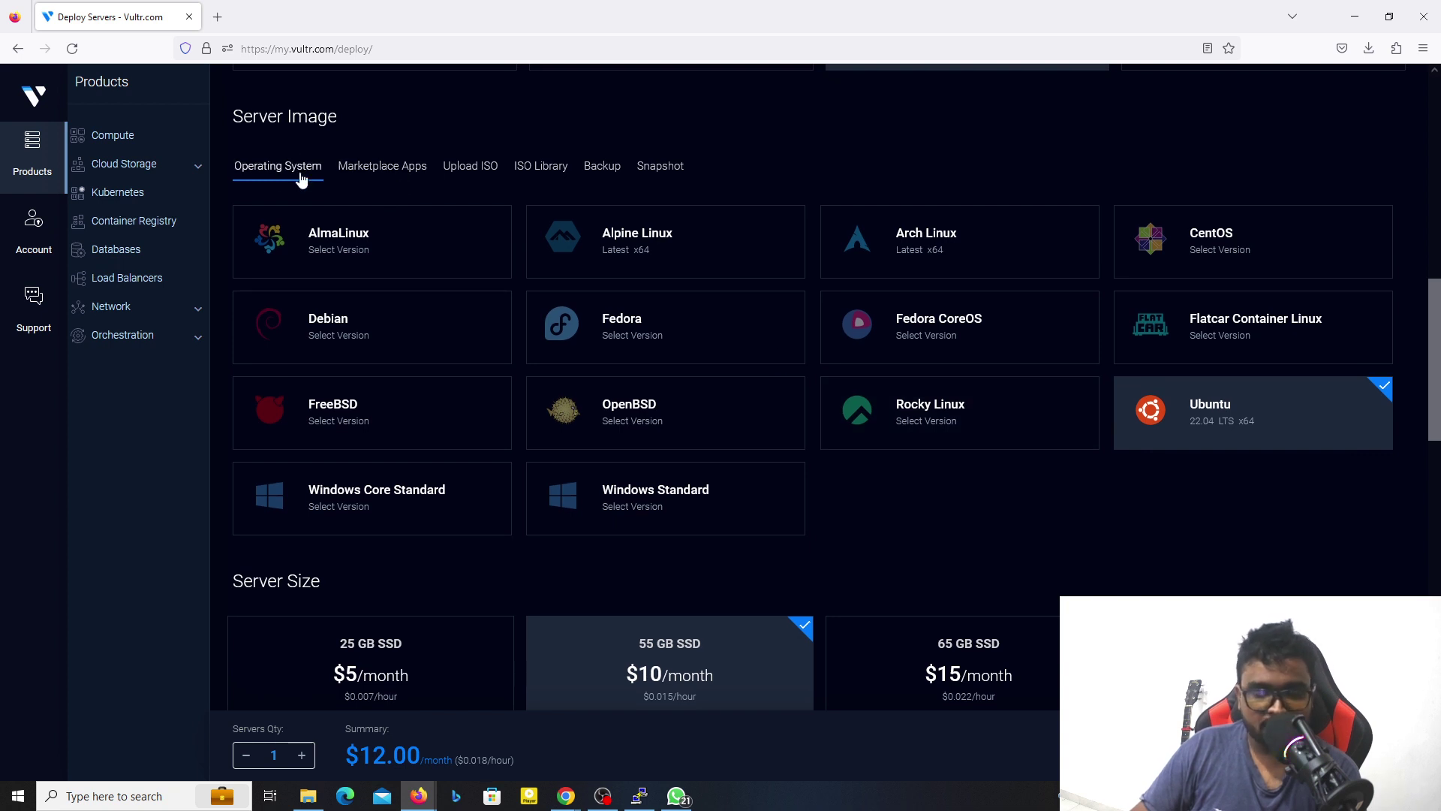
pyautogui.click(373, 169)
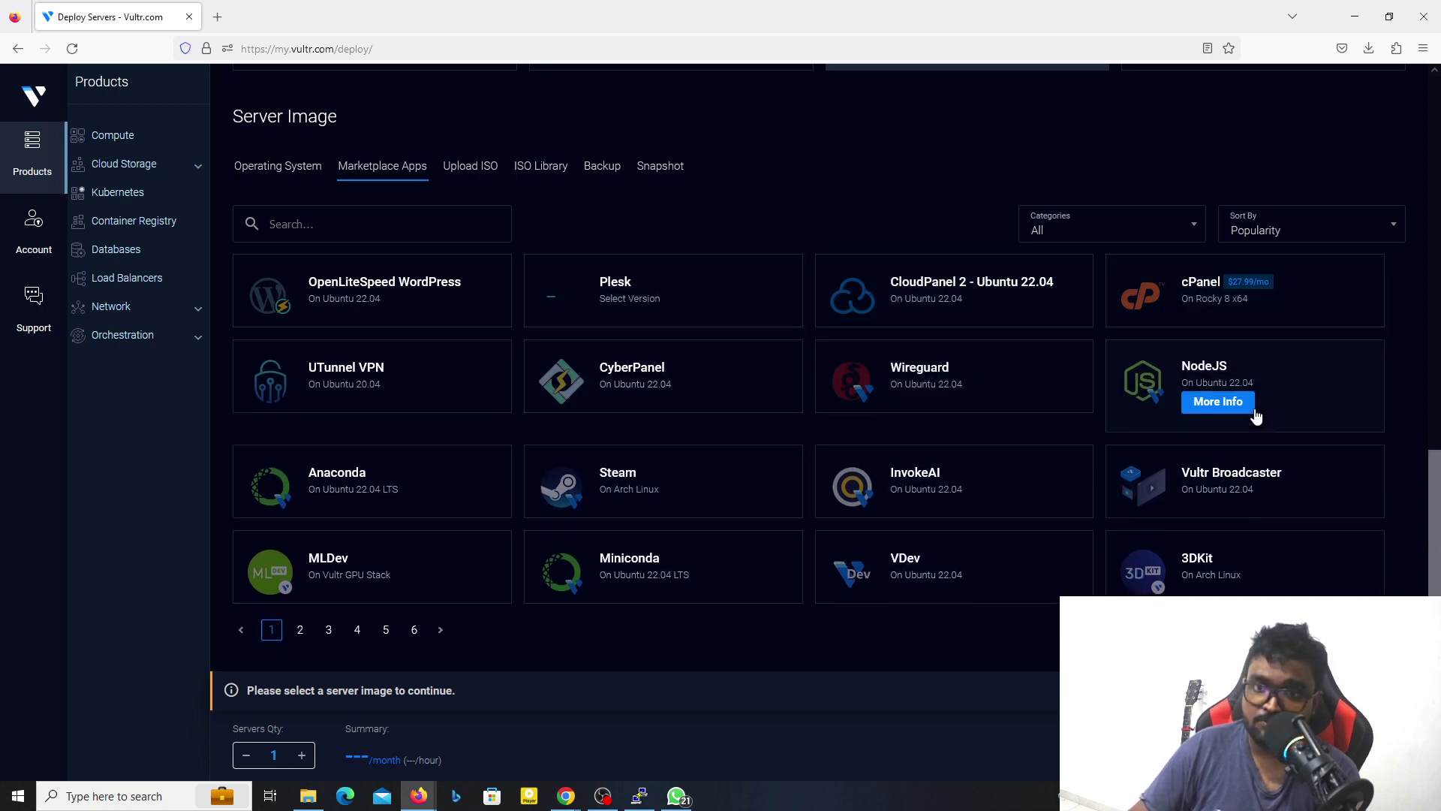
# Look over the Marketplace Apps listings such as OpenLiteSpeed WordPress, Plesk and cPanel.
pyautogui.moveTo(1229, 291)
pyautogui.moveTo(701, 382)
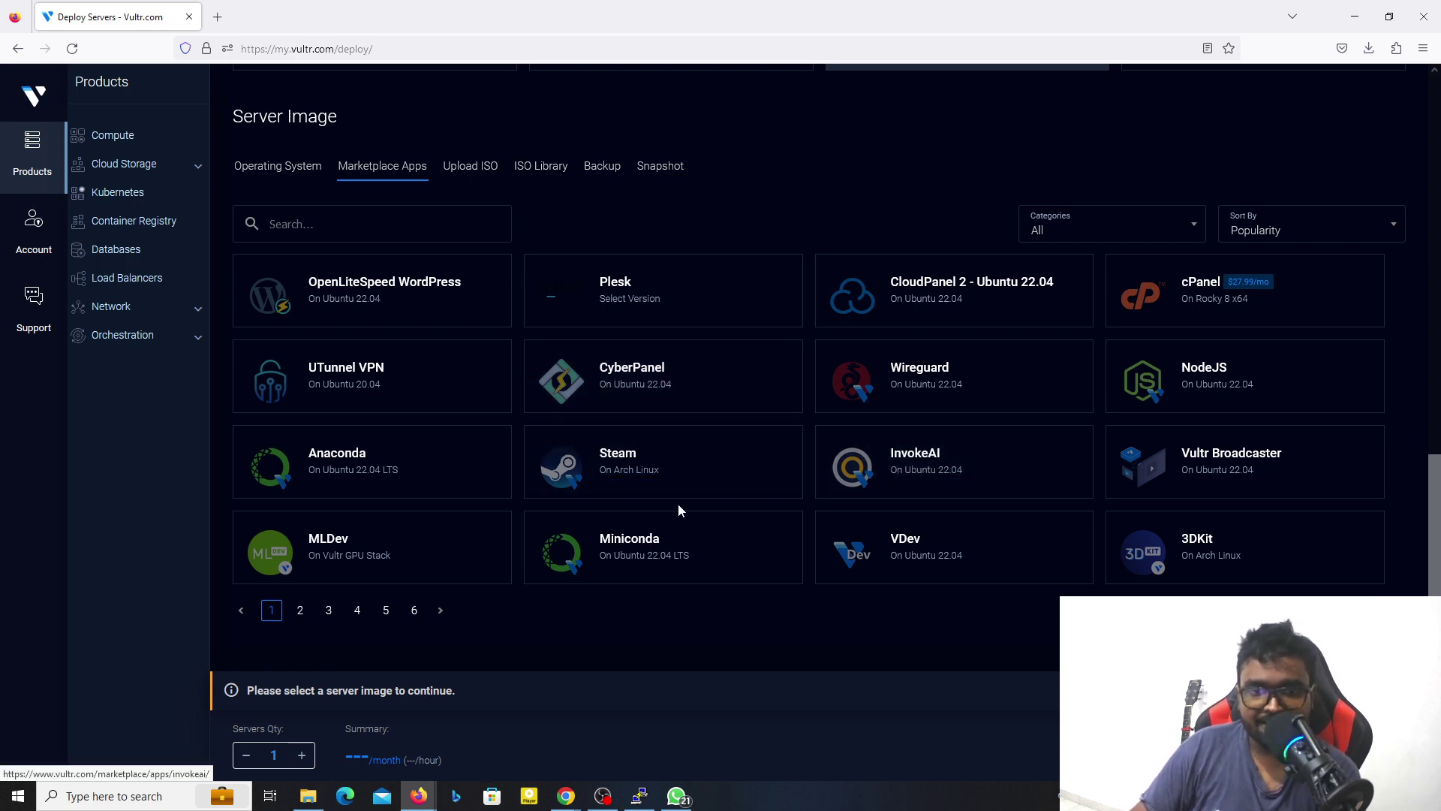
pyautogui.moveTo(642, 463)
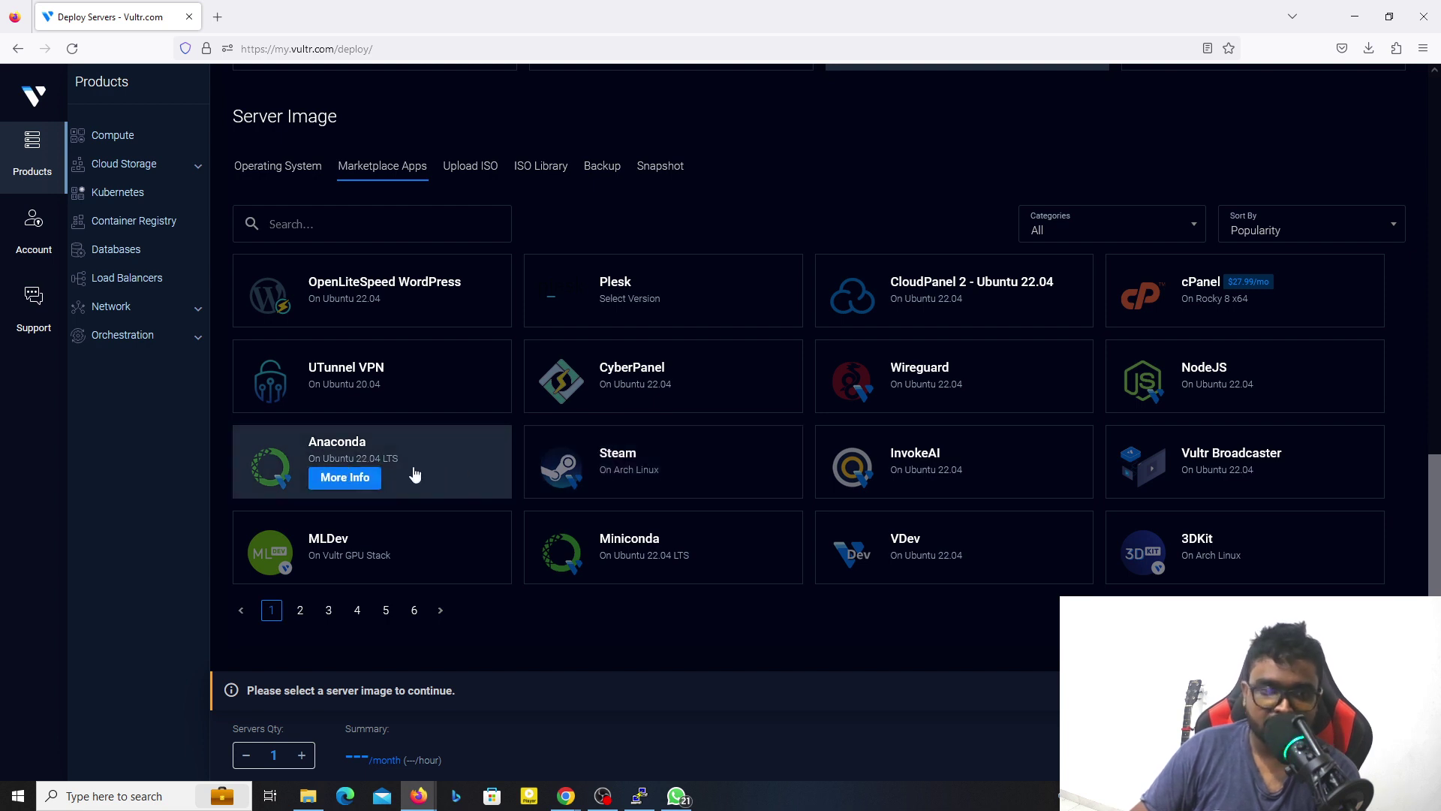
pyautogui.click(361, 481)
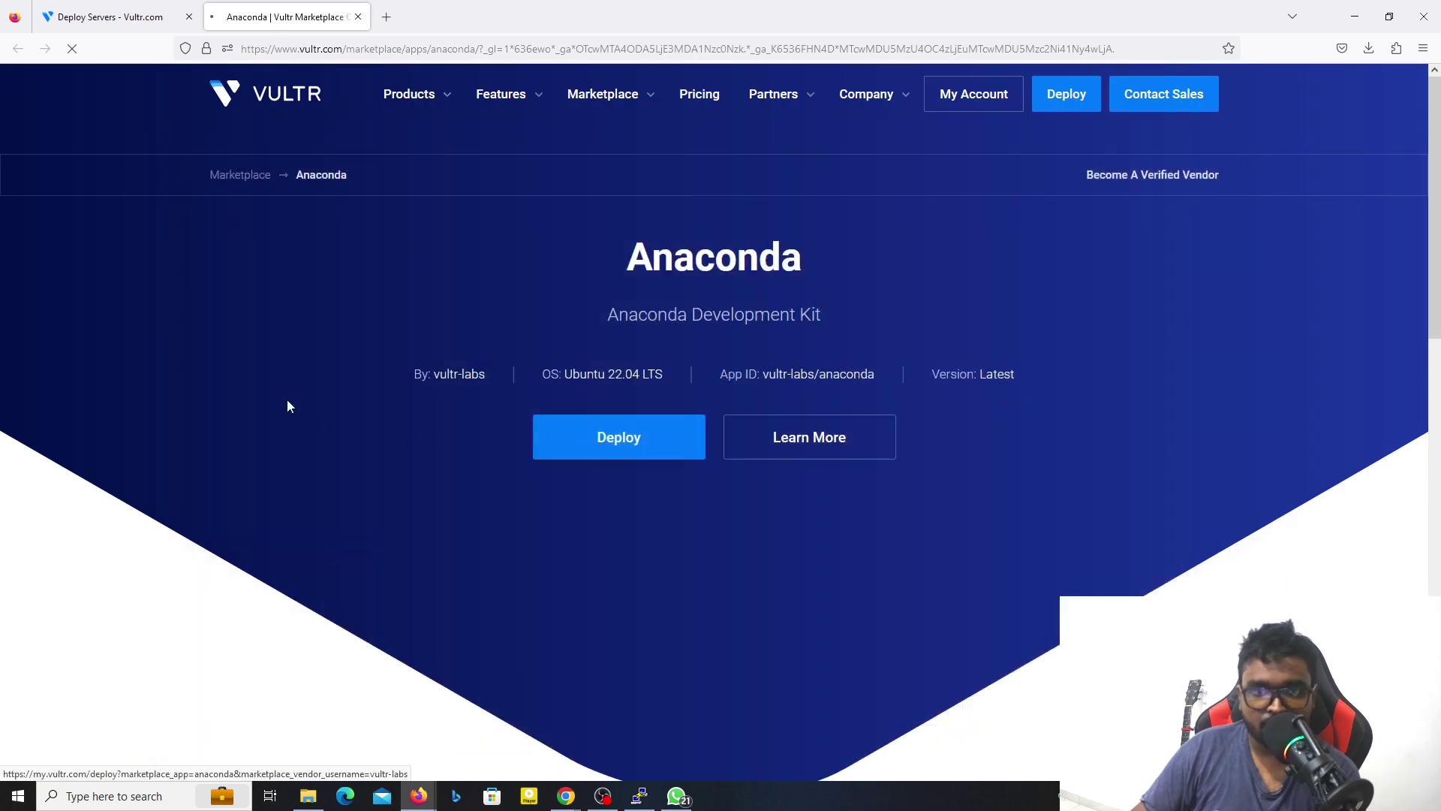
pyautogui.scroll(-5, 301, 403)
pyautogui.scroll(-3, 316, 403)
pyautogui.scroll(10, 465, 341)
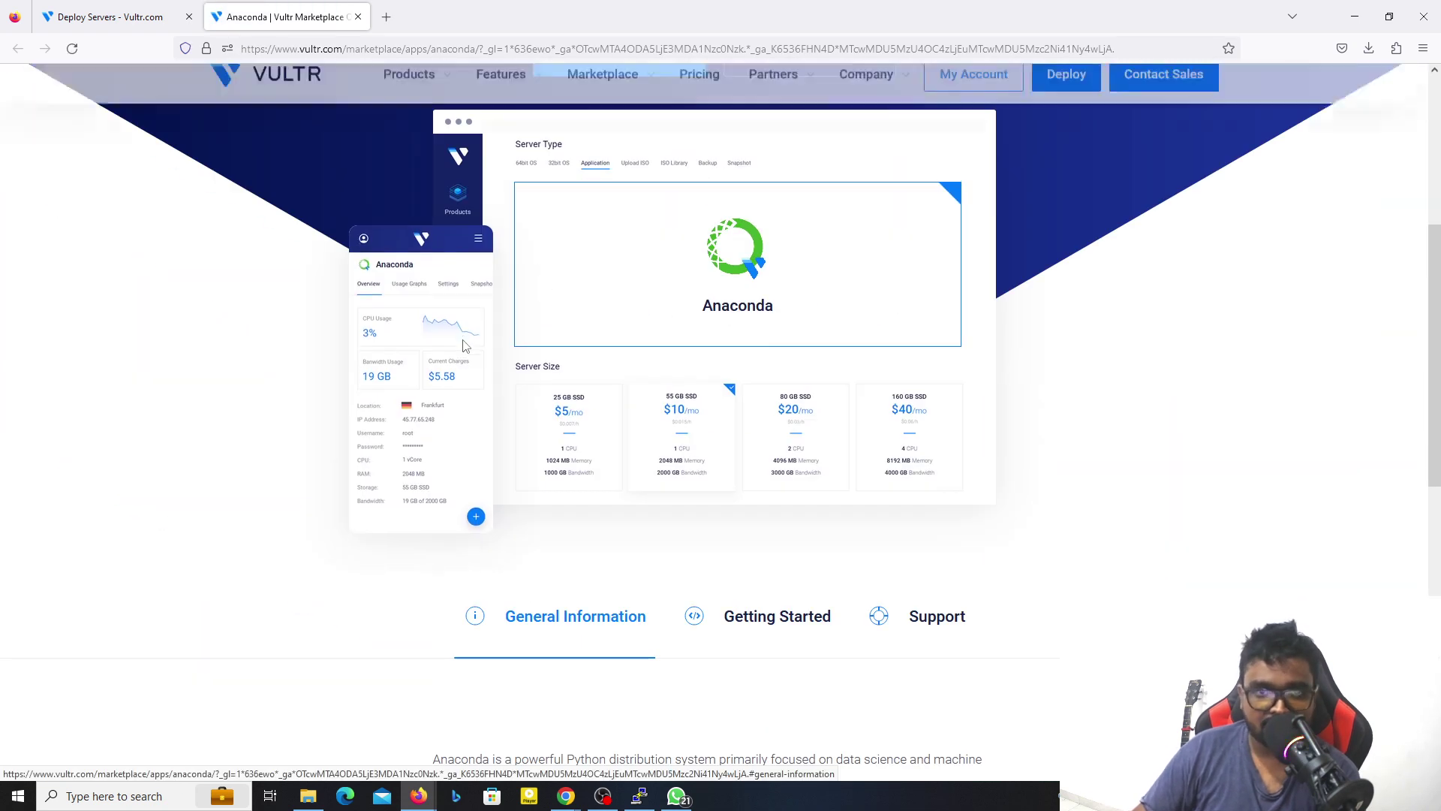
pyautogui.scroll(-10, 456, 350)
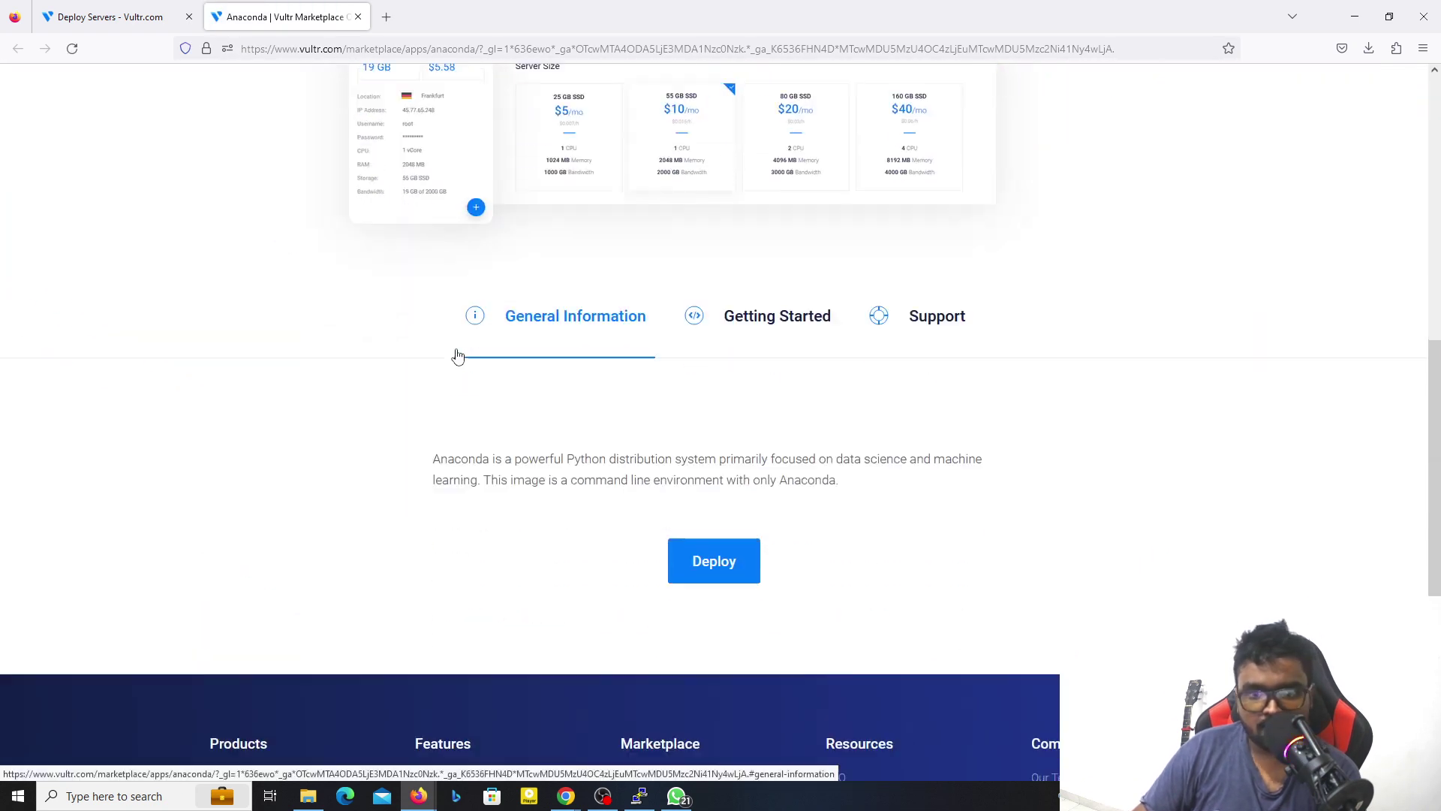
pyautogui.click(779, 259)
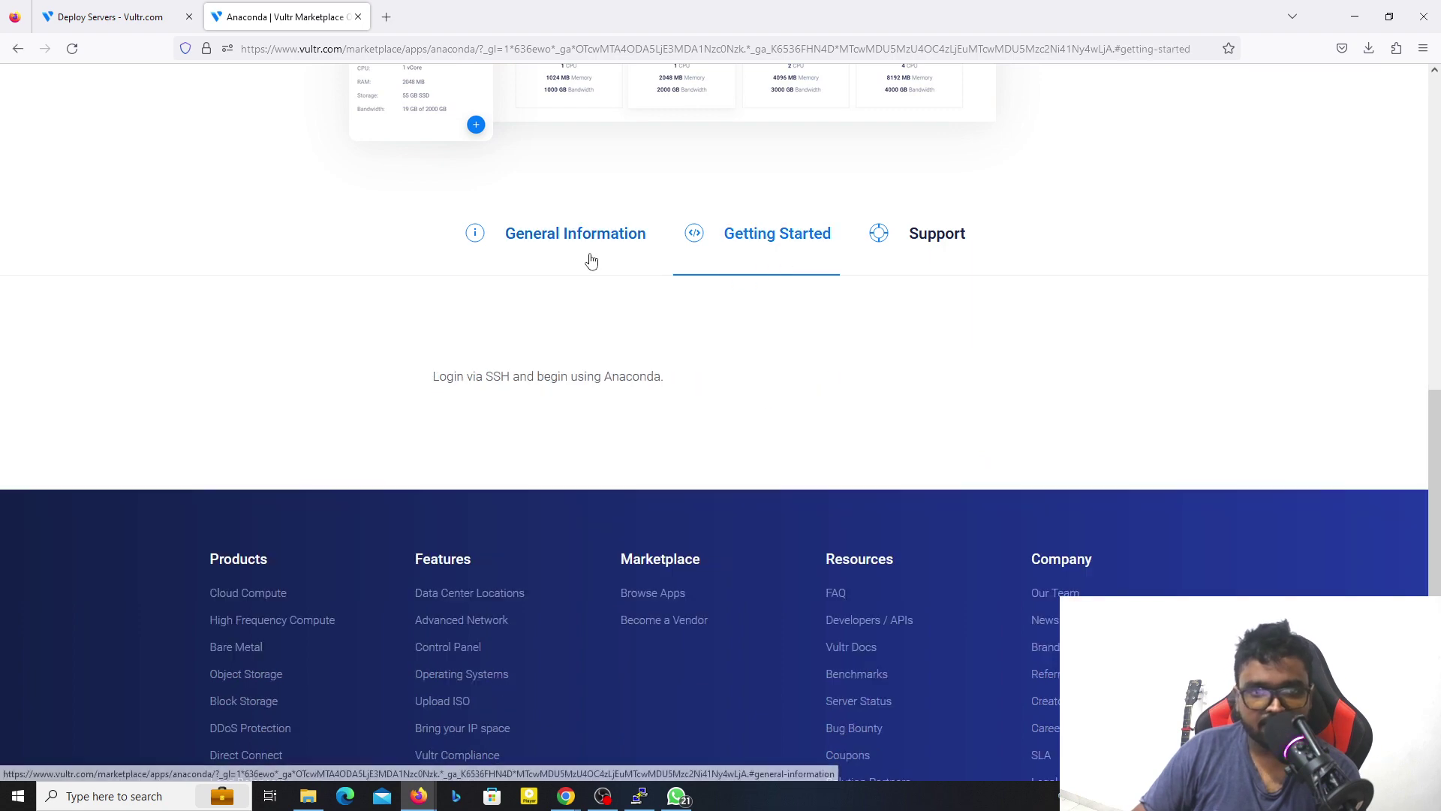
pyautogui.click(589, 257)
pyautogui.click(930, 248)
pyautogui.scroll(-5, 582, 315)
pyautogui.scroll(10, 578, 318)
pyautogui.moveTo(420, 101)
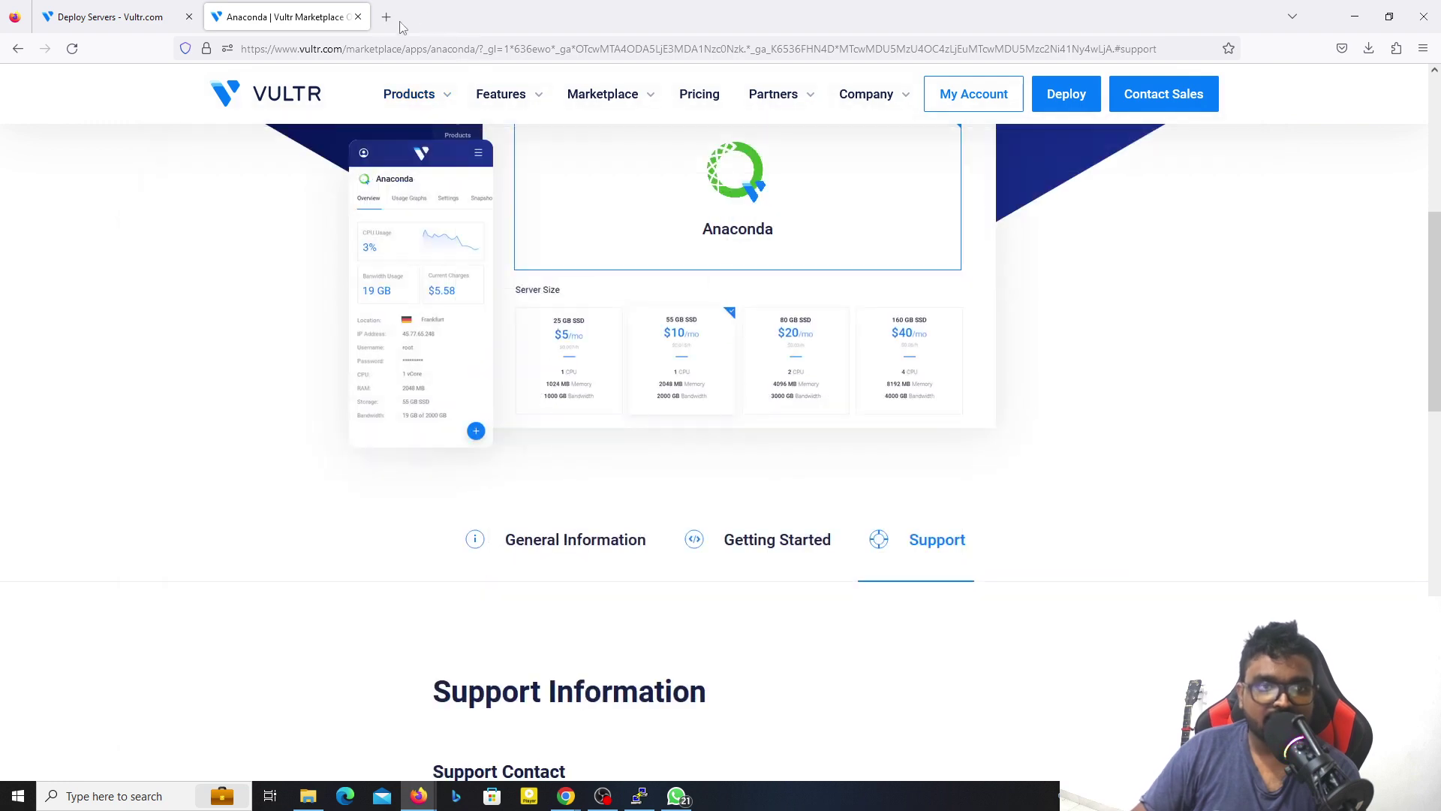
pyautogui.click(358, 16)
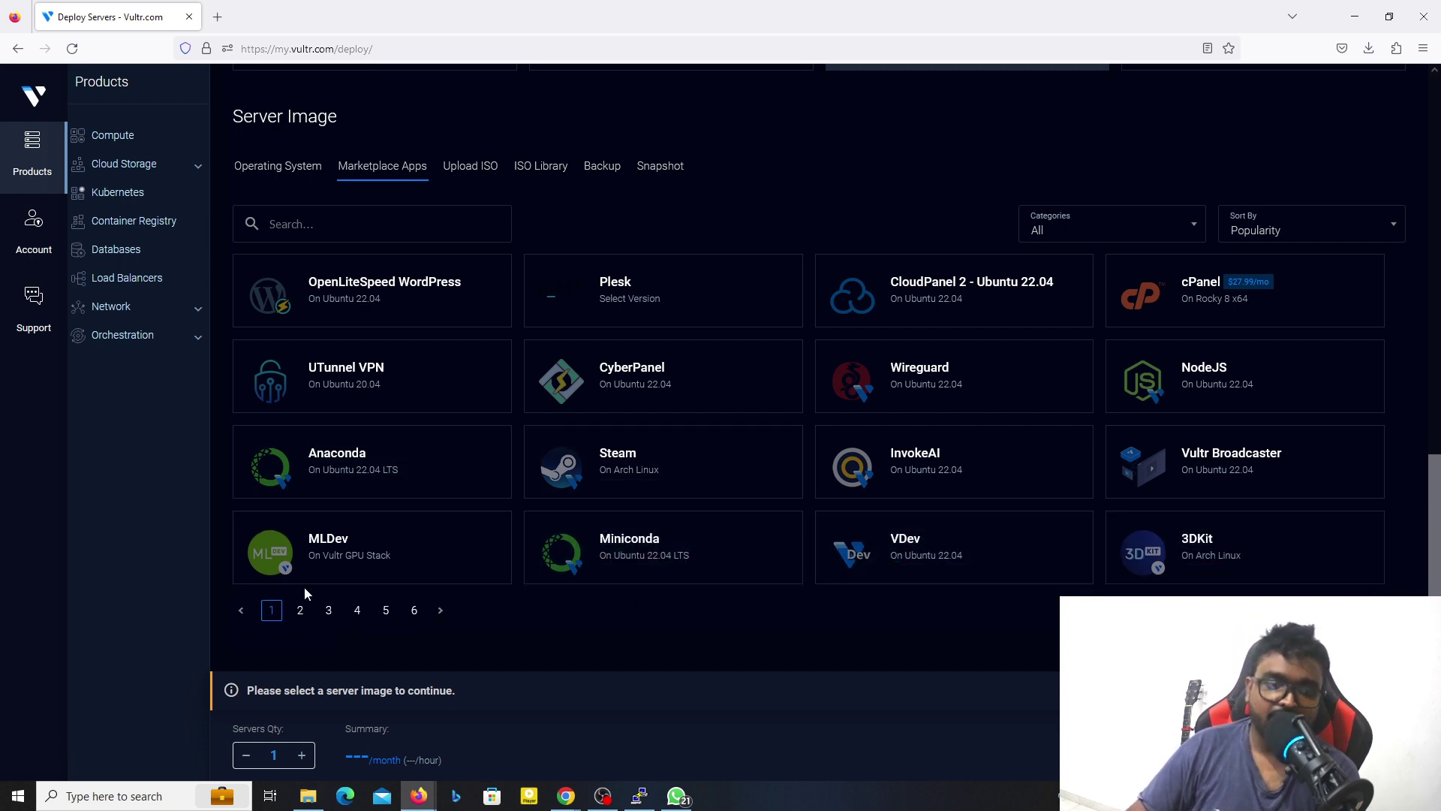
# Page through Marketplace Apps to the last page and show 32 apps per page.
pyautogui.click(301, 610)
pyautogui.click(329, 612)
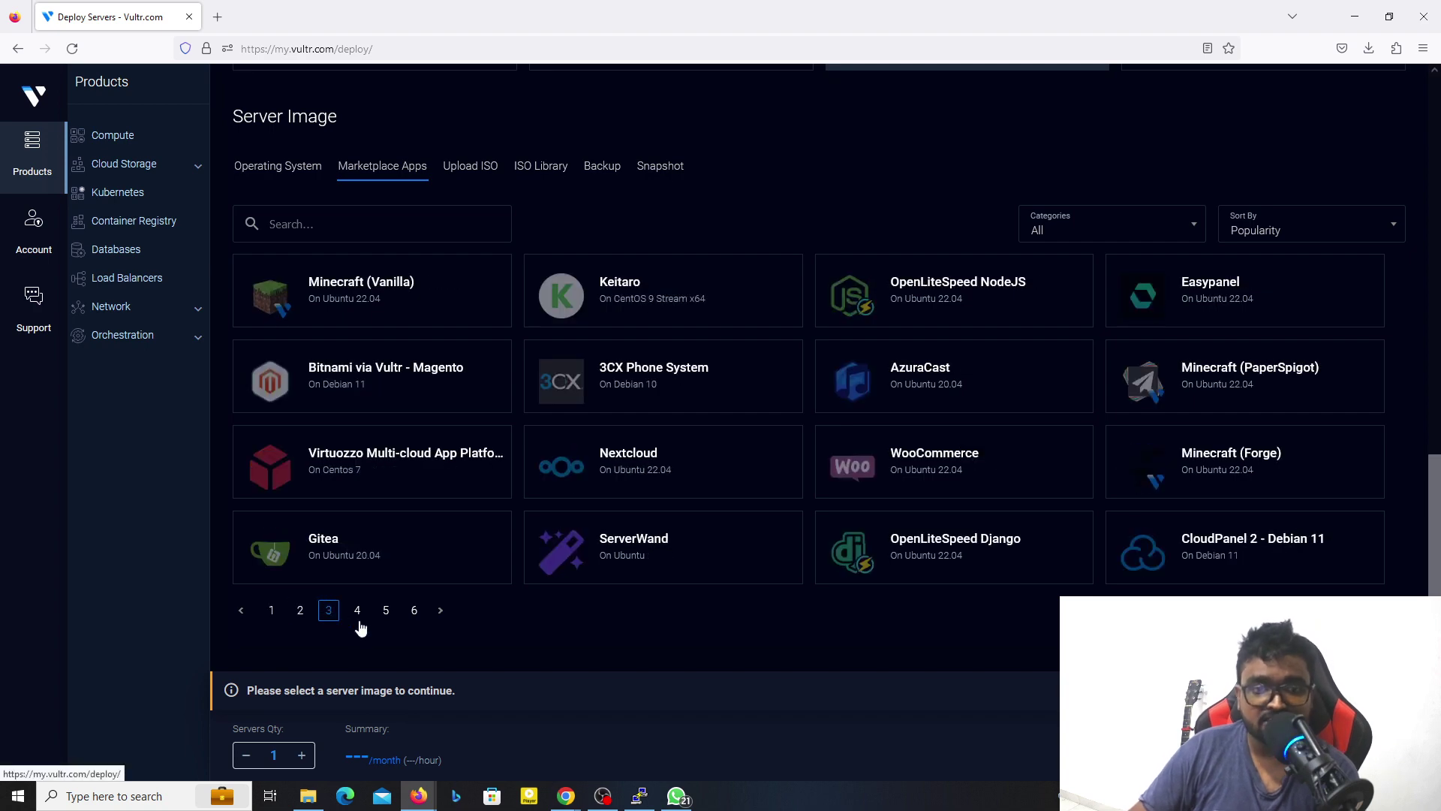
pyautogui.click(360, 612)
pyautogui.click(407, 616)
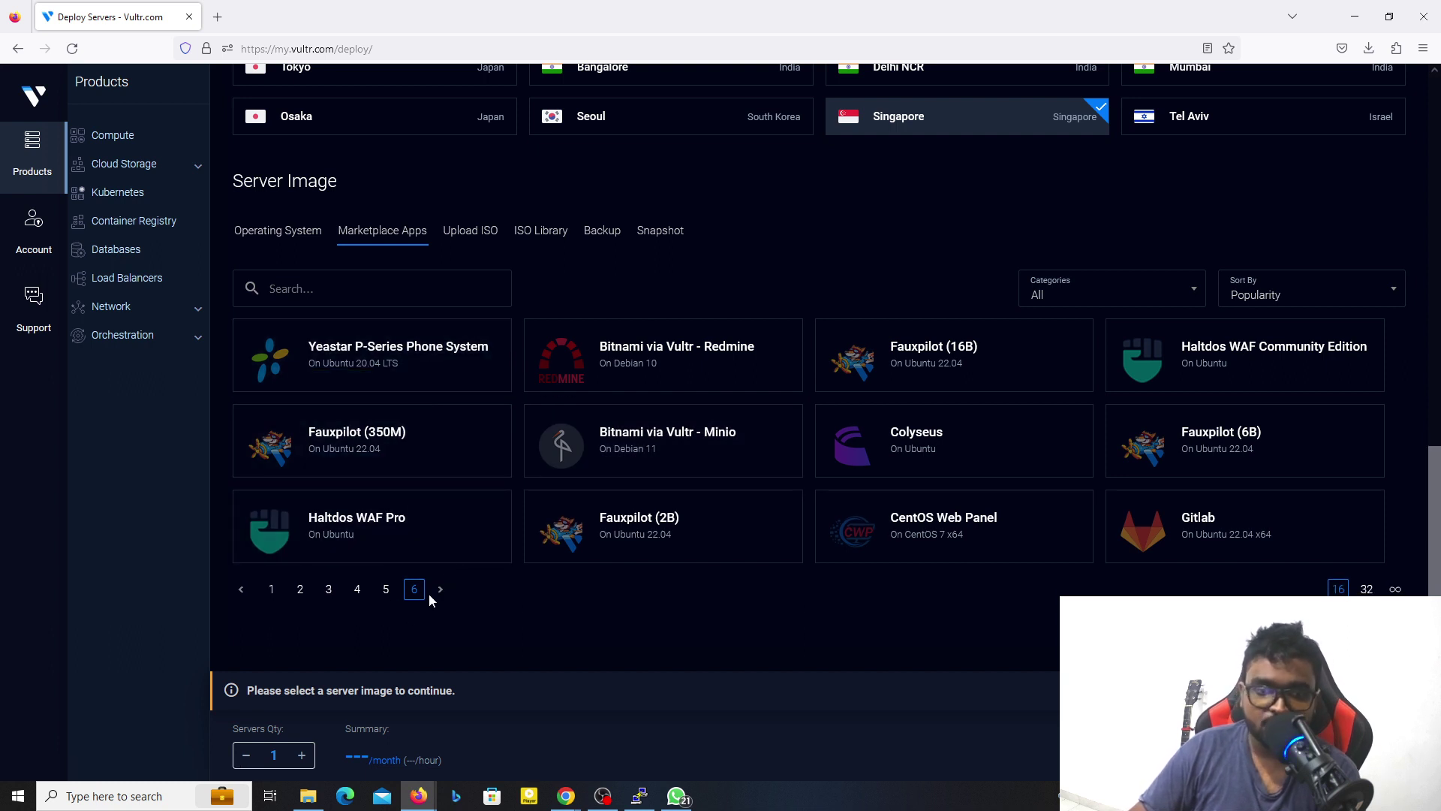
pyautogui.click(1367, 590)
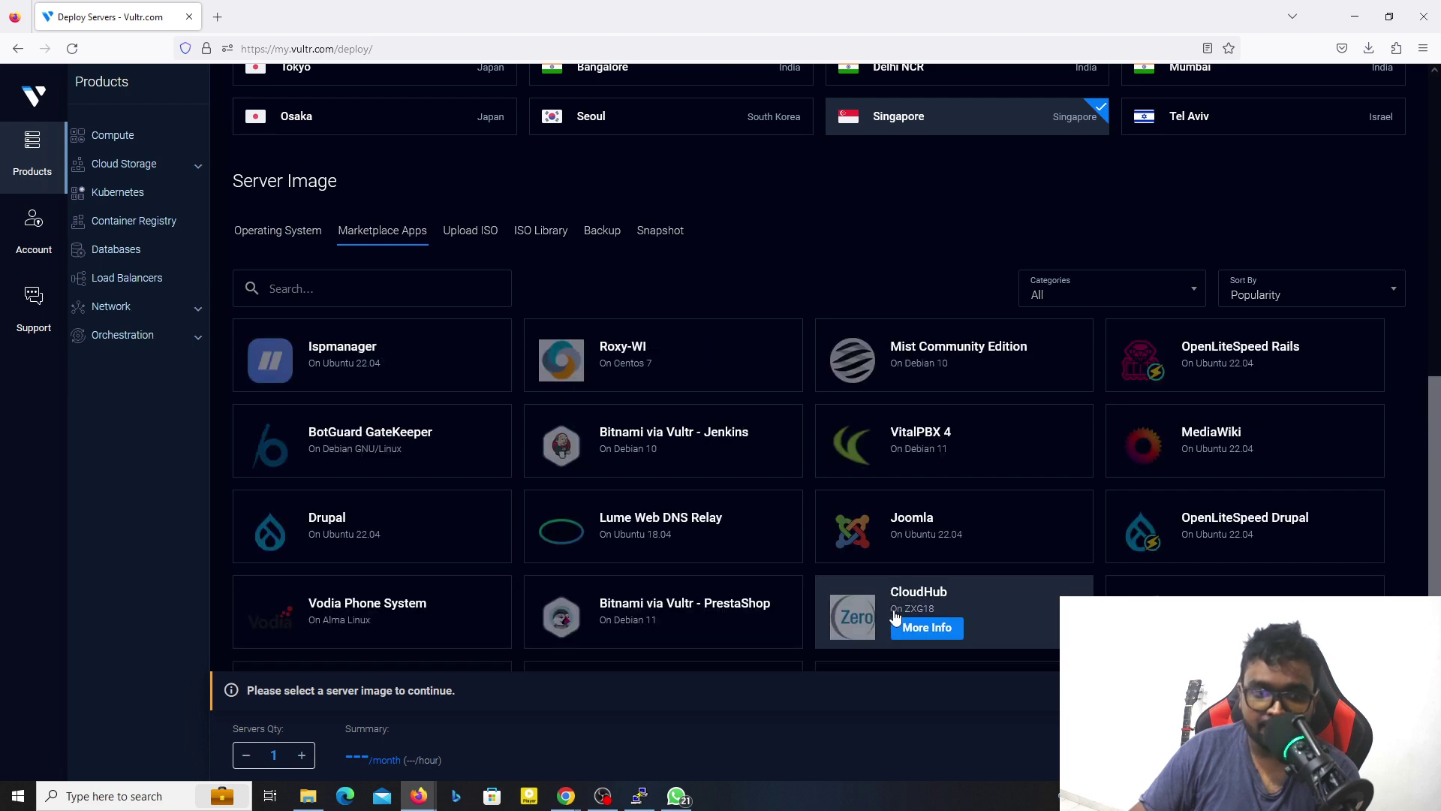
pyautogui.scroll(-3, 980, 518)
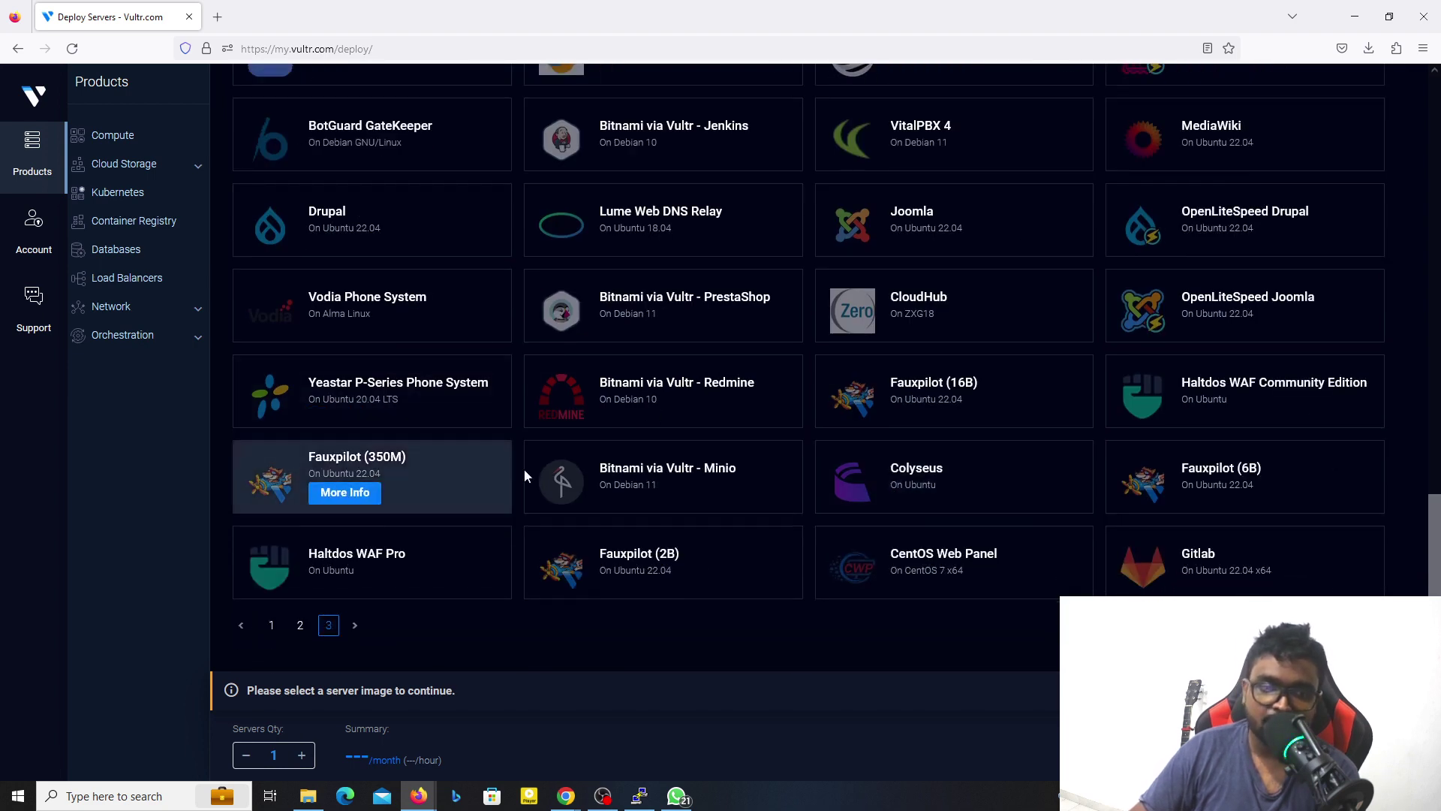
pyautogui.scroll(5, 489, 488)
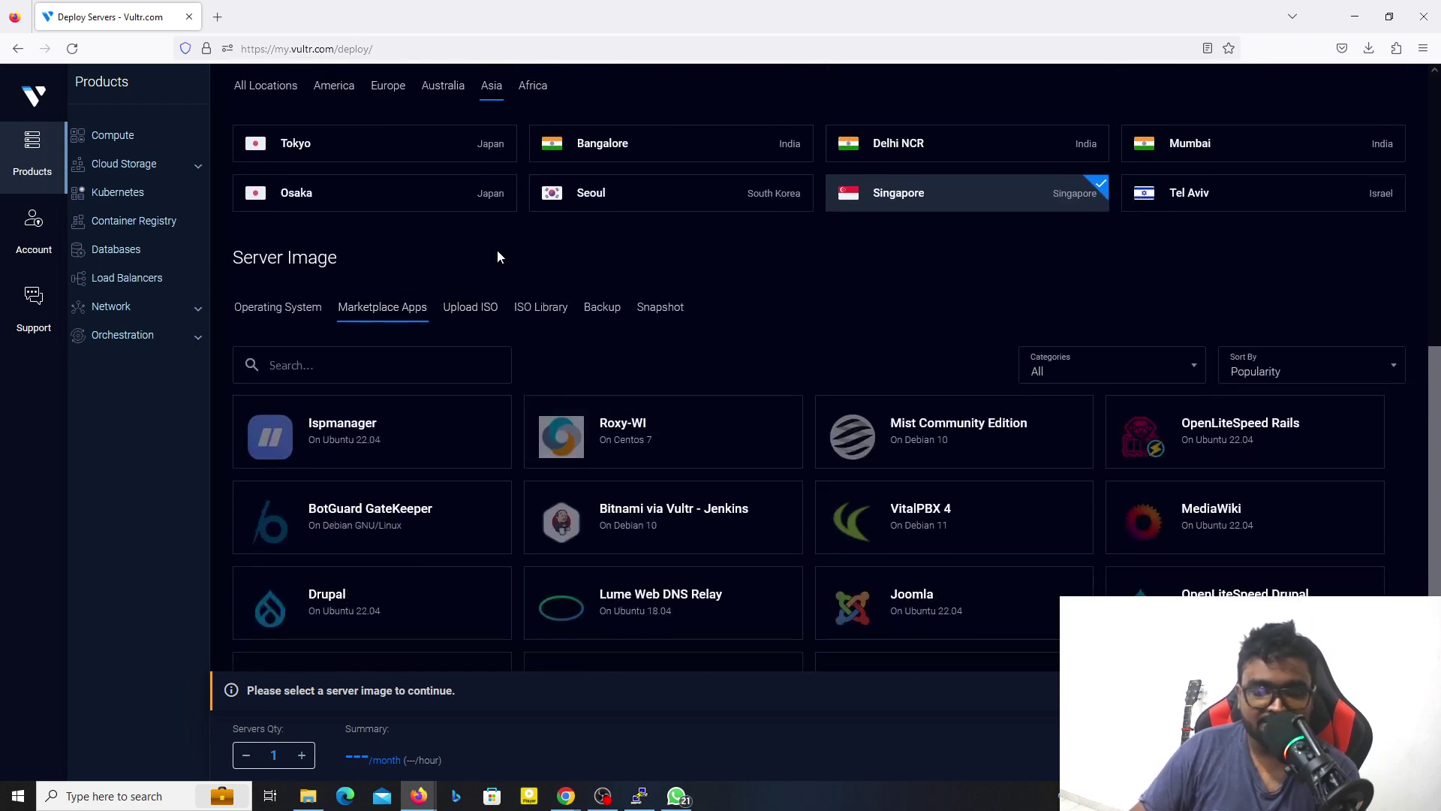
# Check the Upload ISO, ISO Library, Backup and Snapshot sources, then return to Operating System images.
pyautogui.click(461, 309)
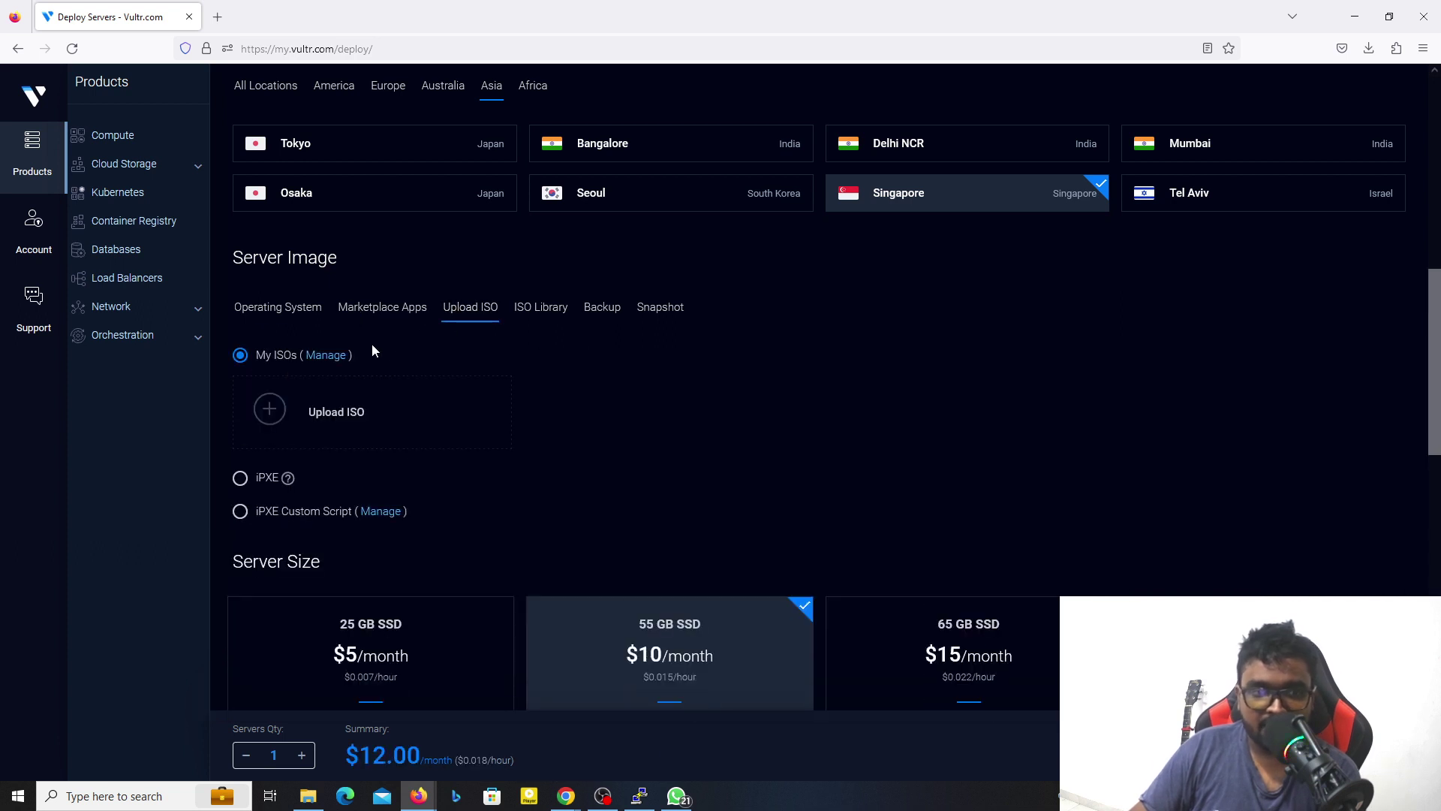
pyautogui.click(541, 308)
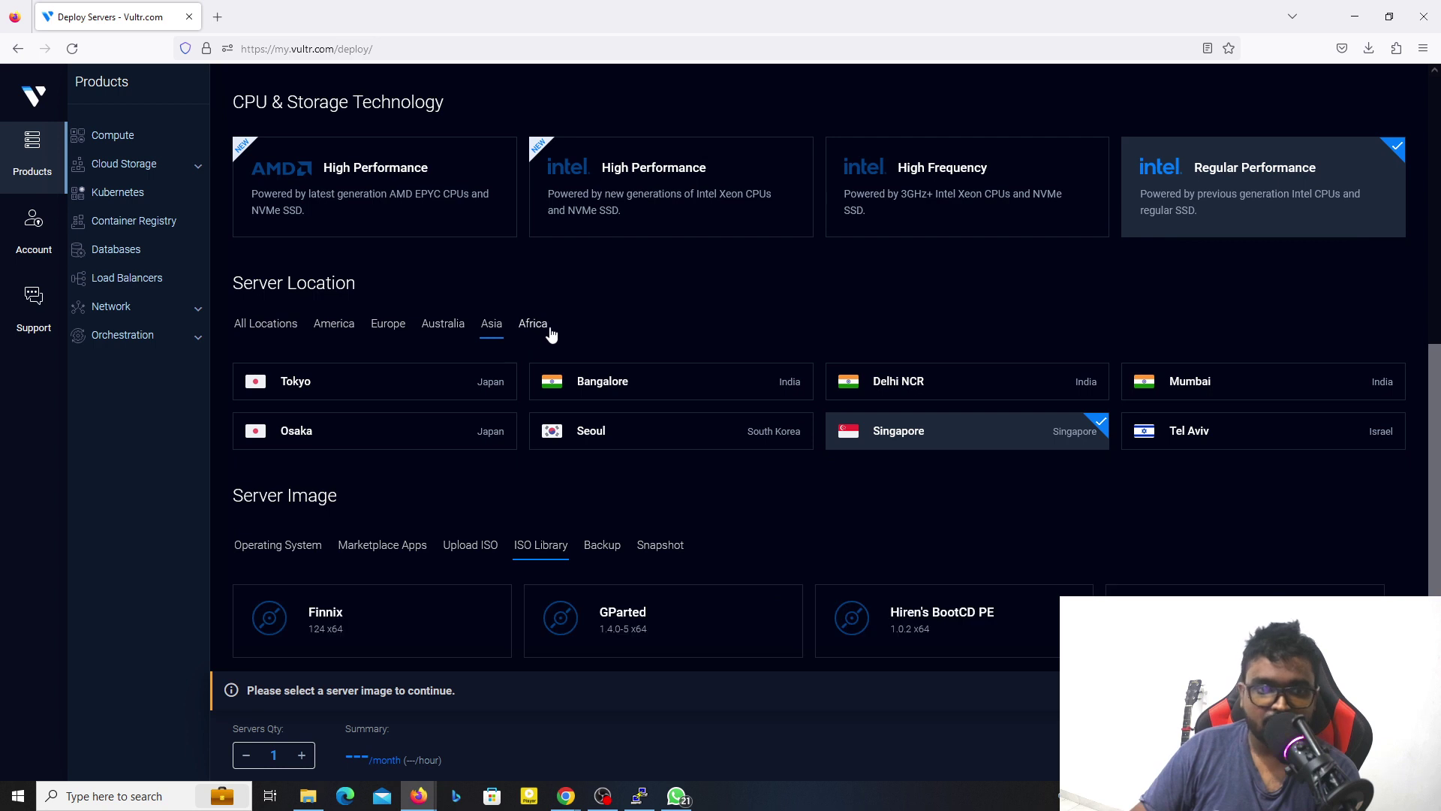
pyautogui.scroll(-1, 631, 600)
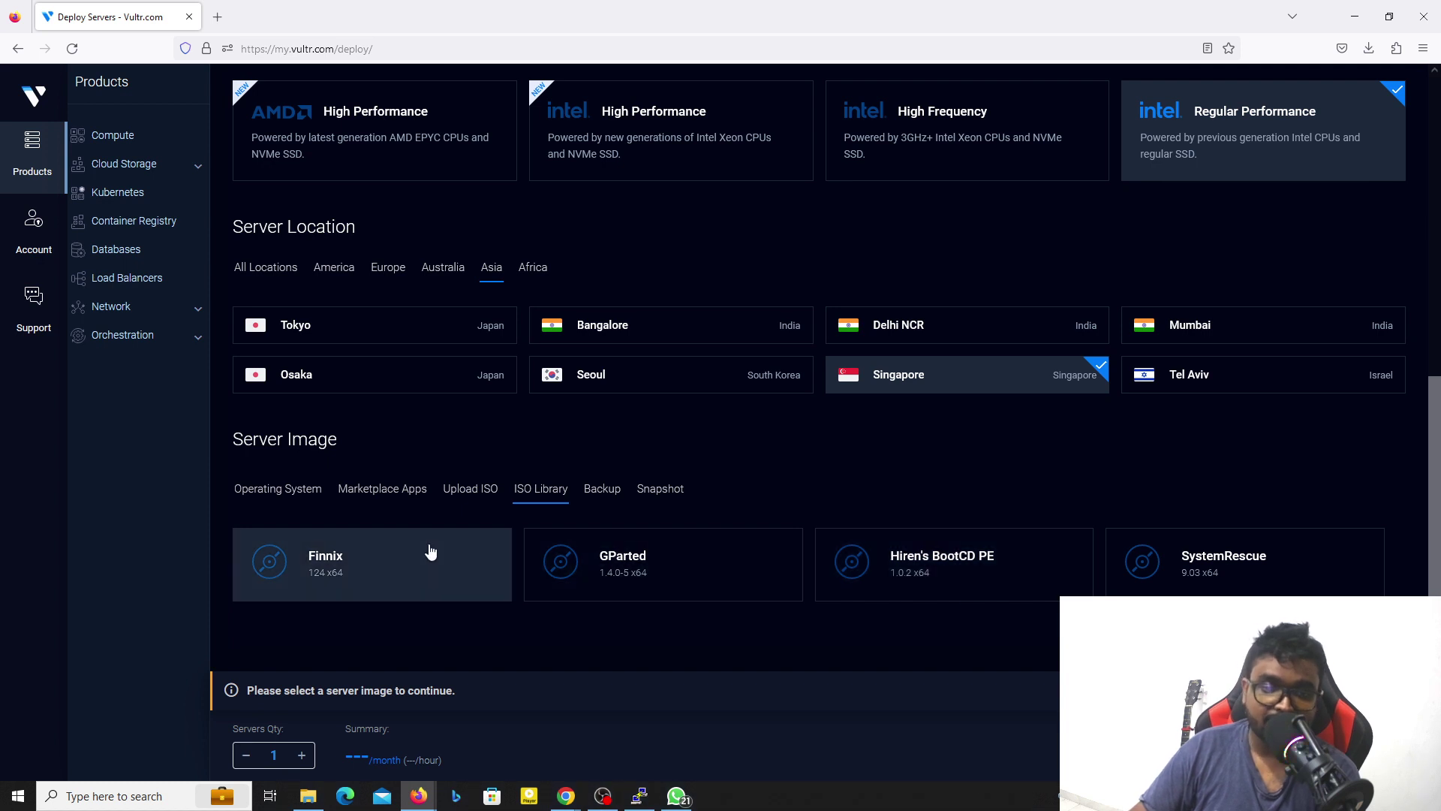
pyautogui.click(603, 489)
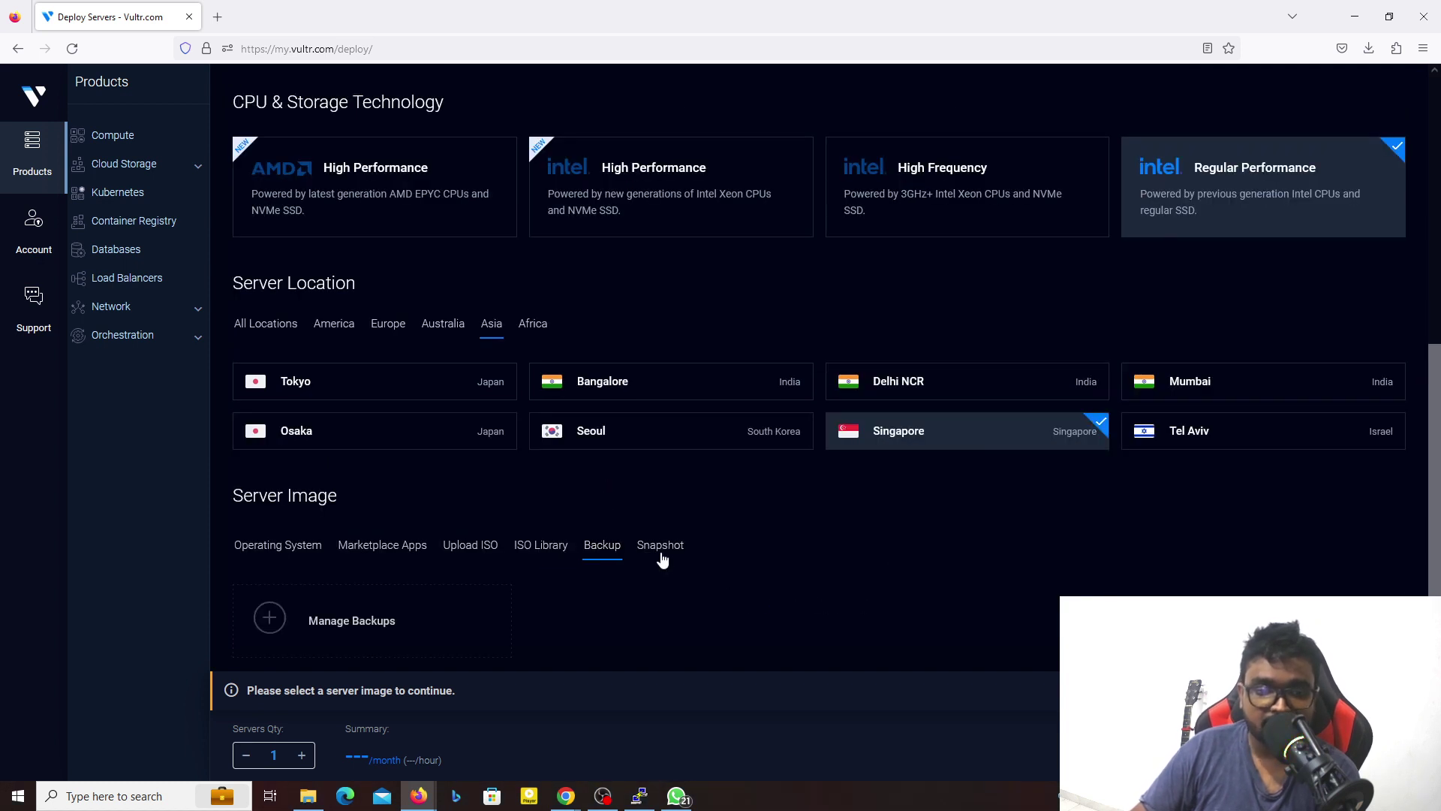
pyautogui.click(640, 493)
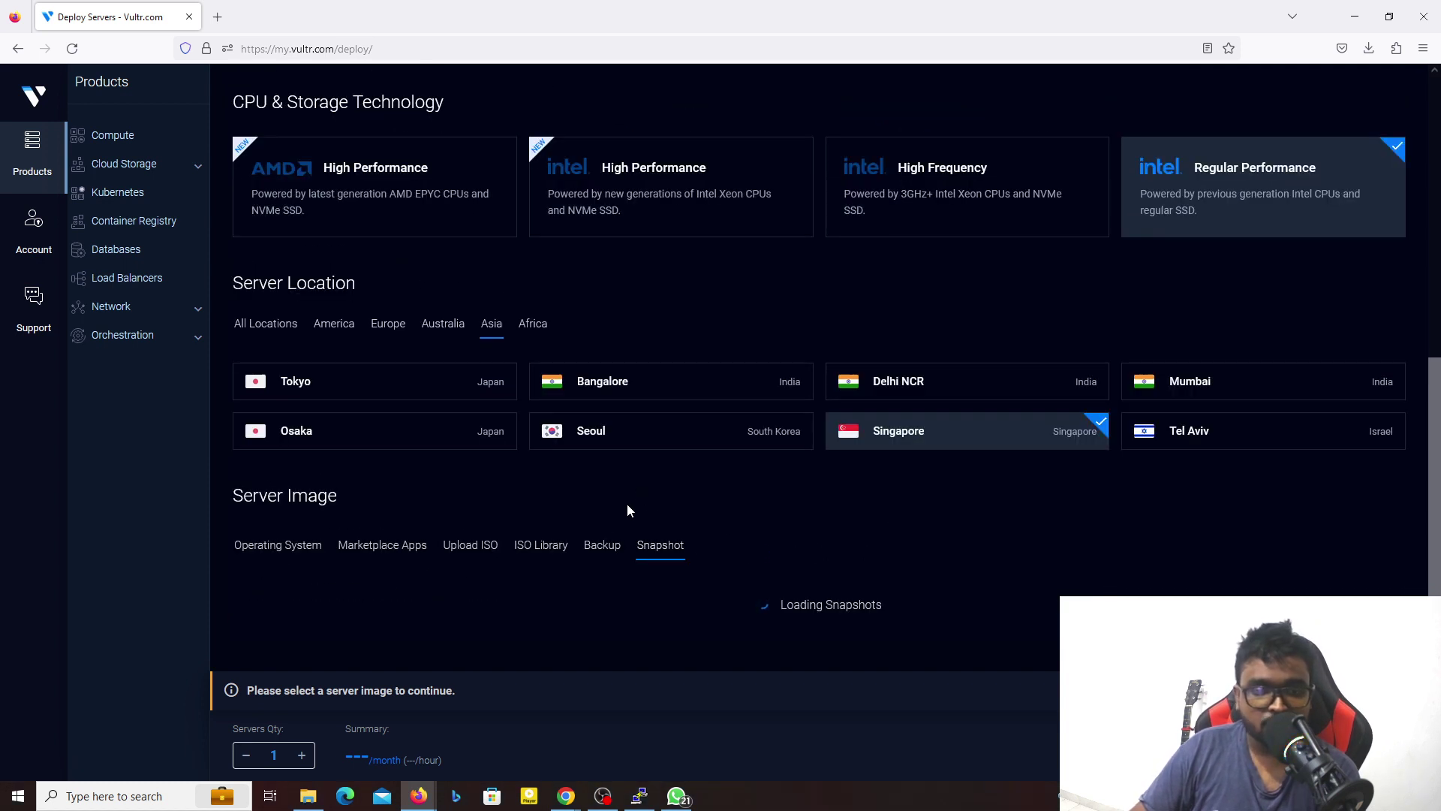
pyautogui.click(287, 546)
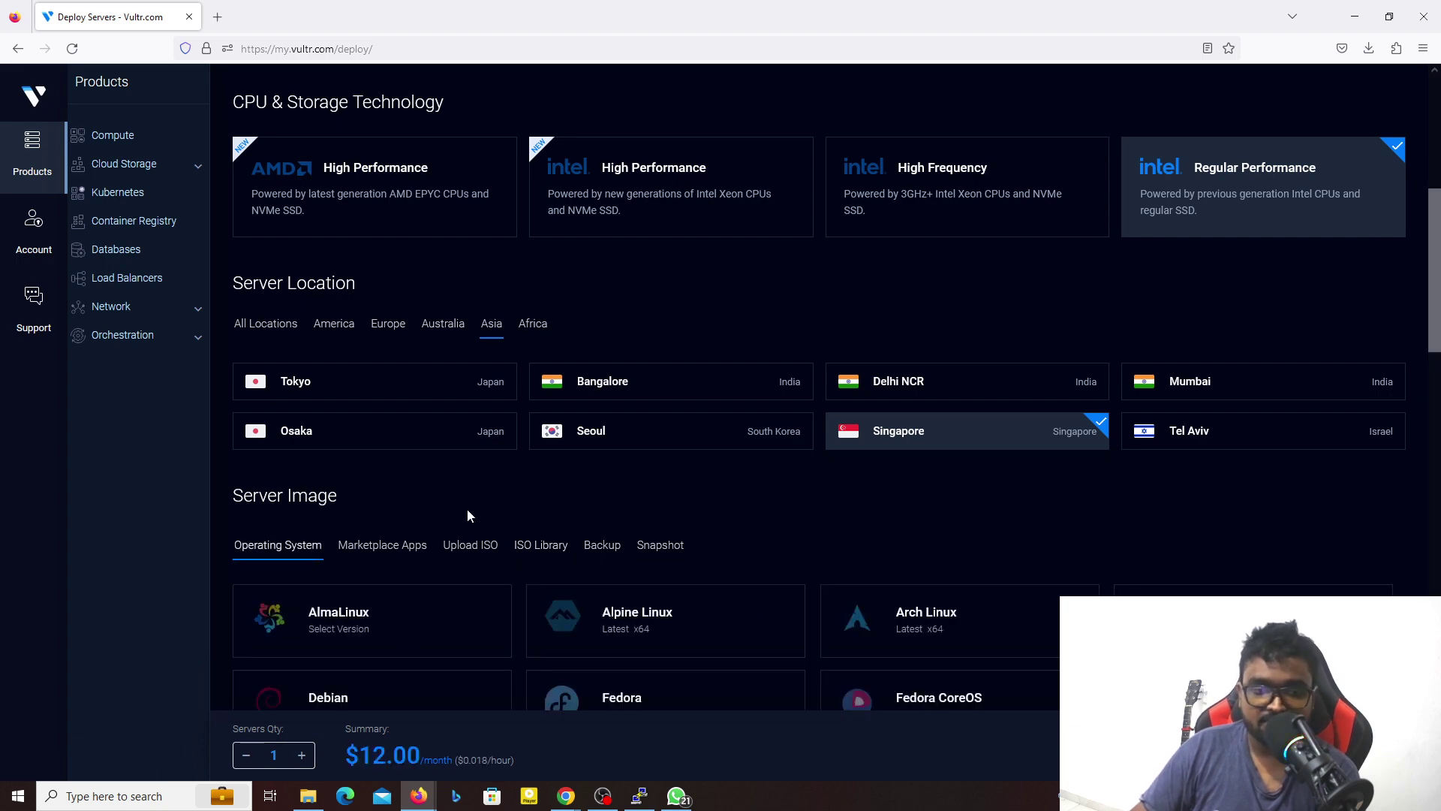
pyautogui.scroll(-5, 467, 509)
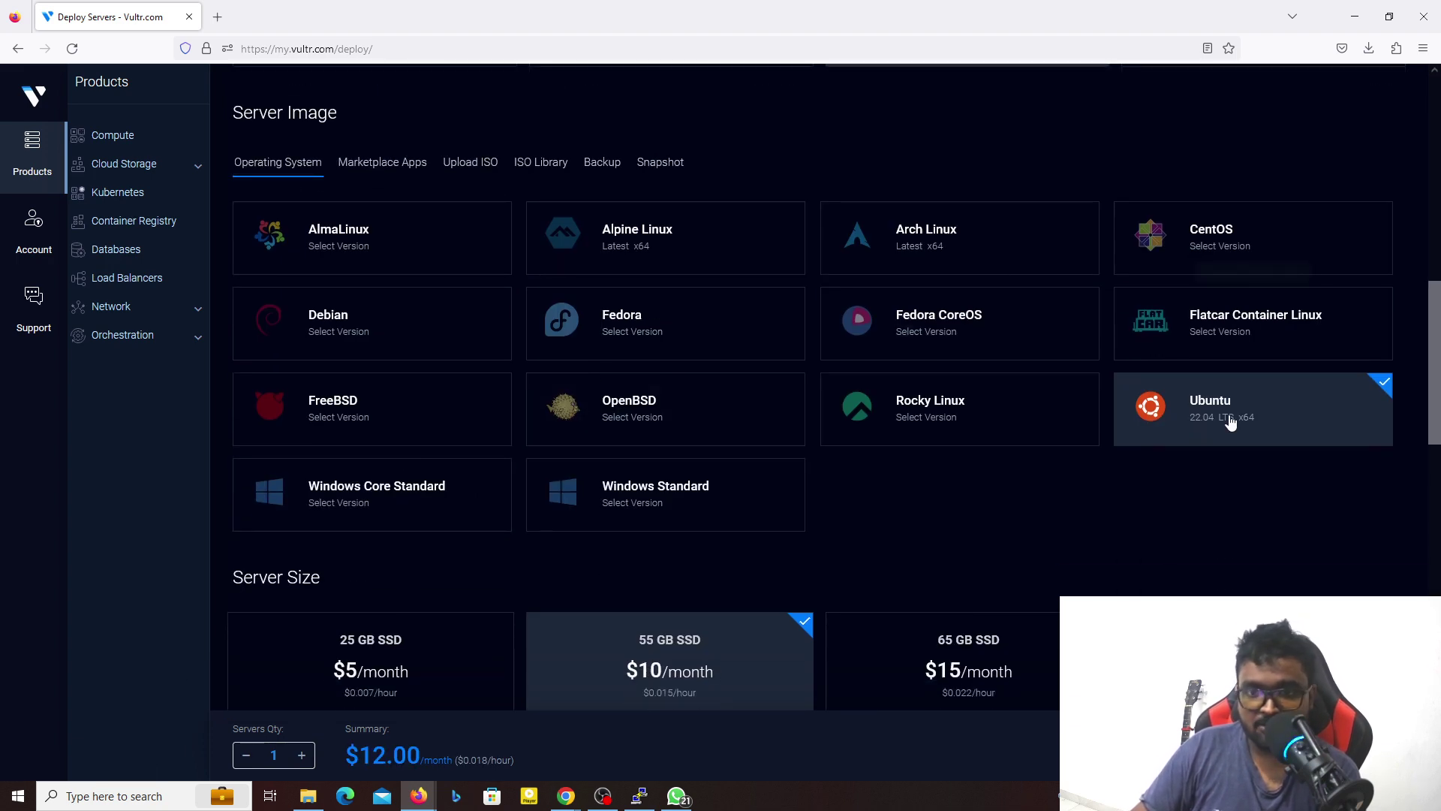
pyautogui.scroll(-4, 948, 540)
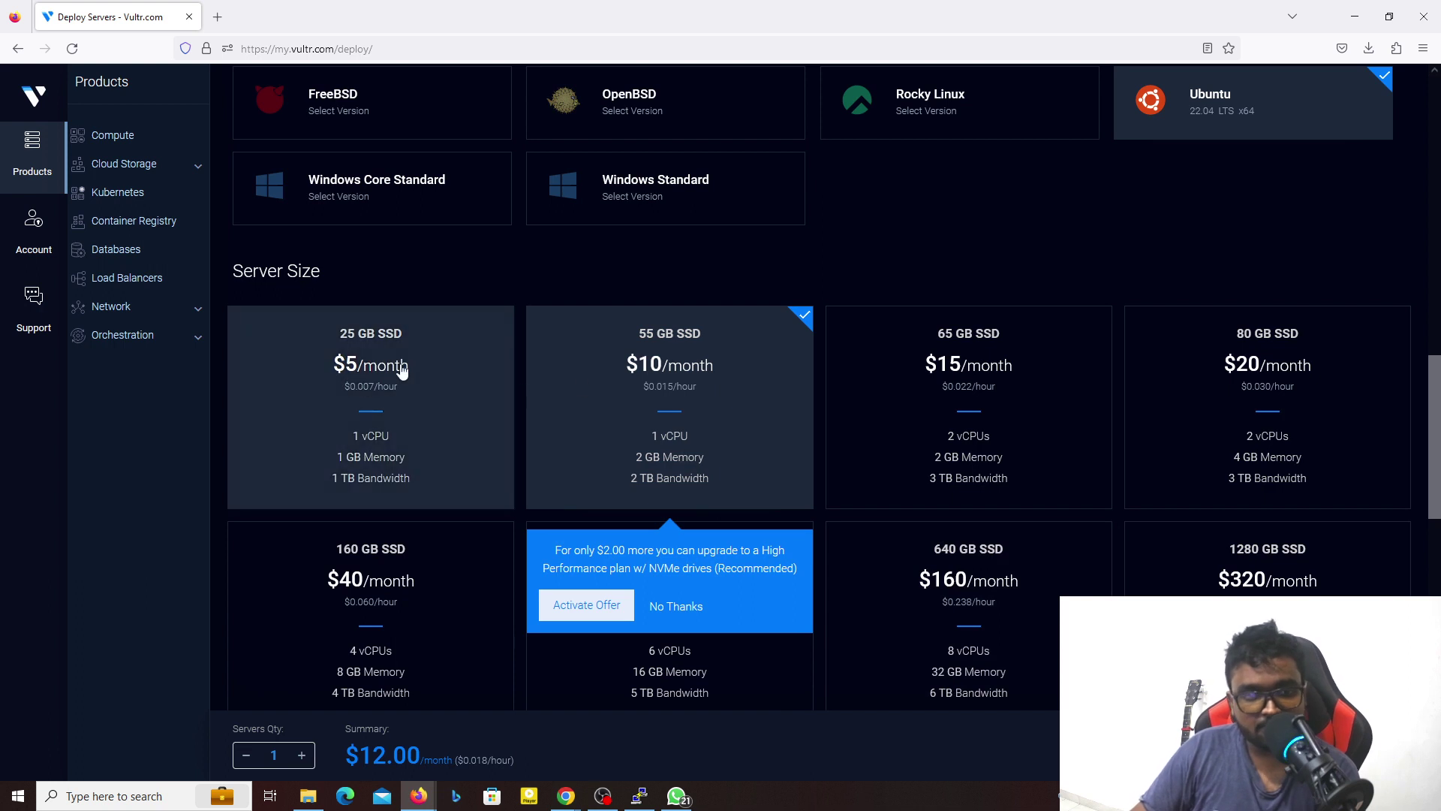
pyautogui.click(379, 389)
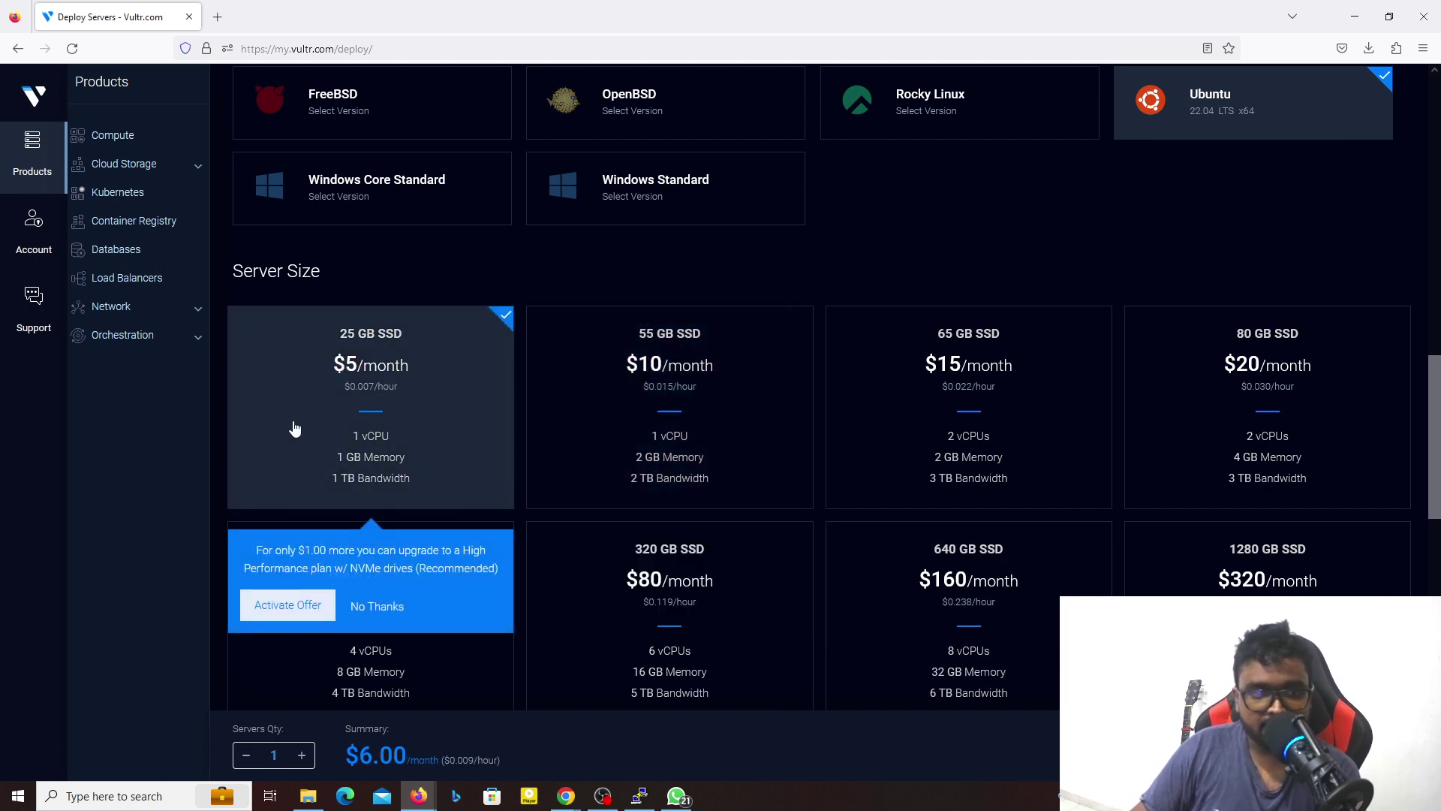
pyautogui.click(713, 395)
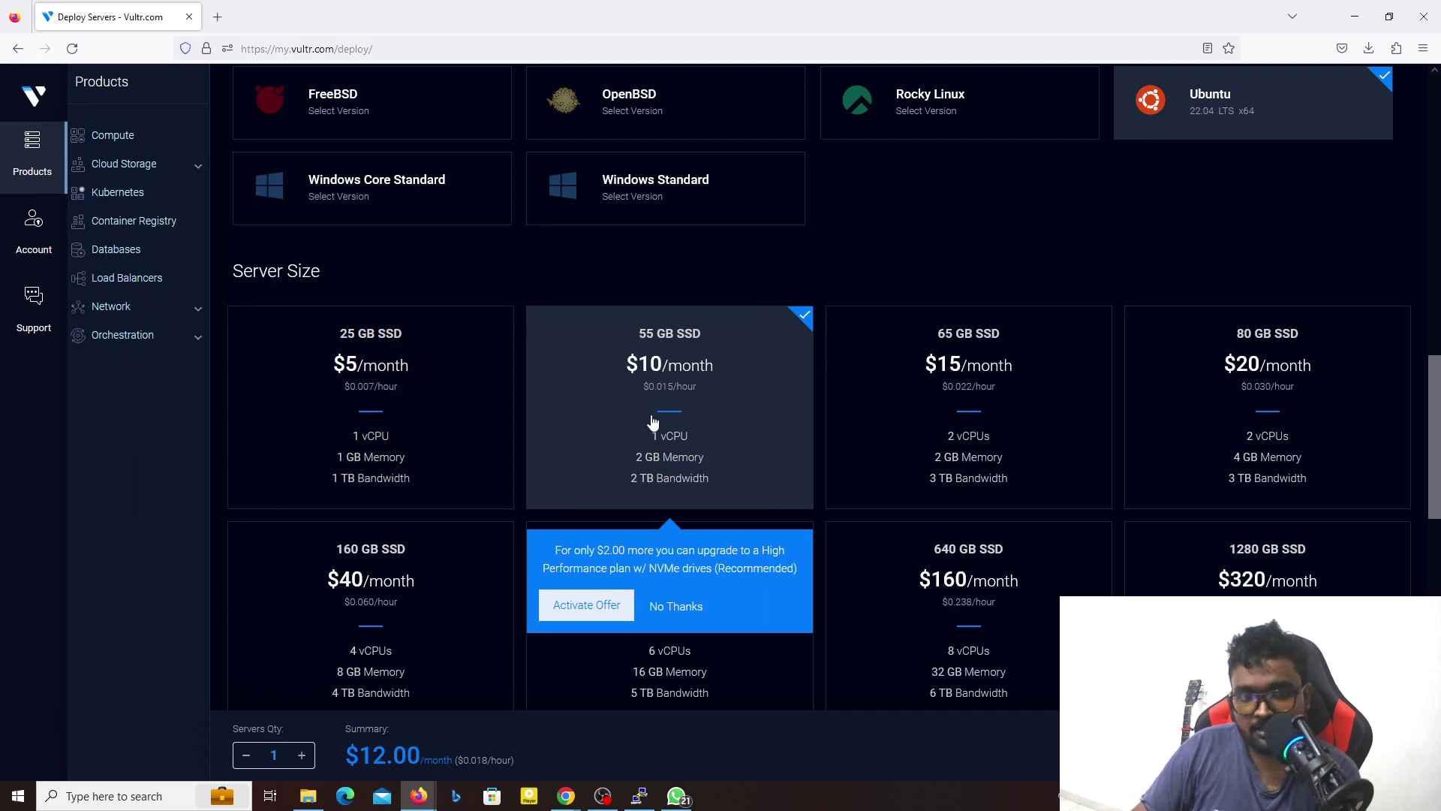
pyautogui.click(425, 424)
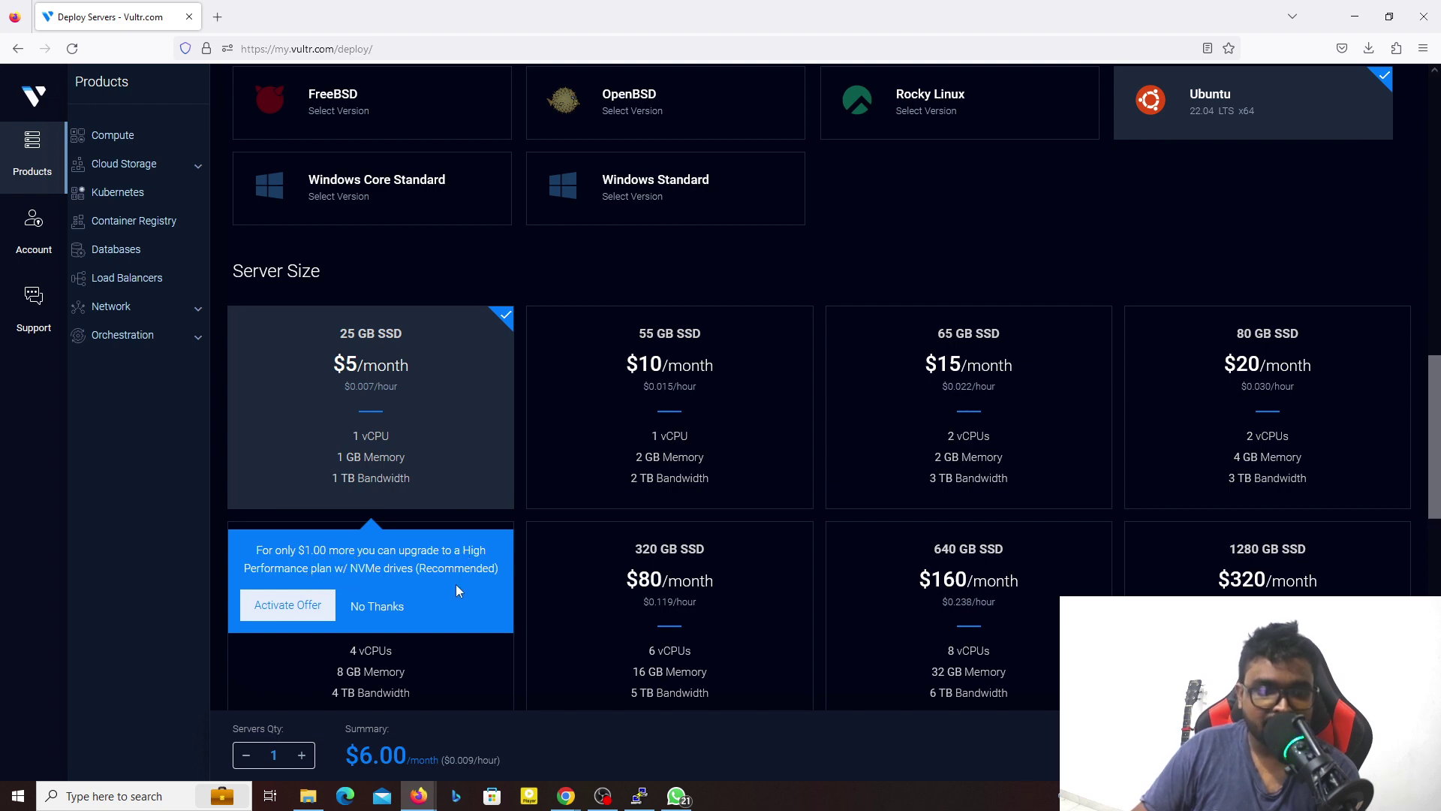
pyautogui.scroll(7, 487, 548)
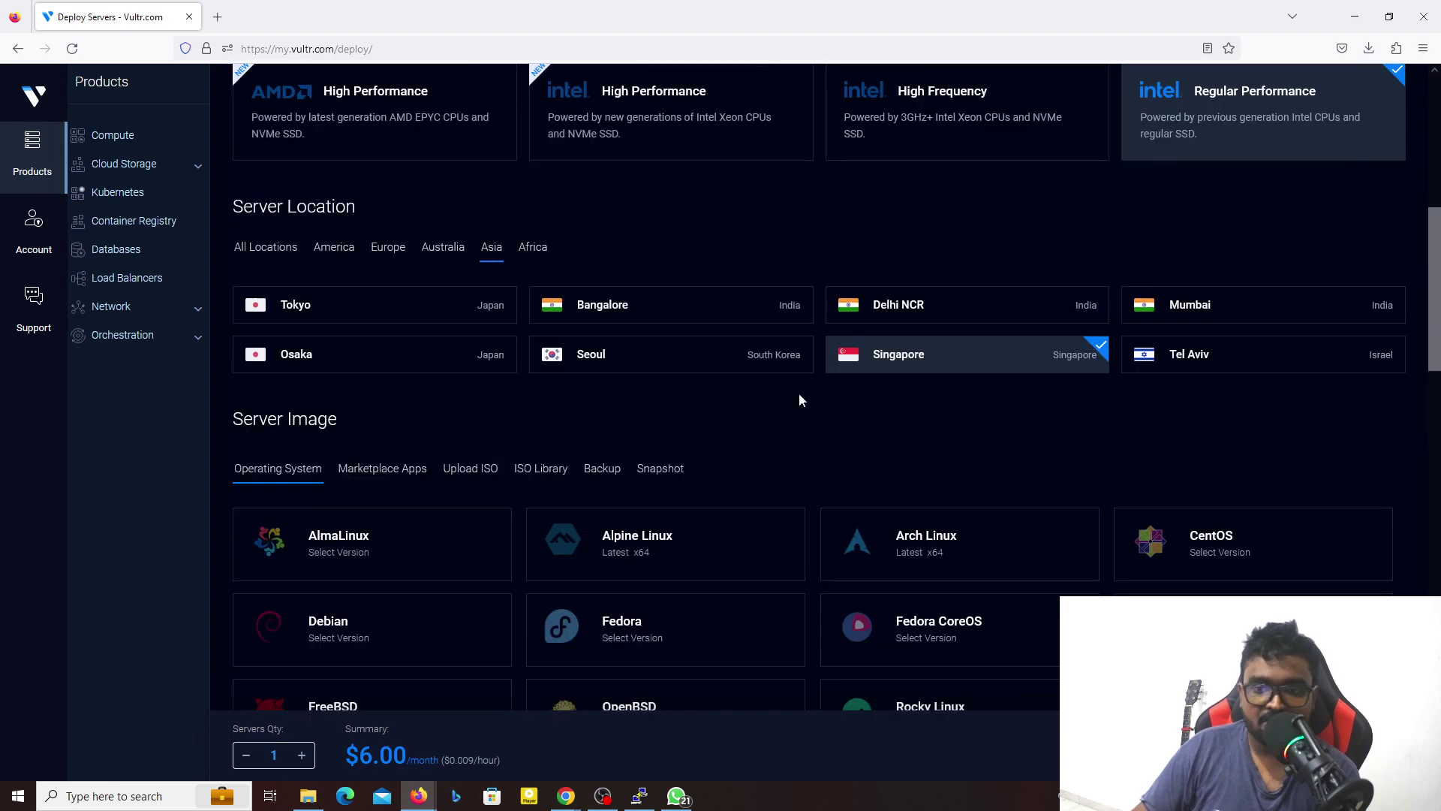
pyautogui.scroll(4, 794, 400)
pyautogui.scroll(-12, 660, 431)
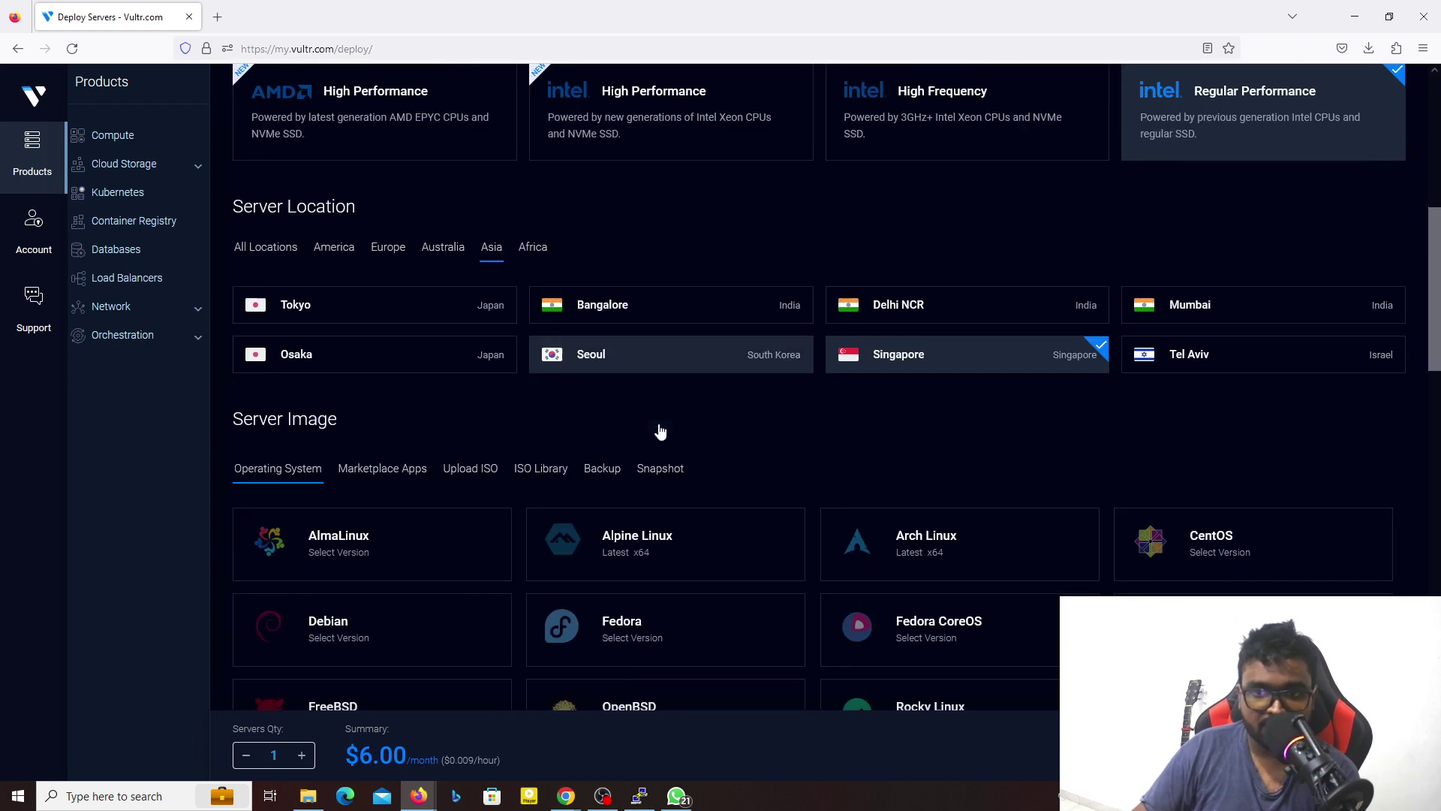
pyautogui.scroll(12, 433, 490)
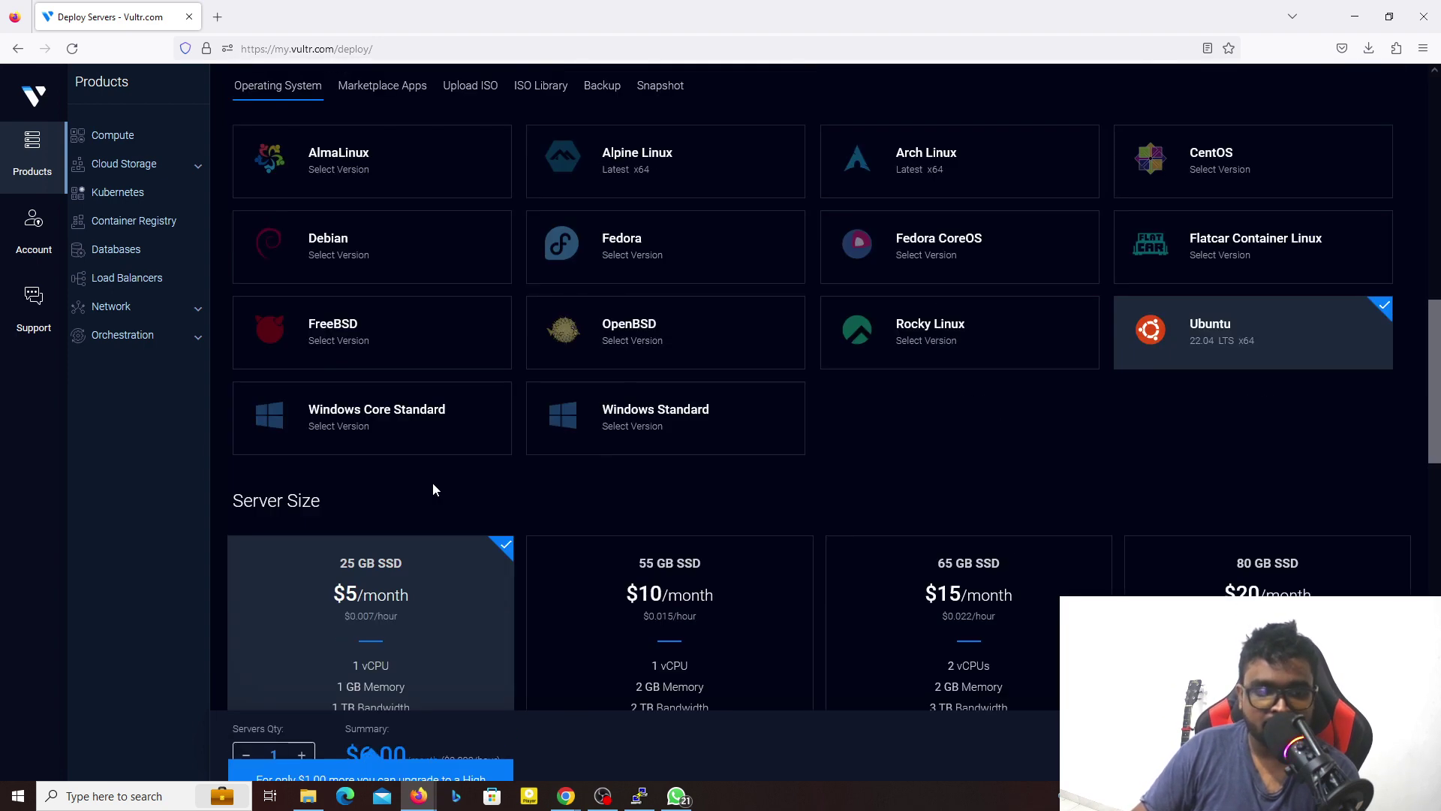
# Try Intel High Performance, then revert to Regular Performance with the 25 GB $5/month plan.
pyautogui.click(657, 247)
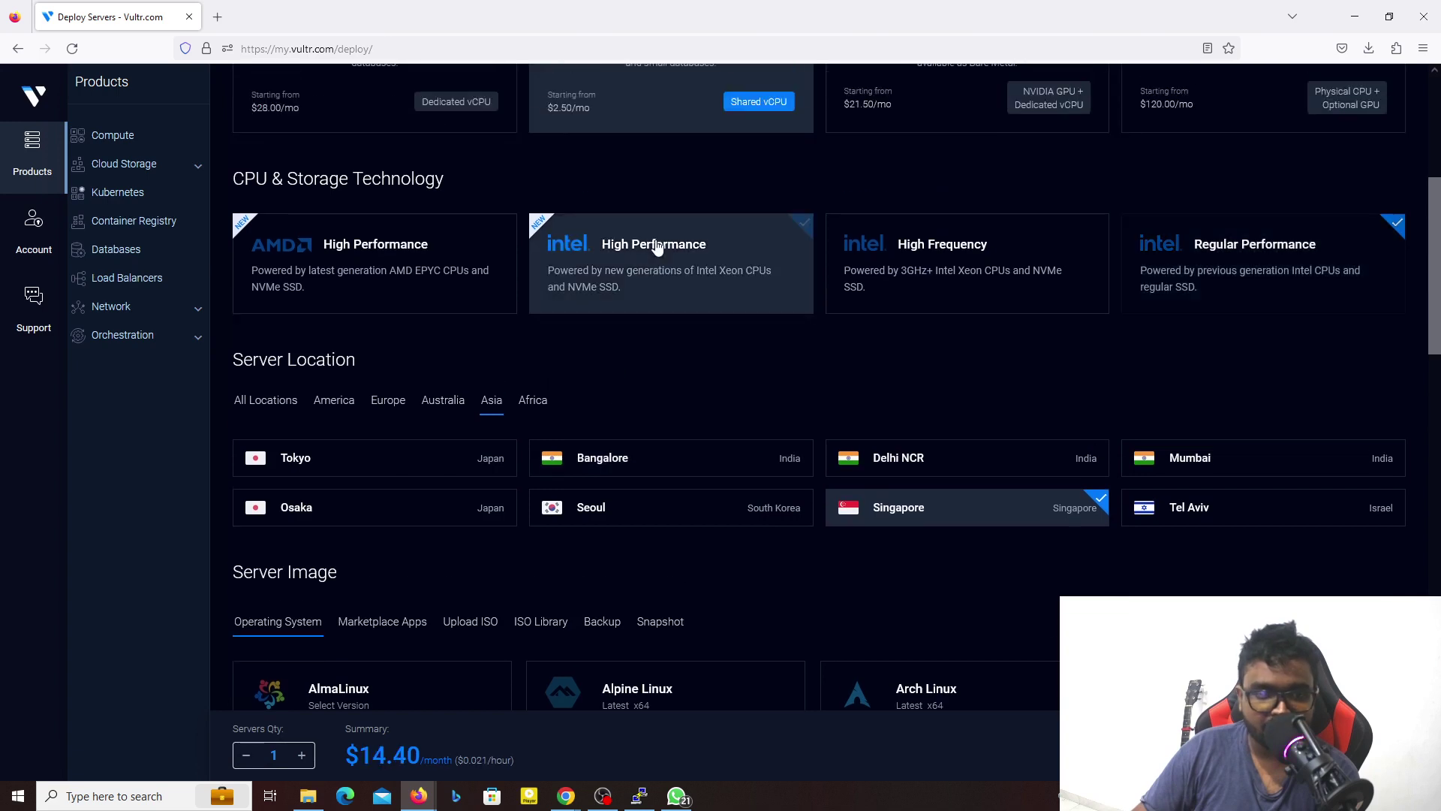
pyautogui.click(1190, 262)
pyautogui.scroll(-9, 725, 489)
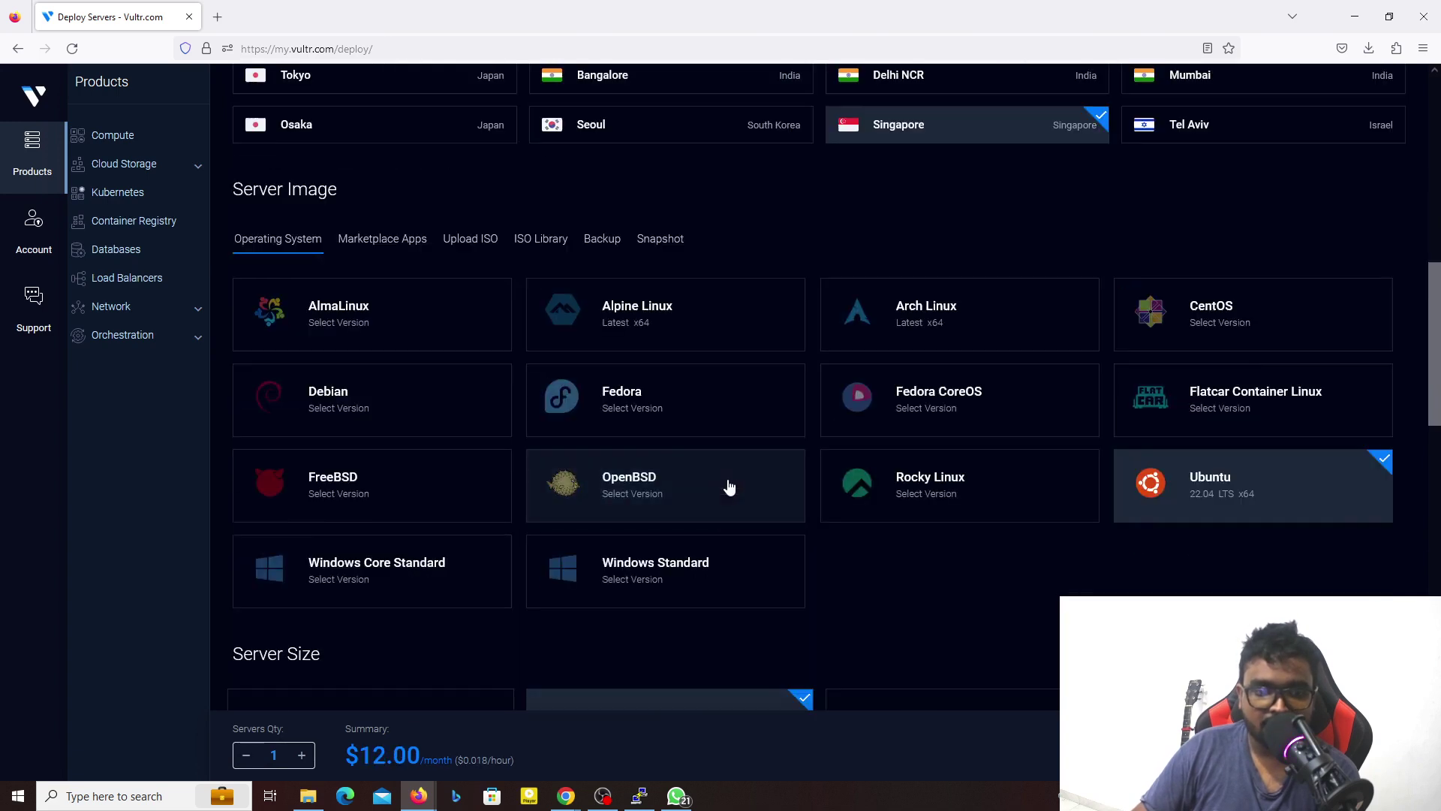
pyautogui.click(441, 540)
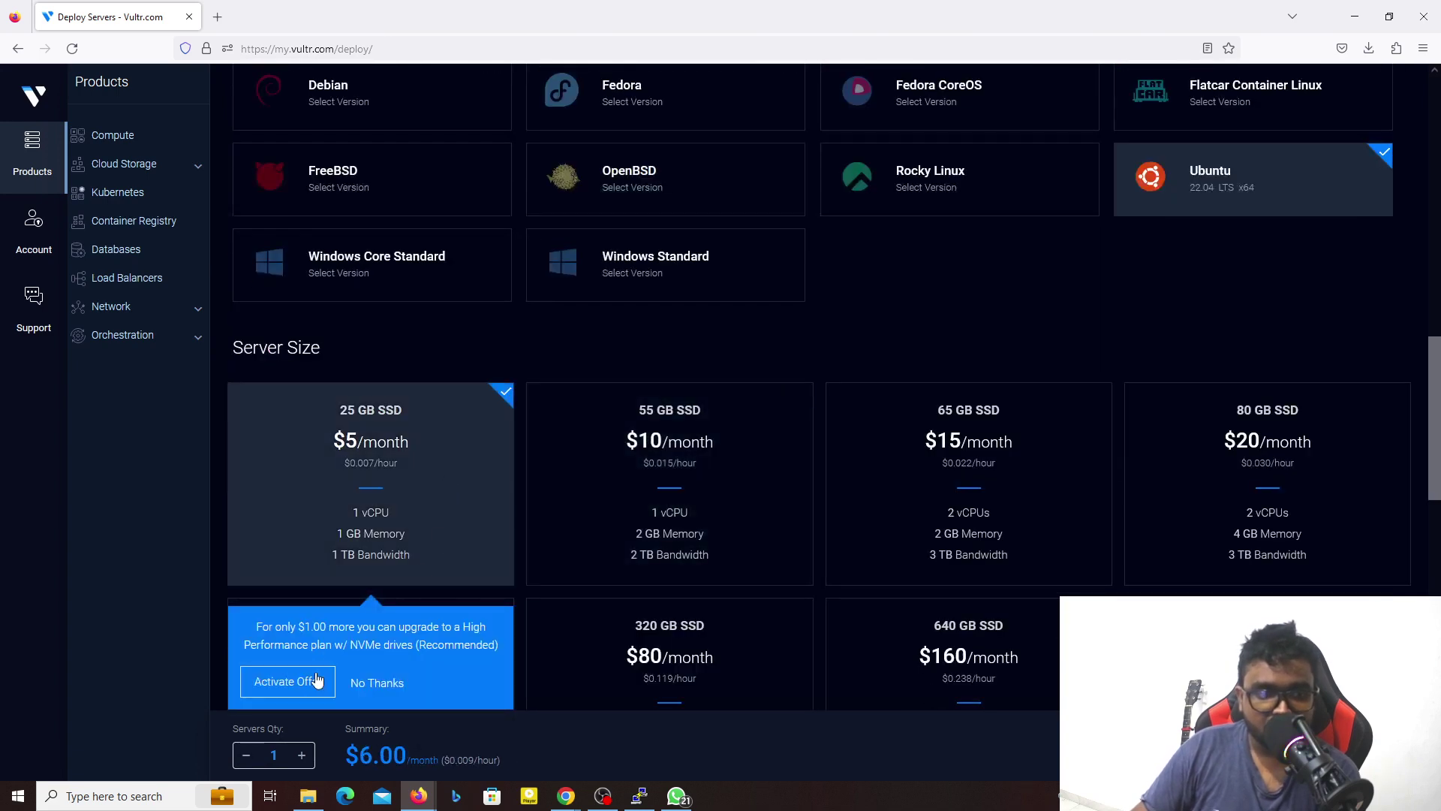
# Accept the $1 NVMe upgrade for a $6/month plan, then toggle off Auto Backups.
pyautogui.click(297, 686)
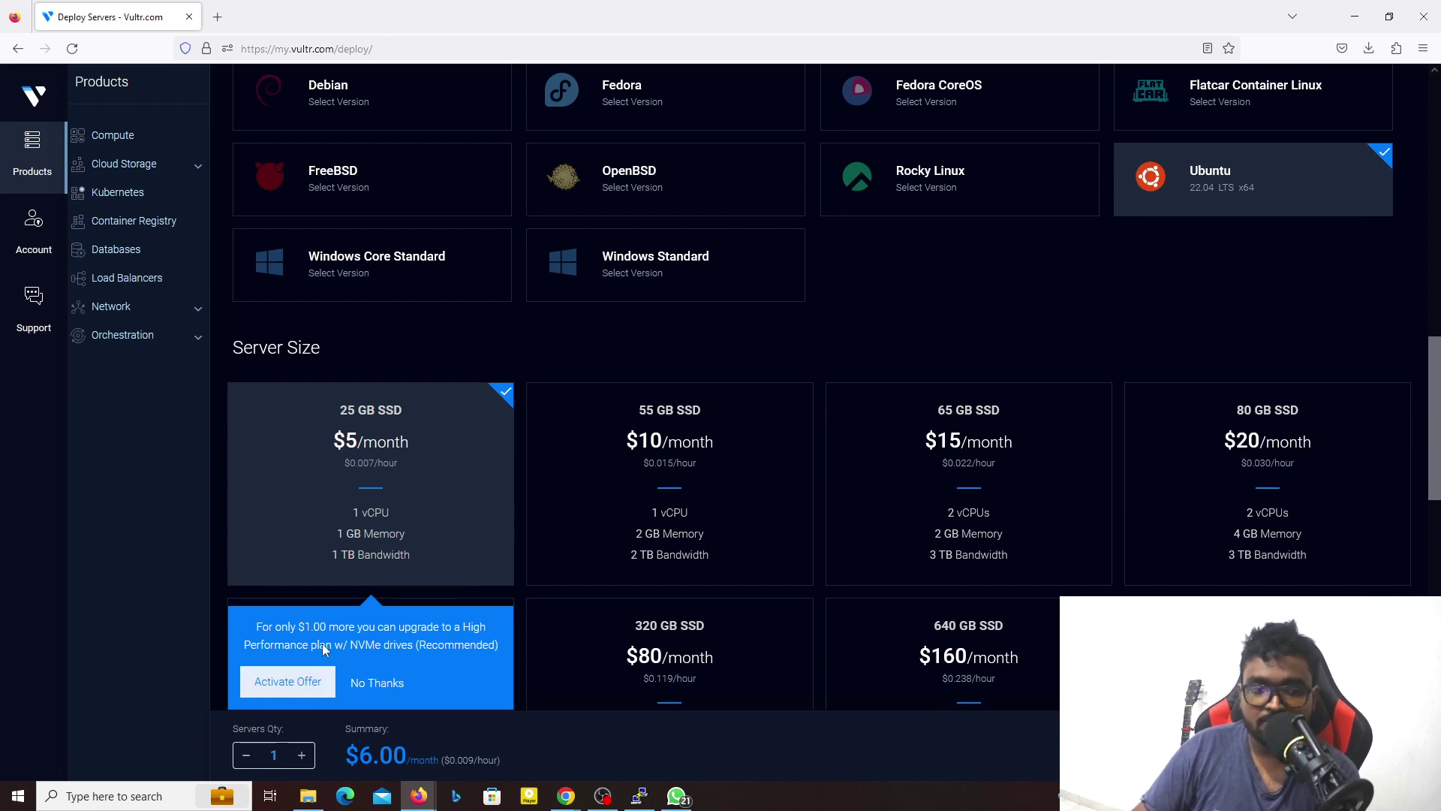
pyautogui.click(304, 684)
pyautogui.scroll(-4, 304, 687)
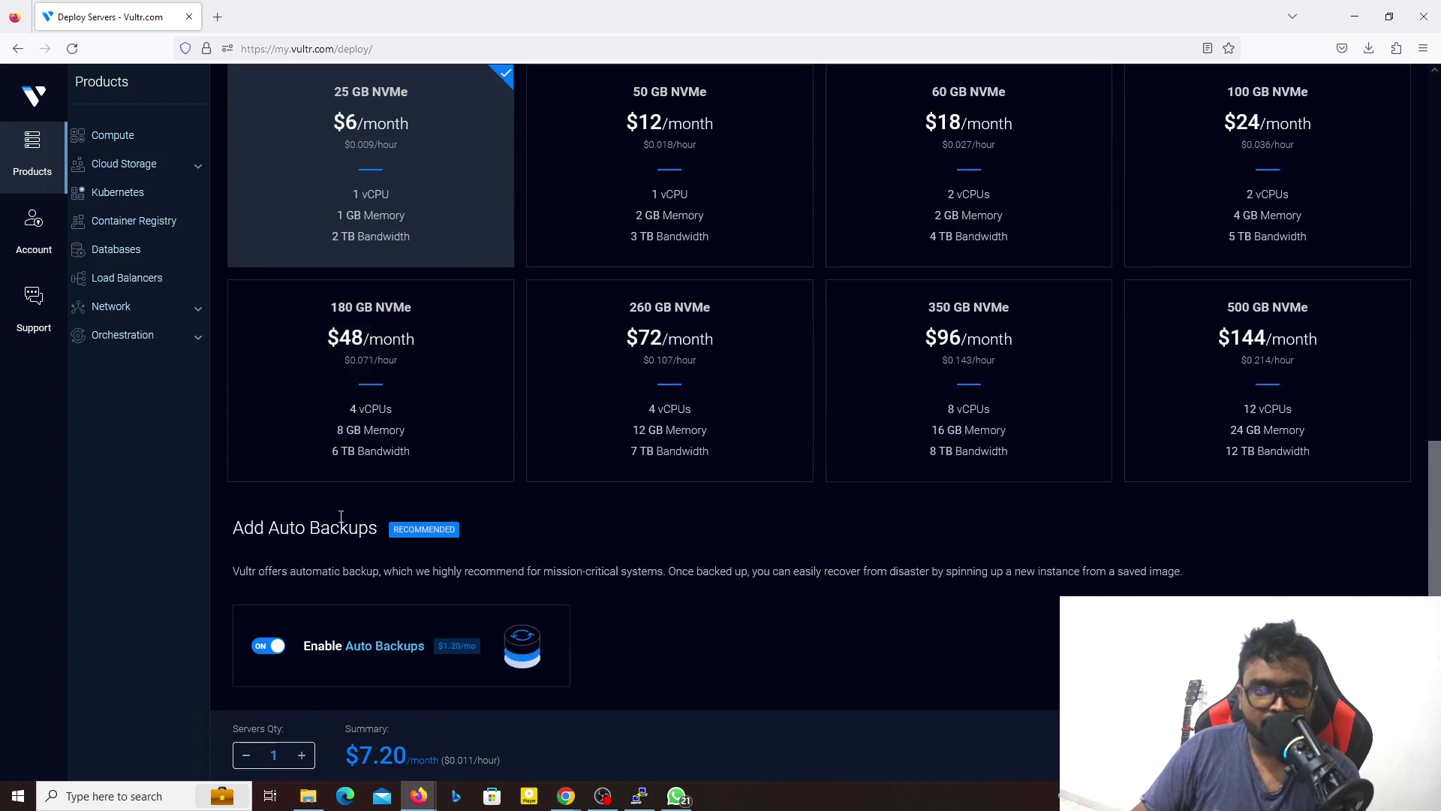
pyautogui.scroll(12, 471, 558)
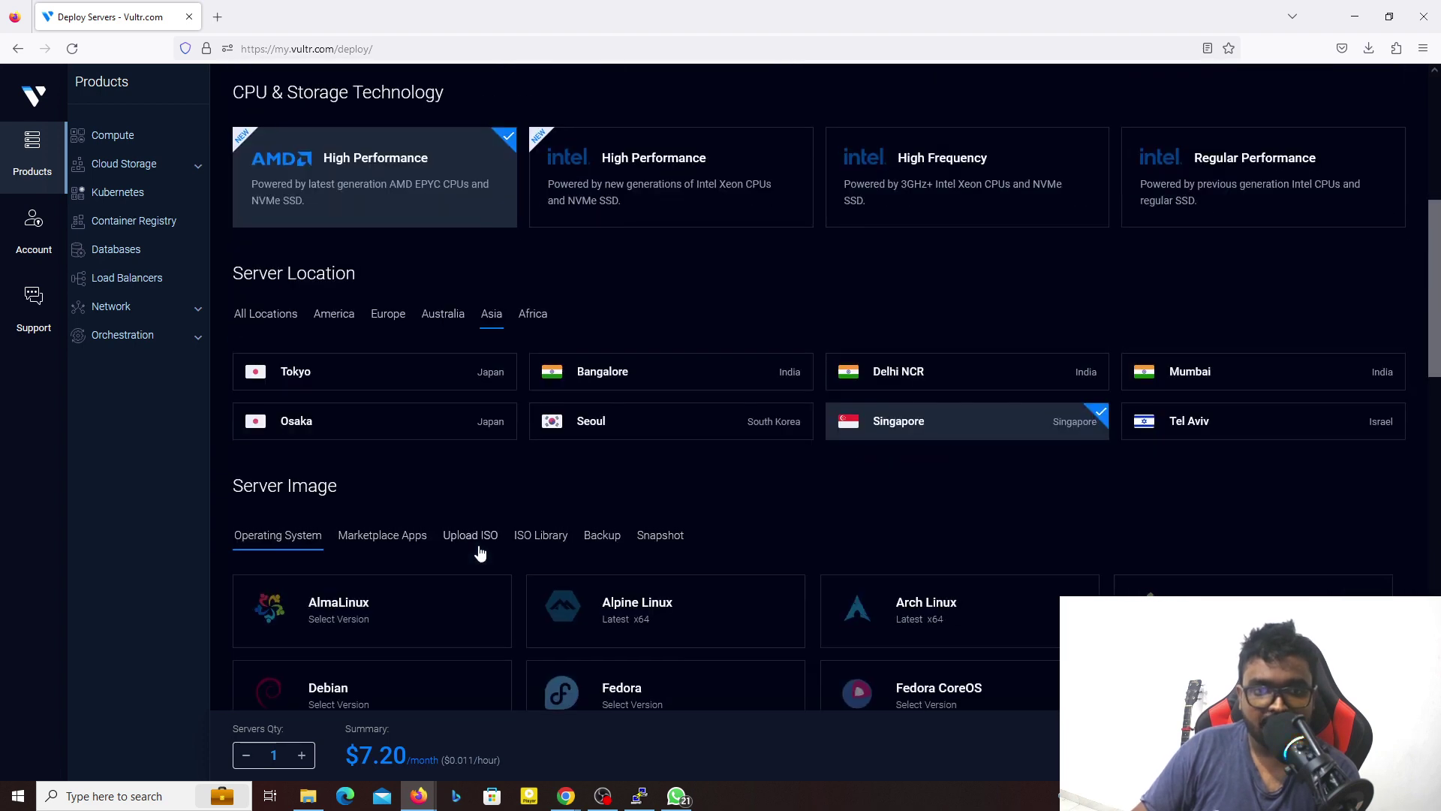
pyautogui.scroll(-5, 386, 360)
pyautogui.scroll(-10, 437, 595)
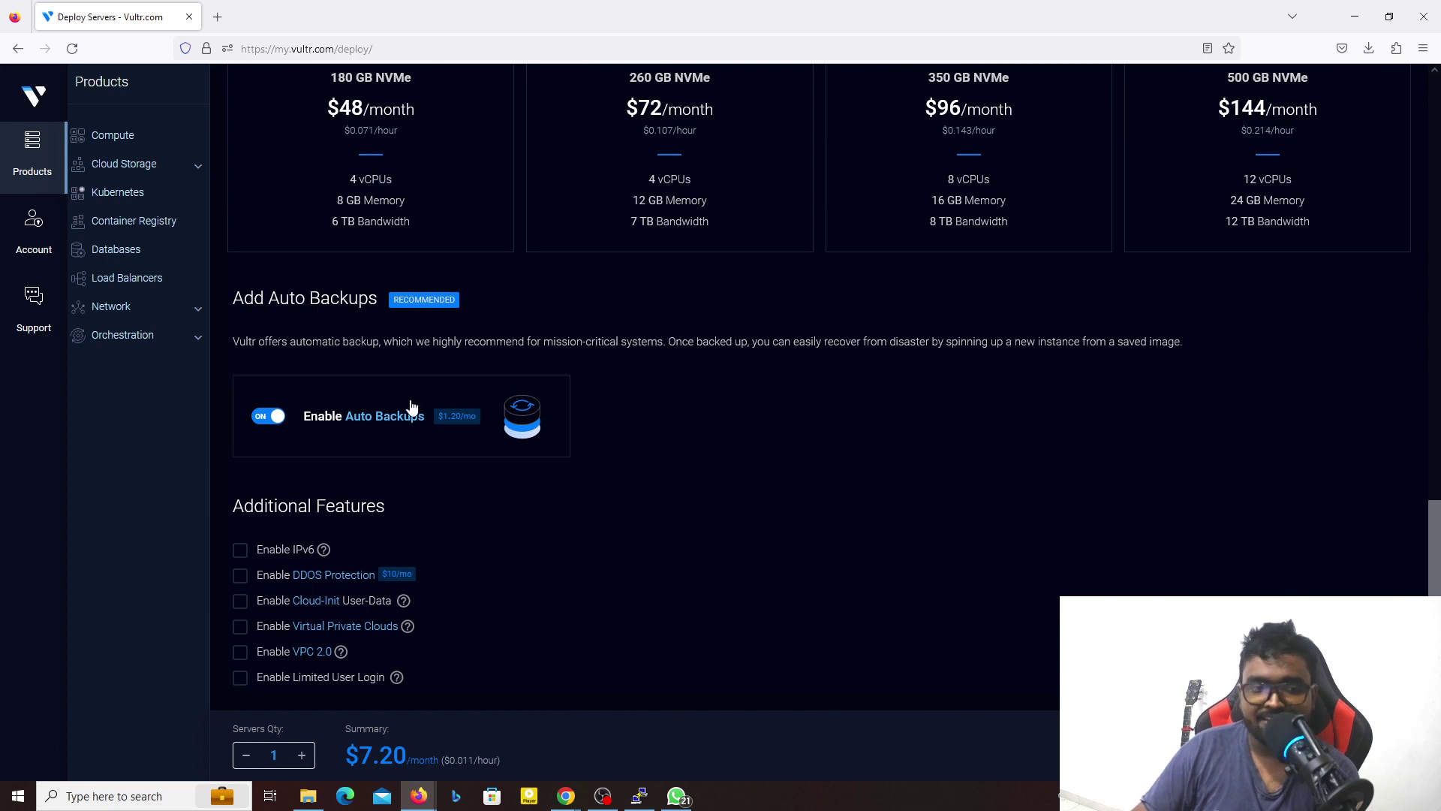
pyautogui.click(271, 417)
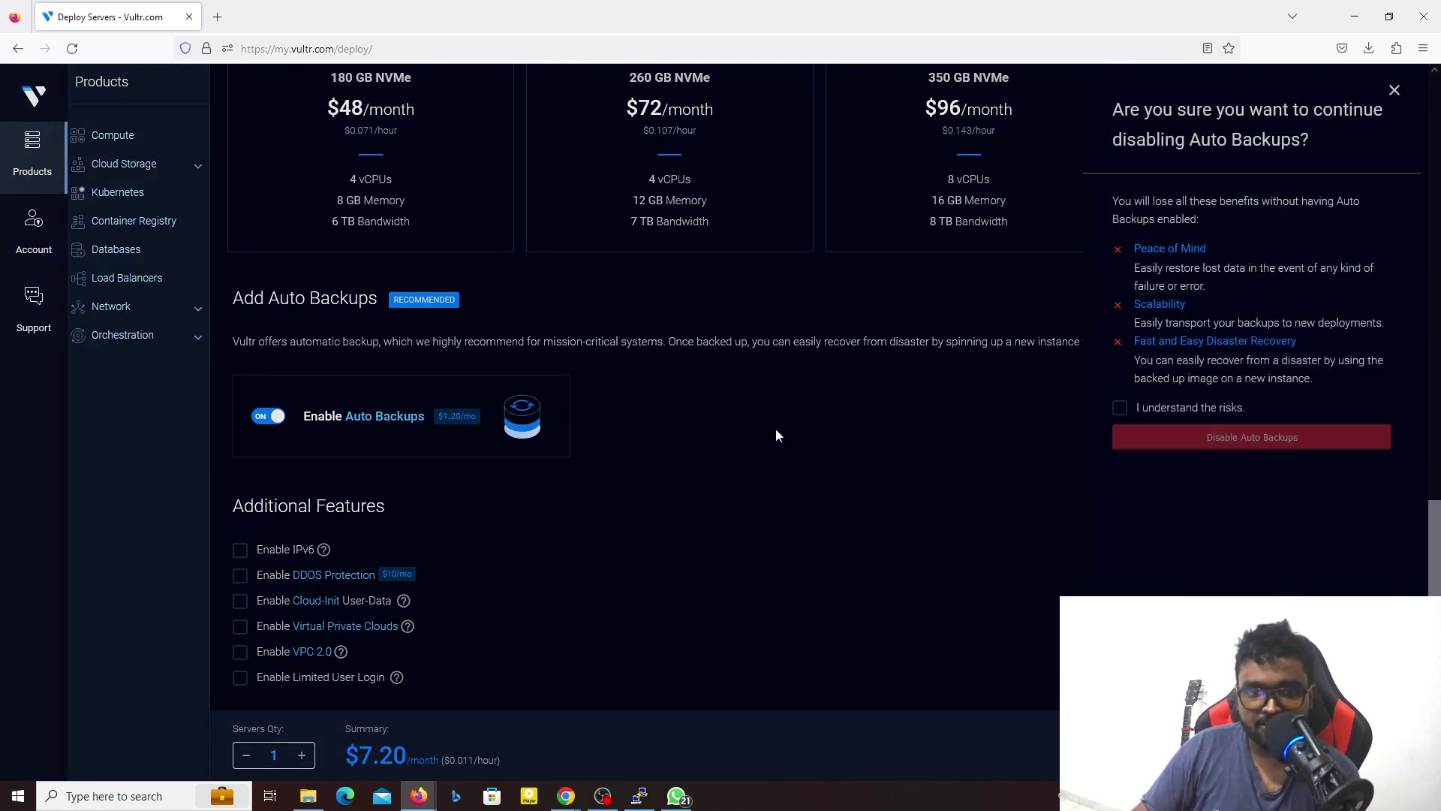
# Tick 'I understand the risks.' and confirm Disable Auto Backups, bringing the total to $6.00/month.
pyautogui.click(1126, 413)
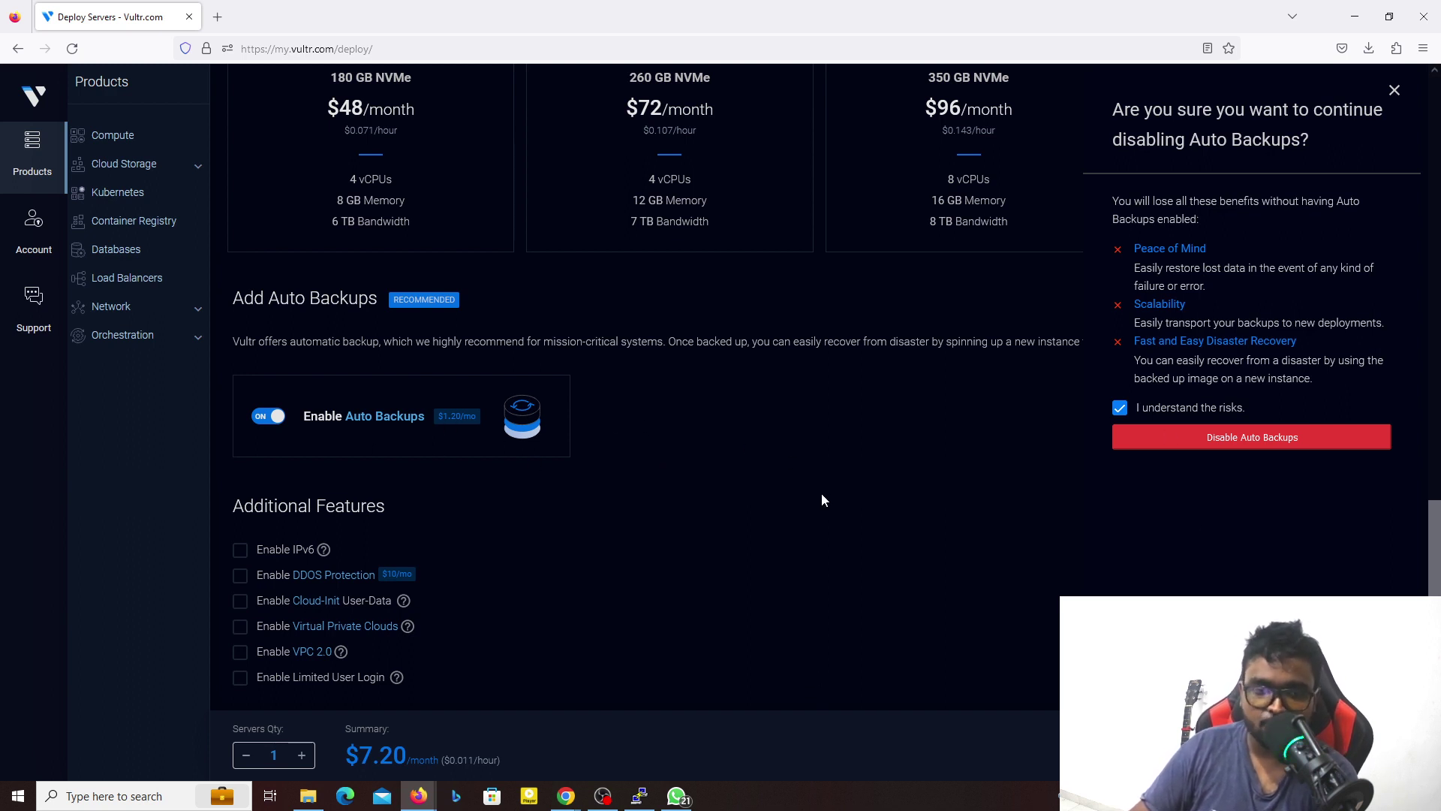
pyautogui.click(1181, 437)
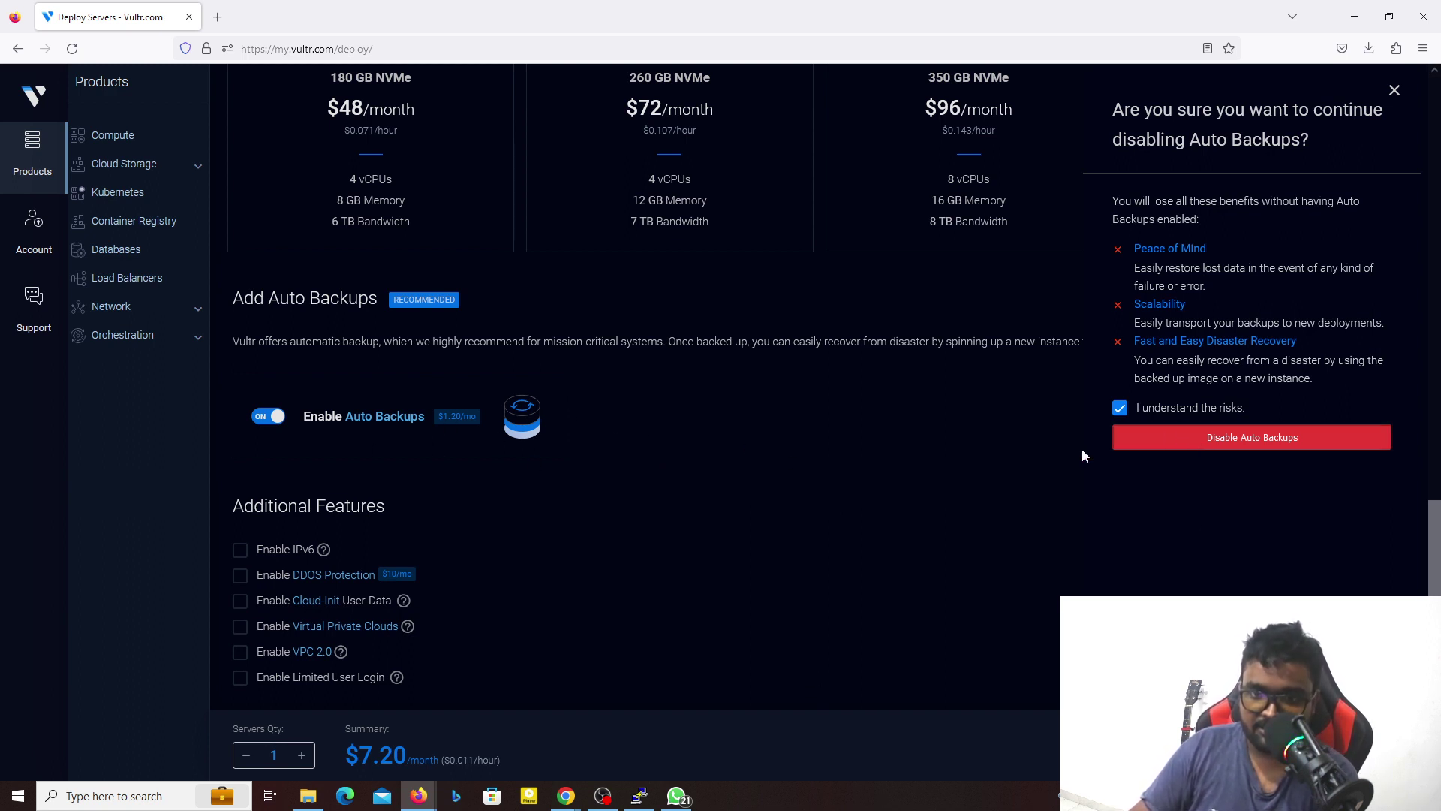
pyautogui.scroll(-2, 408, 460)
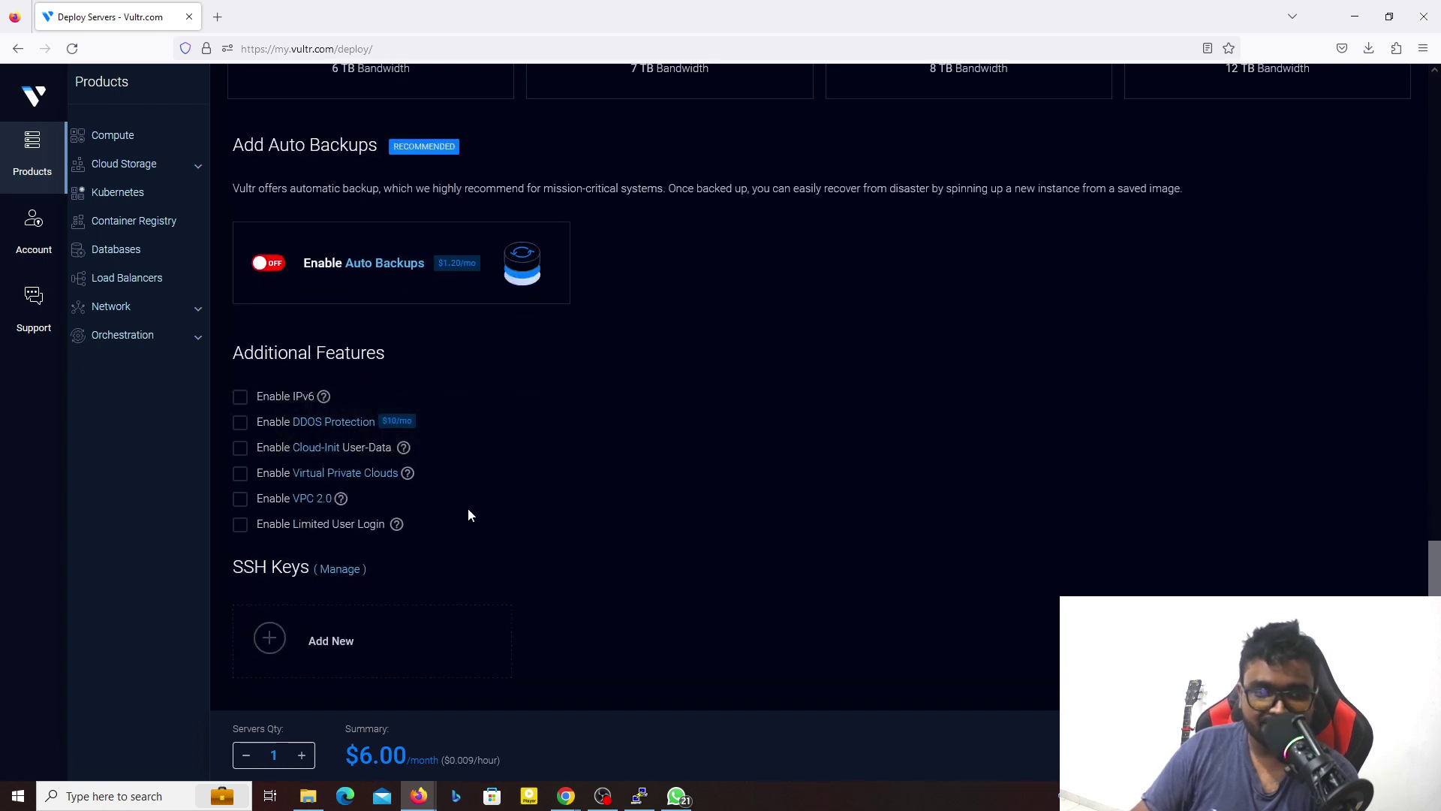
# Enter 'KDJ Testing Server' as the server label, leaving the hostname blank.
pyautogui.scroll(-2, 547, 429)
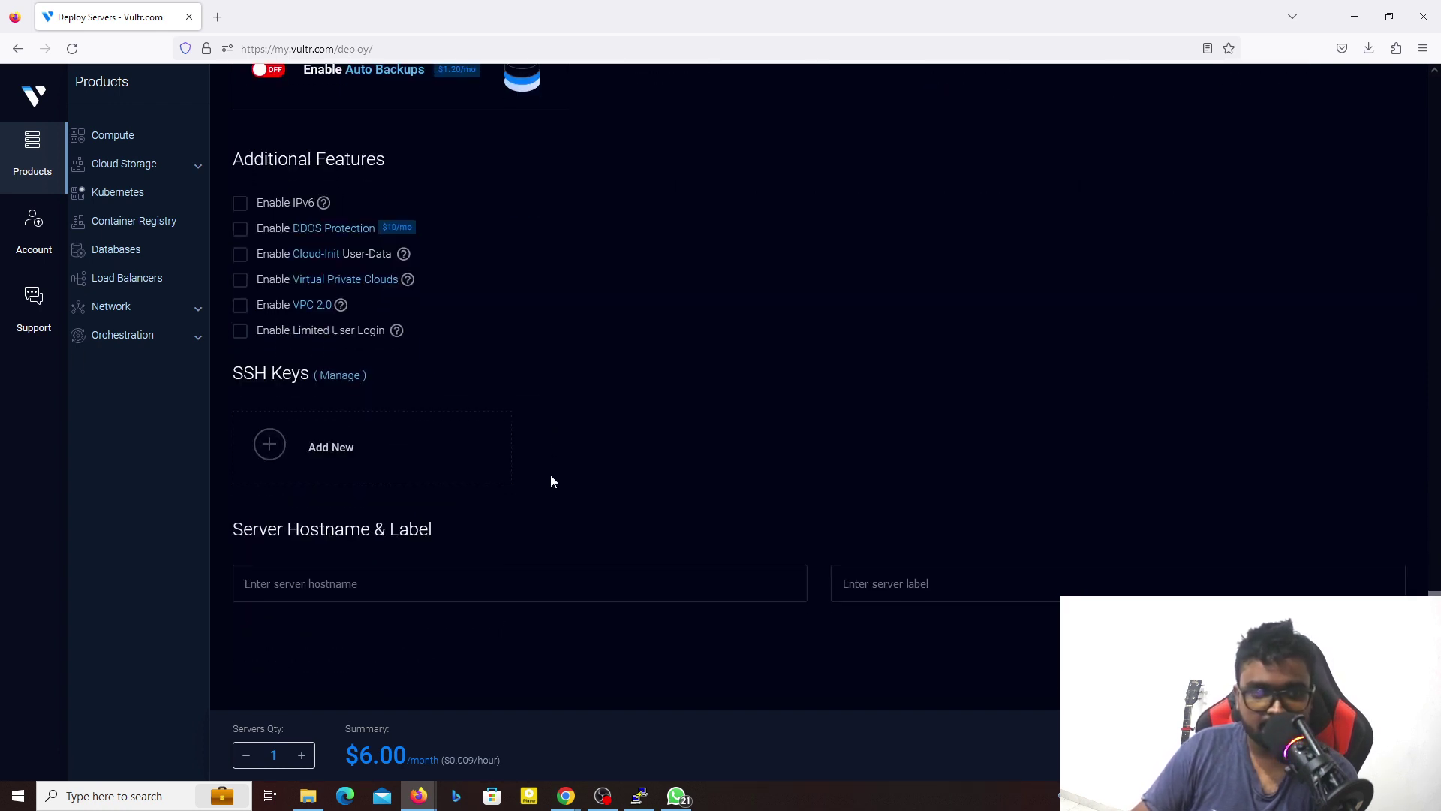
pyautogui.click(306, 585)
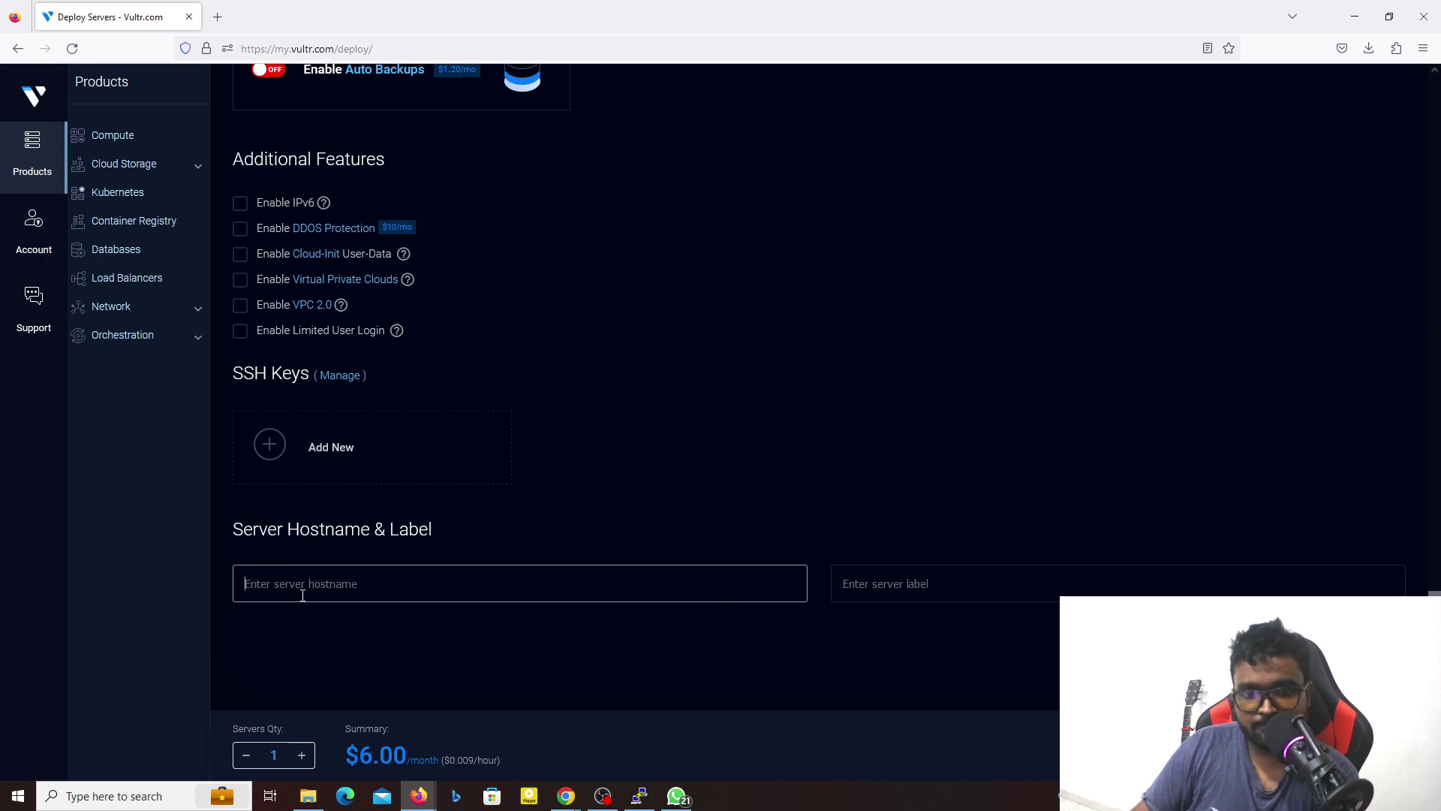
pyautogui.click(990, 594)
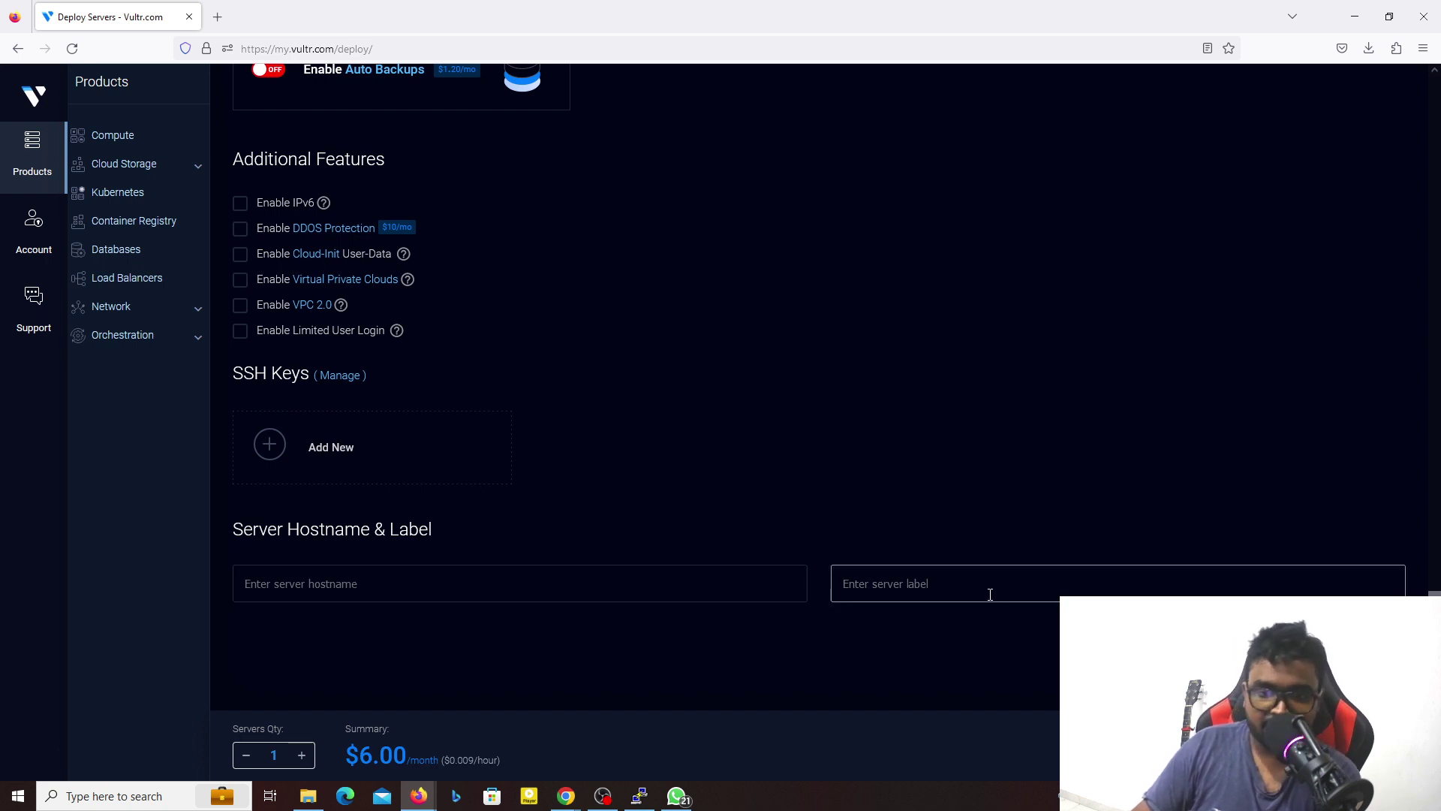
pyautogui.write('KDJ ')
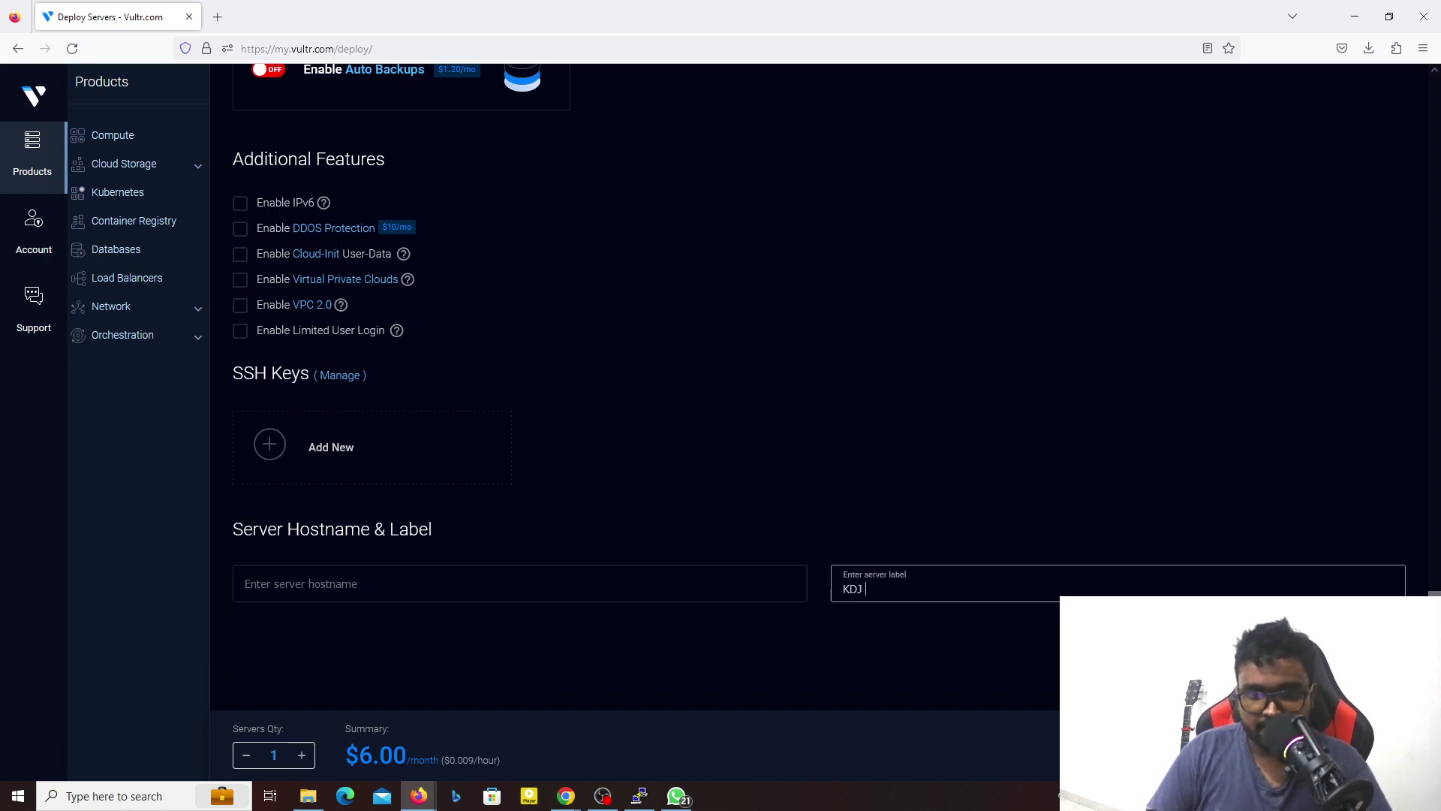
pyautogui.write('Testing Server')
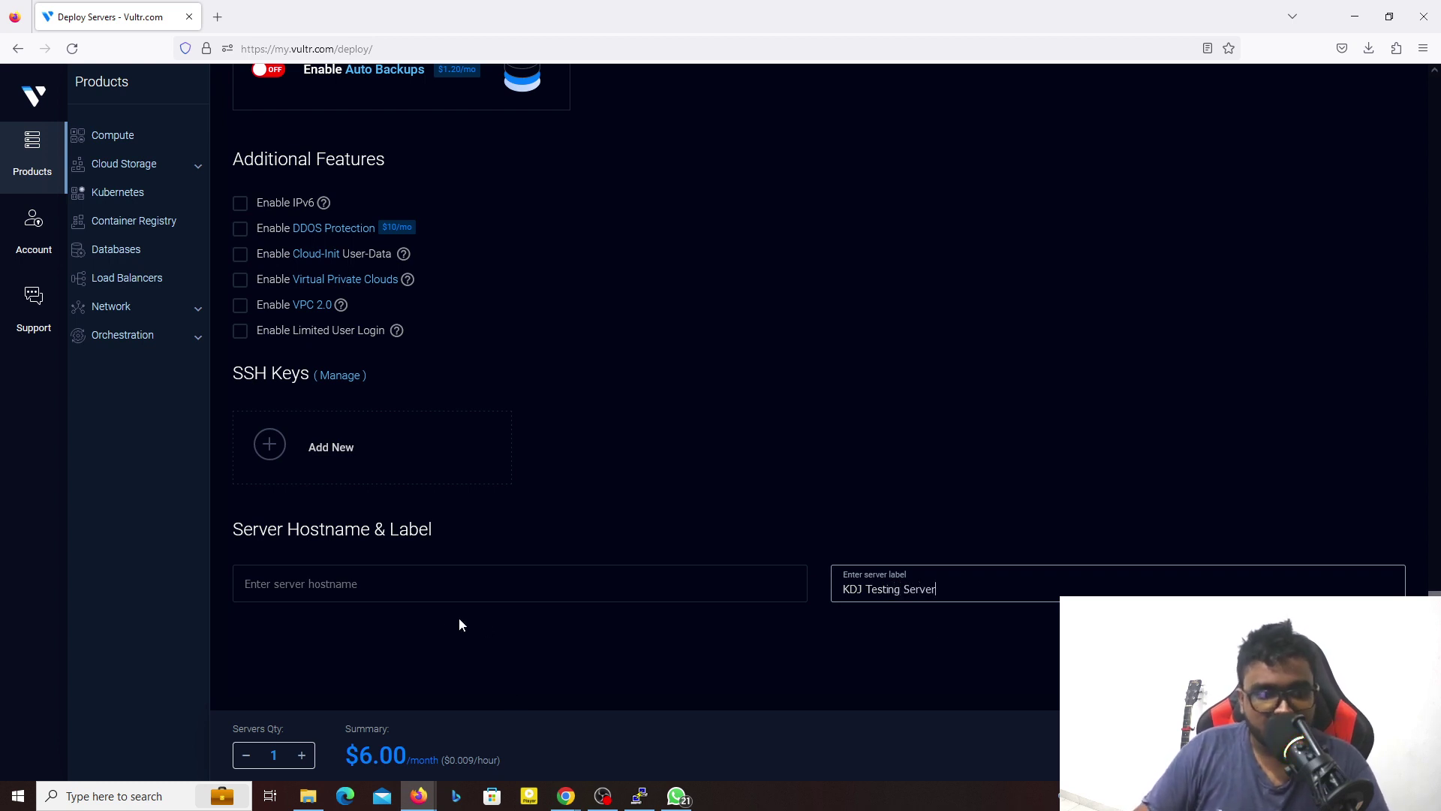
pyautogui.click(356, 583)
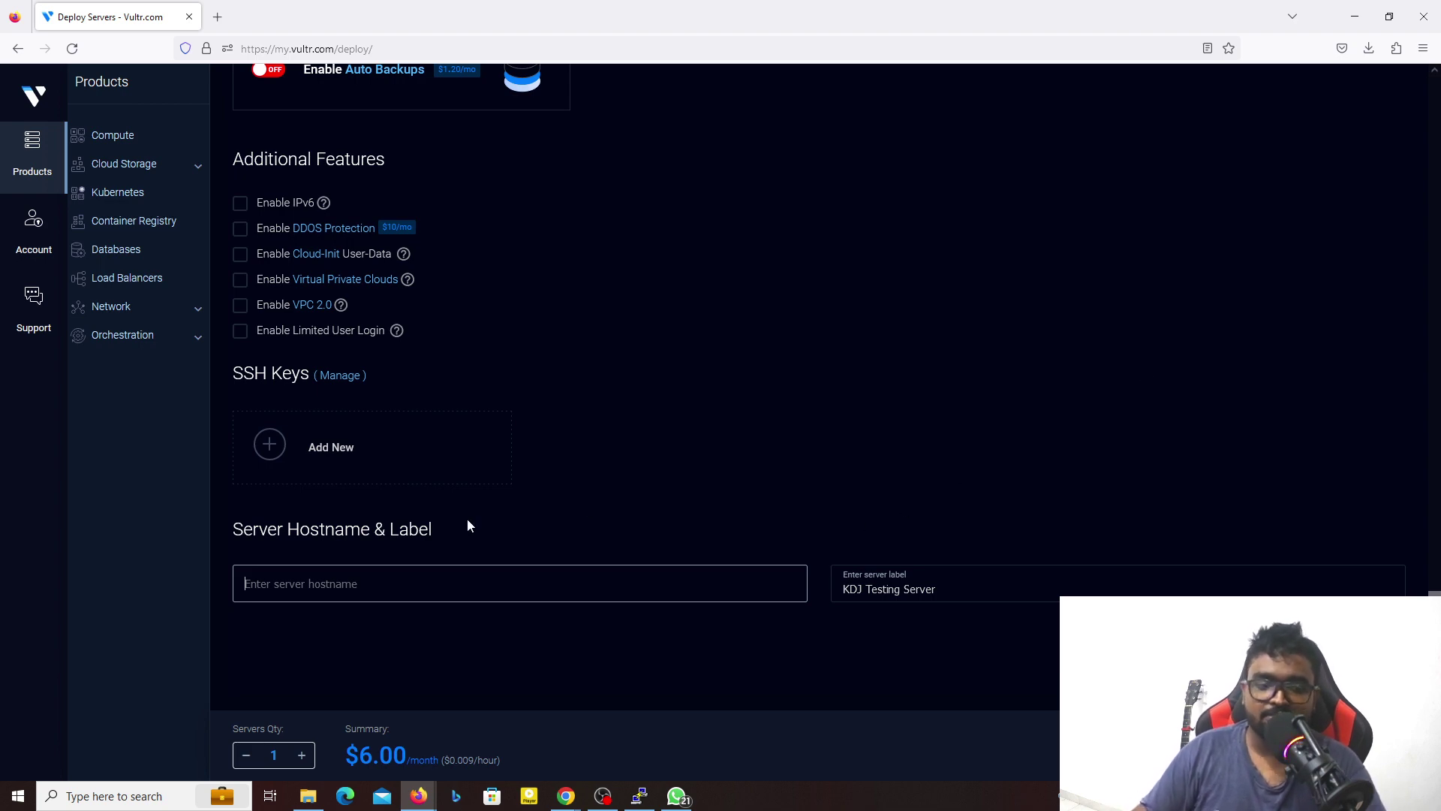
# Review the SSH Keys and hostname/label settings, briefly check PuTTY, then return to Vultr.
pyautogui.scroll(10, 467, 525)
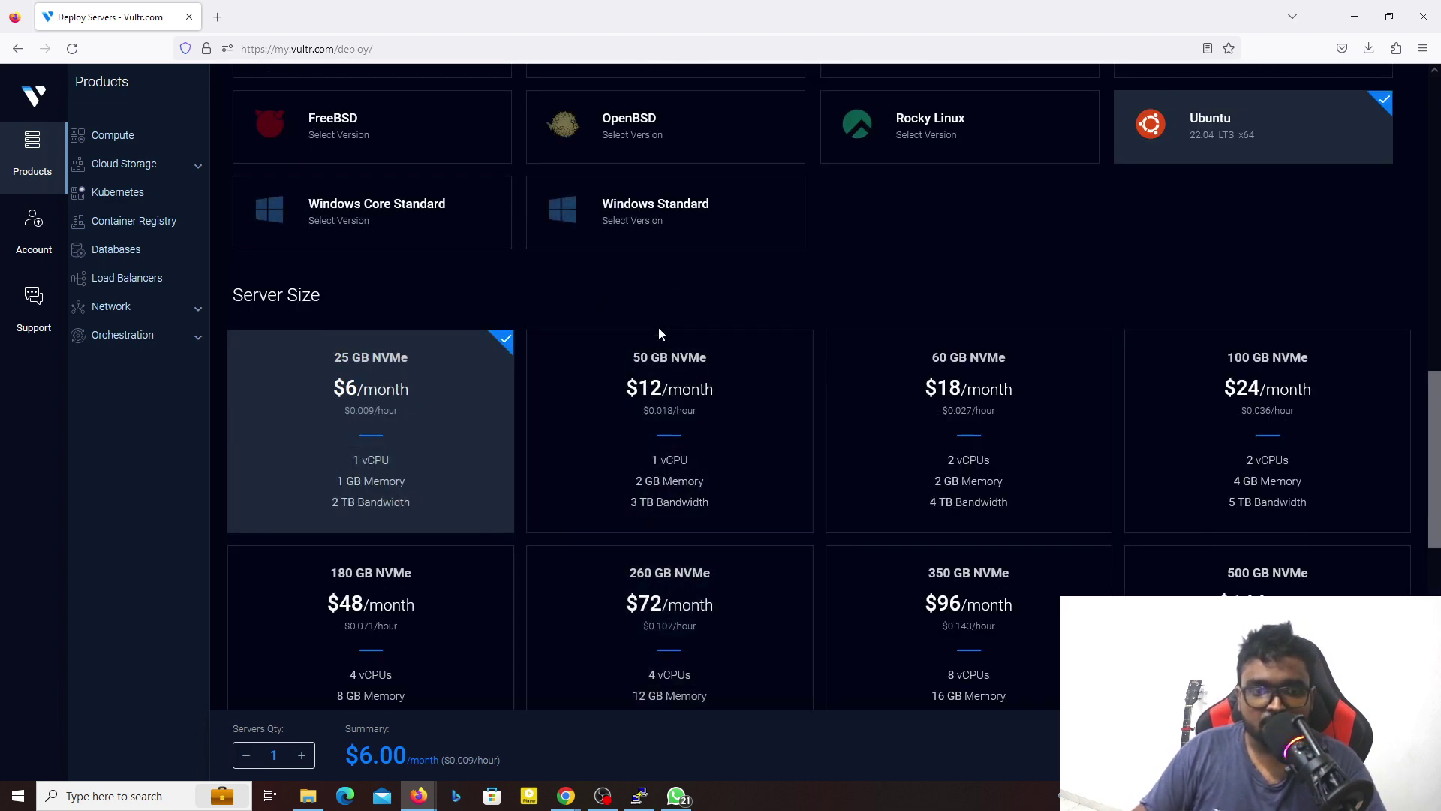
pyautogui.scroll(10, 519, 421)
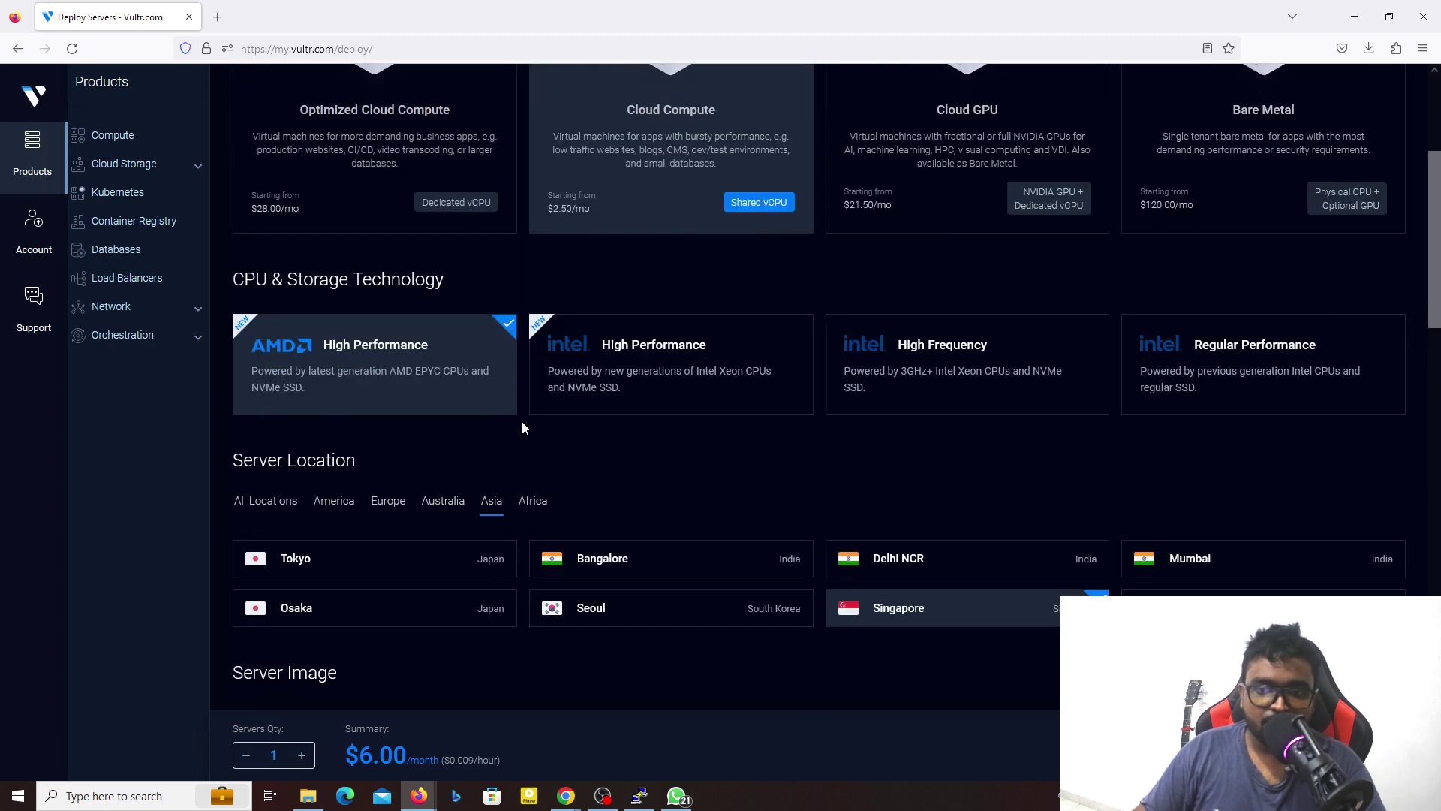
pyautogui.scroll(-5, 519, 417)
pyautogui.scroll(-3, 457, 428)
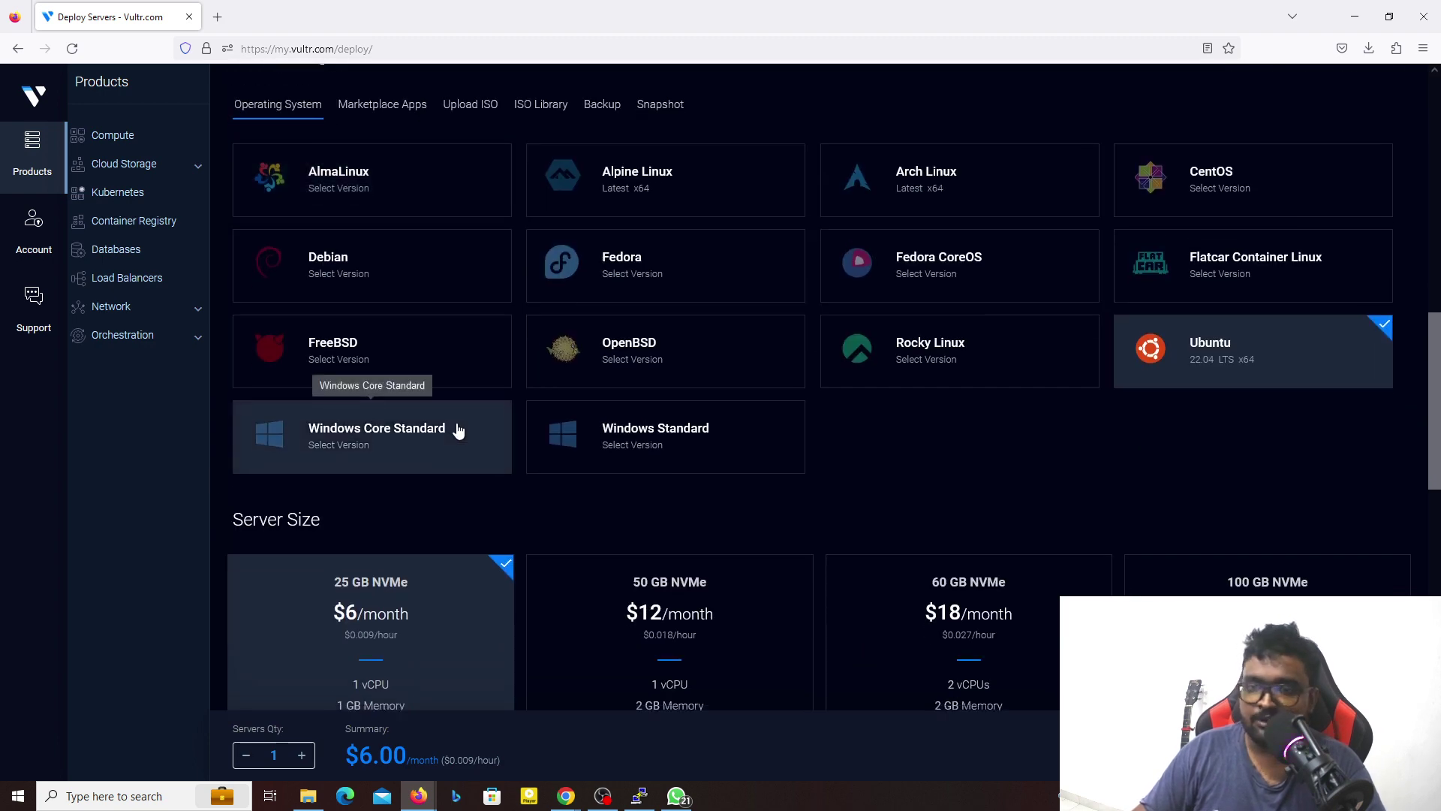
pyautogui.scroll(-3, 458, 430)
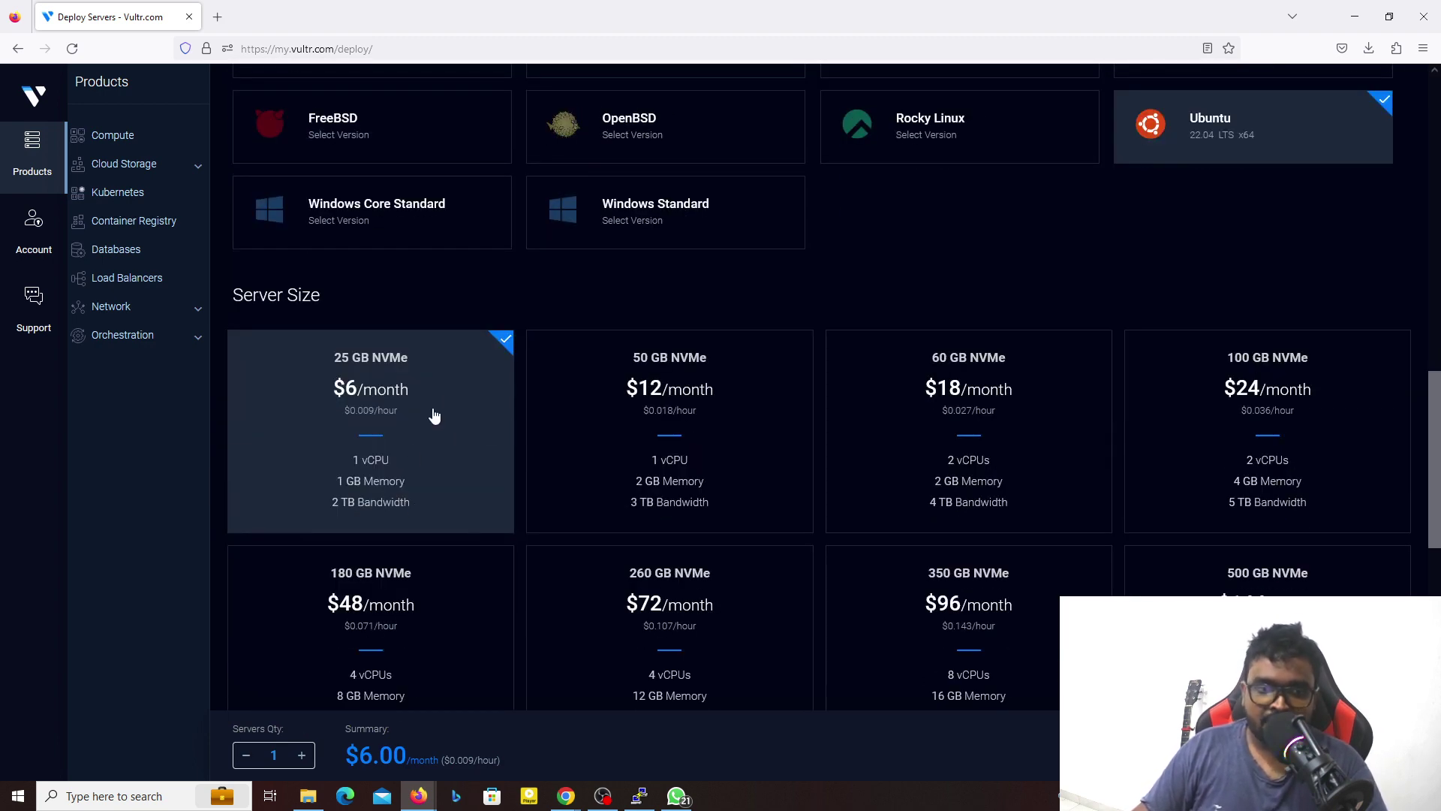
pyautogui.scroll(10, 407, 435)
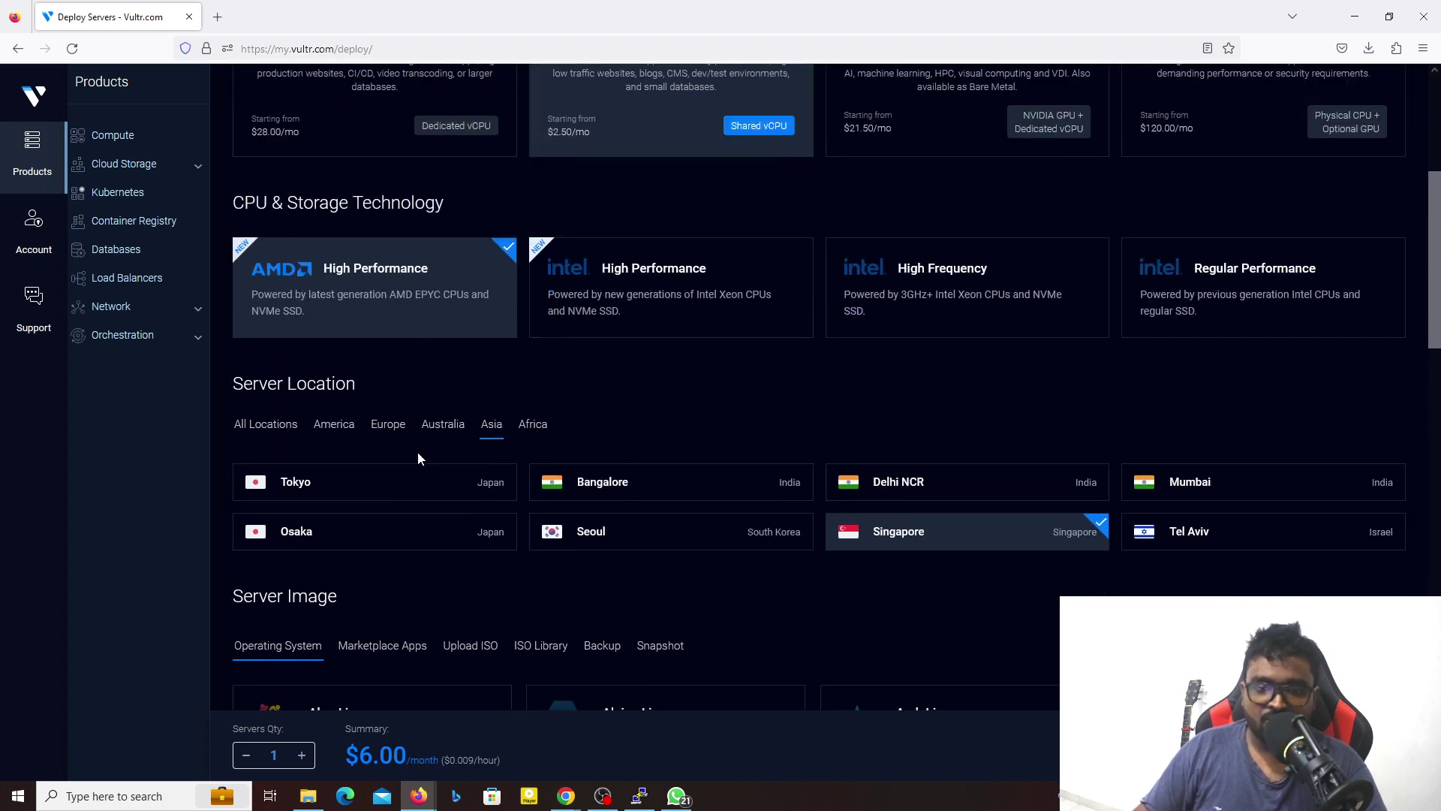
pyautogui.scroll(5, 428, 447)
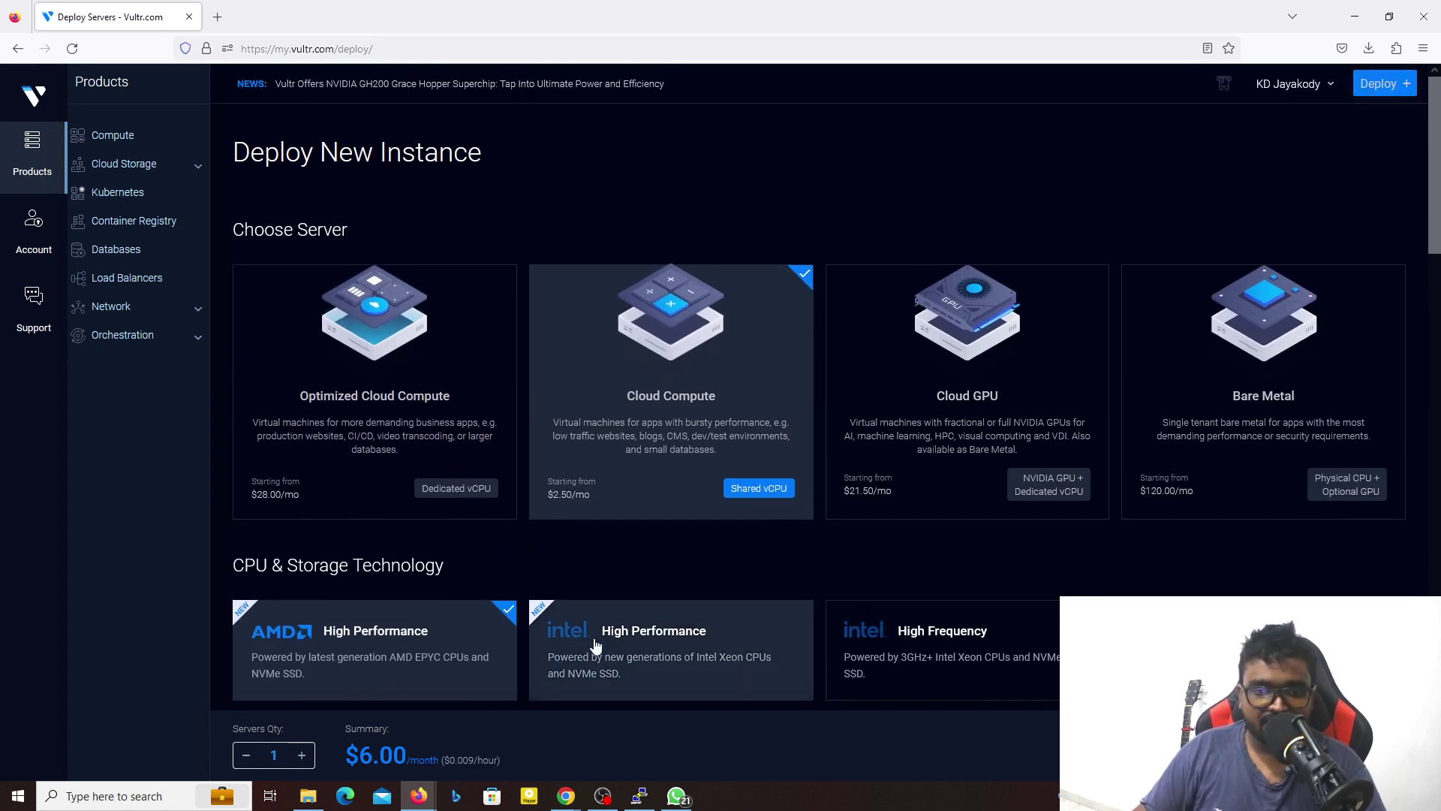
pyautogui.scroll(-10, 625, 571)
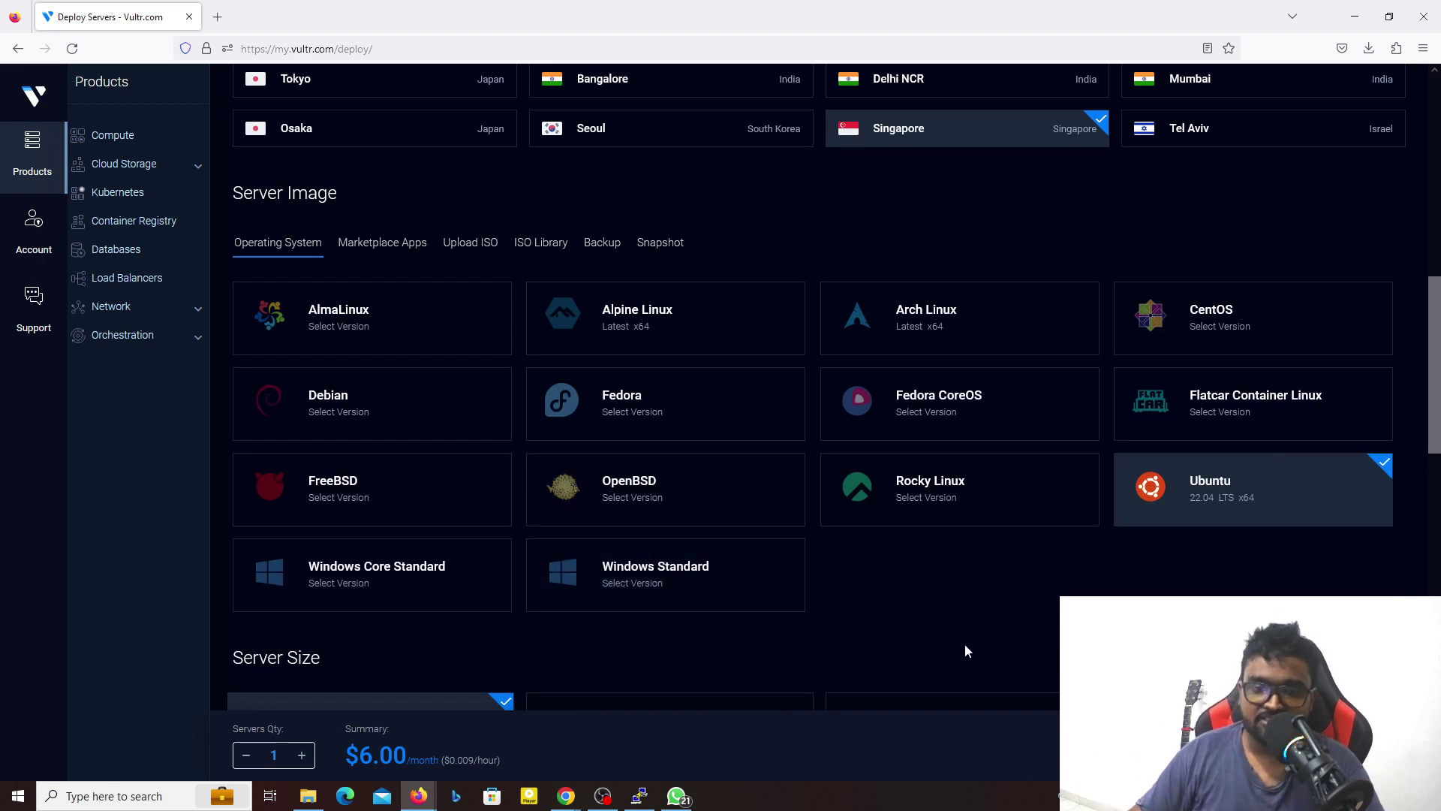
pyautogui.scroll(-4, 1030, 575)
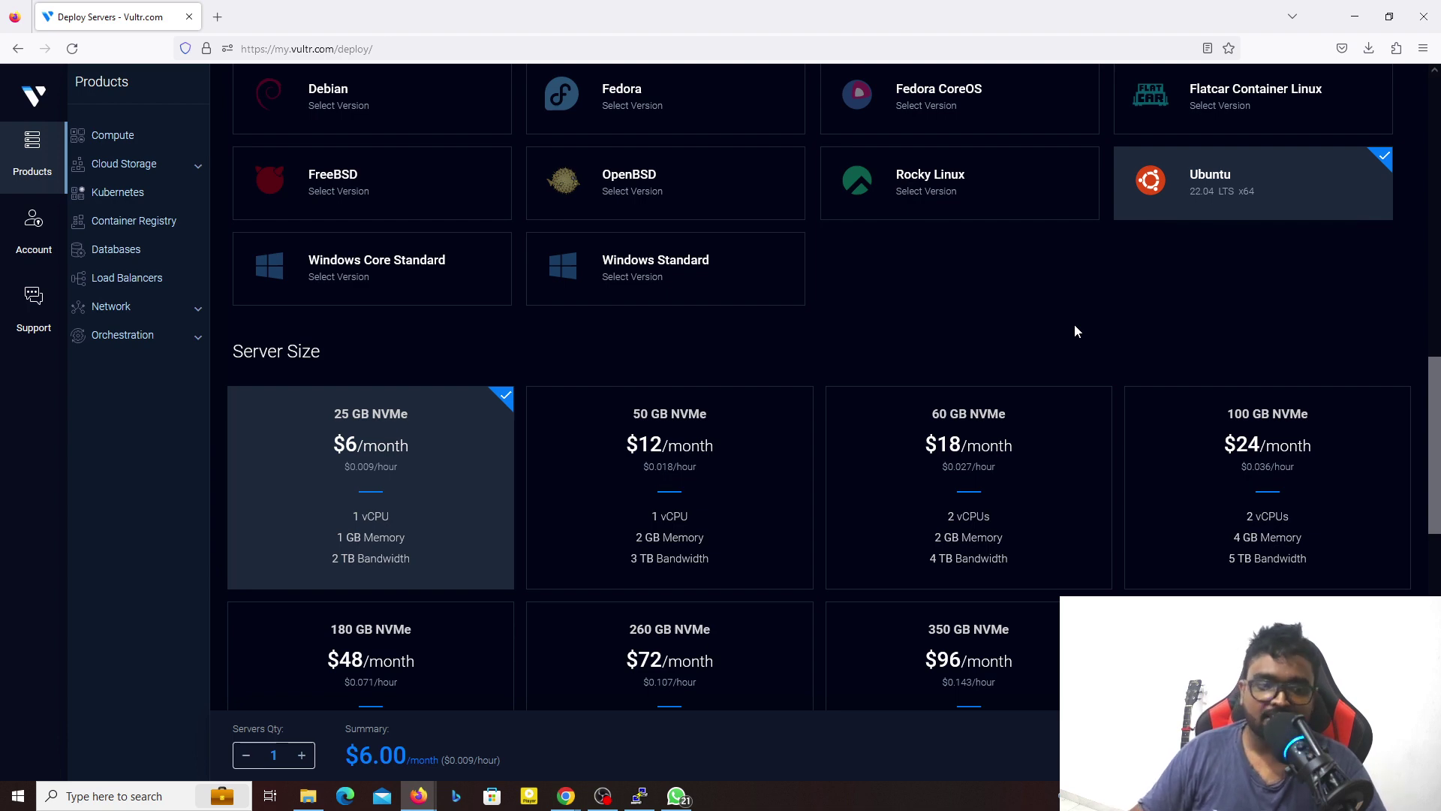
pyautogui.scroll(-10, 1124, 353)
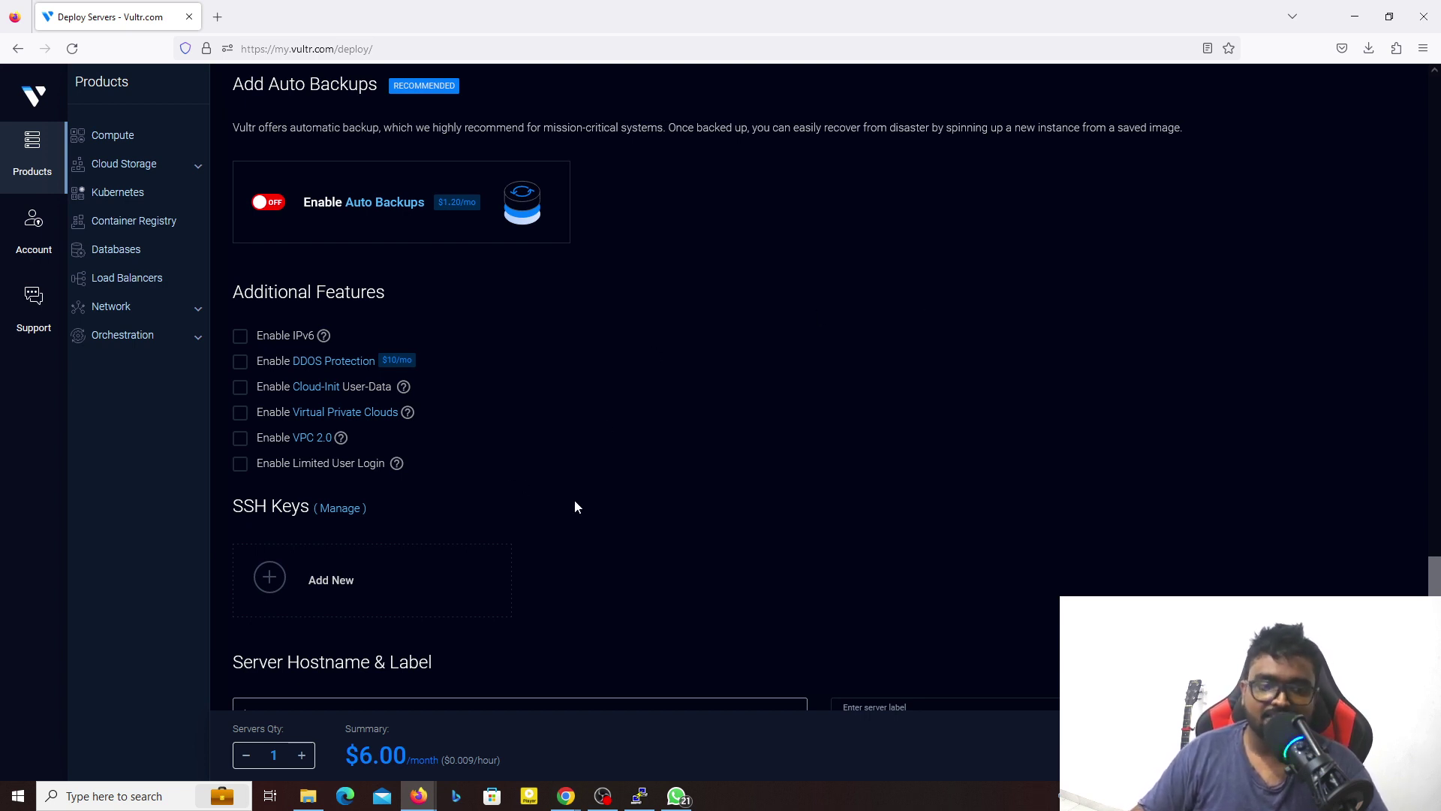
pyautogui.scroll(-2, 558, 491)
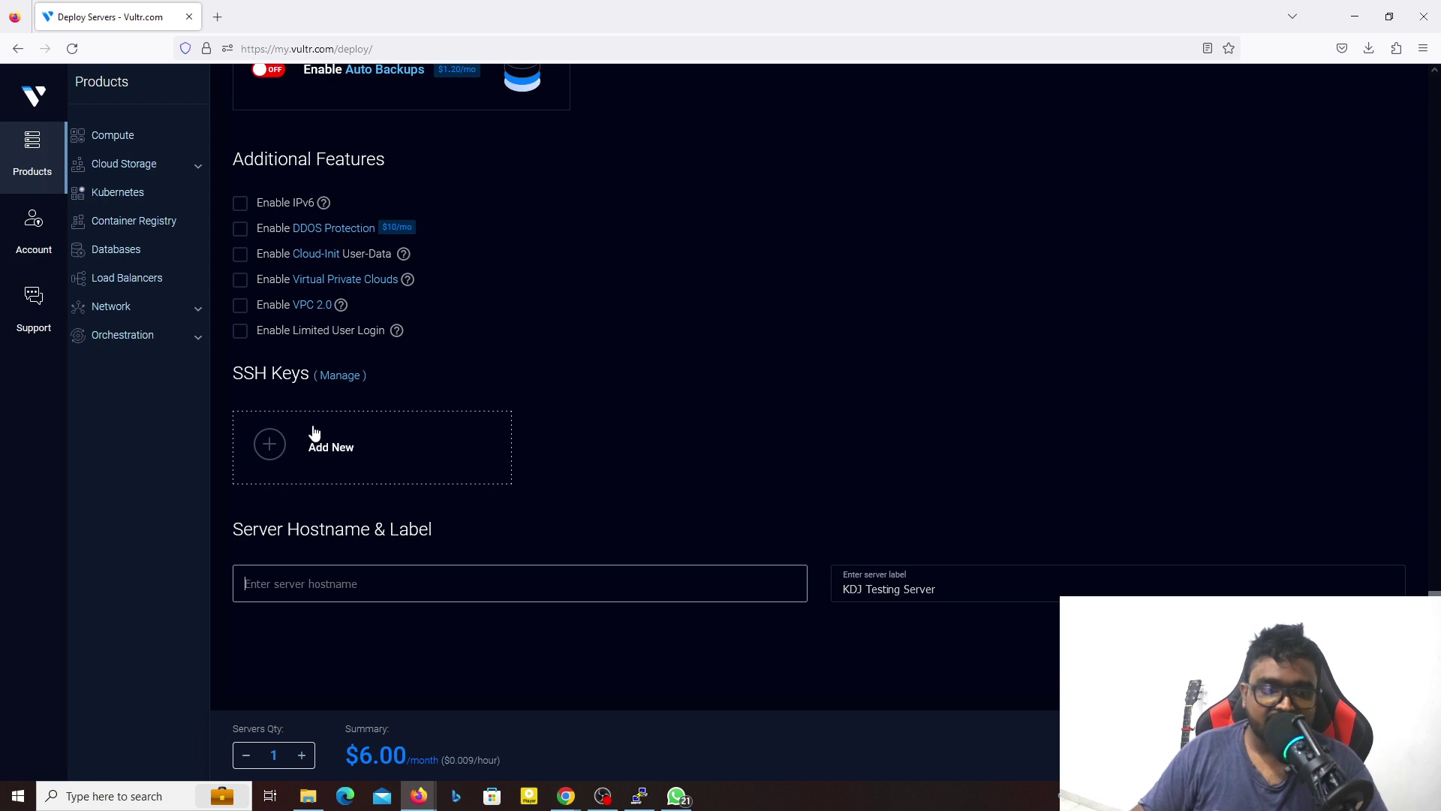
pyautogui.click(639, 796)
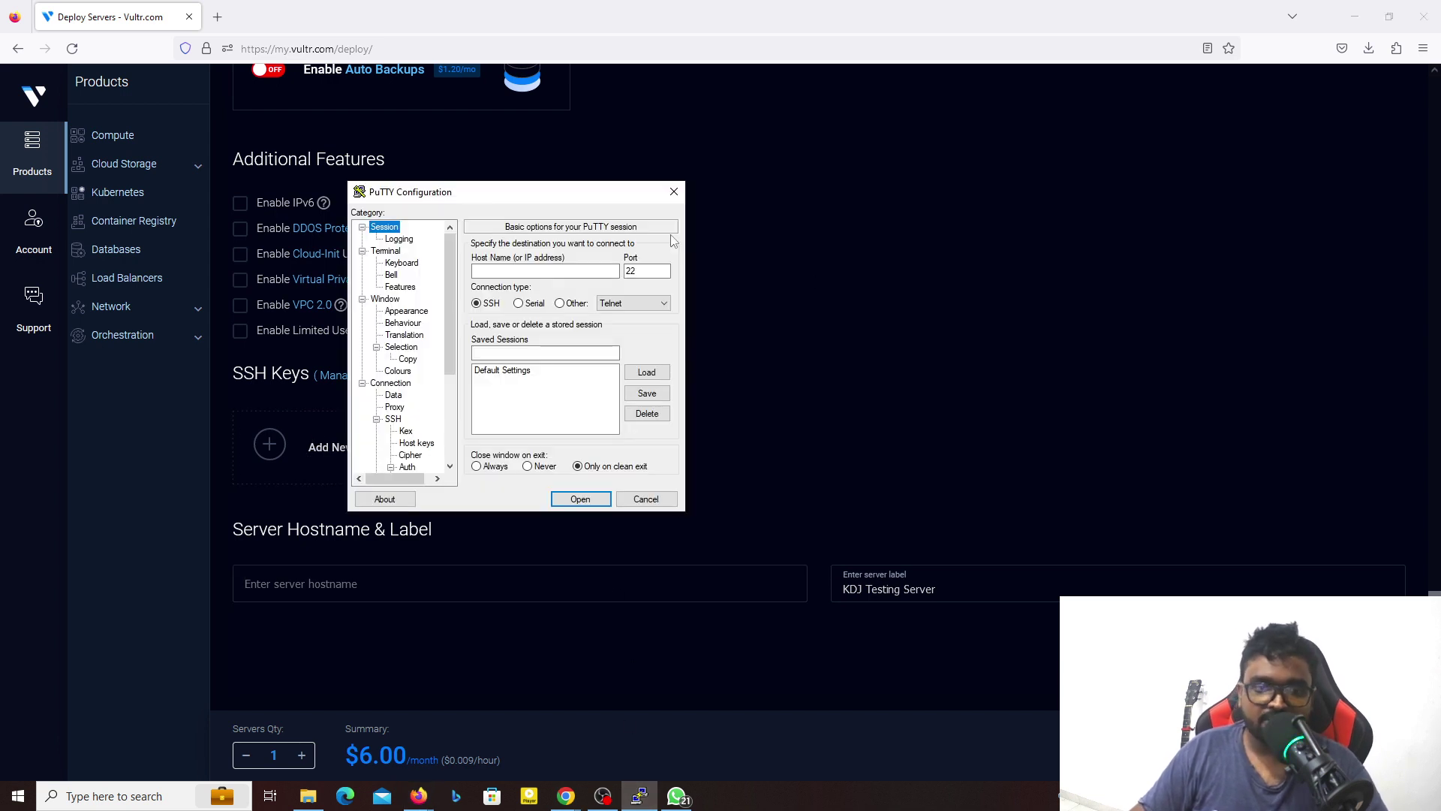
pyautogui.click(863, 270)
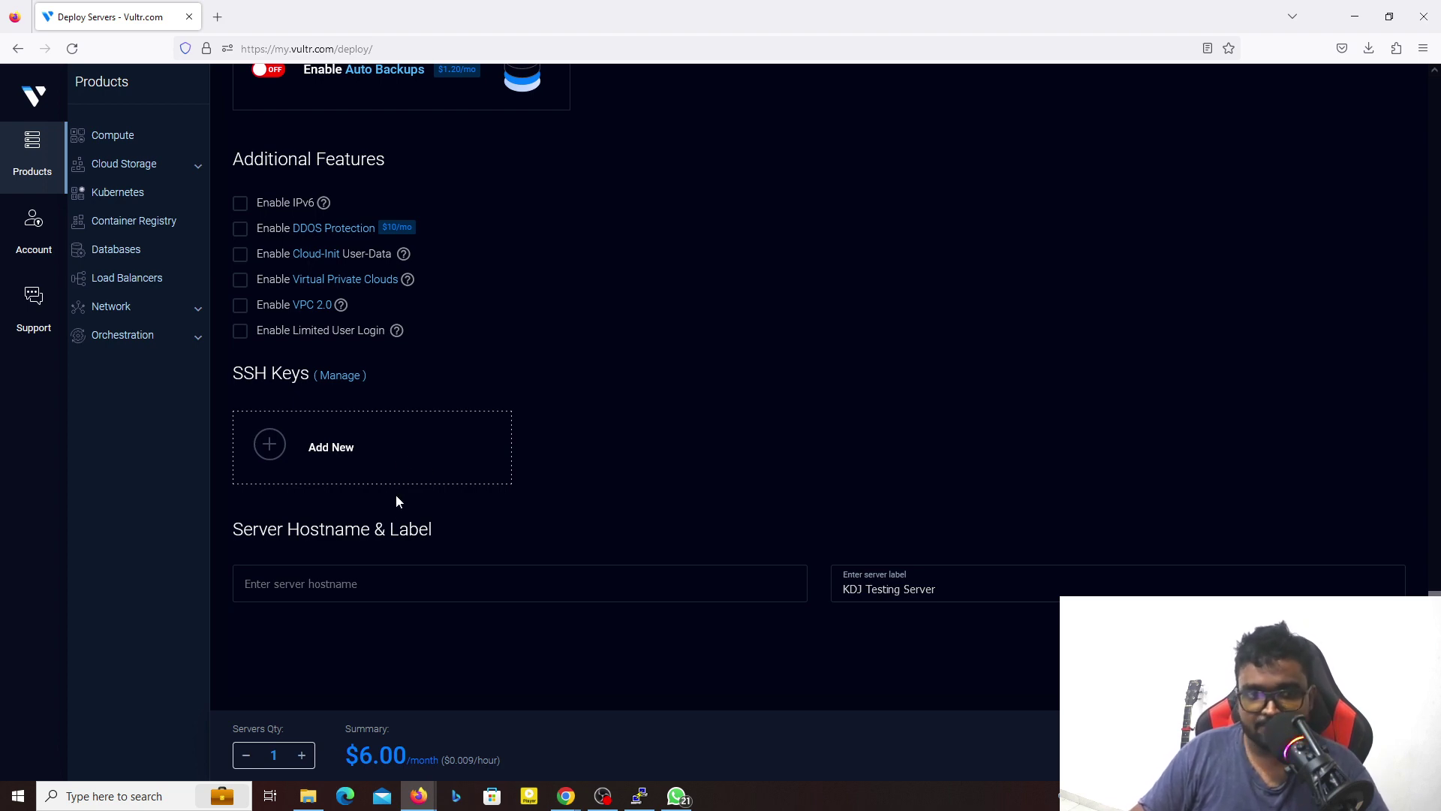
# Scroll back through the whole deploy form to double-check the settings before deploying.
pyautogui.scroll(10, 403, 484)
pyautogui.scroll(5, 421, 554)
pyautogui.scroll(-10, 428, 586)
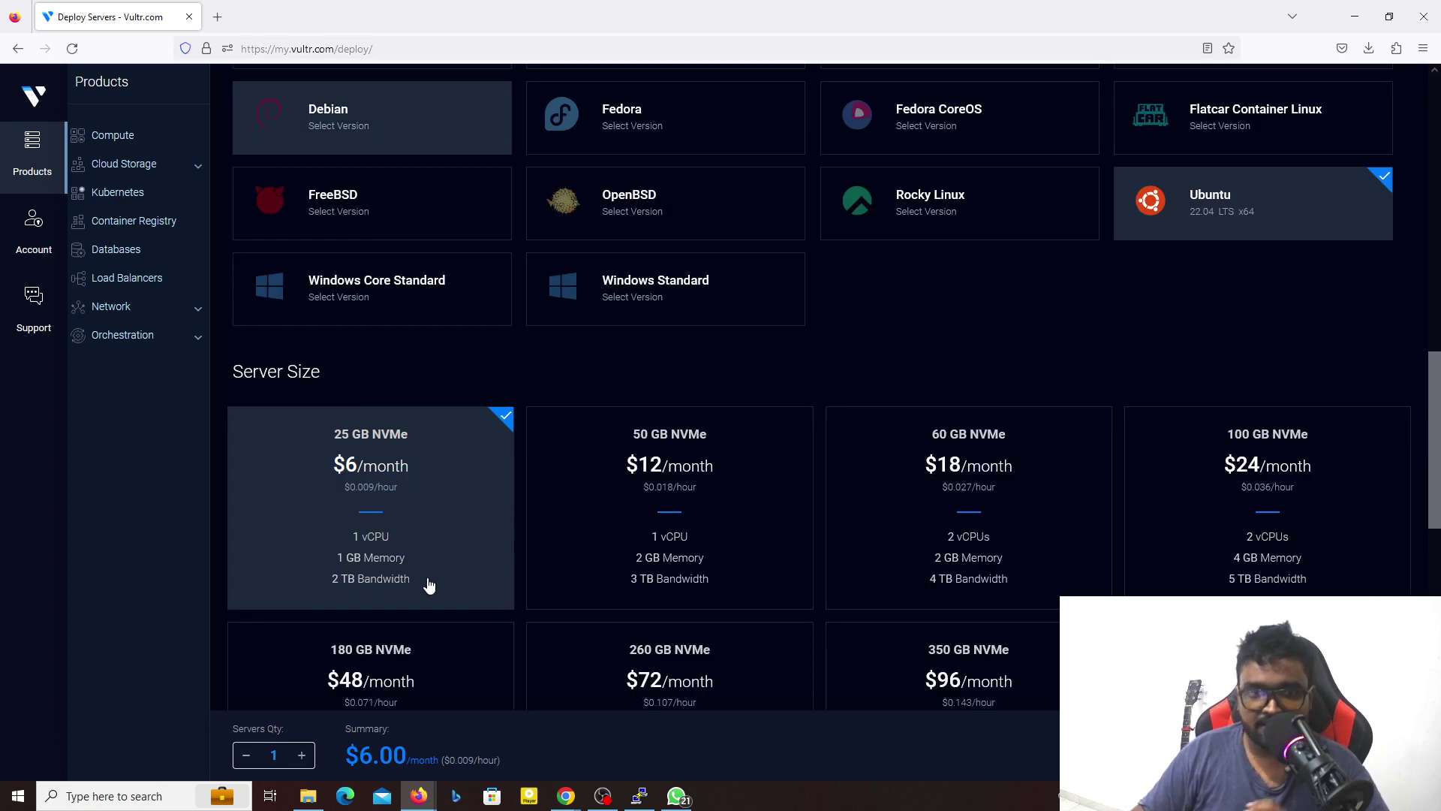
pyautogui.scroll(-3, 751, 316)
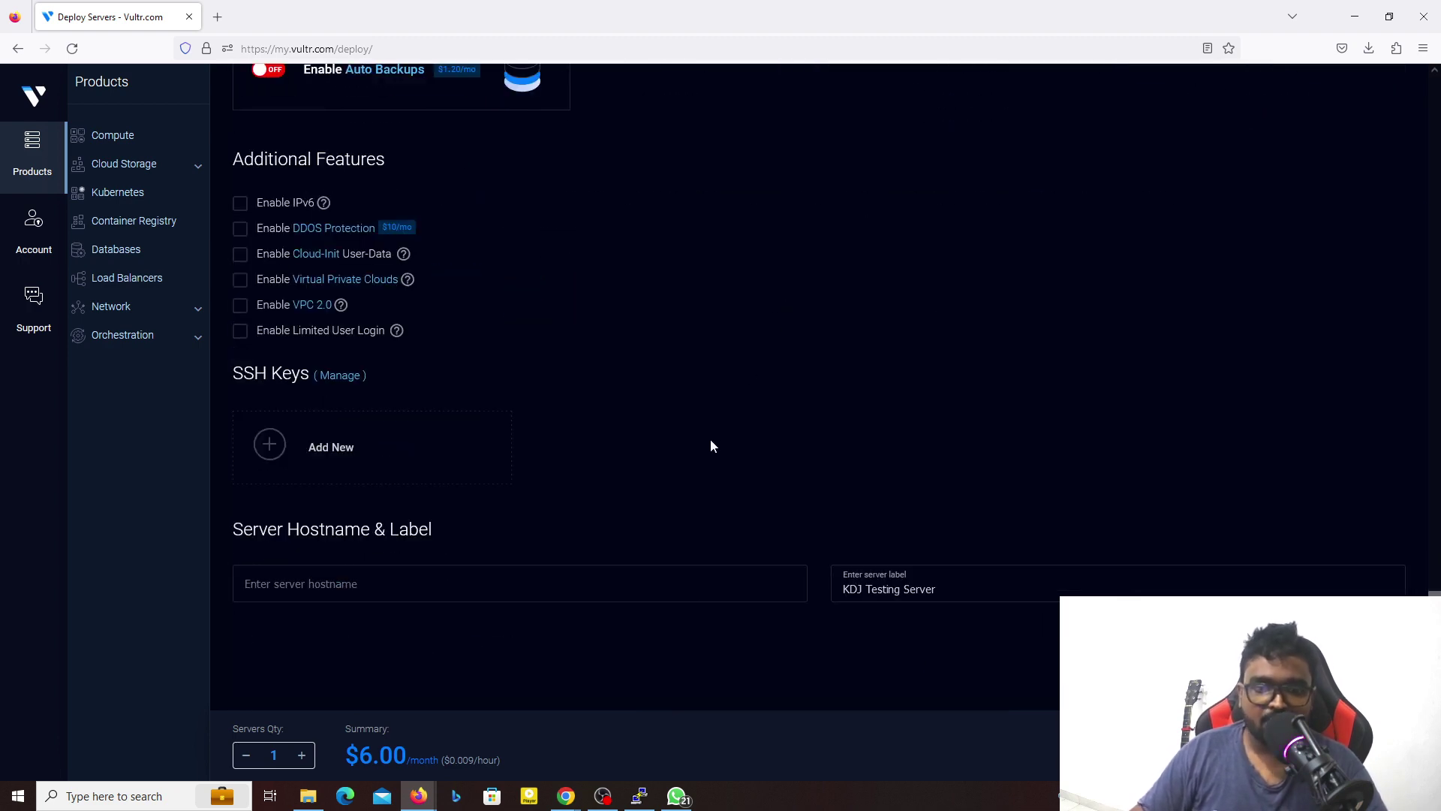
pyautogui.scroll(9, 714, 443)
pyautogui.scroll(12, 735, 473)
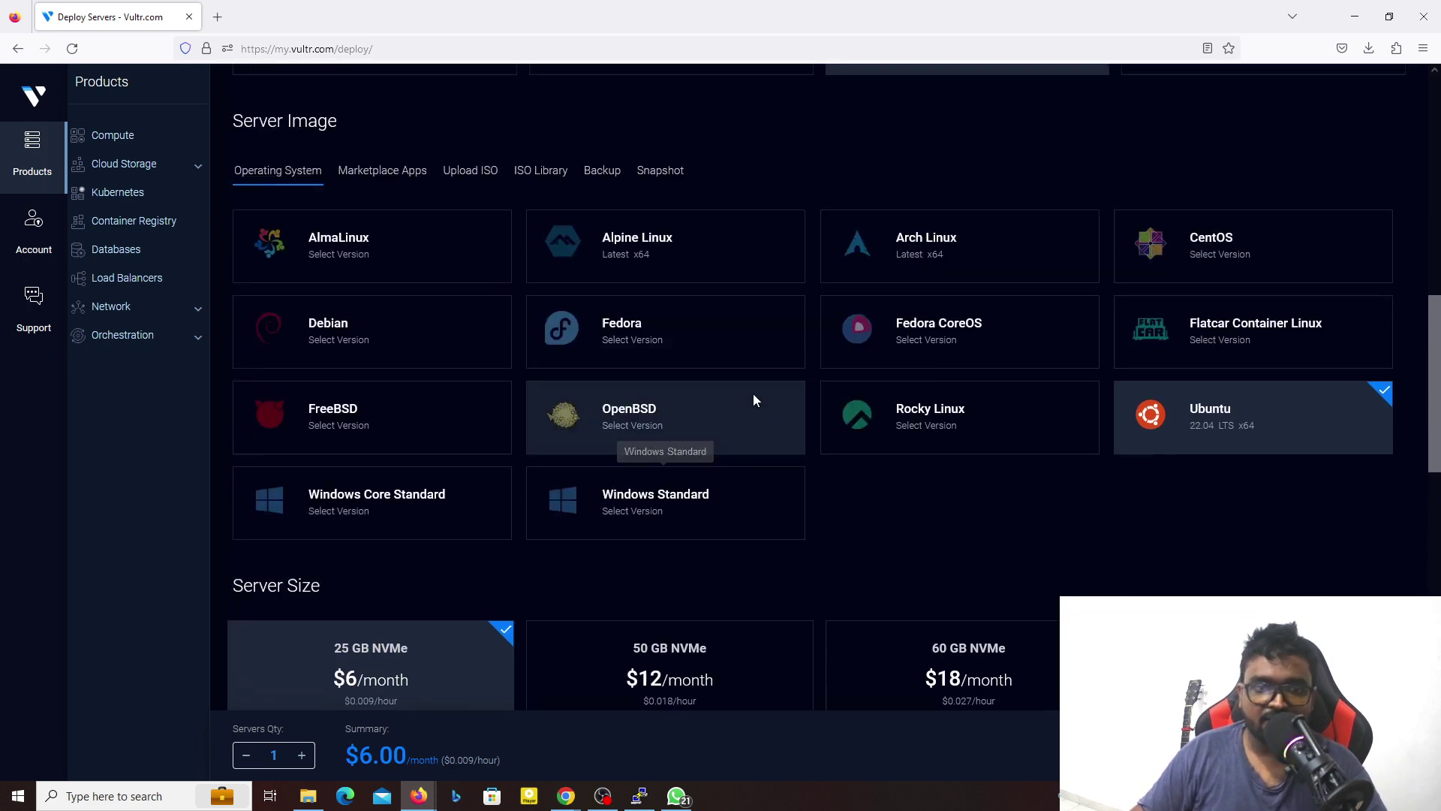
pyautogui.scroll(5, 737, 325)
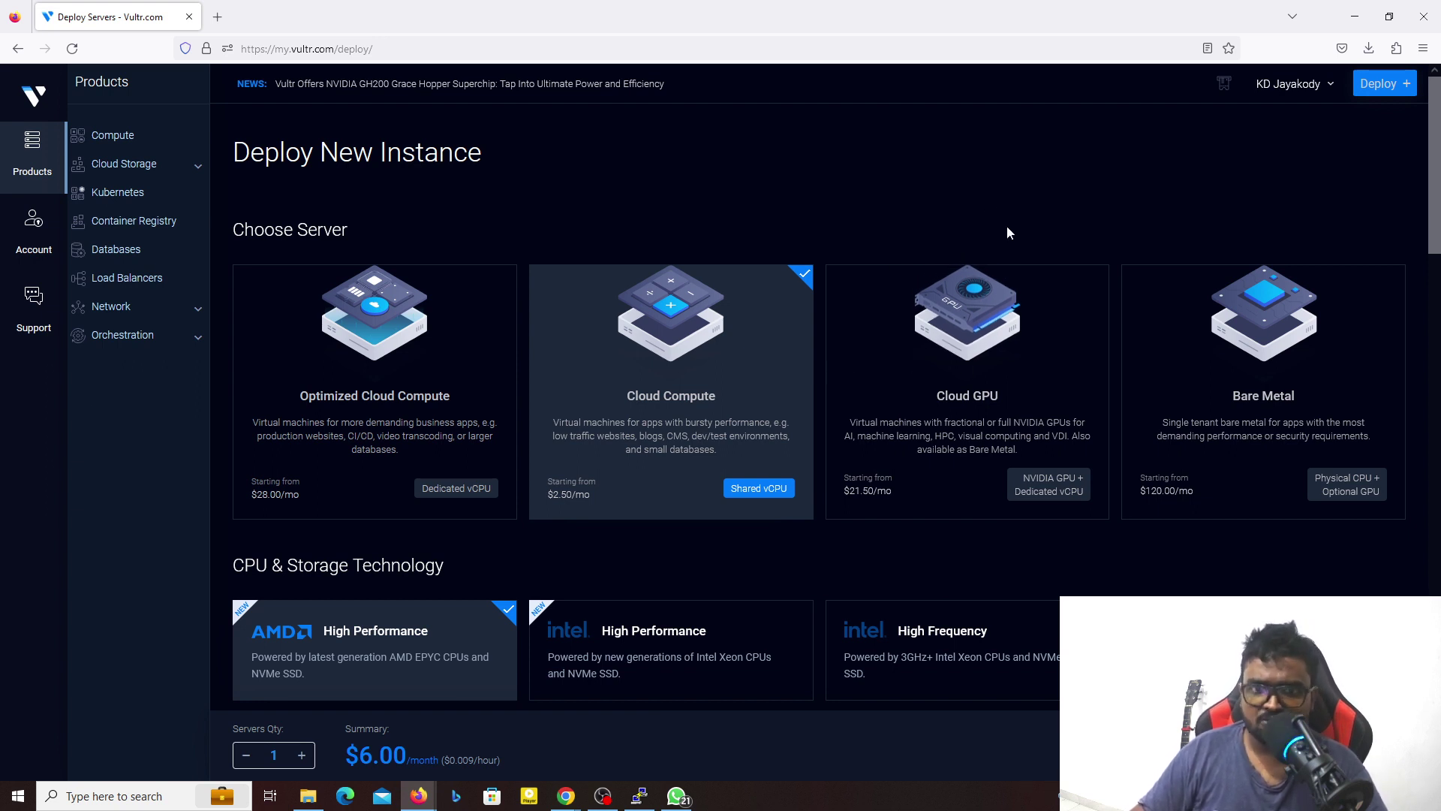
pyautogui.scroll(-15, 719, 465)
pyautogui.scroll(-4, 719, 466)
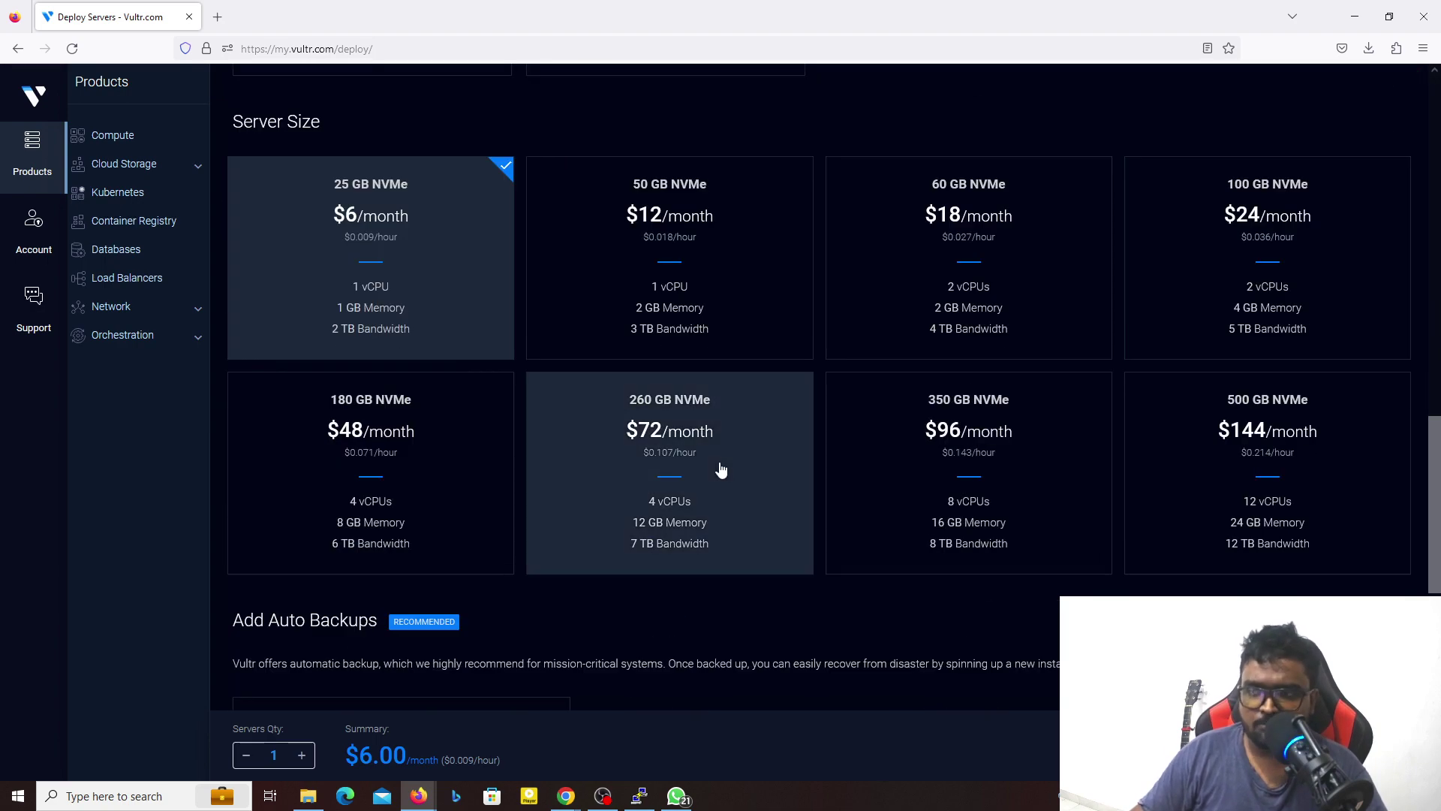
pyautogui.scroll(-5, 790, 472)
pyautogui.scroll(2, 796, 473)
pyautogui.scroll(7, 796, 451)
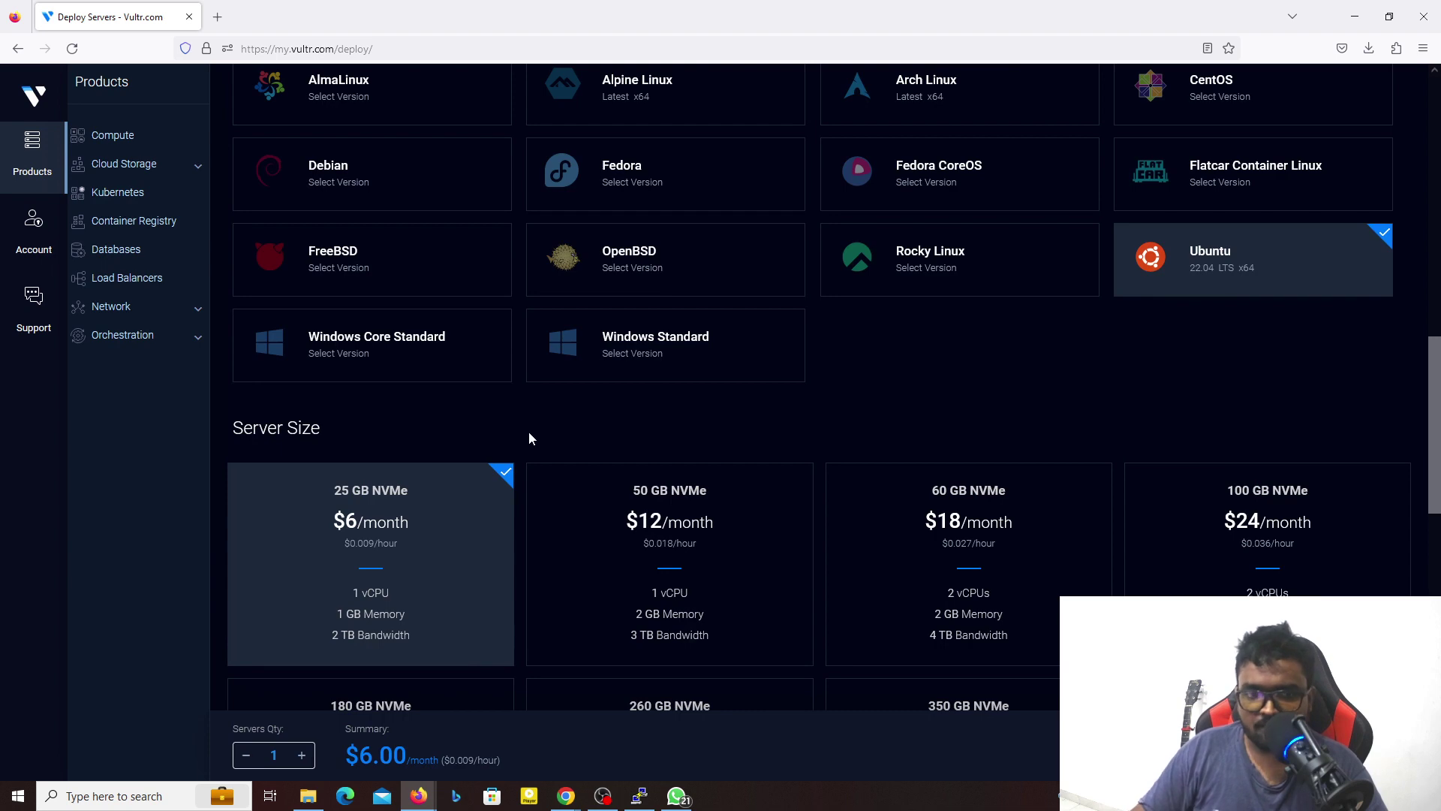
pyautogui.scroll(-9, 522, 466)
pyautogui.scroll(-4, 621, 466)
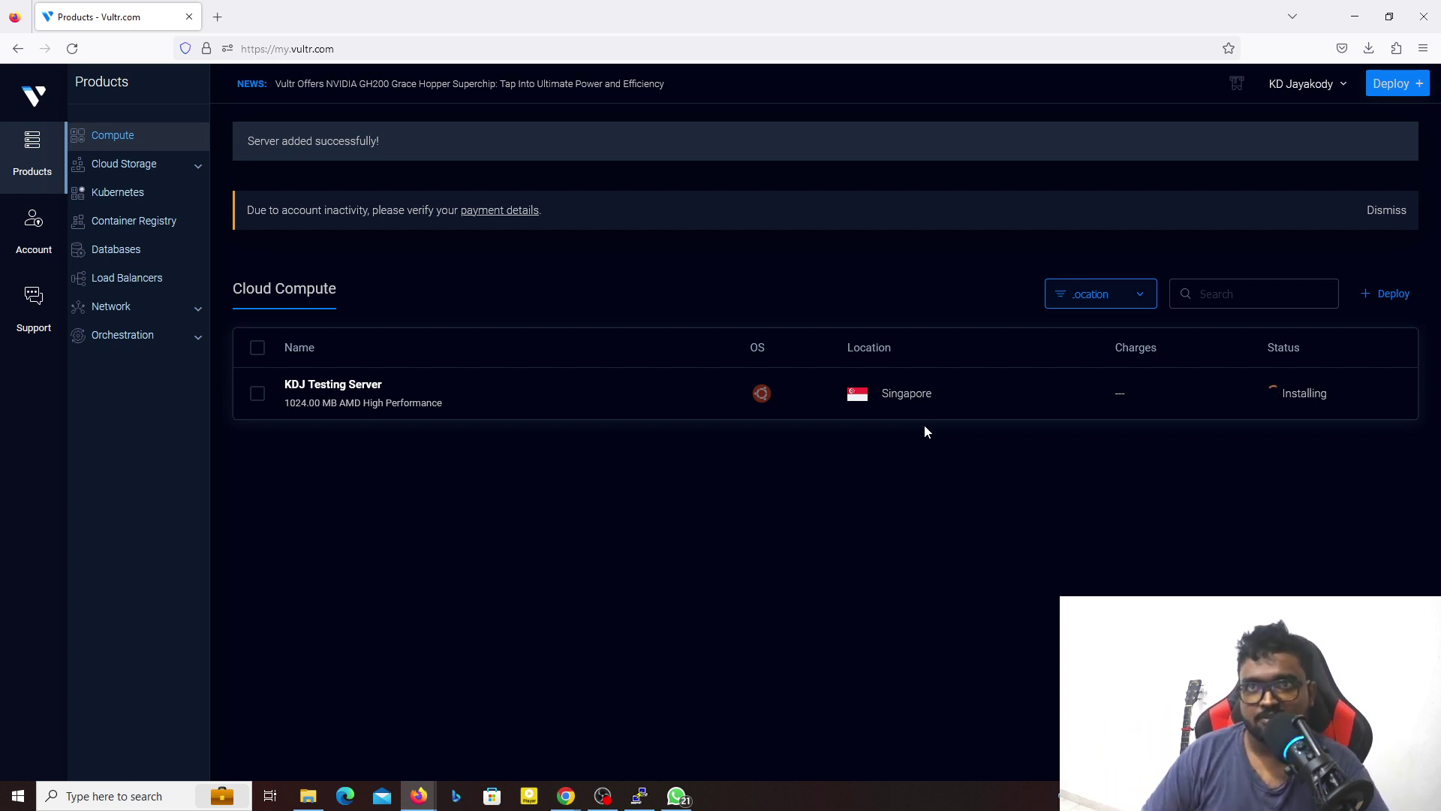
# Launch Windows Calculator from the Start search.
pyautogui.press('super')
pyautogui.write('cal')
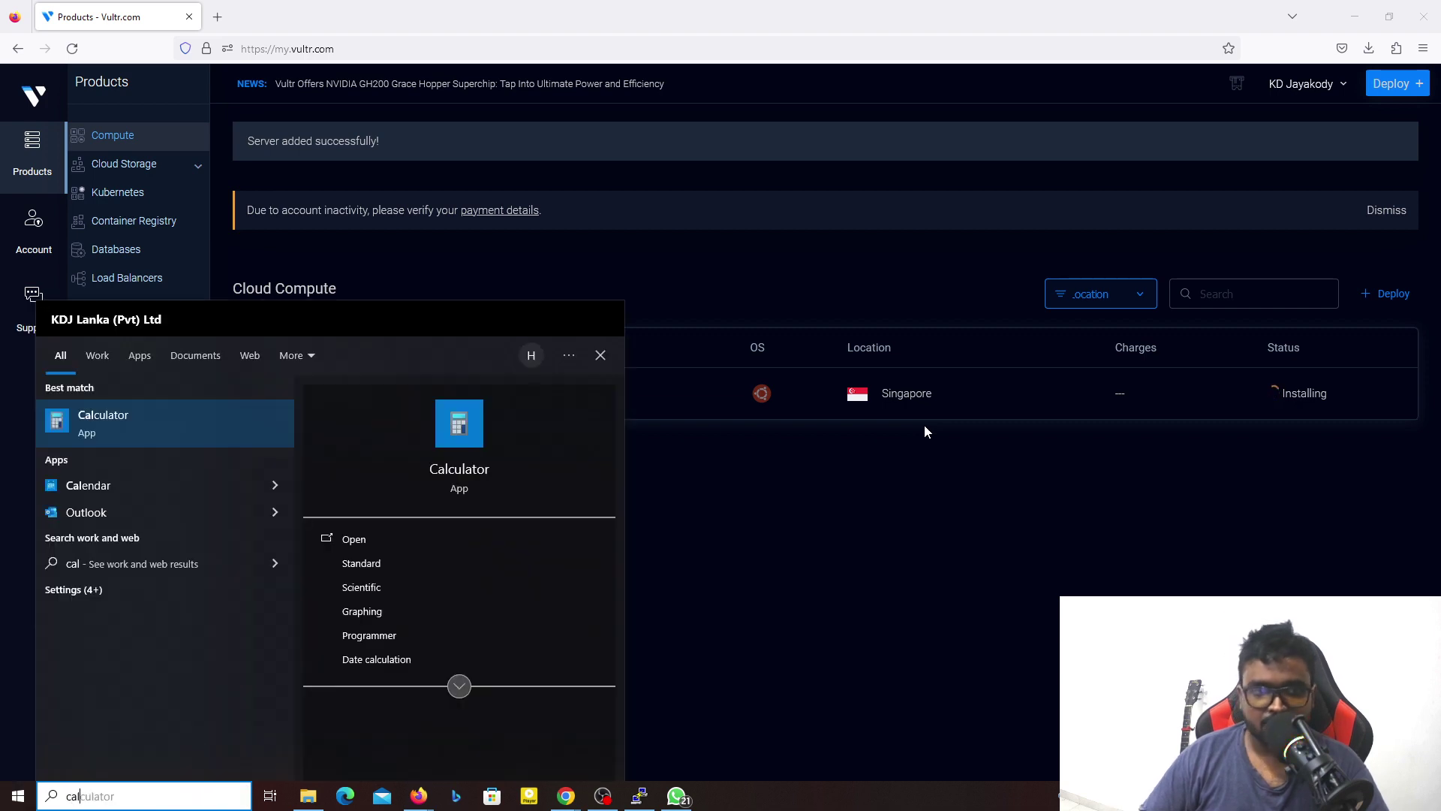
pyautogui.press('BackSpace')
pyautogui.write('cal')
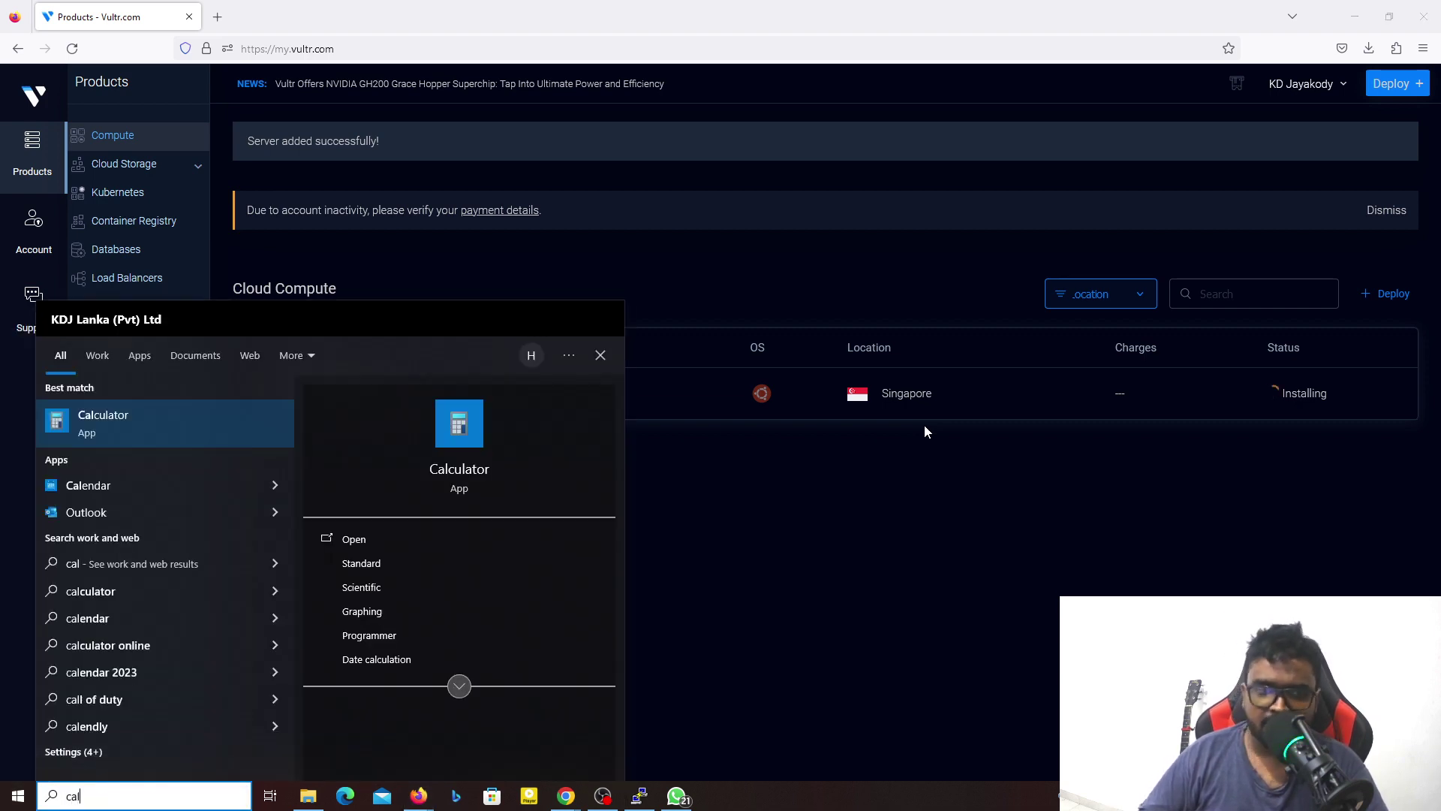
pyautogui.press('Return')
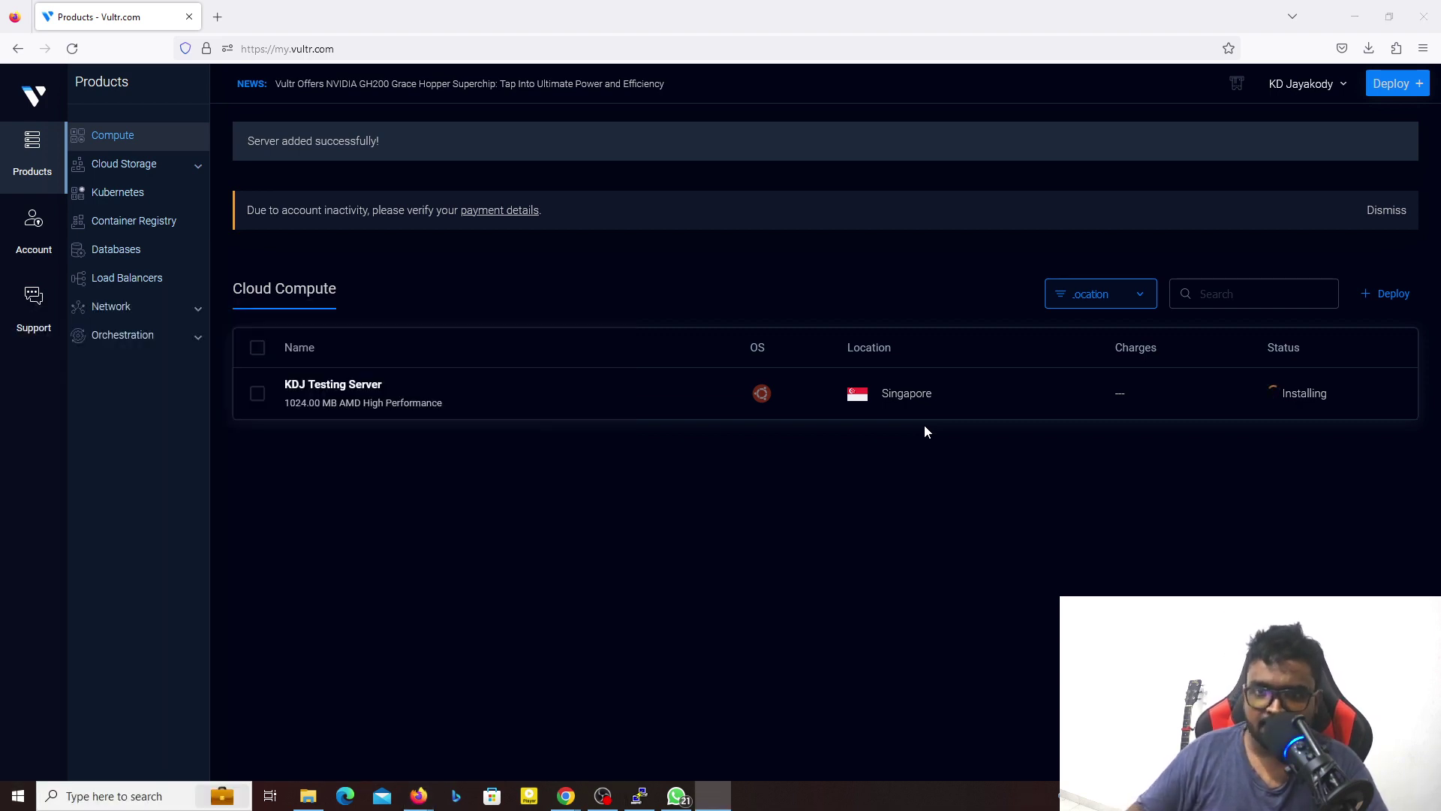
# Compute 24 × 3 = 72, then 72 × 0.003 and 0.03 × 72 = 2.16.
pyautogui.write('24*3')
pyautogui.press('Return')
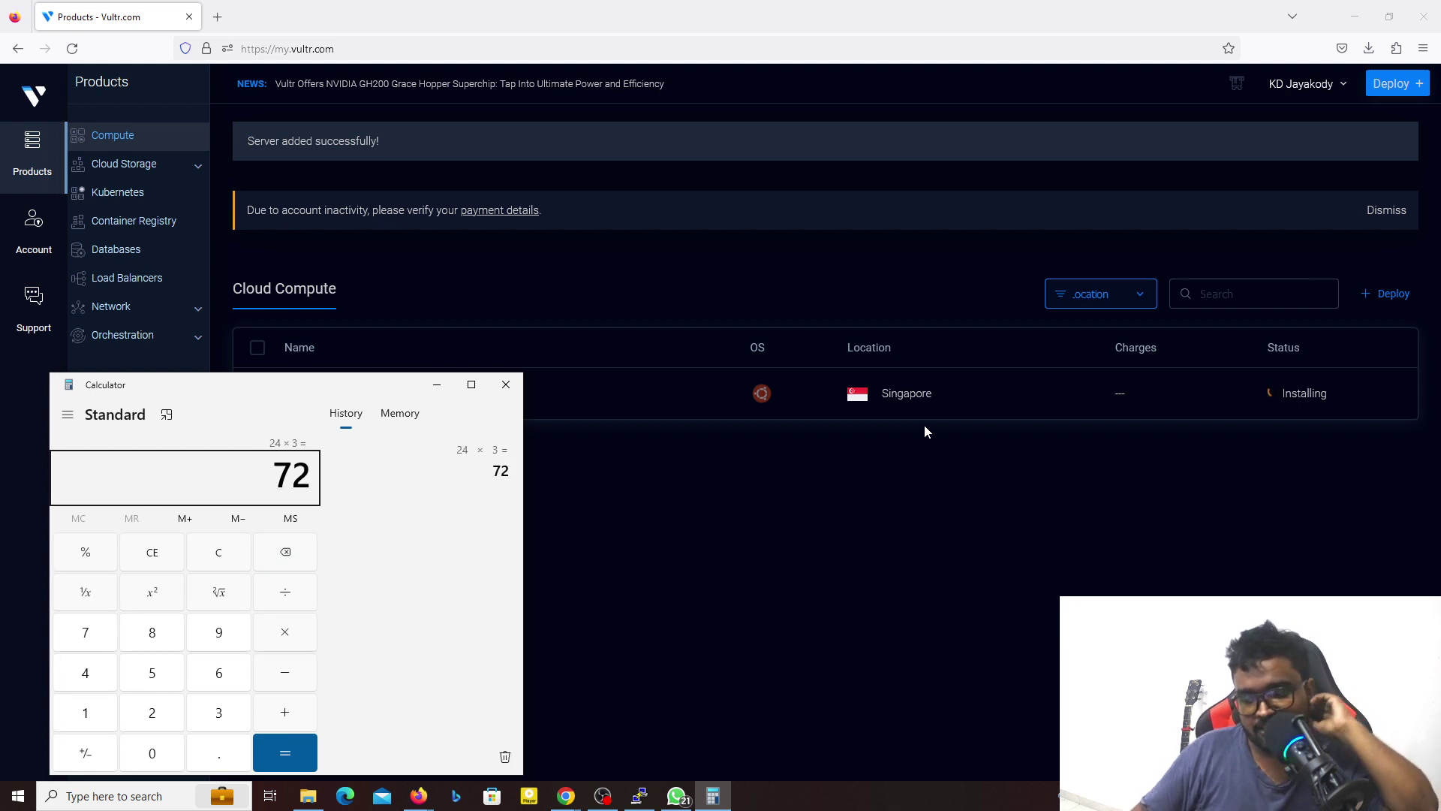
pyautogui.write('*0.0')
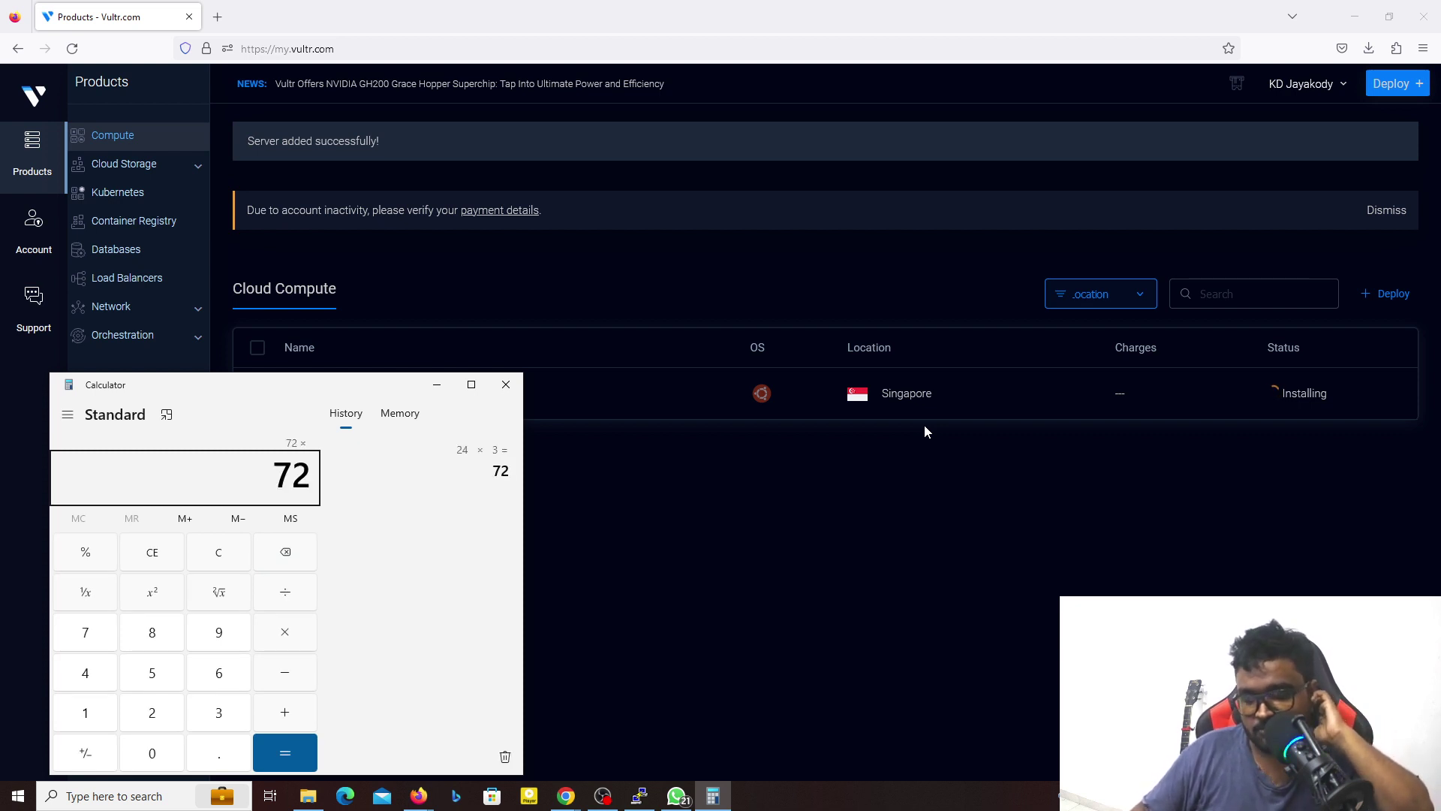
pyautogui.write('03')
pyautogui.press('Return')
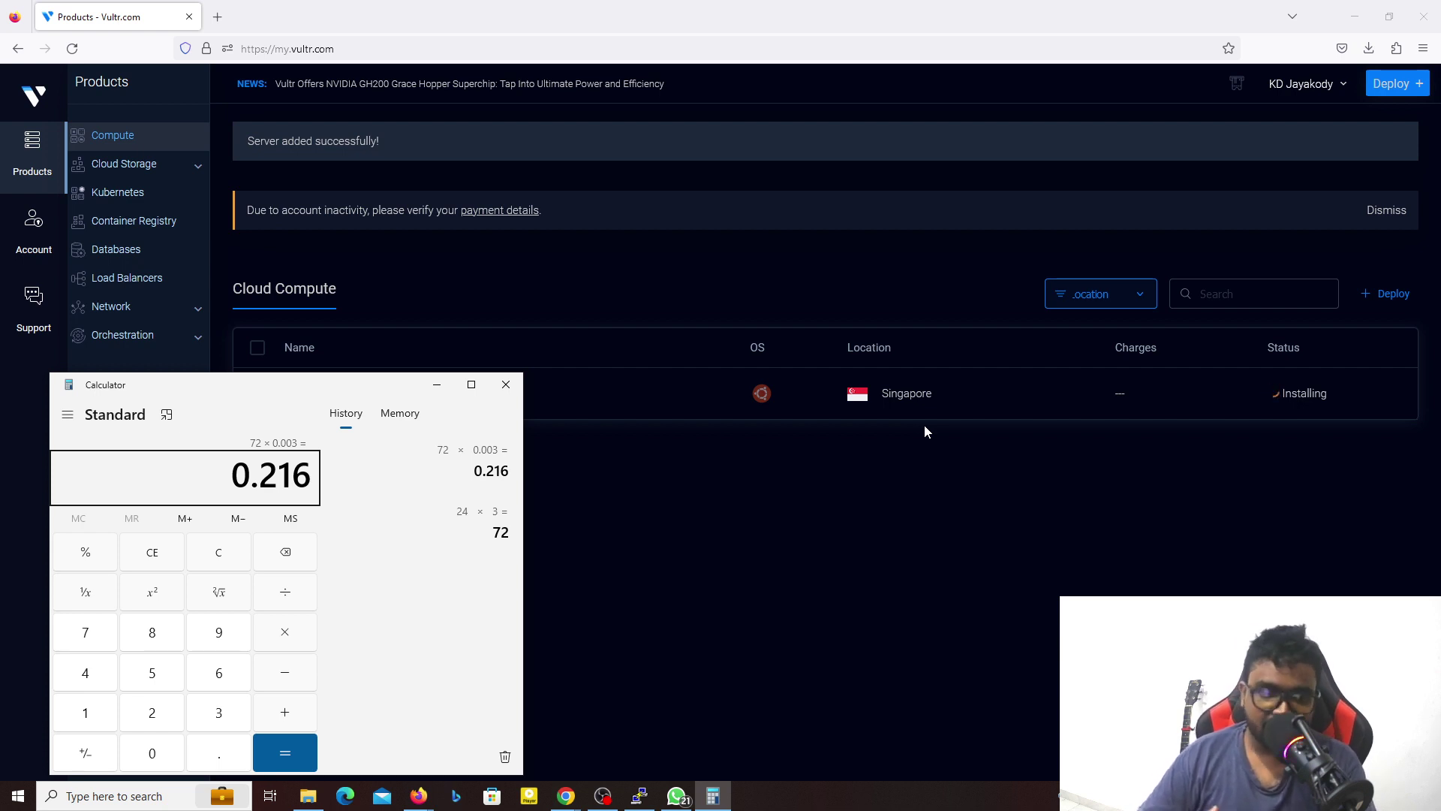
pyautogui.press('Escape')
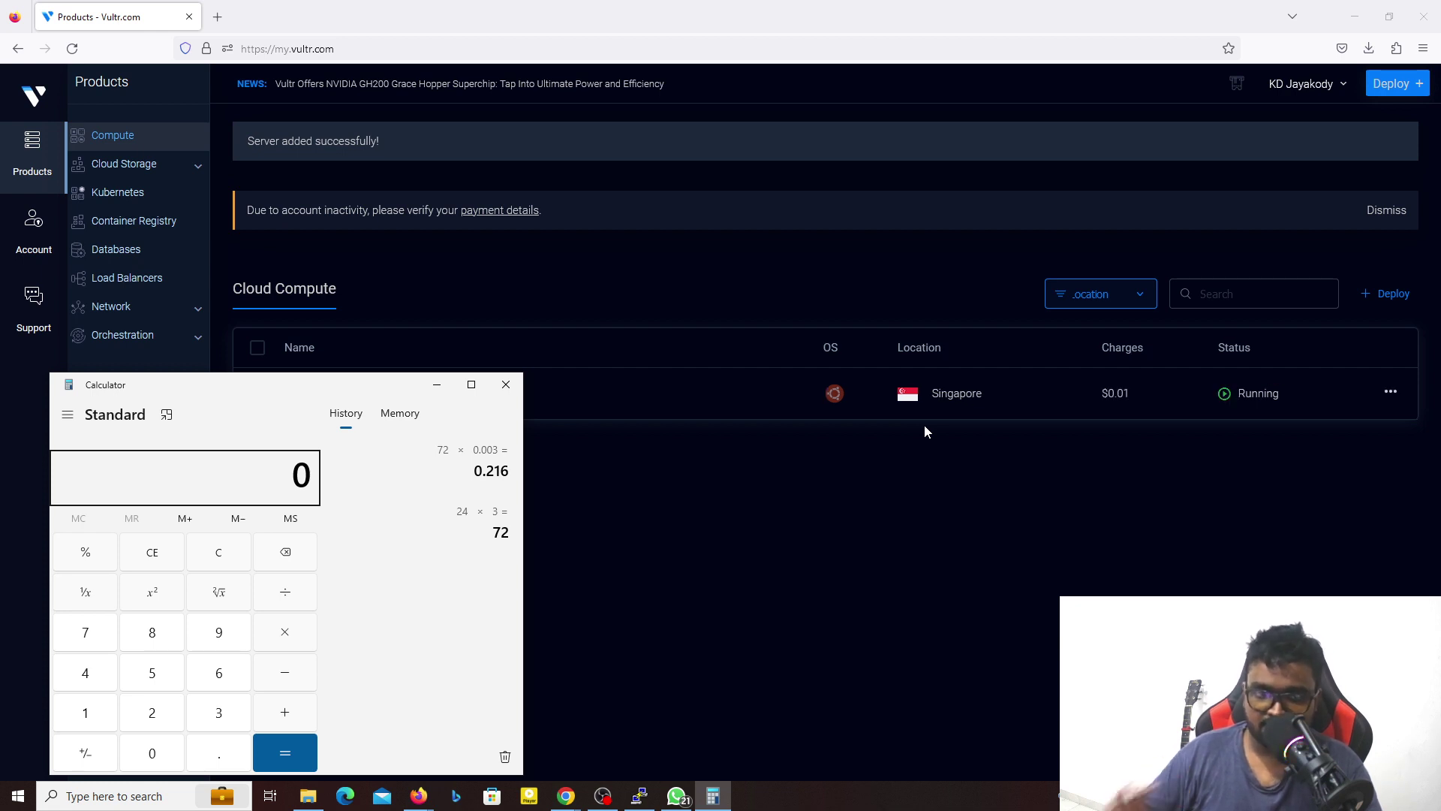
pyautogui.write('.03')
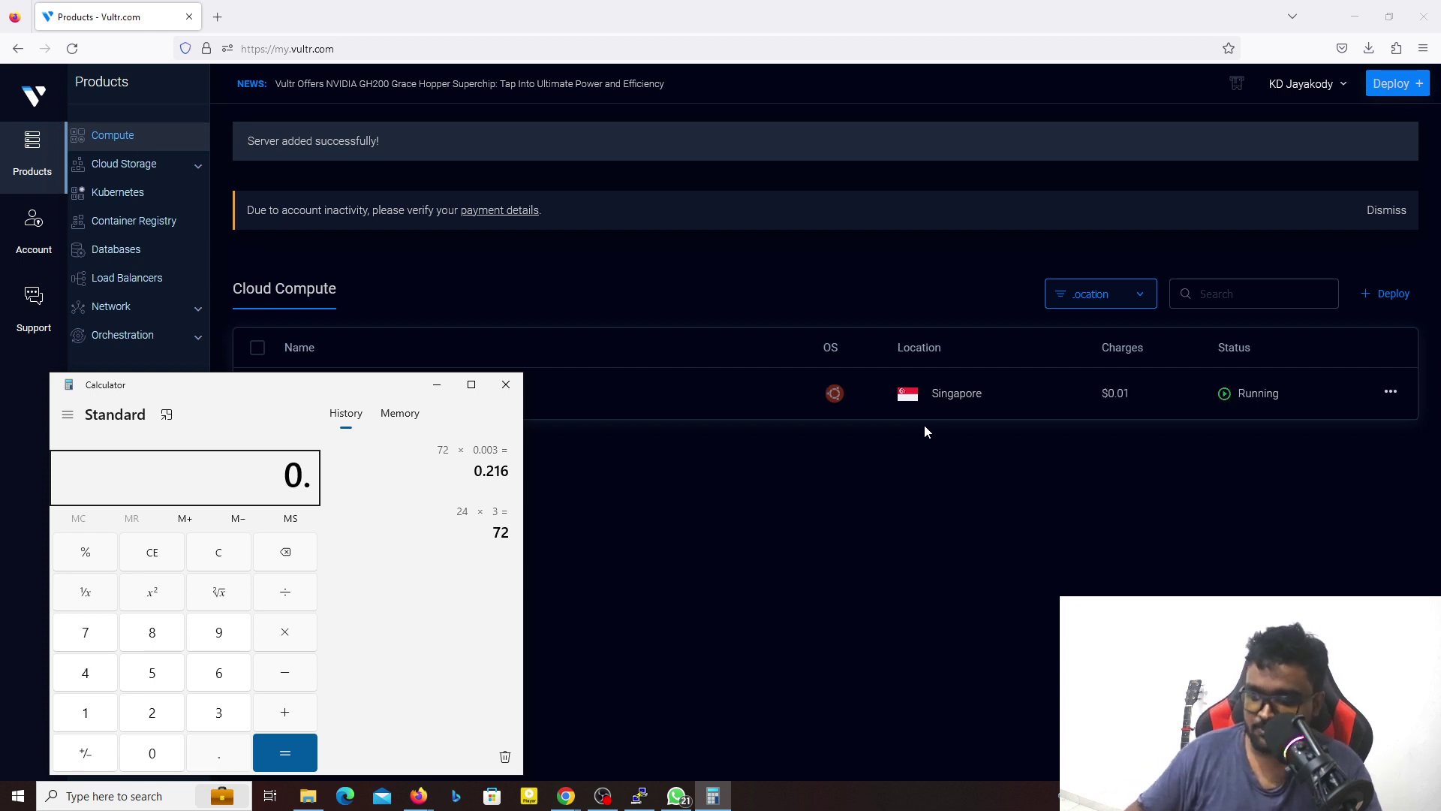
pyautogui.press('*')
pyautogui.write('72')
pyautogui.press('Return')
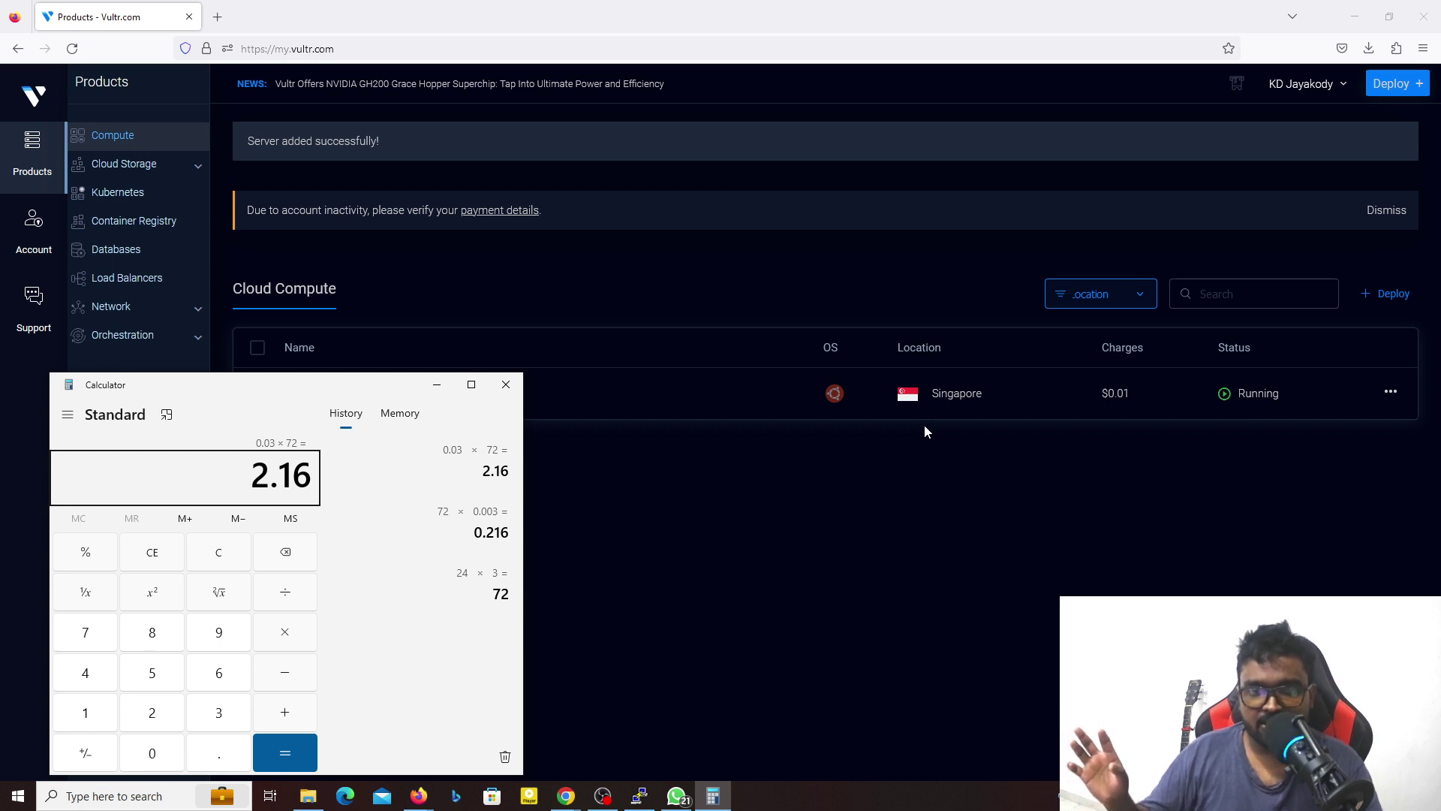
# Compute 0.01 × 30 = 0.3 and 0.3 × 24 = 7.2, then close Calculator.
pyautogui.press('Escape')
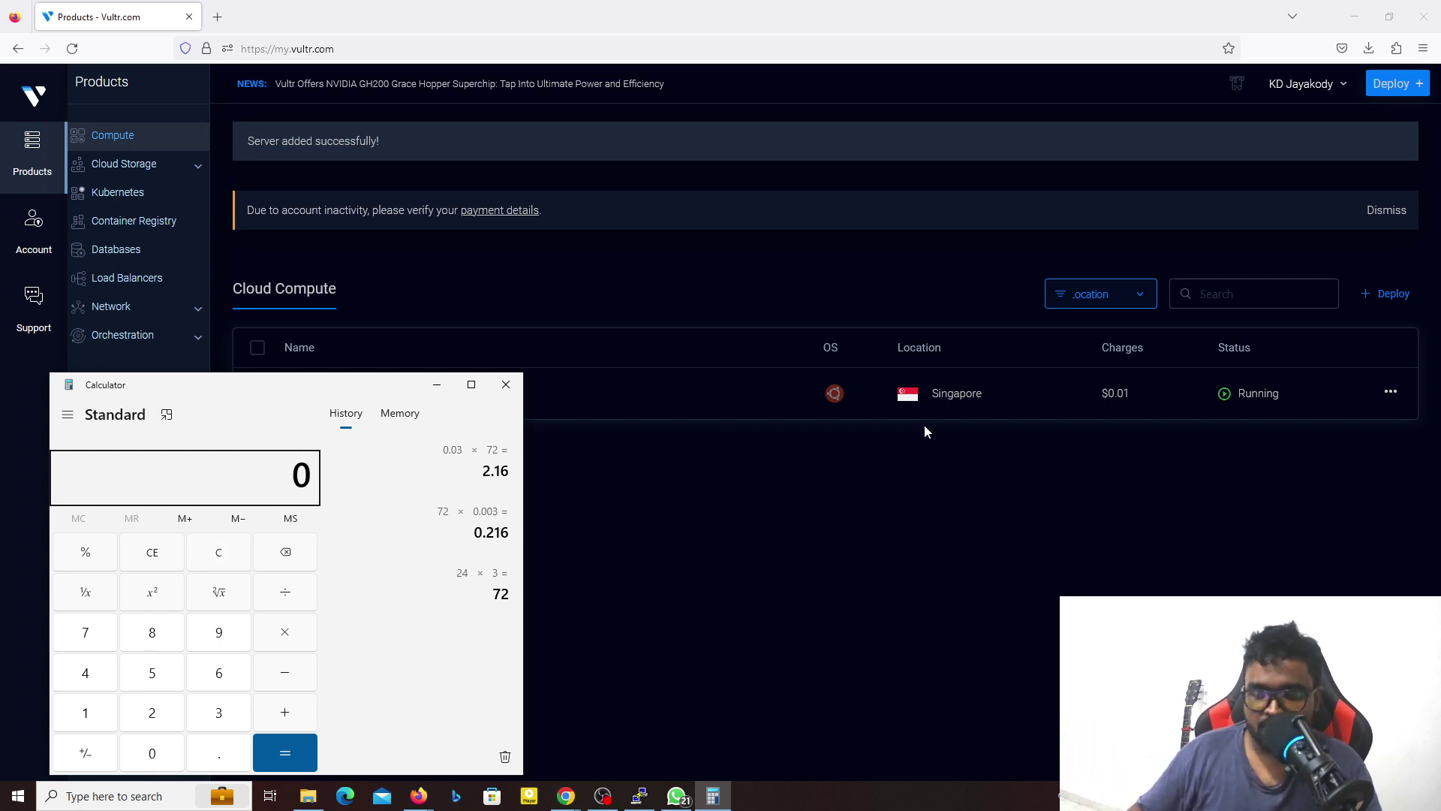
pyautogui.press('3')
pyautogui.press('Escape')
pyautogui.write('.01')
pyautogui.press('*')
pyautogui.press('3')
pyautogui.press('BackSpace')
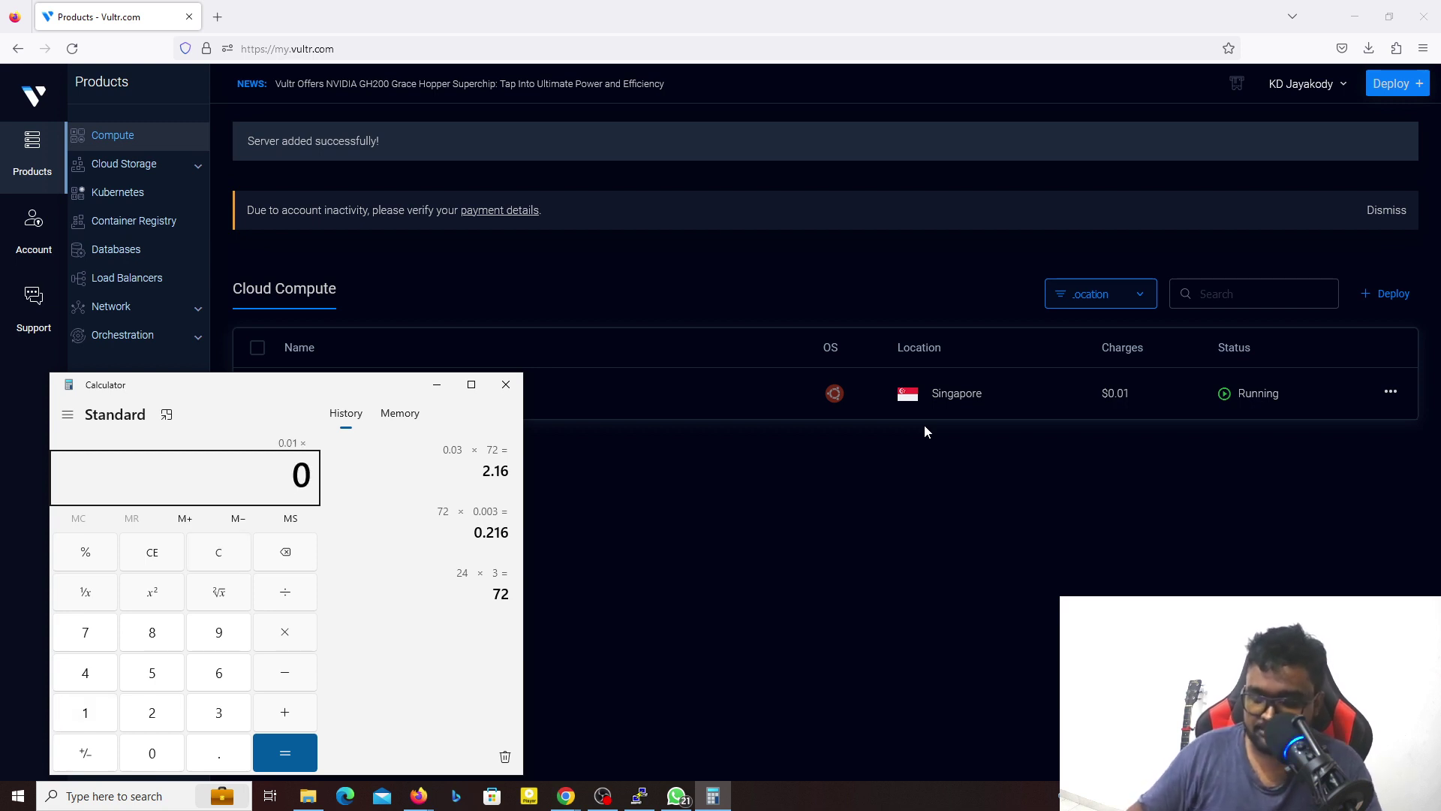
pyautogui.write('30')
pyautogui.press('Return')
pyautogui.press('*')
pyautogui.write('24')
pyautogui.press('Return')
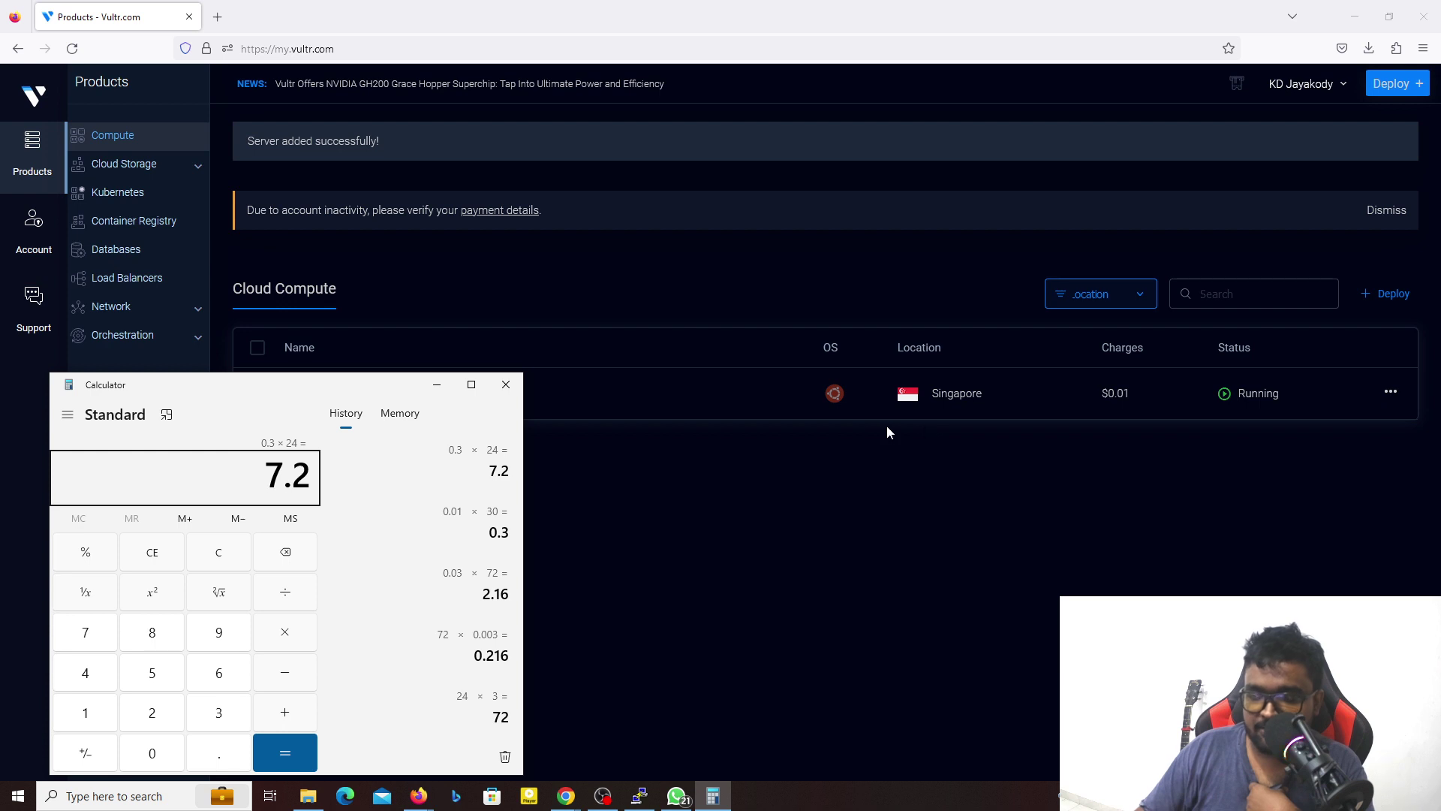
pyautogui.click(506, 384)
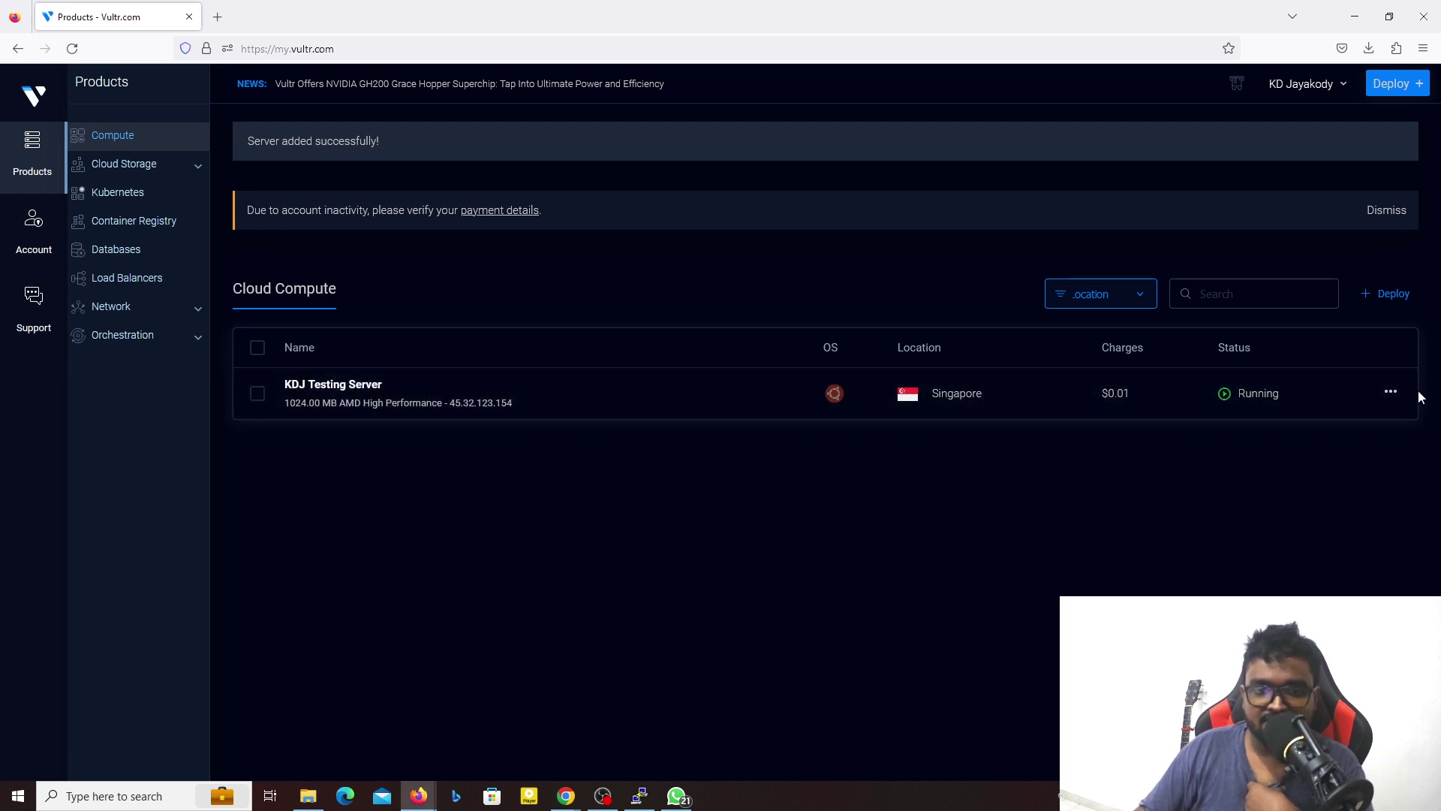
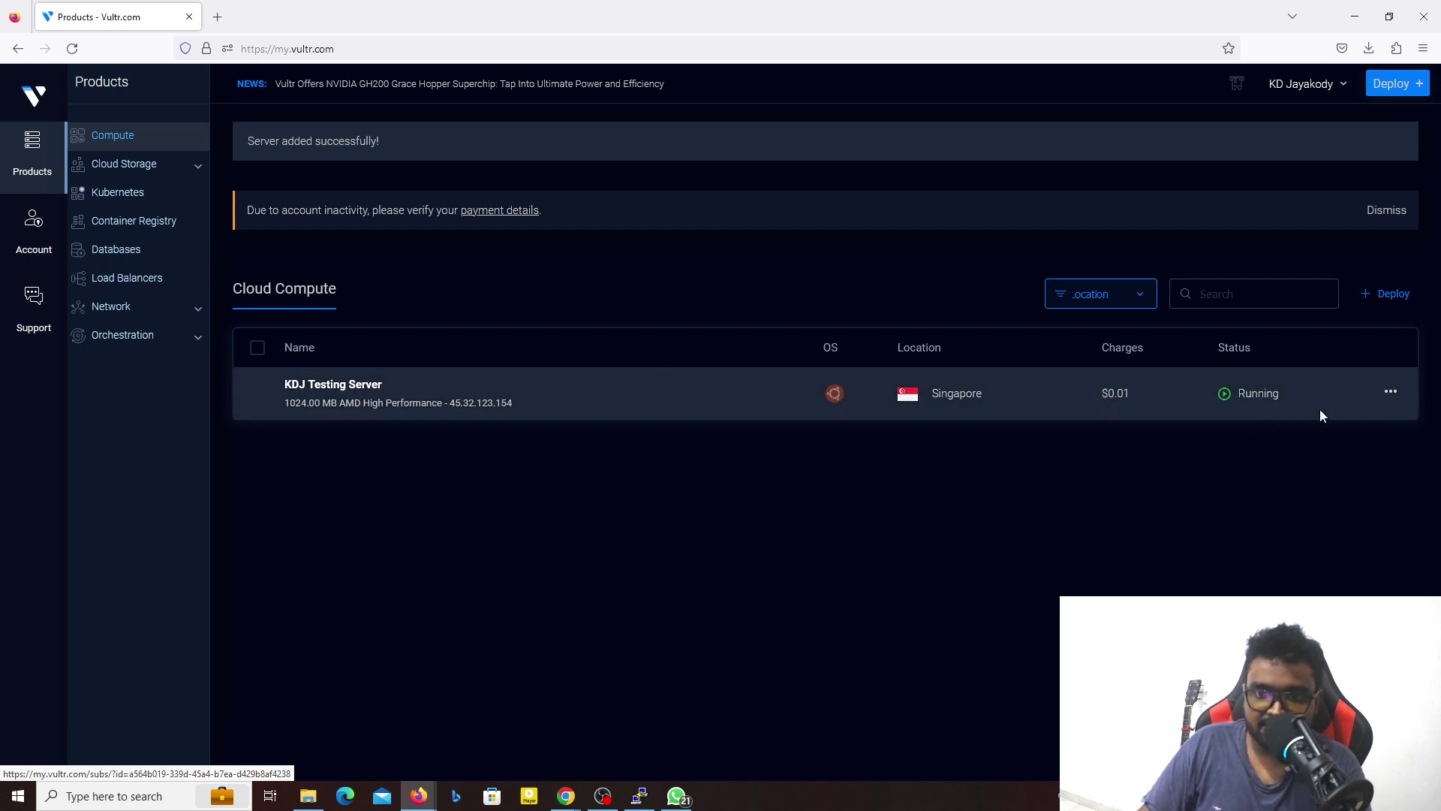
# Open the KDJ Testing Server and show its Usage Graphs, with 0 GB bandwidth used.
pyautogui.click(553, 386)
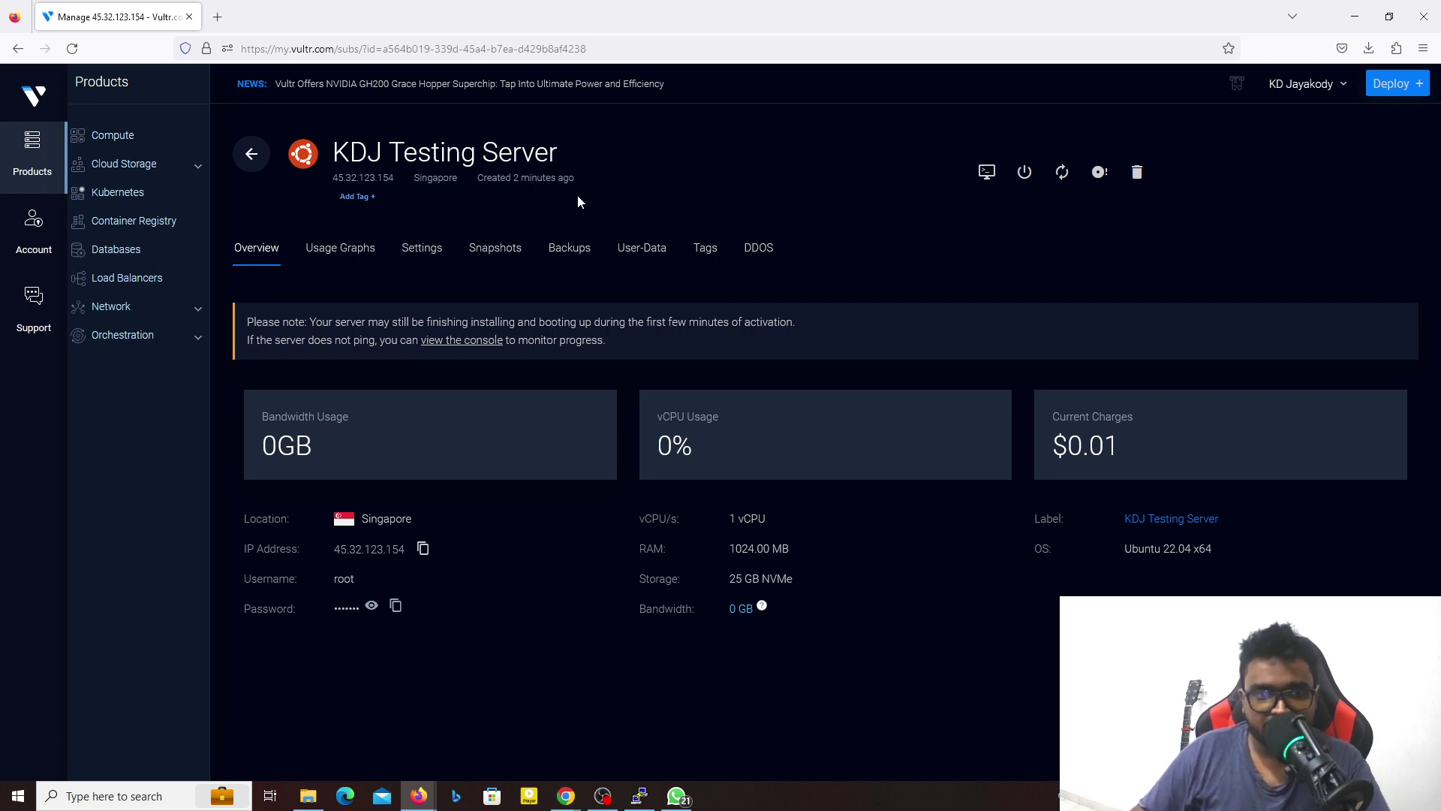
pyautogui.click(324, 253)
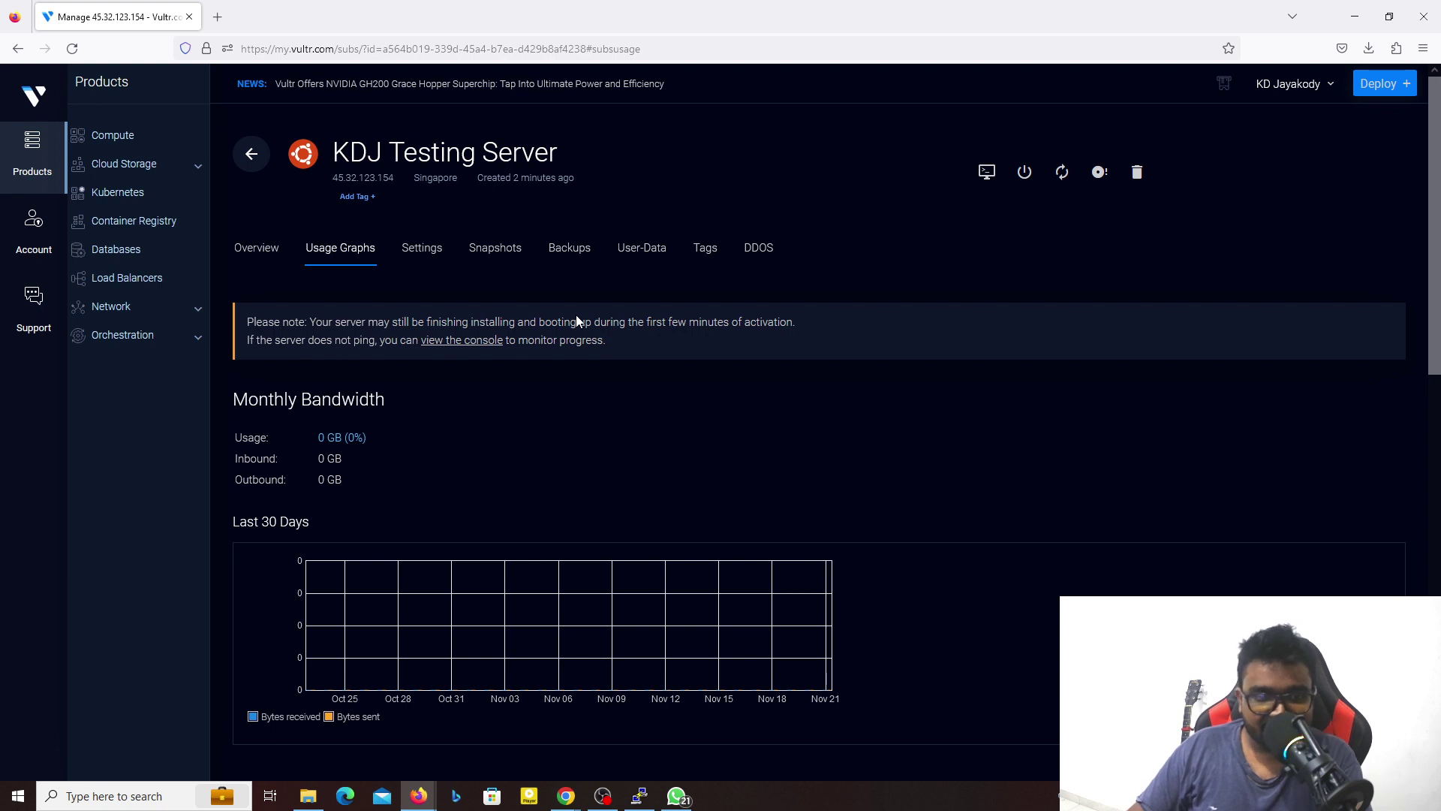
# Step through the server's IPv4, IPv6, VPC 2.0 and Firewall settings, then open its Snapshots page.
pyautogui.click(413, 254)
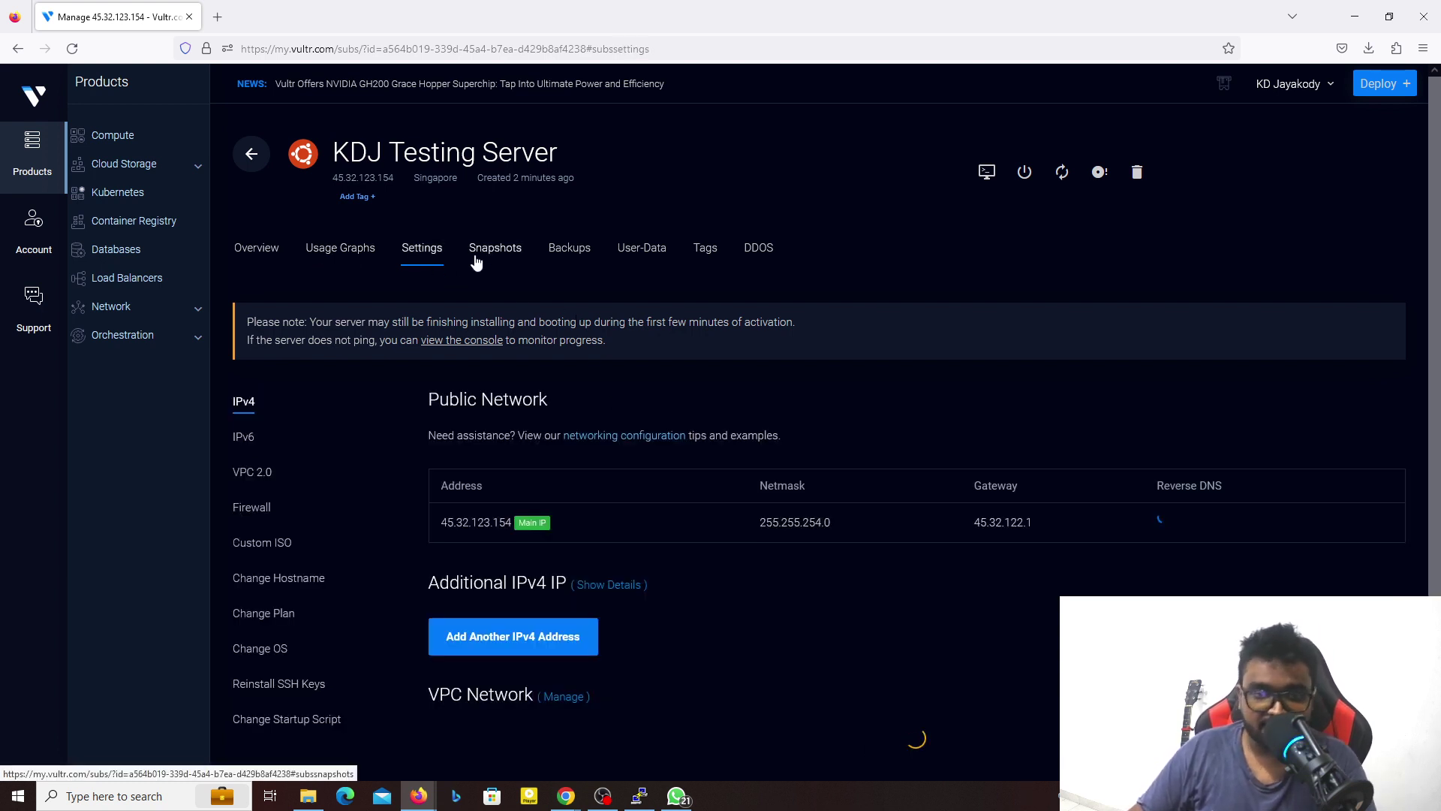
pyautogui.scroll(-1, 582, 457)
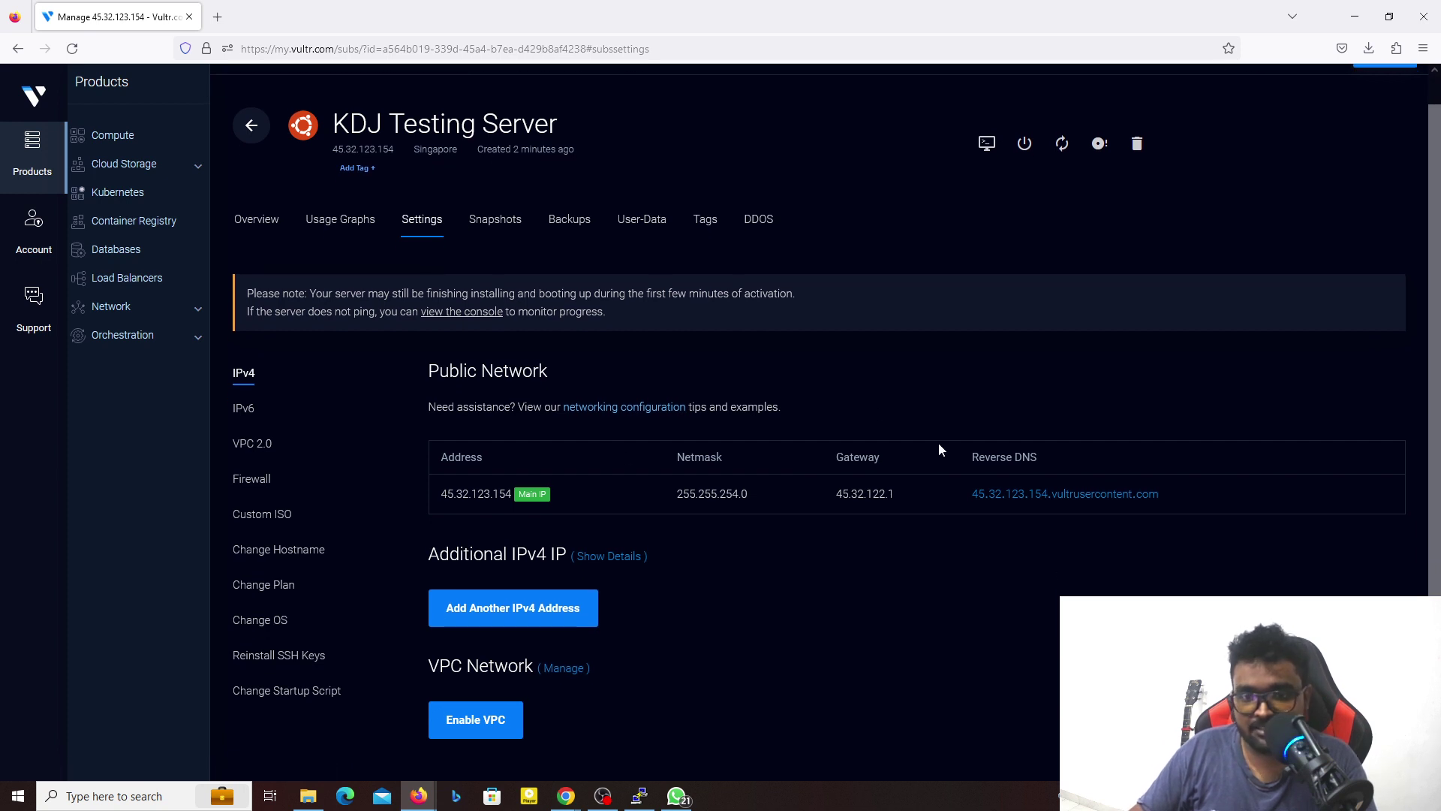
pyautogui.click(243, 410)
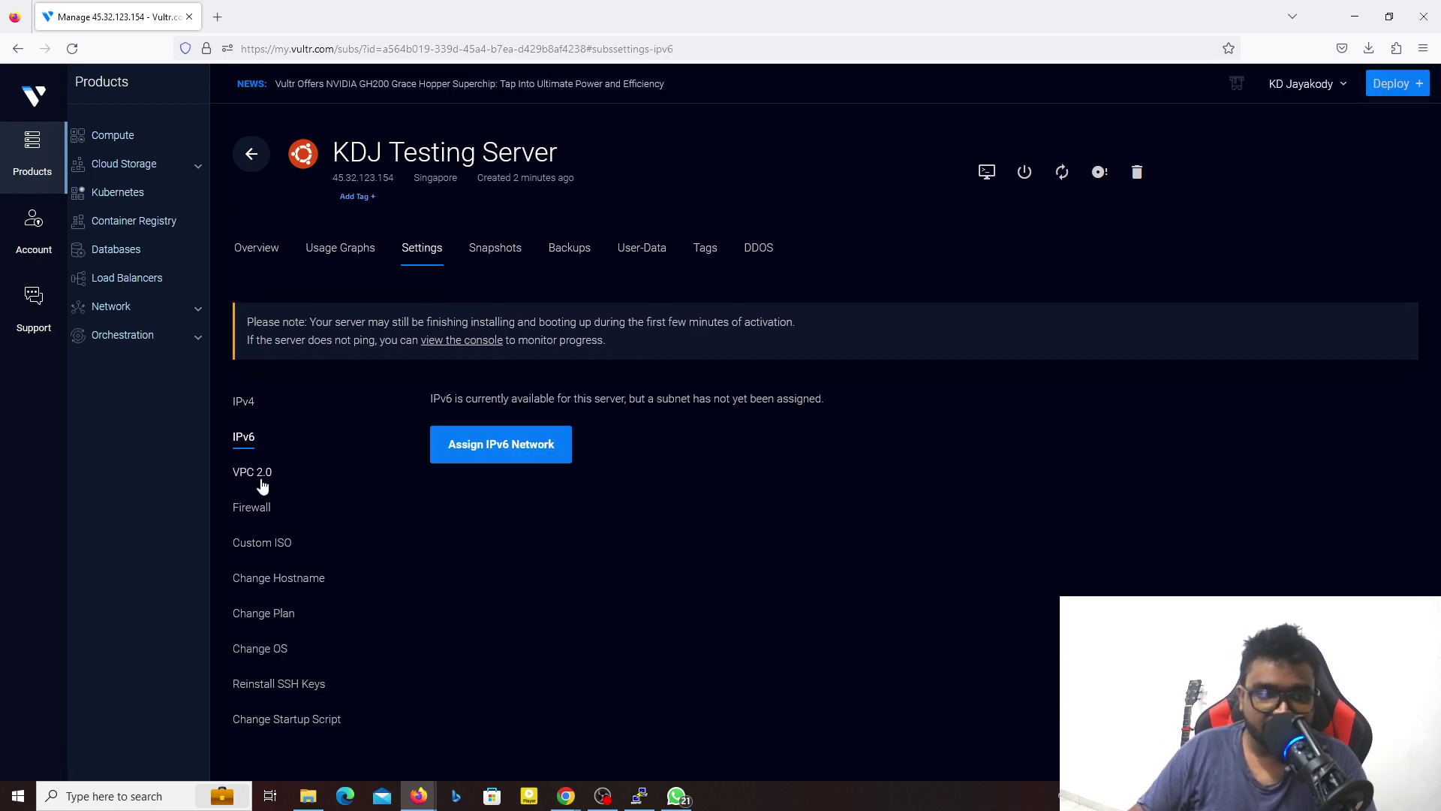
pyautogui.click(252, 411)
pyautogui.click(255, 471)
pyautogui.click(259, 518)
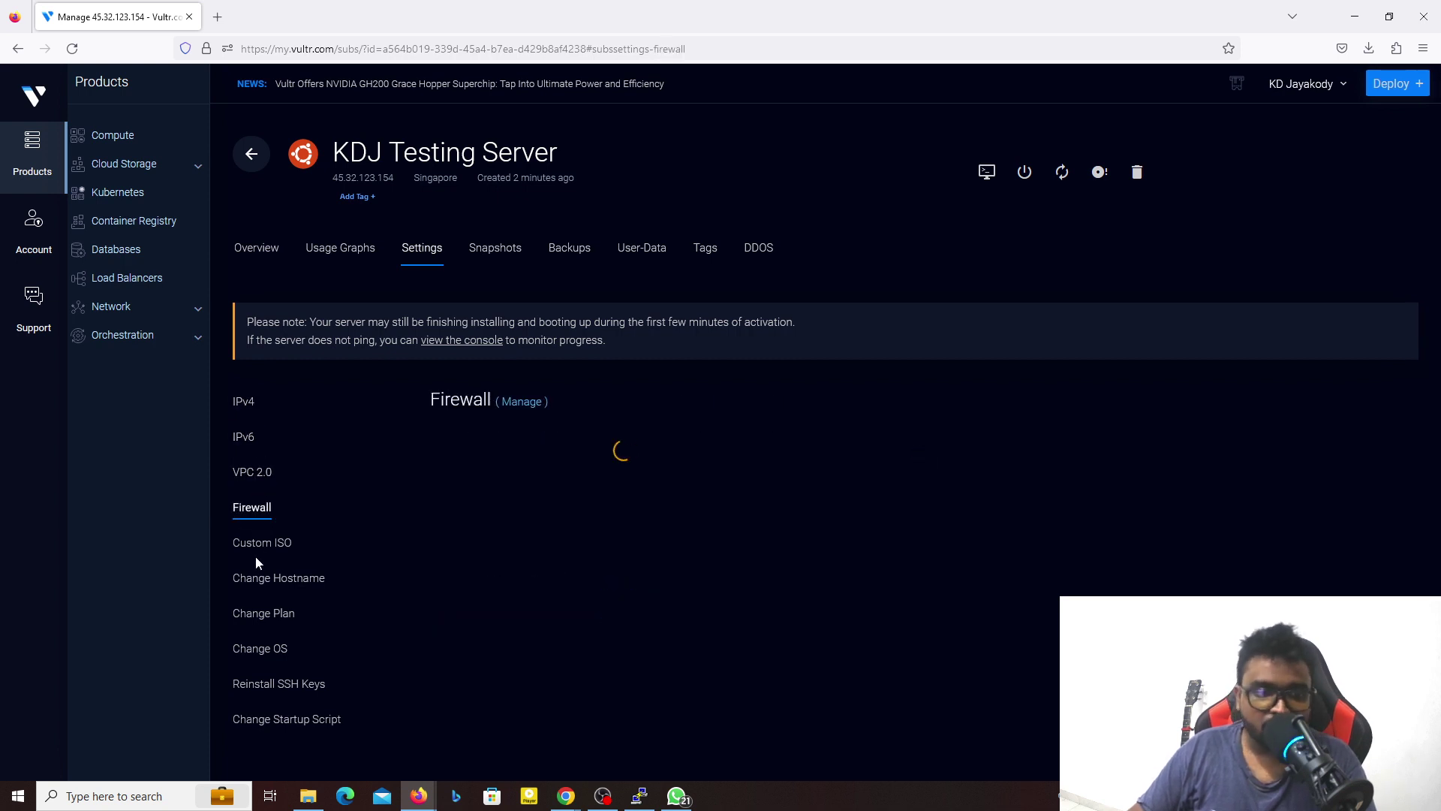
pyautogui.click(249, 409)
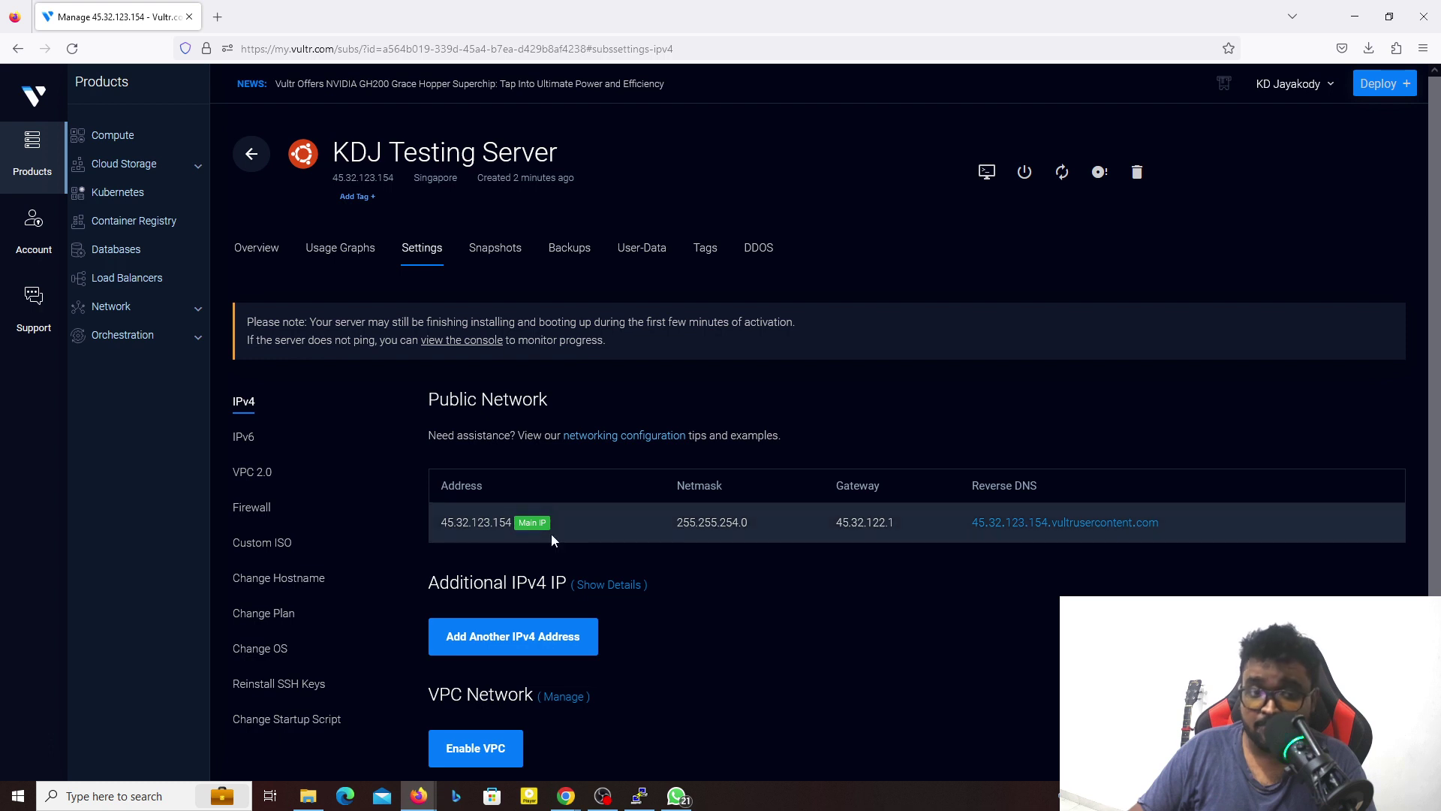
pyautogui.click(249, 438)
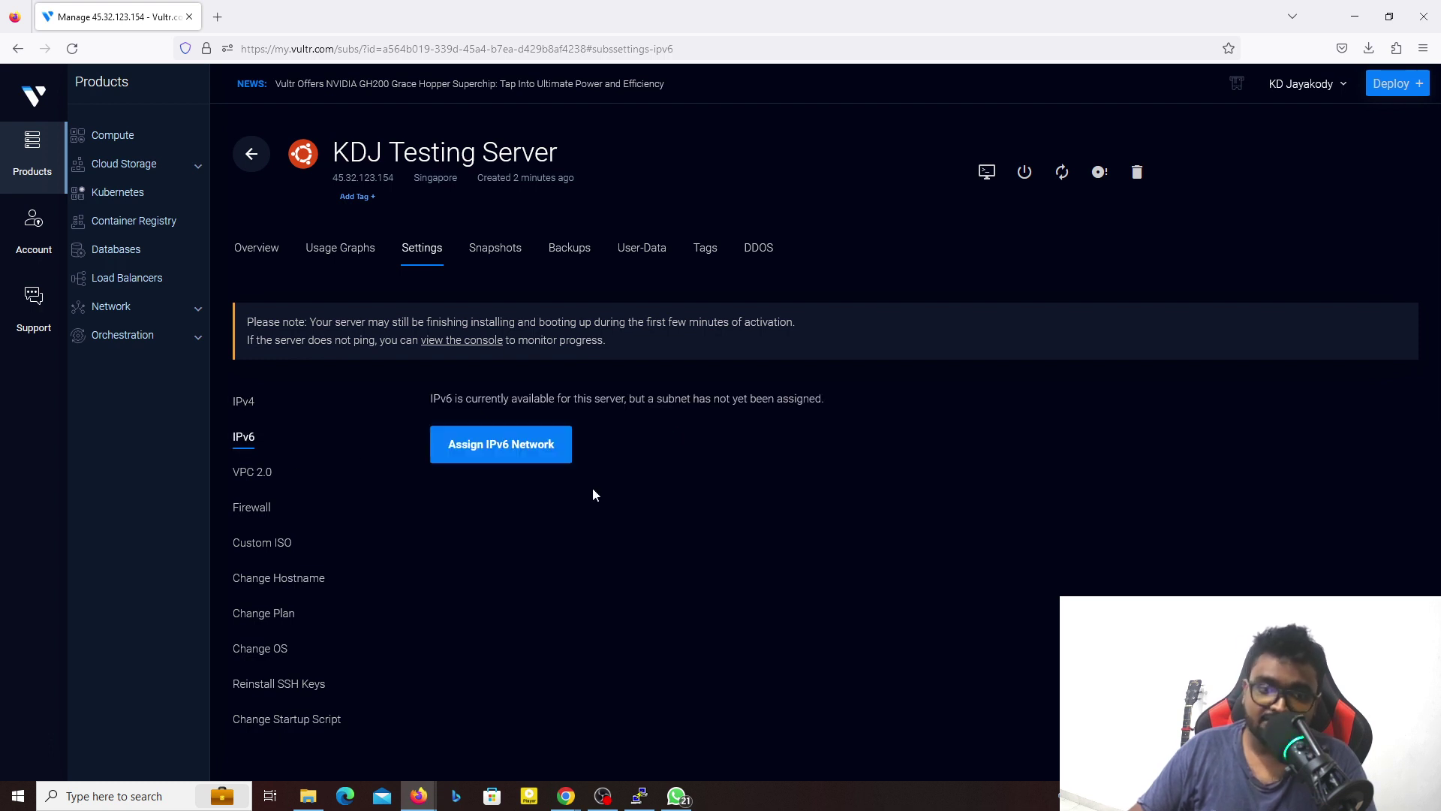
pyautogui.click(248, 409)
pyautogui.click(481, 250)
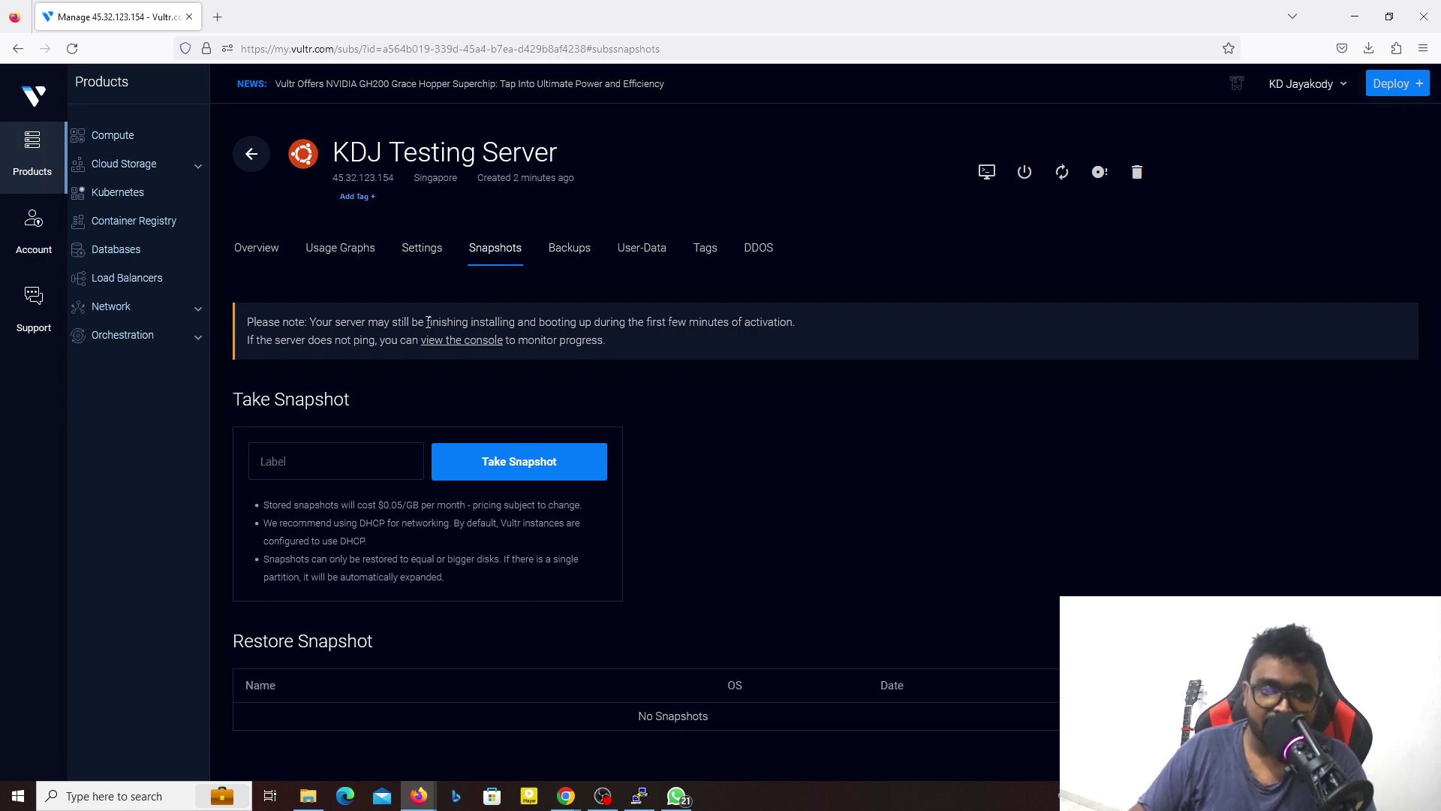
# Look over the Backups, Snapshots and User-Data tabs, ending on the server Overview with its login details.
pyautogui.click(569, 248)
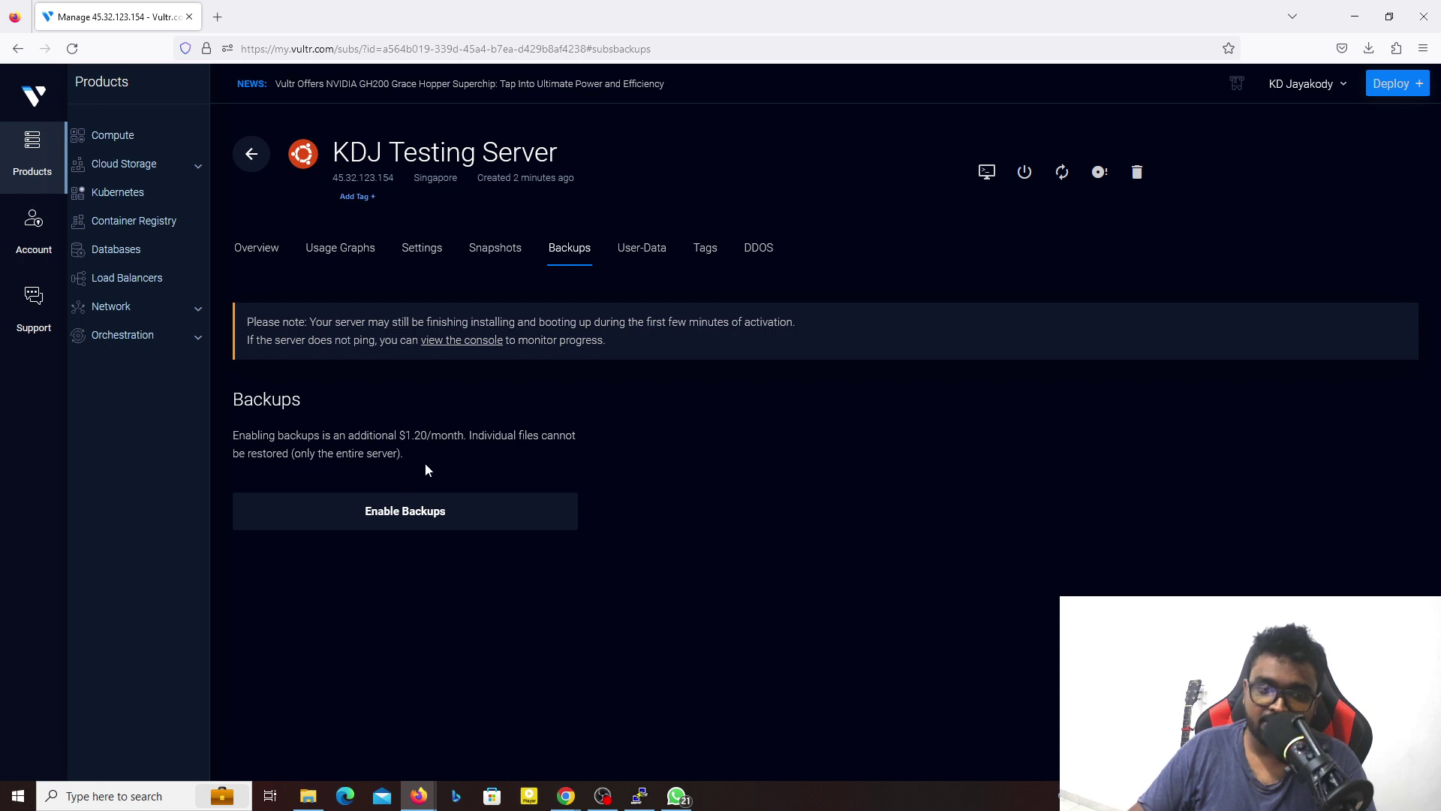
pyautogui.click(484, 247)
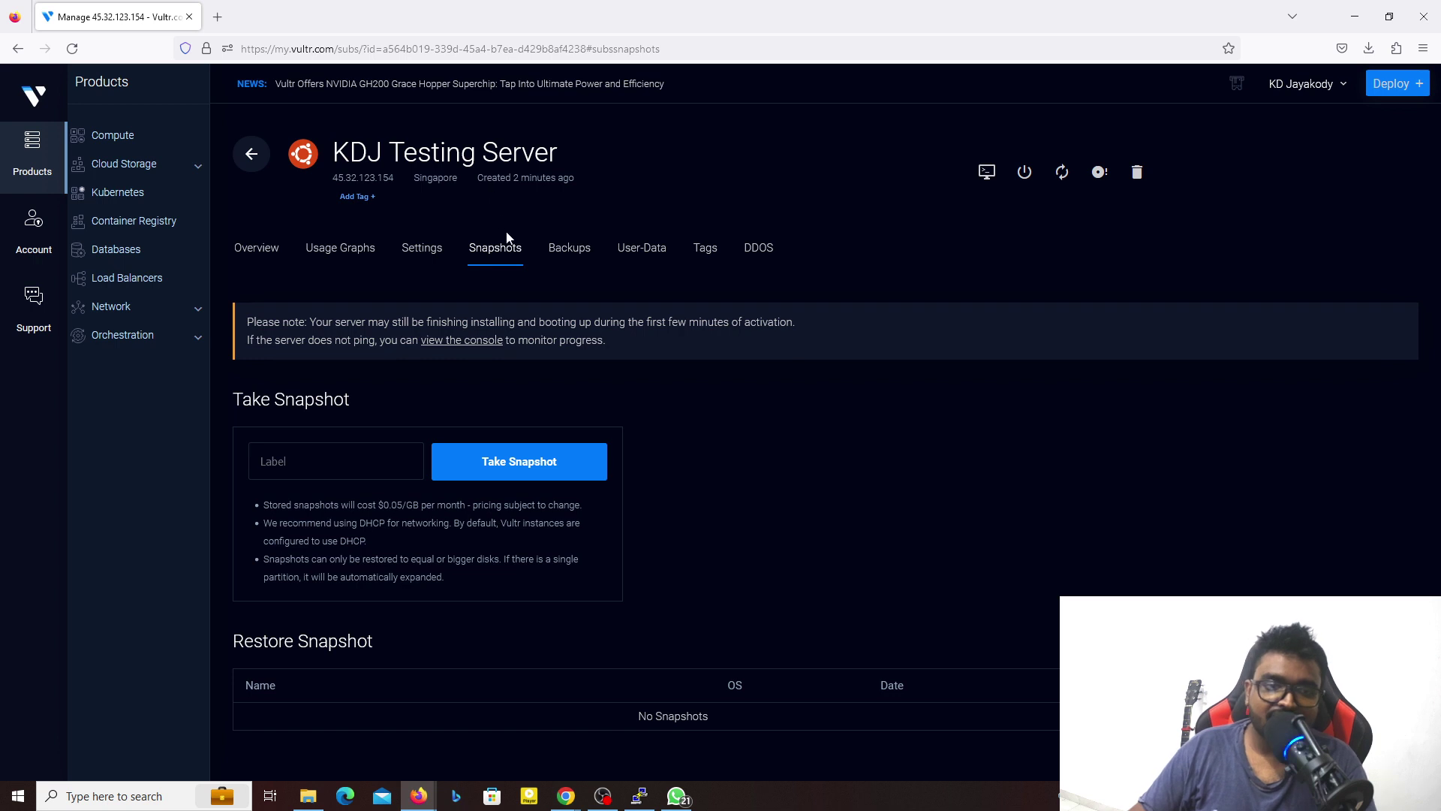
pyautogui.click(564, 252)
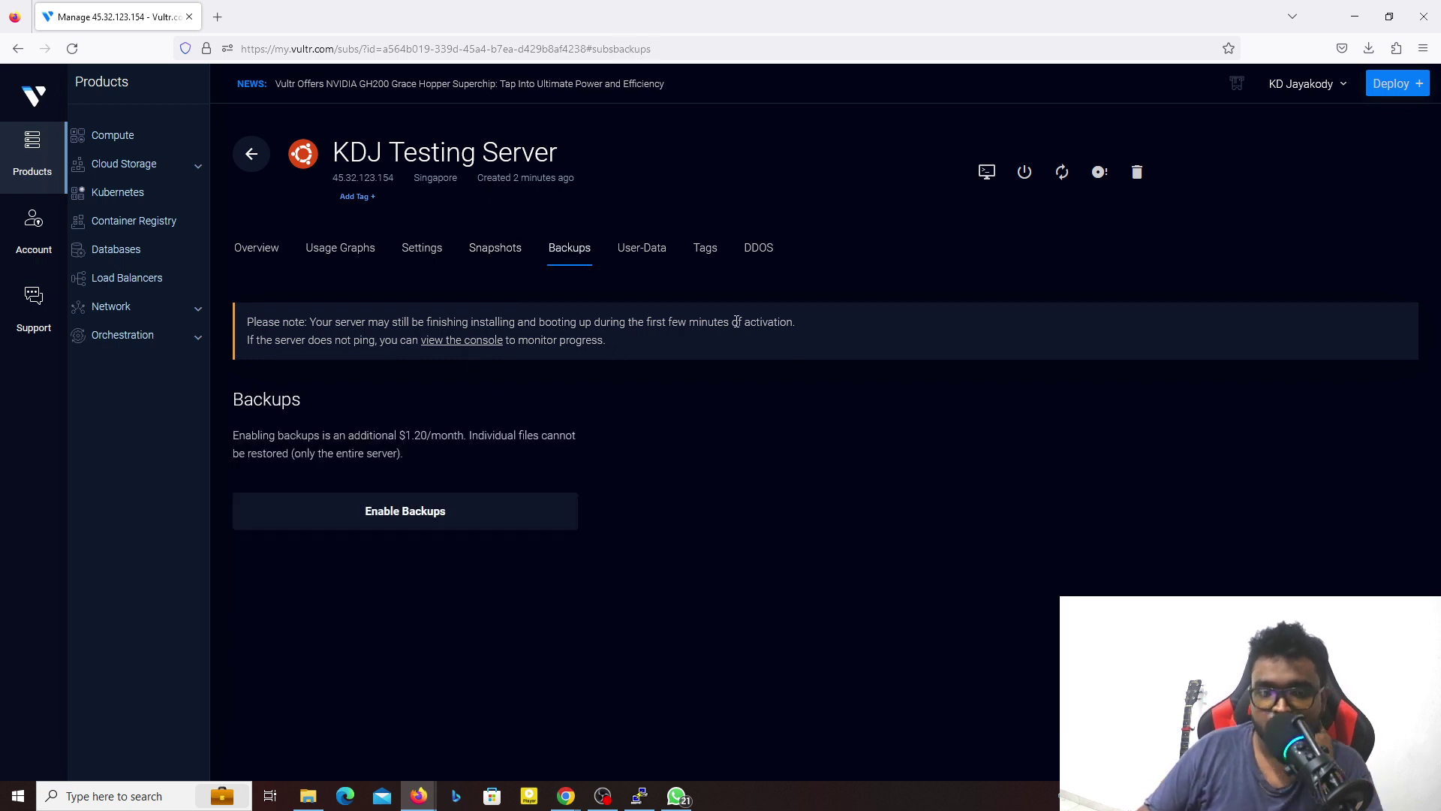
pyautogui.click(640, 245)
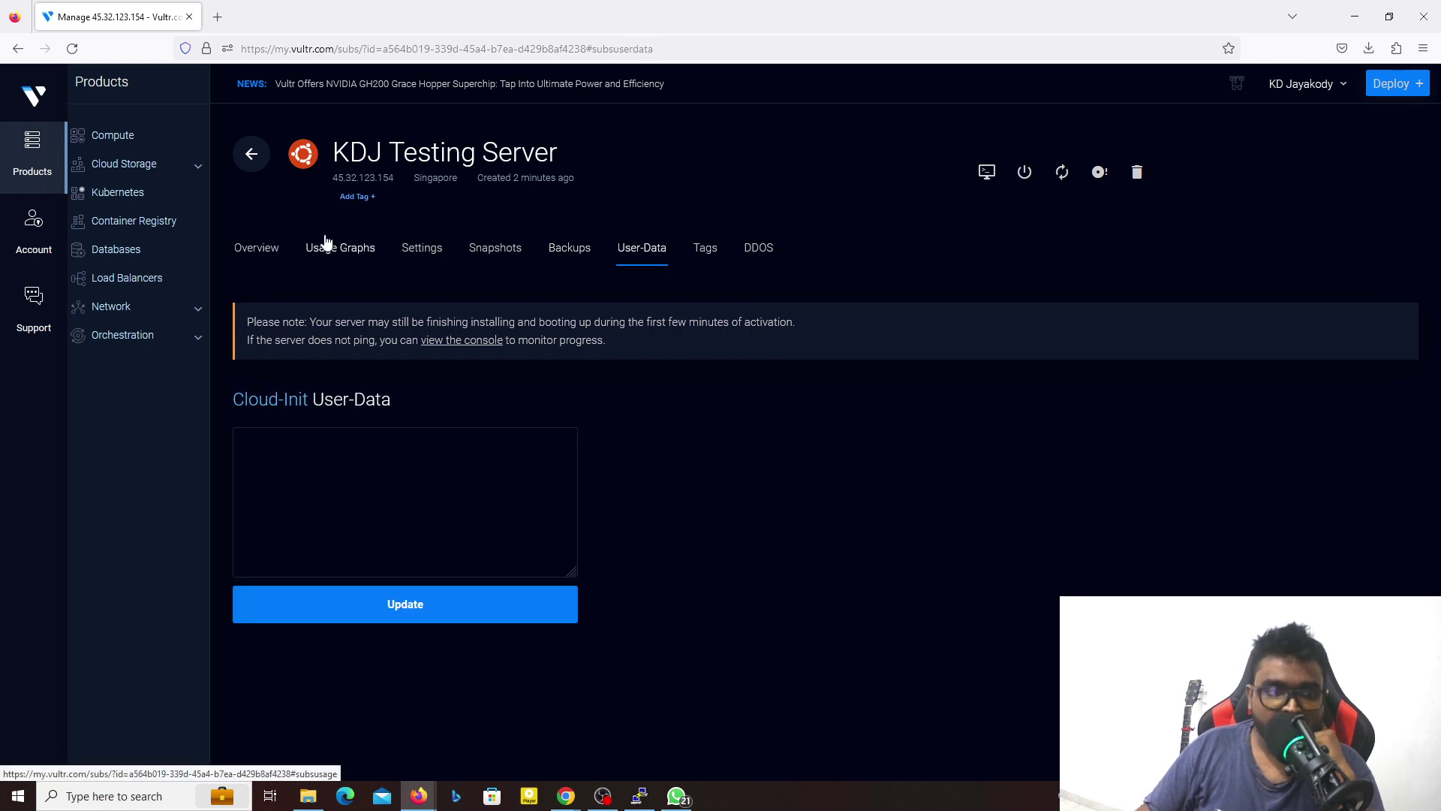
pyautogui.click(260, 243)
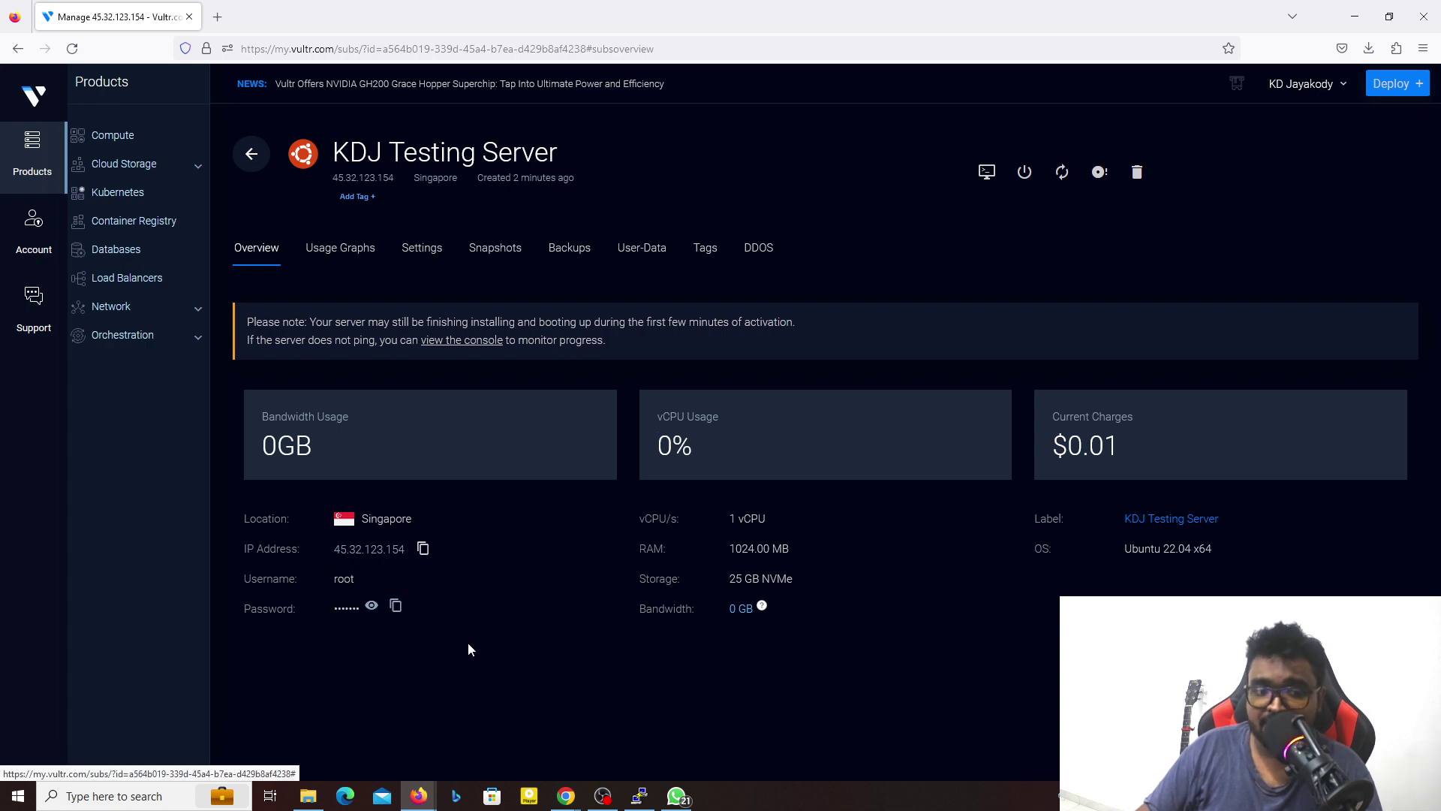
# Copy the server IP 45.32.123.154 from Vultr into PuTTY's Host Name field.
pyautogui.moveTo(639, 794)
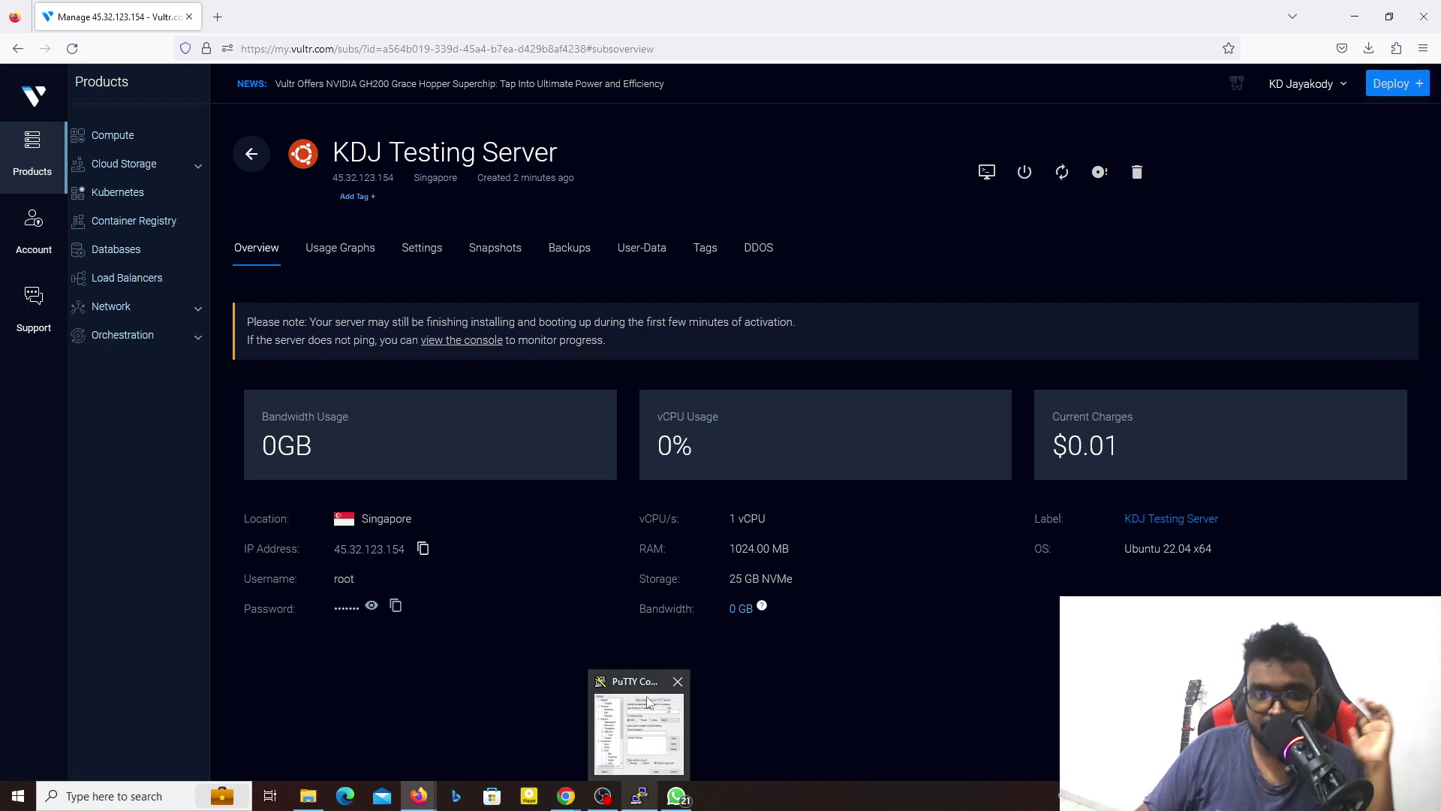
pyautogui.click(651, 753)
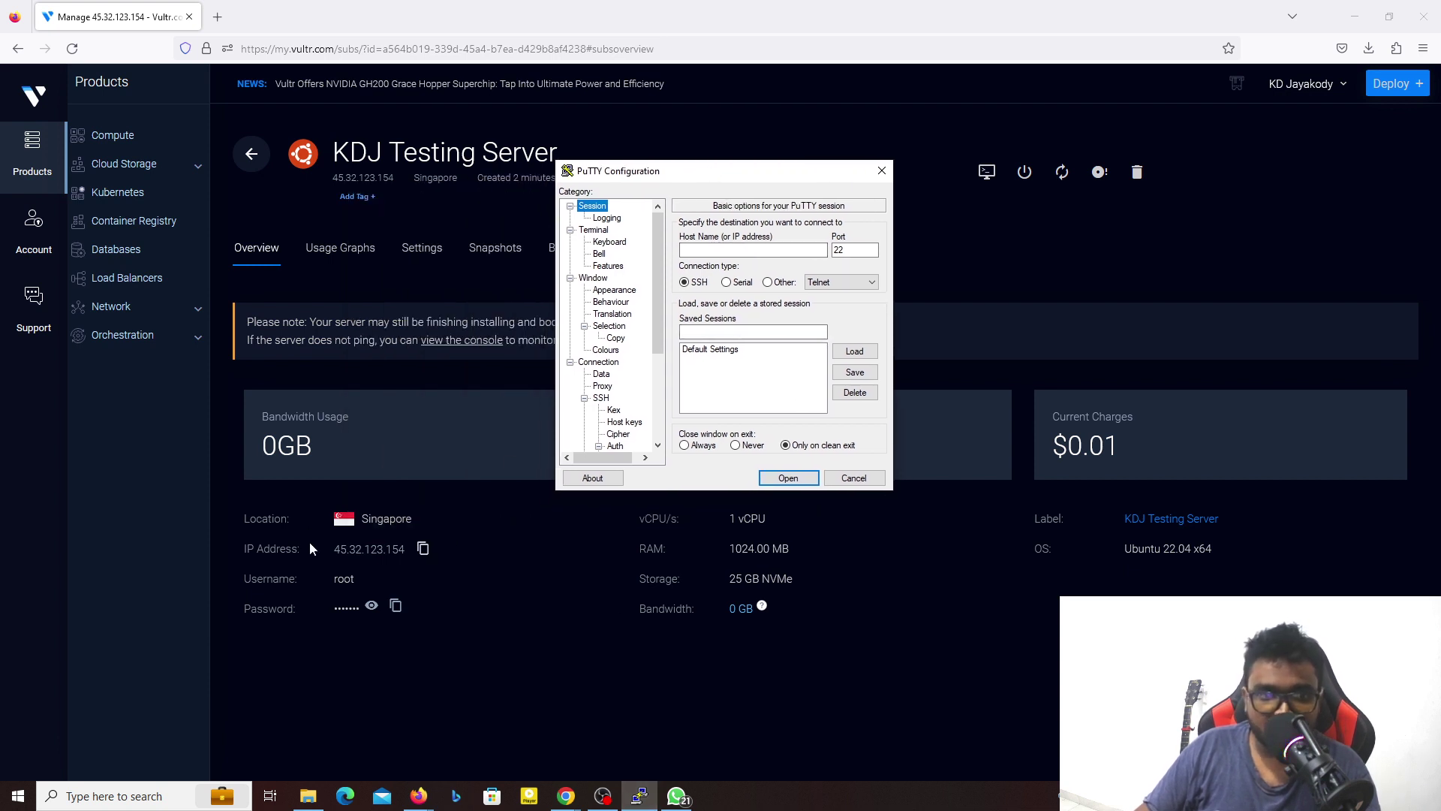
pyautogui.click(422, 549)
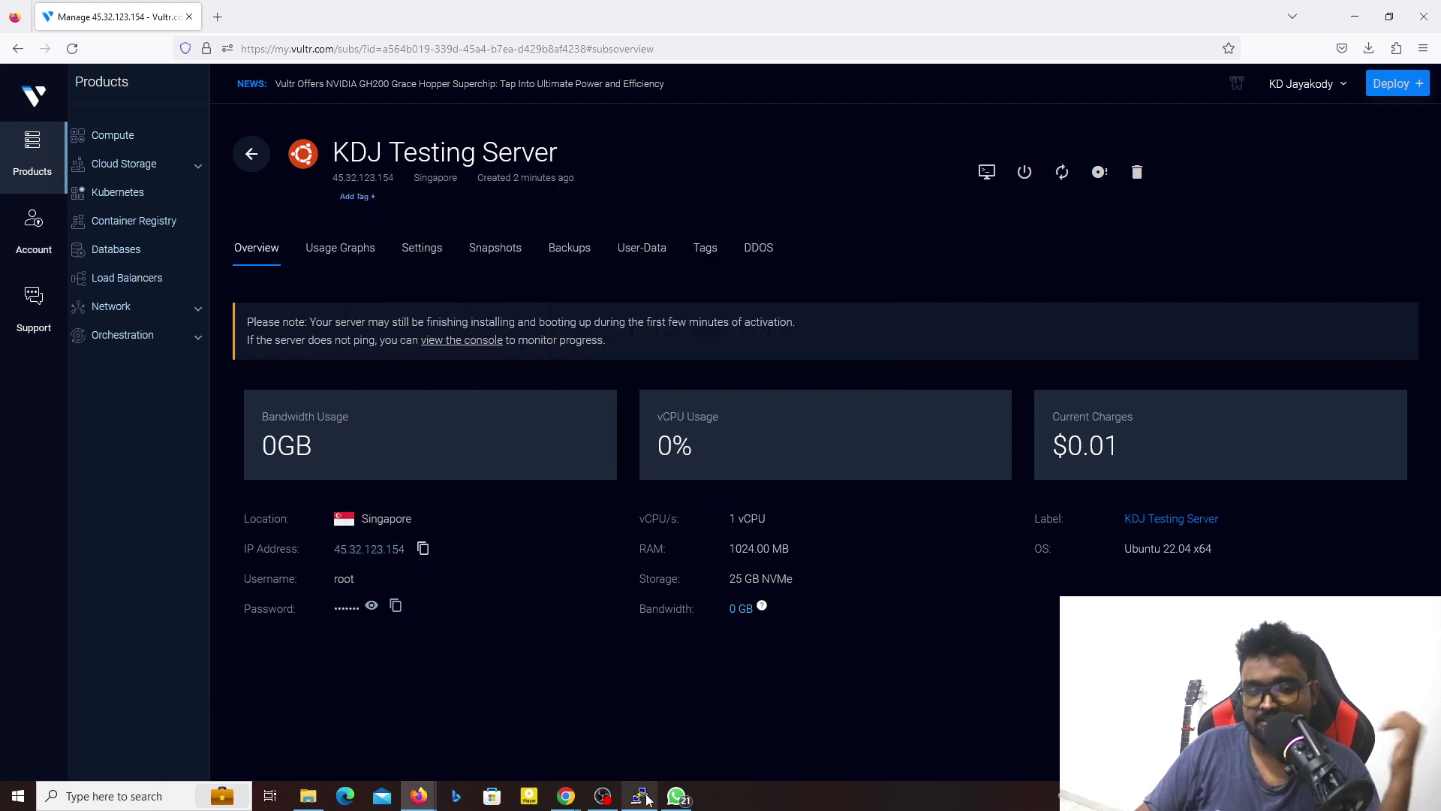
pyautogui.click(642, 797)
pyautogui.click(726, 251)
pyautogui.hotkey('ctrl', 'v')
# Connect over SSH on port 22 and accept the server's host key.
pyautogui.press('Tab')
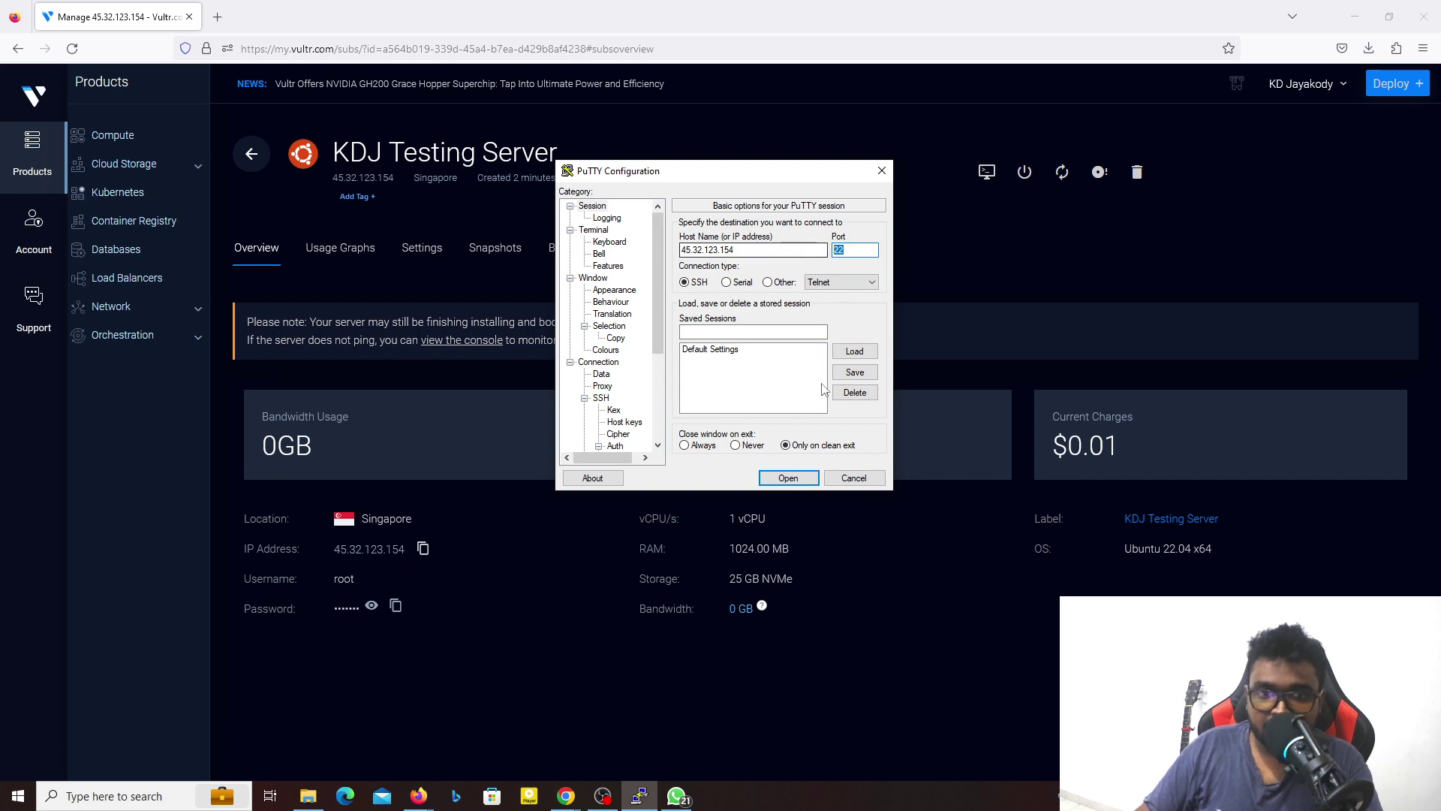
pyautogui.click(784, 478)
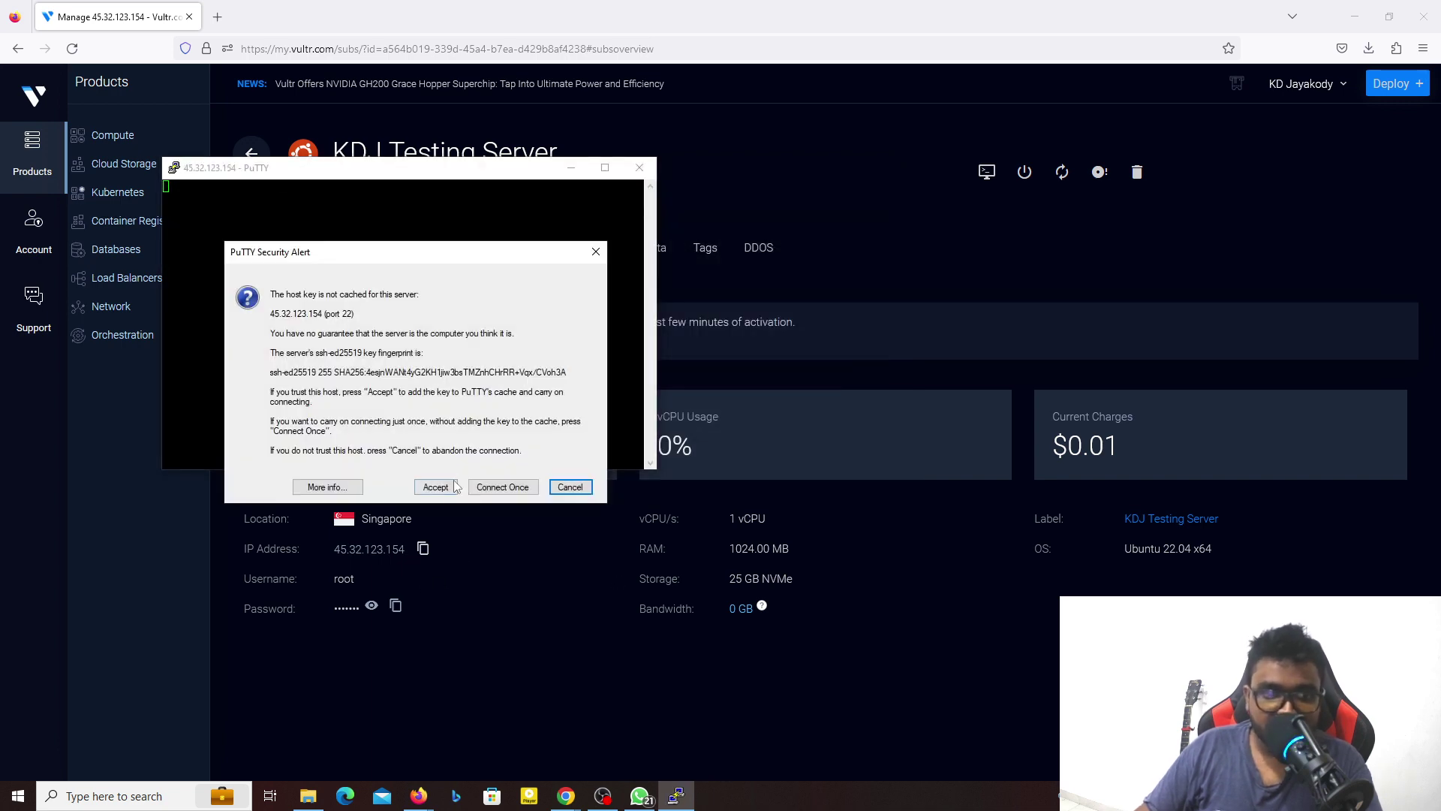
pyautogui.click(444, 488)
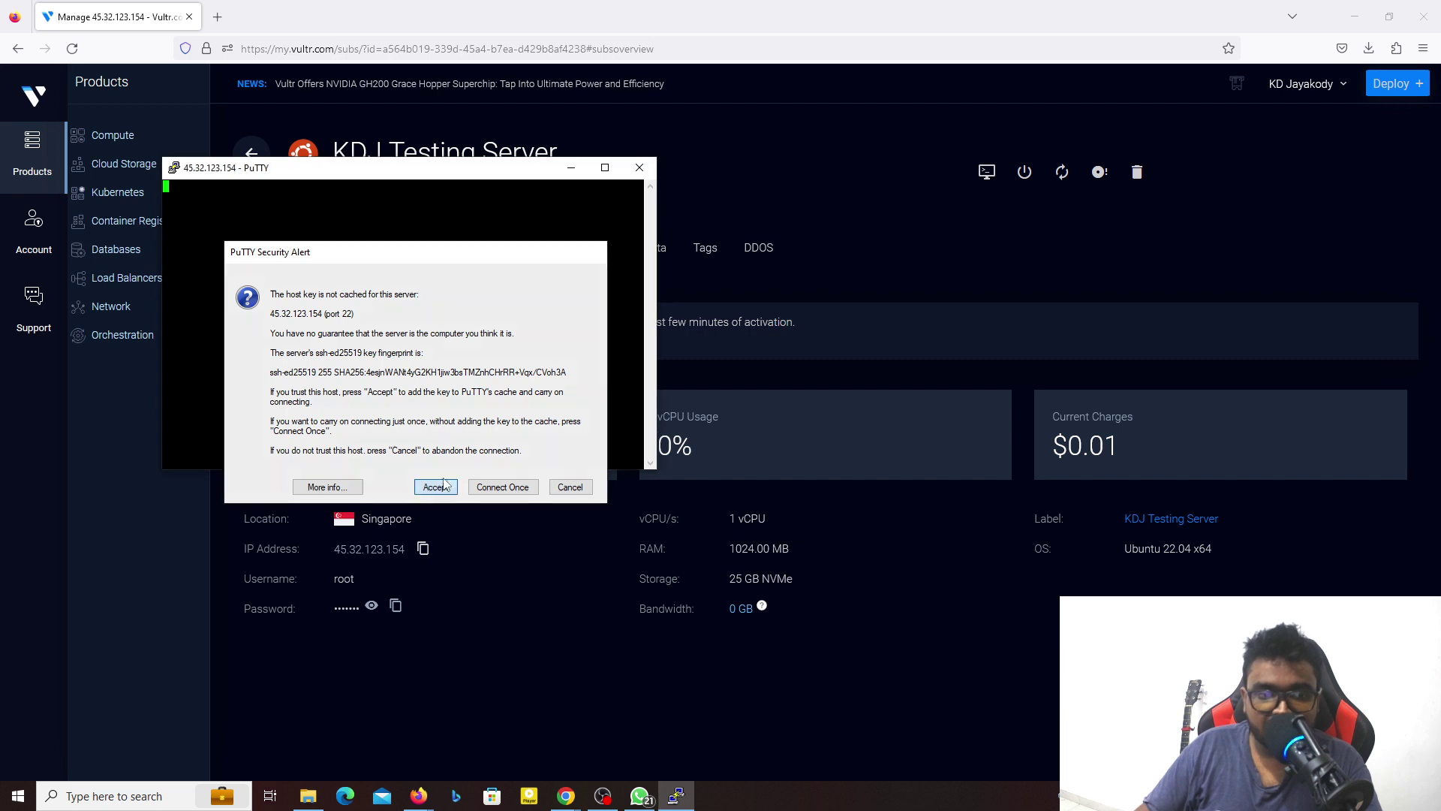
pyautogui.moveTo(362, 170); pyautogui.dragTo(859, 111)
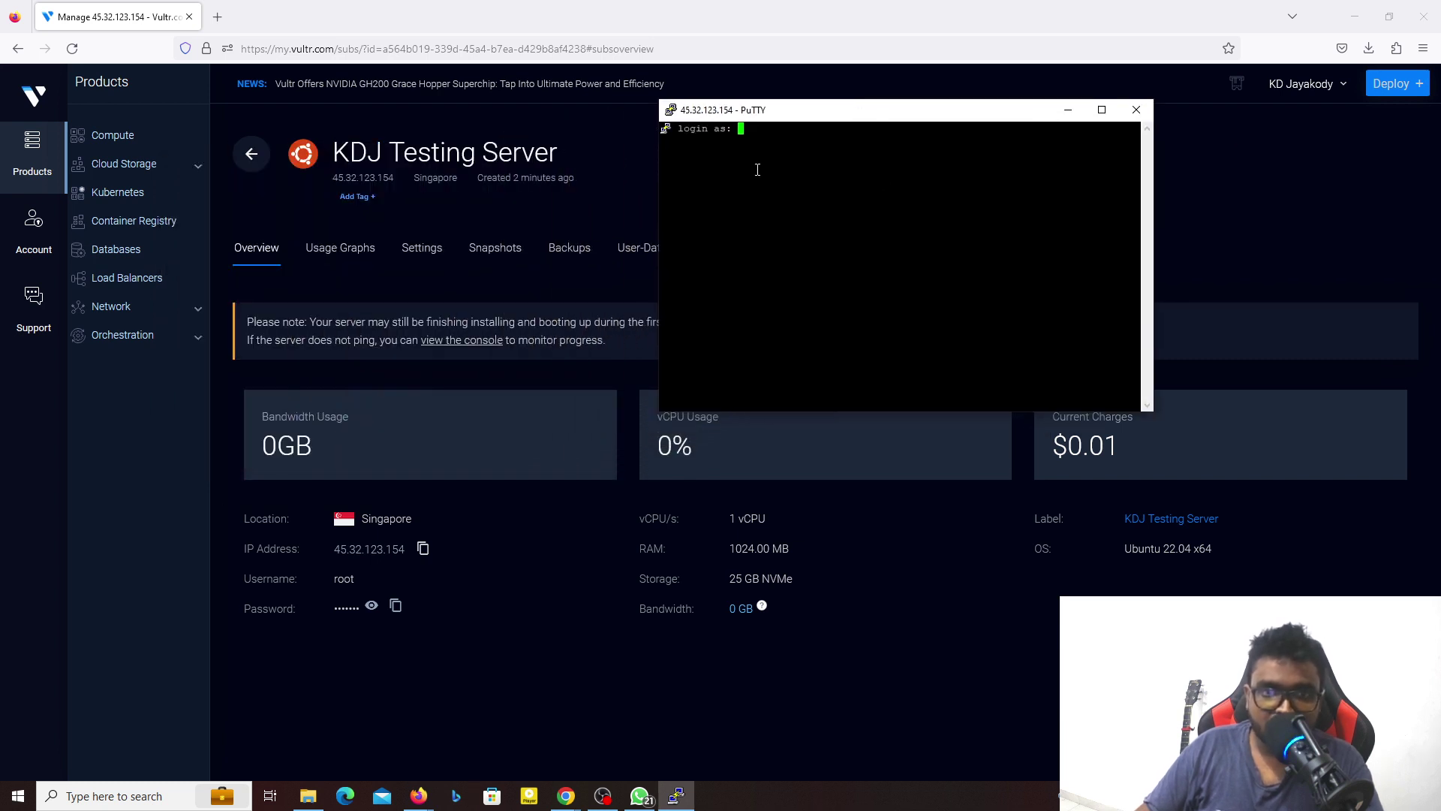
# Log in as root with the server's root password and maximize the terminal window.
pyautogui.write('root')
pyautogui.press('Return')
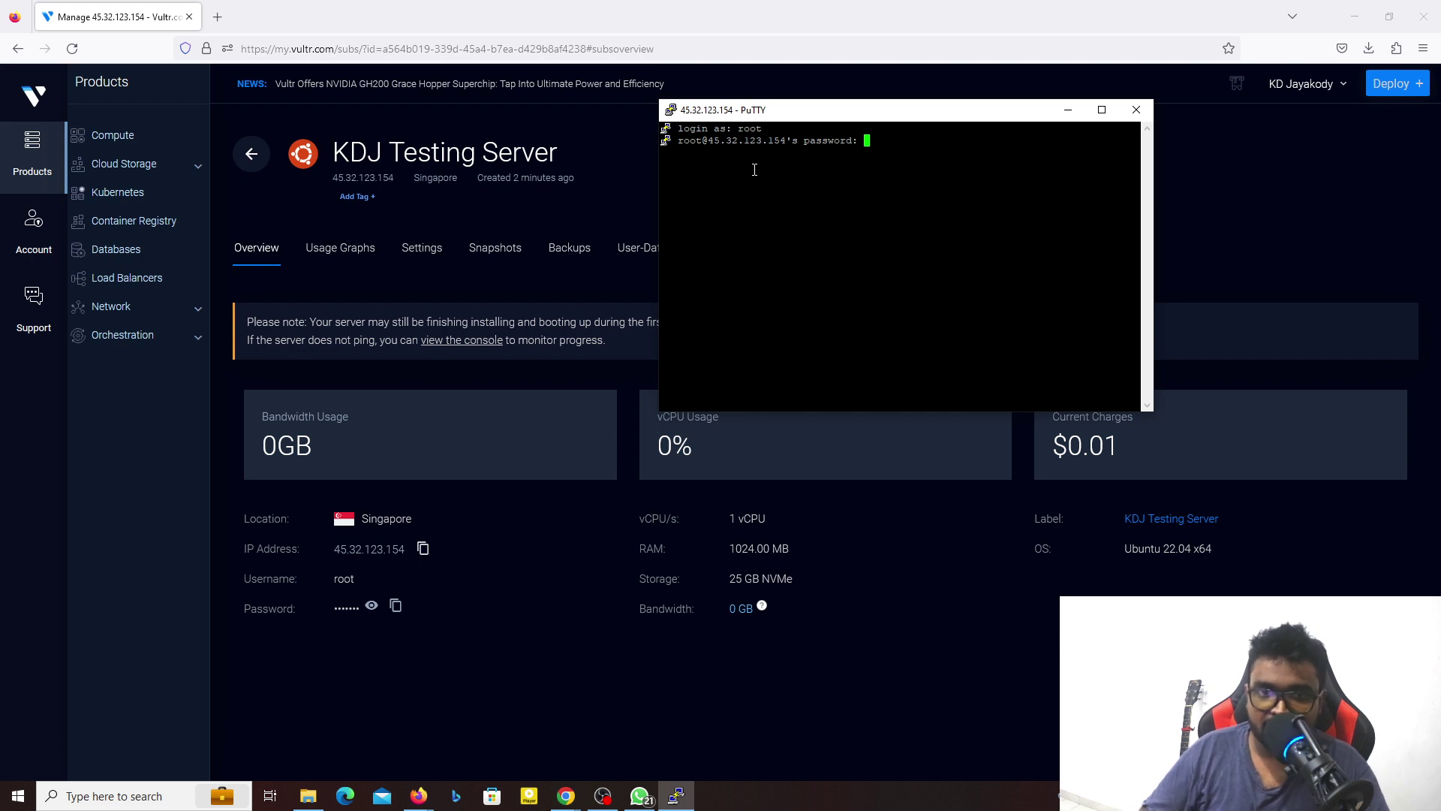
pyautogui.click(395, 606)
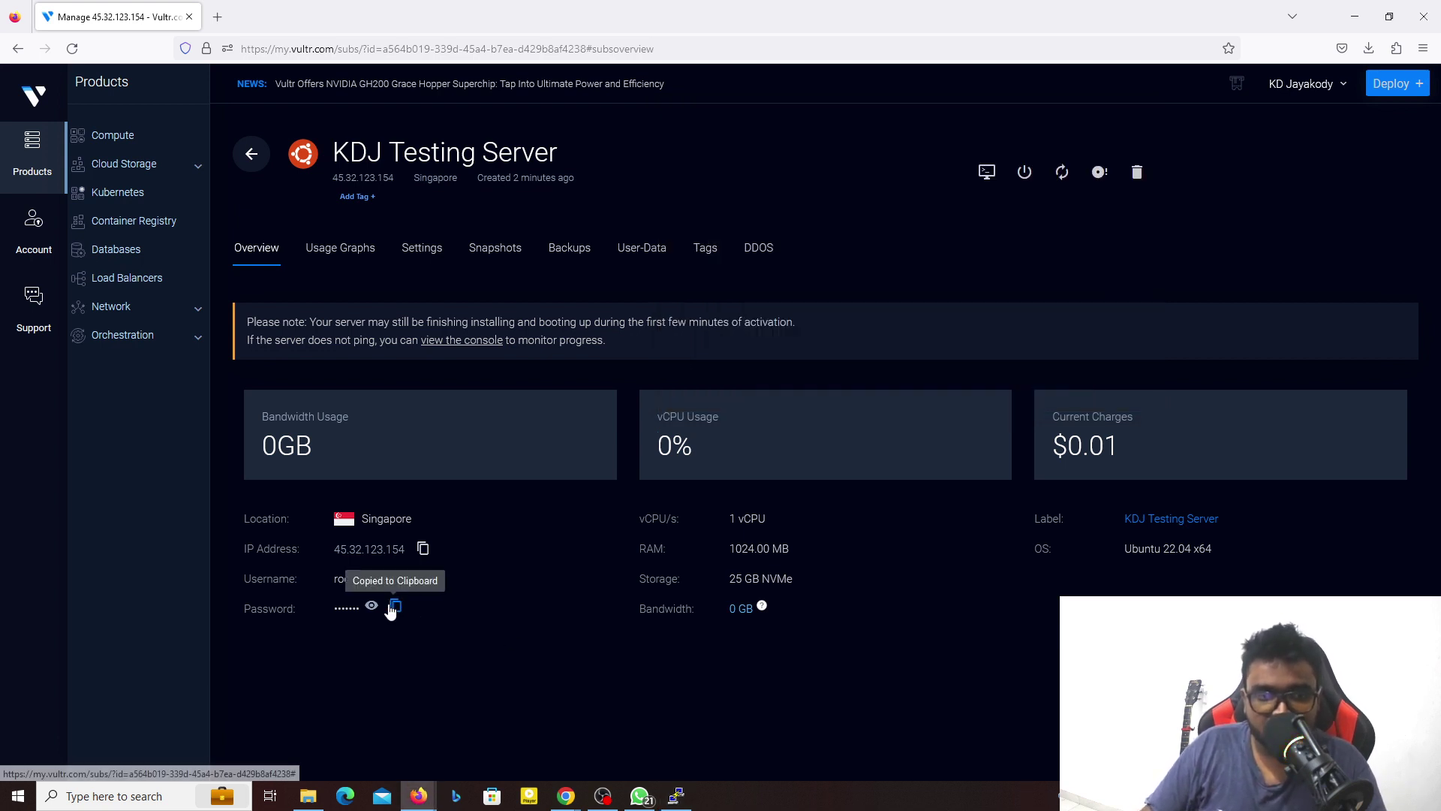
pyautogui.click(676, 795)
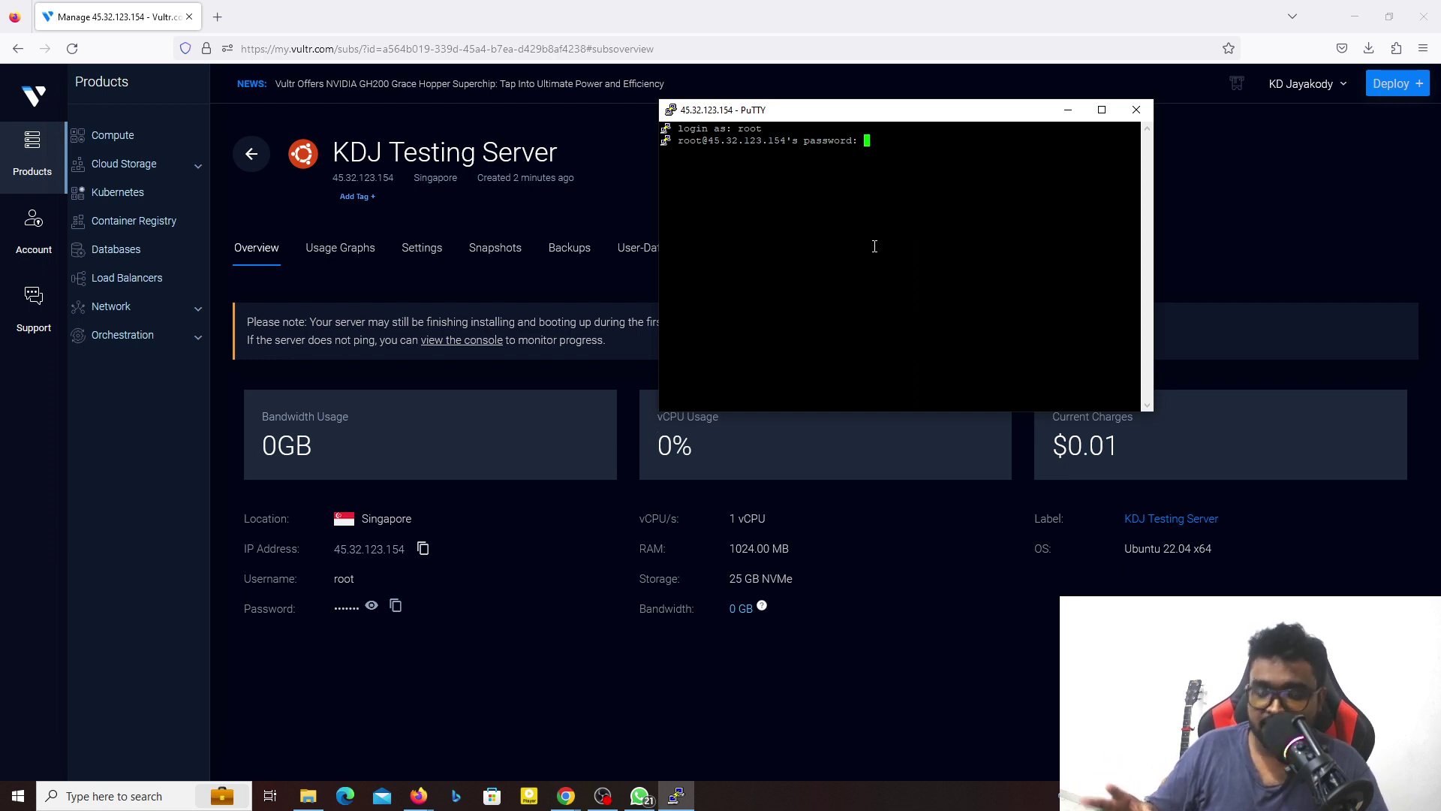
pyautogui.press('Return')
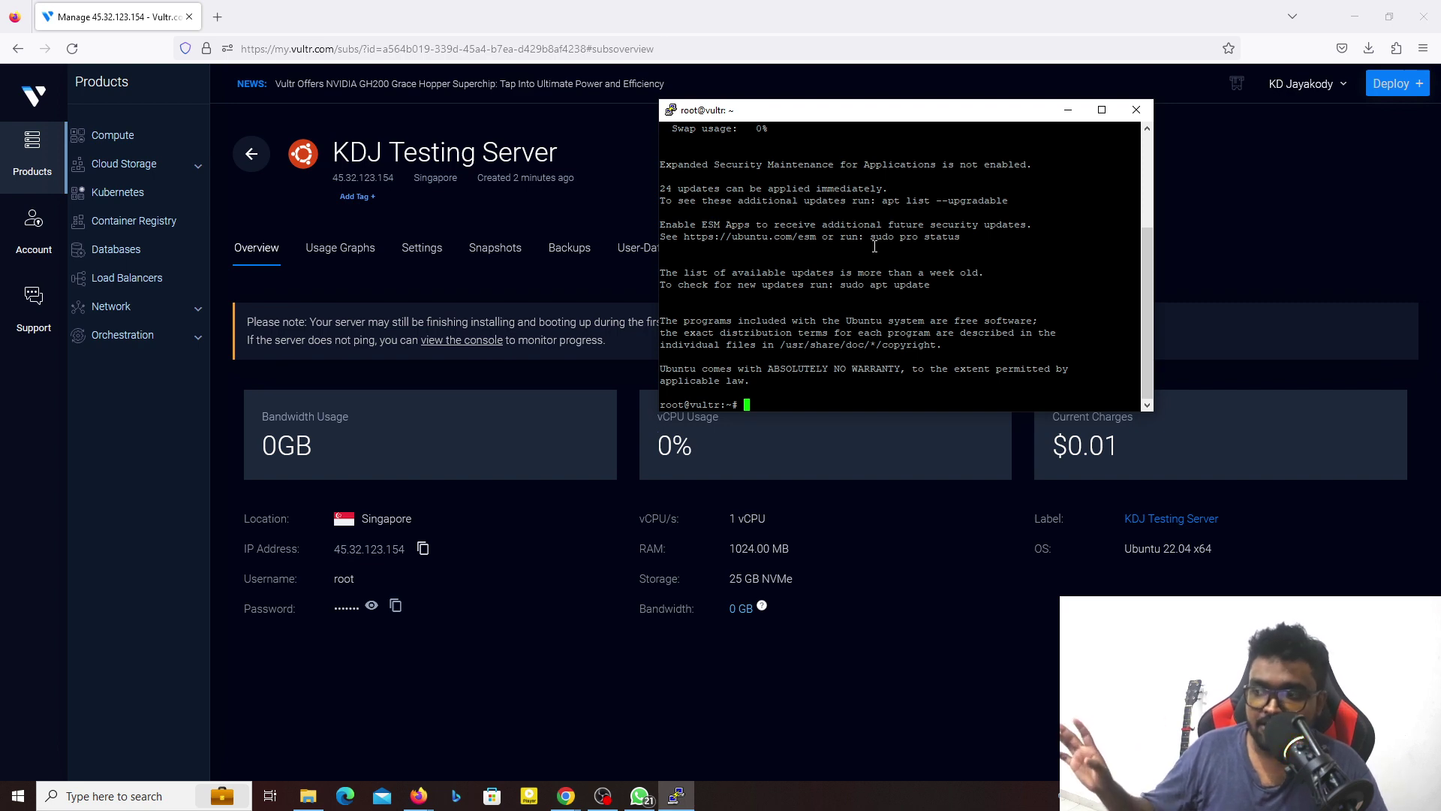
pyautogui.doubleClick(983, 109)
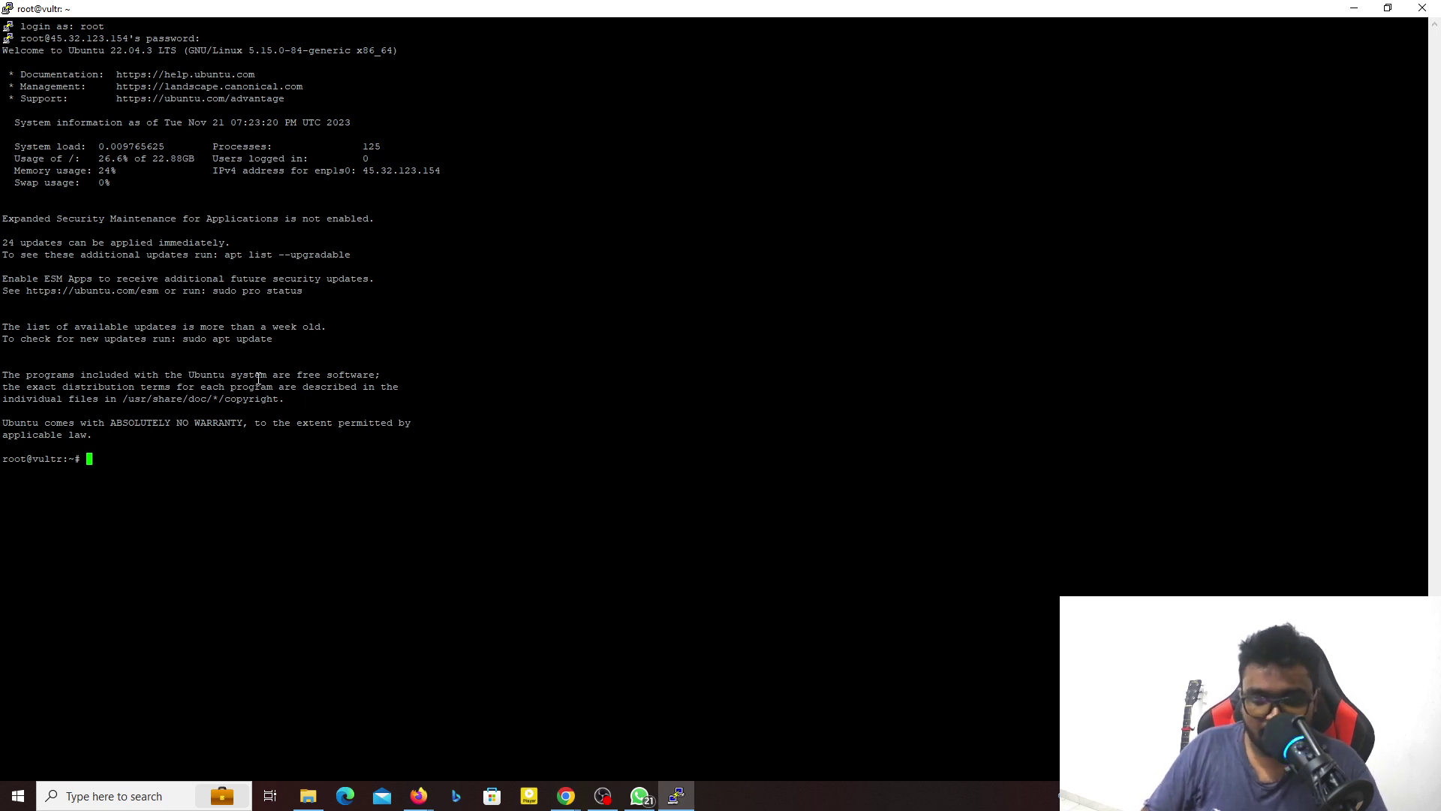
# List root's home directory, then move to / and list the filesystem root.
pyautogui.write('ls')
pyautogui.press('Return')
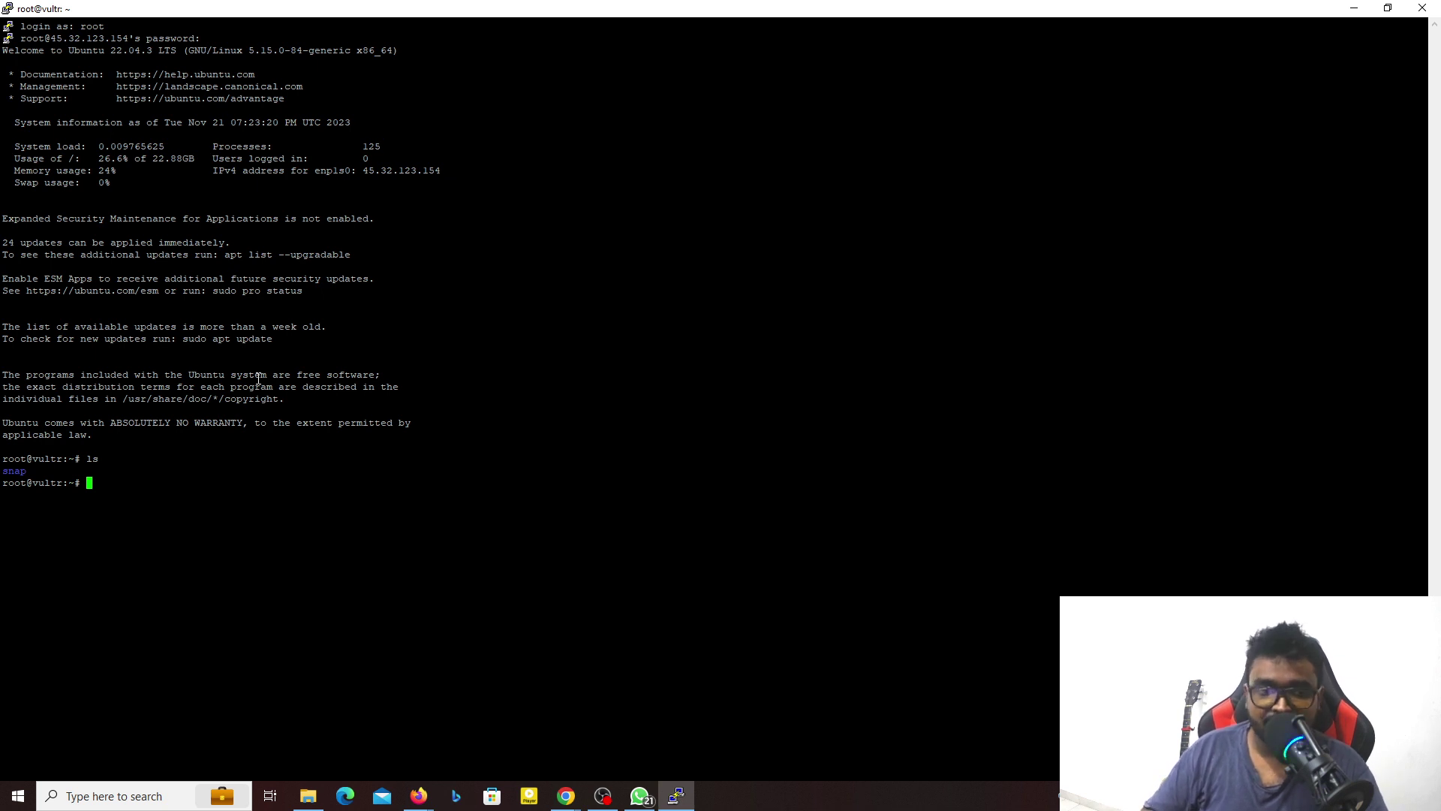
pyautogui.write('cd /')
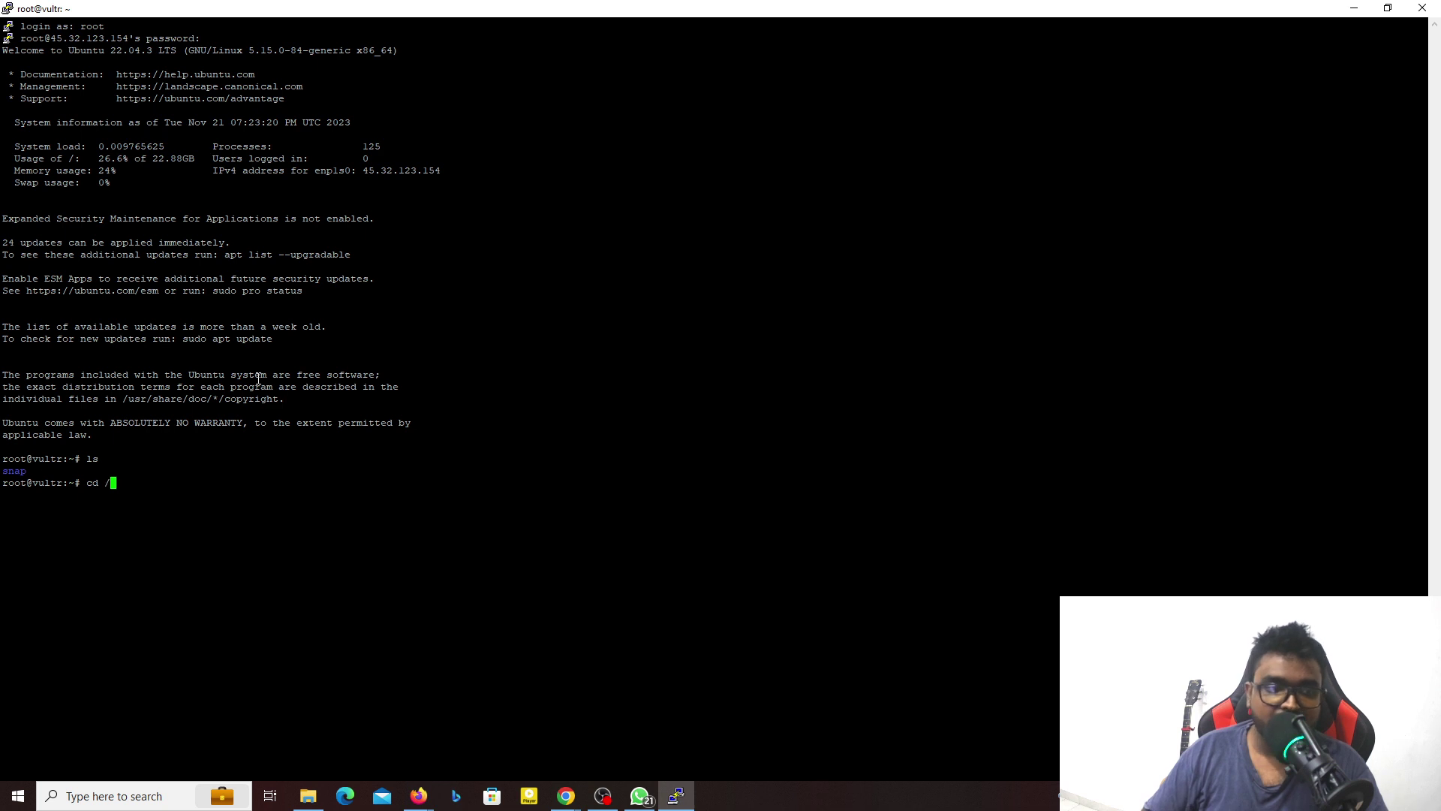
pyautogui.press('Return')
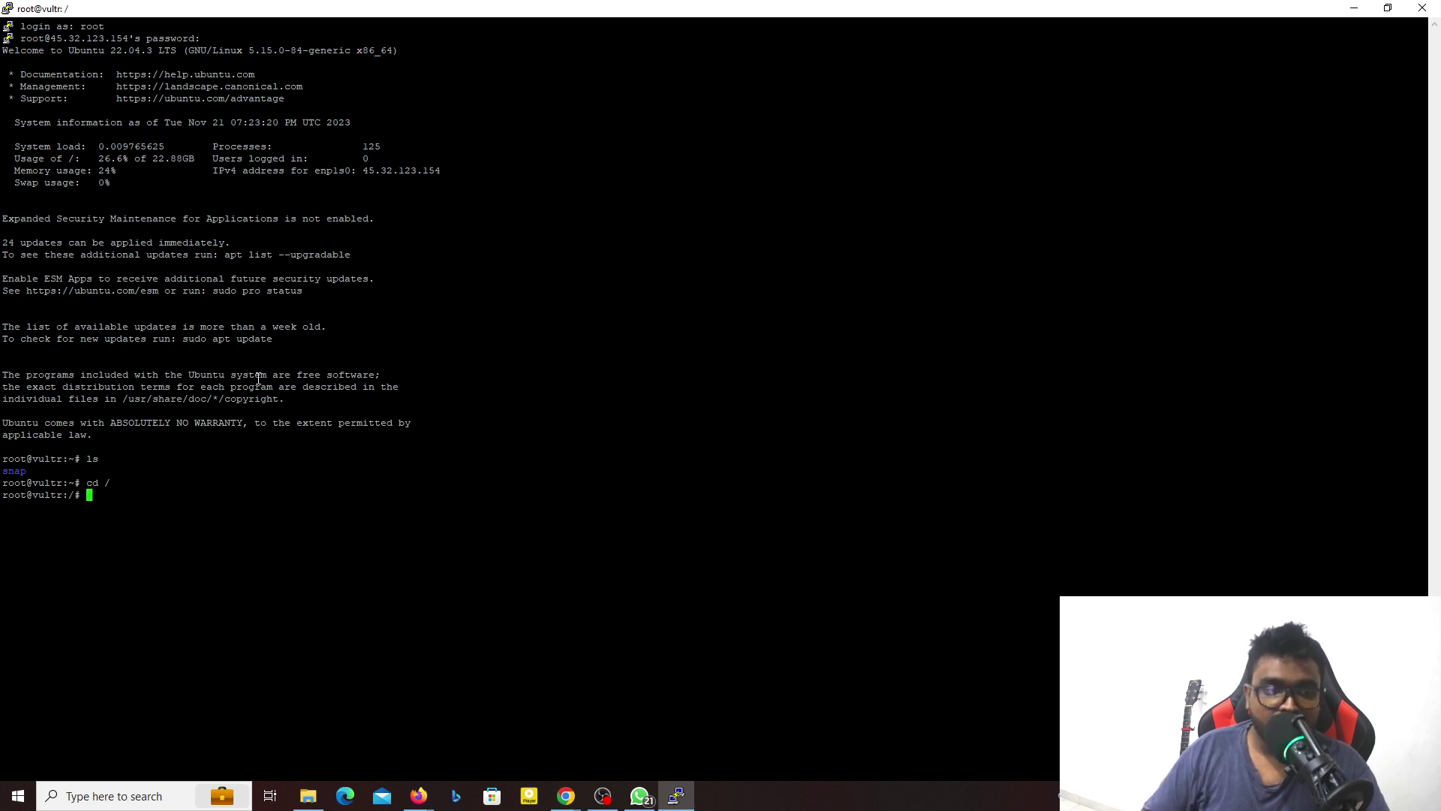
pyautogui.write('ls')
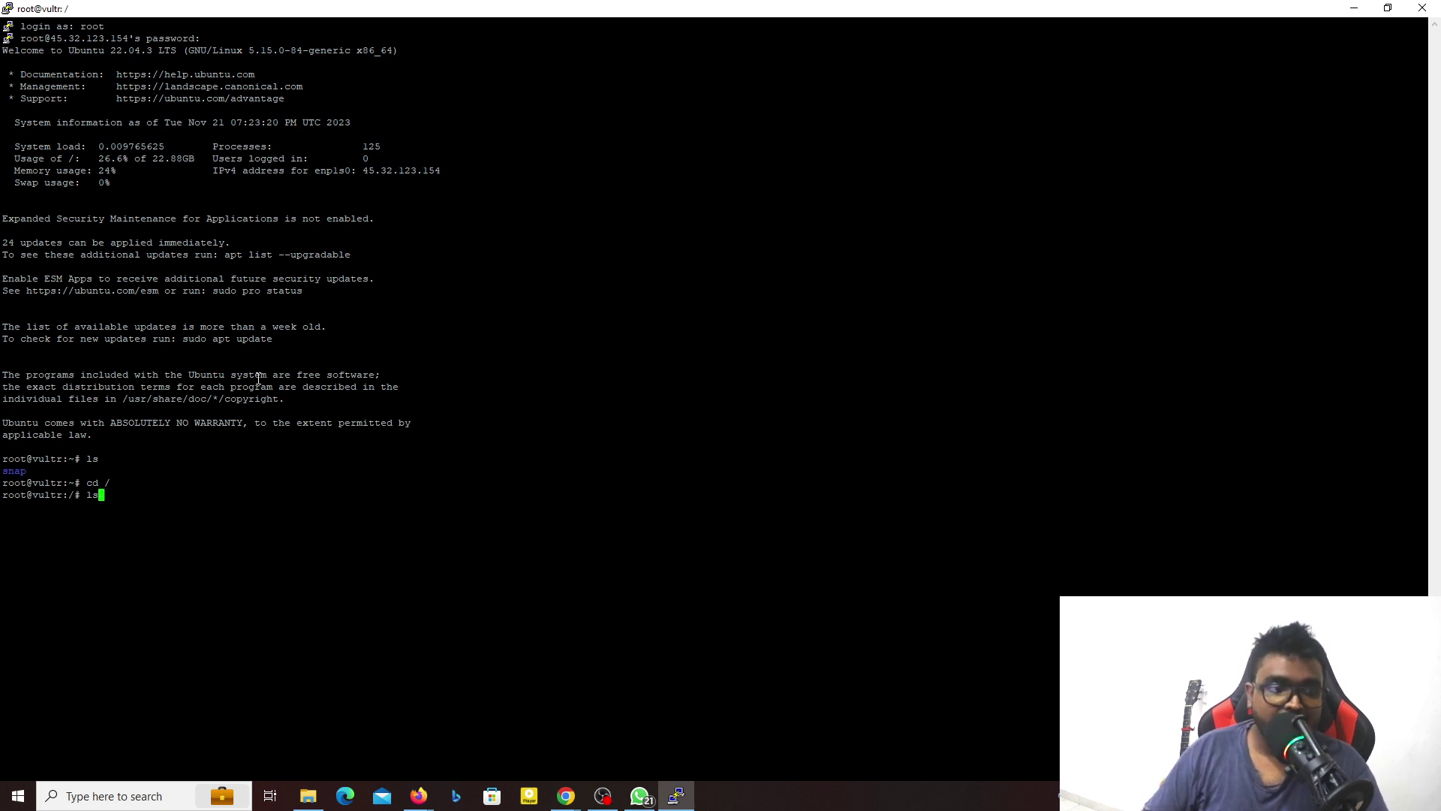
pyautogui.press('Return')
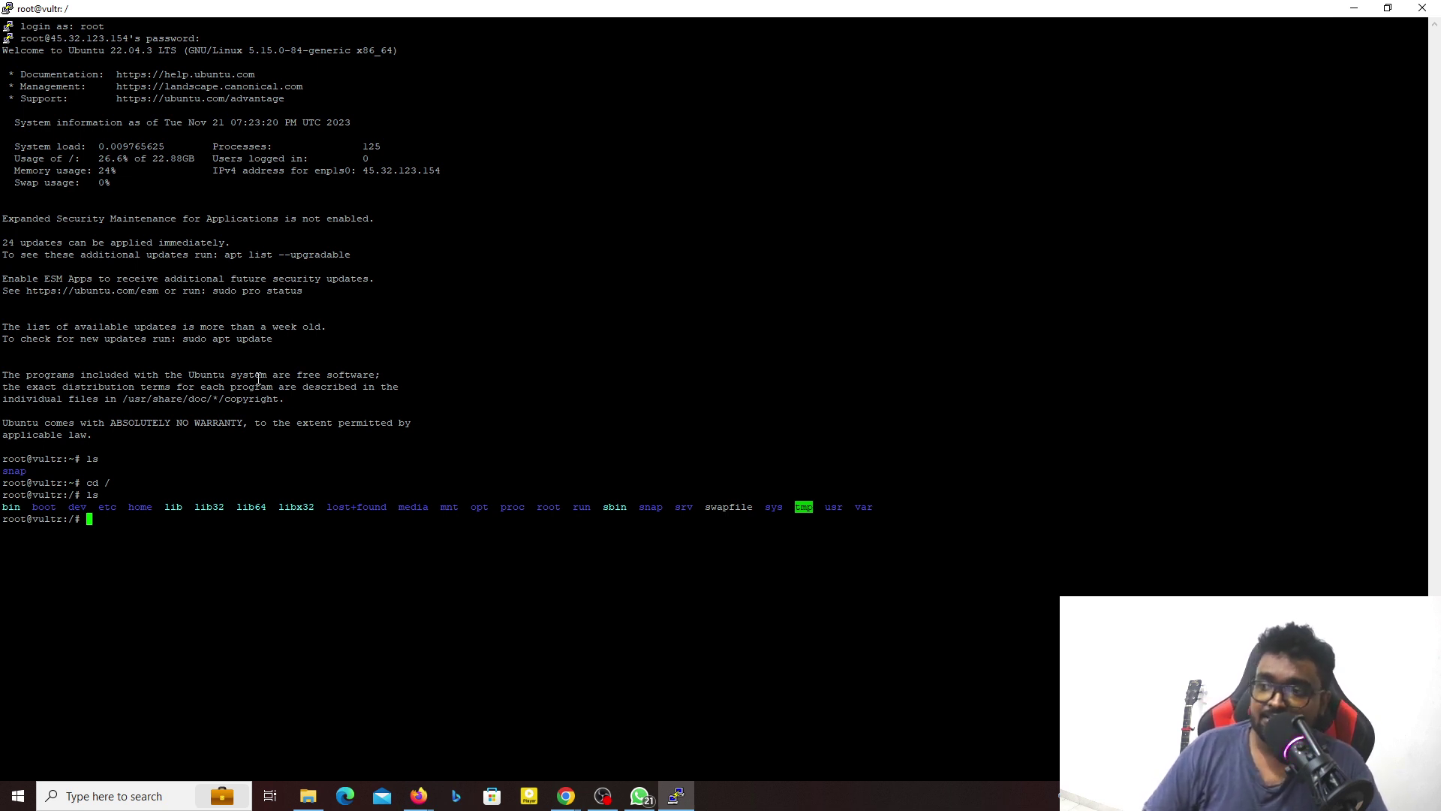
# Move into /home and list it, showing the ubuntu folder.
pyautogui.write('cd home')
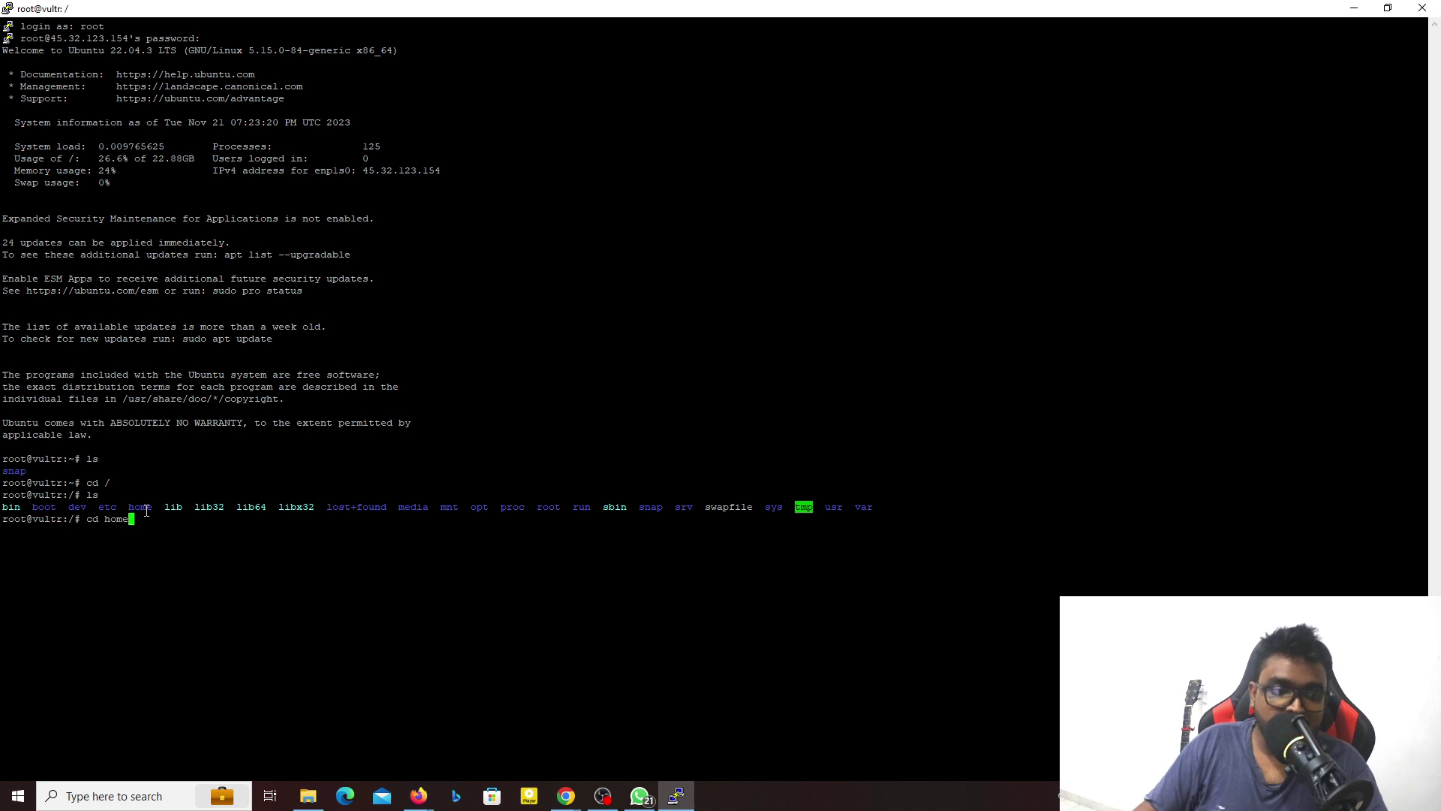
pyautogui.press('Return')
pyautogui.write('ls')
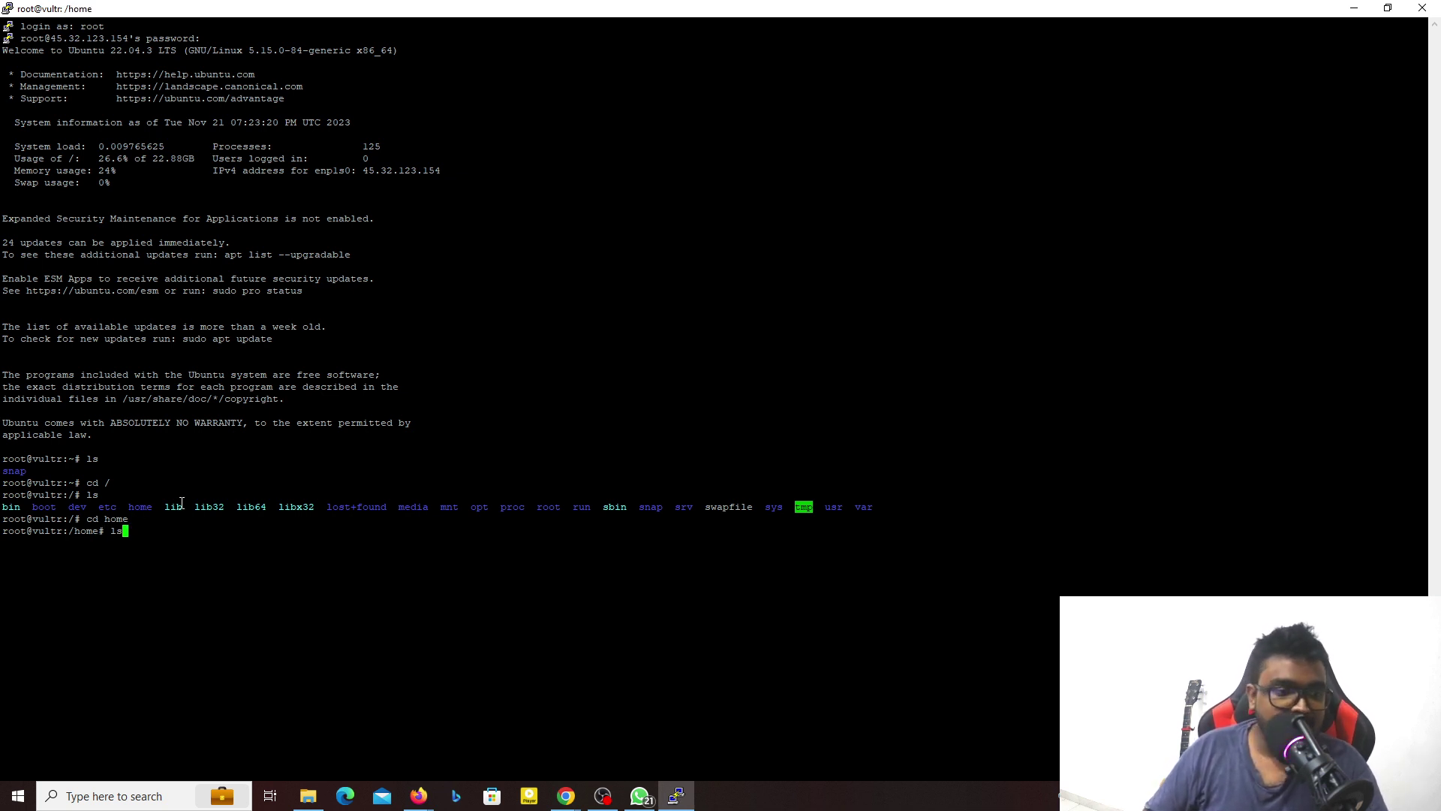
pyautogui.press('Return')
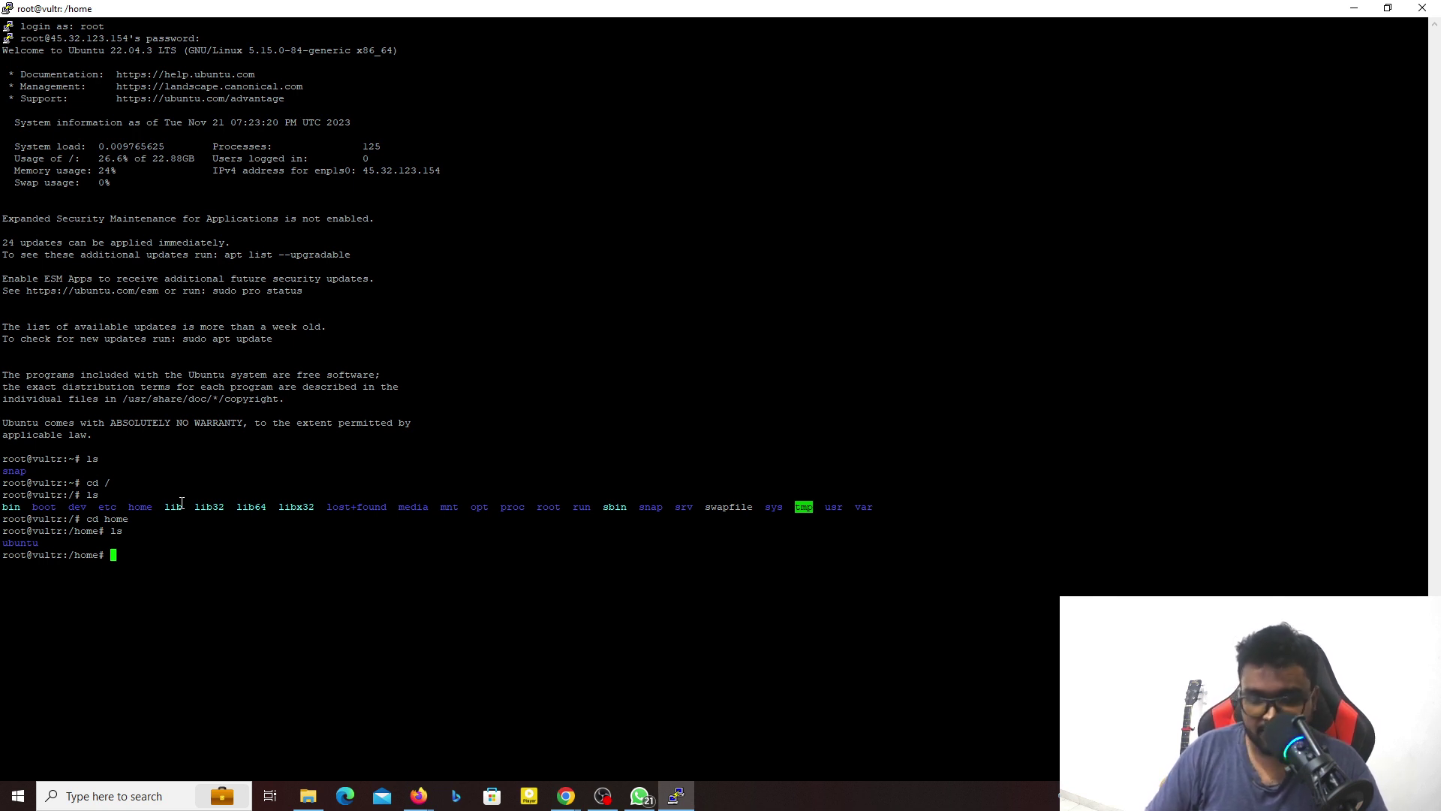
pyautogui.write('mkdir kdj')
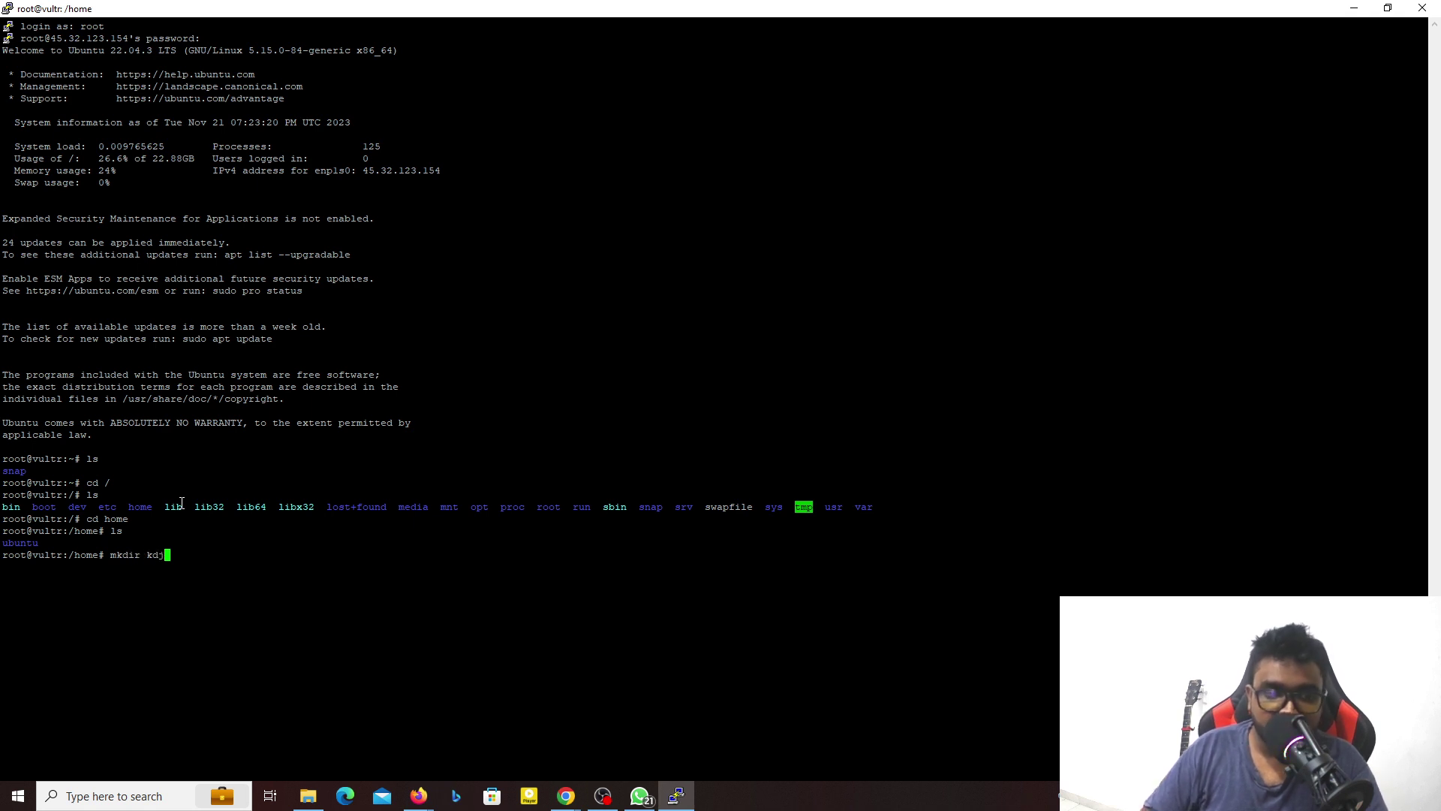
# Create a kdj directory in /home and list it to confirm it exists.
pyautogui.press('Return')
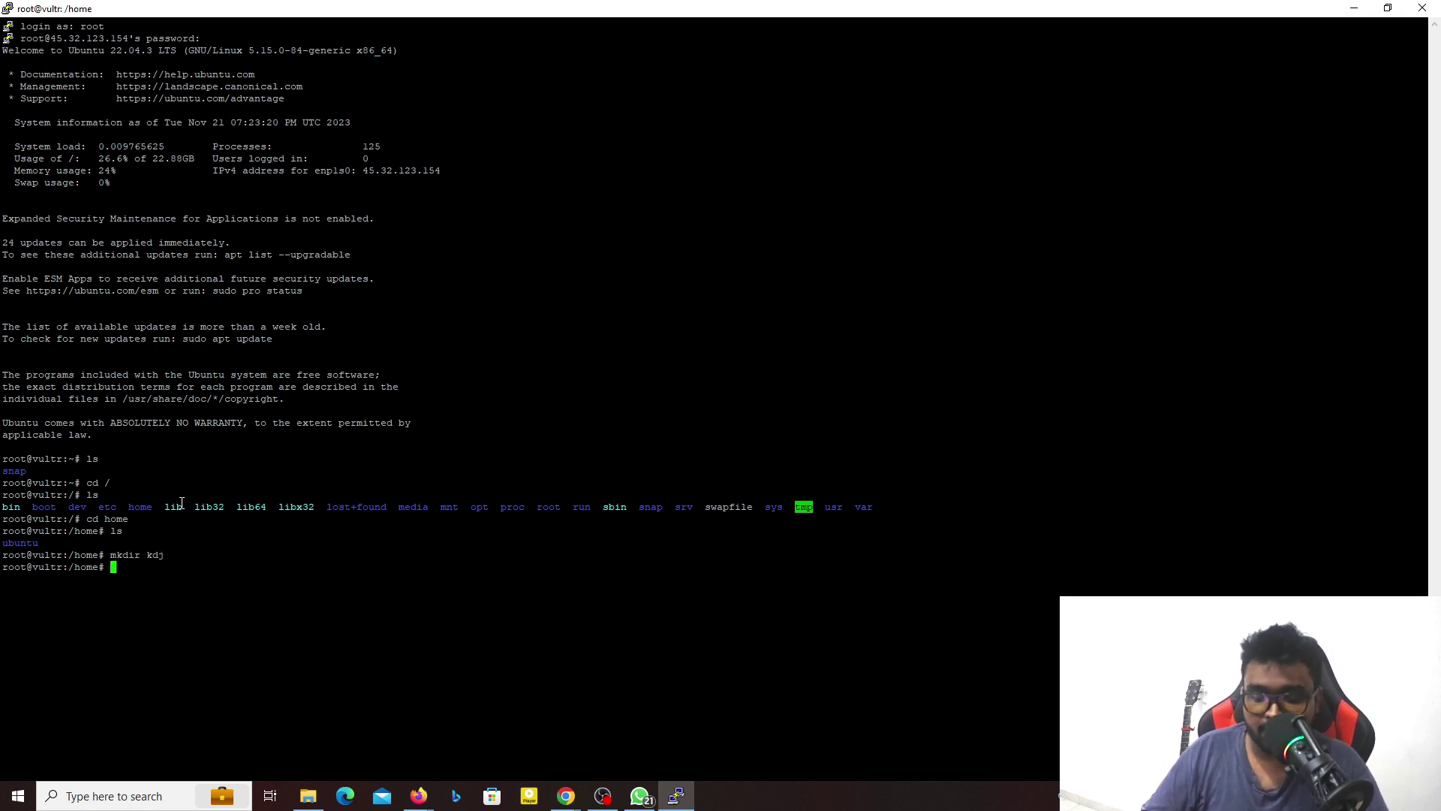
pyautogui.write('ls')
pyautogui.press('Return')
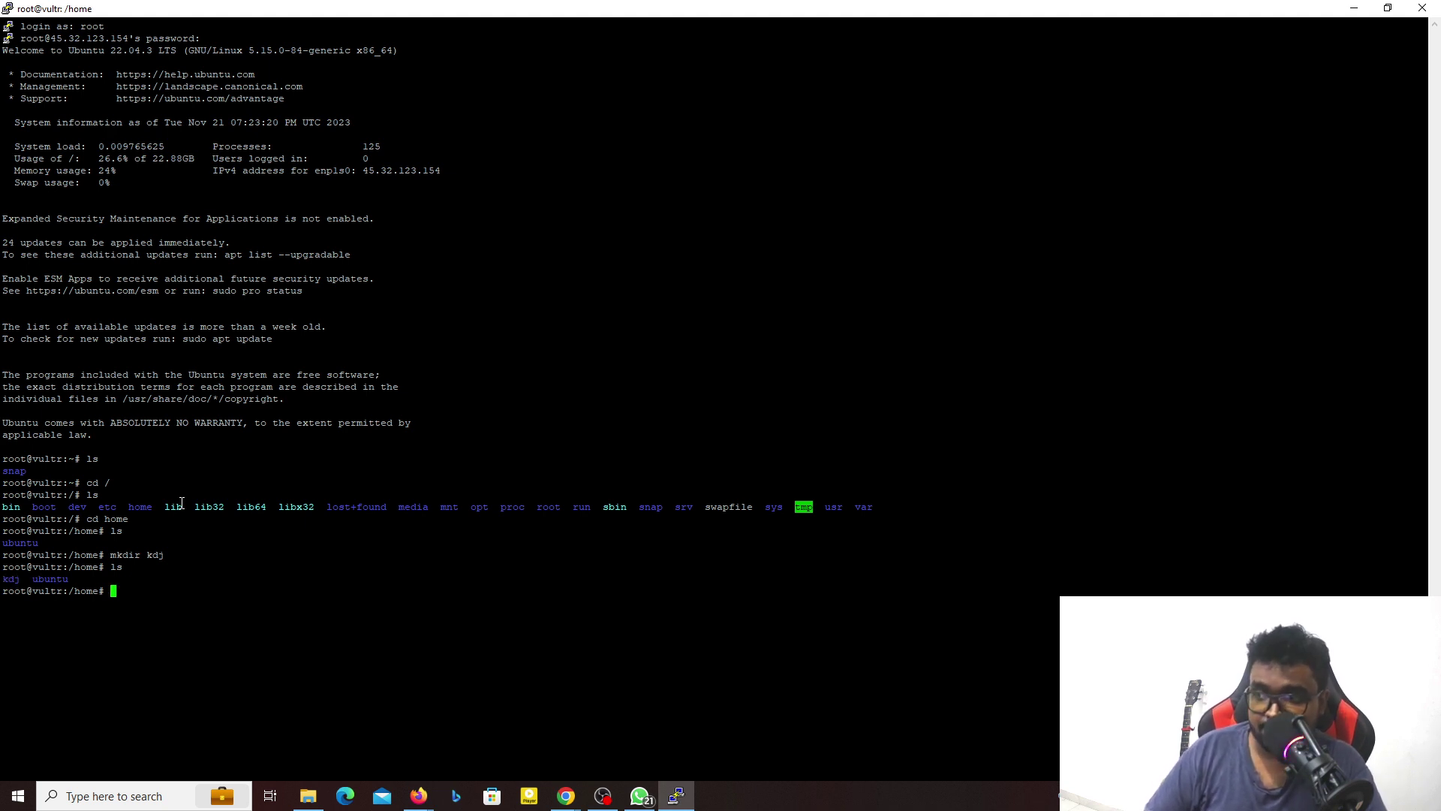
# Try deleting kdj with rm twice; both attempts fail with 'Is a directory'.
pyautogui.write('rm ')
pyautogui.write('0')
pyautogui.write('f')
pyautogui.write(' kdj')
pyautogui.press('Return')
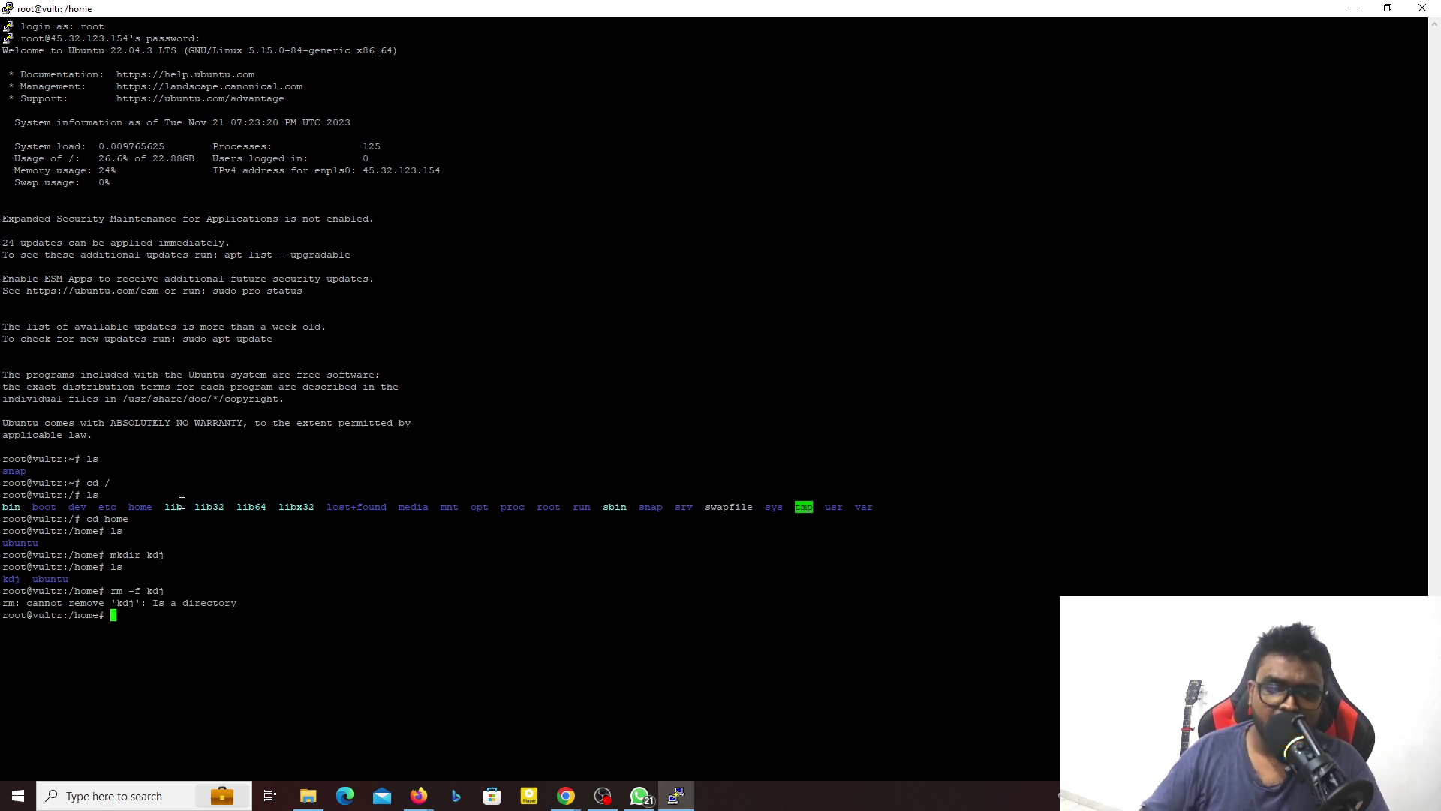
pyautogui.write('rm kdj')
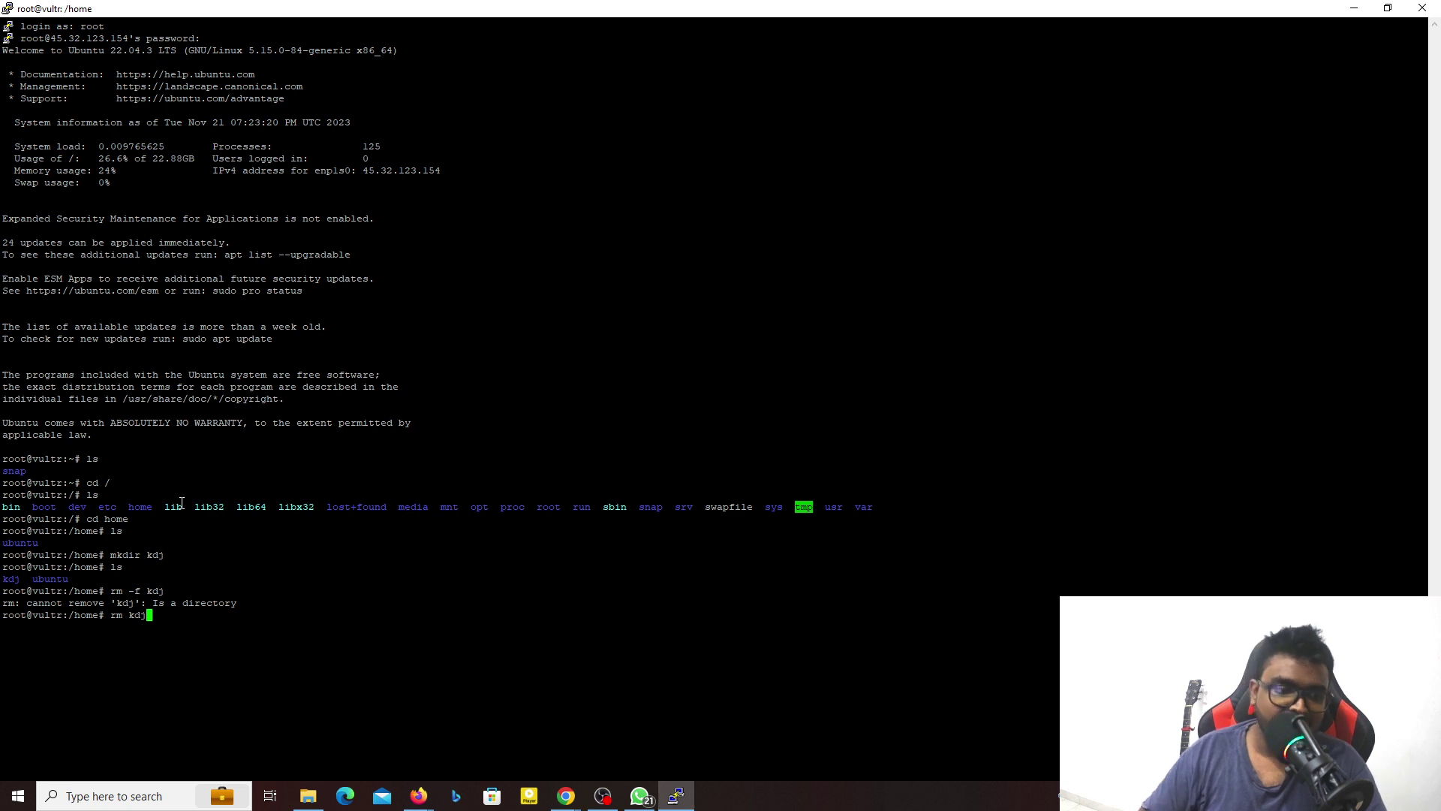
pyautogui.press('Return')
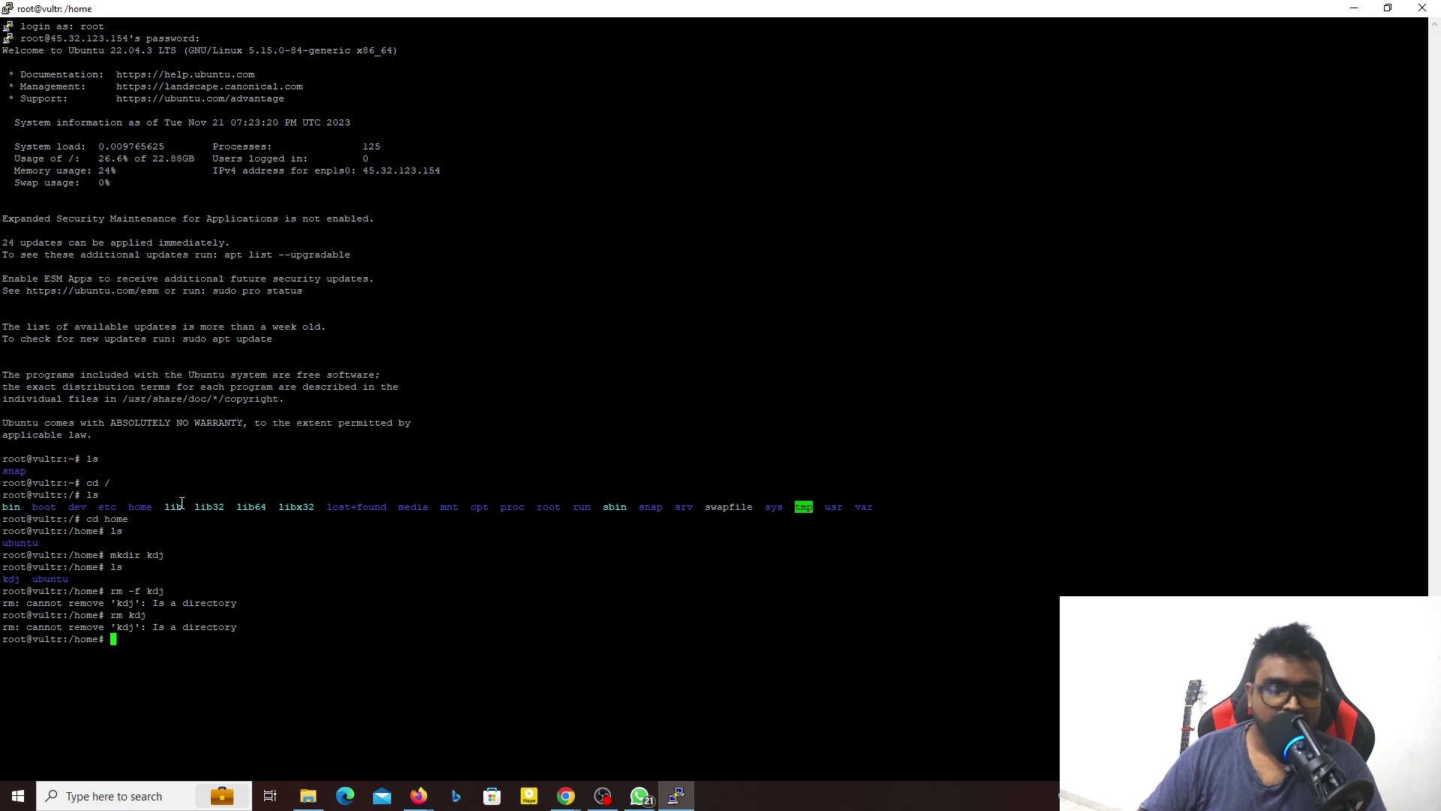
pyautogui.press('super')
# Launch Google Chrome and load the google.com search page.
pyautogui.write('google')
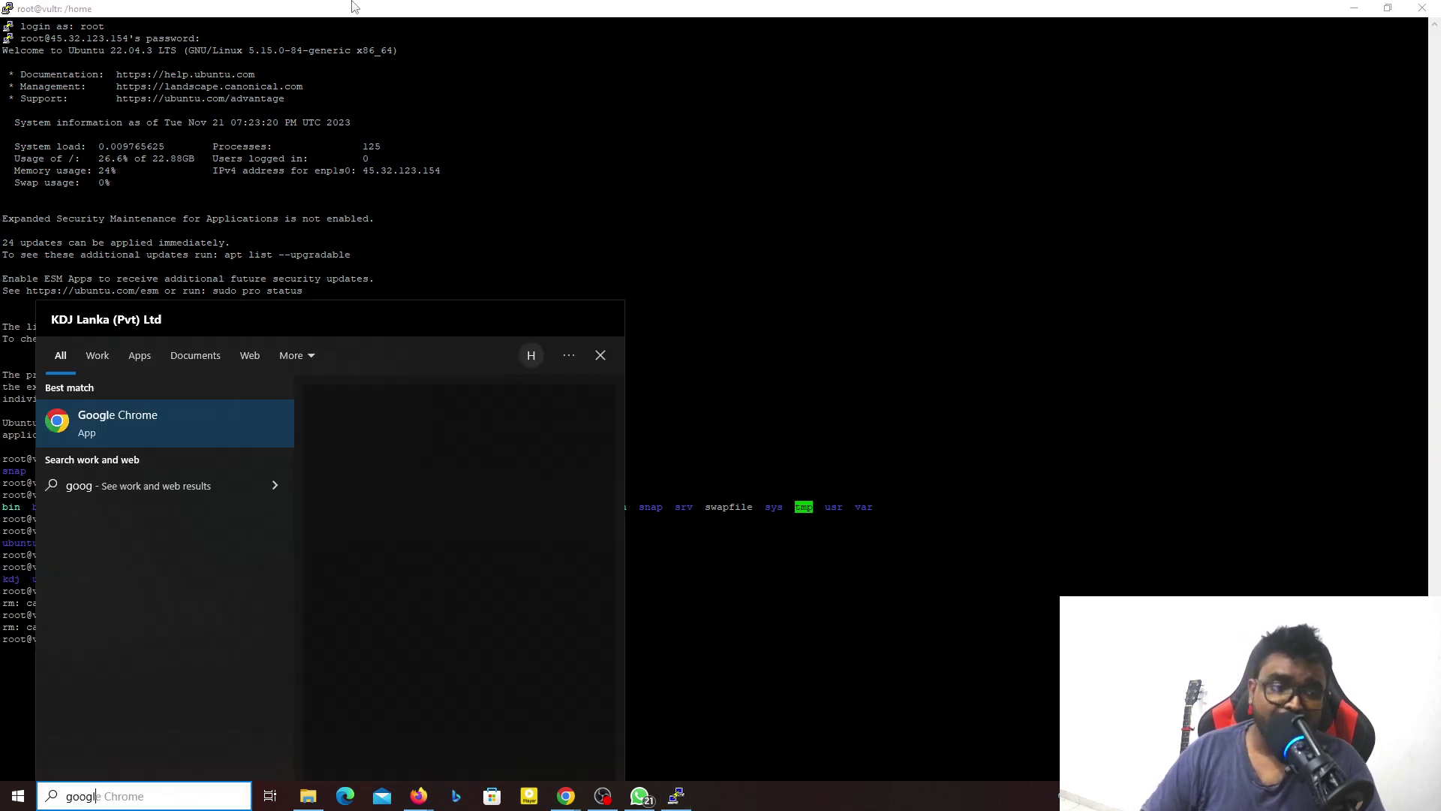
pyautogui.press('Escape')
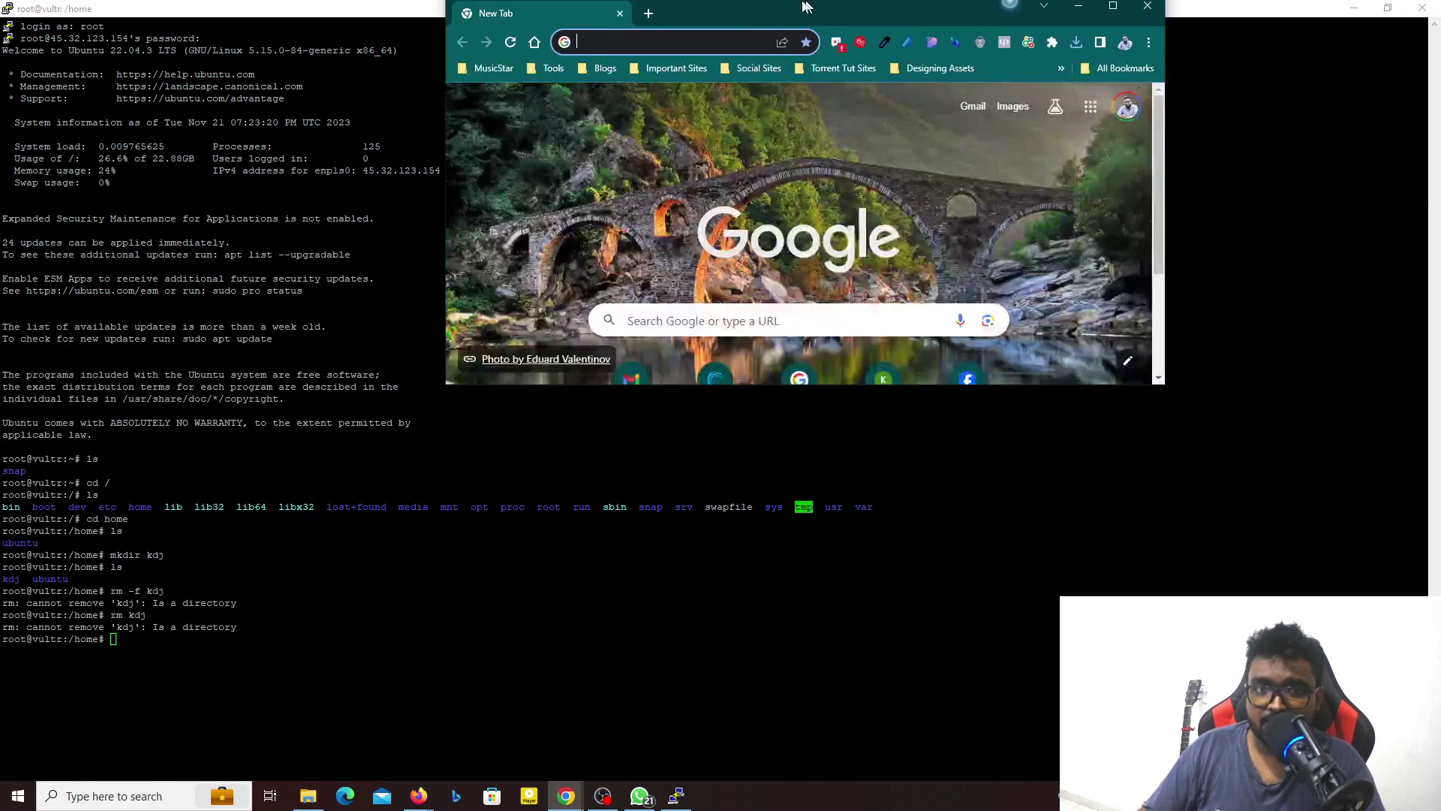
pyautogui.write('m')
pyautogui.press('BackSpace')
pyautogui.write('googl')
pyautogui.press('Return')
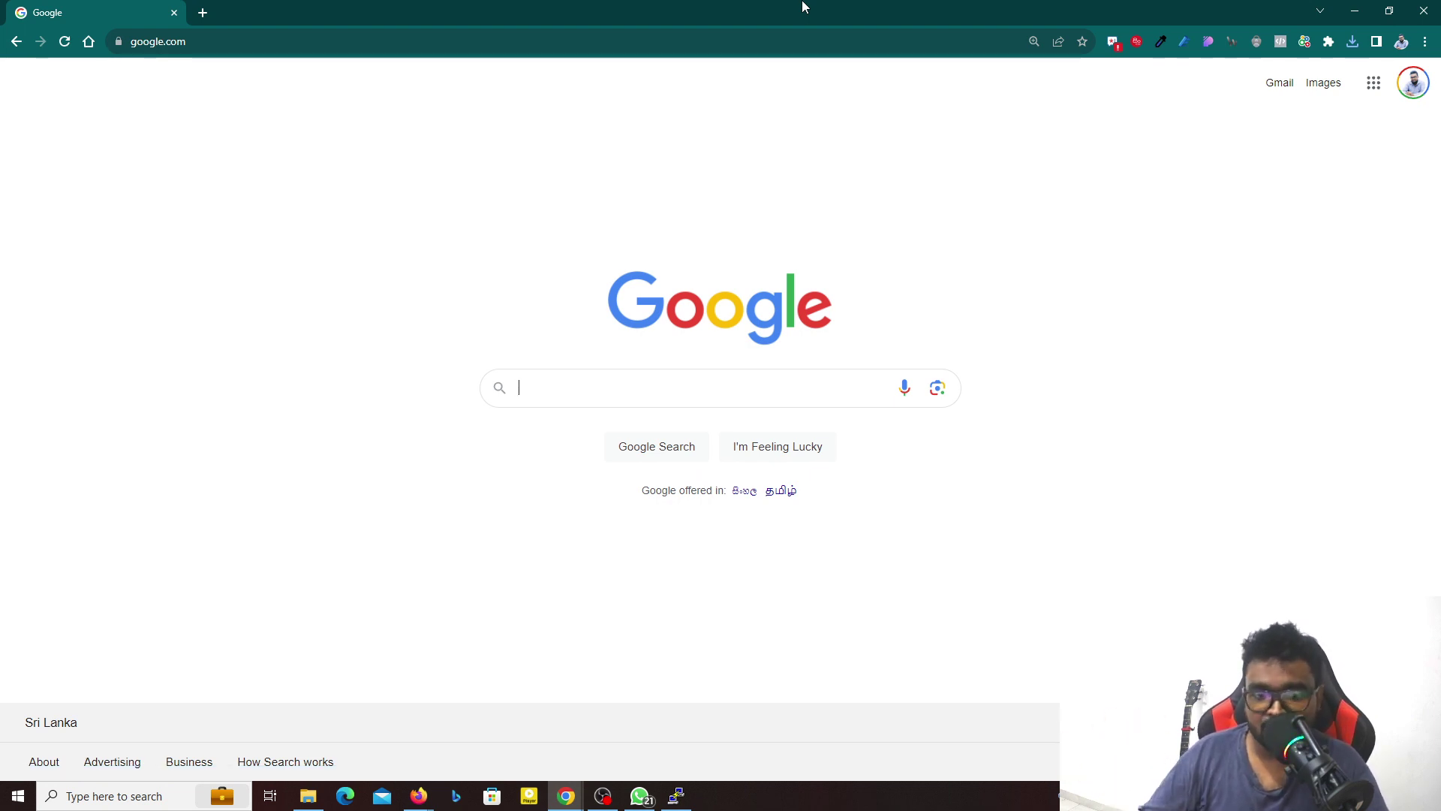
# Search 'remove a folder in linux', then return to PuTTY and type rm -d kdj.
pyautogui.write('how')
pyautogui.press('BackSpace')
pyautogui.press('BackSpace')
pyautogui.press('BackSpace')
pyautogui.write('r')
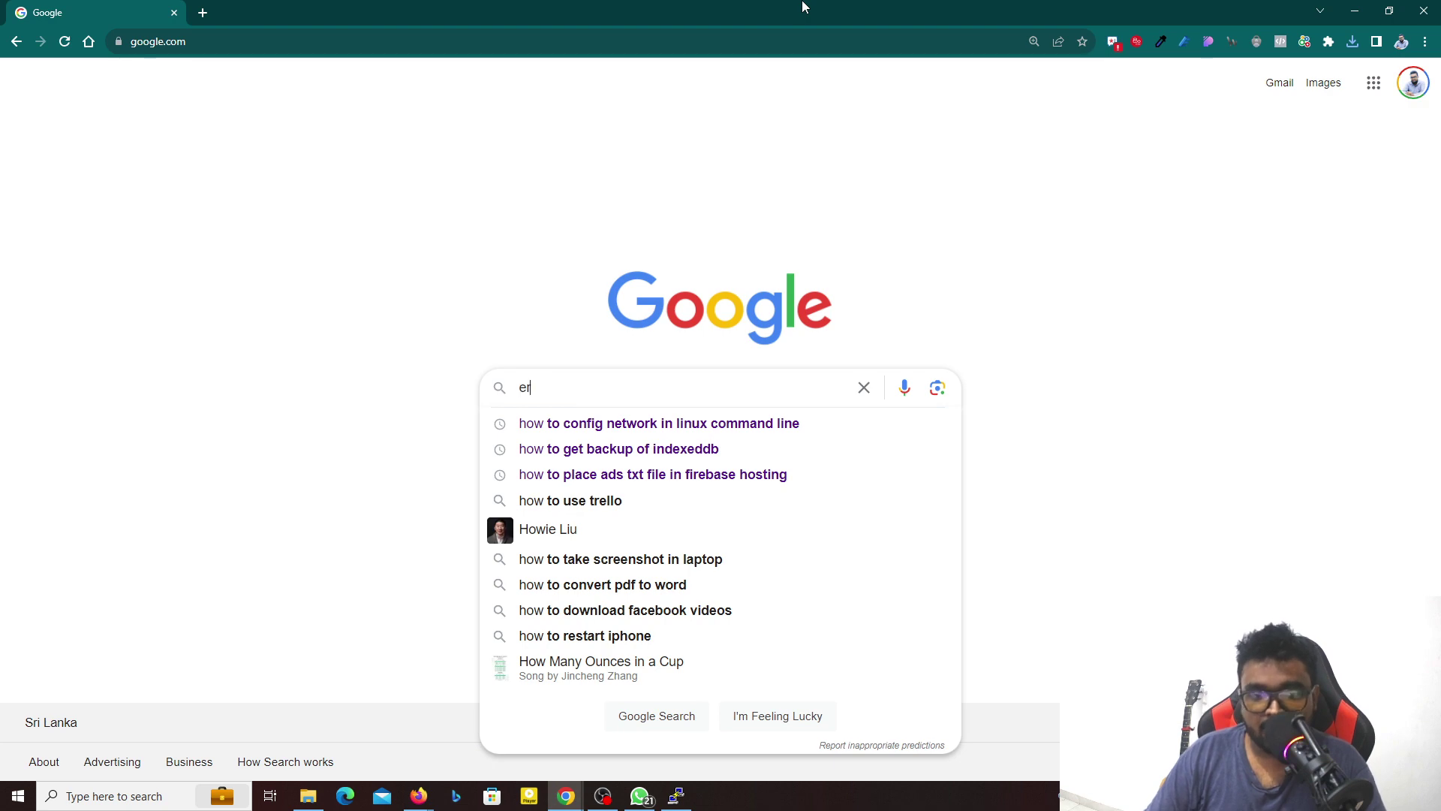
pyautogui.write('emove a')
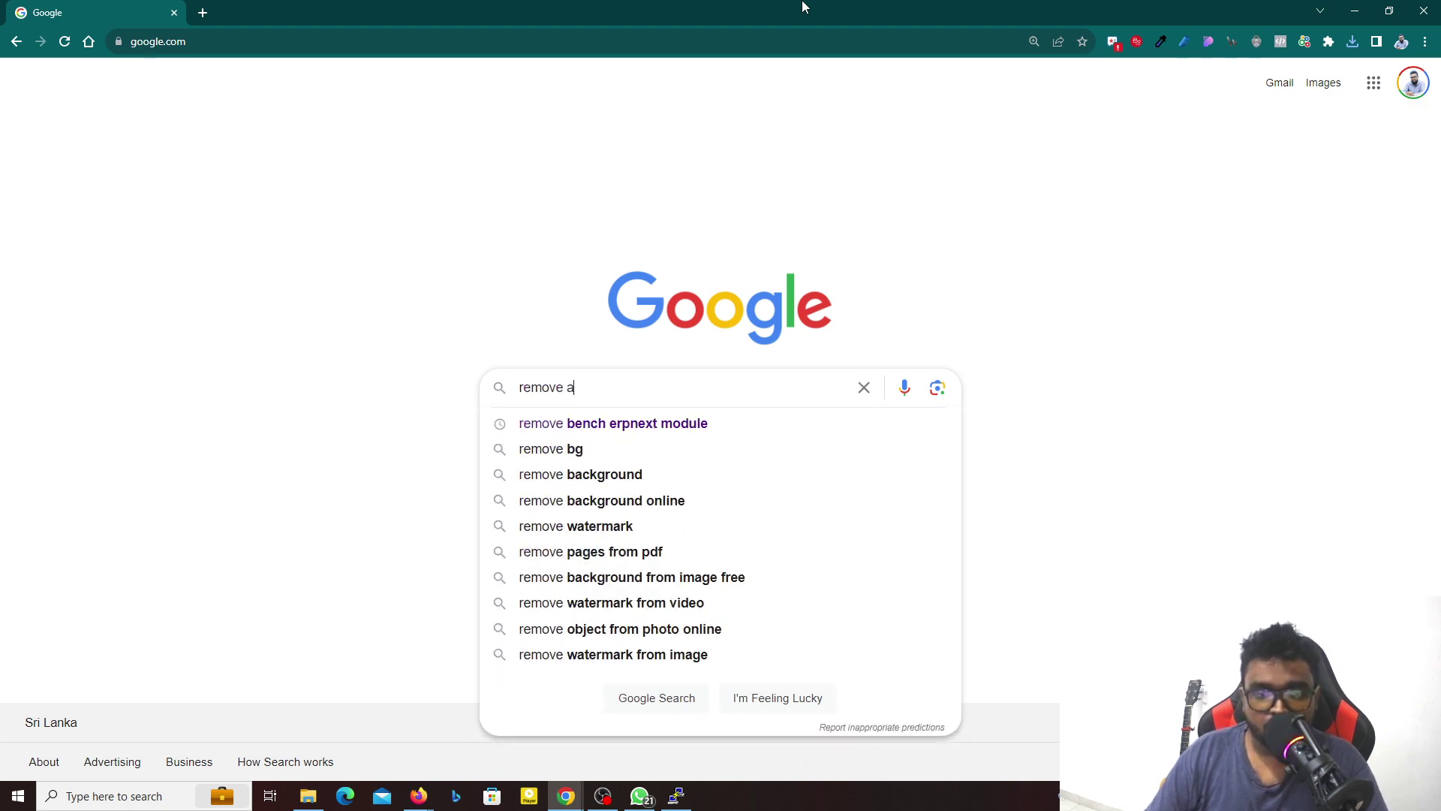
pyautogui.write(' folder in linux')
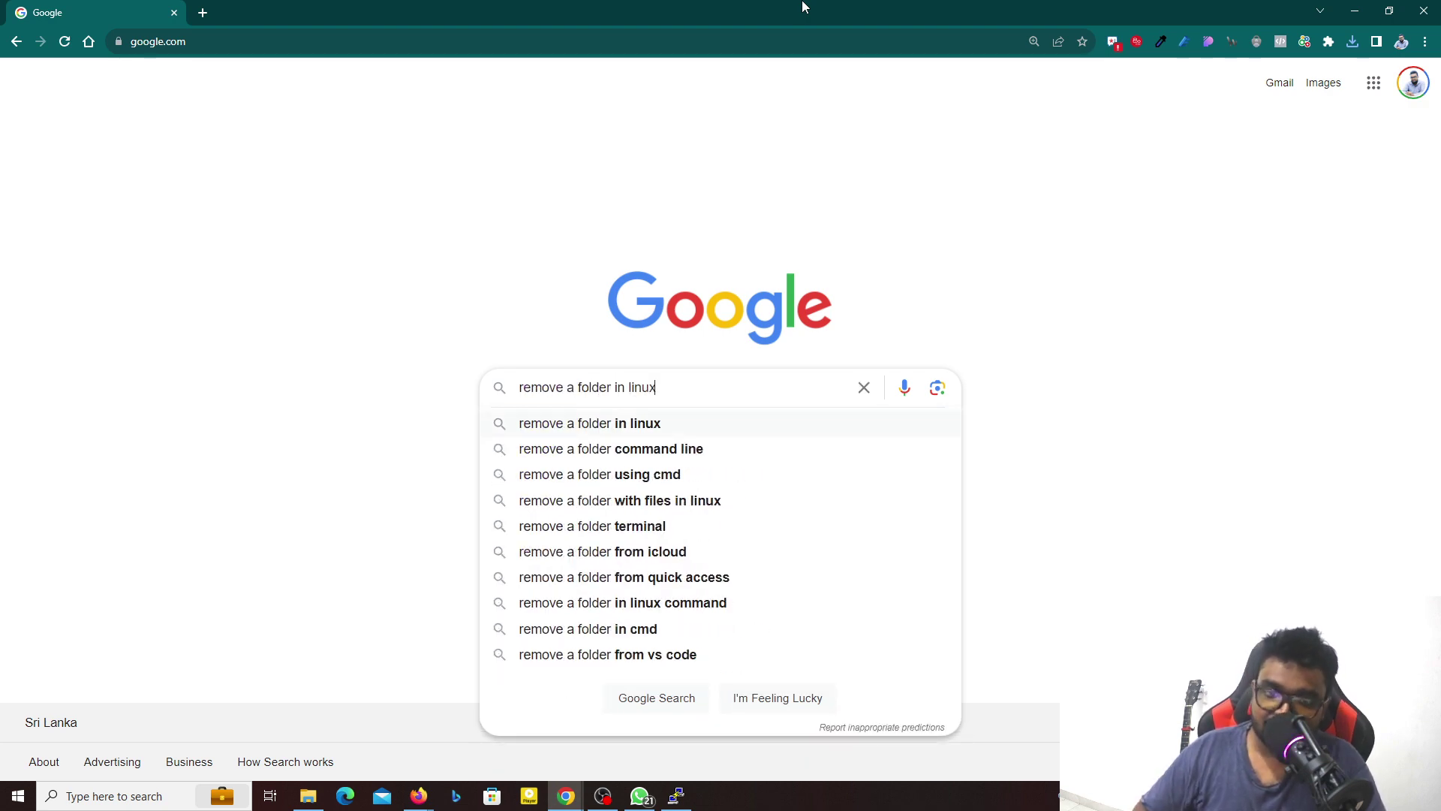
pyautogui.press('Return')
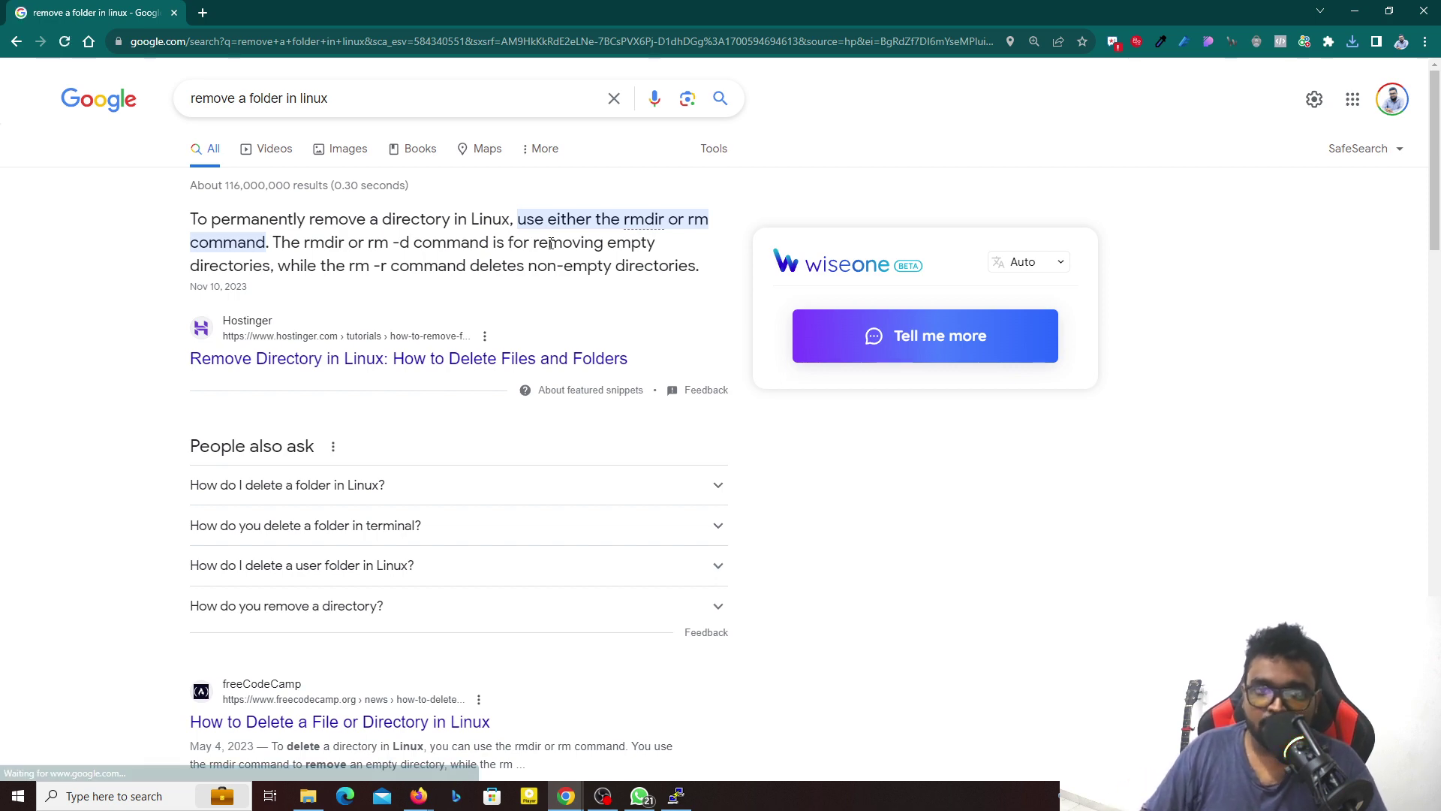
pyautogui.moveTo(740, 11); pyautogui.dragTo(938, 2)
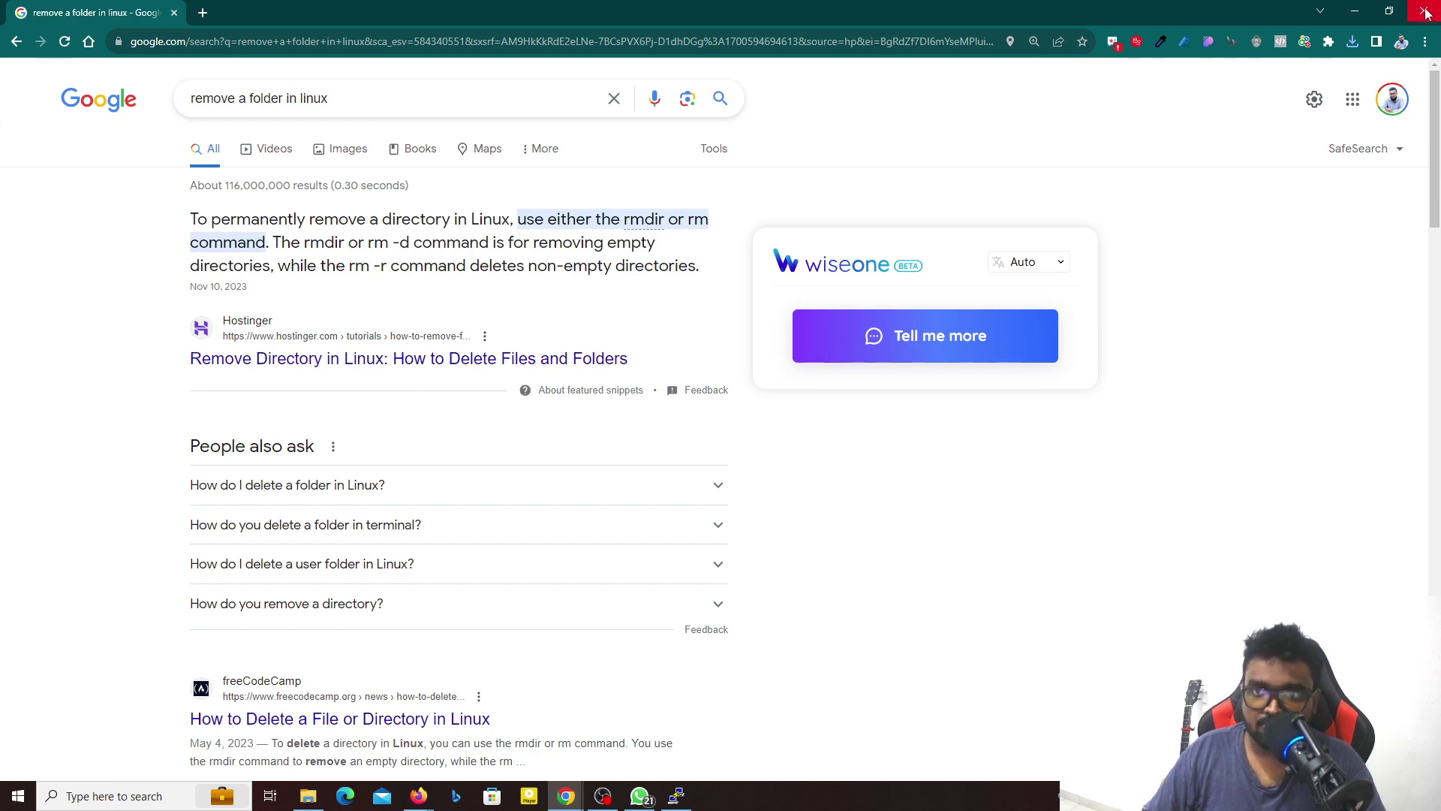
pyautogui.hotkey('alt', 'Tab')
pyautogui.write('rm -d')
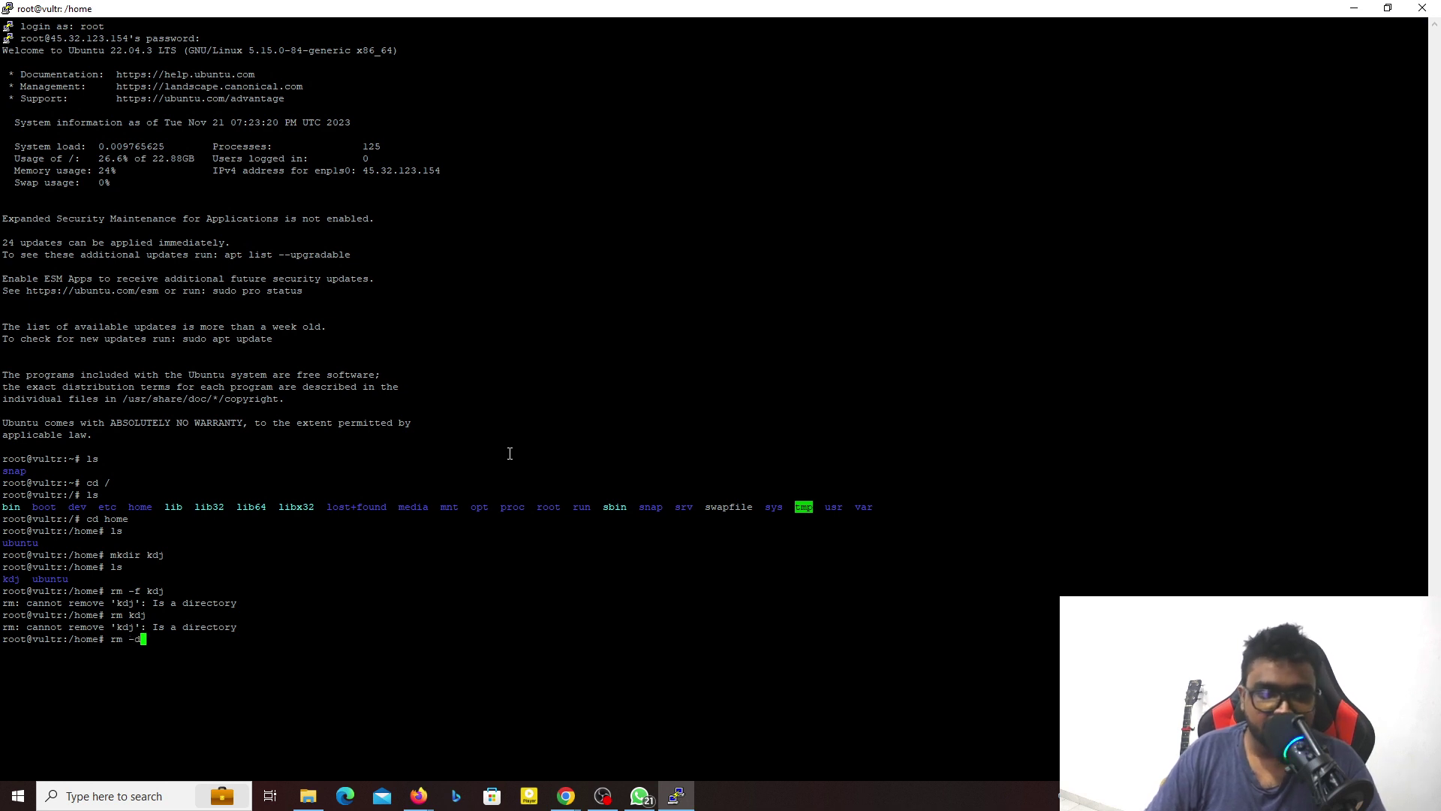
pyautogui.write(' kdj')
# Remove the empty kdj directory with rm -d and list /home to confirm it is gone.
pyautogui.press('Return')
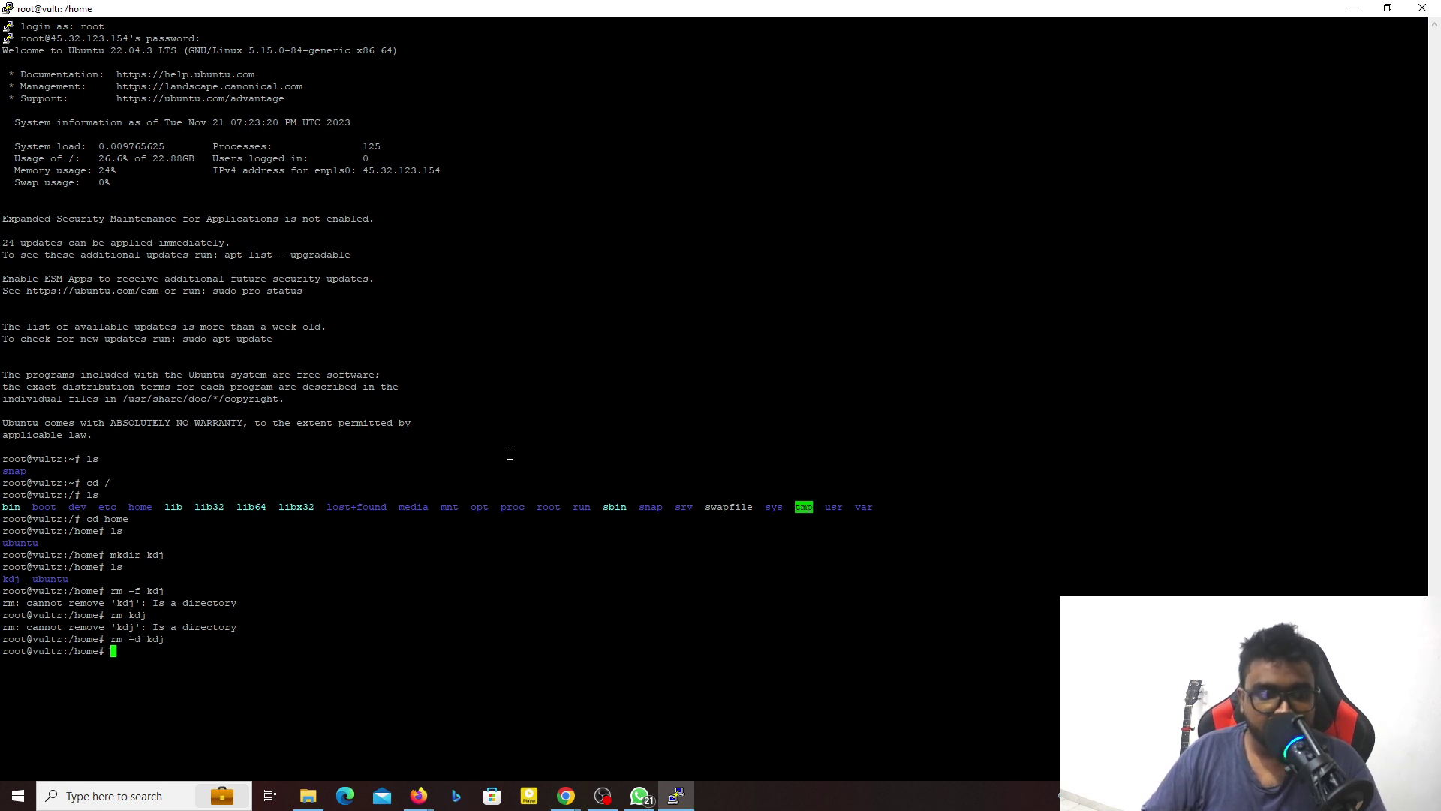
pyautogui.write('ls')
pyautogui.press('Return')
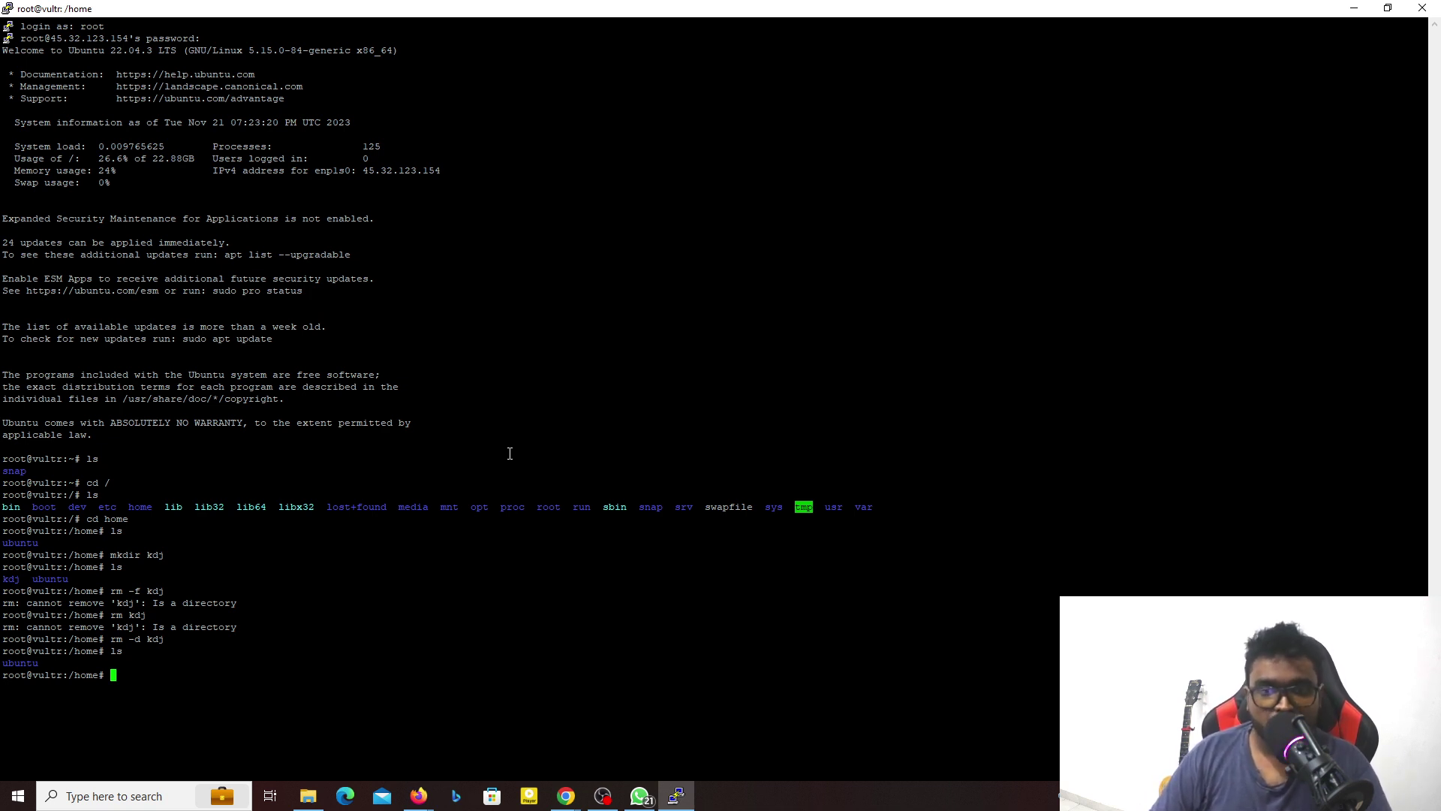
# Create a new hello.txt file in nano, correcting the file name typos.
pyautogui.write('nano ')
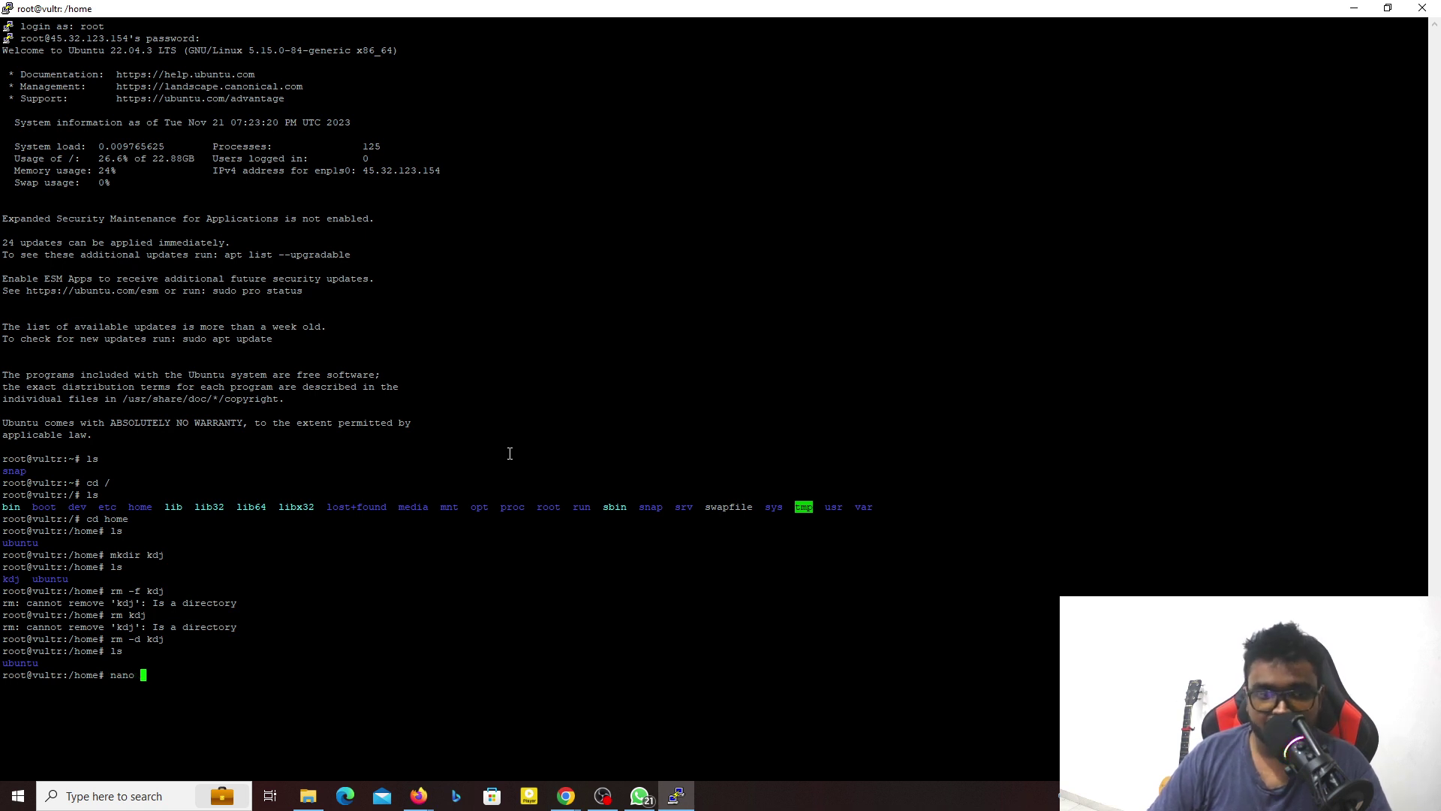
pyautogui.write('hello/')
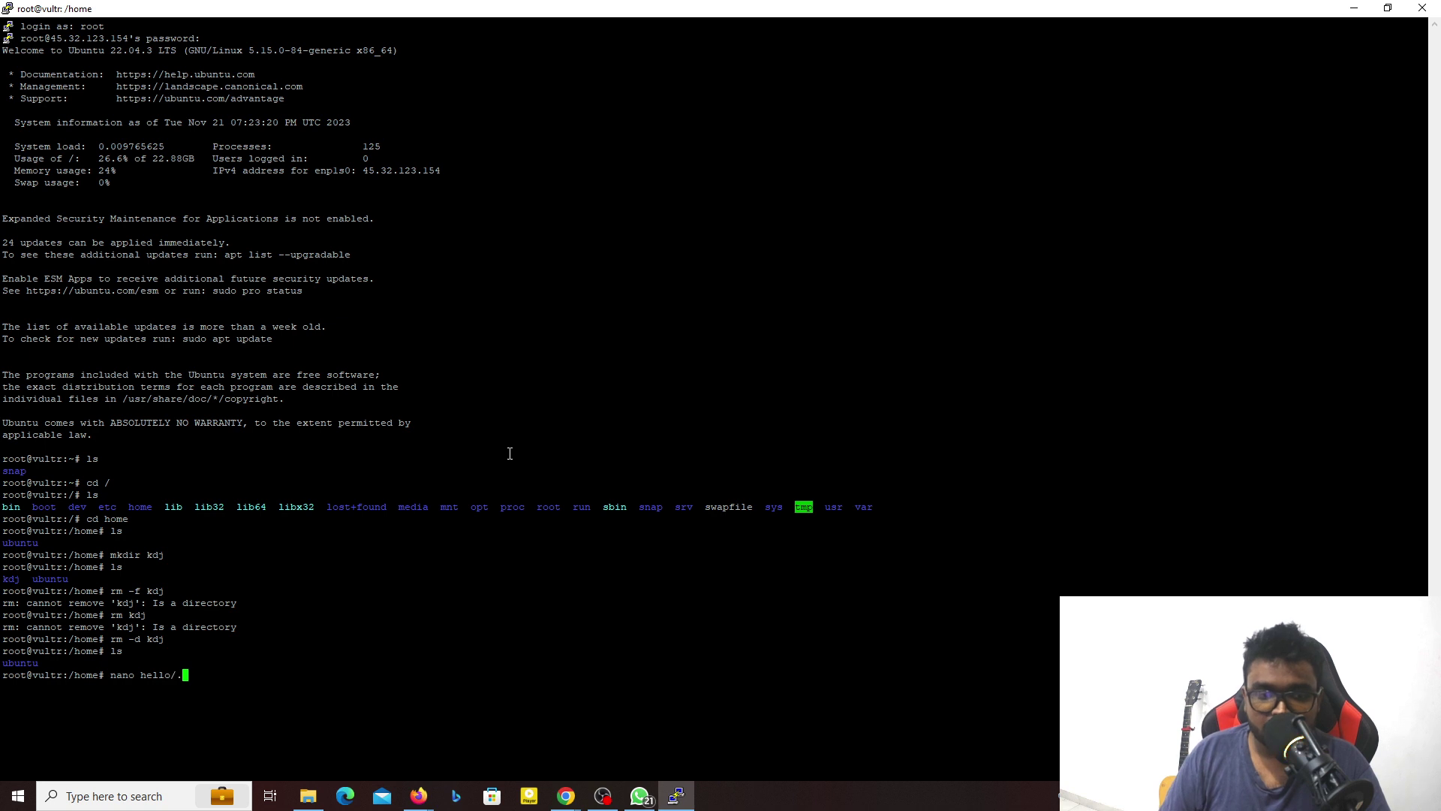
pyautogui.press('BackSpace')
pyautogui.write('.trx')
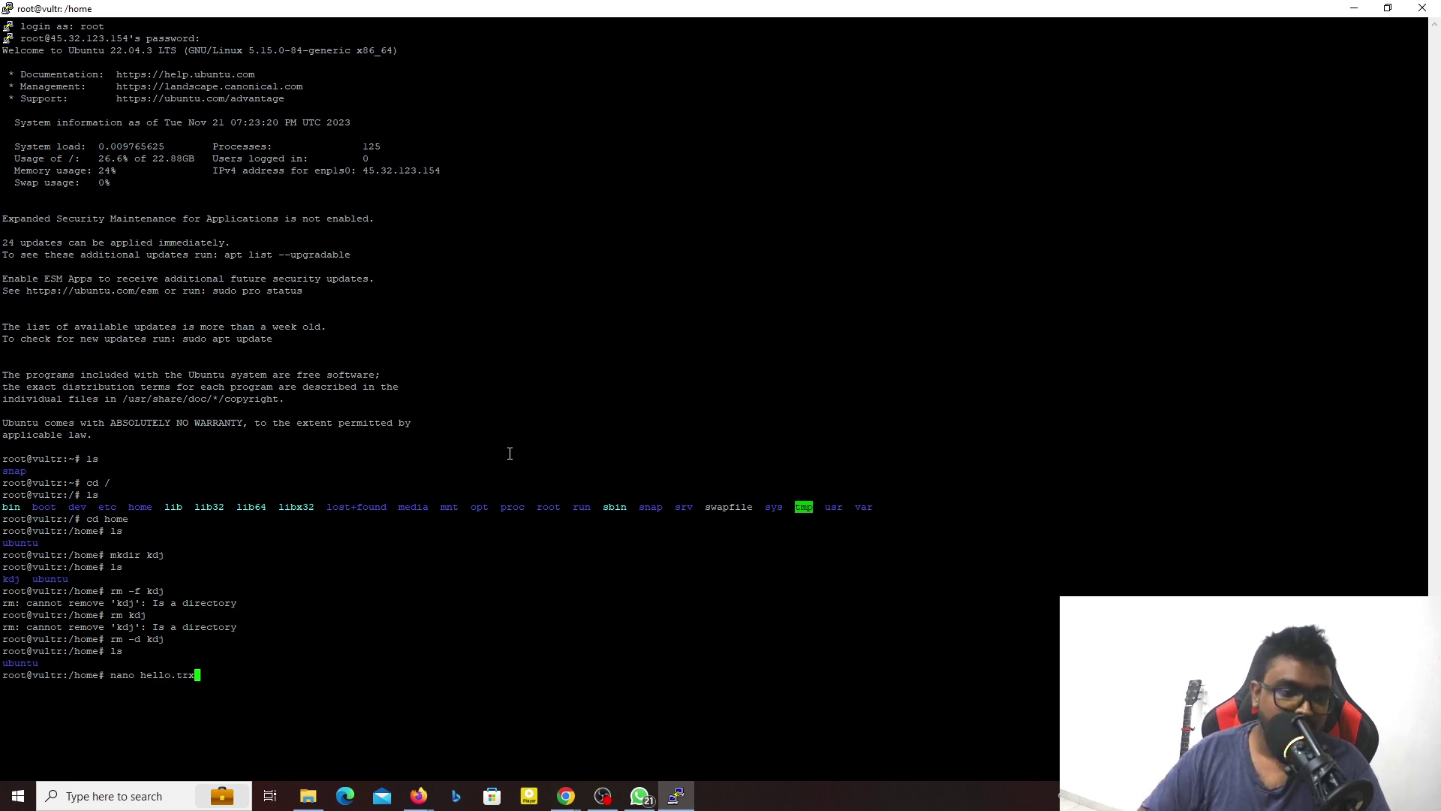
pyautogui.press('BackSpace')
pyautogui.press('BackSpace')
pyautogui.write('xt')
pyautogui.press('Return')
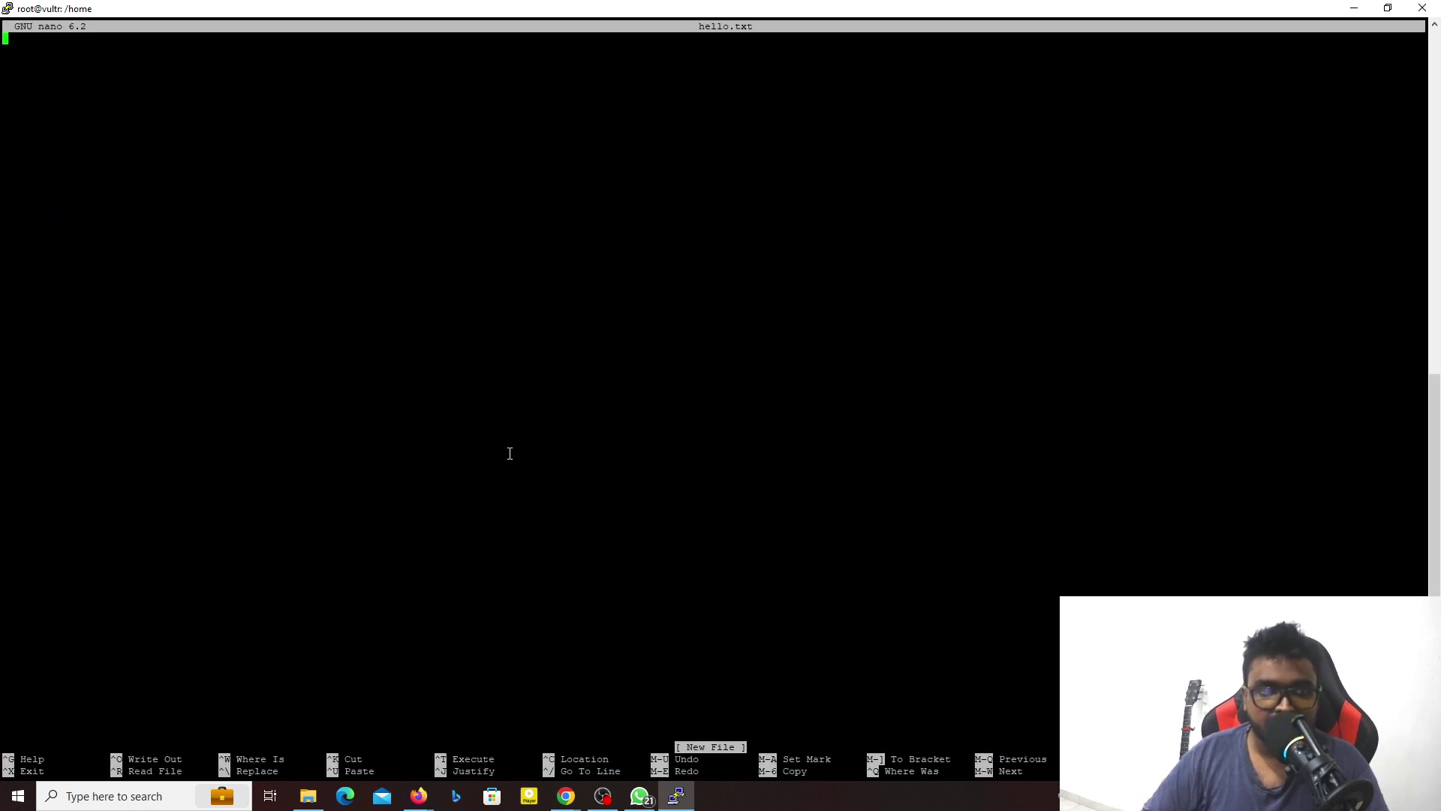
# Type 'Mama thamai hodatama kale' into hello.txt, then save and exit nano.
pyautogui.write('Mama thamai hodatama kale')
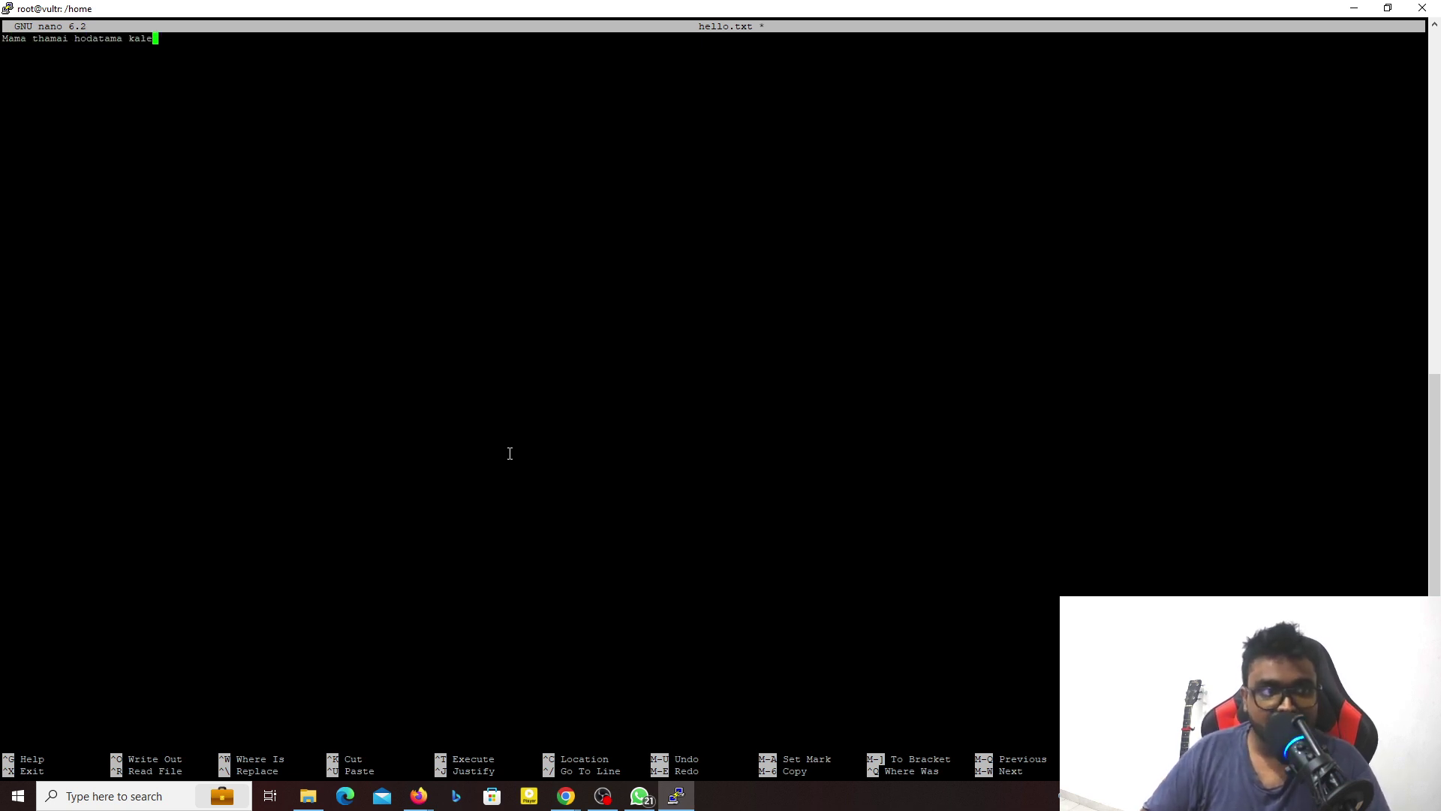
pyautogui.scroll(18, 510, 453)
pyautogui.scroll(-18, 510, 453)
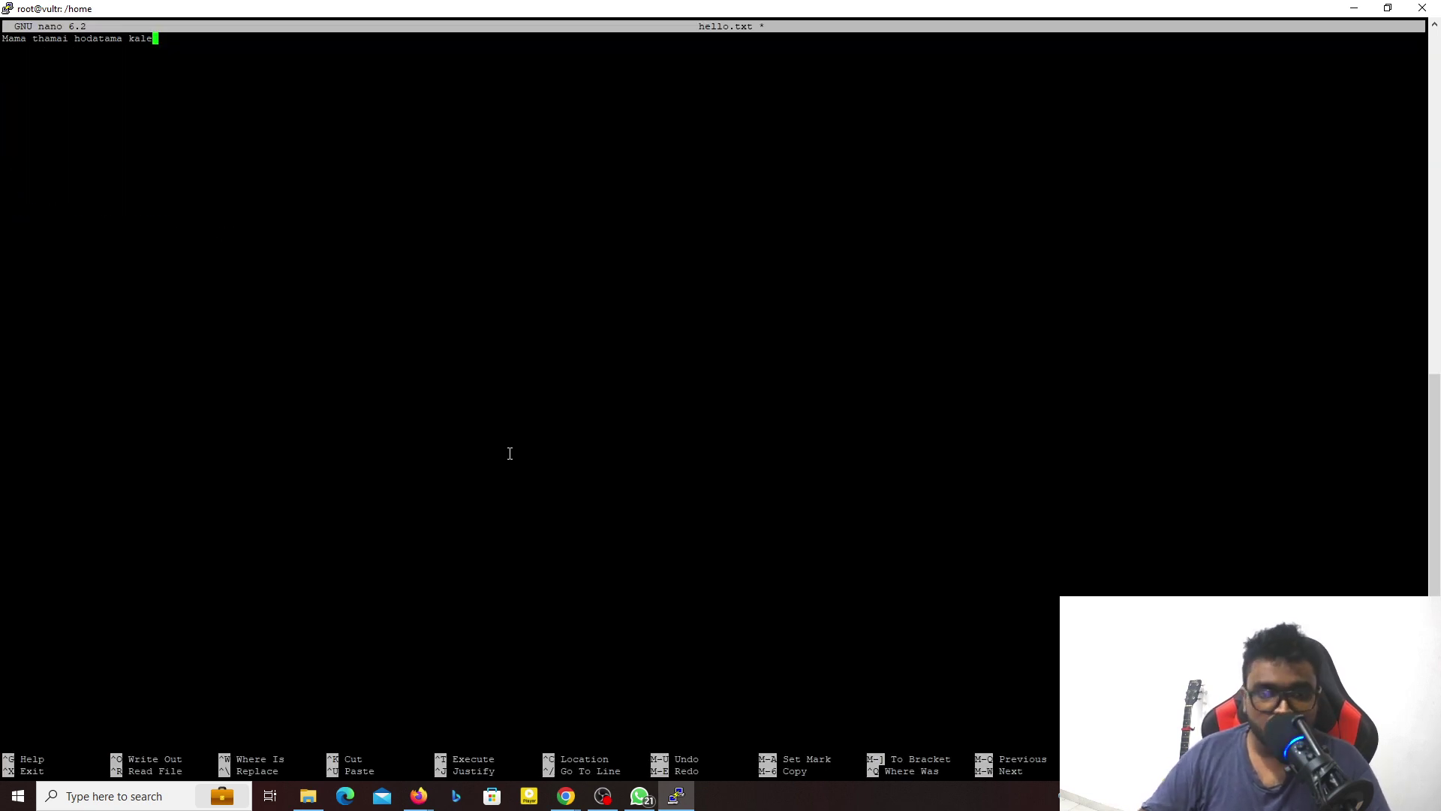
pyautogui.hotkey('ctrl', 'x')
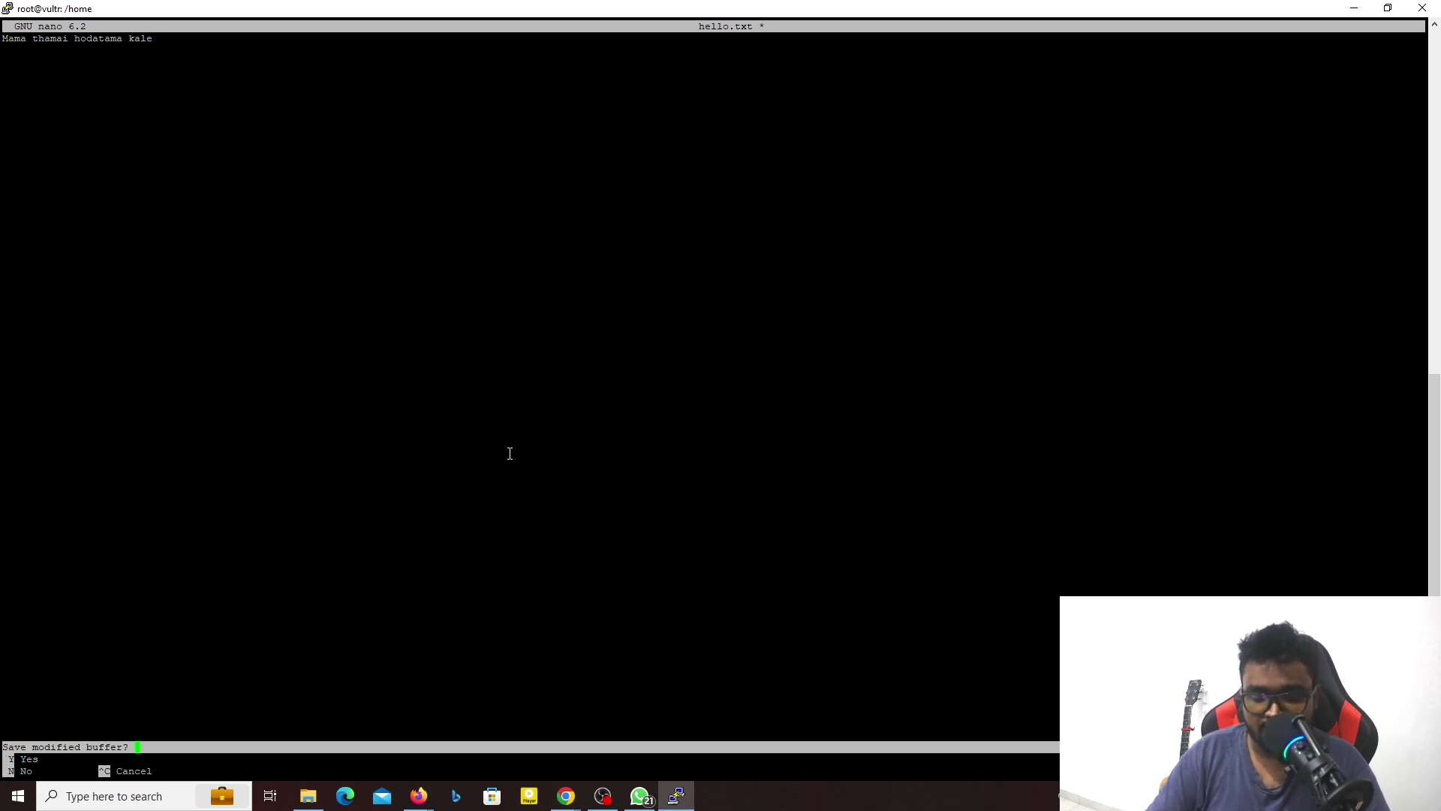
pyautogui.press('y')
pyautogui.press('Return')
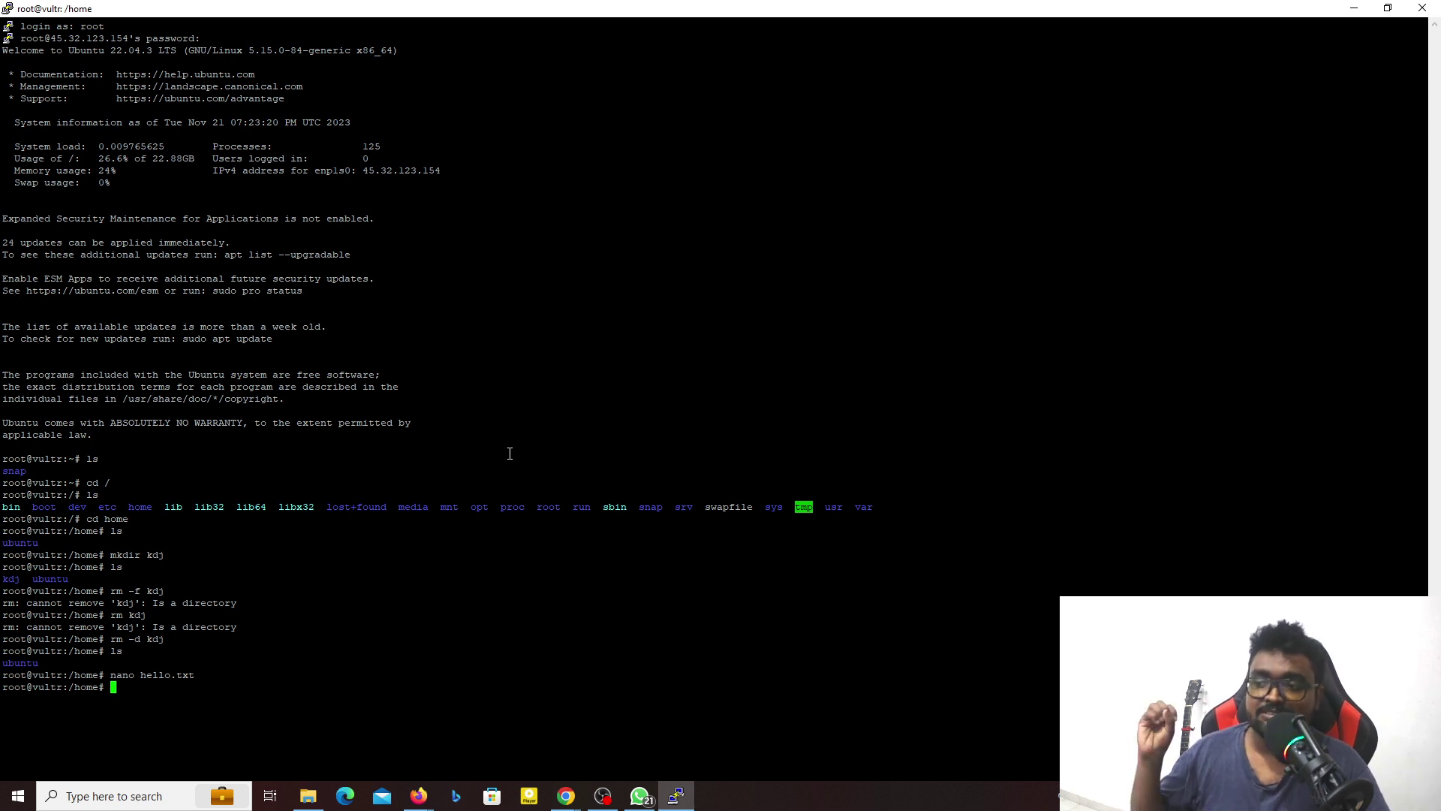
# List /home and display hello.txt, showing its 'Mama thamai hodatama kale' line.
pyautogui.write('ls')
pyautogui.press('Return')
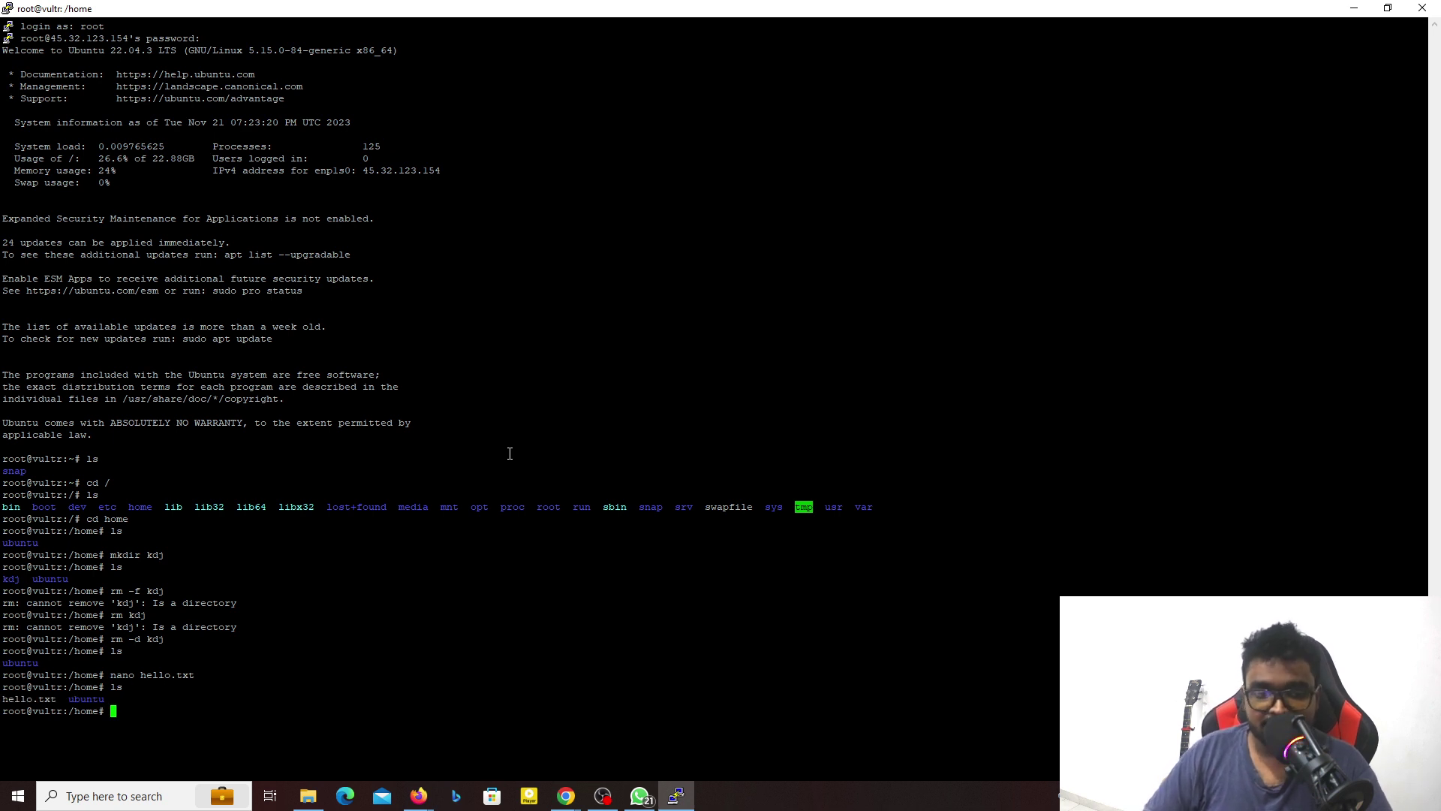
pyautogui.write('r')
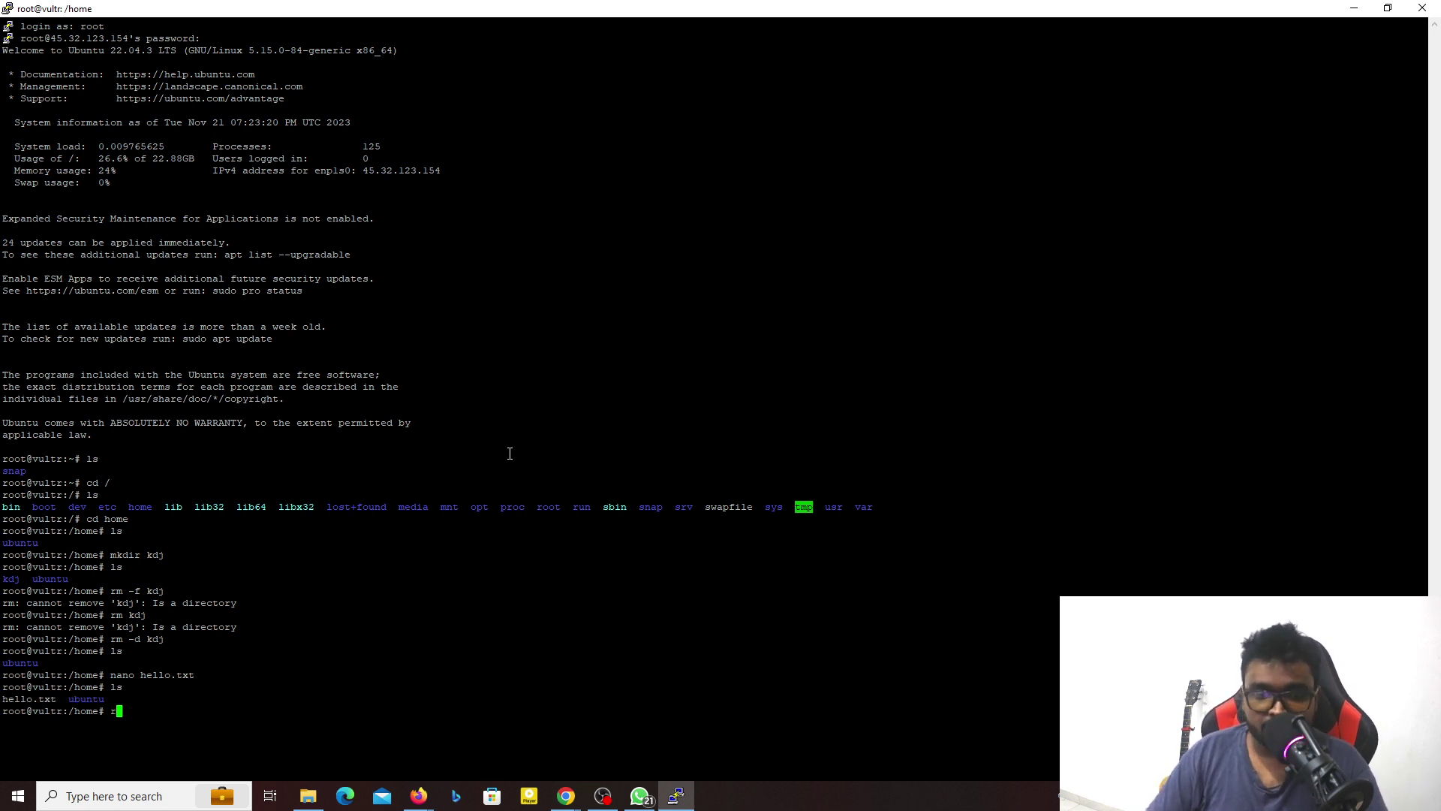
pyautogui.write('m hello')
pyautogui.press('BackSpace')
pyautogui.press('BackSpace')
pyautogui.press('BackSpace')
pyautogui.press('BackSpace')
pyautogui.press('BackSpace')
pyautogui.press('BackSpace')
pyautogui.press('BackSpace')
pyautogui.press('BackSpace')
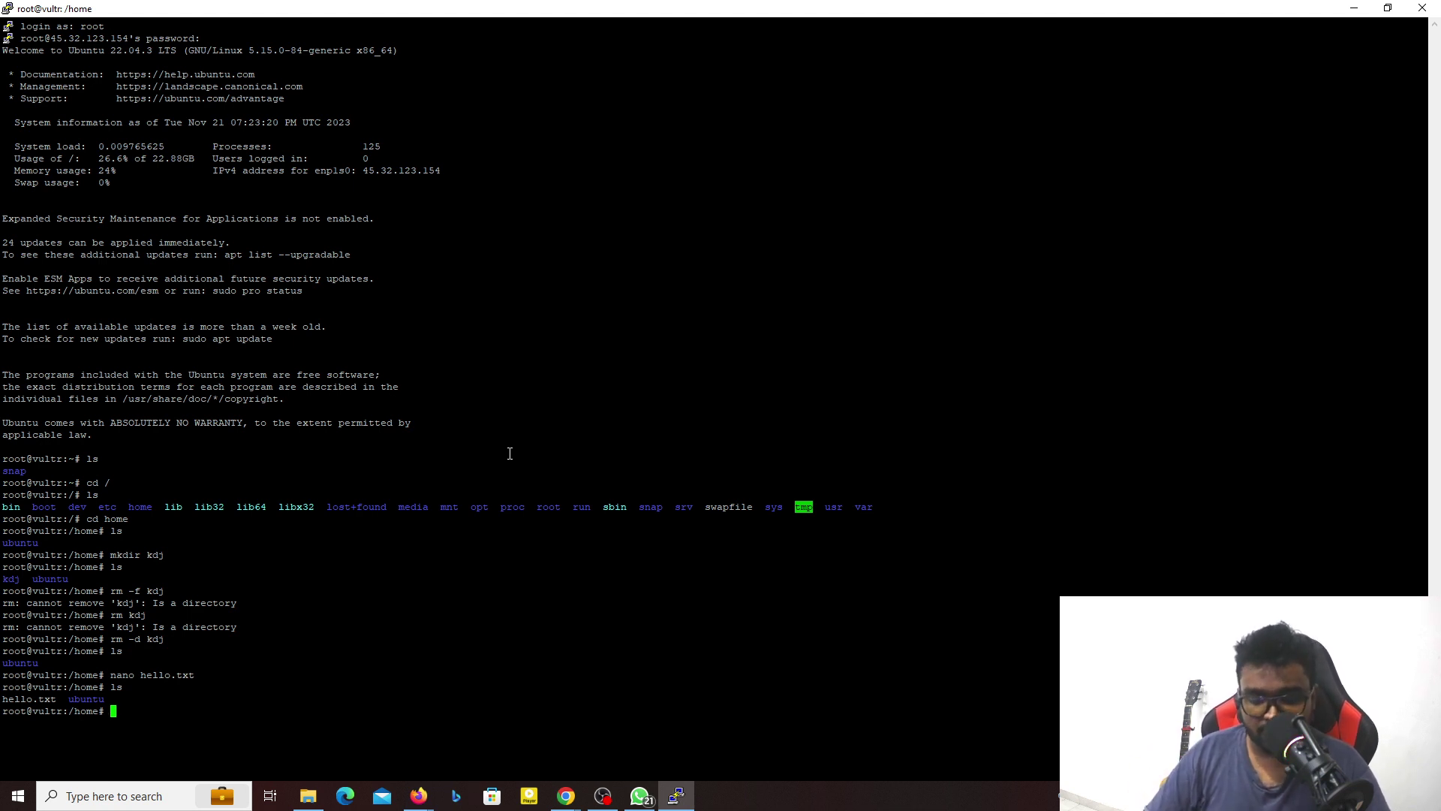
pyautogui.write('cat ')
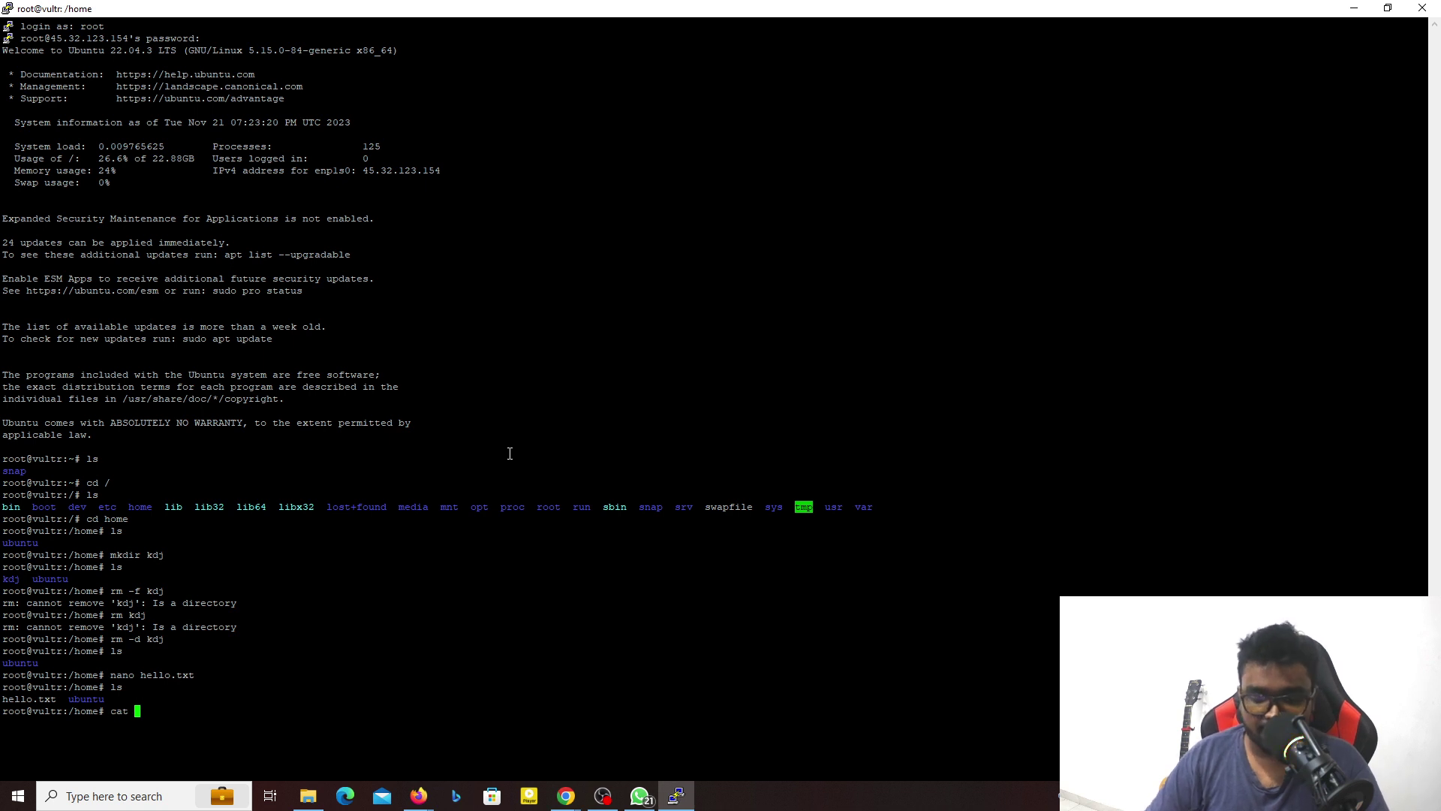
pyautogui.write('hello.txt')
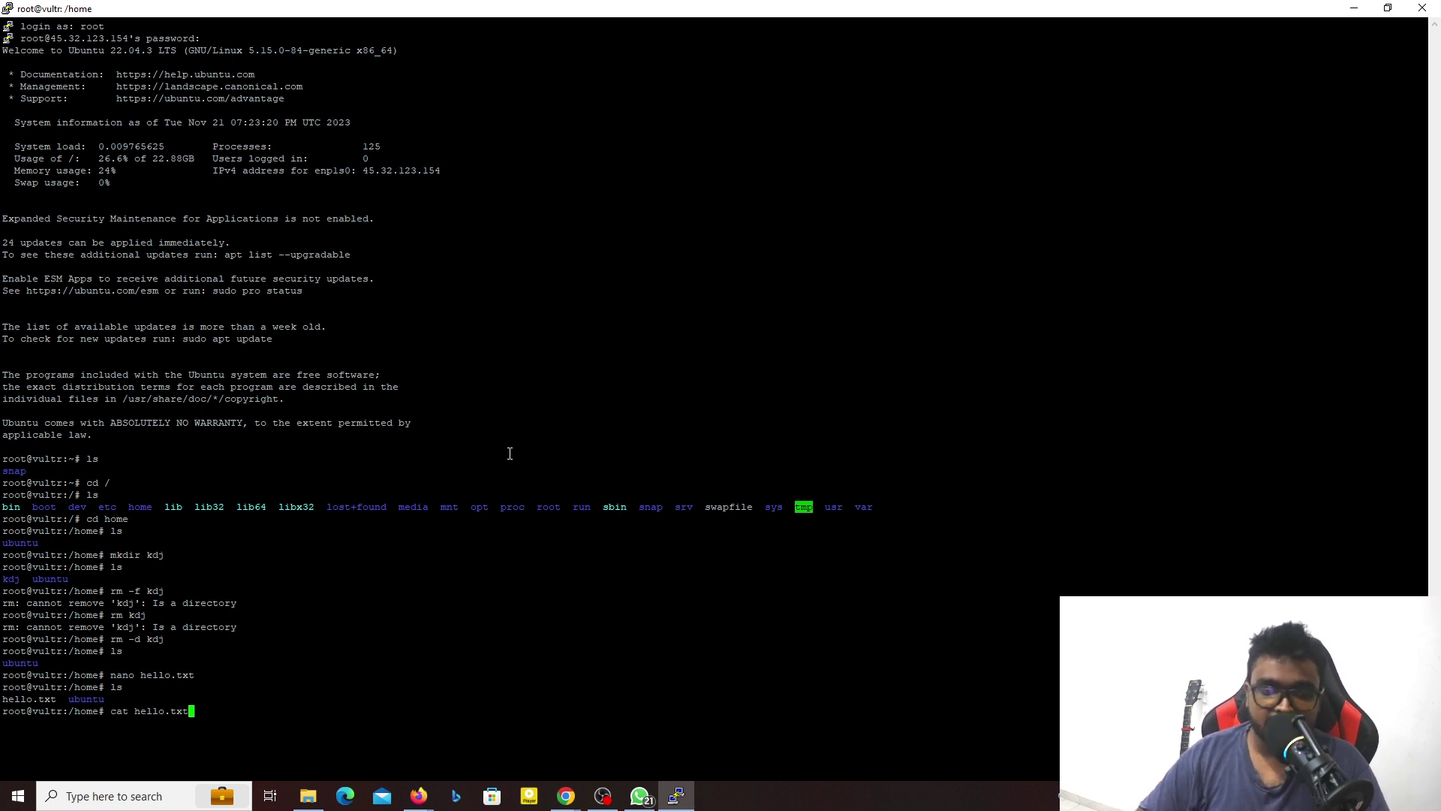
pyautogui.press('Return')
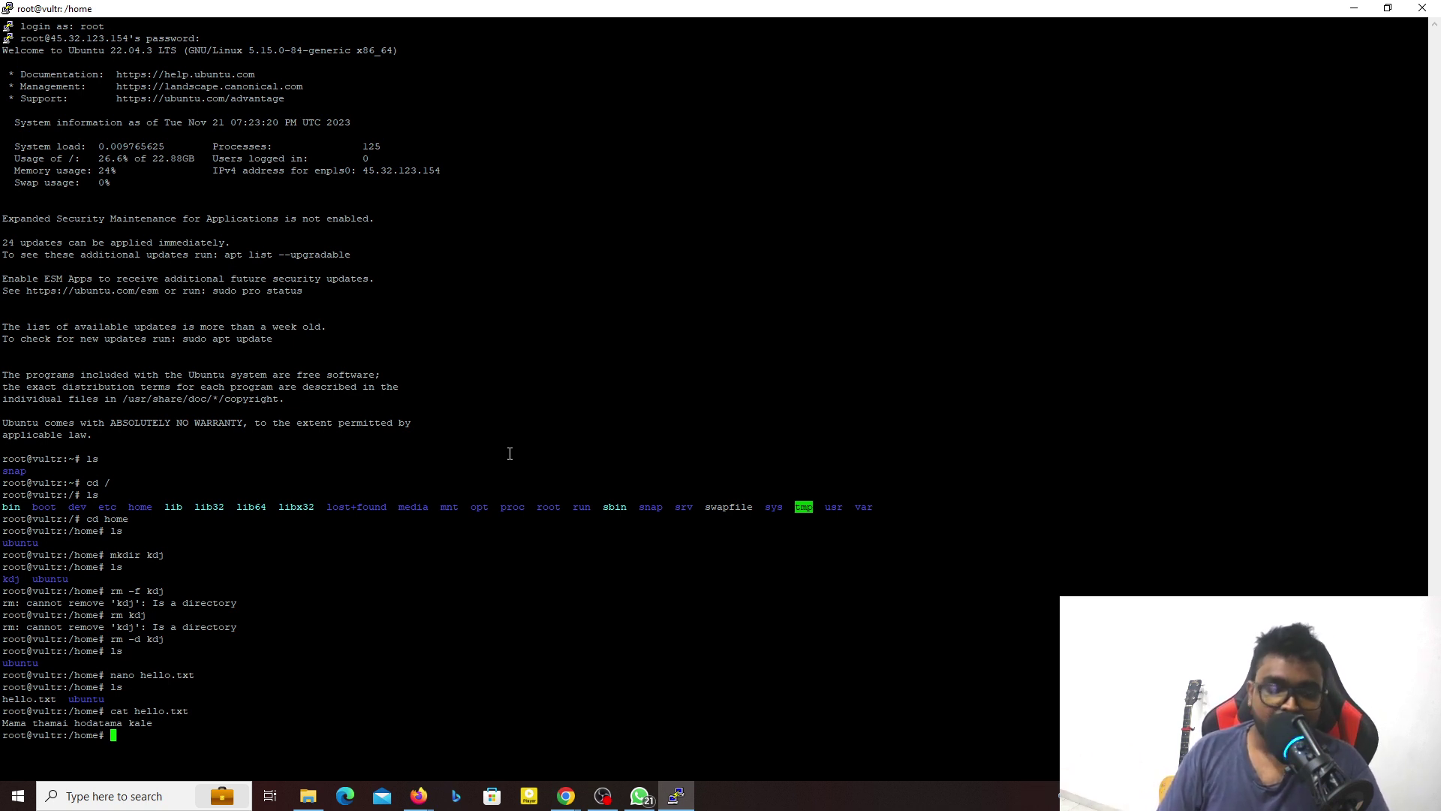
# Delete hello.txt with rm and relist /home, leaving only the ubuntu directory.
pyautogui.write('rm hell')
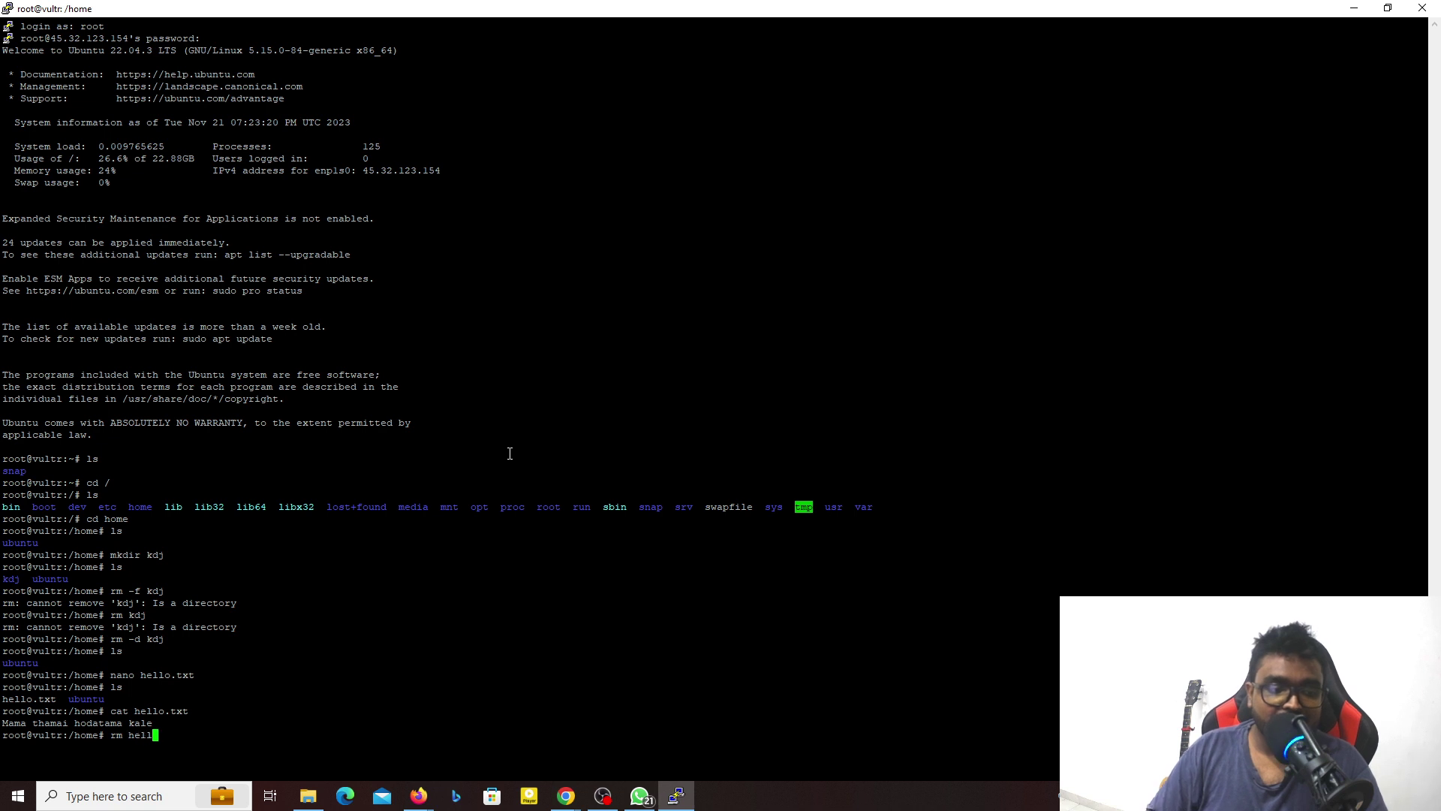
pyautogui.write('o.txt')
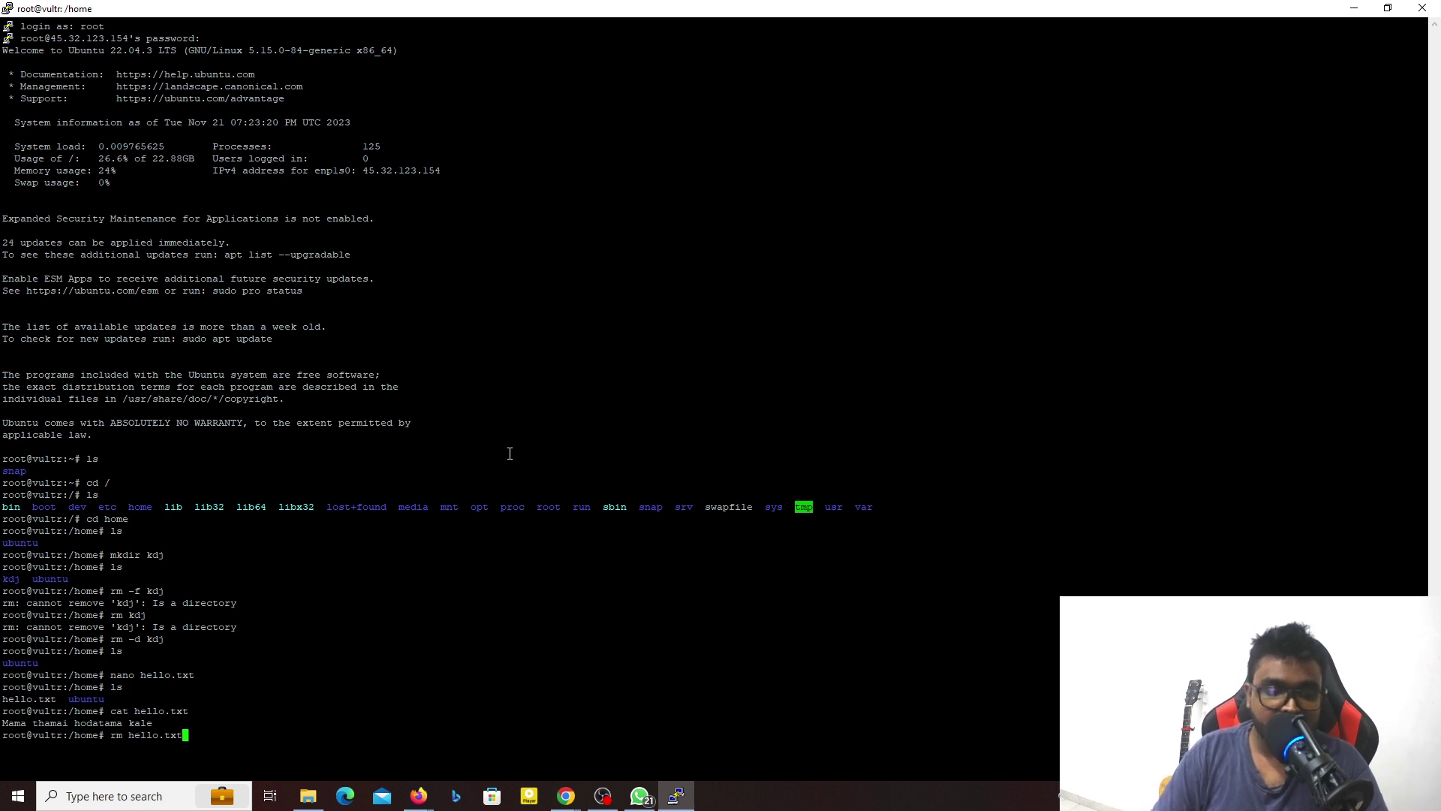
pyautogui.press('Return')
pyautogui.write('ls')
pyautogui.press('Return')
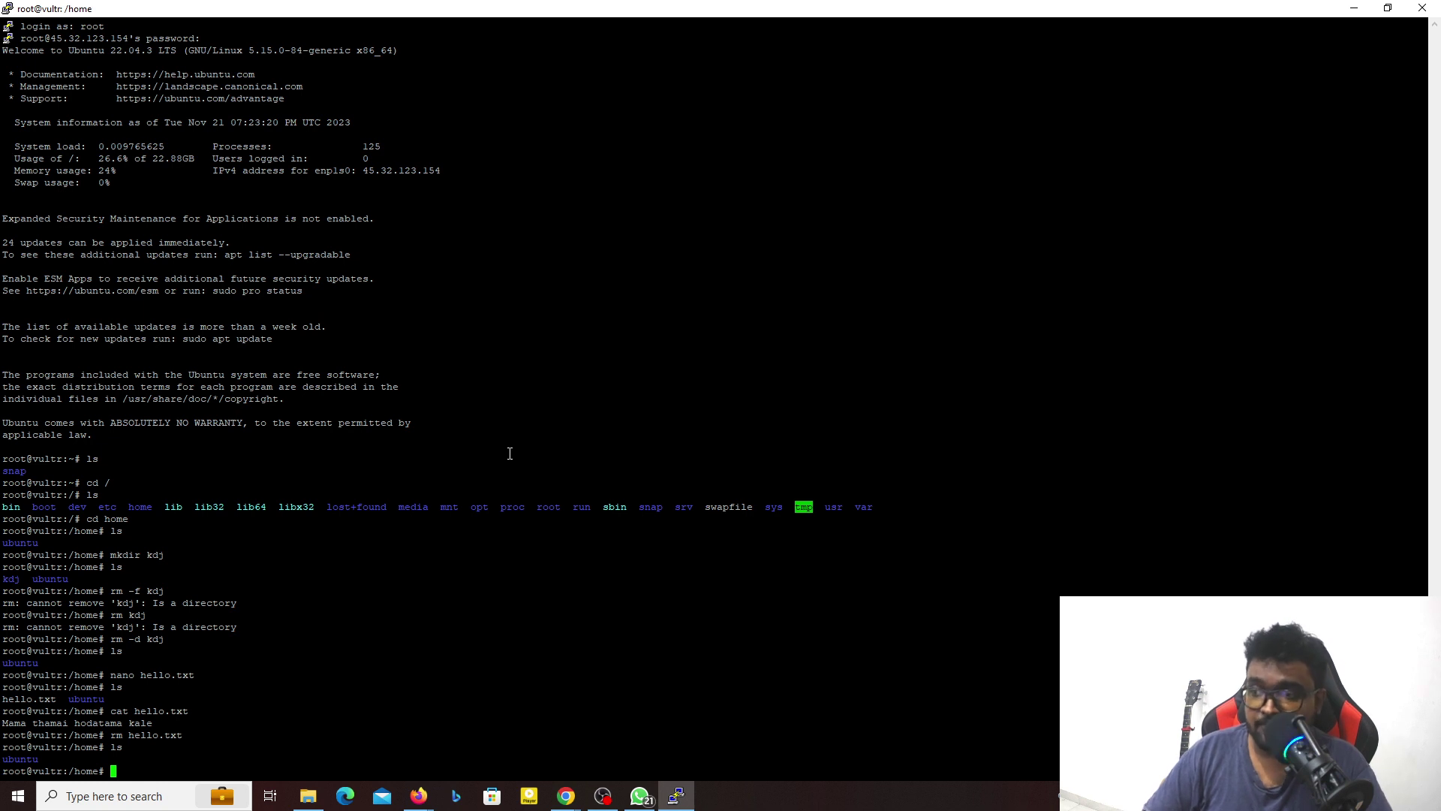